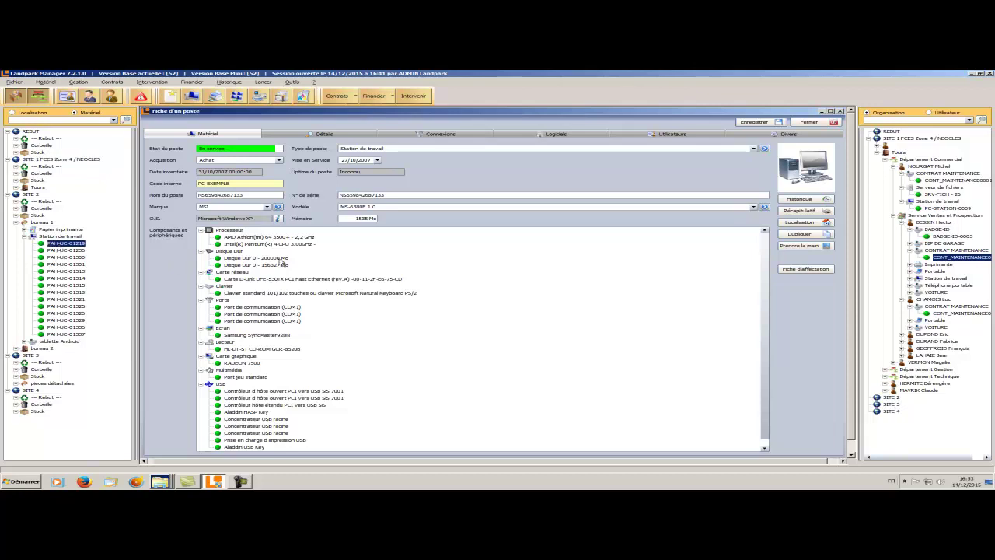
Step: Review the profile, contact information, assigned equipment and consumables of the second user assigned to the workstation, and close the record
{"action": "left_click", "coordinate": [636, 134]}
{"action": "left_click", "coordinate": [449, 203]}
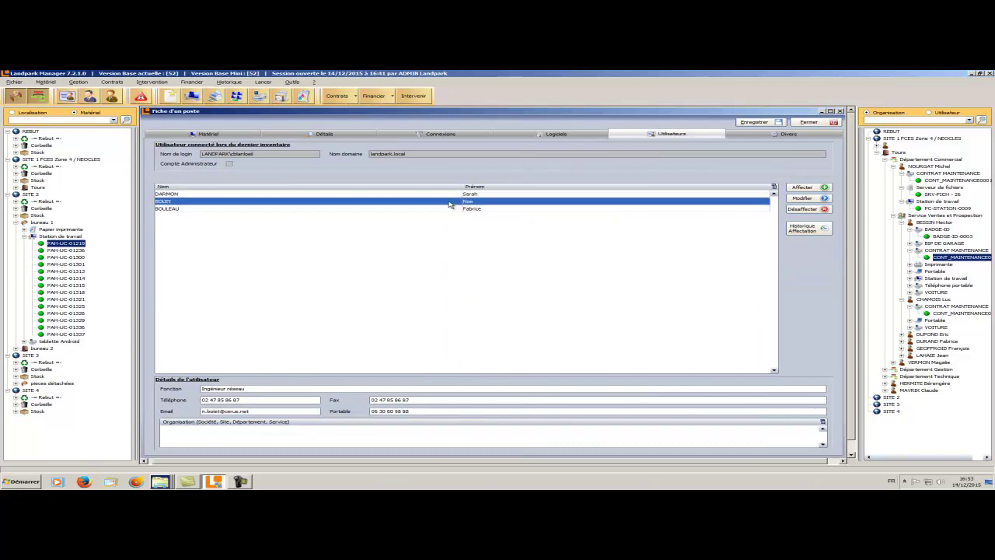
{"action": "double_click", "coordinate": [450, 203]}
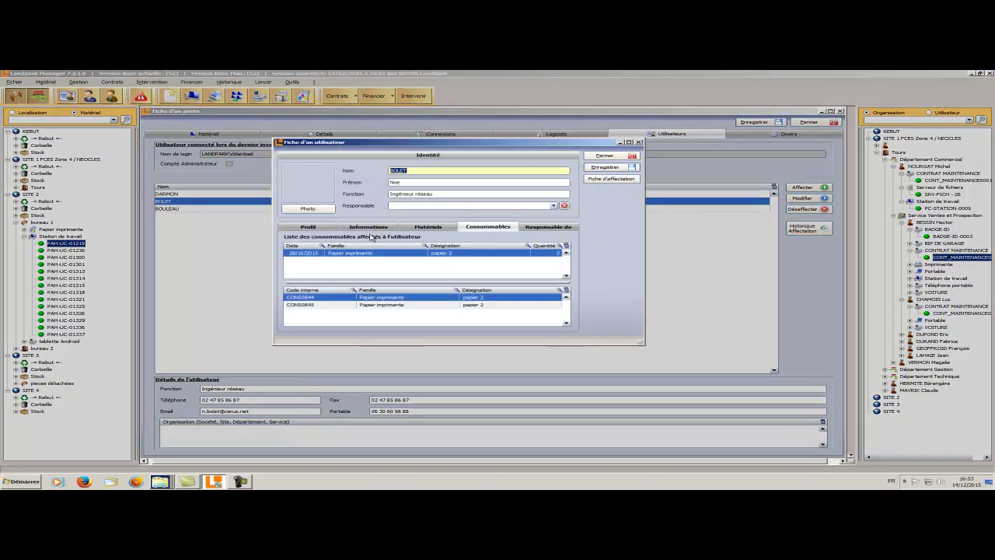
{"action": "left_click", "coordinate": [322, 229]}
{"action": "left_click", "coordinate": [378, 228]}
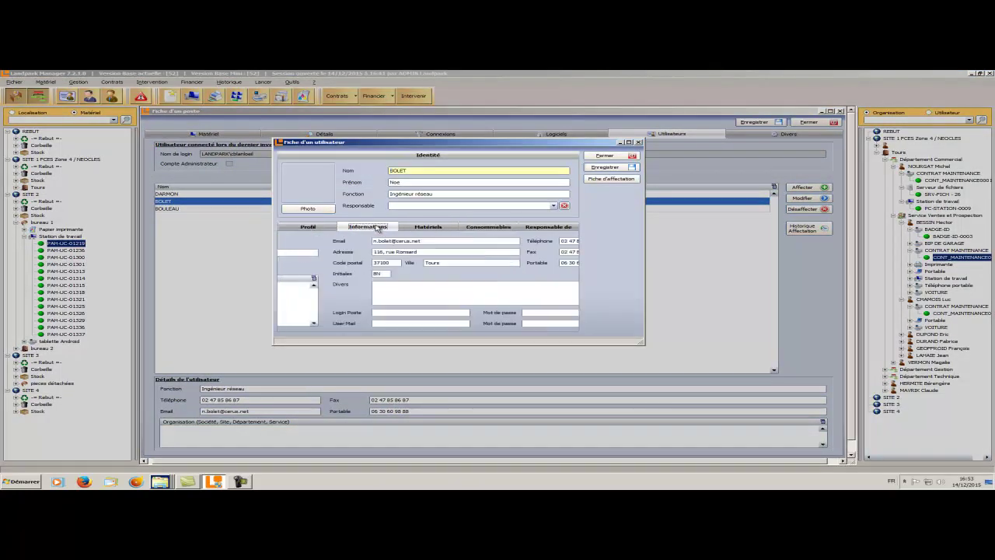
{"action": "left_click", "coordinate": [427, 228]}
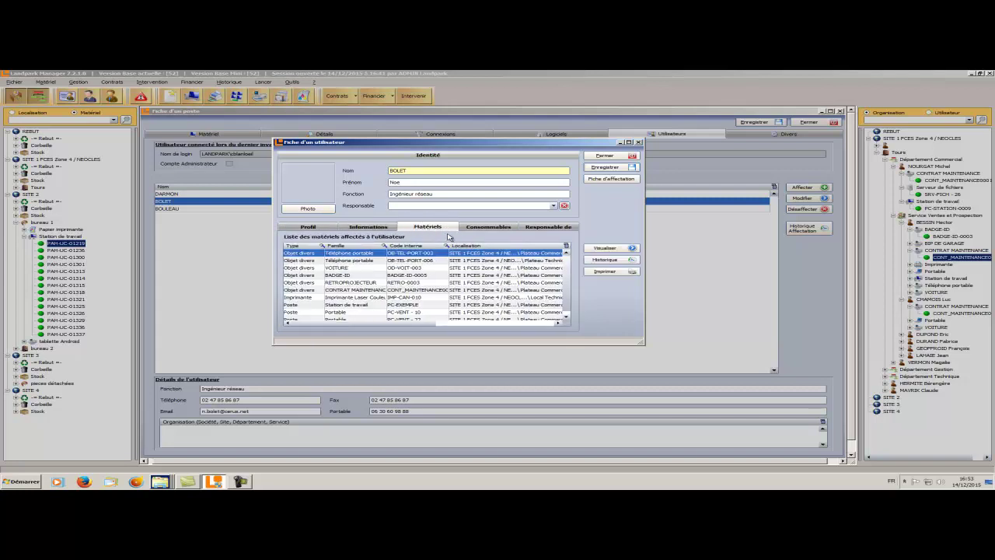
{"action": "left_click", "coordinate": [486, 228]}
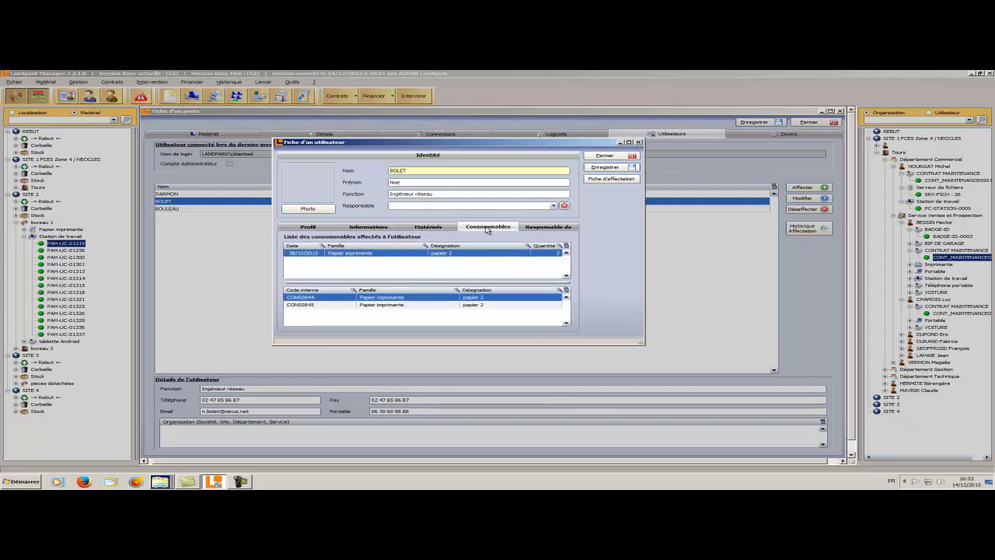
{"action": "left_click", "coordinate": [604, 156]}
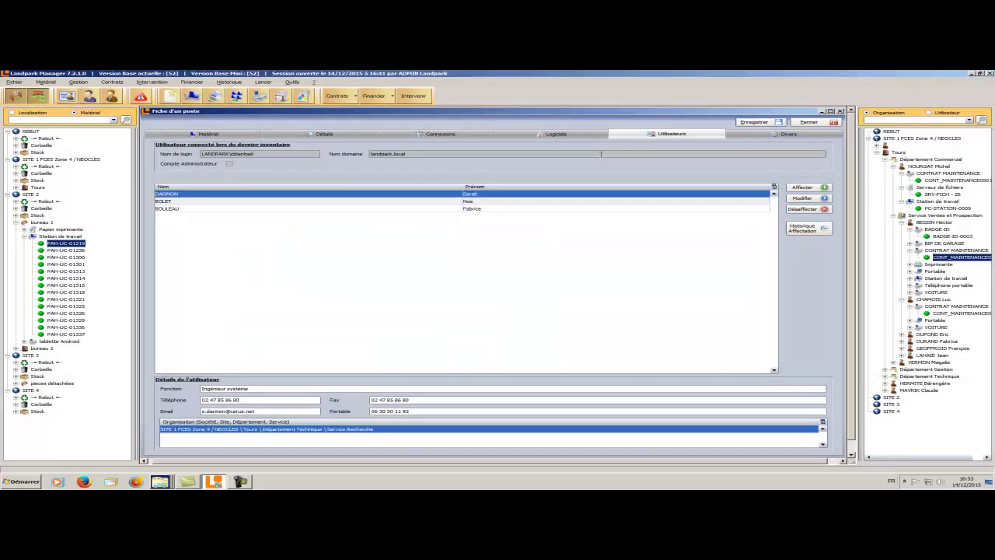
Step: View which element types can be added under SITE 1 FCES Zone 4 / NEOCLES in the organisation tree
{"action": "left_click", "coordinate": [933, 138]}
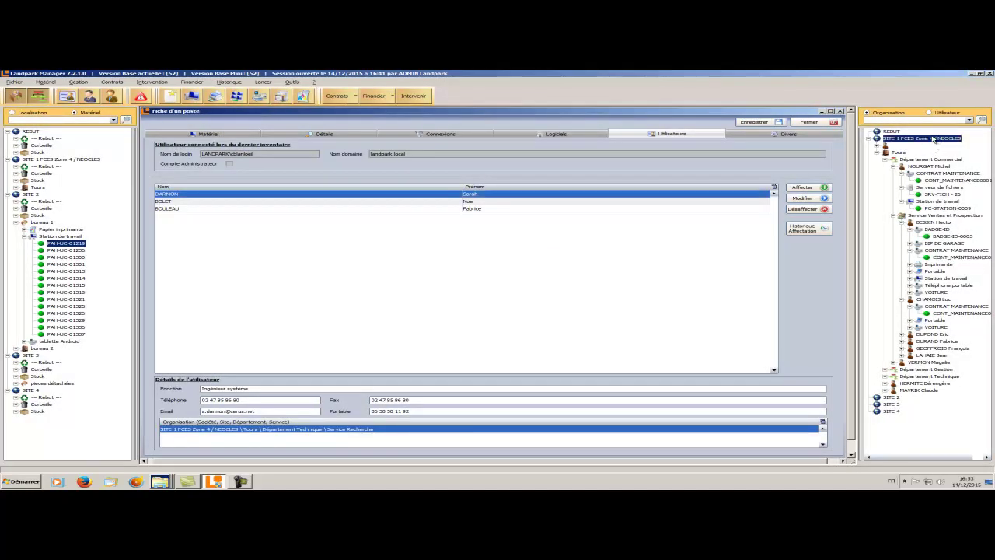
{"action": "right_click", "coordinate": [932, 138]}
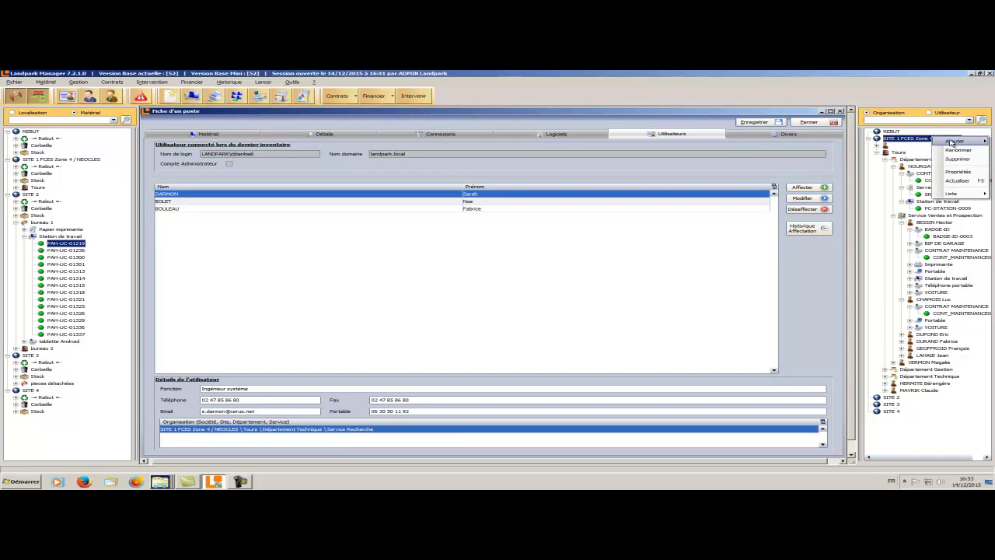
{"action": "mouse_move", "coordinate": [953, 143]}
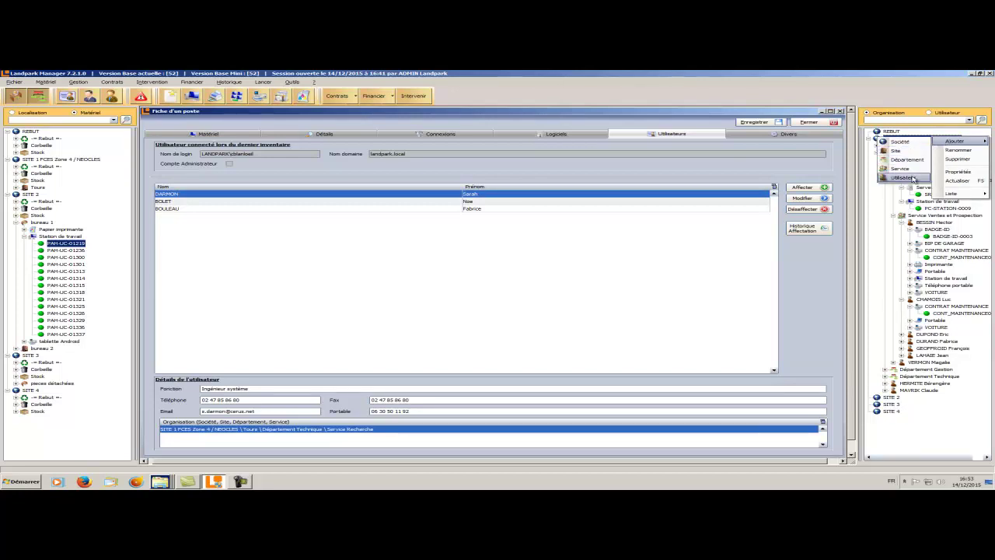
{"action": "left_click", "coordinate": [924, 223]}
Step: Examine the badge, BIP DE GARAGE, maintenance contract and printers assigned to the first user under Service Ventes et Prospection
{"action": "left_click", "coordinate": [923, 223]}
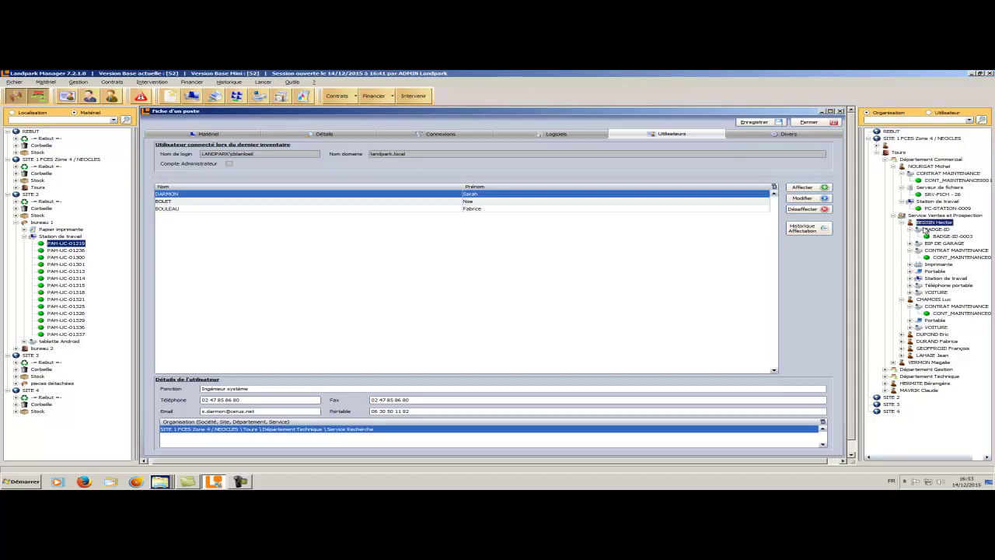
{"action": "left_click", "coordinate": [932, 230]}
{"action": "left_click", "coordinate": [939, 243]}
{"action": "left_click", "coordinate": [911, 245]}
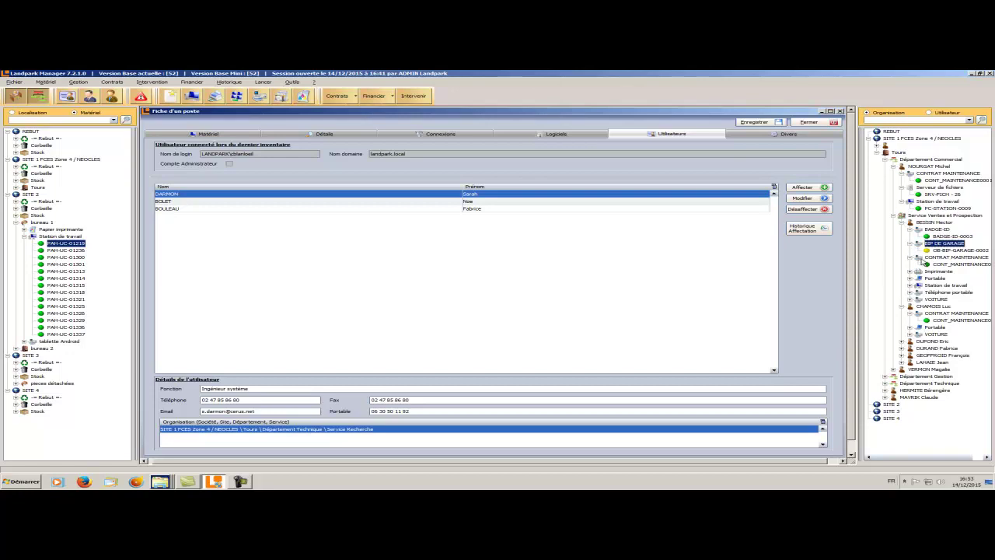
{"action": "left_click", "coordinate": [933, 258]}
{"action": "left_click", "coordinate": [937, 264]}
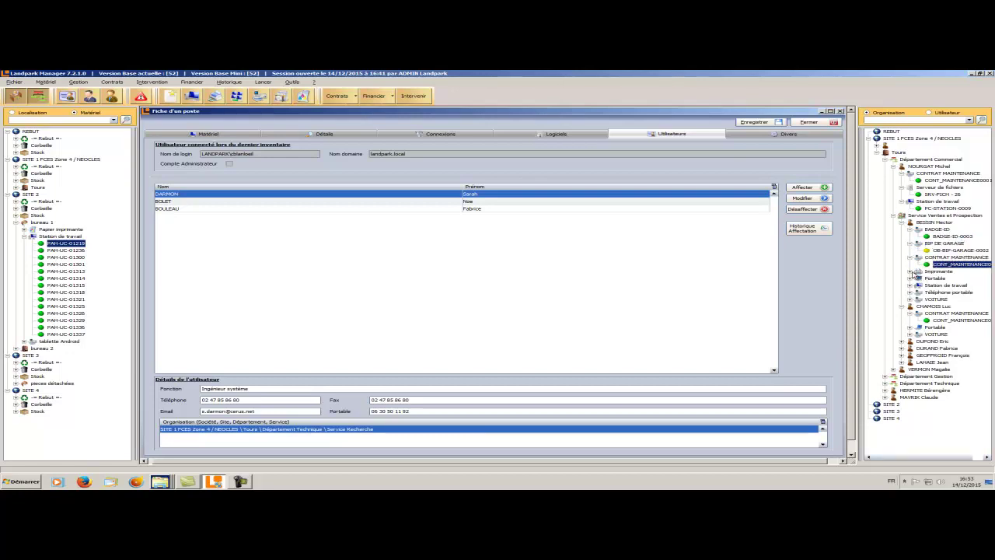
{"action": "left_click", "coordinate": [910, 271]}
{"action": "left_click", "coordinate": [940, 278]}
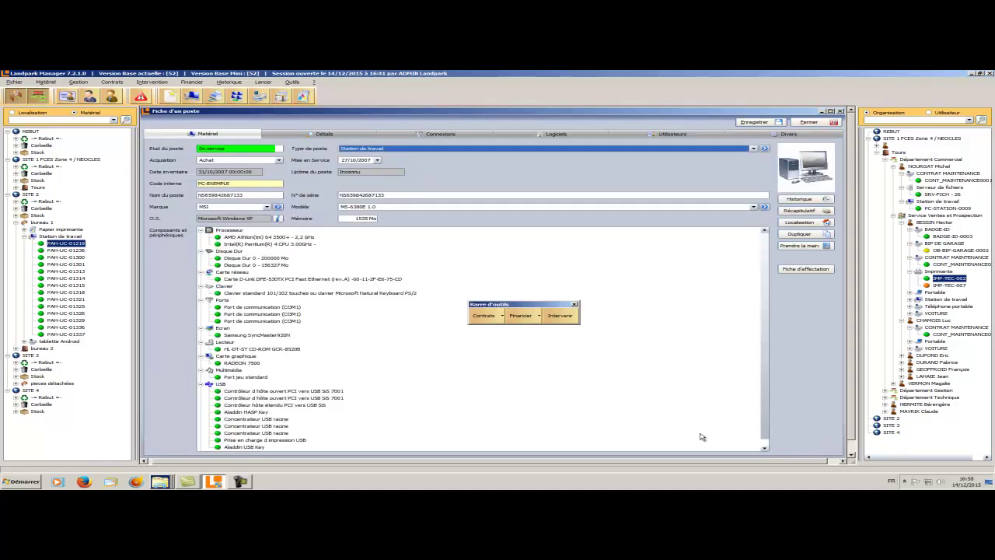
Step: View the maintenance contract CONT-MAINT-01 / MATERIELS from the workstation's available maintenance contracts, and close its record
{"action": "left_click", "coordinate": [700, 437]}
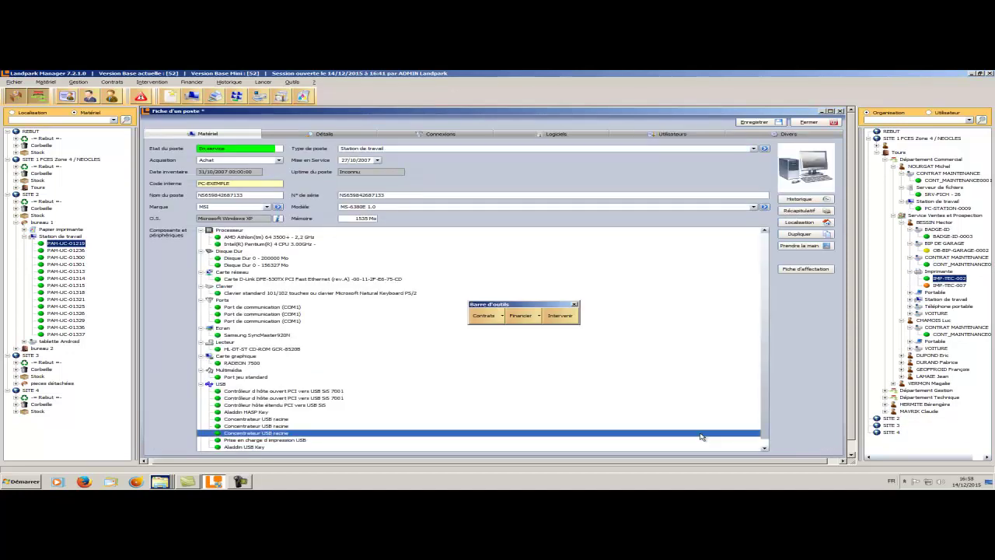
{"action": "left_click_drag", "start_coordinate": [505, 305], "coordinate": [588, 299]}
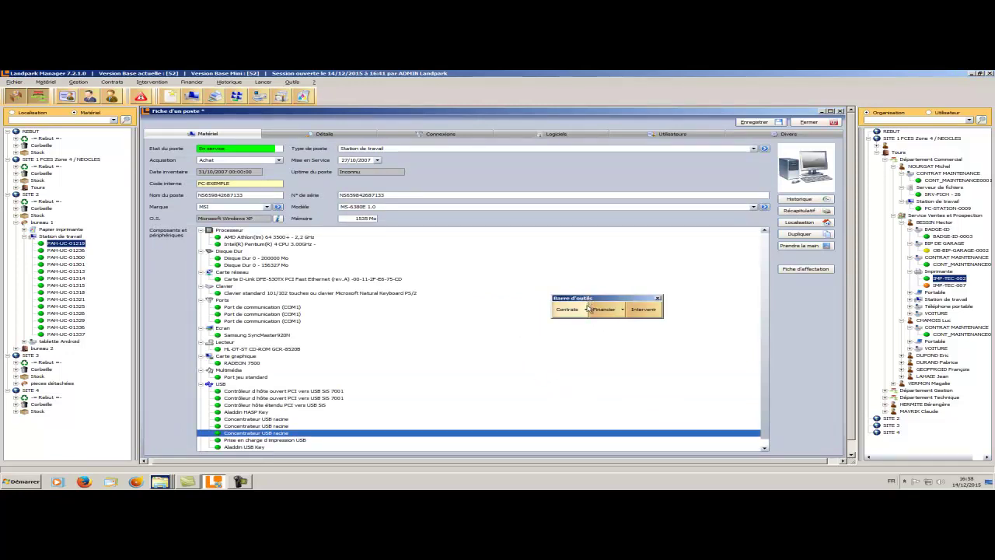
{"action": "left_click", "coordinate": [586, 310]}
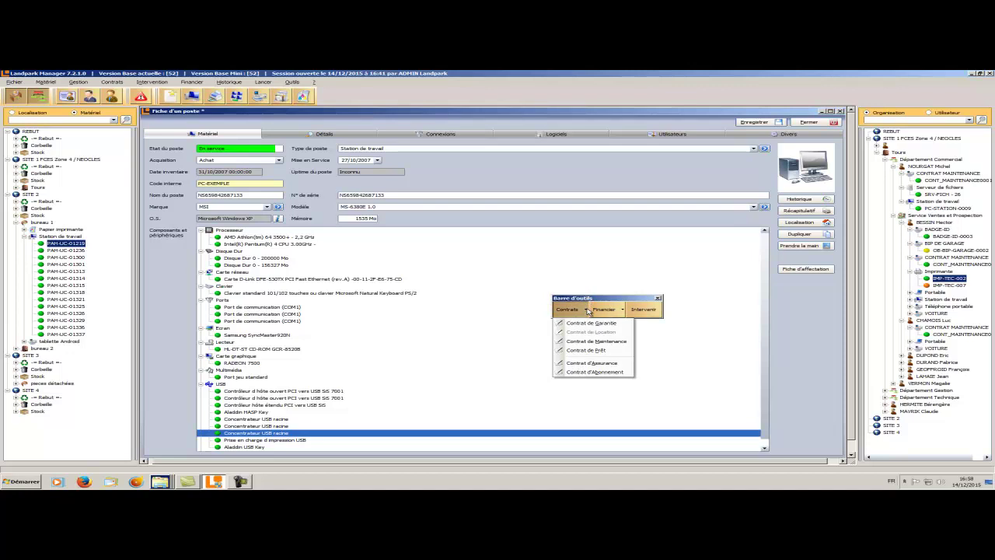
{"action": "left_click", "coordinate": [619, 343]}
{"action": "left_click", "coordinate": [535, 300]}
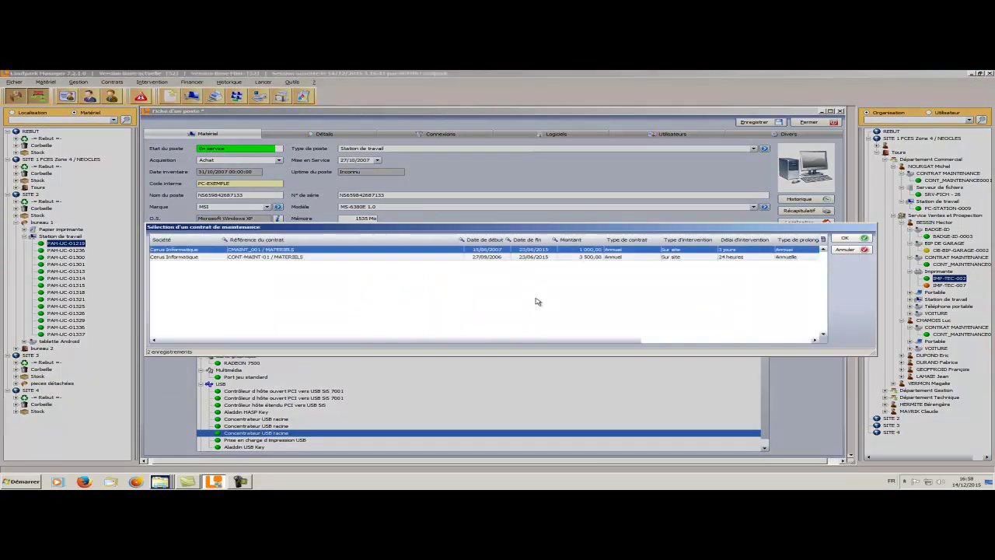
{"action": "left_click", "coordinate": [384, 258]}
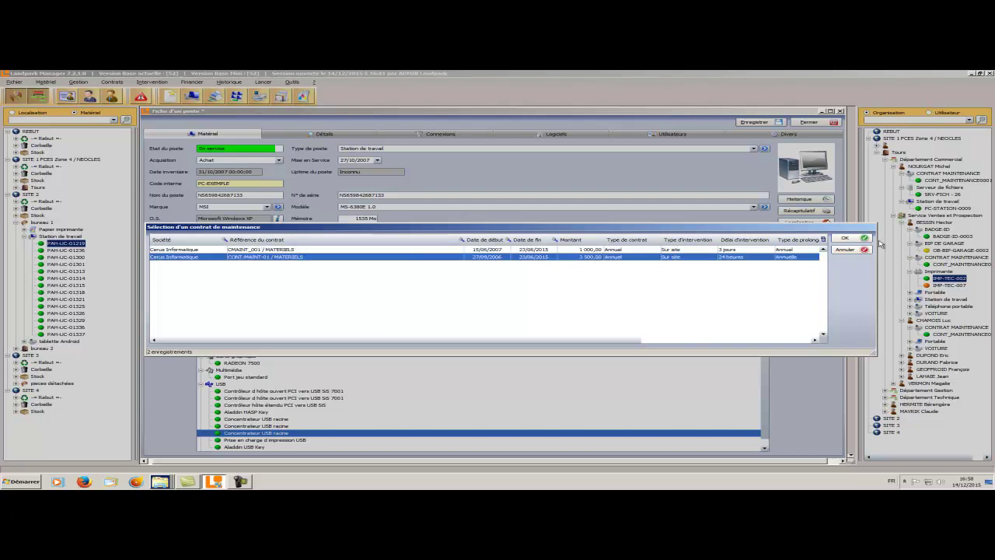
{"action": "left_click", "coordinate": [853, 238]}
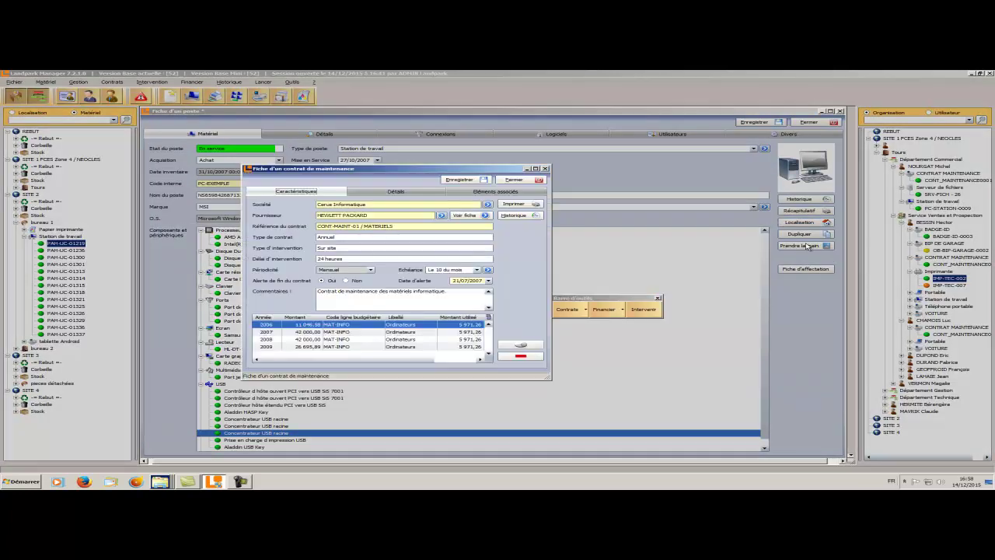
{"action": "left_click", "coordinate": [523, 181]}
Step: Look over the available contract types and view the workstation's purchase parameters (Acquérir), closing them without changes
{"action": "left_click", "coordinate": [587, 309]}
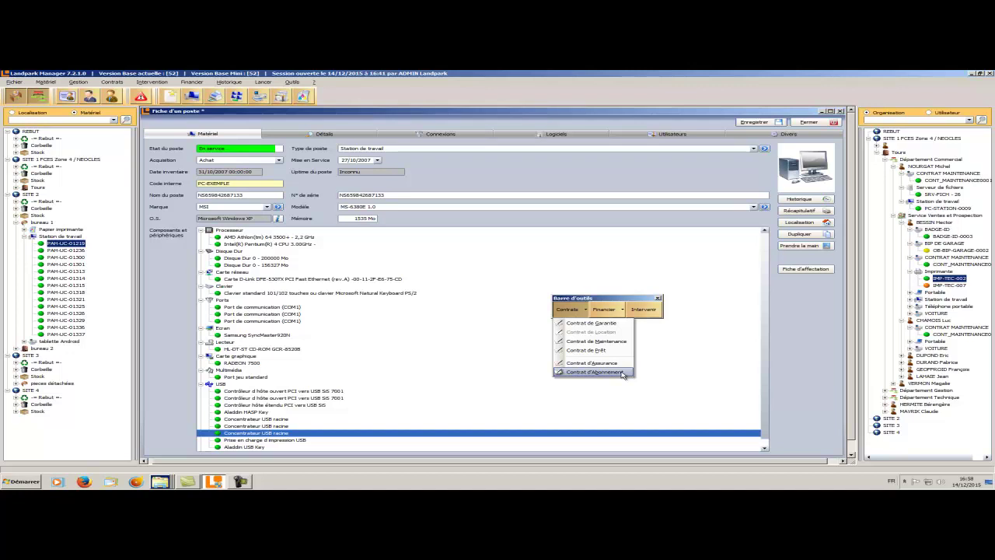
{"action": "left_click", "coordinate": [624, 311]}
{"action": "left_click", "coordinate": [624, 311]}
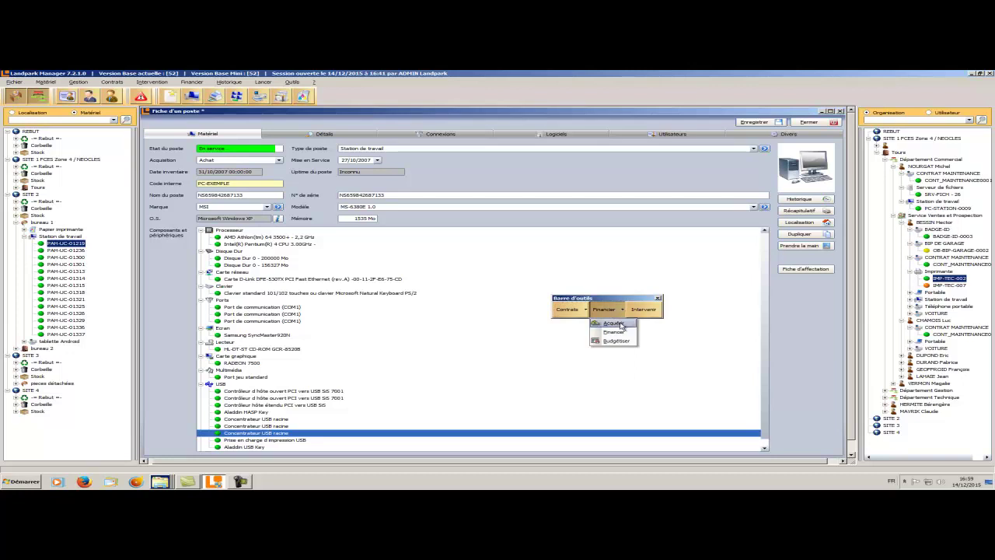
{"action": "left_click", "coordinate": [622, 324]}
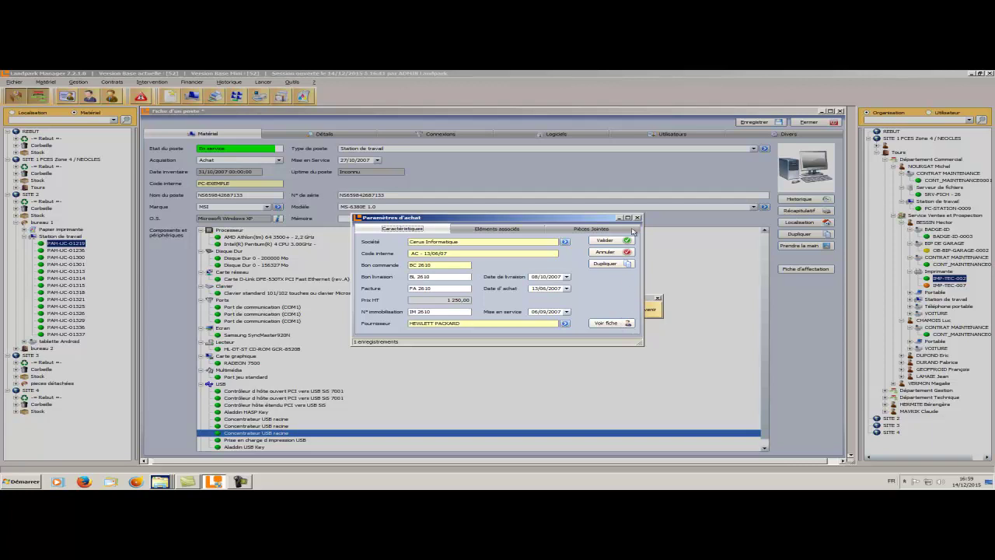
{"action": "left_click", "coordinate": [637, 219]}
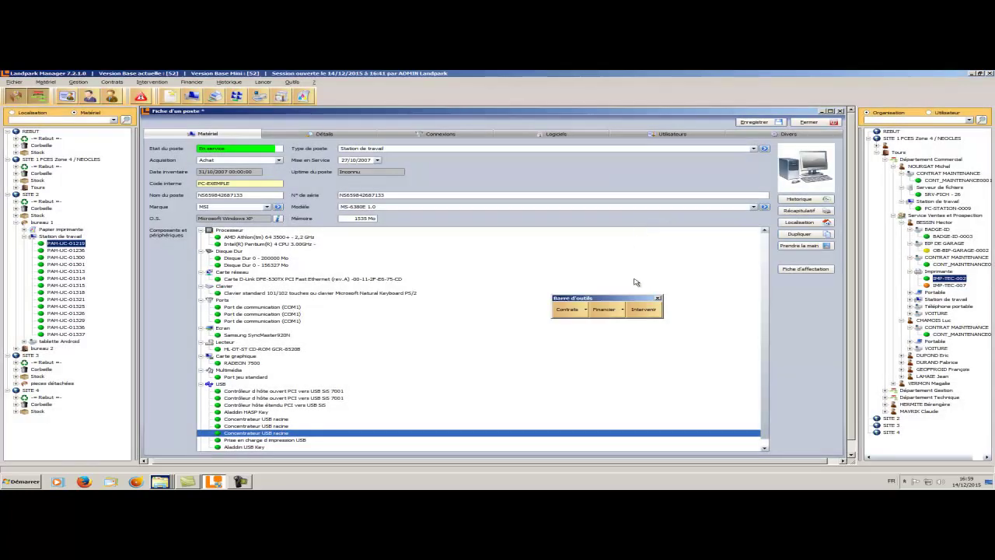
Step: View the workstation's financing record and its 01-2008 depreciation line, and cancel out of it
{"action": "left_click", "coordinate": [622, 310]}
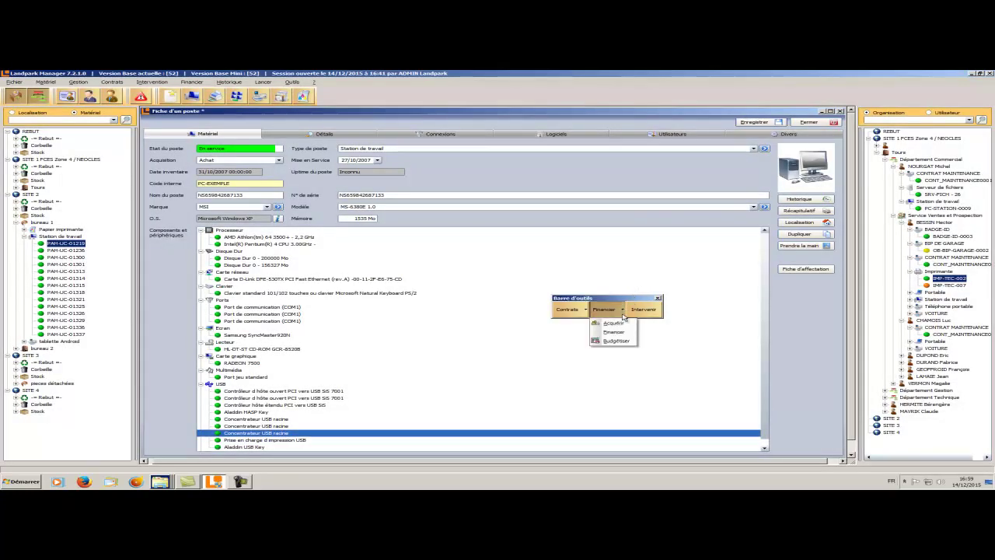
{"action": "left_click", "coordinate": [614, 331]}
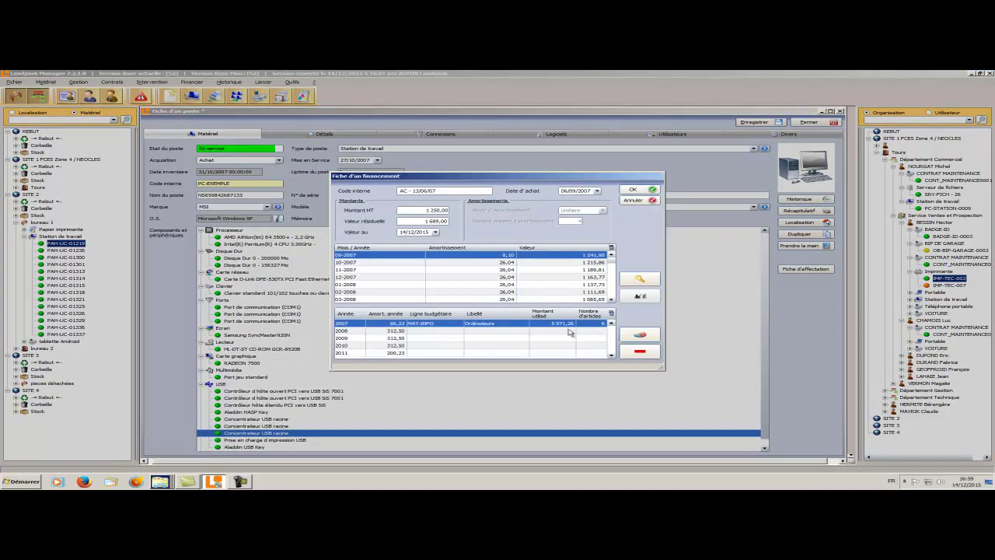
{"action": "left_click", "coordinate": [488, 285]}
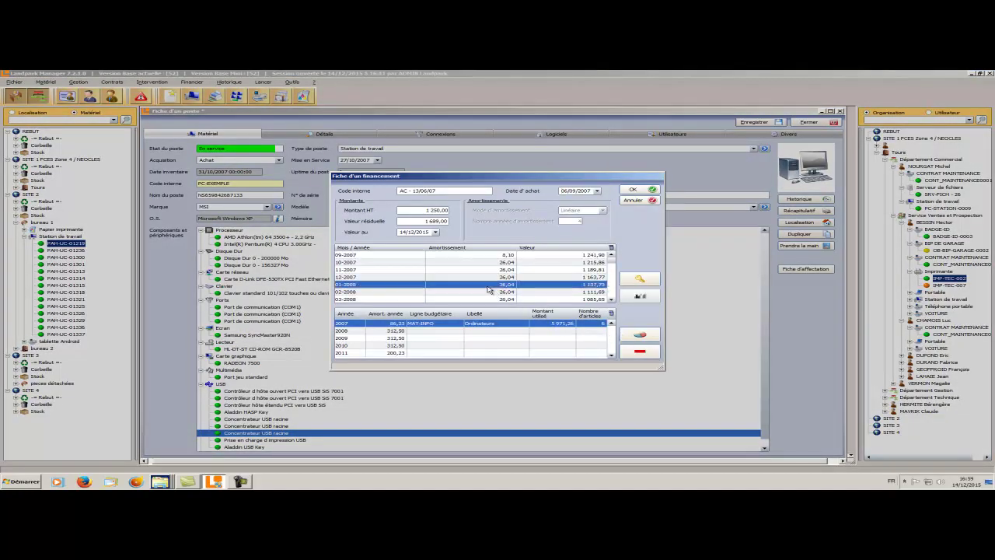
{"action": "left_click", "coordinate": [635, 201]}
Step: View the workstation's purchase record and budget line allocation (Budgétiser), and cancel out of it
{"action": "left_click", "coordinate": [625, 311]}
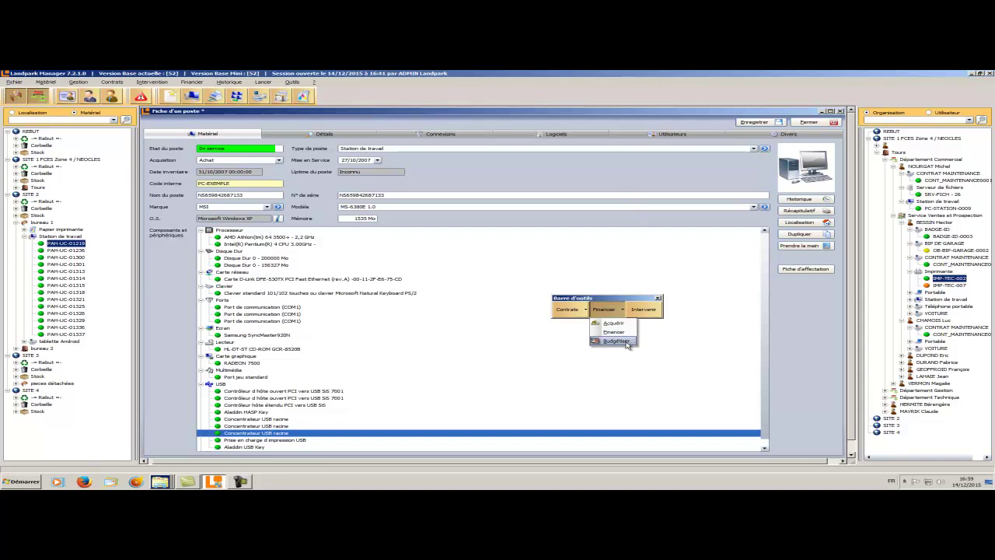
{"action": "left_click", "coordinate": [627, 342]}
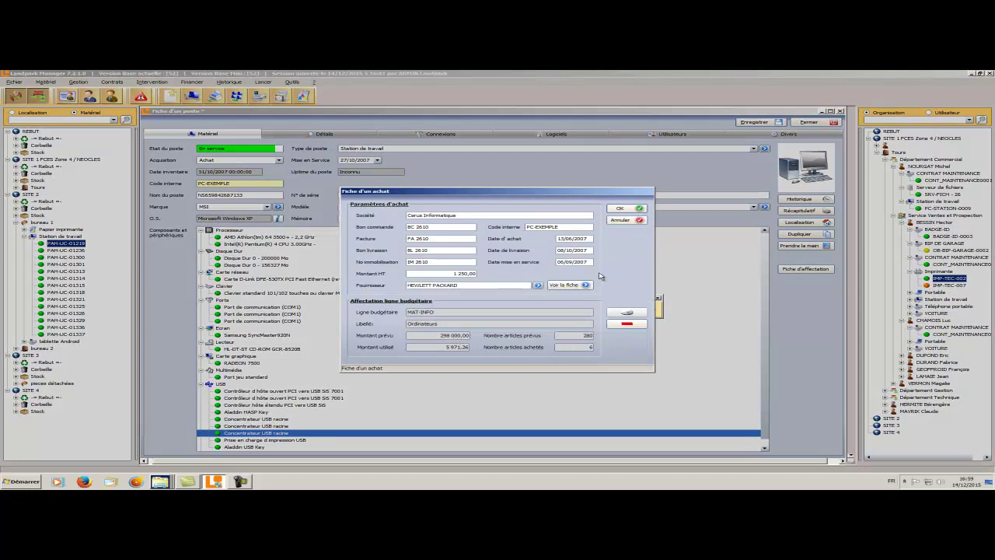
{"action": "left_click", "coordinate": [625, 222]}
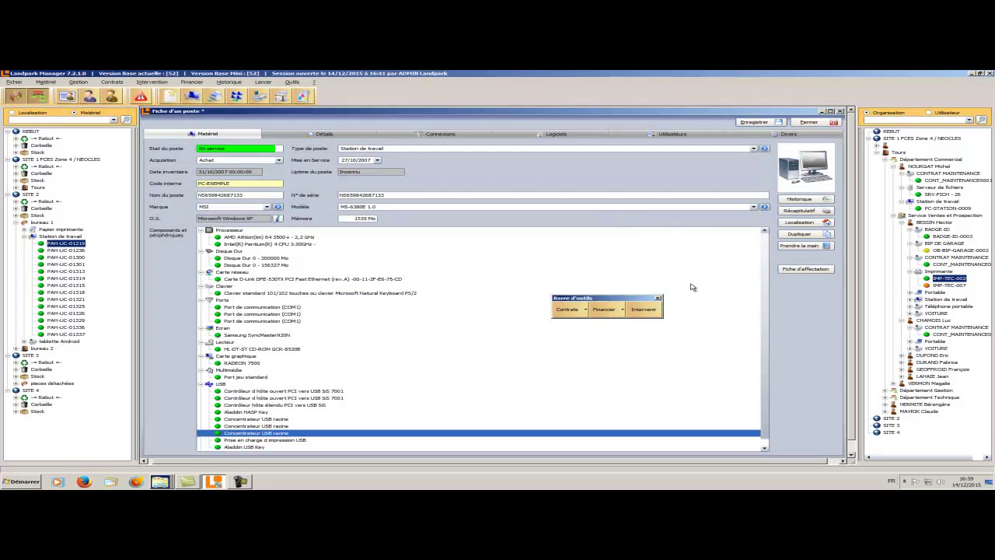
{"action": "left_click", "coordinate": [637, 314]}
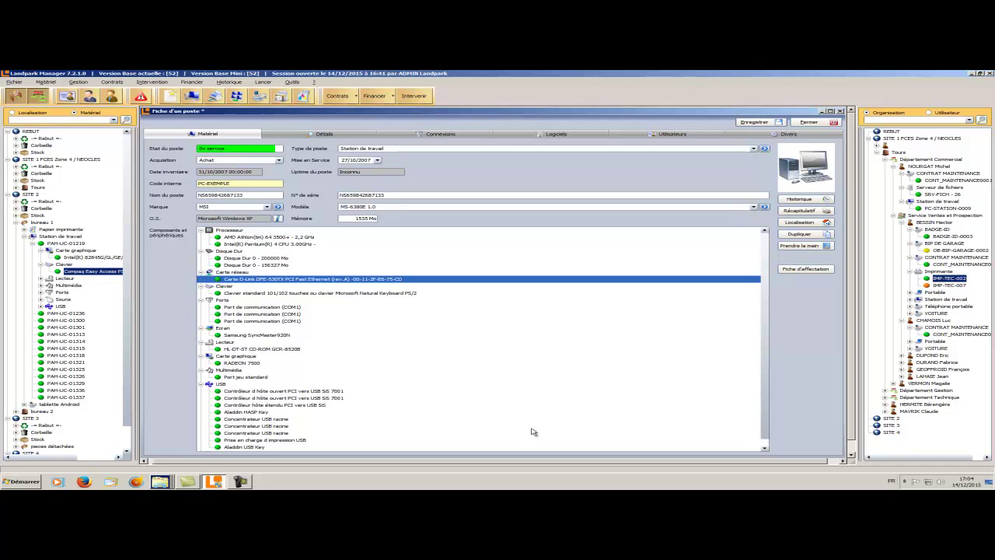
Step: Look at the workstation's commissioning date calendar, serial number and available model choices without changing them
{"action": "left_click", "coordinate": [377, 160]}
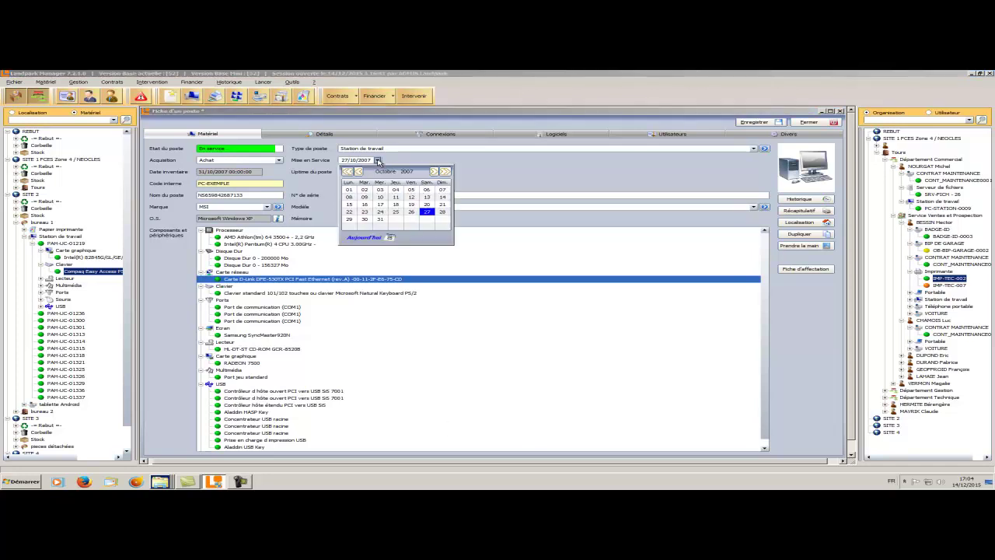
{"action": "left_click", "coordinate": [378, 160]}
{"action": "left_click", "coordinate": [401, 194]}
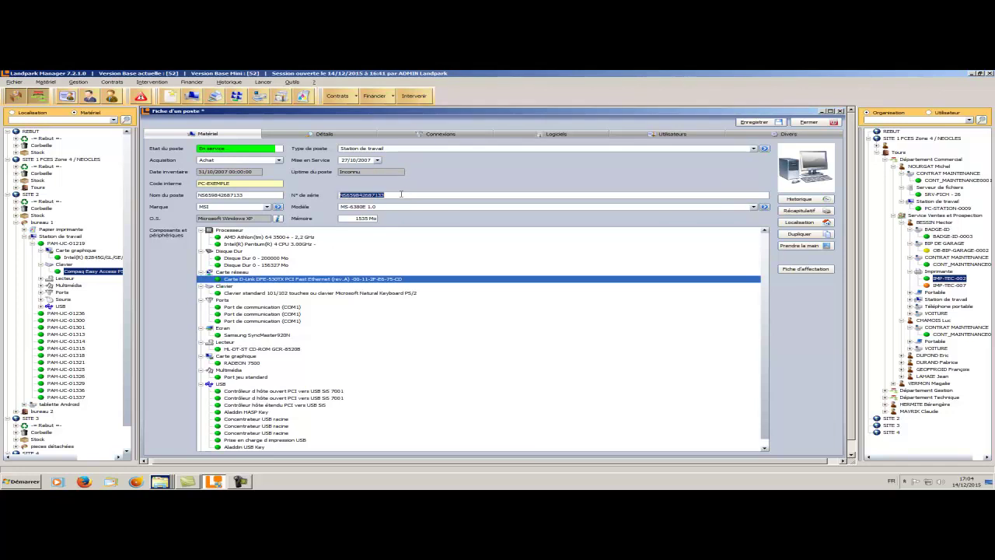
{"action": "left_click", "coordinate": [399, 207]}
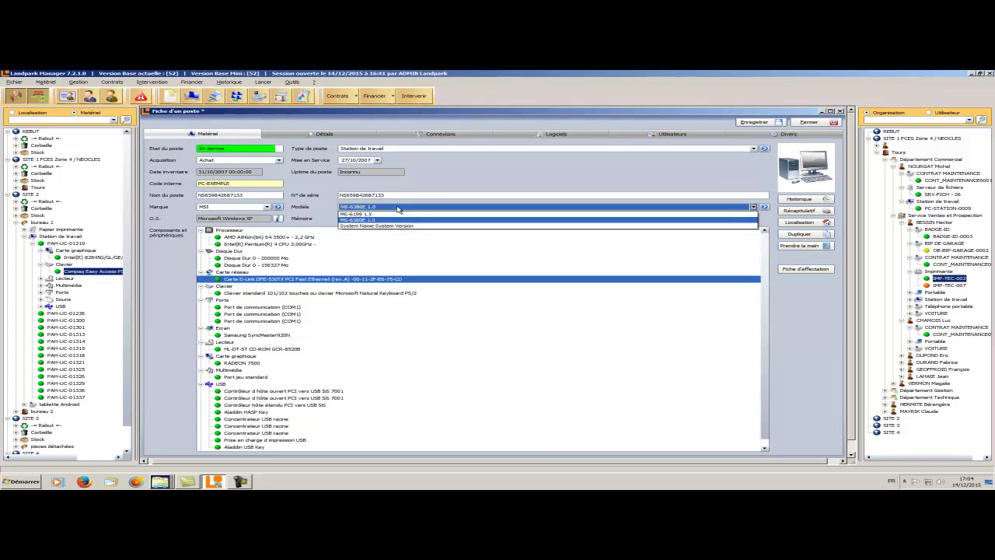
{"action": "left_click", "coordinate": [398, 208]}
Step: View the workstation's operating system details, including the product ID and activation key fields, and close them unchanged
{"action": "left_click", "coordinate": [278, 220]}
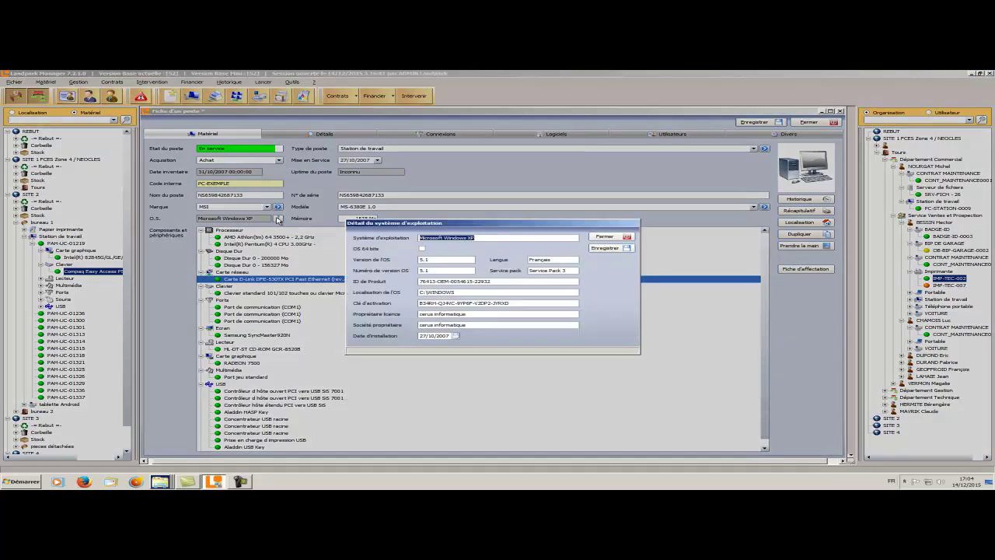
{"action": "left_click", "coordinate": [508, 280]}
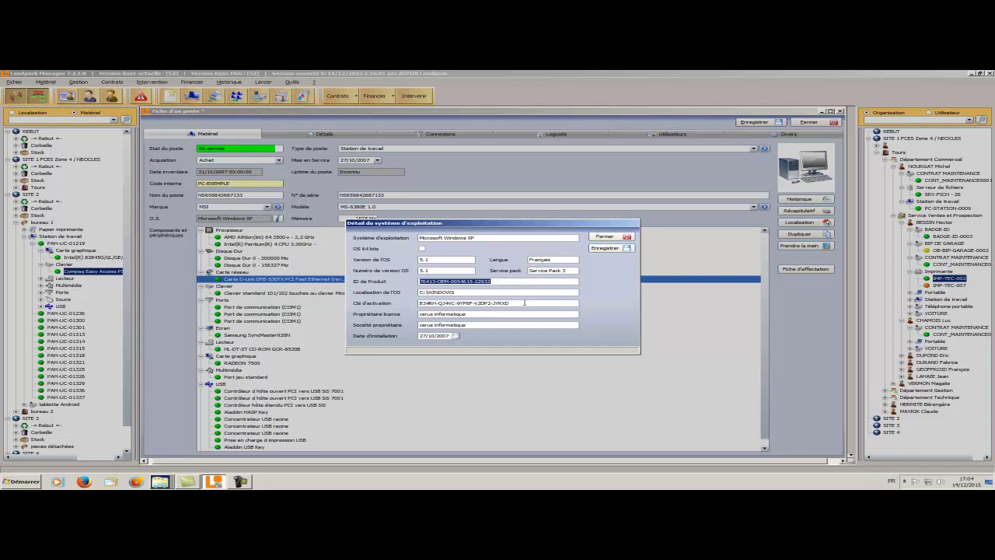
{"action": "left_click", "coordinate": [525, 303]}
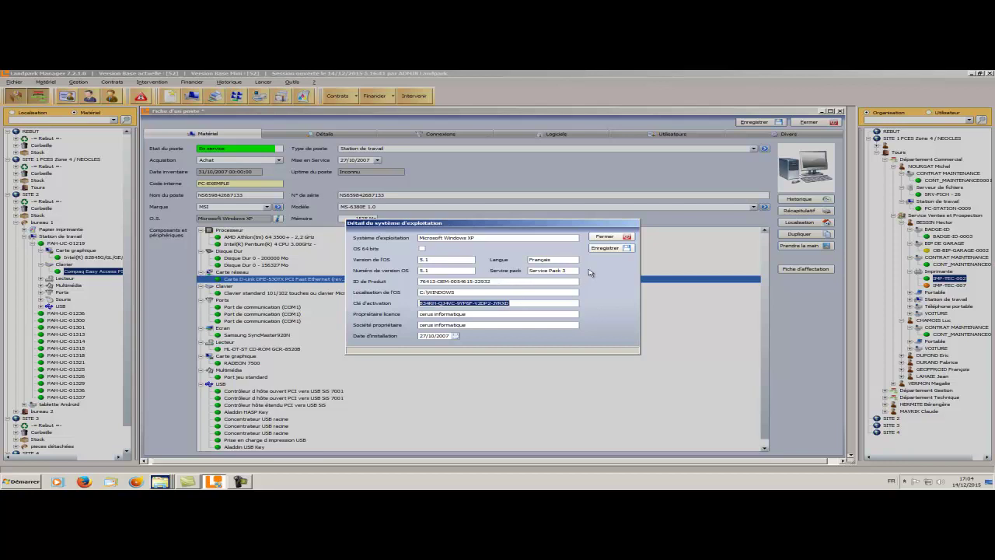
{"action": "left_click", "coordinate": [607, 237]}
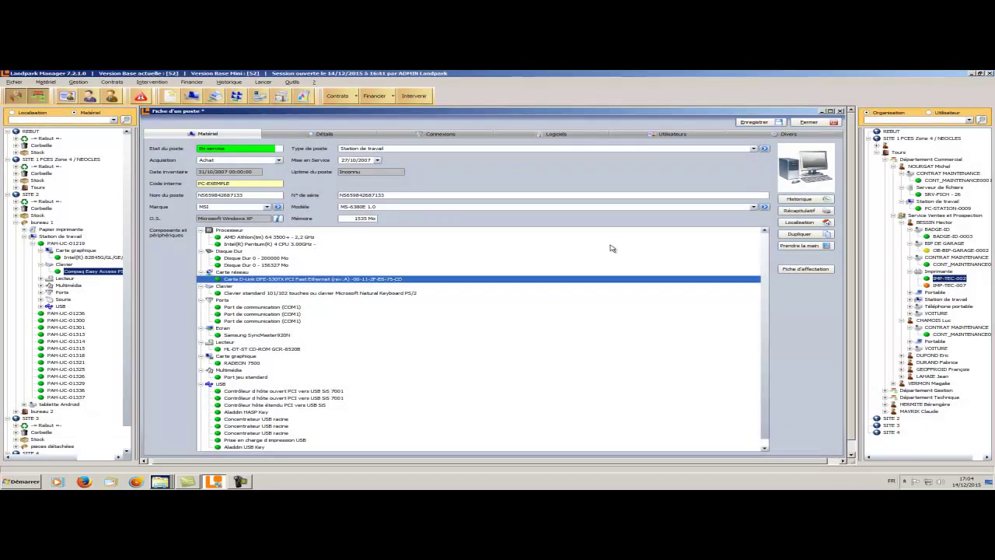
Step: View the D-Link DFE-530TX network card's record, checking its IP and MAC addresses and its protocols, and close it
{"action": "double_click", "coordinate": [393, 281]}
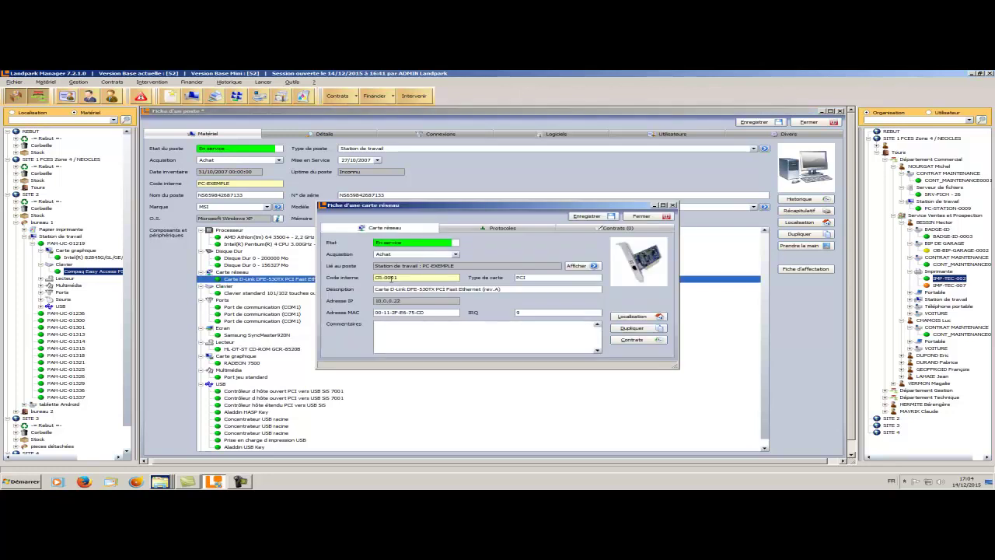
{"action": "double_click", "coordinate": [446, 312]}
{"action": "left_click", "coordinate": [430, 300]}
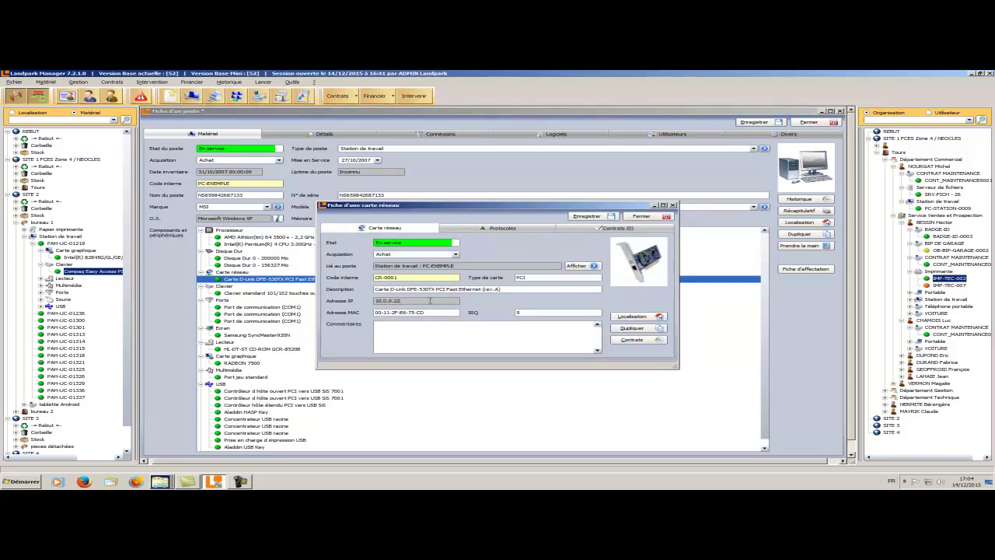
{"action": "double_click", "coordinate": [432, 311]}
{"action": "left_click", "coordinate": [516, 229]}
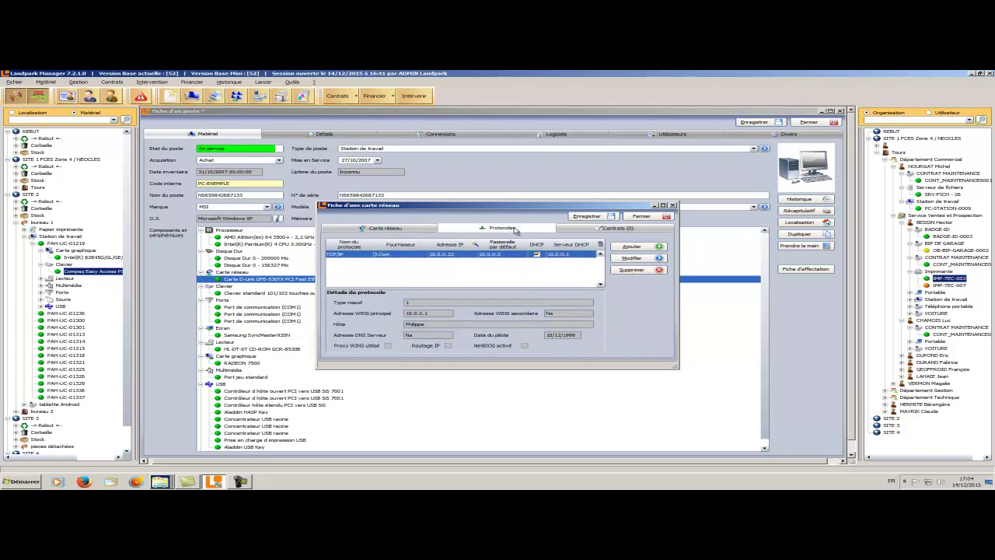
{"action": "left_click", "coordinate": [642, 216]}
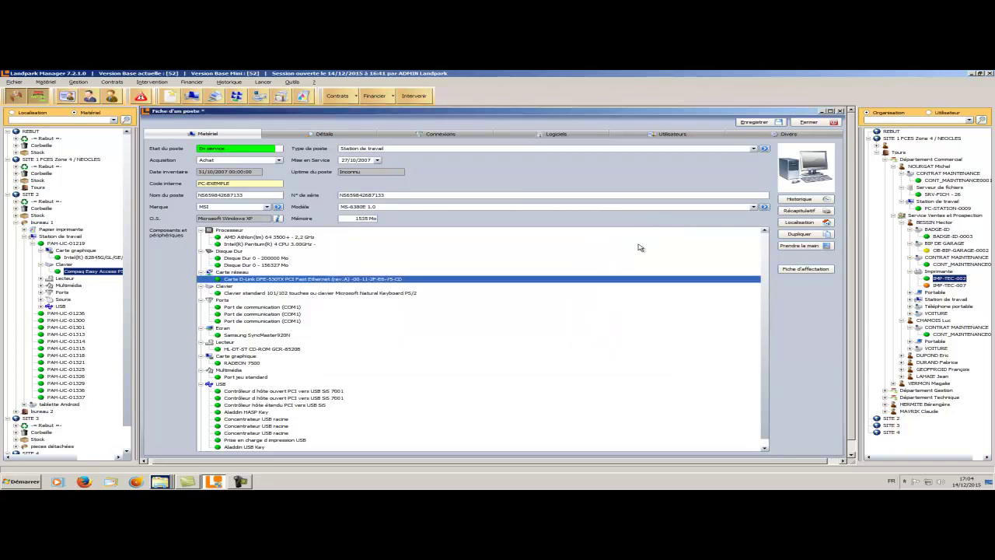
Step: Go through the three communication ports in the workstation's list of components and peripherals
{"action": "left_click", "coordinate": [304, 307]}
{"action": "left_click", "coordinate": [291, 315]}
{"action": "left_click", "coordinate": [290, 321]}
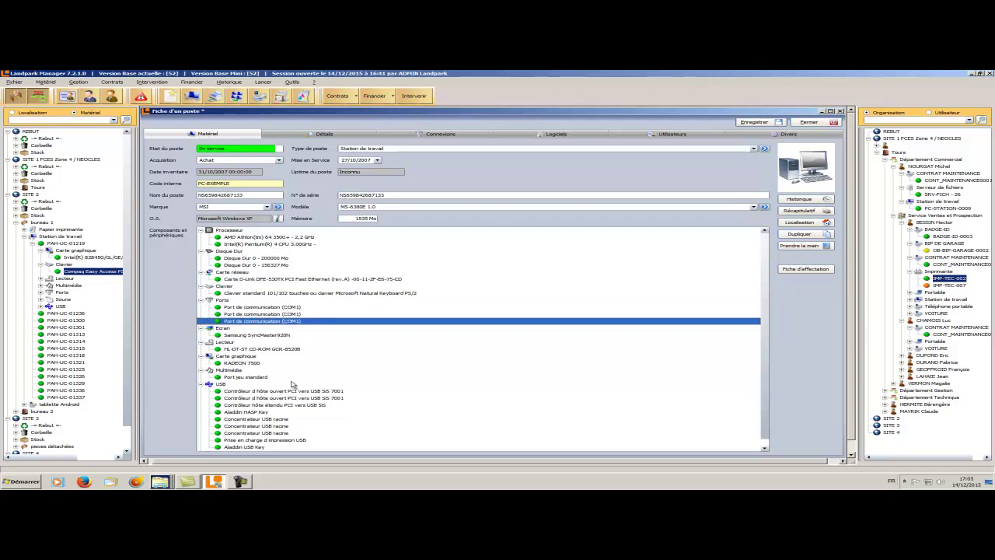
Step: Expand the drives of PAH-UC-01219 in the equipment tree and look at its components and the REBUT site's scrap and stock locations
{"action": "left_click", "coordinate": [41, 278]}
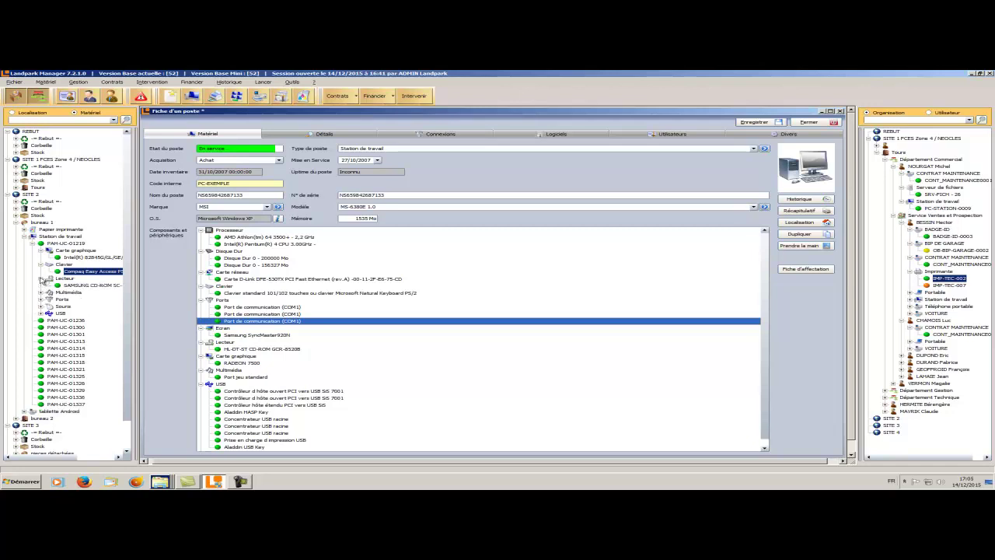
{"action": "left_click", "coordinate": [67, 286]}
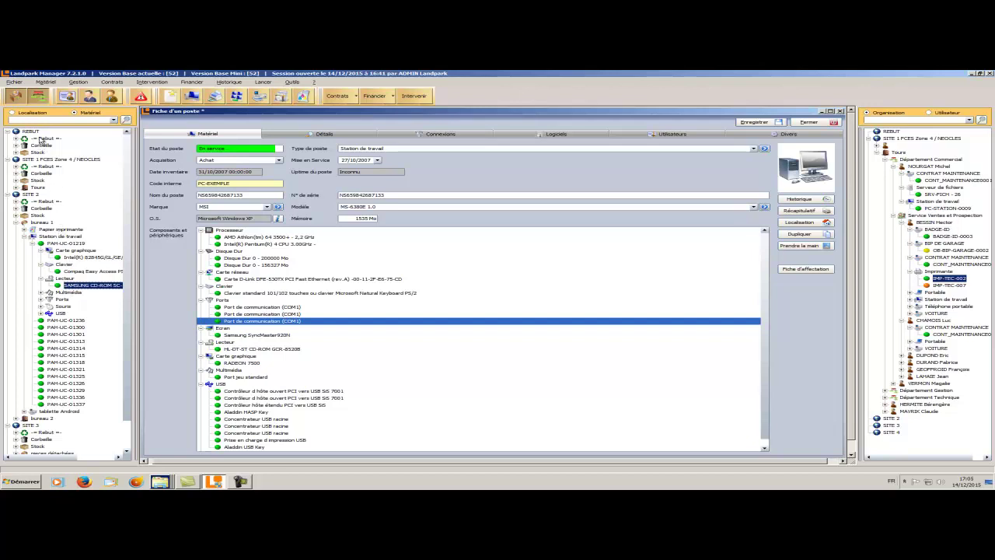
{"action": "left_click", "coordinate": [45, 138]}
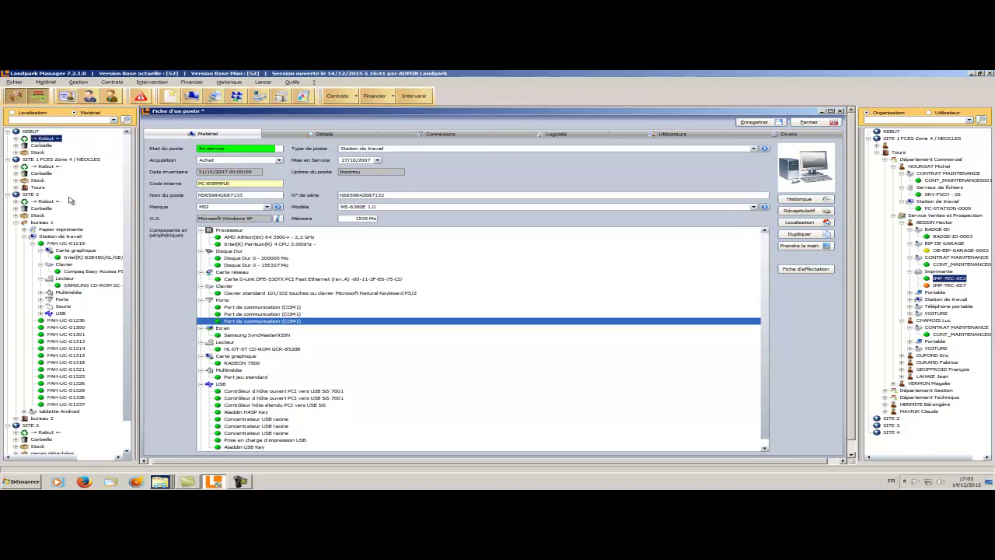
{"action": "left_click", "coordinate": [82, 258]}
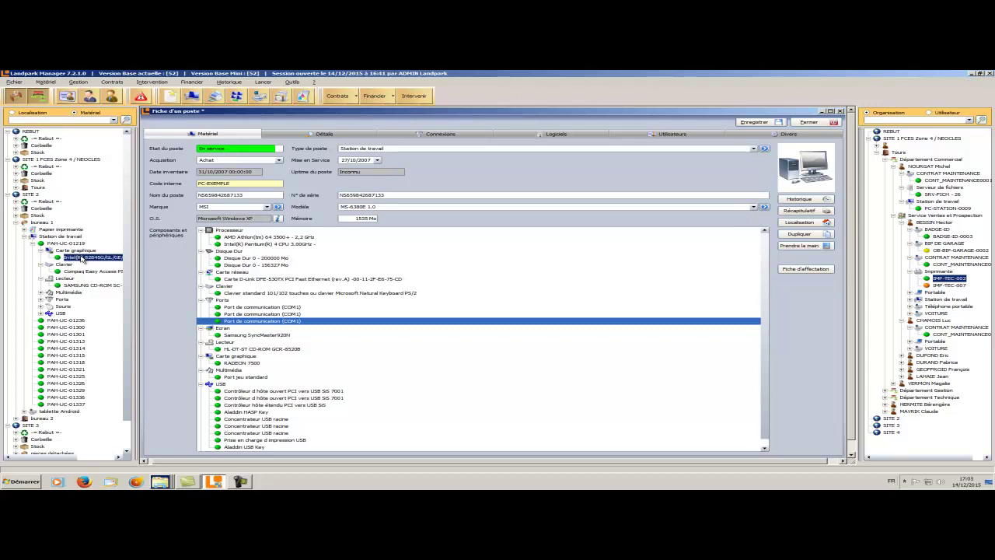
{"action": "left_click", "coordinate": [17, 152]}
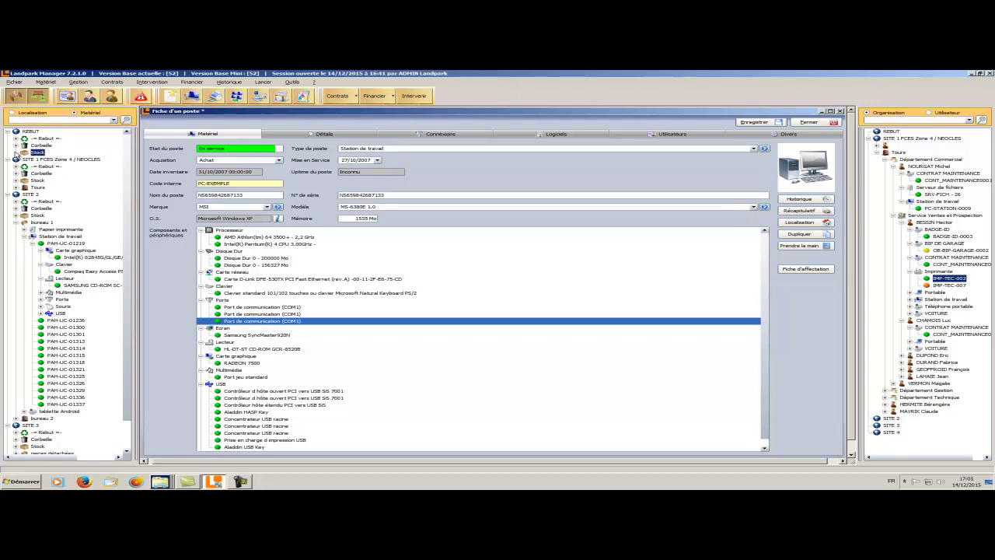
{"action": "left_click", "coordinate": [544, 380]}
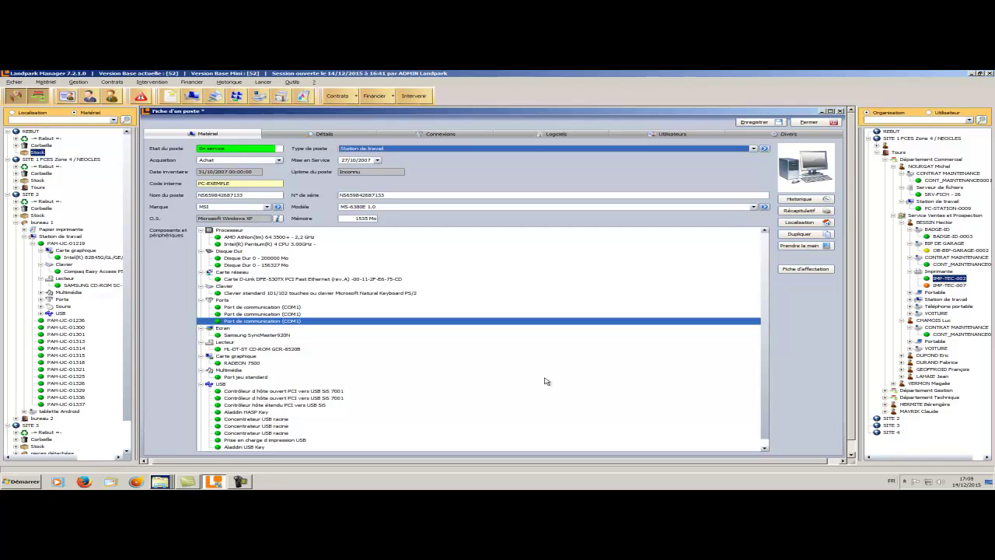
Step: Review the workstation's BIOS information and the RAS 3 RAS 2 memory module's record, cancelling out of it
{"action": "left_click", "coordinate": [354, 135]}
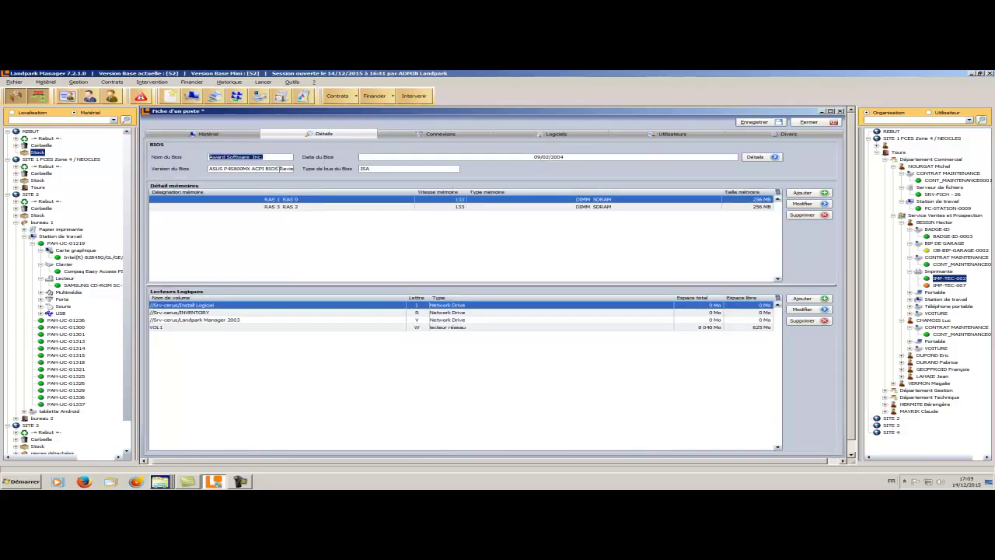
{"action": "left_click", "coordinate": [279, 168]}
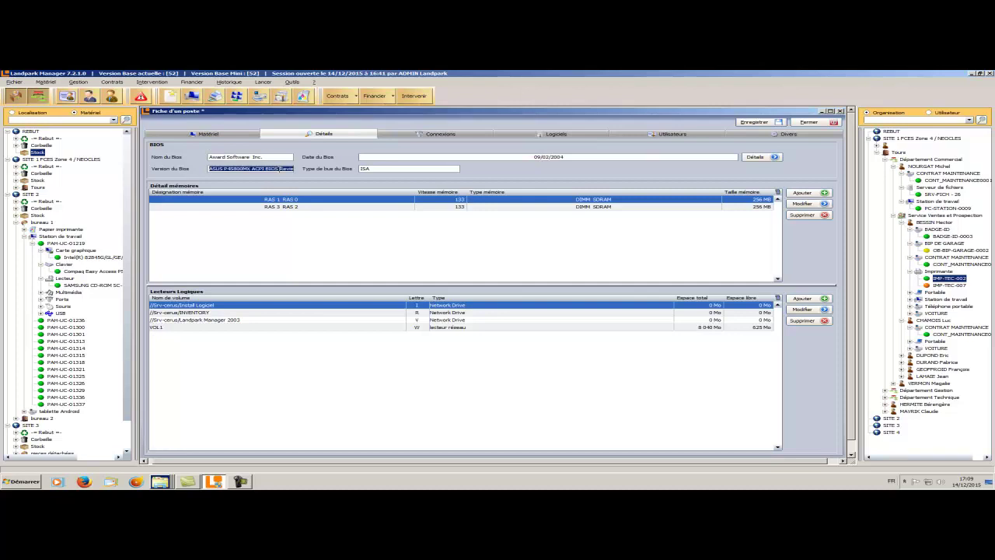
{"action": "double_click", "coordinate": [301, 208]}
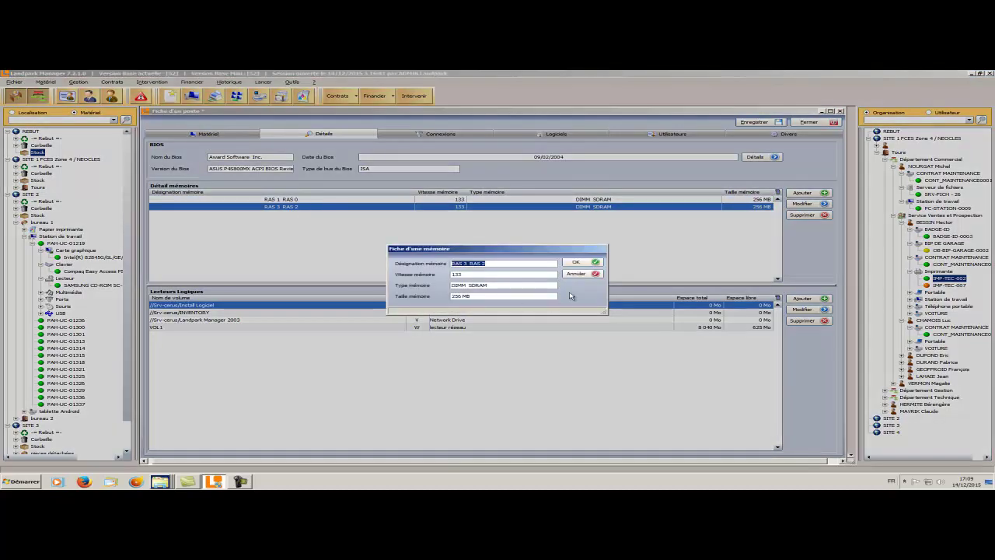
{"action": "left_click", "coordinate": [582, 276]}
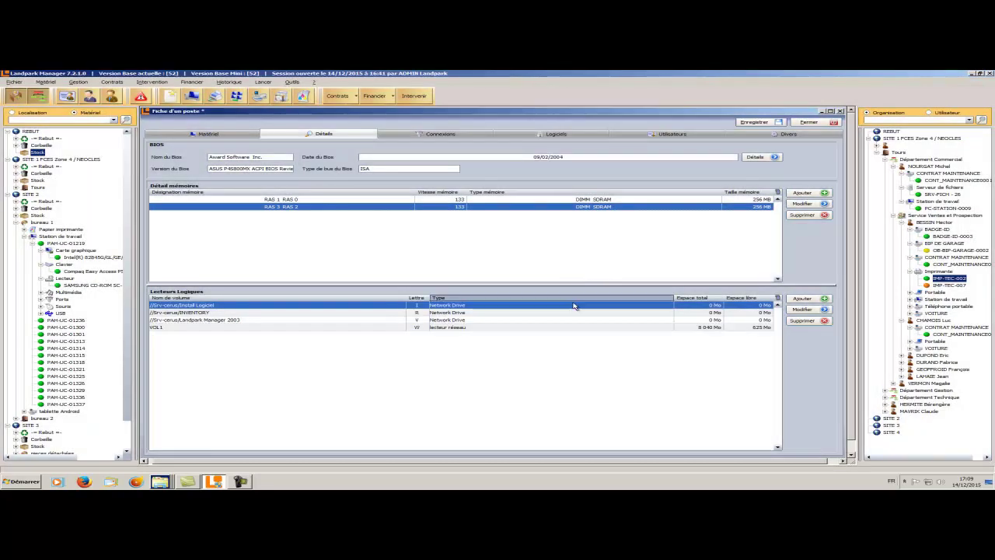
Step: View the record of the logical drive VOL1, checking its free disk space and serial number
{"action": "double_click", "coordinate": [363, 327]}
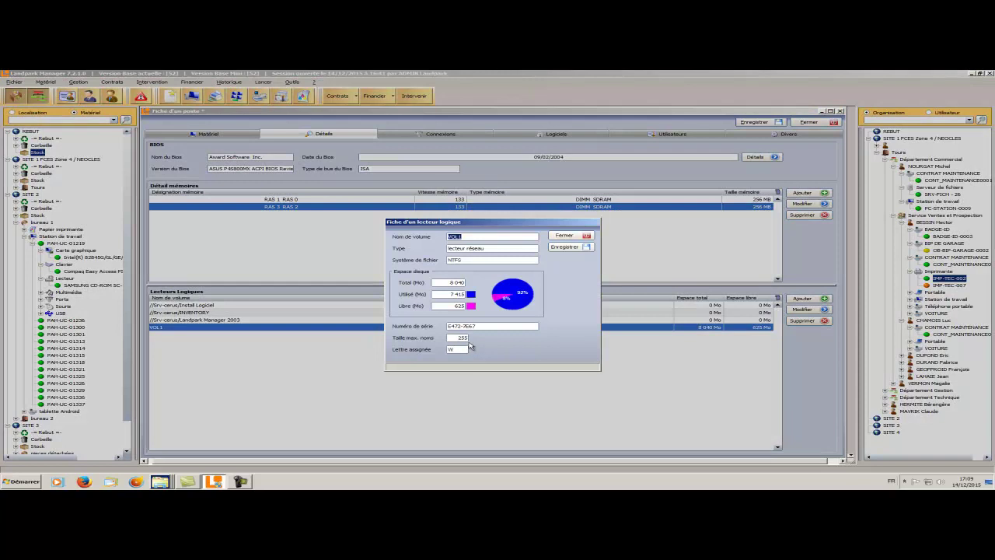
{"action": "double_click", "coordinate": [454, 305]}
{"action": "double_click", "coordinate": [482, 327]}
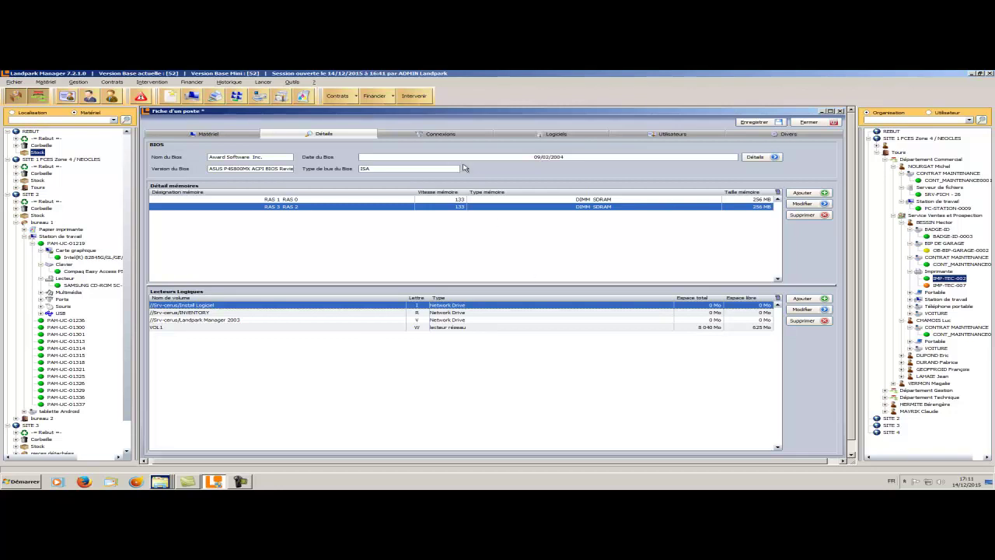
Step: Review the workstation's network connections and view the connected workstation PC-VENT - 22's record, closing it unchanged
{"action": "left_click", "coordinate": [440, 135]}
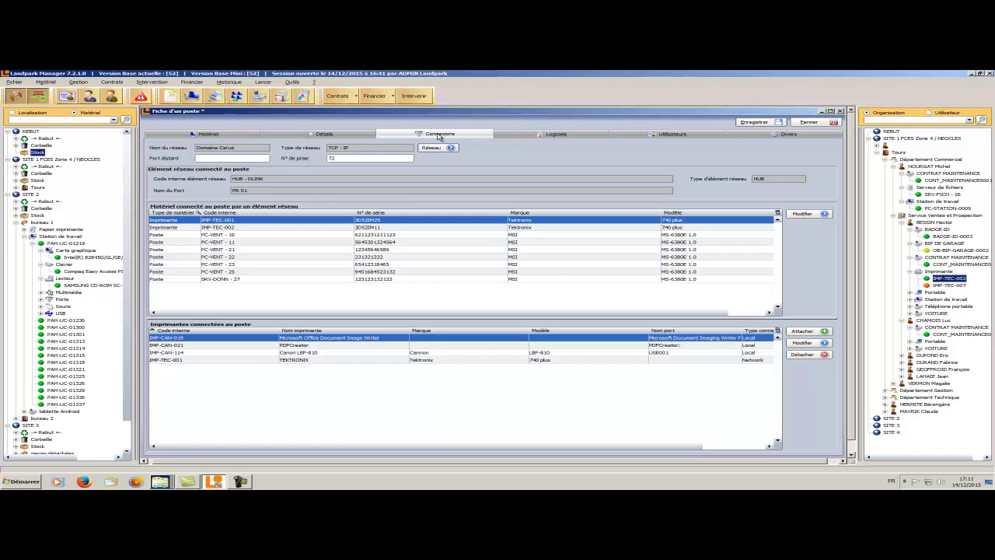
{"action": "left_click", "coordinate": [269, 227]}
{"action": "left_click", "coordinate": [269, 234]}
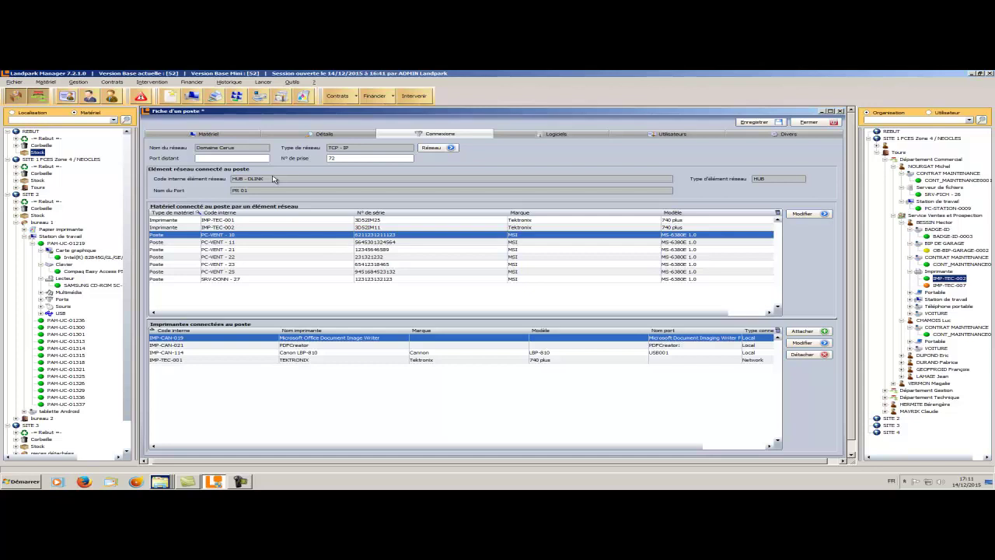
{"action": "double_click", "coordinate": [289, 257]}
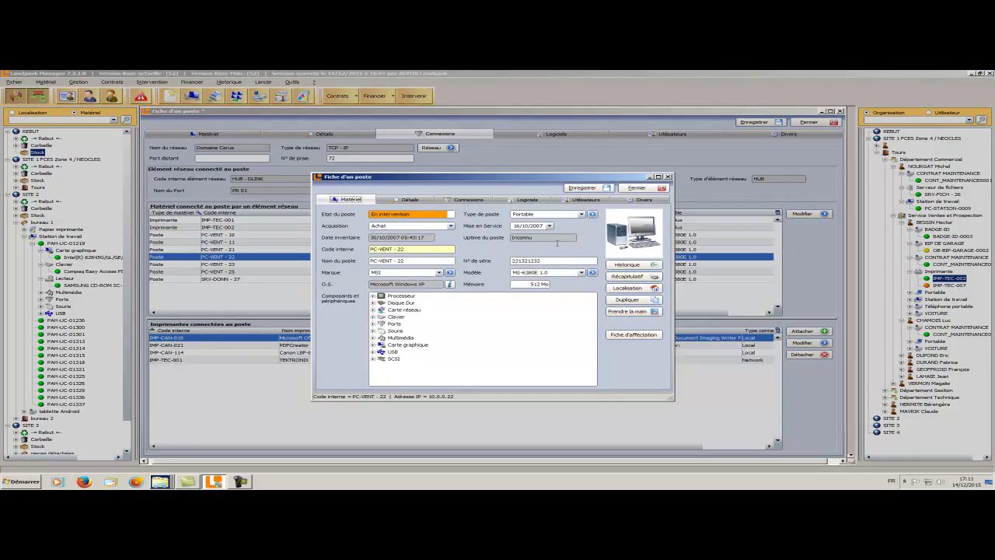
{"action": "left_click", "coordinate": [636, 188]}
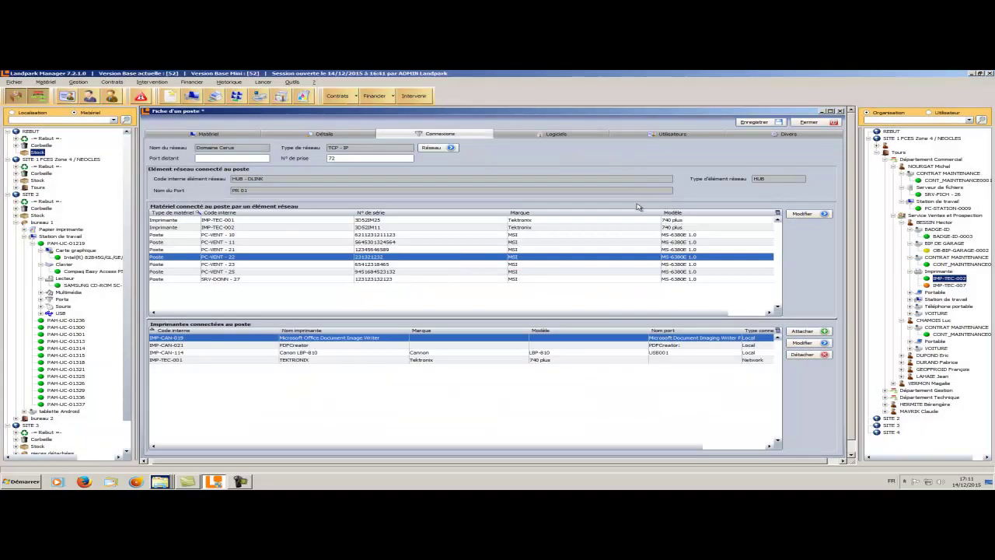
Step: View the connected printer IMP-CAN-114's record, covering its details, connections, users, consumables and contracts, and close it
{"action": "double_click", "coordinate": [401, 355]}
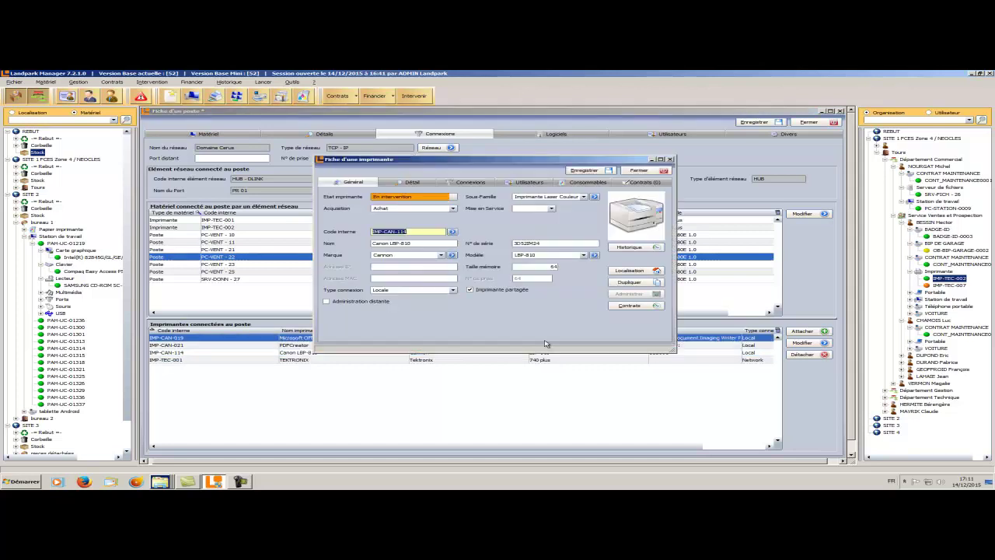
{"action": "left_click", "coordinate": [432, 184]}
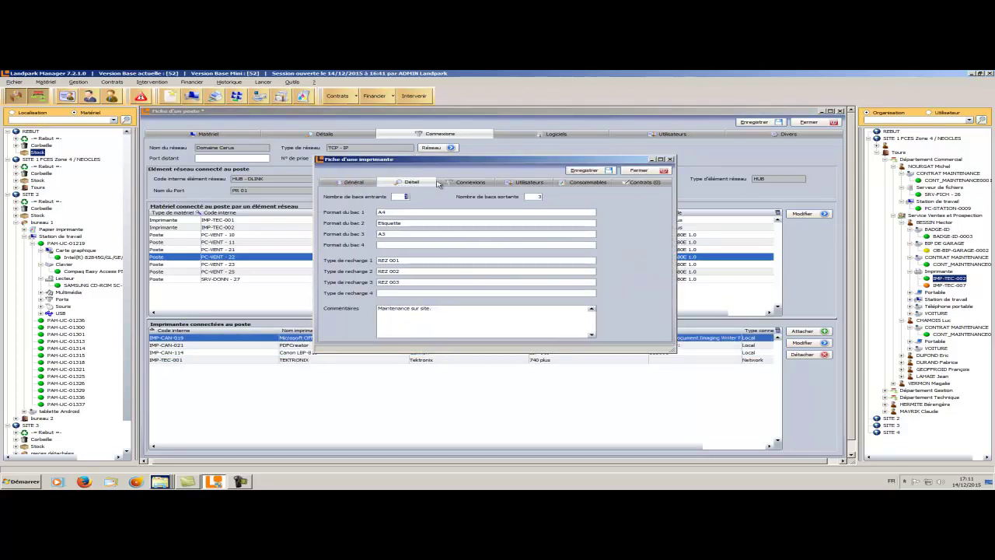
{"action": "left_click", "coordinate": [457, 182]}
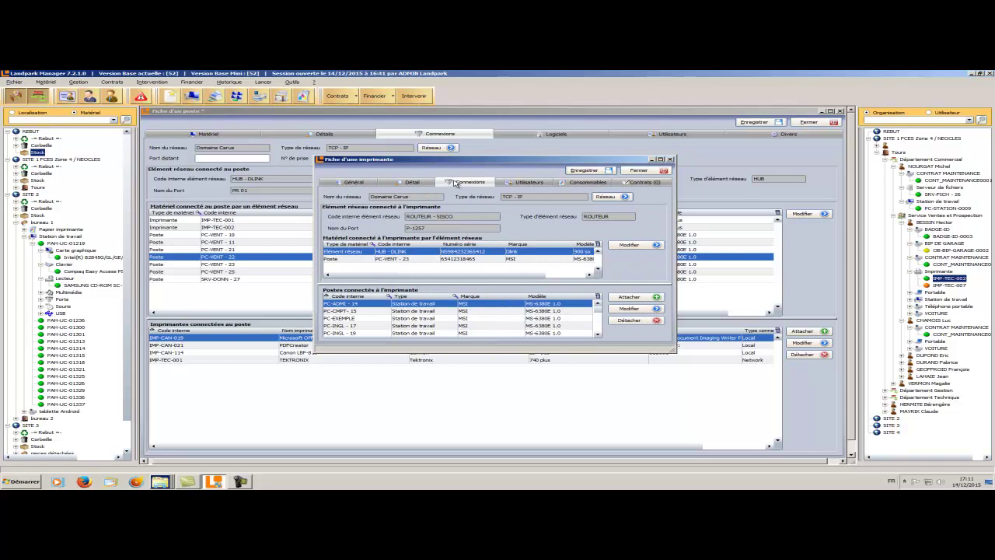
{"action": "left_click", "coordinate": [550, 184]}
{"action": "left_click", "coordinate": [564, 183]}
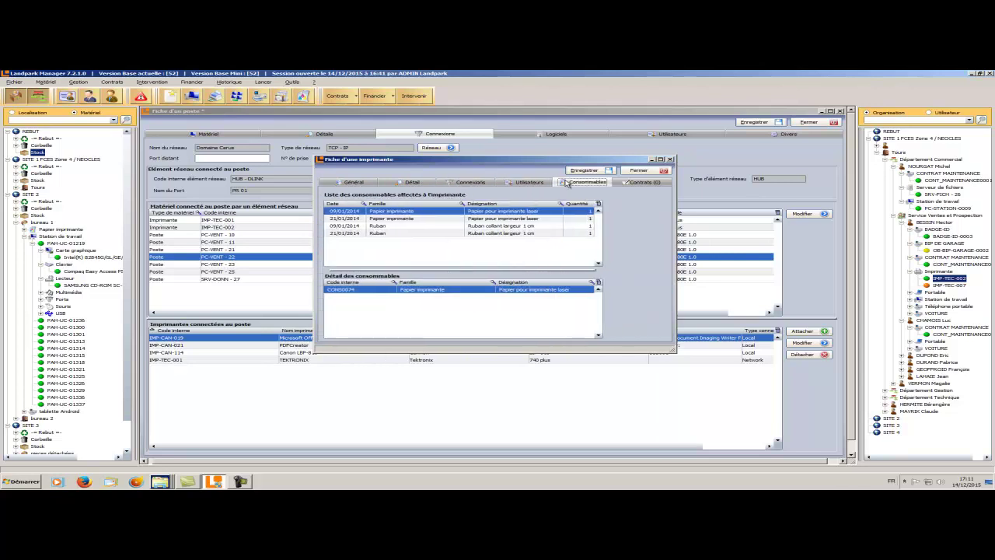
{"action": "left_click", "coordinate": [628, 183]}
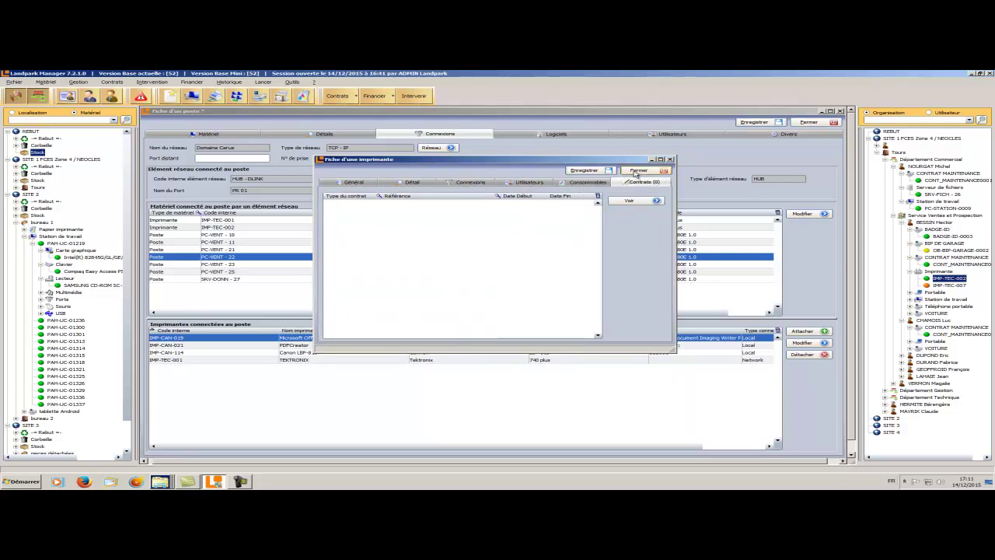
{"action": "left_click", "coordinate": [637, 170]}
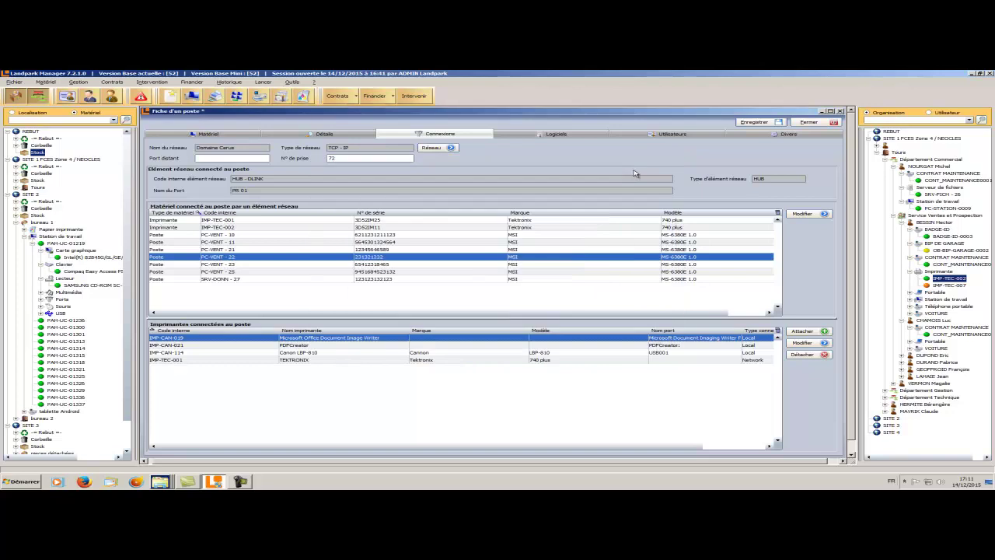
Step: View the connected printer IMP-TEC-001's record, covering its details, connections, users and consumables
{"action": "left_click", "coordinate": [496, 362]}
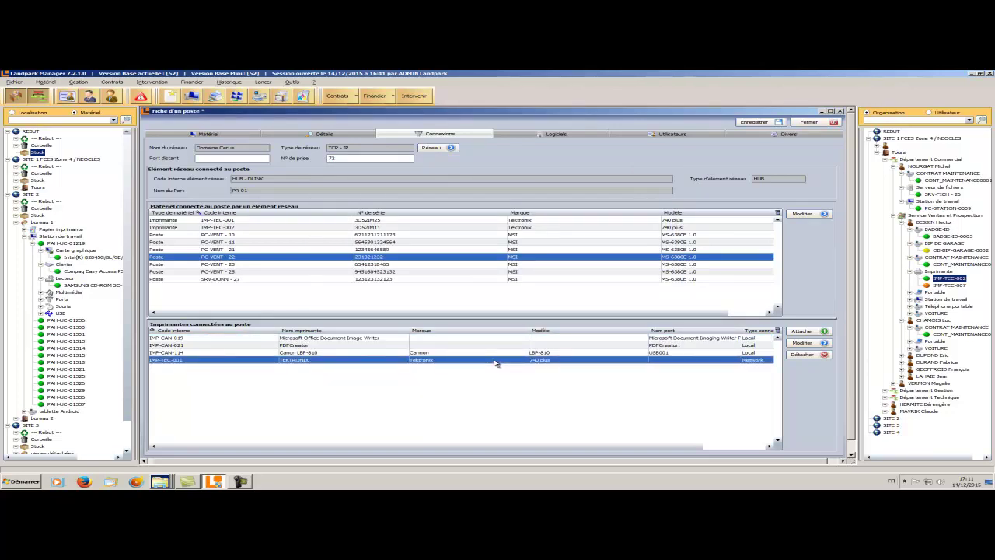
{"action": "double_click", "coordinate": [496, 362]}
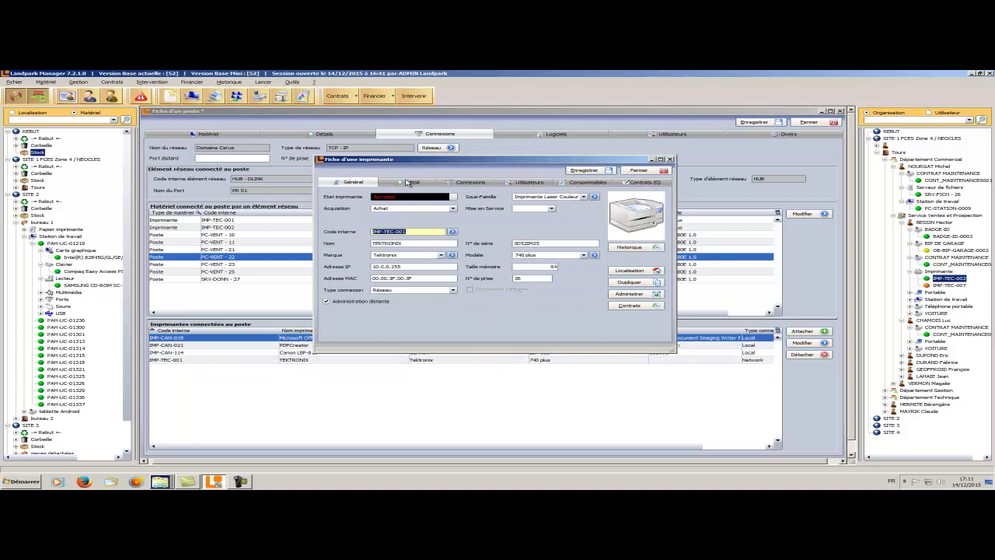
{"action": "left_click", "coordinate": [410, 183]}
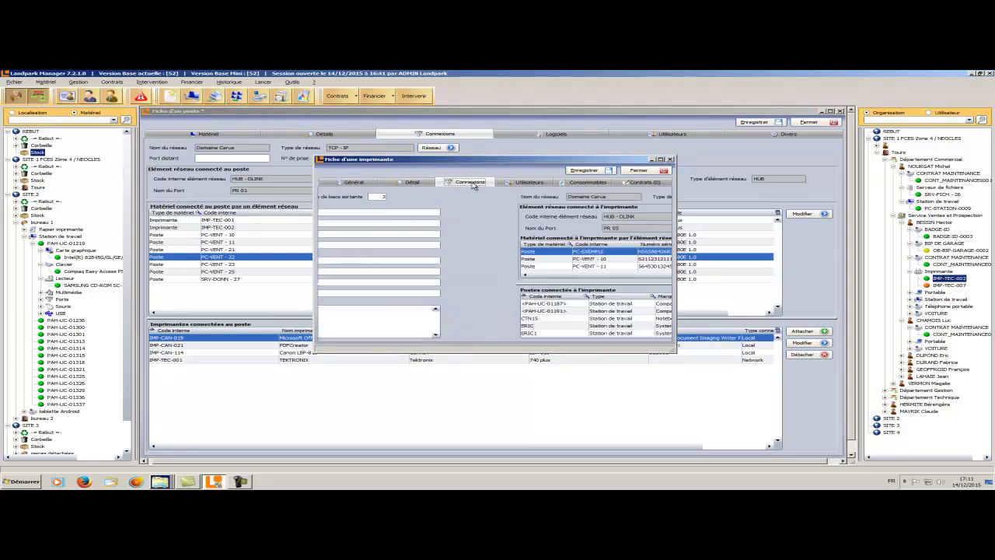
{"action": "left_click", "coordinate": [469, 185]}
{"action": "left_click", "coordinate": [520, 185]}
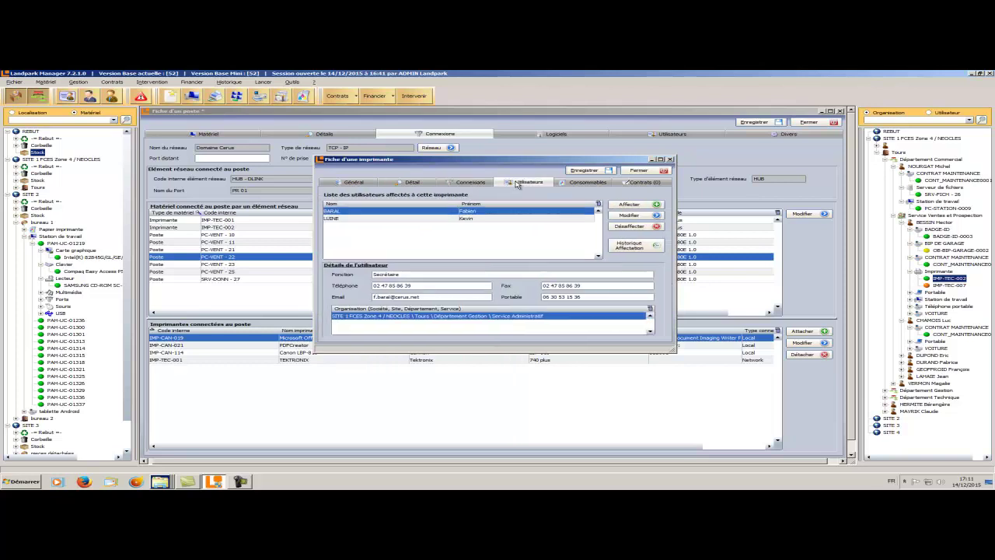
{"action": "left_click", "coordinate": [574, 183]}
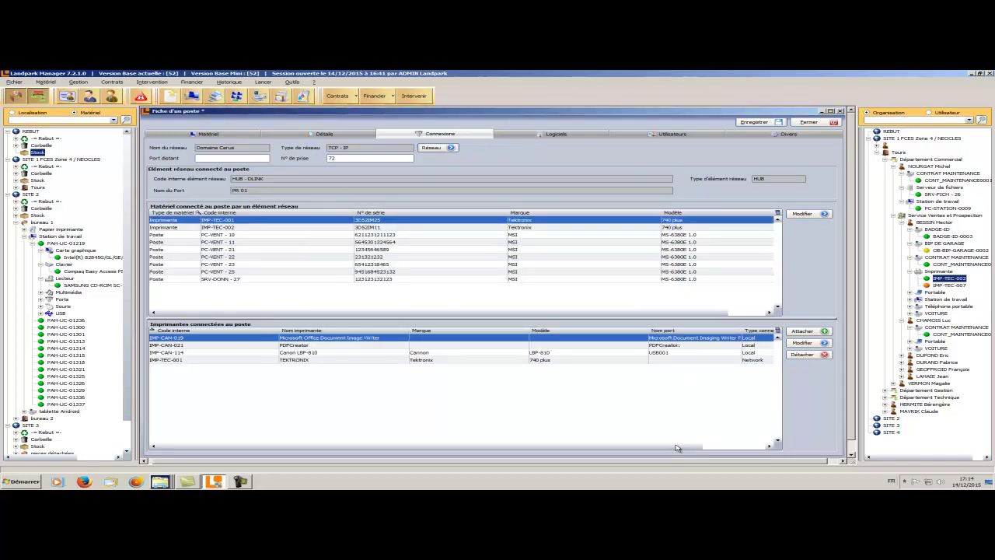
Step: Review the workstation's referenced software, sorting the list by software name and then by licence key in descending order
{"action": "left_click", "coordinate": [565, 138]}
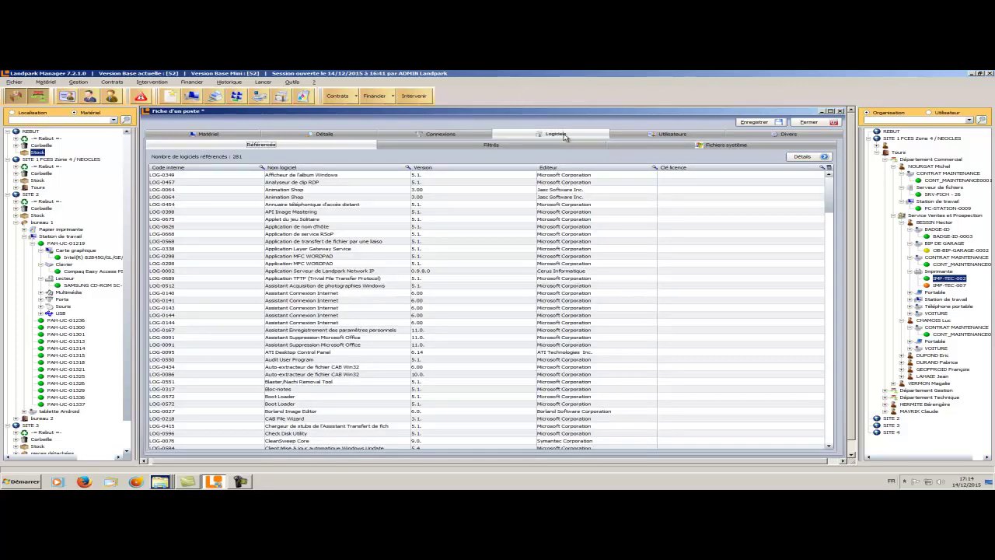
{"action": "left_click", "coordinate": [352, 192]}
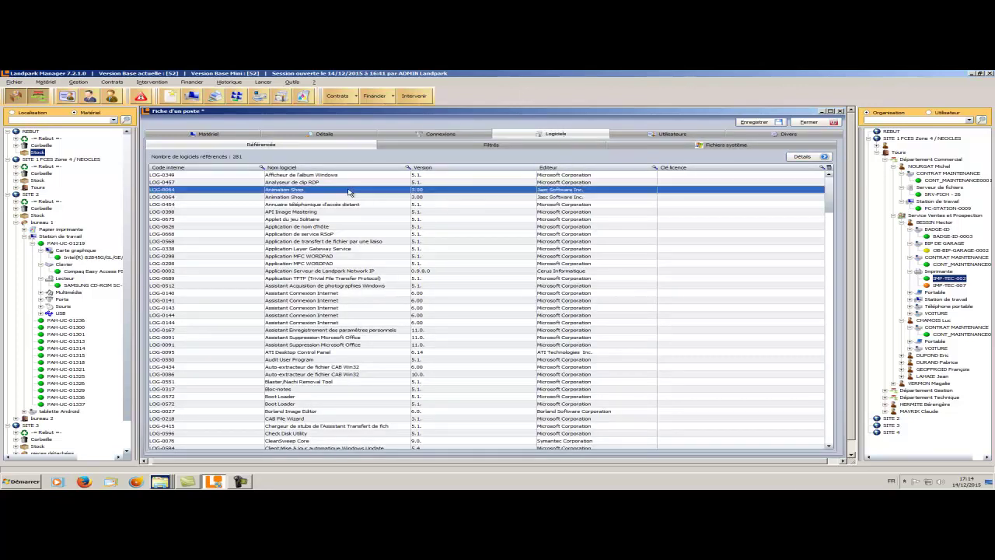
{"action": "left_click", "coordinate": [349, 168]}
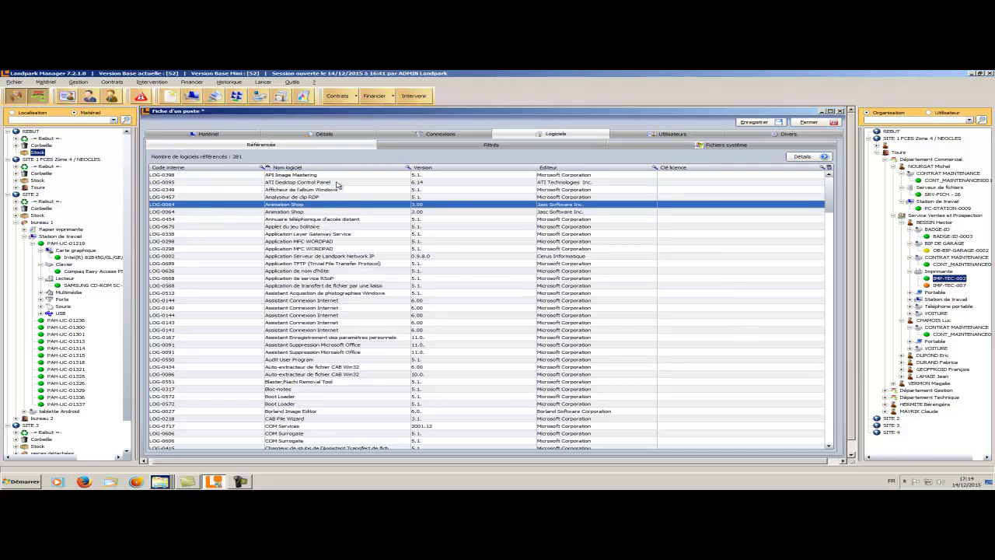
{"action": "left_click", "coordinate": [408, 167]}
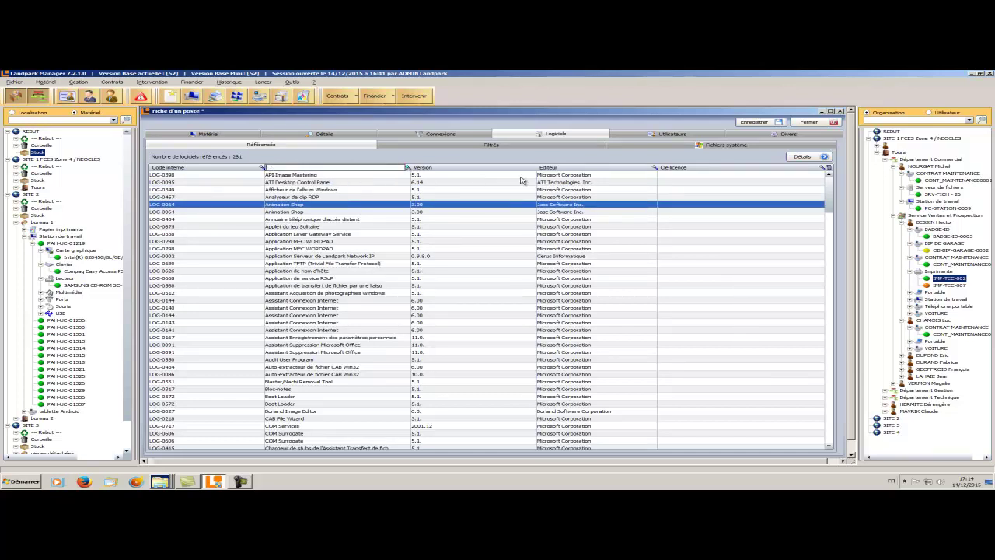
{"action": "left_click", "coordinate": [694, 168]}
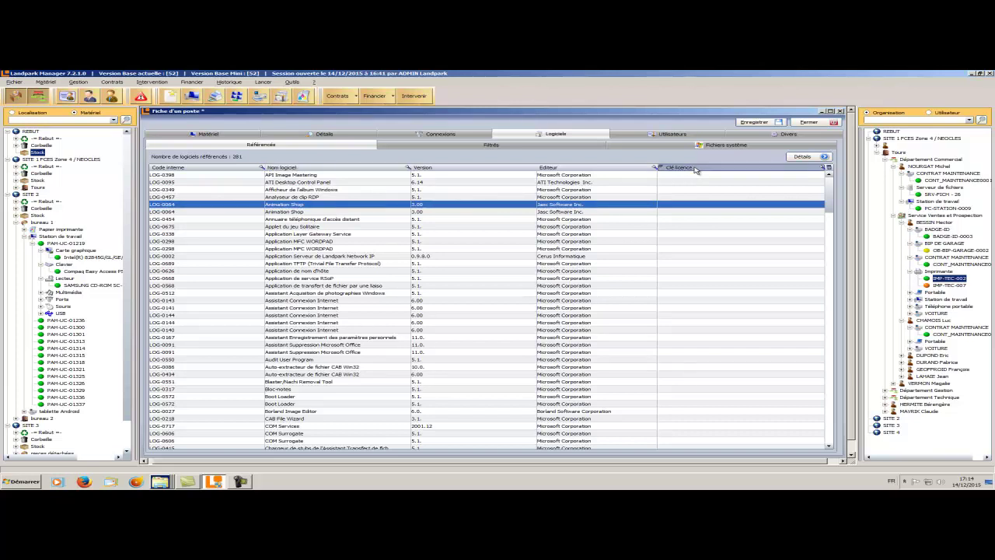
{"action": "left_click", "coordinate": [696, 170]}
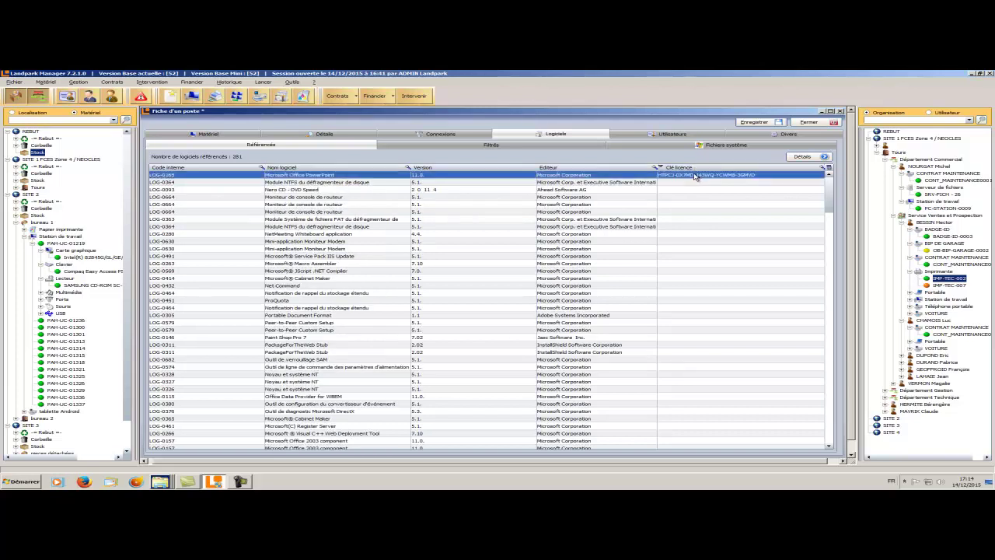
Step: Filter the workstation's filtered files by the bmp extension and look through several of the listed files
{"action": "left_click", "coordinate": [456, 146]}
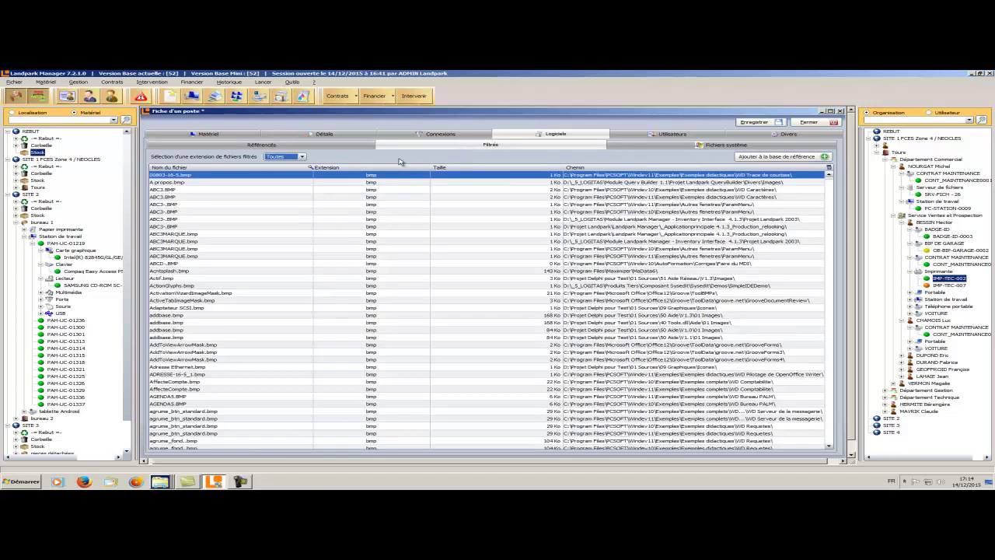
{"action": "left_click", "coordinate": [302, 157]}
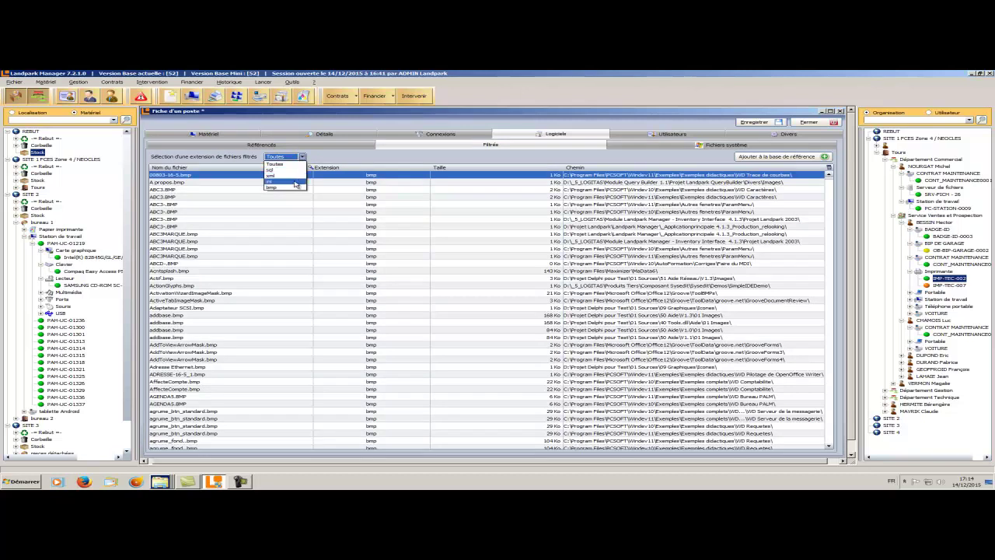
{"action": "left_click", "coordinate": [295, 188]}
{"action": "left_click", "coordinate": [286, 205]}
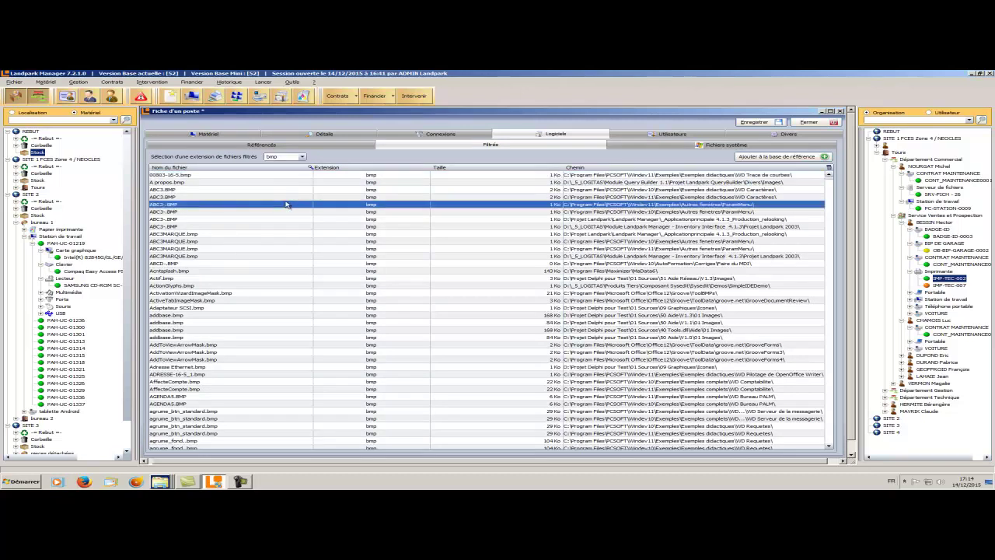
{"action": "left_click", "coordinate": [281, 249]}
{"action": "left_click", "coordinate": [274, 271]}
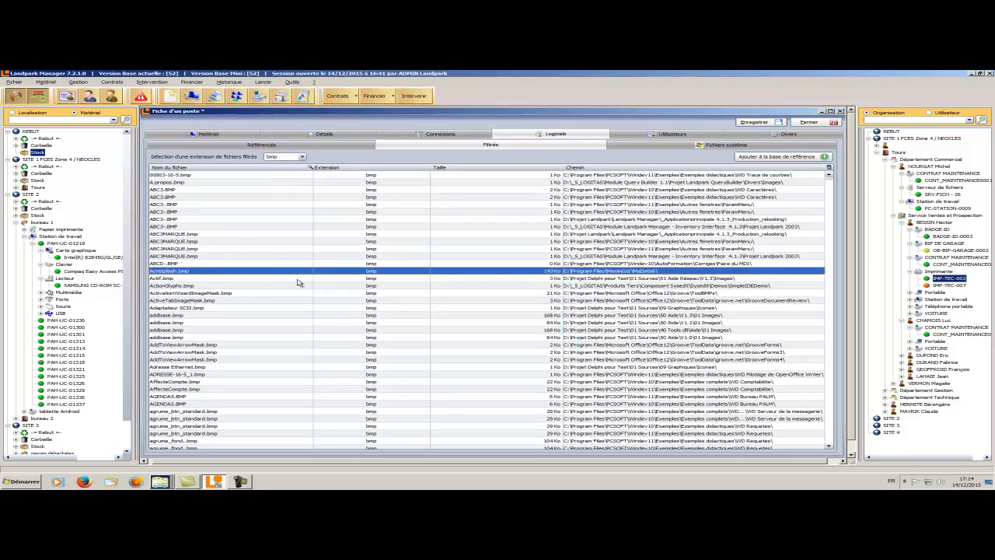
Step: Review the workstation's system files win.ini and system.ini
{"action": "left_click", "coordinate": [649, 147]}
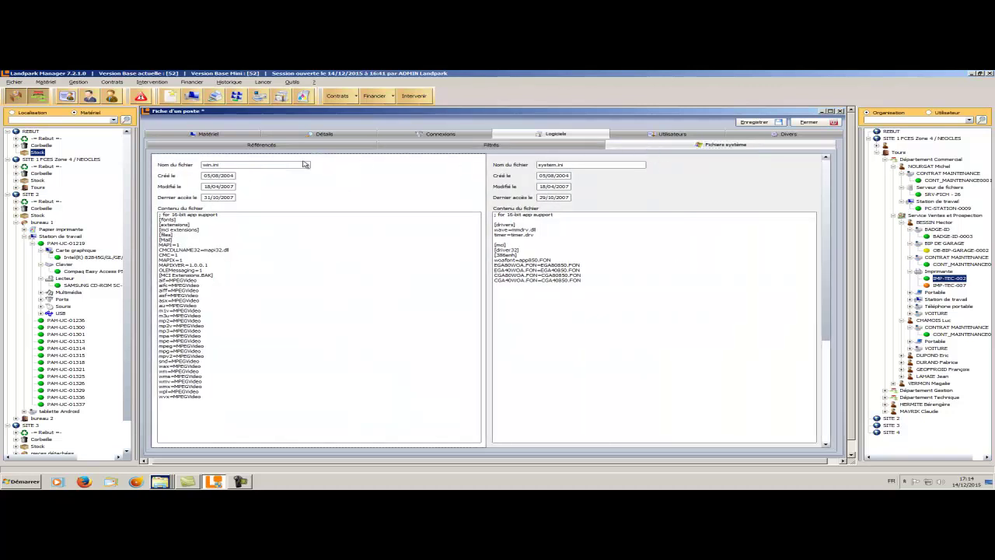
{"action": "left_click", "coordinate": [270, 164]}
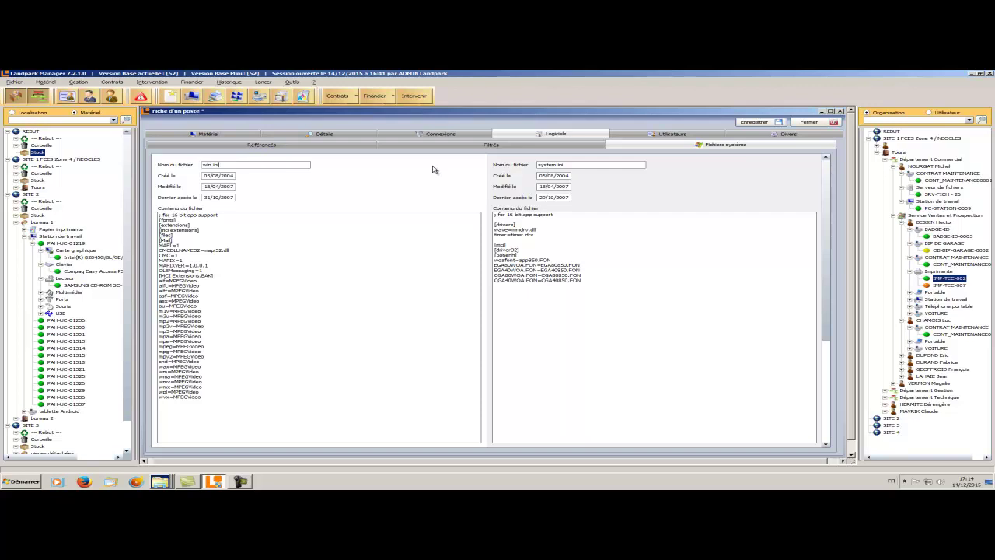
{"action": "left_click", "coordinate": [573, 166]}
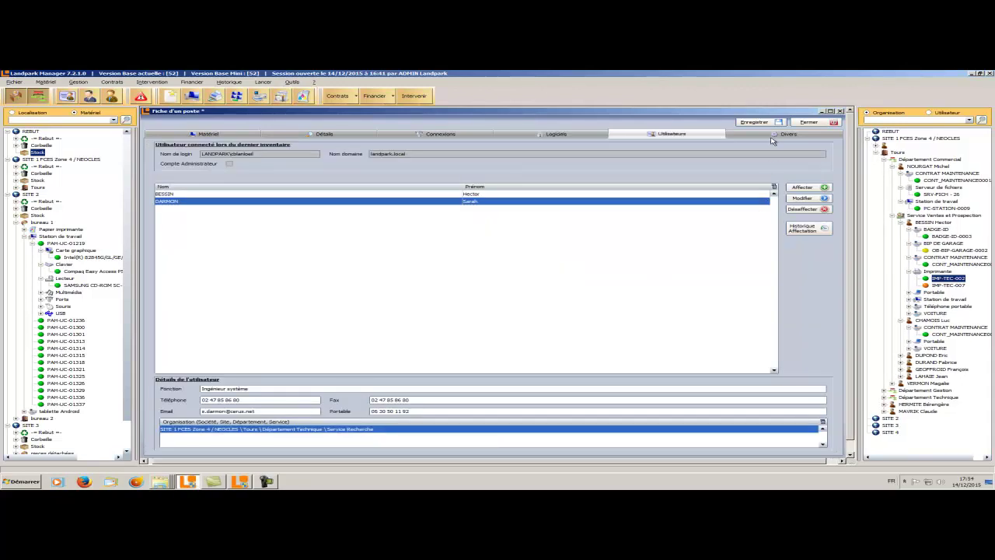
Step: Review the workstation's custom personal data, checking the labels and values for mobile phone, parking key and social security number
{"action": "left_click", "coordinate": [774, 134]}
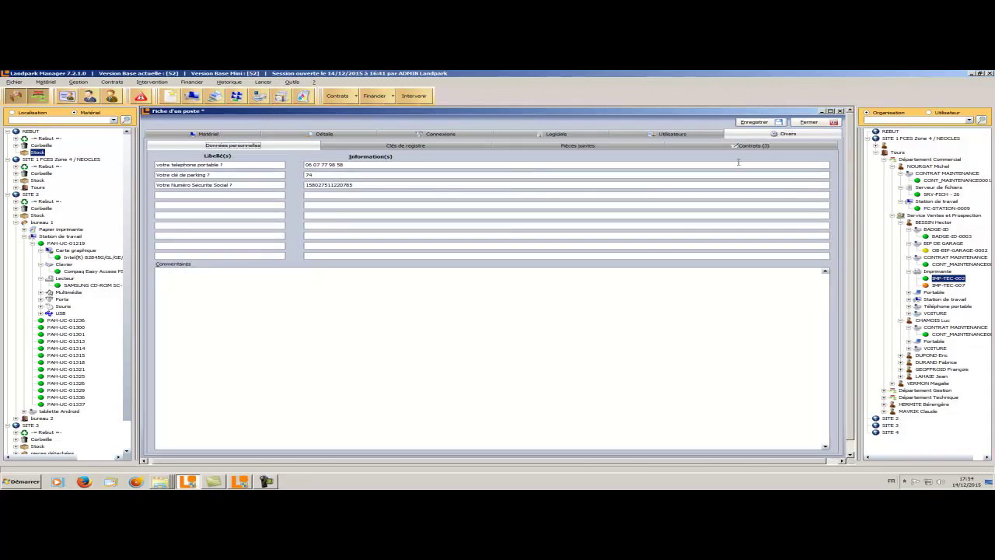
{"action": "left_click", "coordinate": [330, 176]}
{"action": "left_click", "coordinate": [358, 185]}
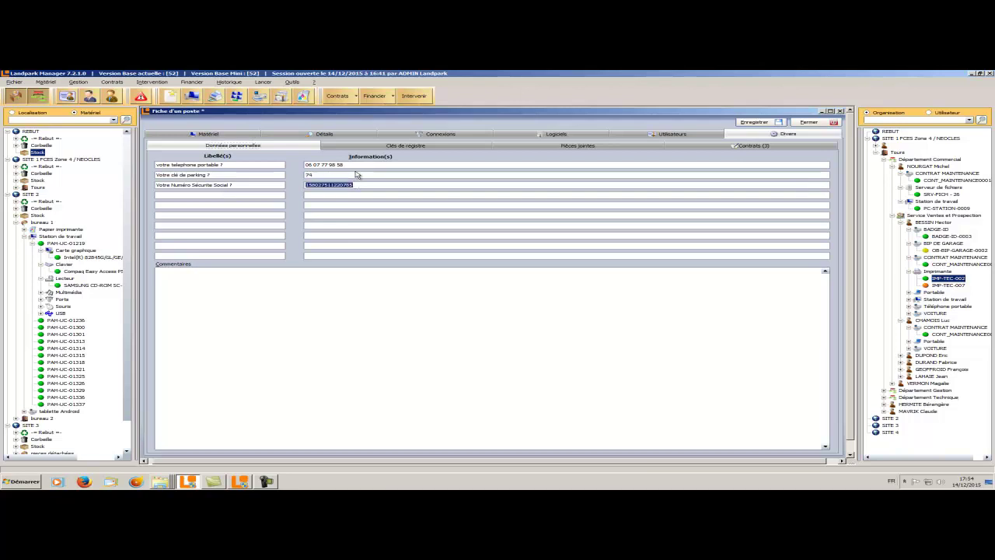
{"action": "left_click", "coordinate": [353, 165]}
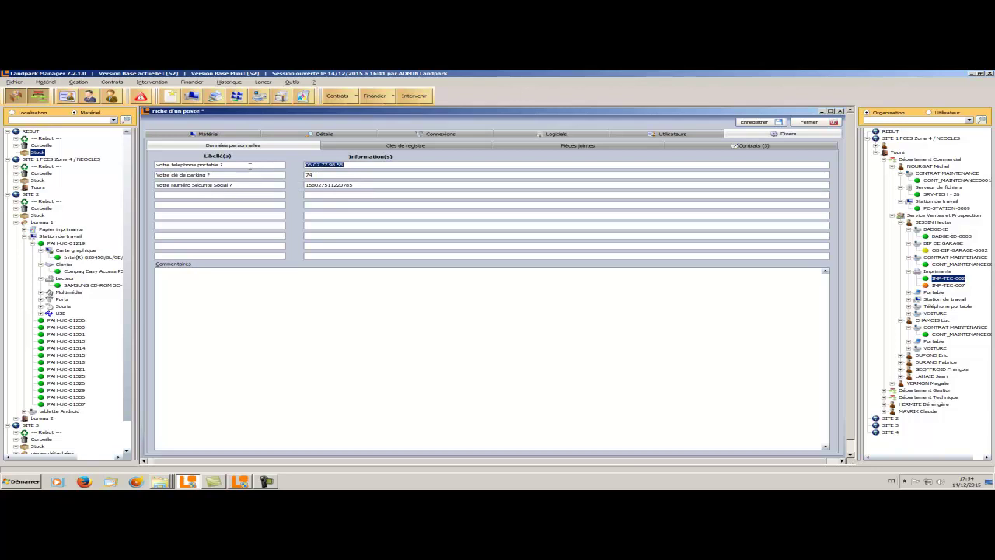
{"action": "left_click", "coordinate": [247, 165]}
{"action": "left_click", "coordinate": [244, 175]}
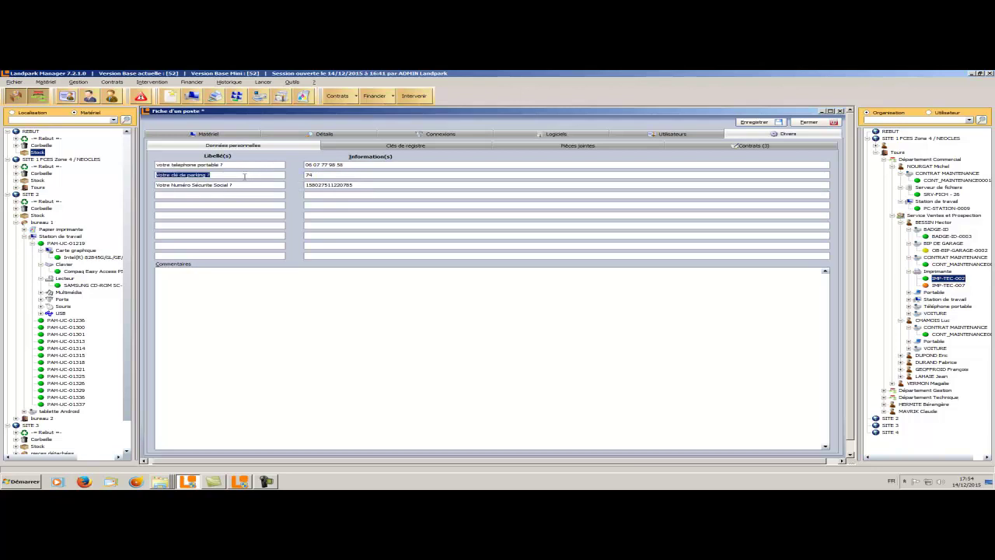
{"action": "left_click", "coordinate": [245, 185]}
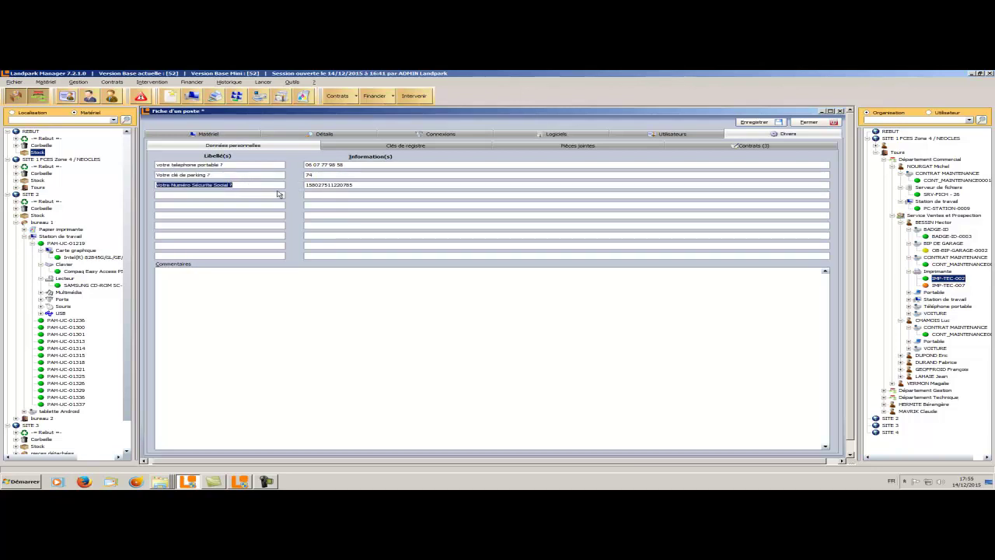
Step: Examine the workstation's registry keys, checking the Landpark MANAGER2003 VERSION entry and the Windows PRODUCTID entry
{"action": "left_click", "coordinate": [407, 147]}
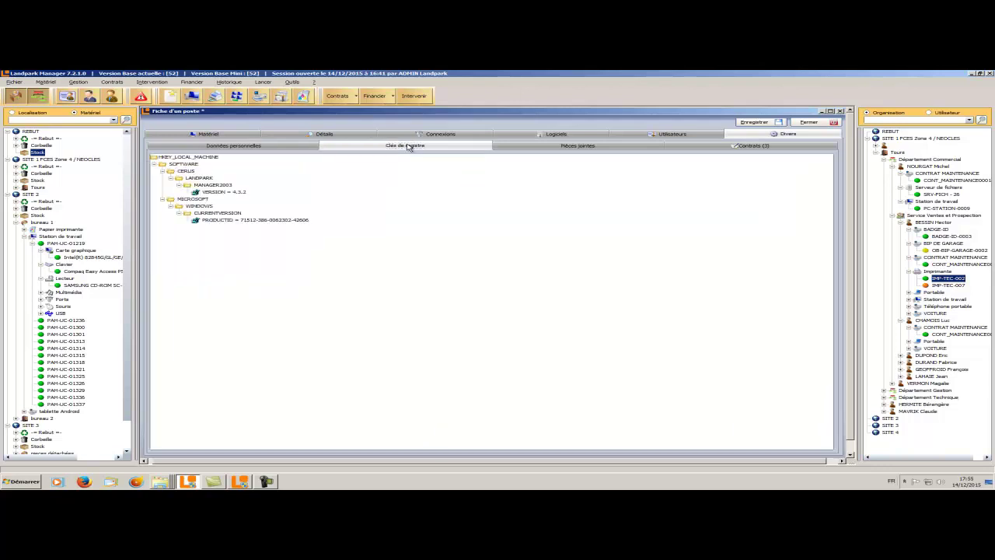
{"action": "left_click", "coordinate": [238, 193]}
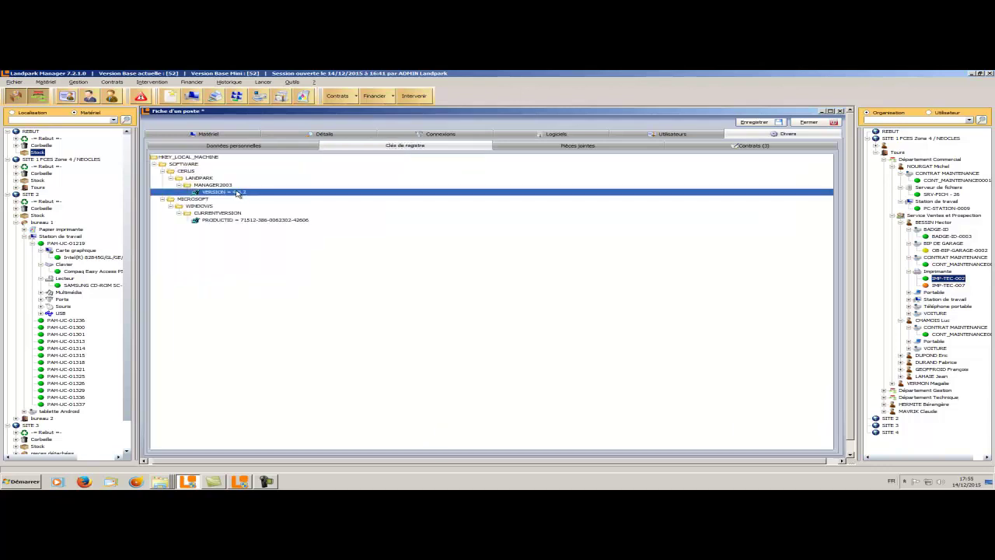
{"action": "left_click", "coordinate": [276, 221]}
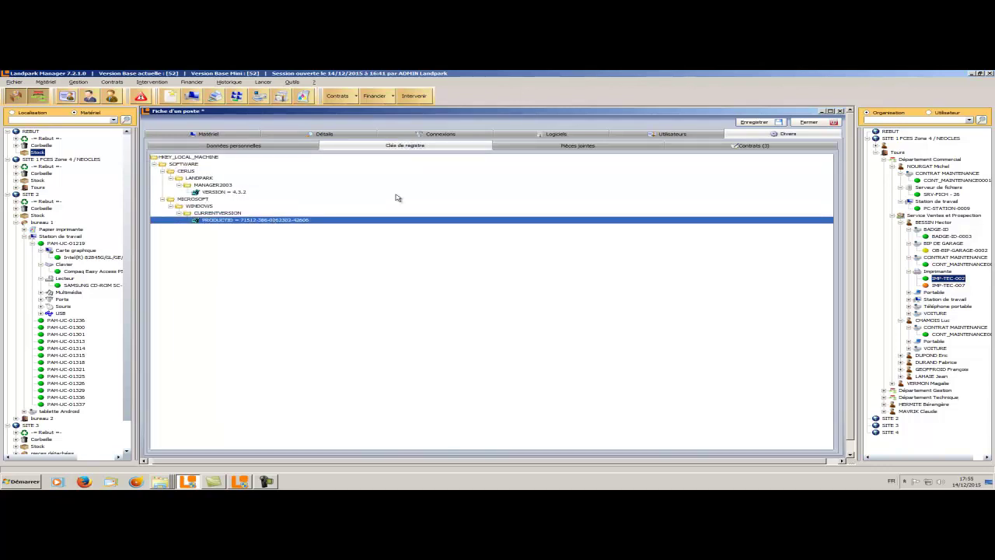
Step: Look through the workstation's attachments, including cerfa12571-01.pdf, Historique.rtf and the Landpark website link
{"action": "left_click", "coordinate": [573, 147]}
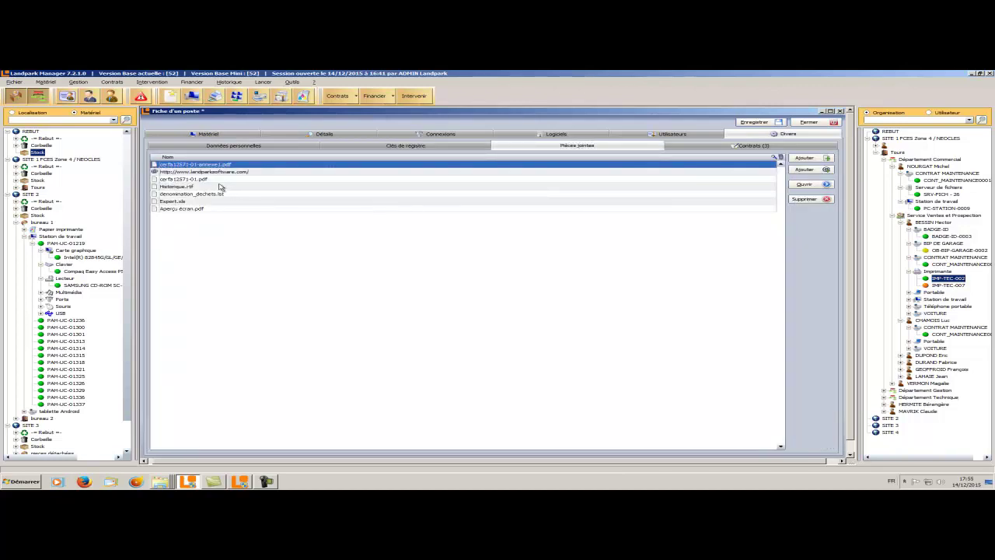
{"action": "left_click", "coordinate": [216, 180]}
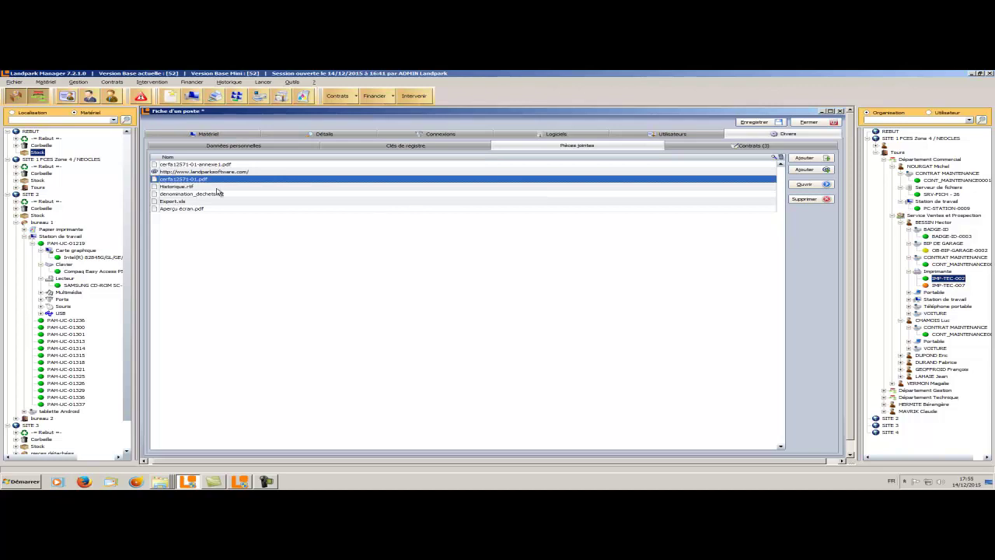
{"action": "left_click", "coordinate": [213, 189]}
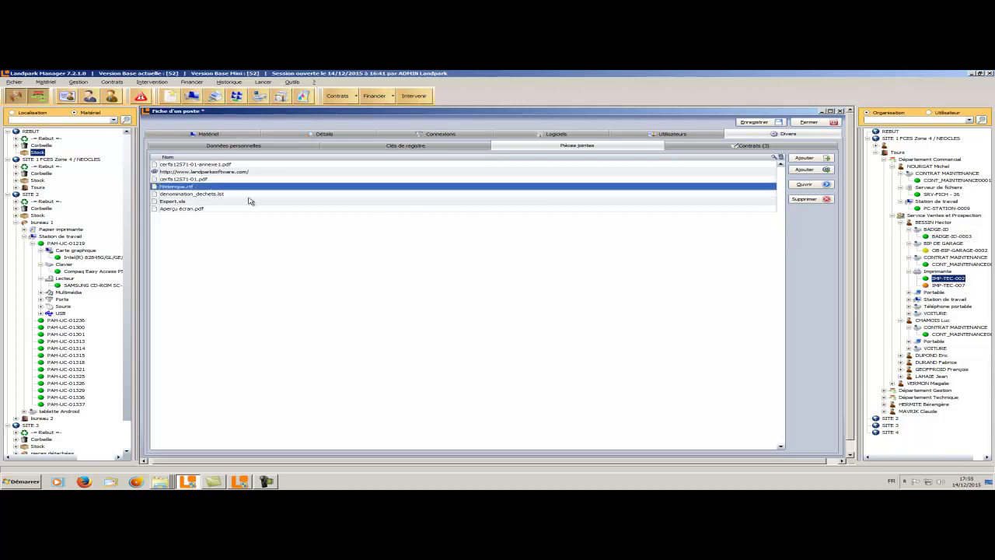
{"action": "left_click", "coordinate": [261, 173]}
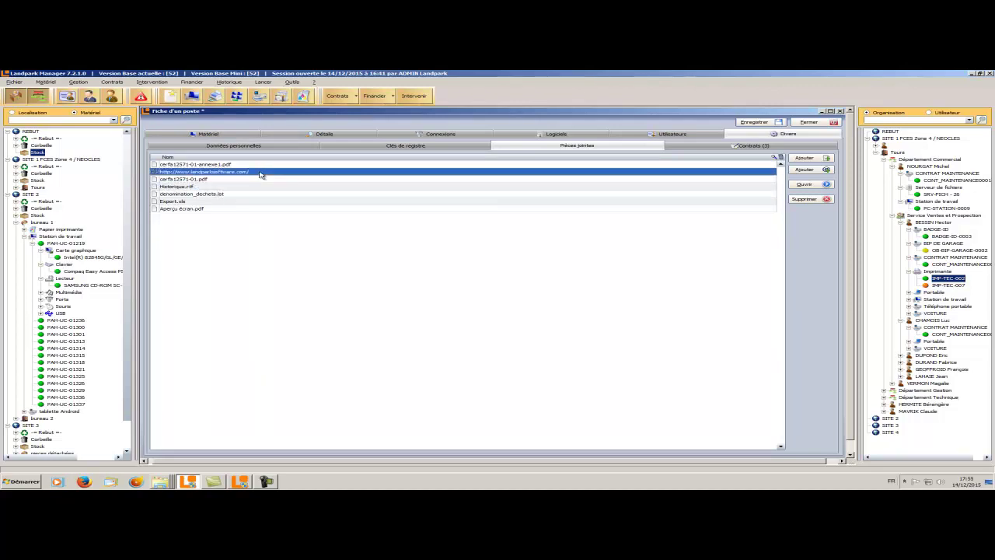
Step: View the workstation's maintenance contract CMAINT_001 / MATERIELS, close it, and open the contract CONT-MAINT-01 / MATERIELS
{"action": "left_click", "coordinate": [697, 150]}
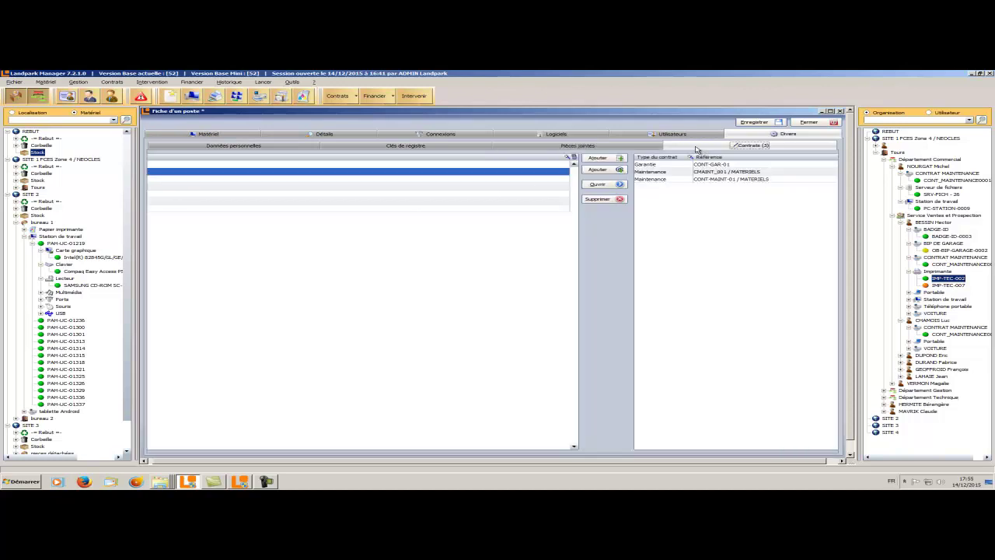
{"action": "left_click", "coordinate": [246, 172]}
{"action": "double_click", "coordinate": [245, 174]}
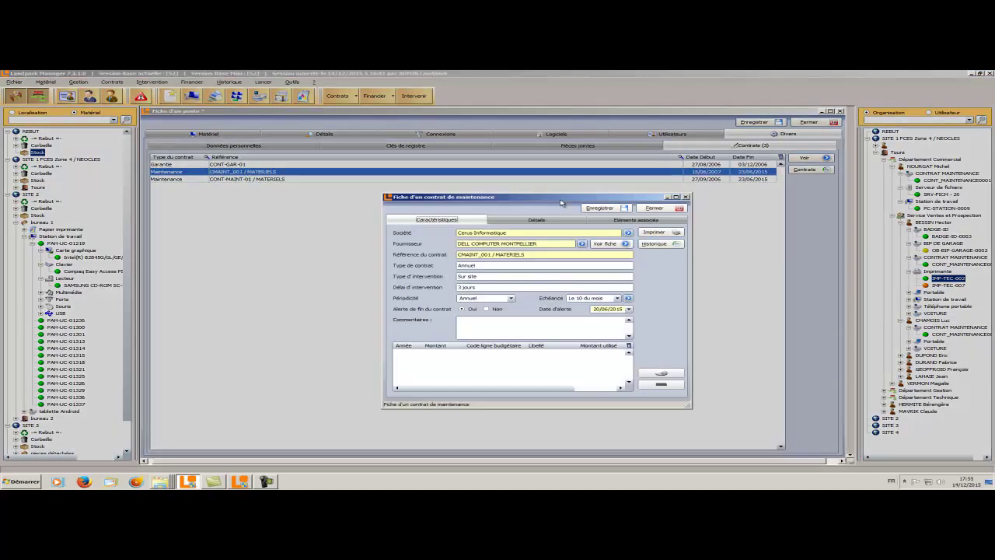
{"action": "left_click", "coordinate": [654, 208]}
{"action": "double_click", "coordinate": [297, 180]}
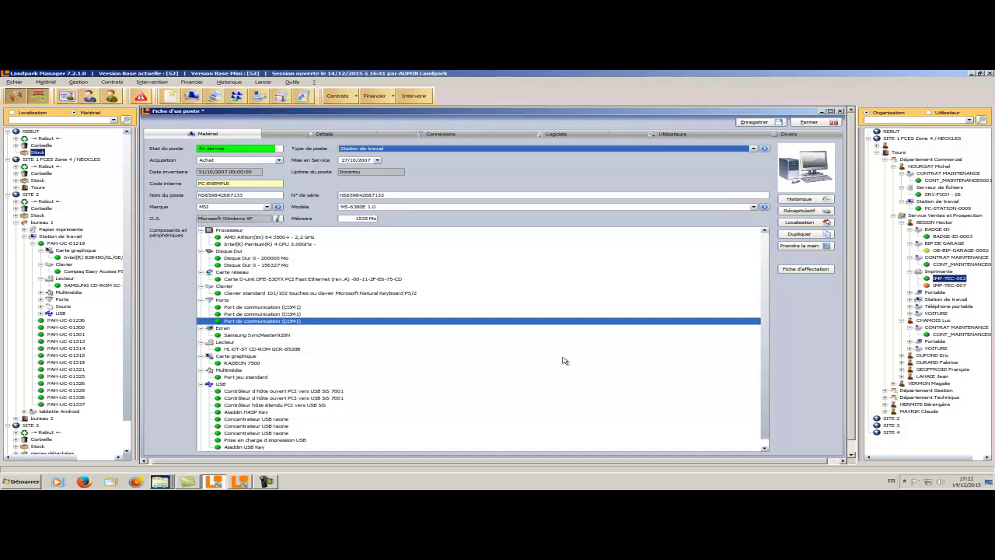
Step: Open the inventory software reference database and search its descriptions for "microf"
{"action": "left_click", "coordinate": [293, 82]}
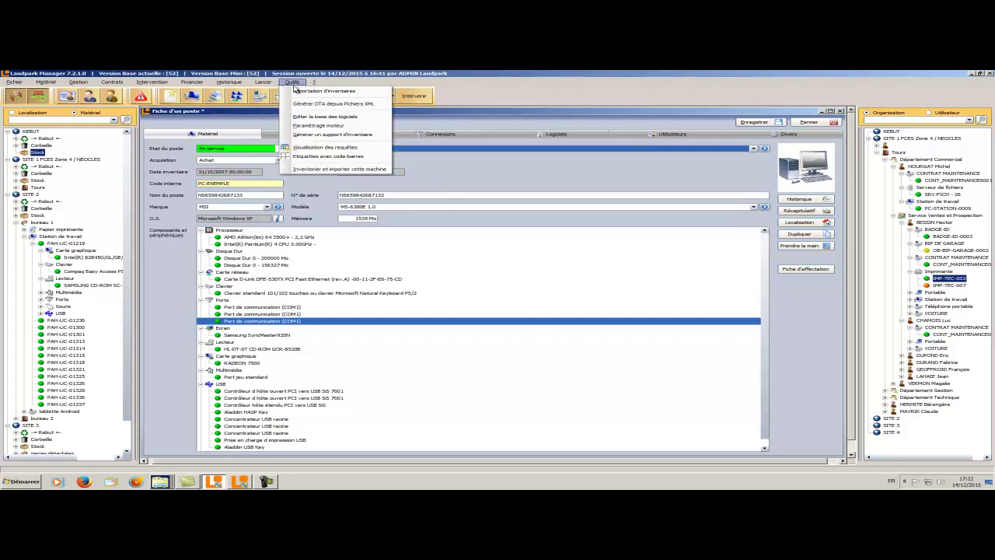
{"action": "left_click", "coordinate": [300, 118]}
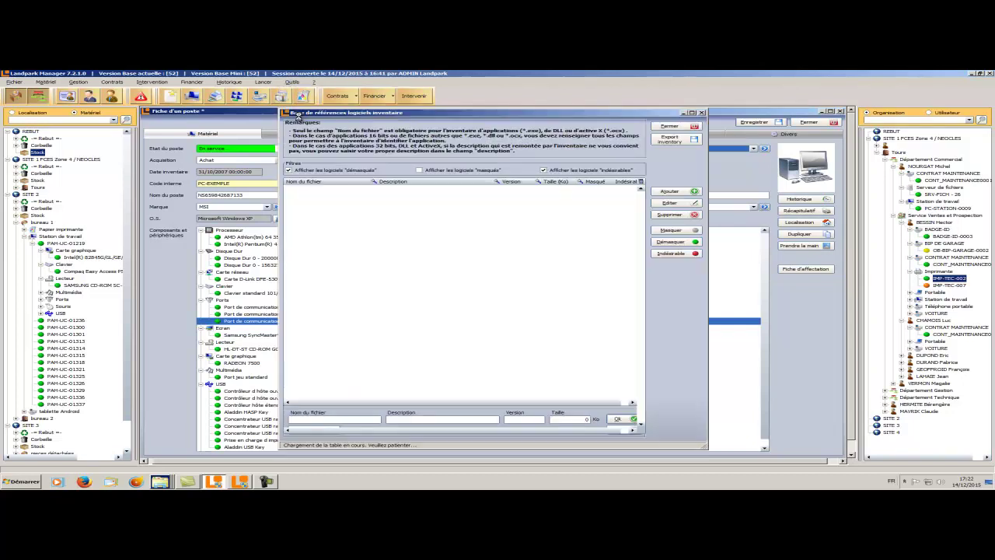
{"action": "left_click", "coordinate": [438, 381]}
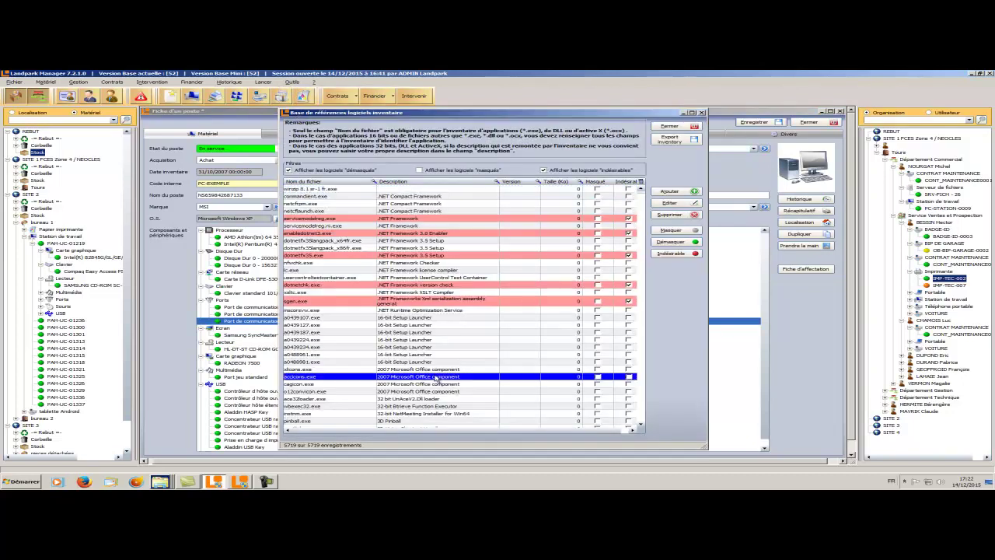
{"action": "left_click", "coordinate": [496, 182]}
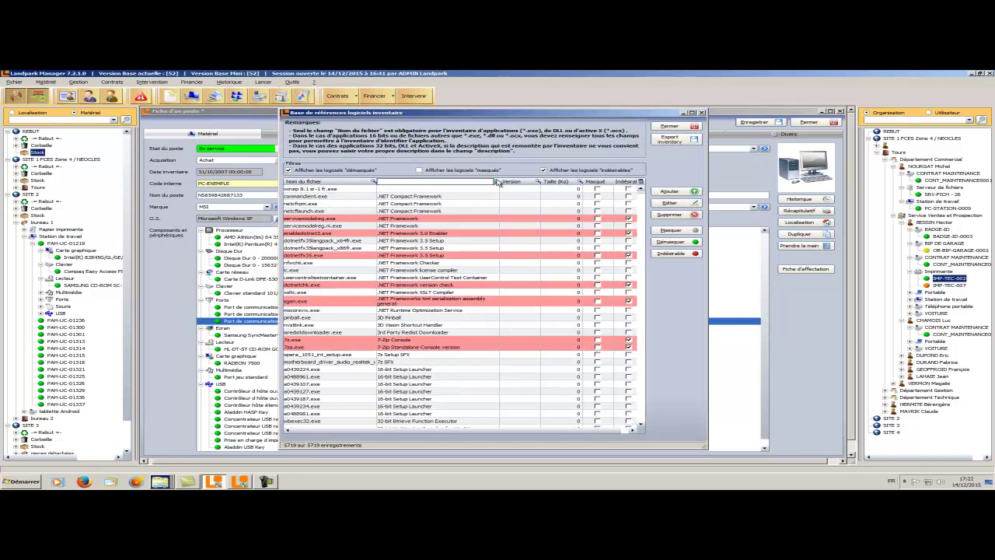
{"action": "type", "text": "mise à jour"}
{"action": "type", "text": "microf"}
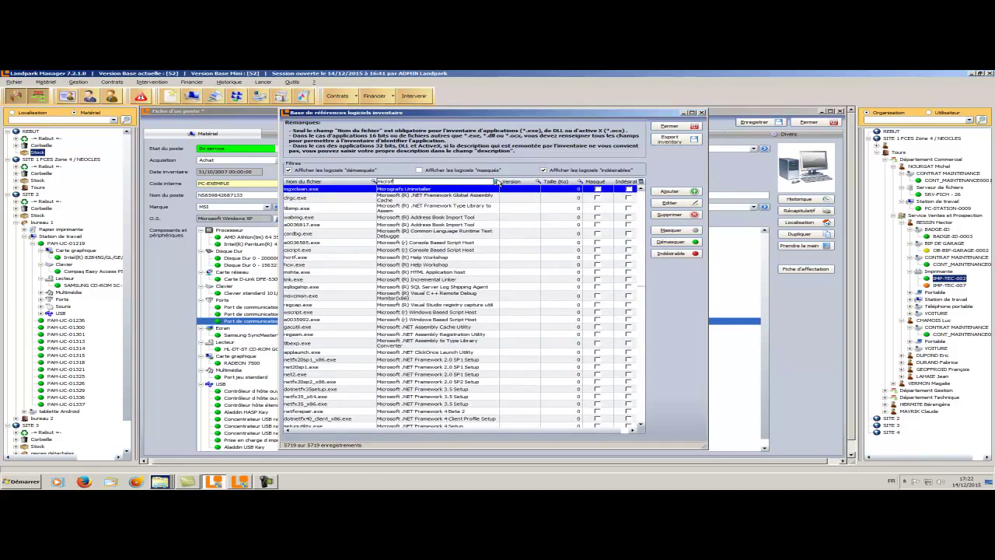
Step: Add wd170grf.dll from the Landpark program folder to the software reference database, keeping its detected description, version and size
{"action": "left_click", "coordinate": [474, 244]}
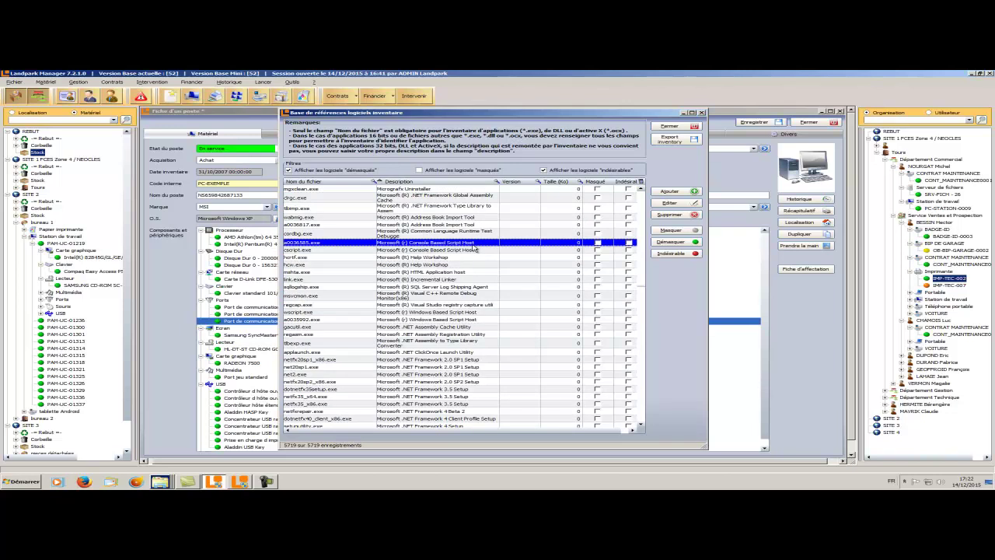
{"action": "right_click", "coordinate": [475, 247]}
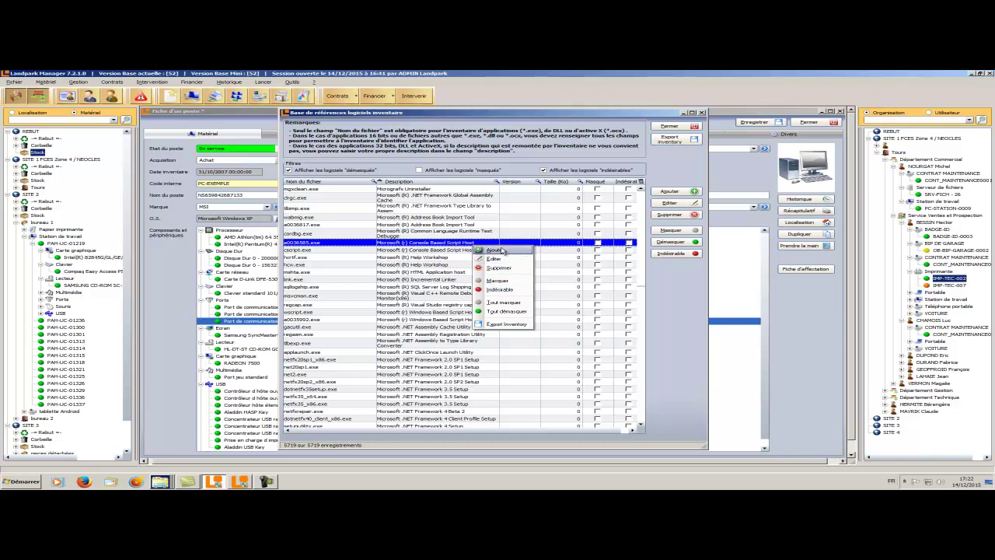
{"action": "left_click", "coordinate": [495, 250]}
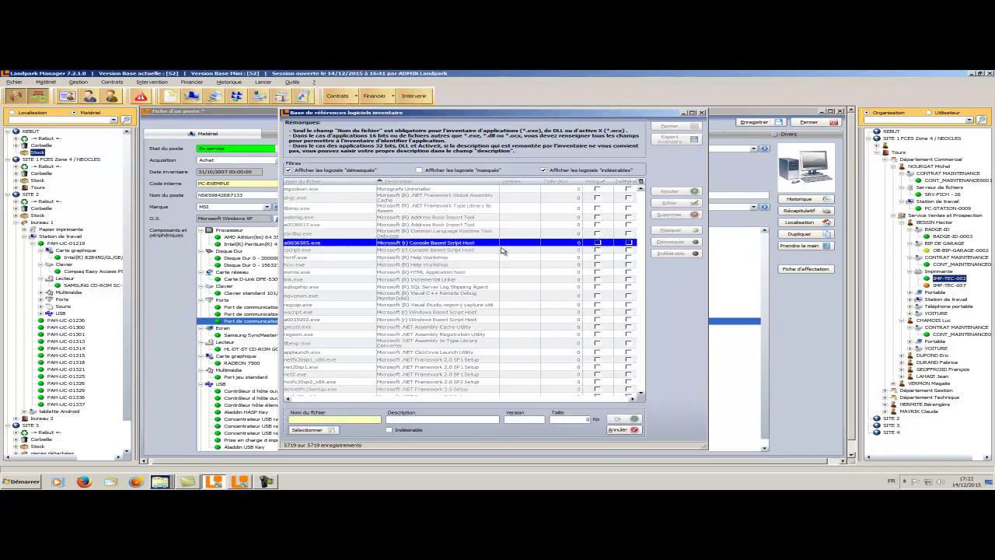
{"action": "left_click", "coordinate": [307, 431]}
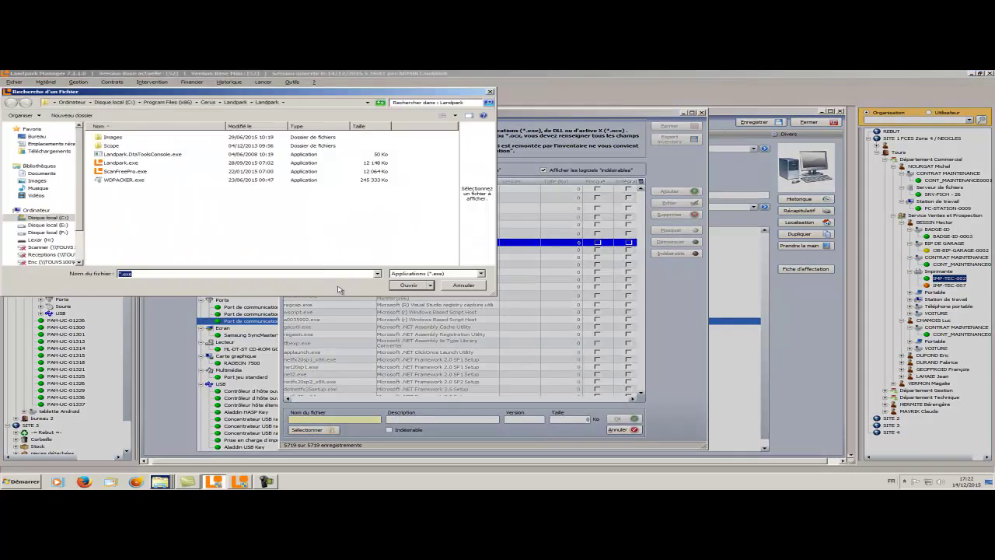
{"action": "left_click", "coordinate": [431, 273]}
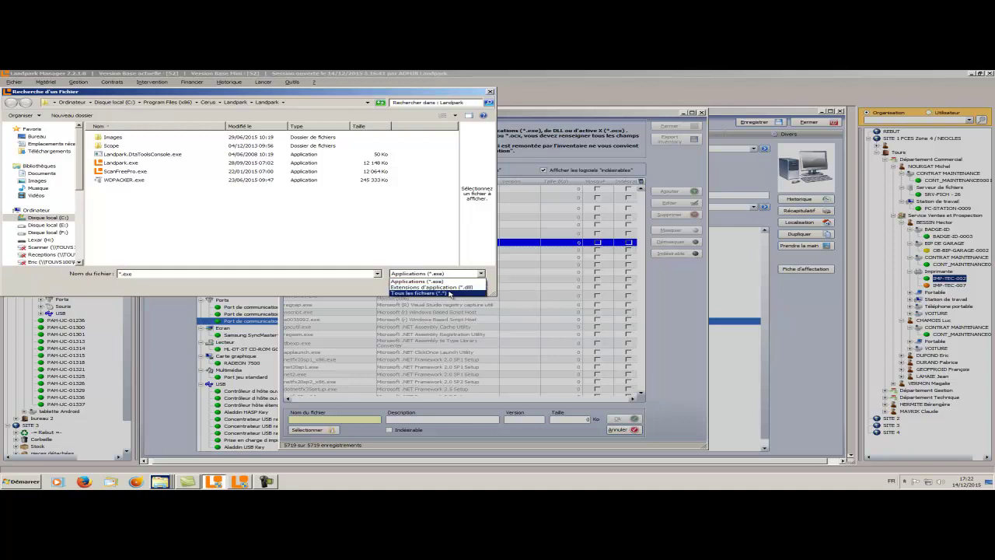
{"action": "left_click", "coordinate": [449, 286]}
{"action": "left_click", "coordinate": [115, 258]}
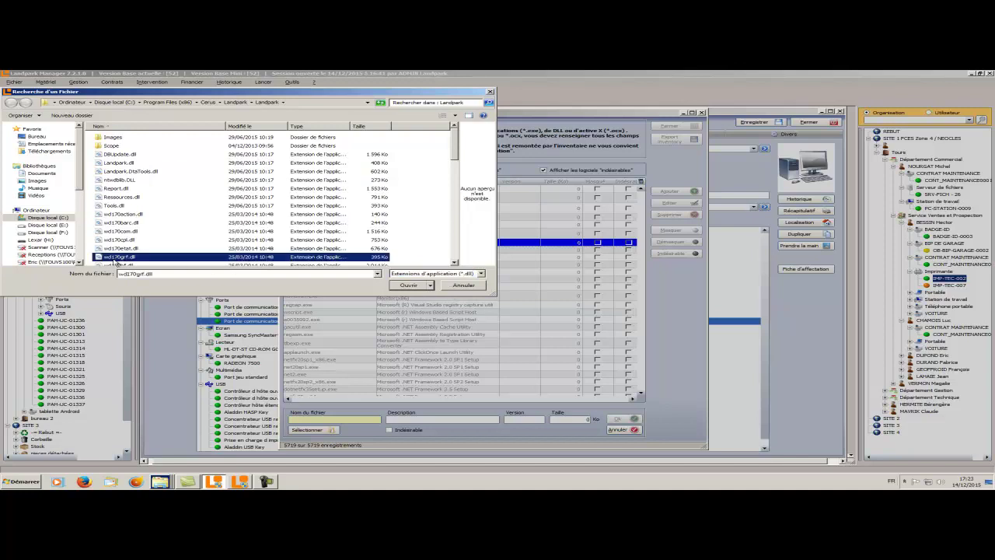
{"action": "left_click", "coordinate": [408, 285]}
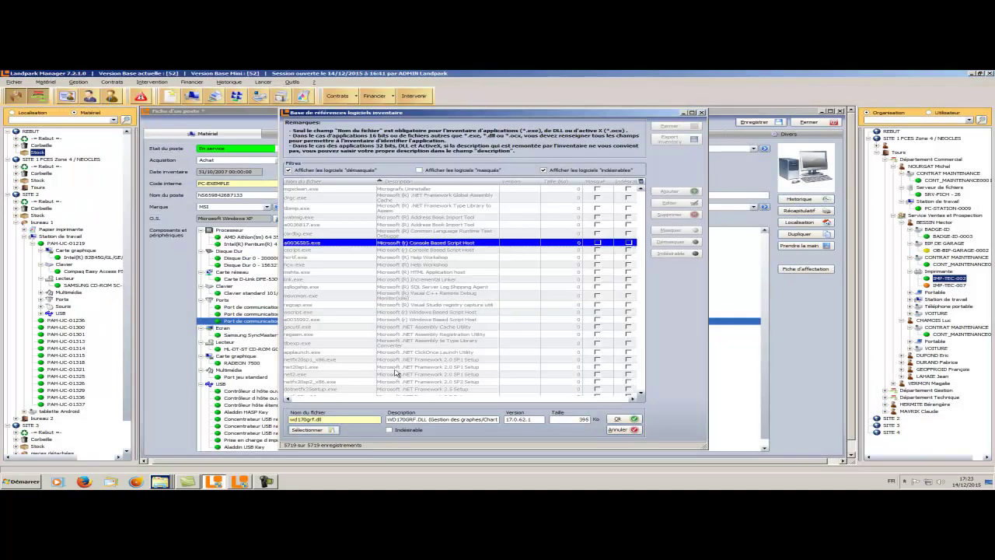
{"action": "left_click_drag", "start_coordinate": [389, 419], "coordinate": [495, 421]}
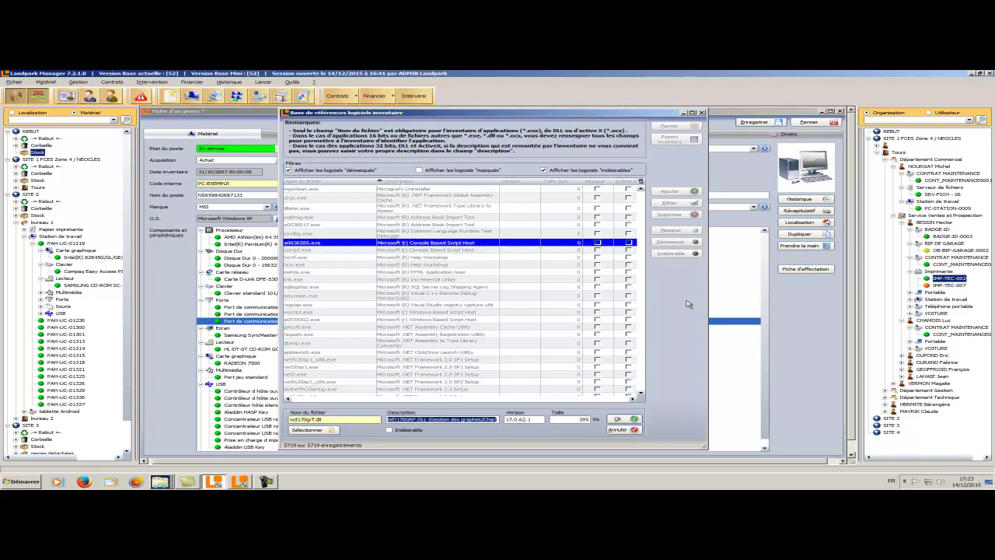
{"action": "left_click", "coordinate": [627, 420]}
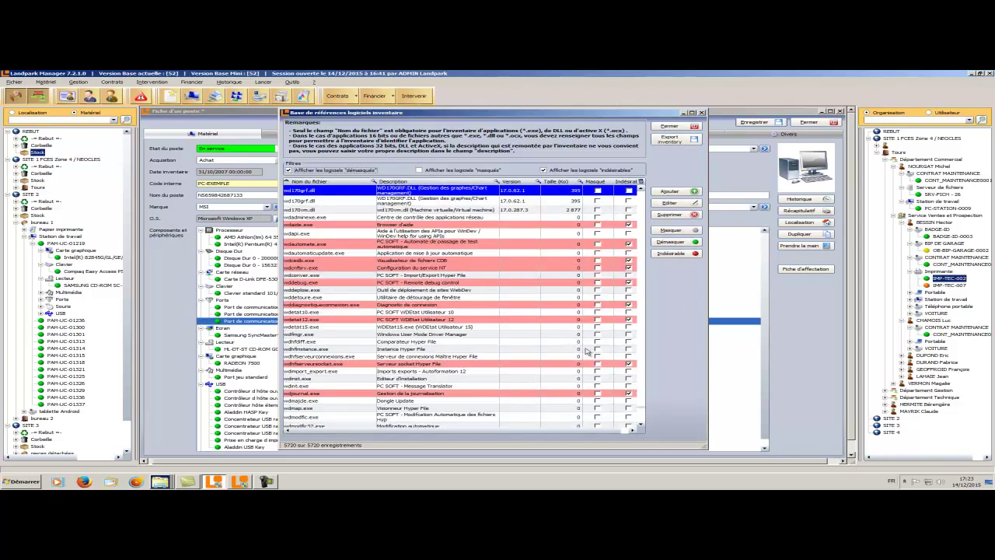
Step: Unmask all software in the reference database, starting from the Comparateur Hyper File entry
{"action": "left_click", "coordinate": [453, 350]}
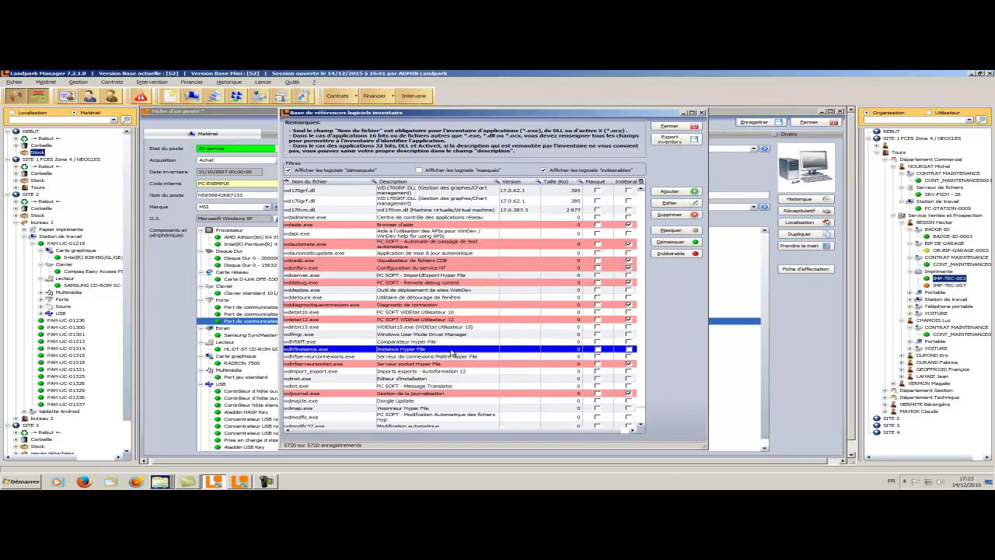
{"action": "left_click", "coordinate": [449, 343]}
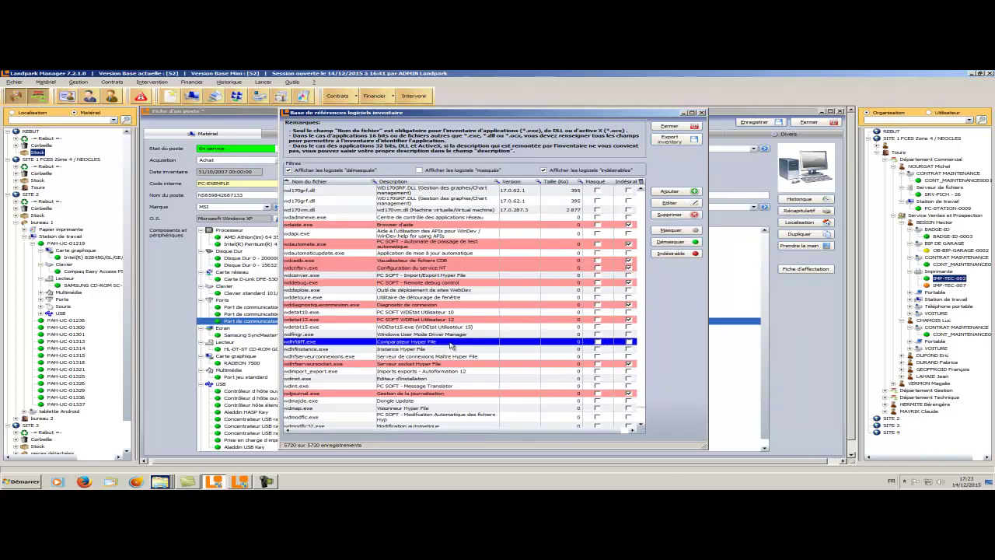
{"action": "right_click", "coordinate": [451, 345]}
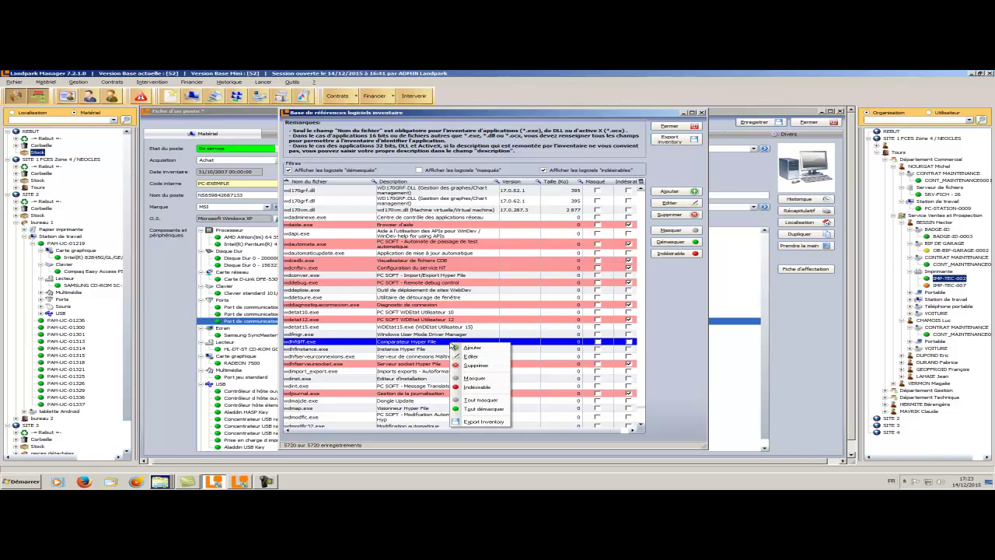
{"action": "left_click", "coordinate": [478, 408]}
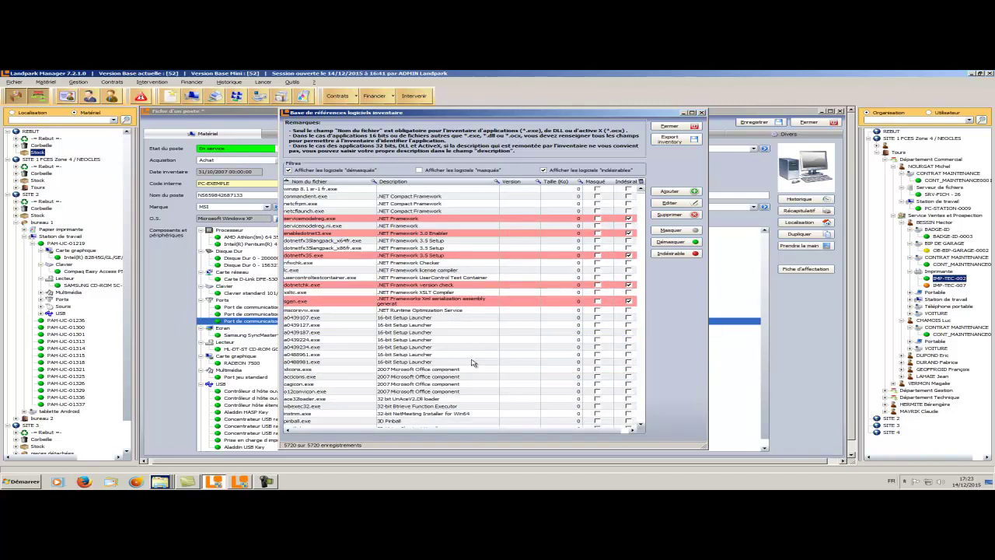
Step: Close the software reference database, declining to update the inventory engines' software reference file
{"action": "left_click", "coordinate": [472, 362]}
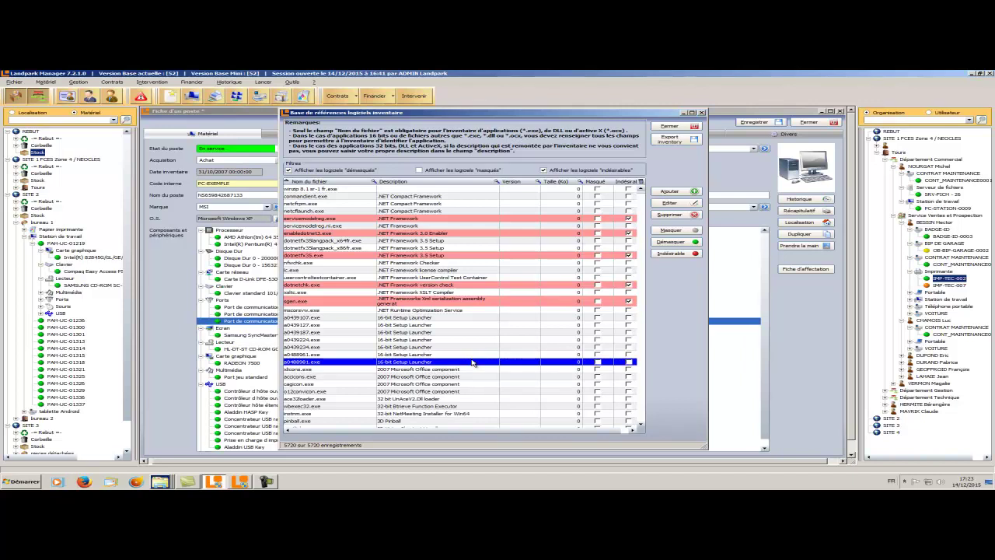
{"action": "left_click", "coordinate": [471, 348]}
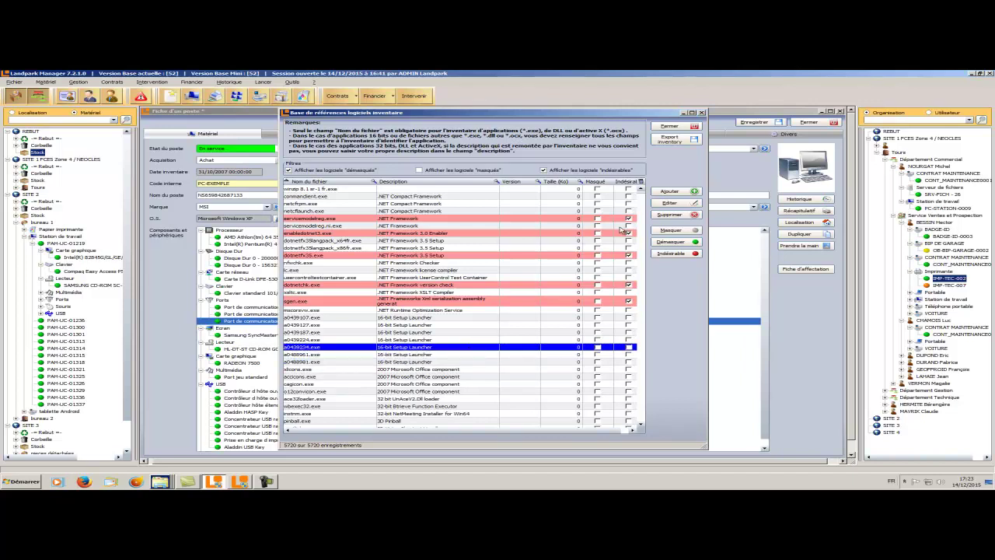
{"action": "left_click", "coordinate": [675, 128]}
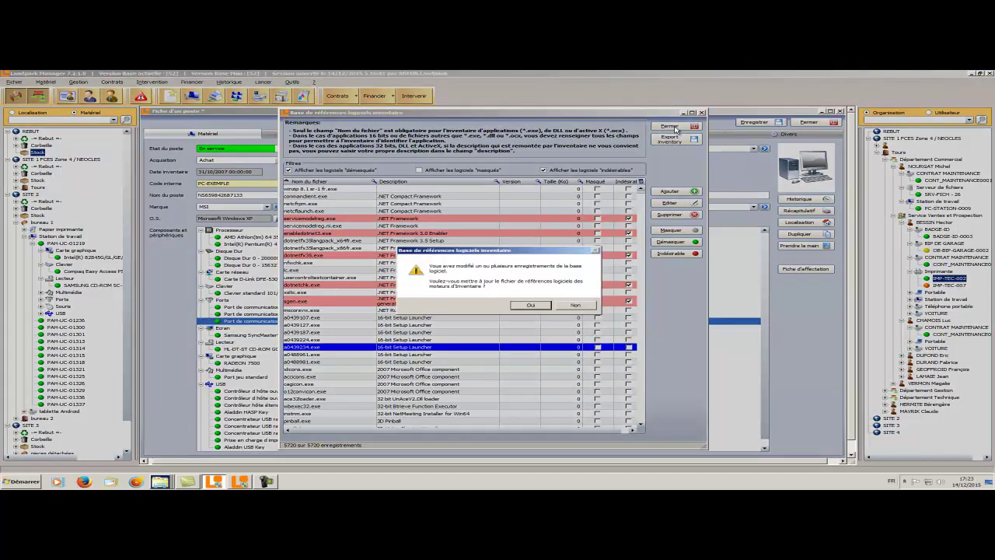
{"action": "left_click", "coordinate": [577, 306]}
Step: Switch to Landpark Importation Logiciels and review the already referenced executables and the search directory choices, keeping C:\
{"action": "left_click", "coordinate": [241, 481]}
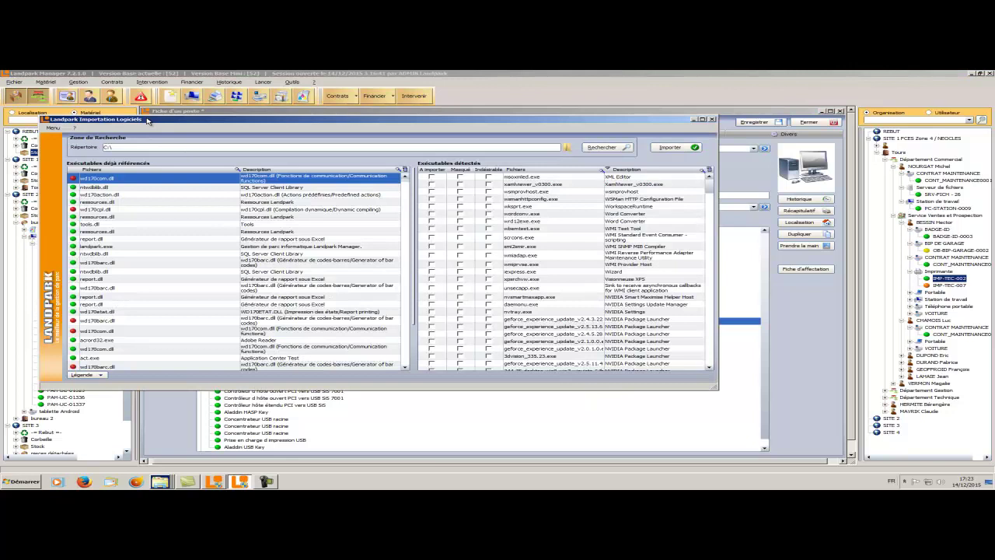
{"action": "left_click", "coordinate": [125, 239]}
{"action": "left_click", "coordinate": [124, 254]}
{"action": "left_click", "coordinate": [129, 273]}
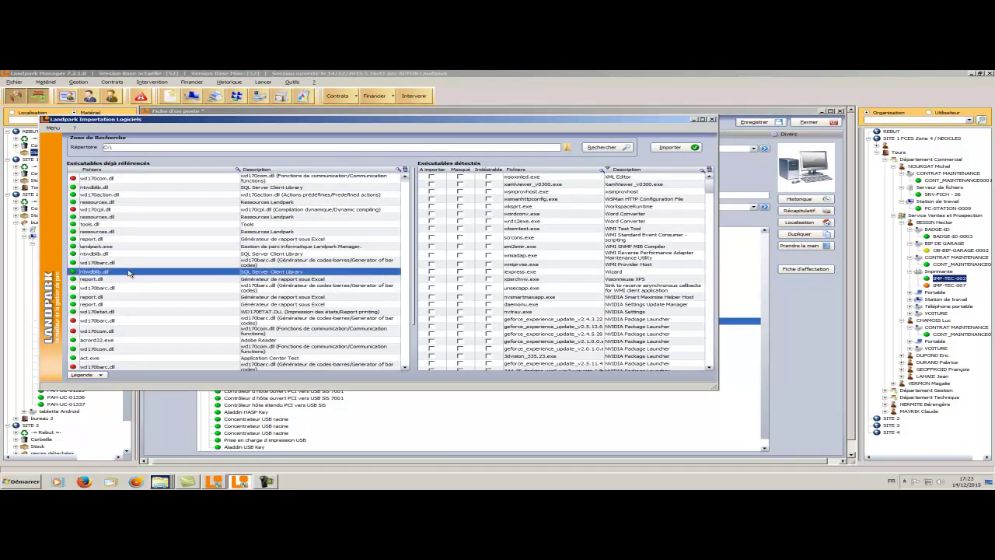
{"action": "left_click", "coordinate": [568, 147]}
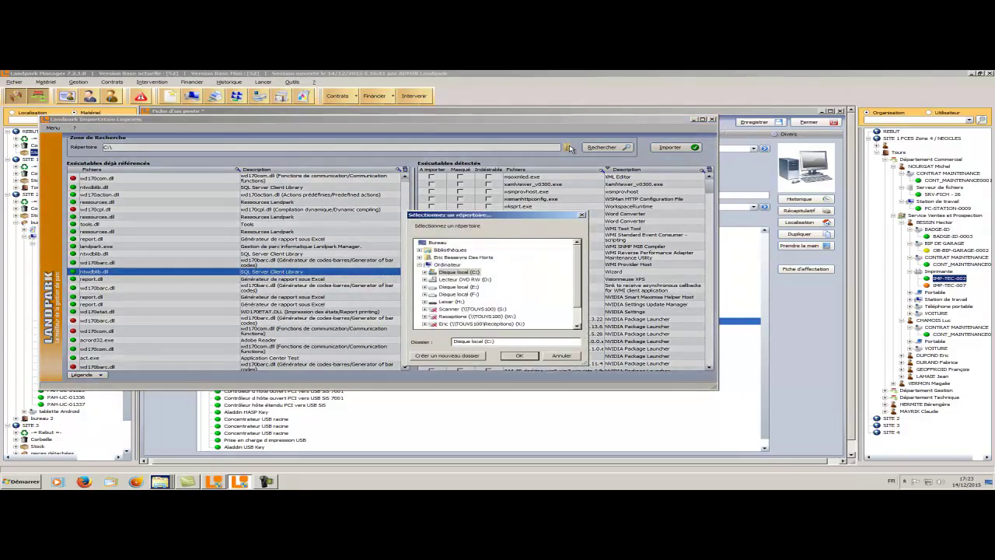
{"action": "left_click", "coordinate": [570, 357]}
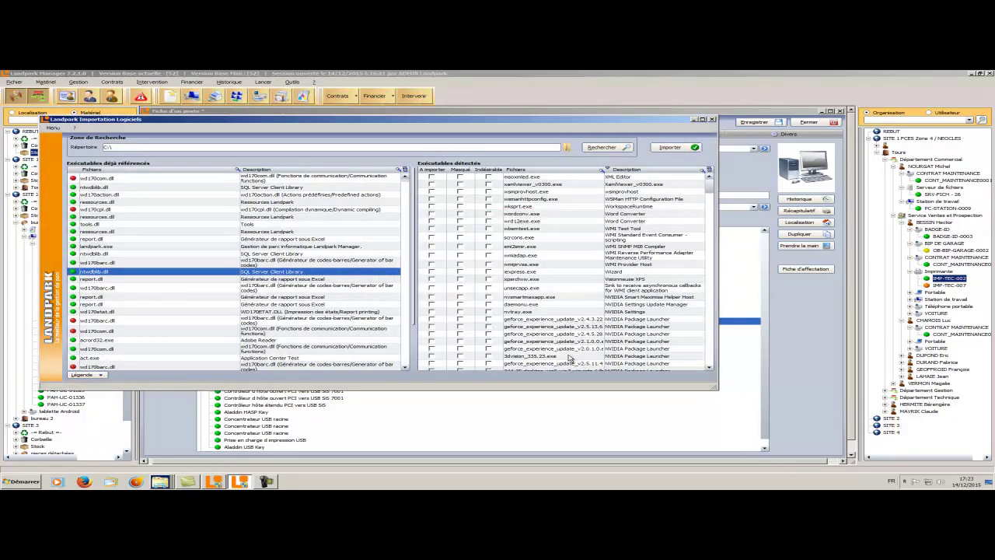
Step: Among the detected executables, mark WMI SNMP MIB Compiler for import and flag scrcons.exe as undesirable
{"action": "left_click", "coordinate": [555, 255]}
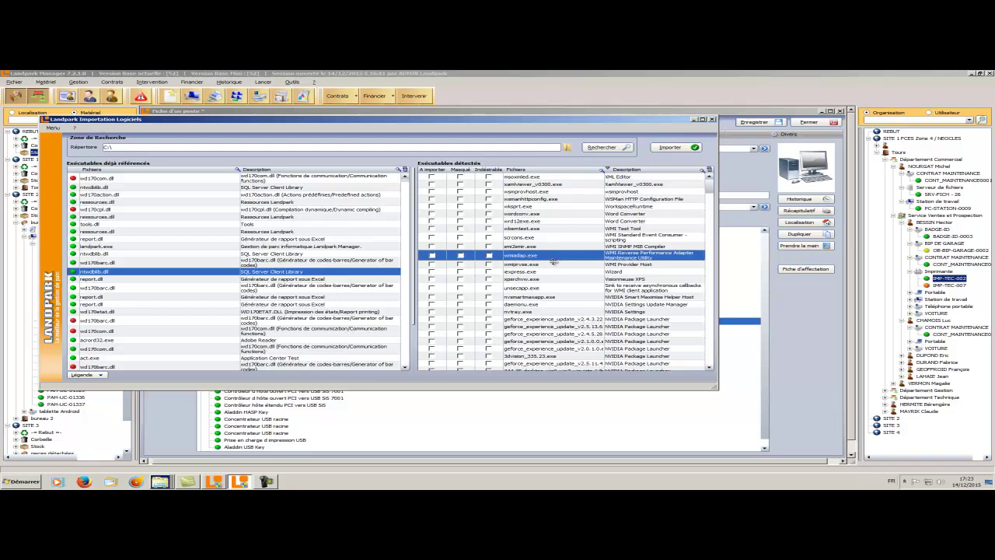
{"action": "left_click", "coordinate": [555, 278]}
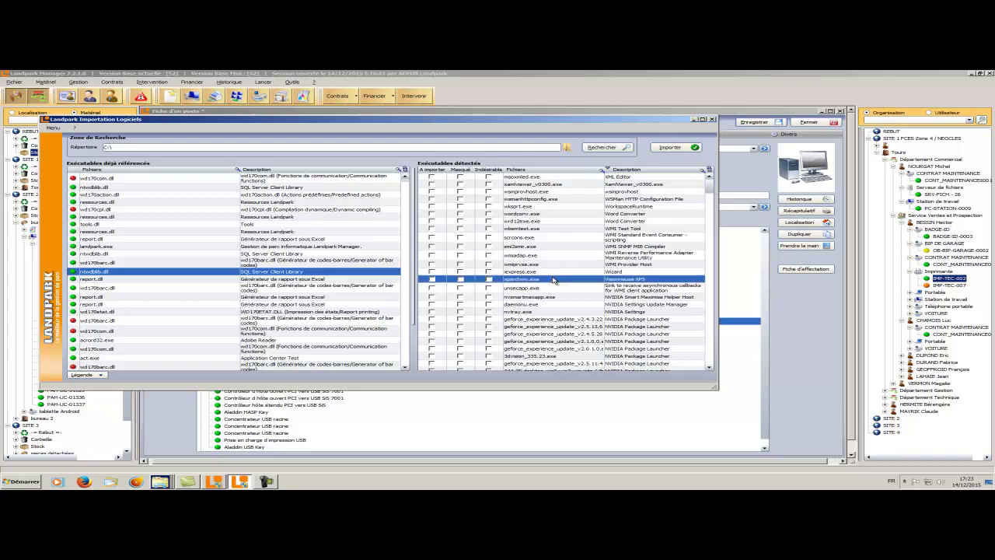
{"action": "left_click", "coordinate": [433, 246]}
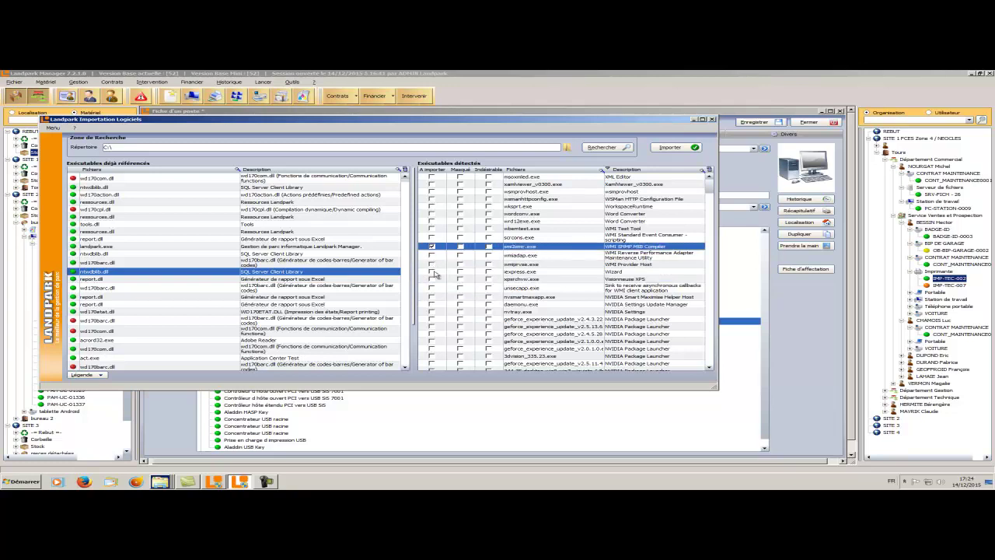
{"action": "left_click", "coordinate": [489, 238]}
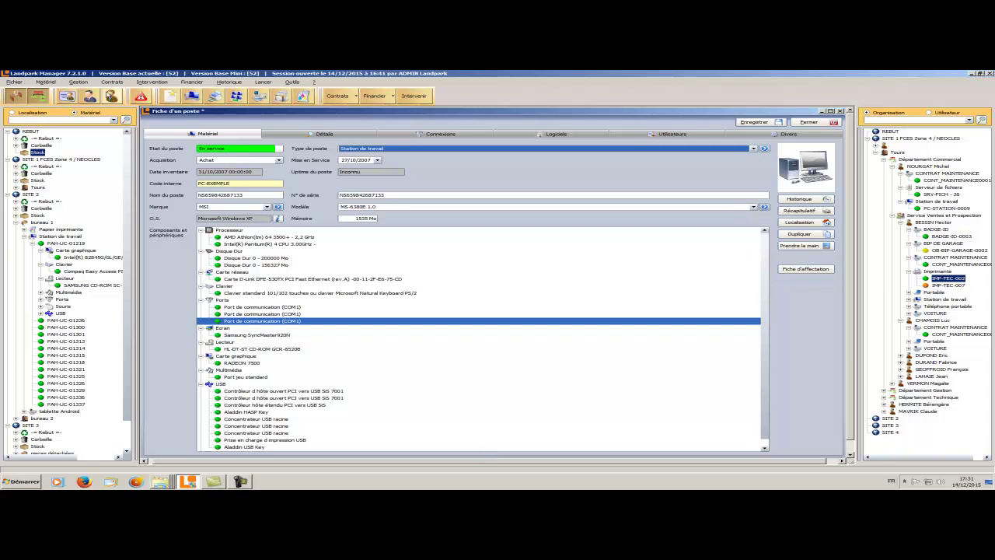
Step: Open the software licence list in Landpark Manager and view the available company and software family filter options
{"action": "left_click", "coordinate": [83, 84]}
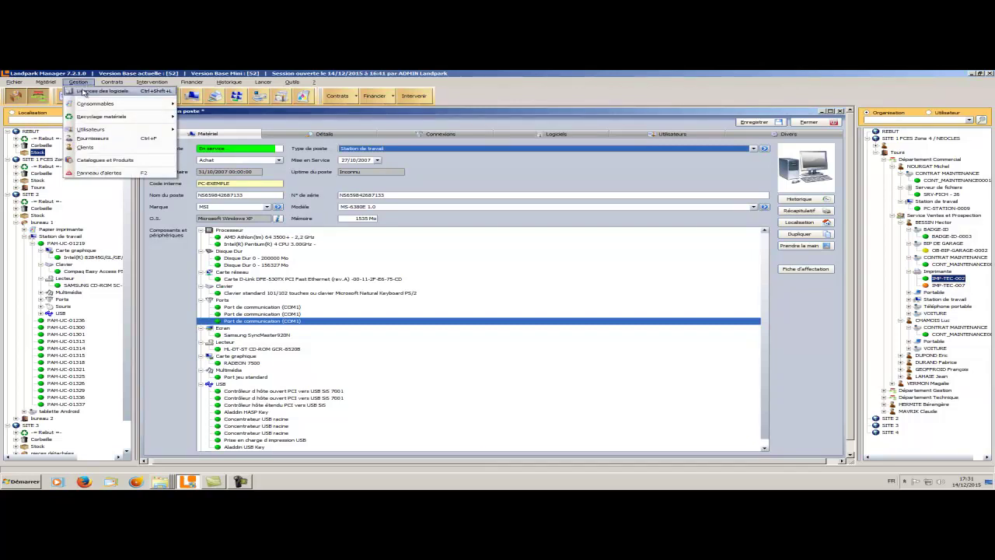
{"action": "left_click", "coordinate": [86, 92]}
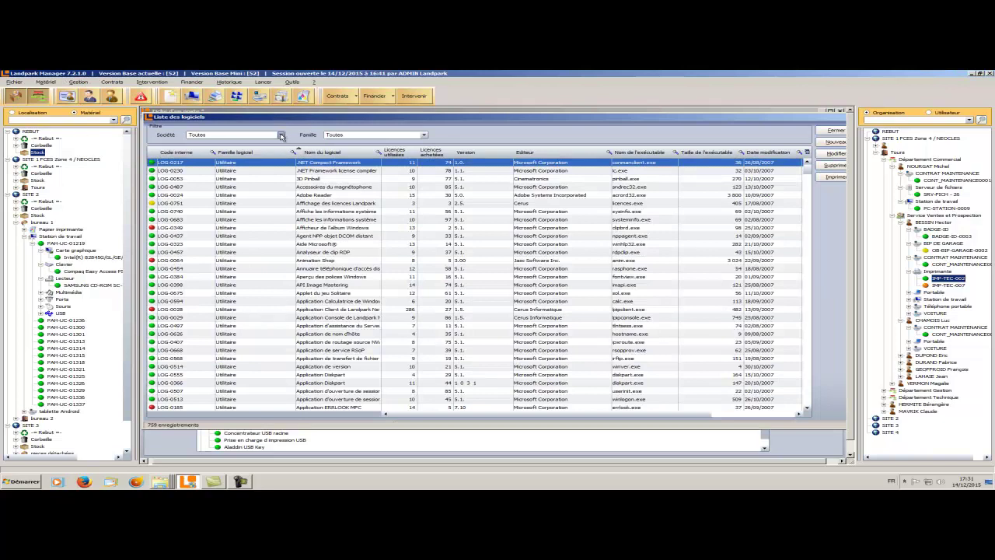
{"action": "left_click", "coordinate": [280, 136]}
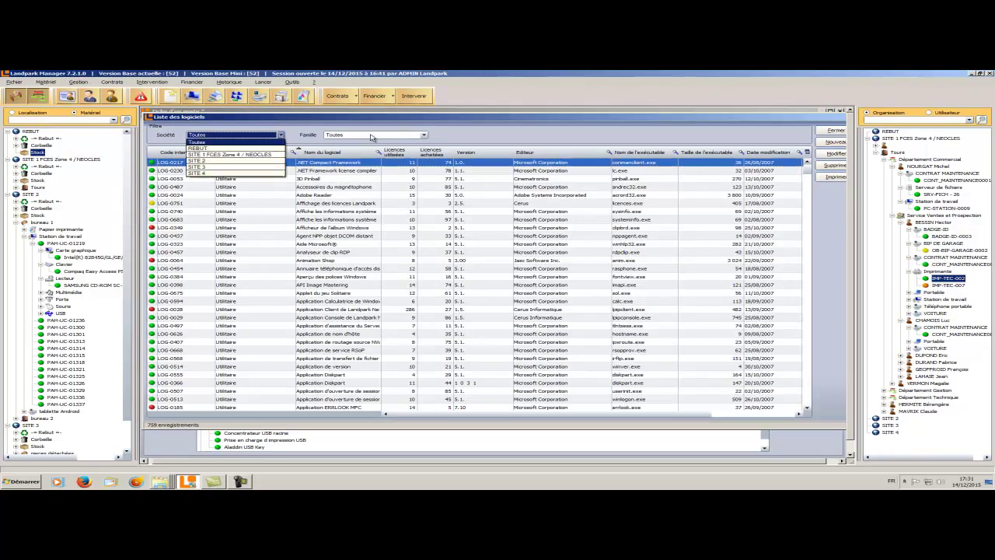
{"action": "left_click", "coordinate": [424, 136]}
{"action": "left_click", "coordinate": [424, 136]}
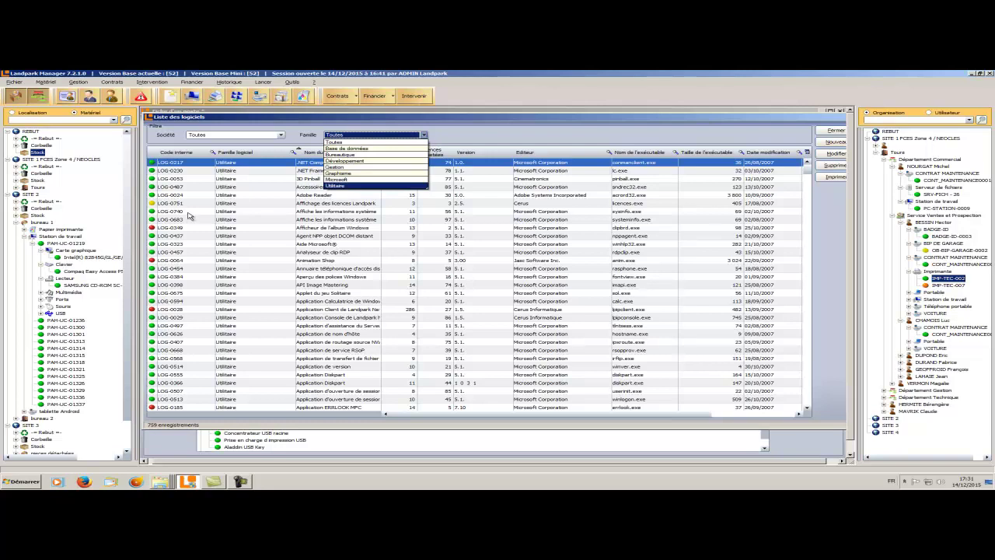
Step: Compare used and purchased licences for Affiche les informations système (LOG-0740) and Afficheur de l'album Windows
{"action": "left_click", "coordinate": [186, 215]}
{"action": "left_click", "coordinate": [185, 212]}
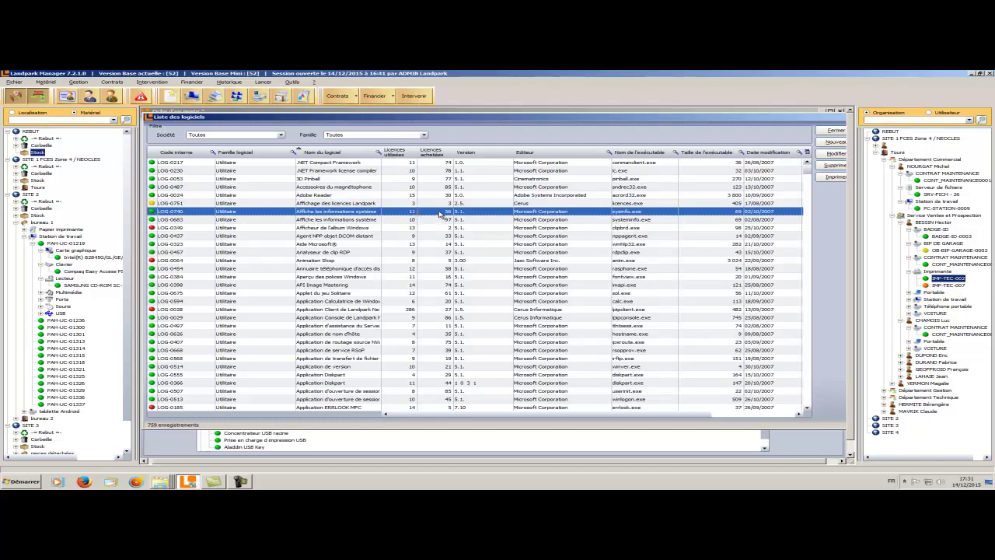
{"action": "left_click", "coordinate": [336, 228]}
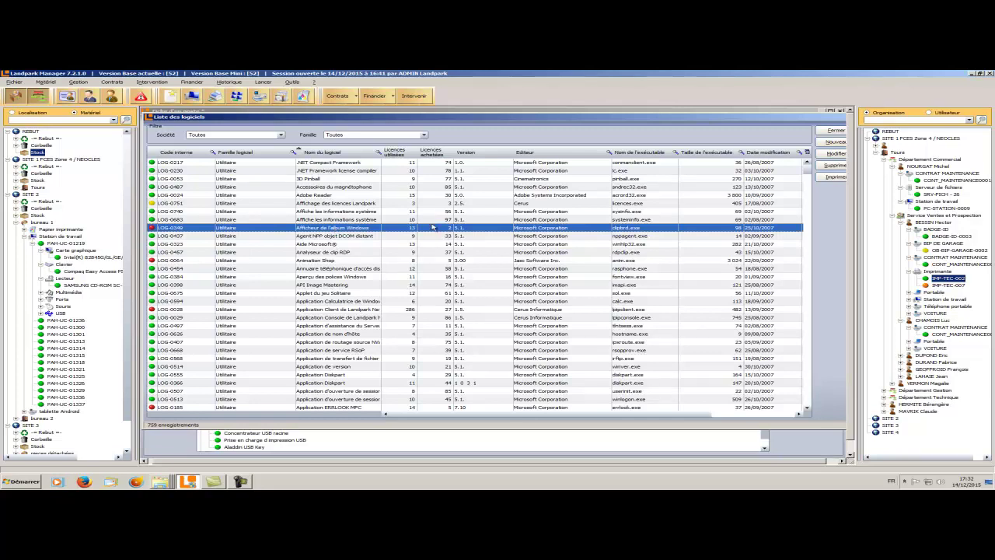
Step: Find WinDev by software name in the licence list, open its record and cancel its generic licence key
{"action": "left_click", "coordinate": [380, 154]}
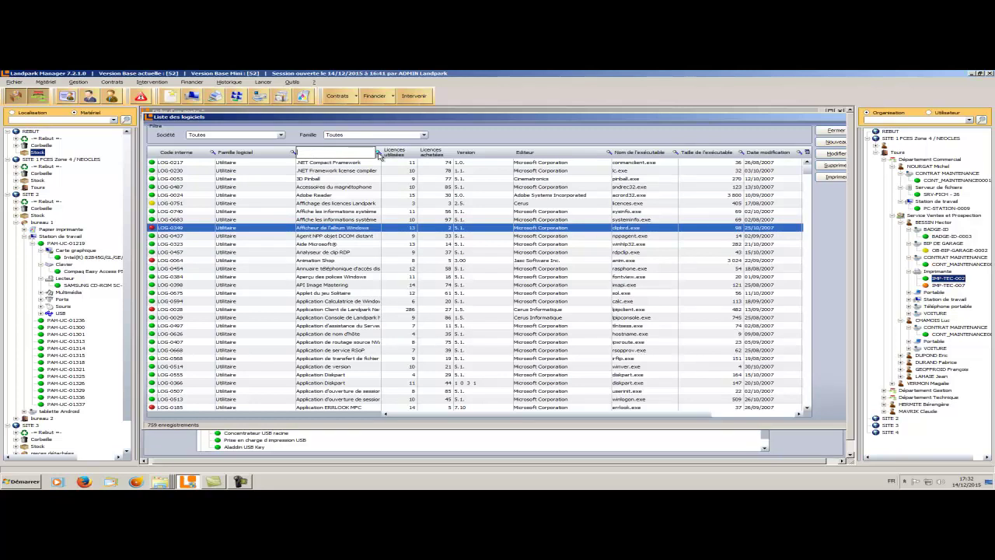
{"action": "type", "text": "WinDev"}
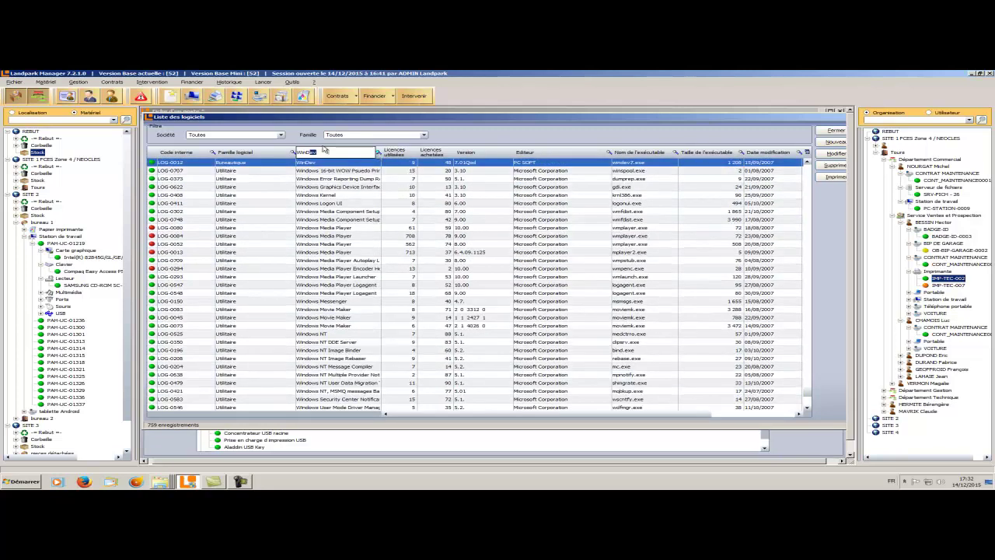
{"action": "double_click", "coordinate": [370, 163]}
{"action": "left_click", "coordinate": [635, 274]}
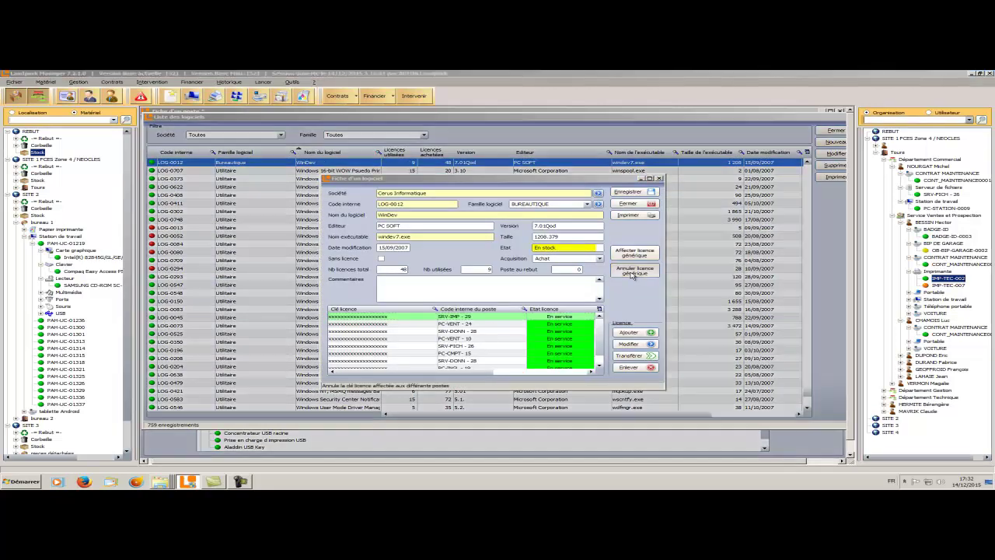
{"action": "left_click", "coordinate": [534, 296]}
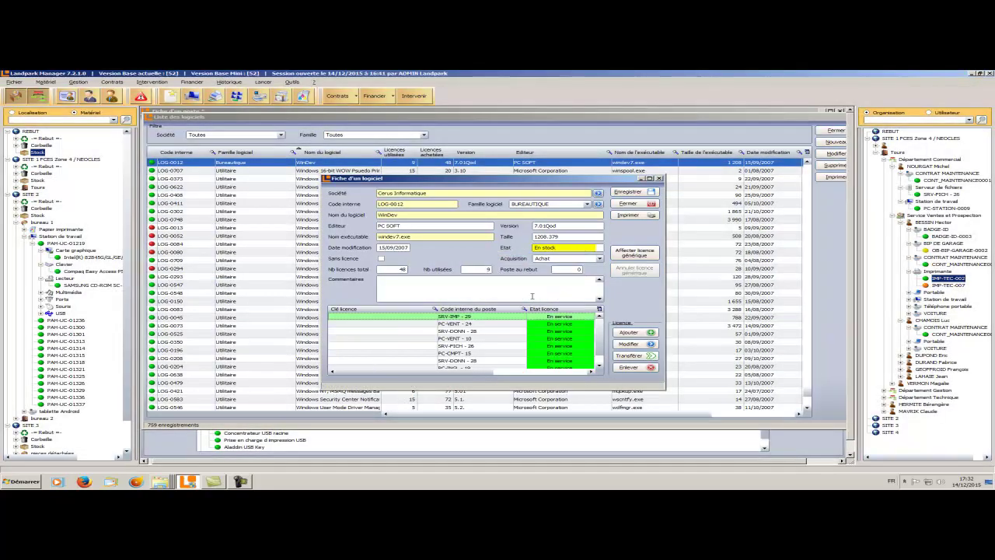
Step: Examine WinDev's executable name and the workstations listed in its licence table, from SRV-IMP - 29 to SRV-FICH - 26
{"action": "double_click", "coordinate": [412, 238]}
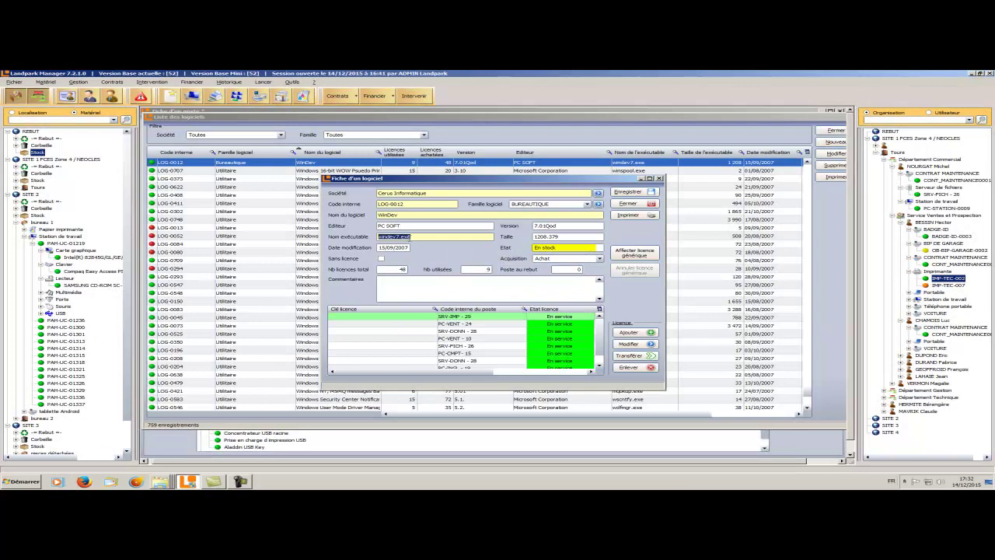
{"action": "left_click", "coordinate": [442, 318]}
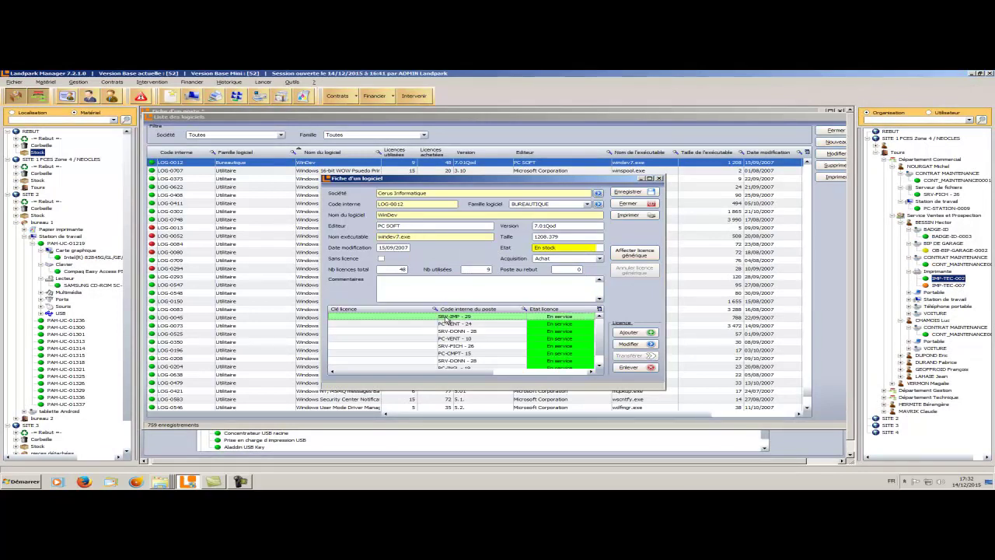
{"action": "left_click", "coordinate": [449, 324]}
{"action": "left_click", "coordinate": [455, 331]}
{"action": "left_click", "coordinate": [459, 339]}
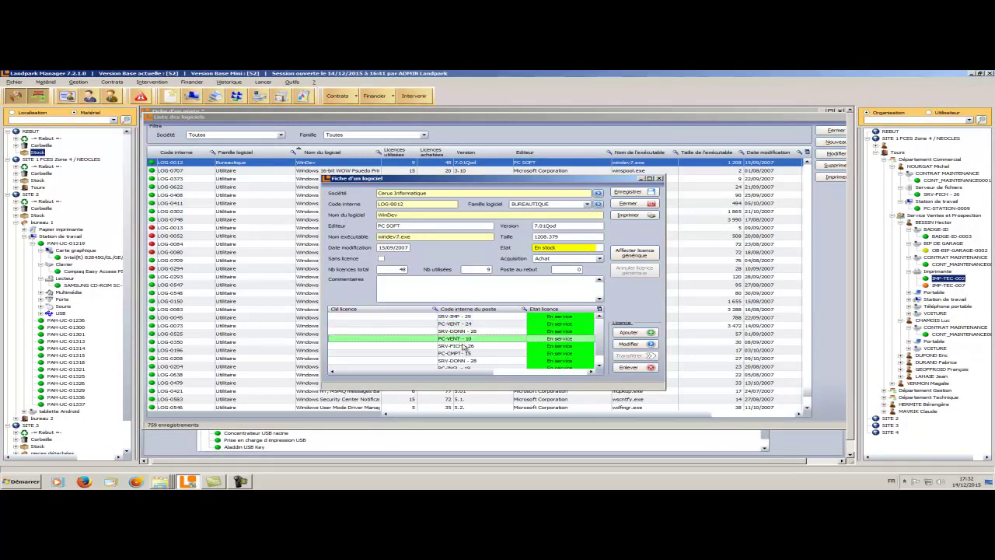
{"action": "left_click", "coordinate": [463, 347]}
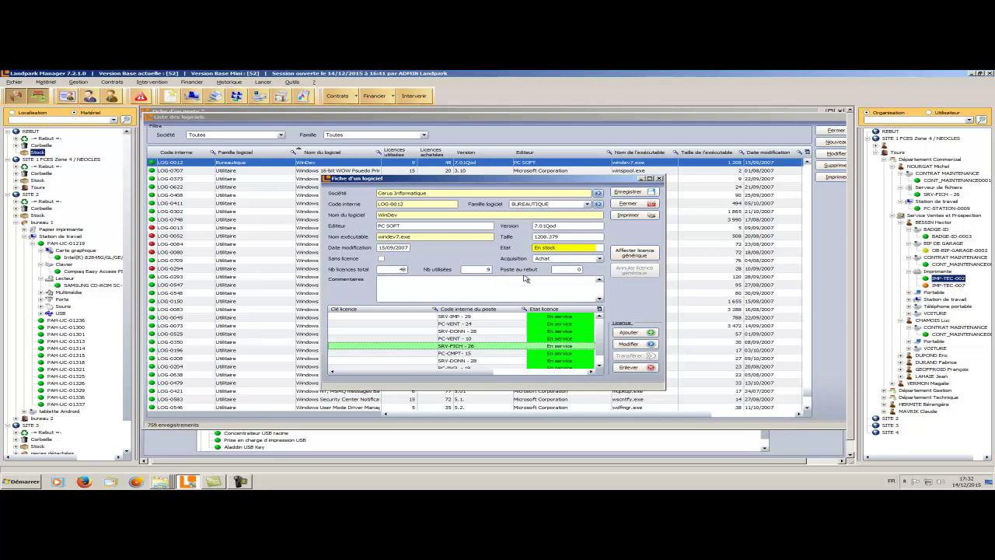
Step: Assign a generic licence key to WinDev, entering the licence key with typology Licences clients and 9 occurrences
{"action": "left_click", "coordinate": [630, 257]}
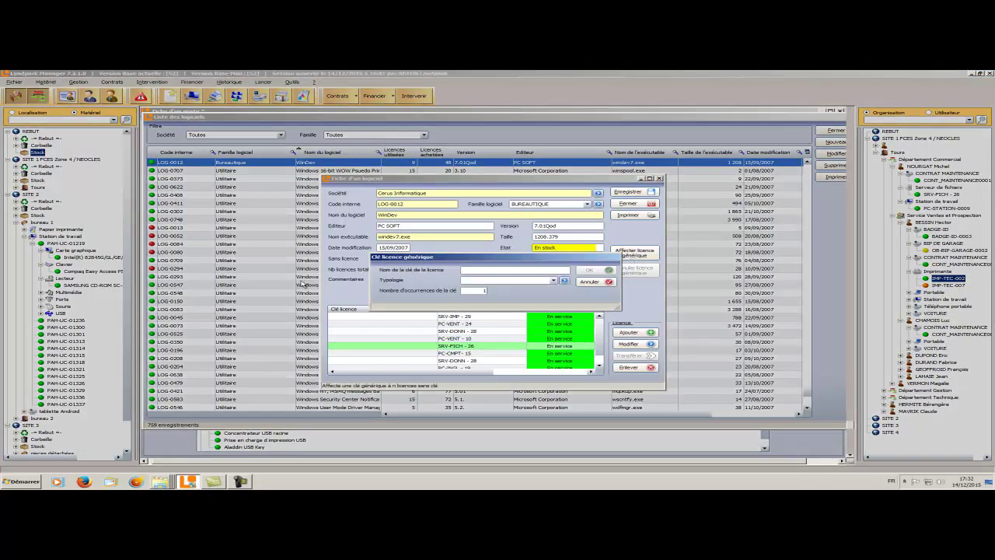
{"action": "type", "text": "xxxxxxxxxxxxxxxxxxxxxxxxxxxxx"}
{"action": "left_click", "coordinate": [553, 281]}
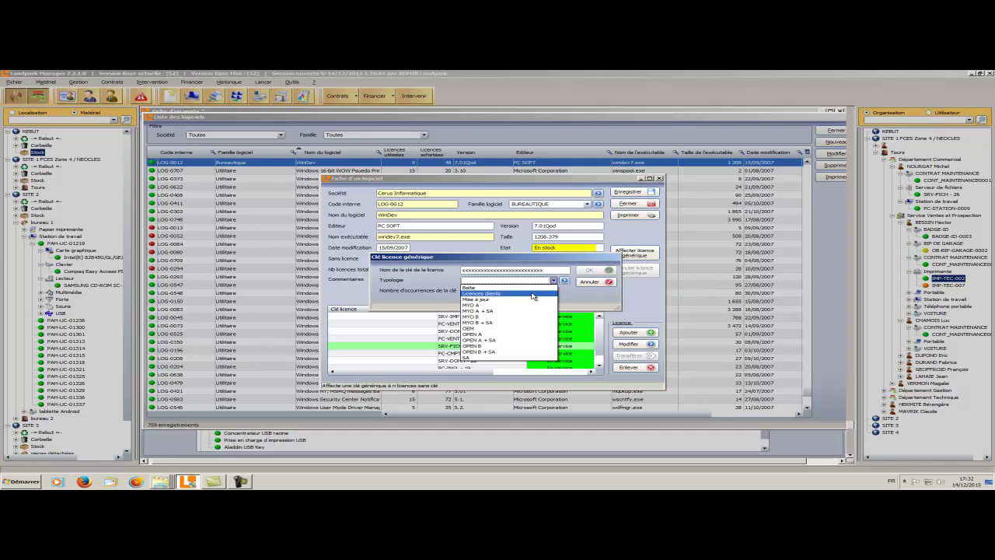
{"action": "left_click", "coordinate": [533, 294]}
{"action": "left_click", "coordinate": [483, 291]}
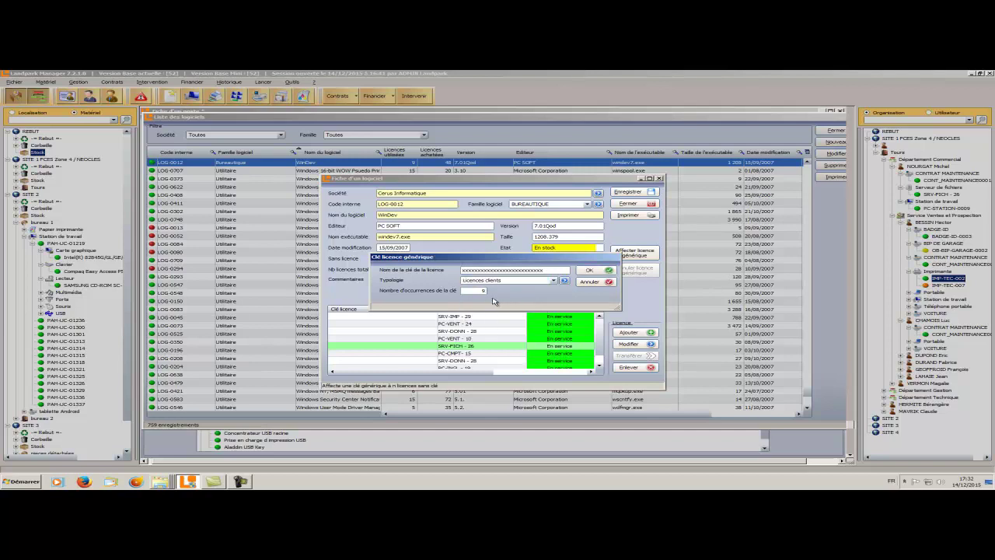
{"action": "left_click", "coordinate": [591, 272]}
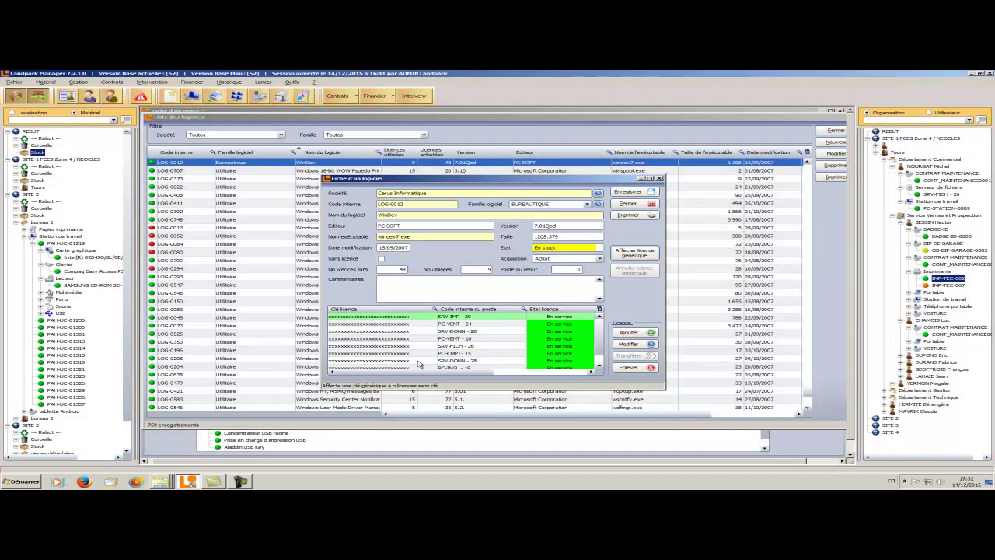
Step: Check the licence keys assigned to PC-VENT - 10 and SRV-FICH - 26 alongside WinDev's executable name
{"action": "left_click", "coordinate": [381, 340]}
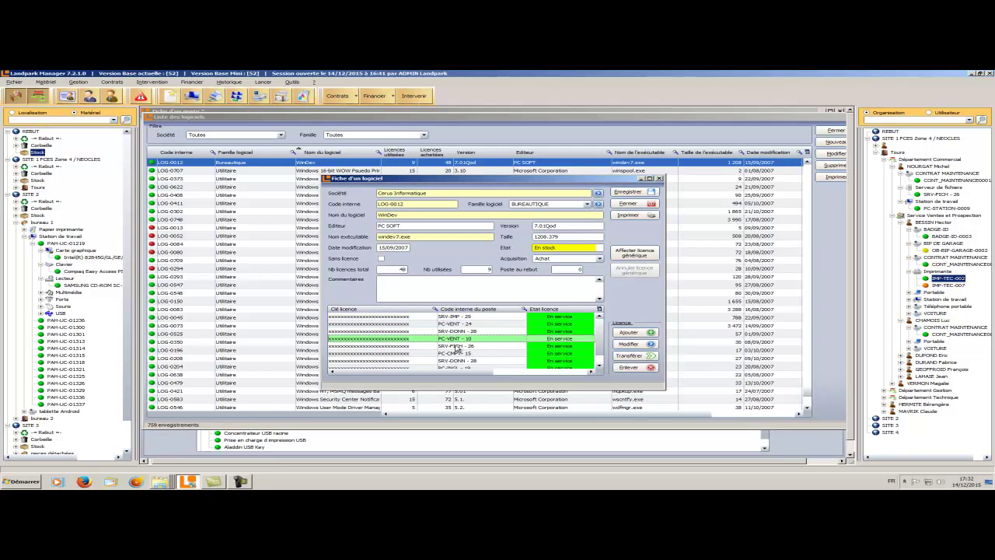
{"action": "left_click", "coordinate": [456, 348]}
{"action": "left_click", "coordinate": [416, 236]}
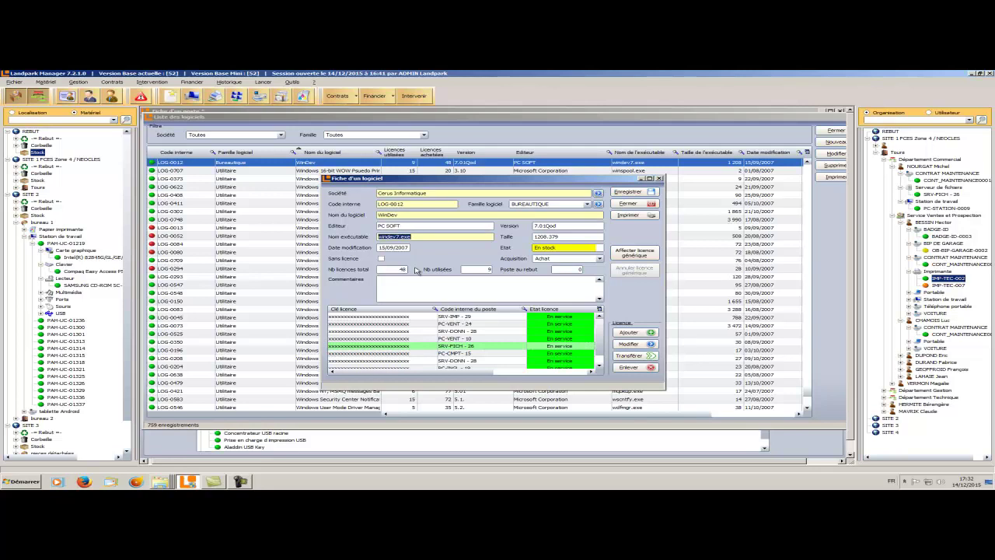
{"action": "left_click", "coordinate": [451, 341]}
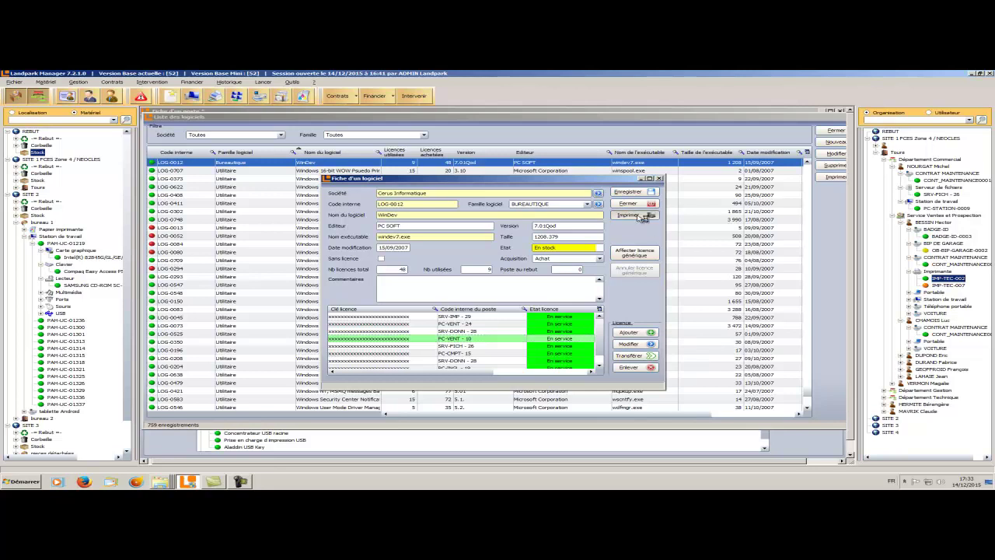
Step: Preview WinDev's printable software and licence report, review its display, print and export options, and close the report and record
{"action": "left_click", "coordinate": [638, 215]}
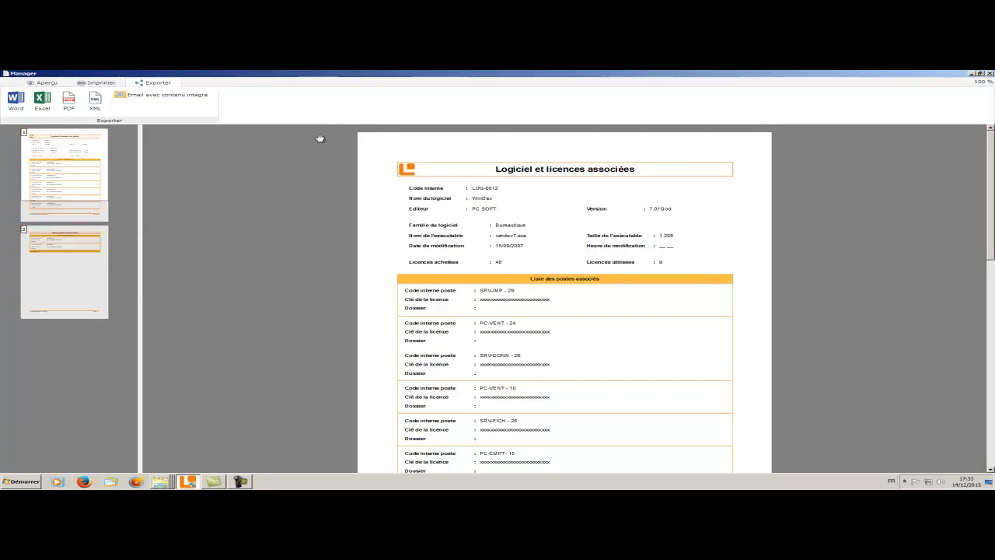
{"action": "left_click", "coordinate": [52, 83]}
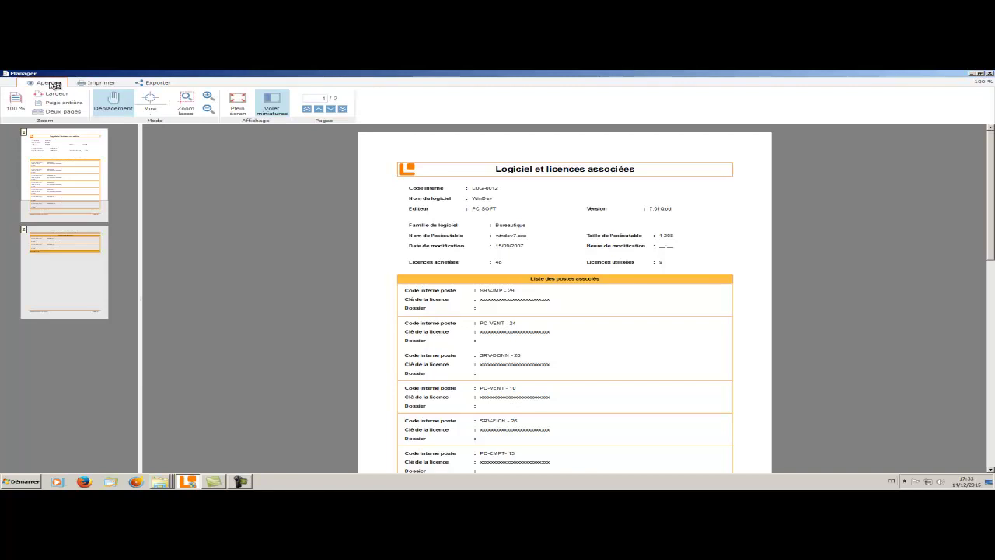
{"action": "left_click", "coordinate": [96, 85]}
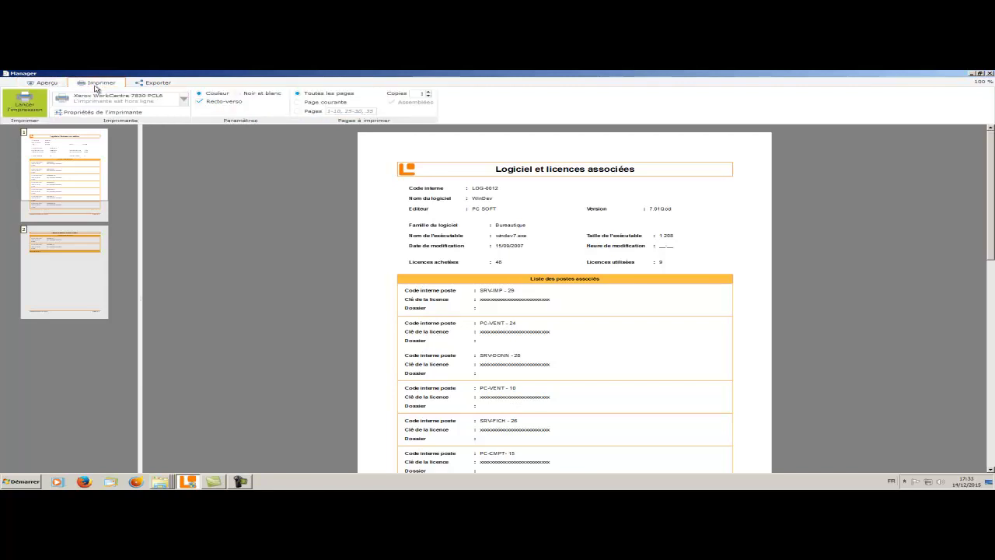
{"action": "left_click", "coordinate": [154, 85]}
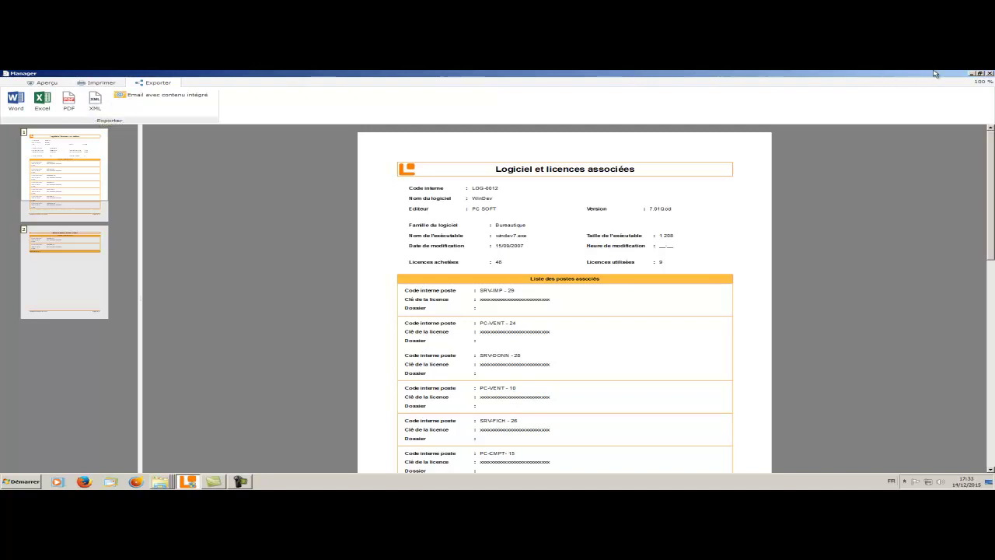
{"action": "left_click", "coordinate": [990, 73]}
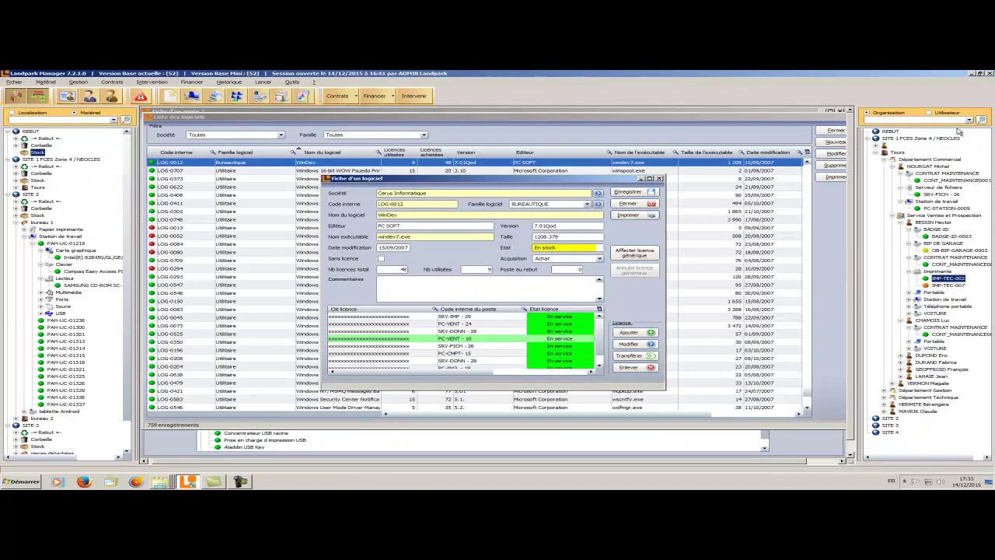
{"action": "left_click", "coordinate": [636, 206]}
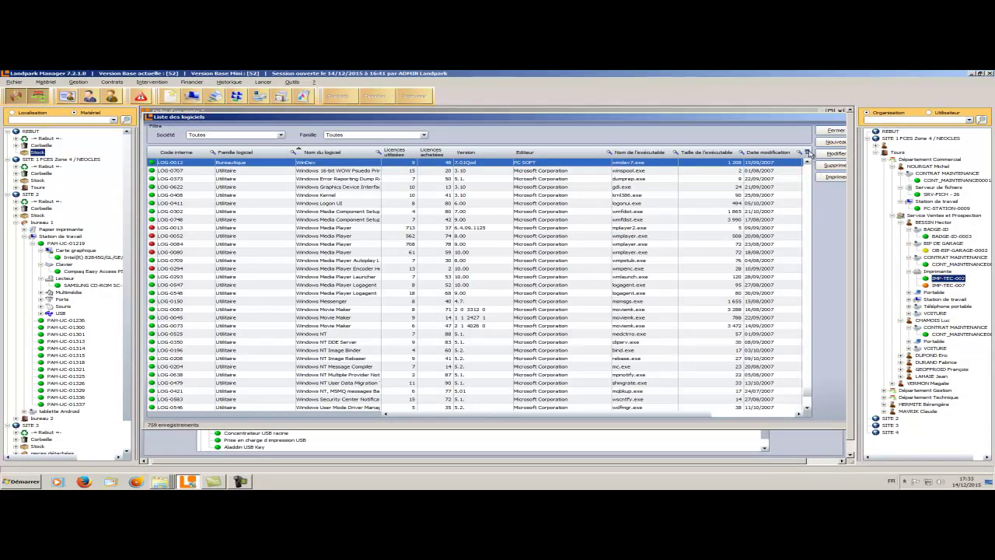
Step: Export the software list to Excel as Export.xls, replacing the existing file, and open it to review its columns
{"action": "left_click", "coordinate": [807, 153]}
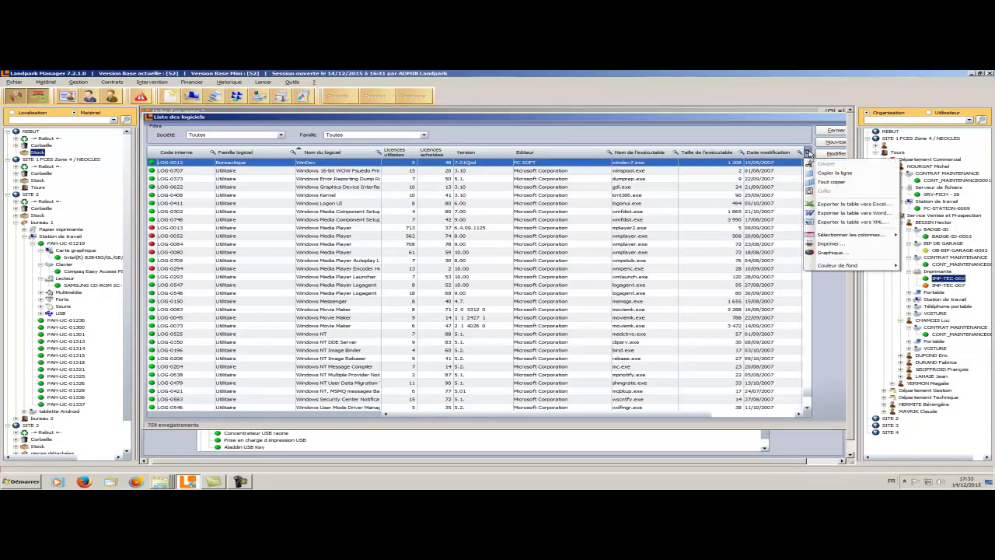
{"action": "left_click", "coordinate": [844, 204]}
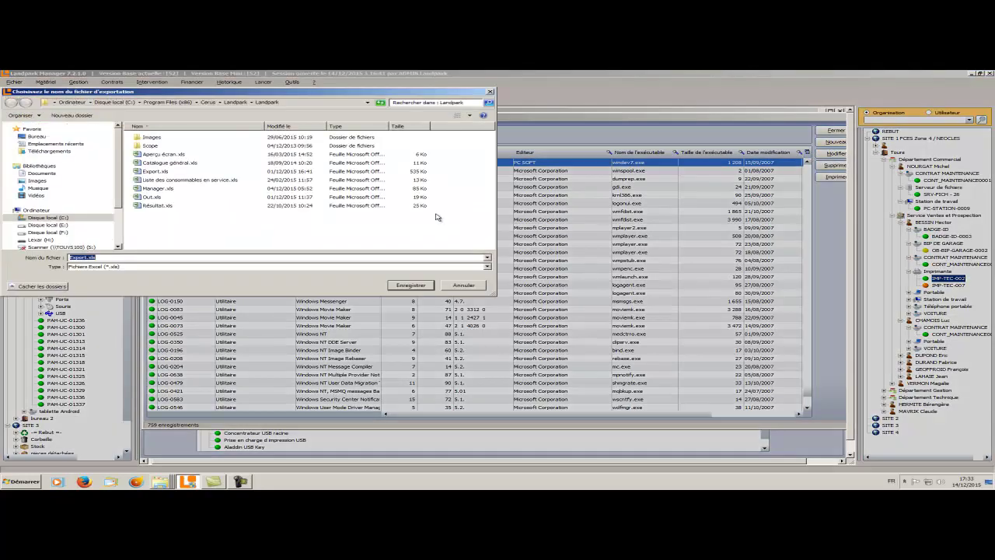
{"action": "left_click", "coordinate": [412, 286]}
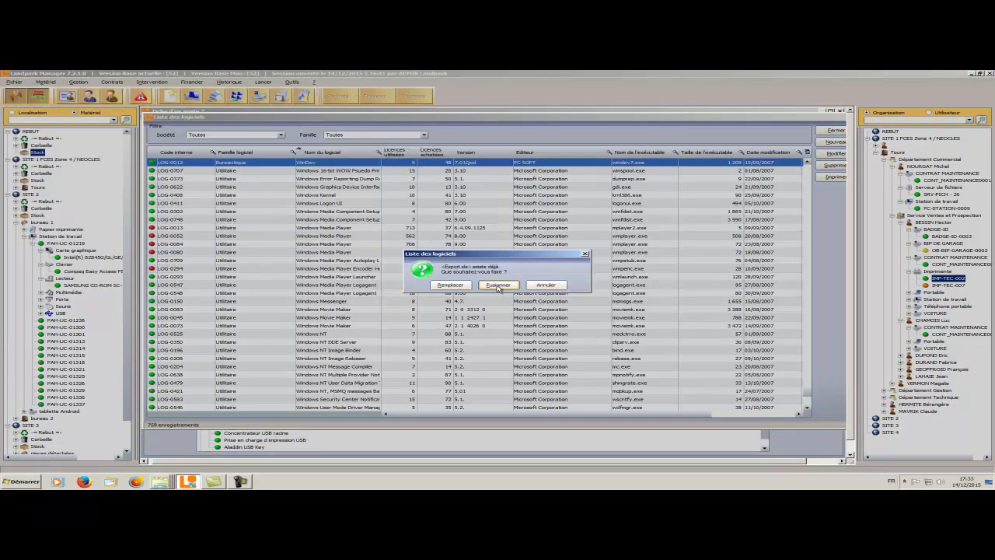
{"action": "left_click", "coordinate": [451, 285]}
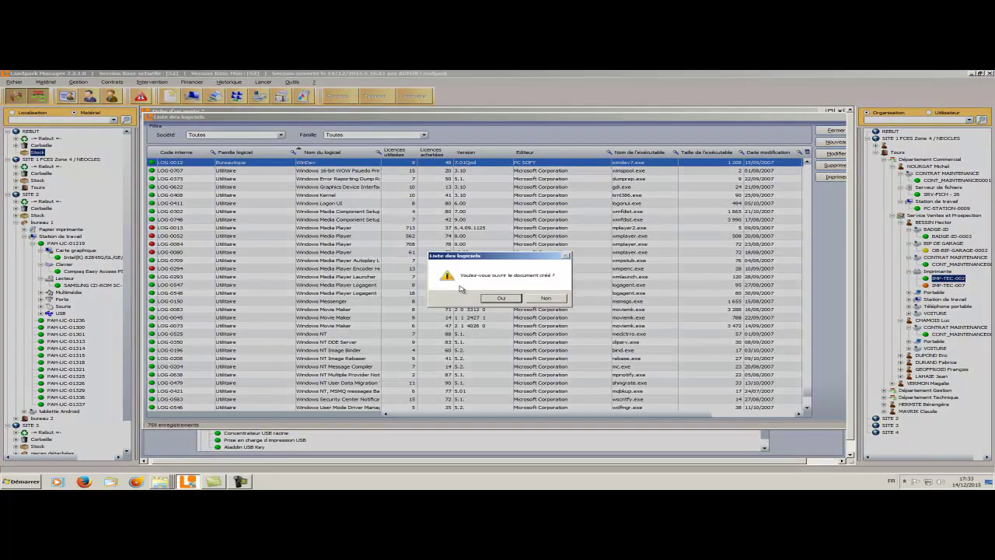
{"action": "left_click", "coordinate": [499, 298]}
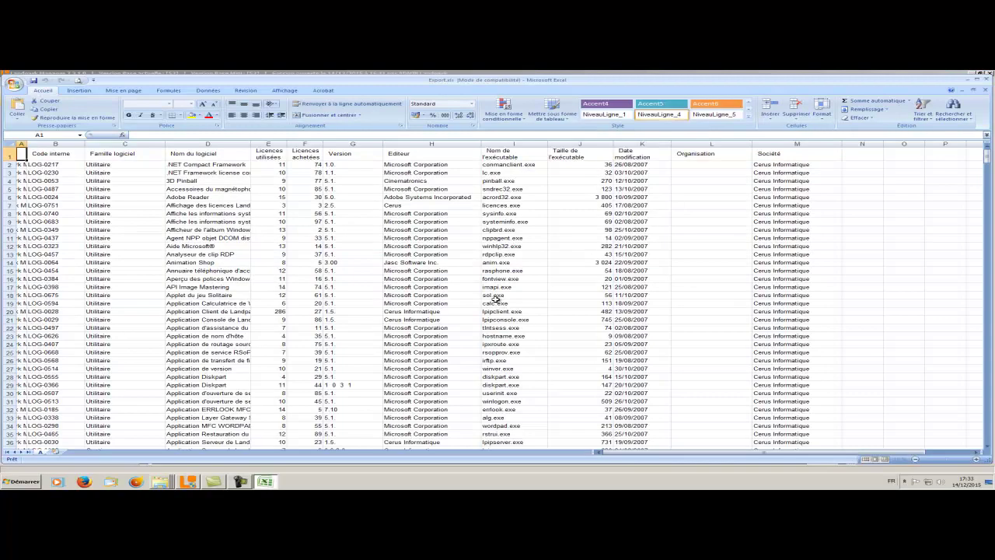
{"action": "left_click_drag", "start_coordinate": [52, 154], "coordinate": [734, 150]}
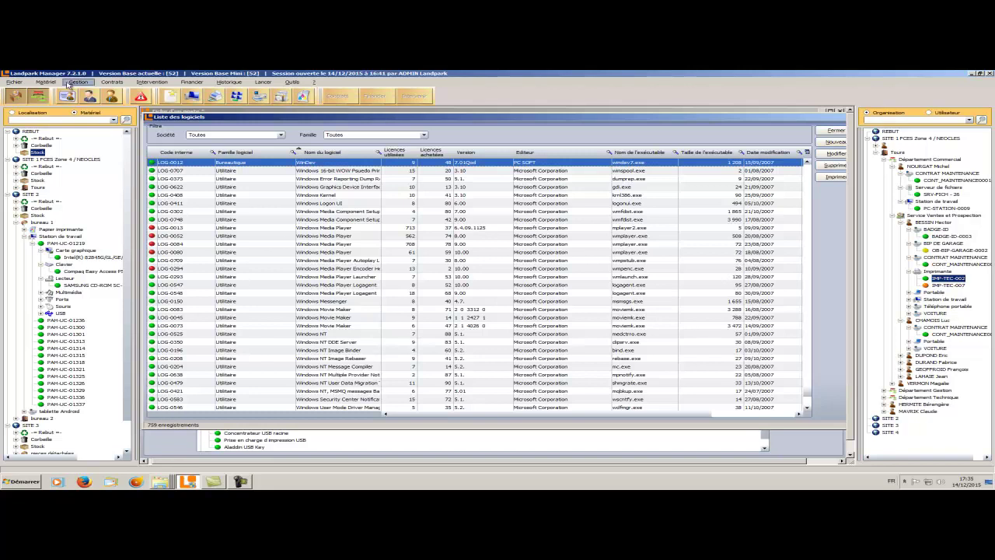
Step: Open the alert panel's software alerts in Landpark Manager and sort them with undesirable software first
{"action": "left_click", "coordinate": [77, 81]}
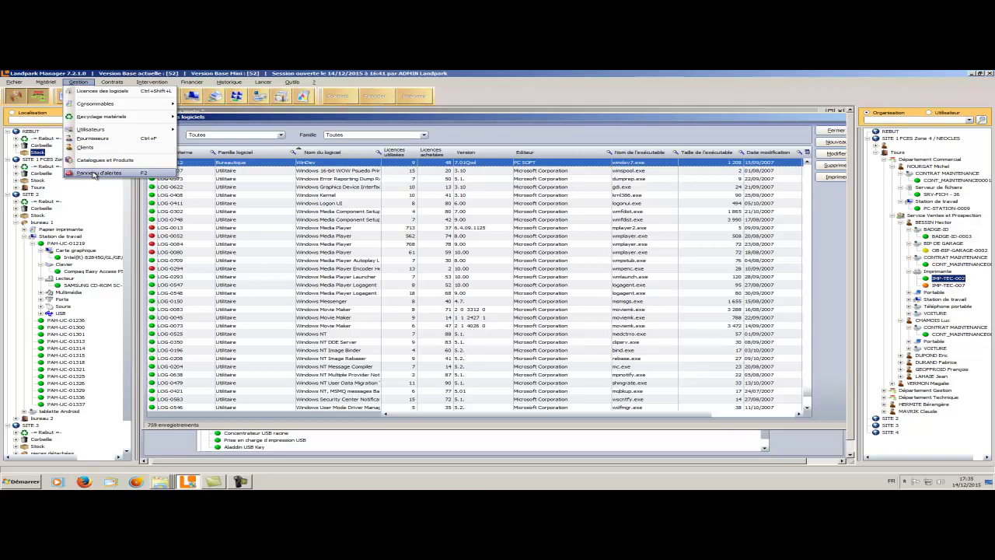
{"action": "left_click", "coordinate": [93, 173]}
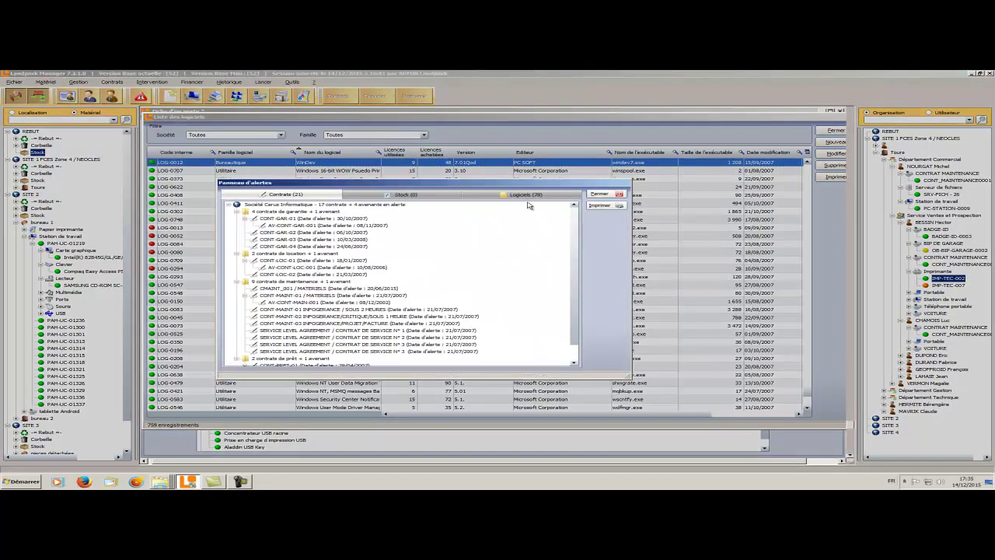
{"action": "left_click", "coordinate": [527, 196]}
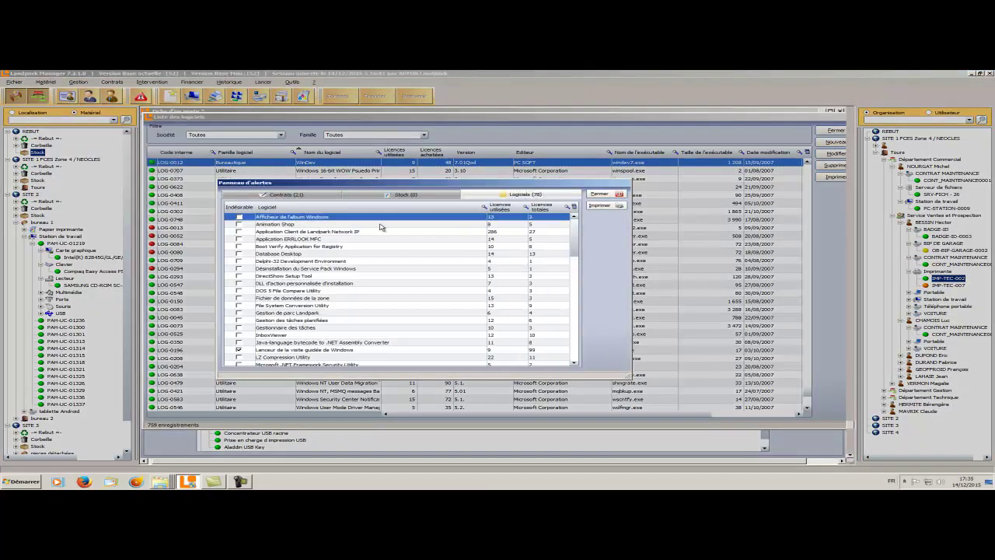
{"action": "left_click", "coordinate": [241, 207]}
{"action": "left_click", "coordinate": [241, 208]}
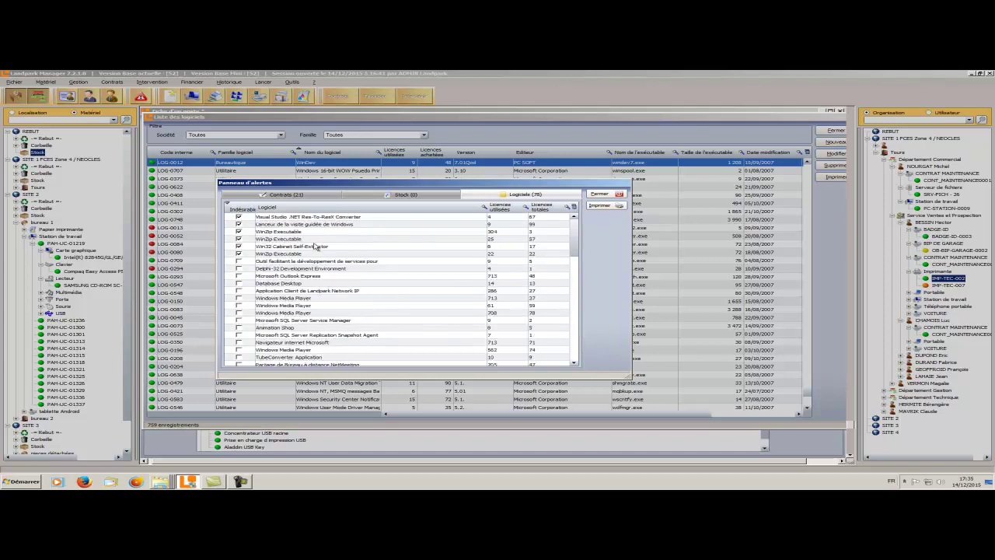
Step: Open the Win32 Cabinet Self-Extractor record without putting it in stock, and examine its executable name and associated workstations
{"action": "double_click", "coordinate": [315, 247]}
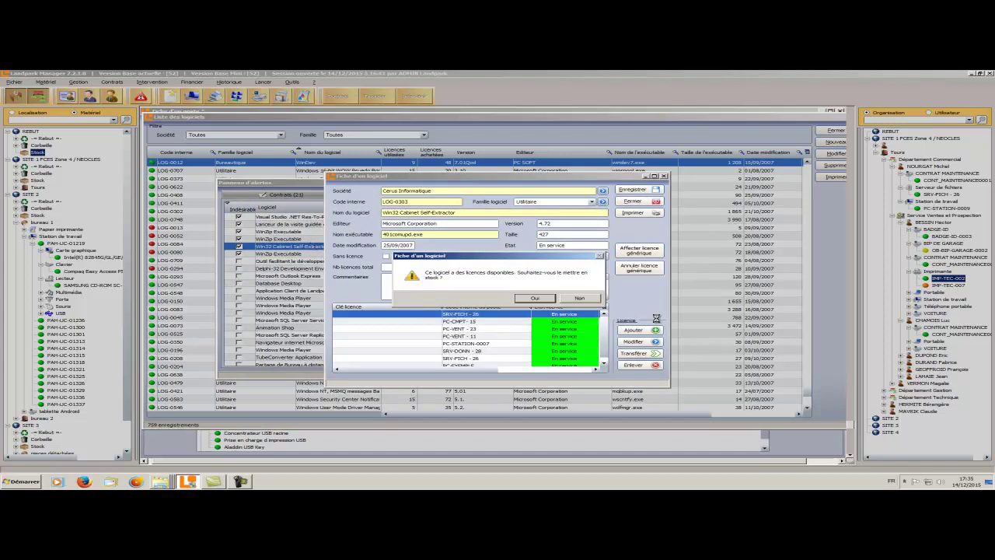
{"action": "left_click", "coordinate": [584, 300]}
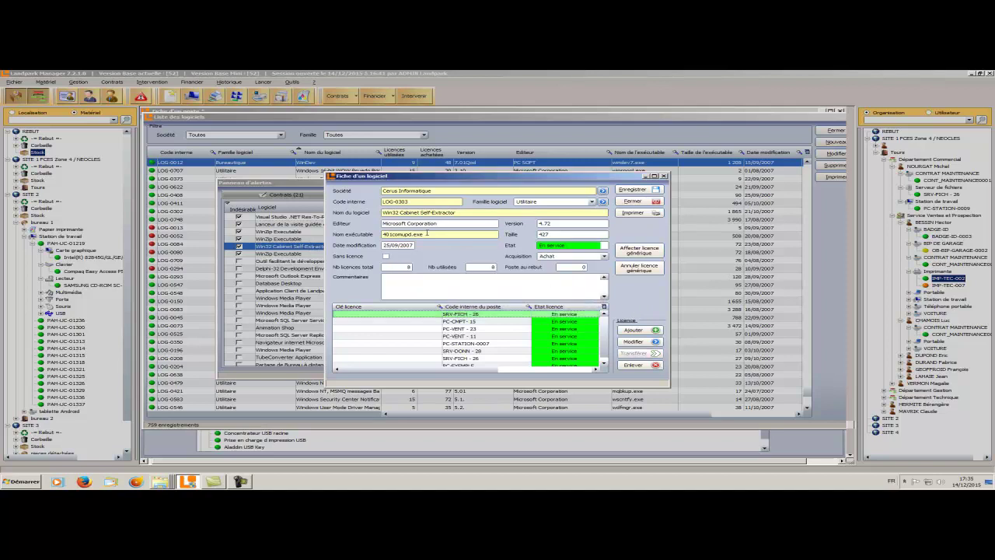
{"action": "double_click", "coordinate": [428, 233]}
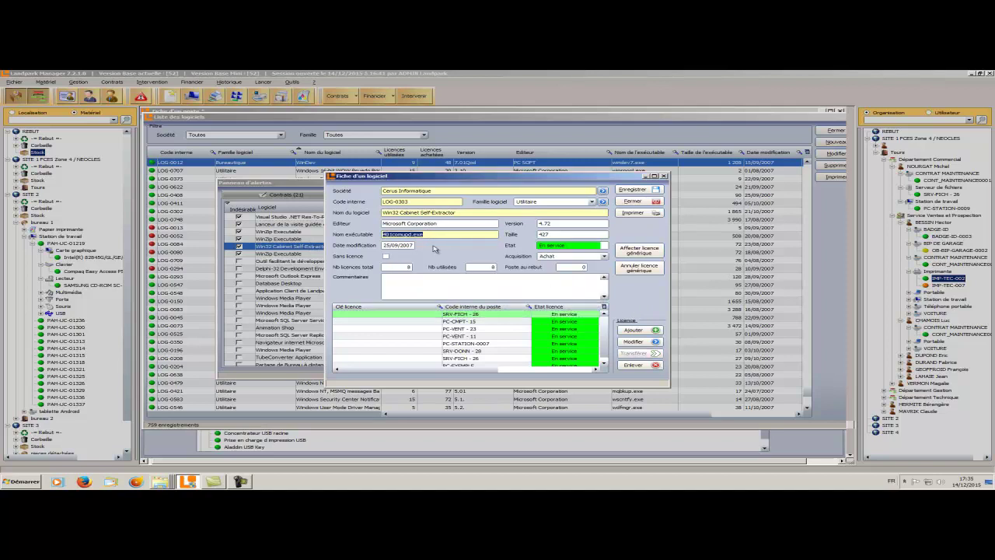
{"action": "left_click", "coordinate": [464, 316]}
{"action": "left_click", "coordinate": [466, 322]}
{"action": "left_click", "coordinate": [466, 330]}
{"action": "left_click", "coordinate": [467, 337]}
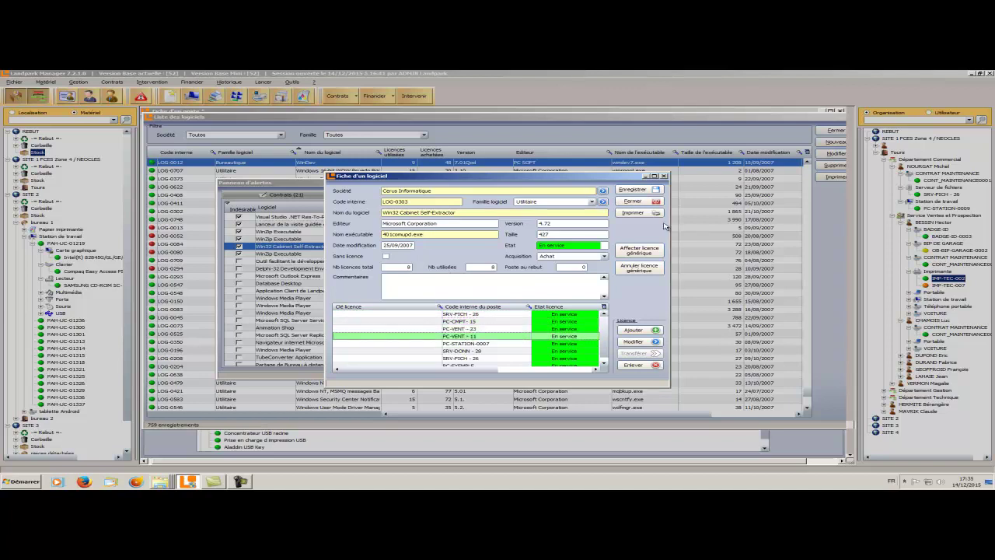
Step: Close the current software record, find Paint Shop Pro 7 in the software alerts, and open its record
{"action": "left_click", "coordinate": [632, 203]}
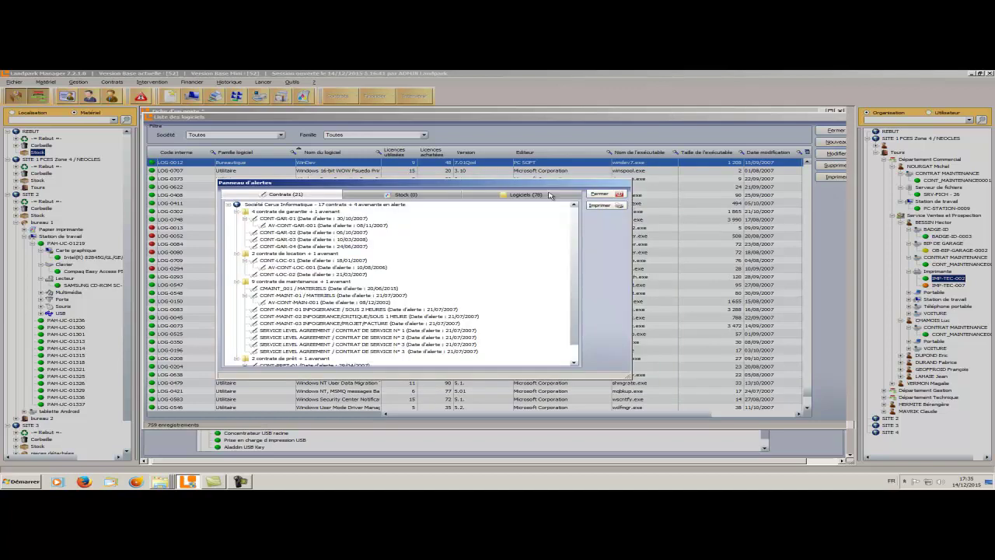
{"action": "left_click", "coordinate": [547, 195]}
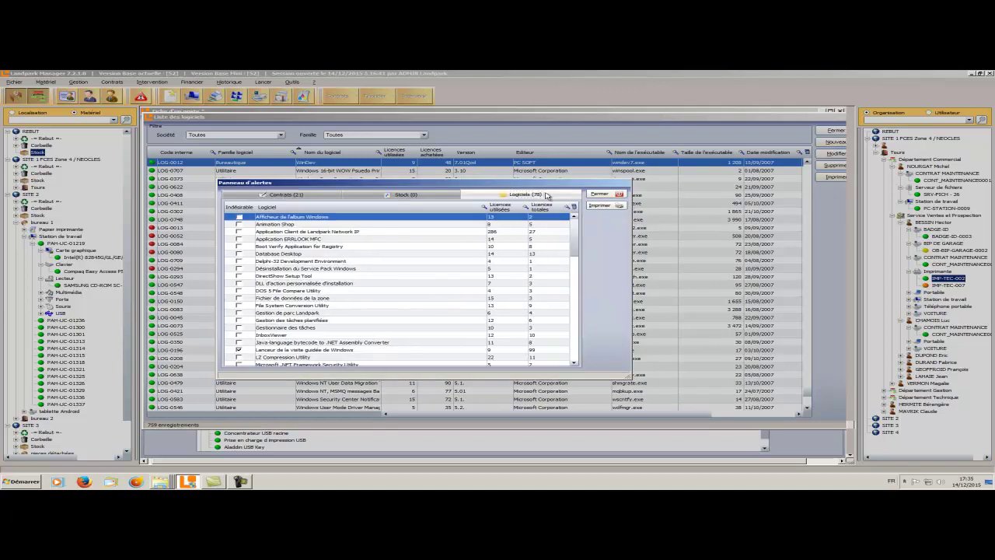
{"action": "left_click", "coordinate": [483, 206]}
{"action": "type", "text": "Paint Shop Pro 7"}
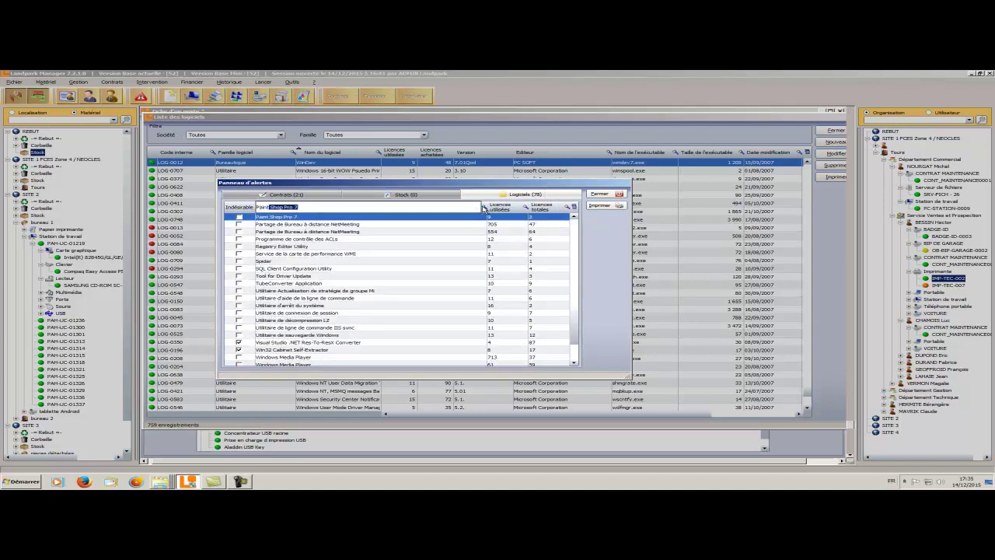
{"action": "left_click", "coordinate": [458, 219]}
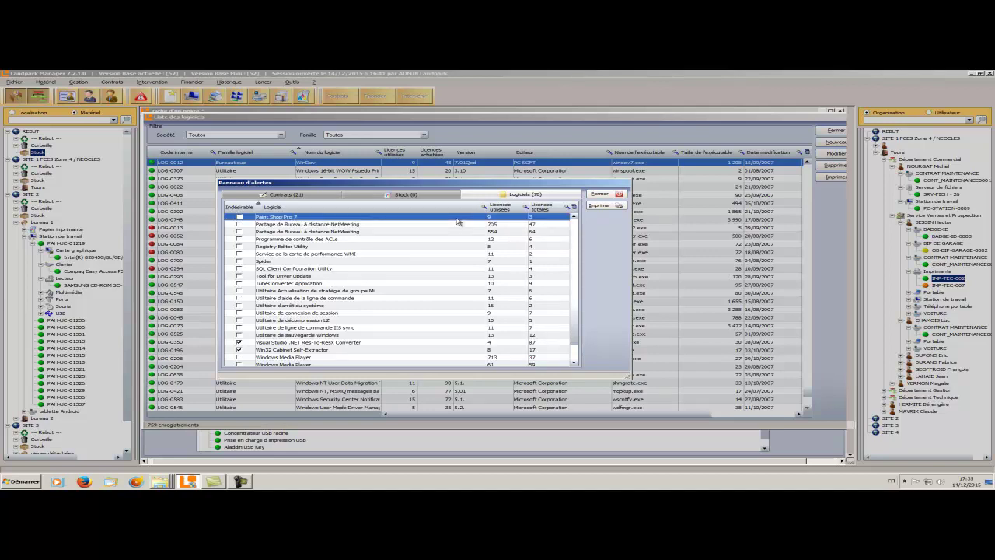
{"action": "double_click", "coordinate": [457, 218]}
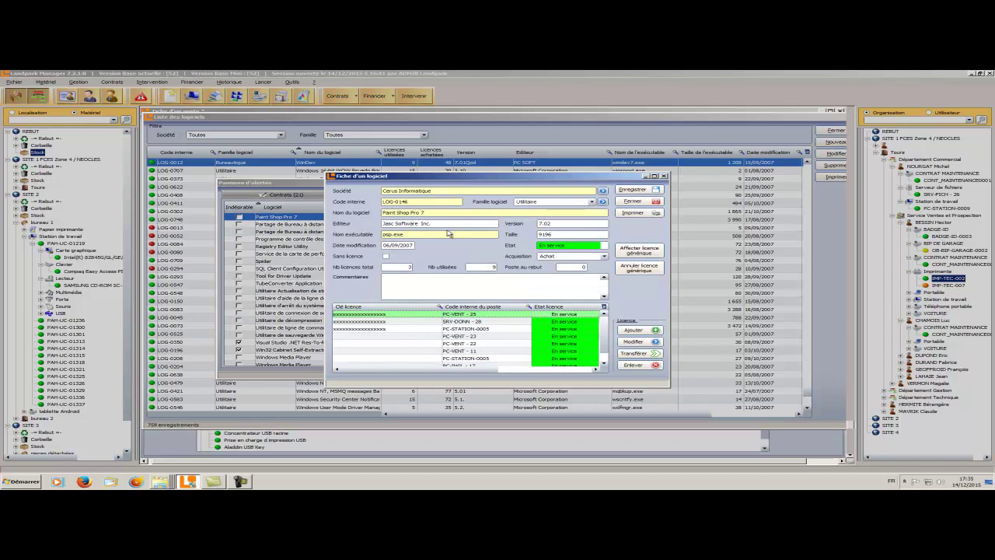
Step: Examine Paint Shop Pro 7's publisher, executable name and the workstations with and without a licence key
{"action": "left_click", "coordinate": [441, 223]}
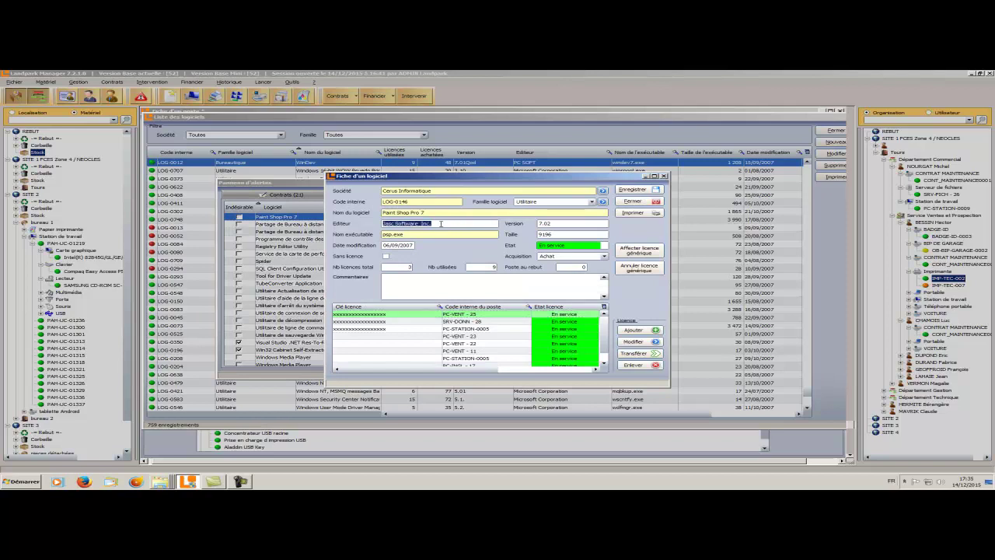
{"action": "left_click", "coordinate": [425, 234]}
{"action": "left_click", "coordinate": [406, 329]}
{"action": "left_click", "coordinate": [404, 320]}
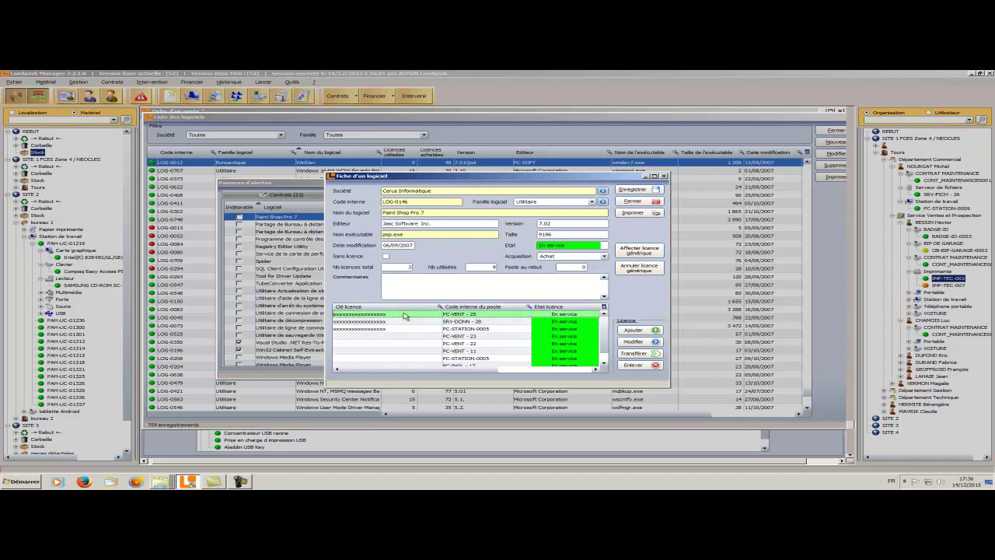
{"action": "left_click", "coordinate": [407, 336]}
{"action": "left_click", "coordinate": [405, 344]}
{"action": "left_click", "coordinate": [403, 352]}
{"action": "left_click", "coordinate": [399, 365]}
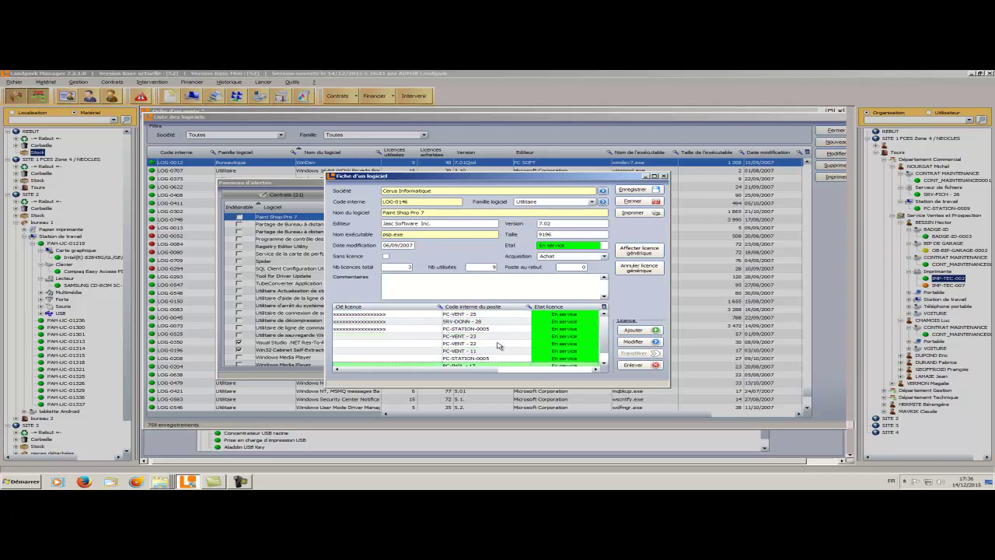
Step: Close the software record and review the missing-licence list in the 13/12/2012 Alertes Landpark e-mail in Windows Live Mail
{"action": "left_click", "coordinate": [628, 202]}
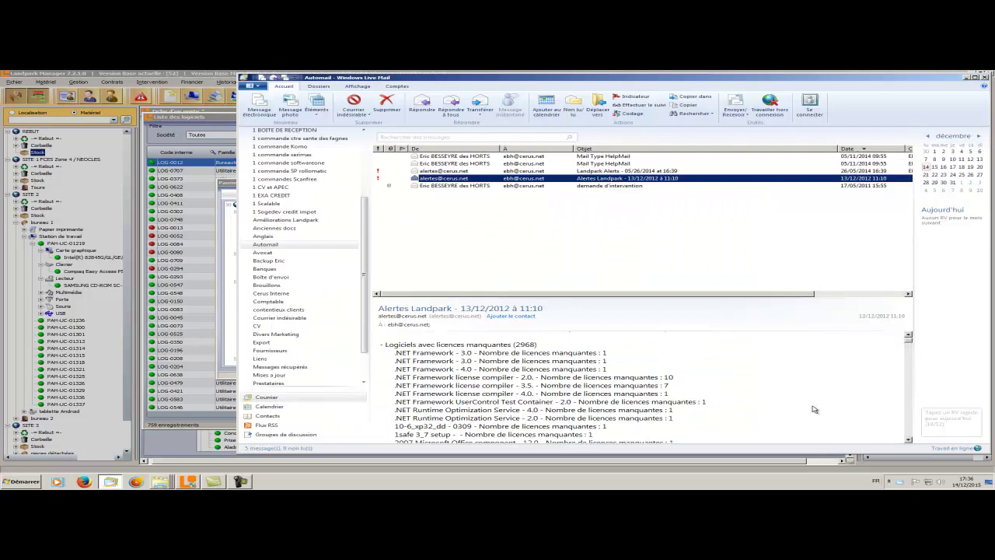
{"action": "left_click_drag", "start_coordinate": [708, 403], "coordinate": [370, 347]}
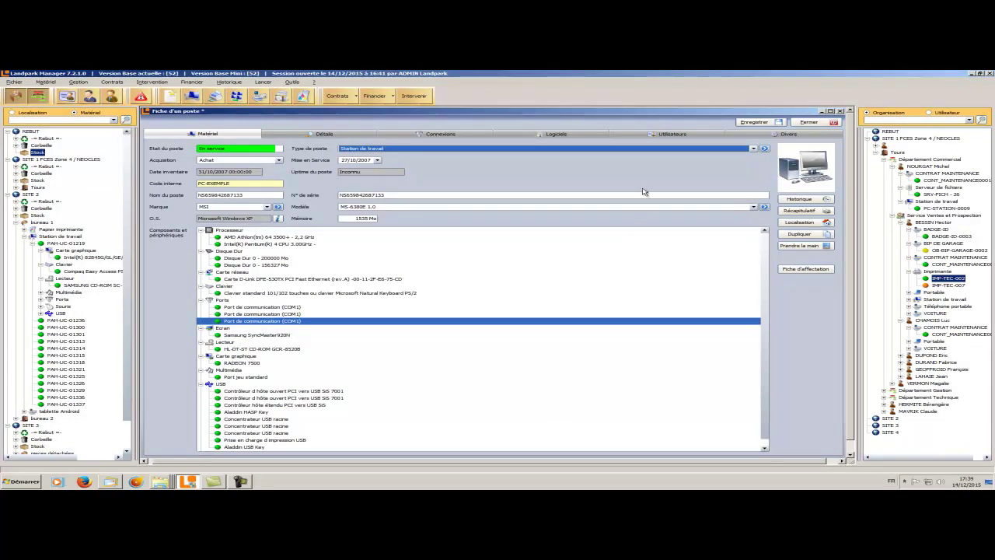
Step: Assign an additional user, a Technico Commercial, to workstation PC-EXEMPLE in Landpark Manager
{"action": "left_click", "coordinate": [649, 135]}
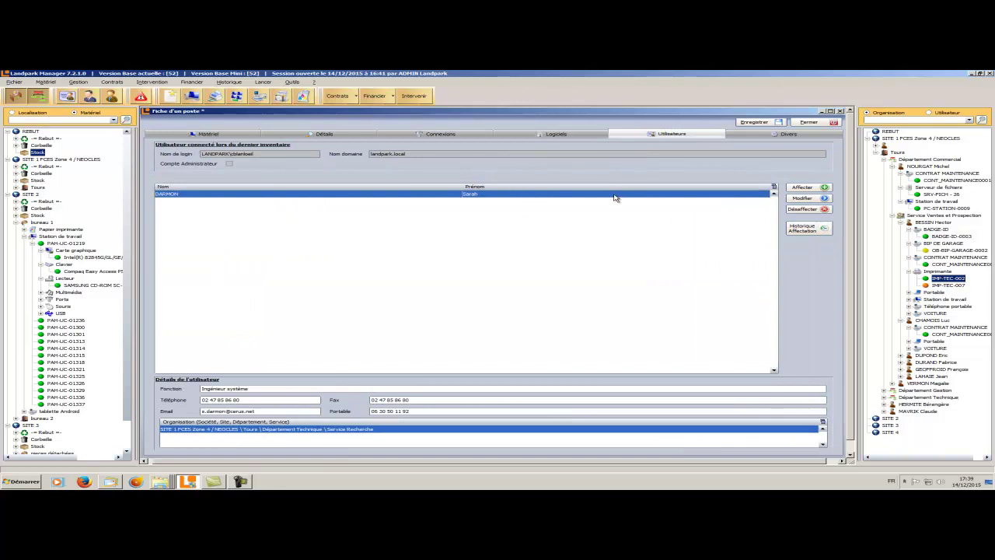
{"action": "left_click", "coordinate": [810, 190]}
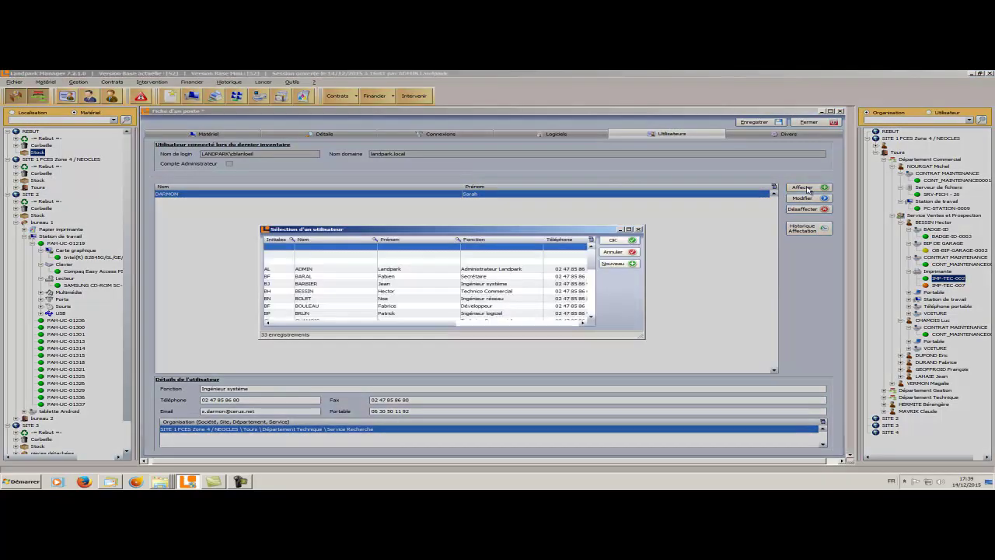
{"action": "left_click", "coordinate": [328, 292]}
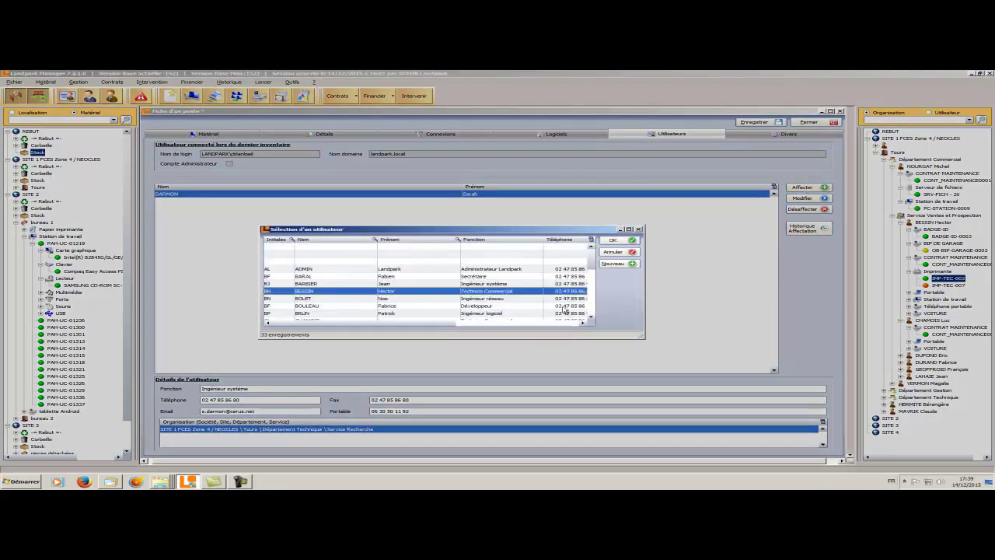
{"action": "left_click", "coordinate": [617, 241]}
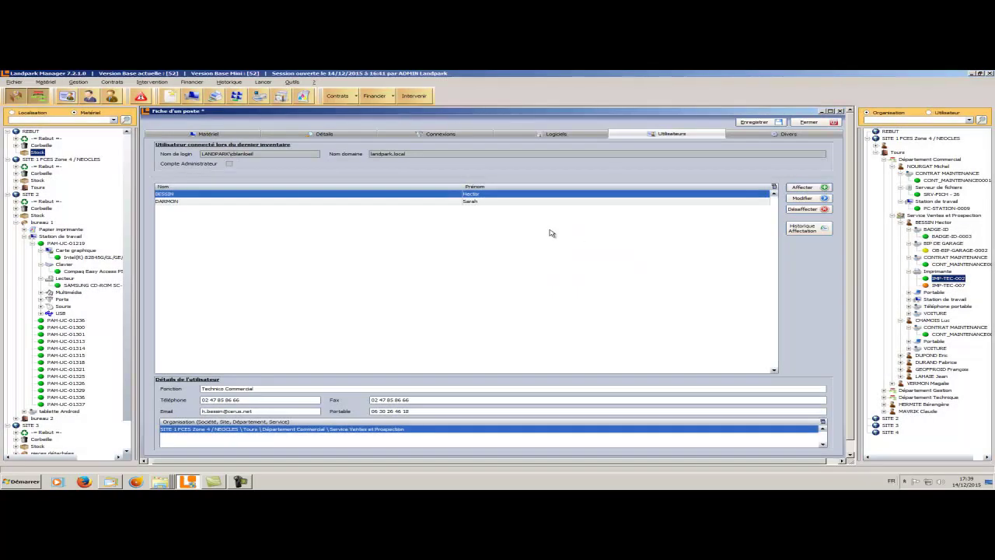
Step: Open the record of PC-EXEMPLE's Ingénieur système user and review the profile, information, assigned equipment and consumables
{"action": "double_click", "coordinate": [436, 202]}
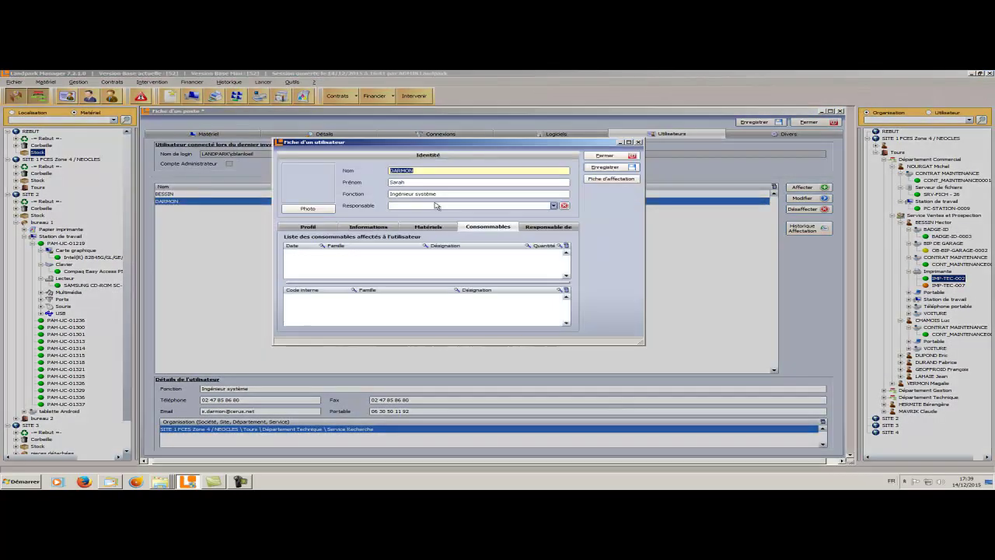
{"action": "left_click", "coordinate": [311, 227]}
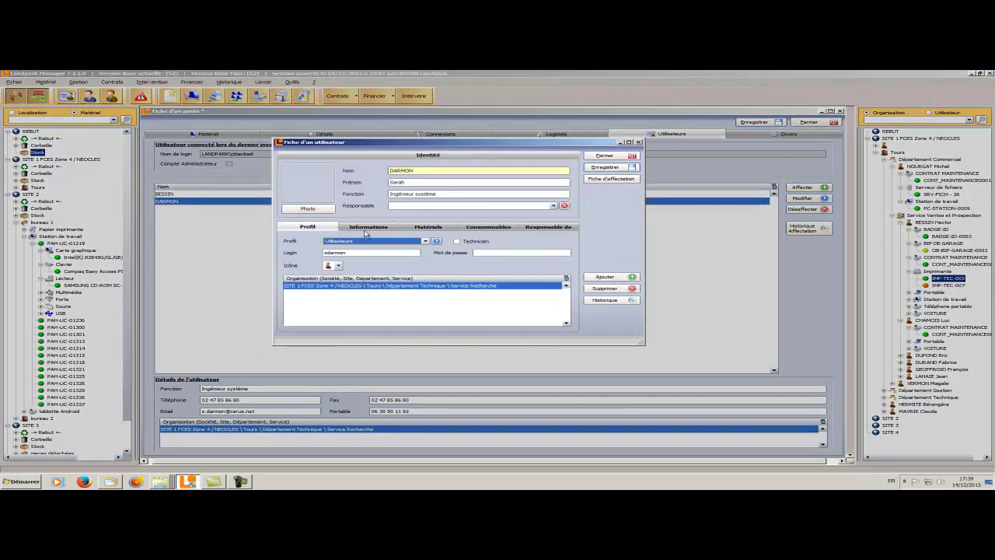
{"action": "left_click", "coordinate": [368, 229]}
{"action": "left_click", "coordinate": [424, 227]}
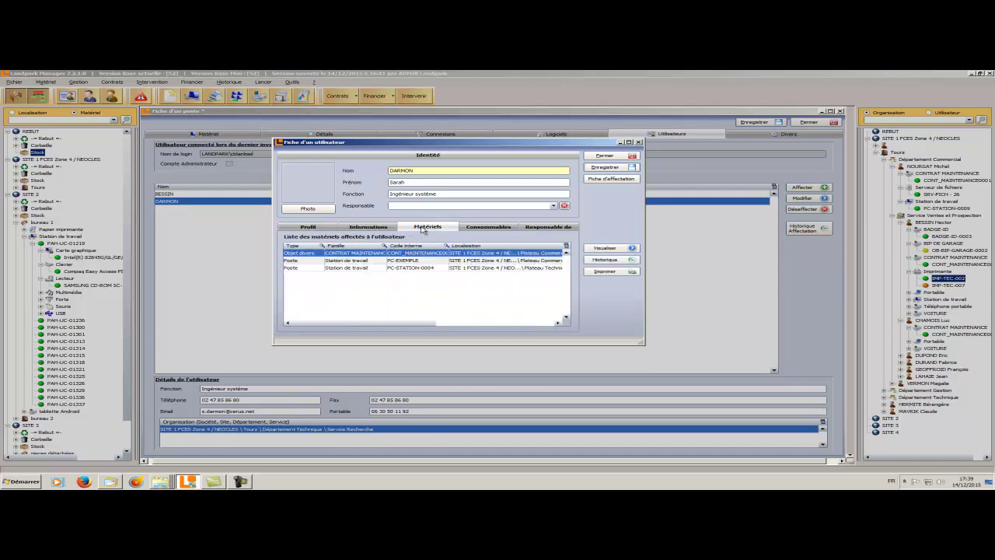
{"action": "left_click", "coordinate": [483, 228]}
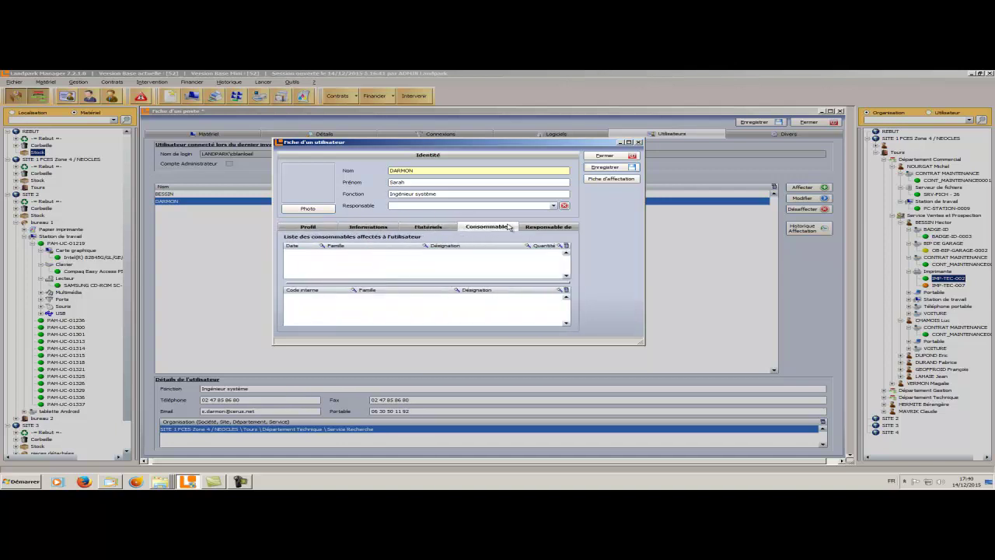
Step: Preview the user's printable assignment sheet, and close the report and the user record
{"action": "left_click", "coordinate": [611, 180]}
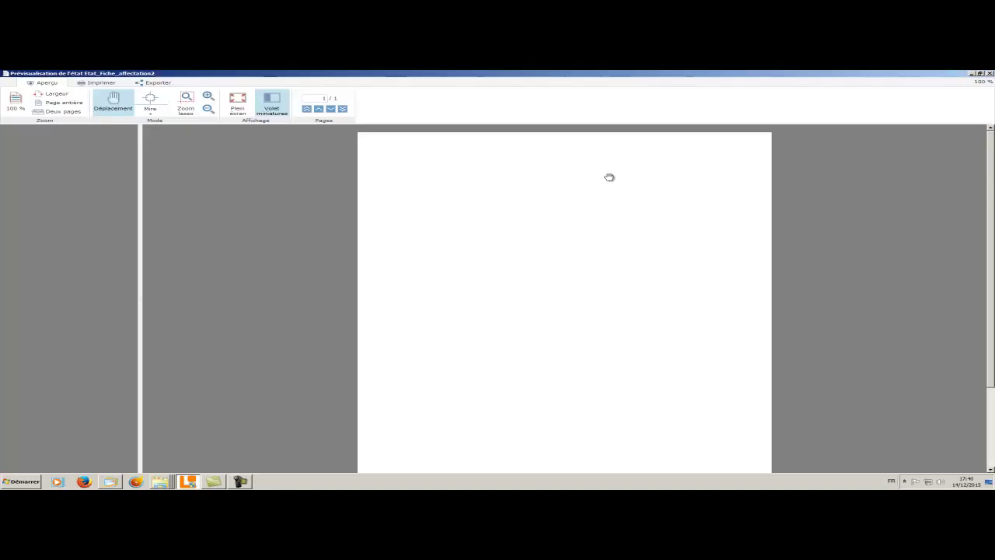
{"action": "left_click", "coordinate": [990, 73]}
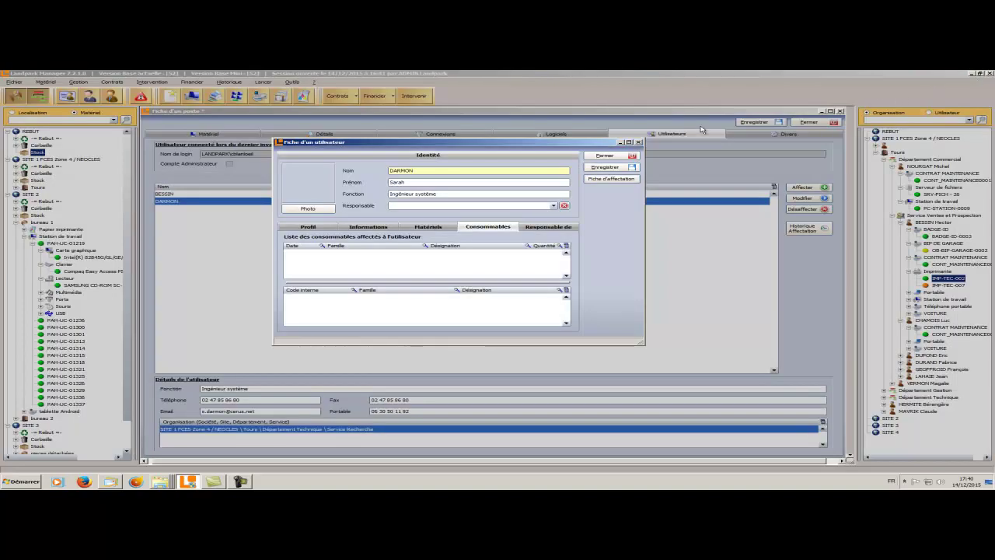
{"action": "left_click", "coordinate": [611, 156]}
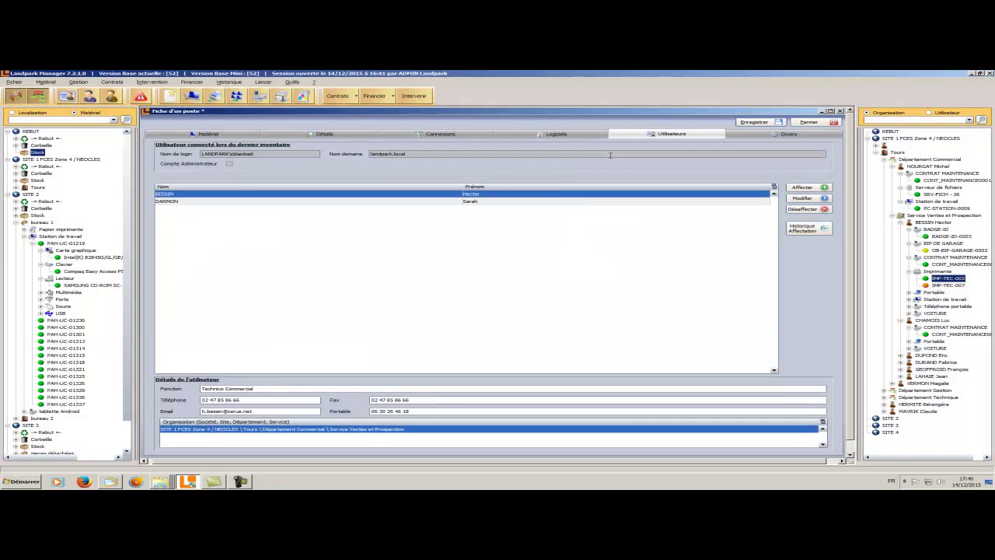
Step: Preview the printable history of user assignments for PC-EXEMPLE with the Ingénieur système user selected, and close the report
{"action": "left_click", "coordinate": [610, 201]}
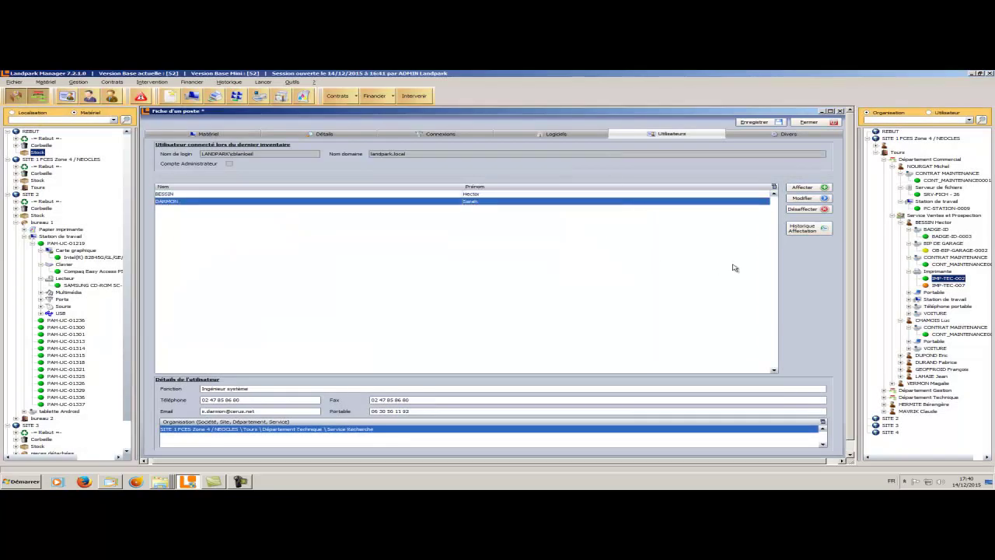
{"action": "left_click", "coordinate": [808, 227]}
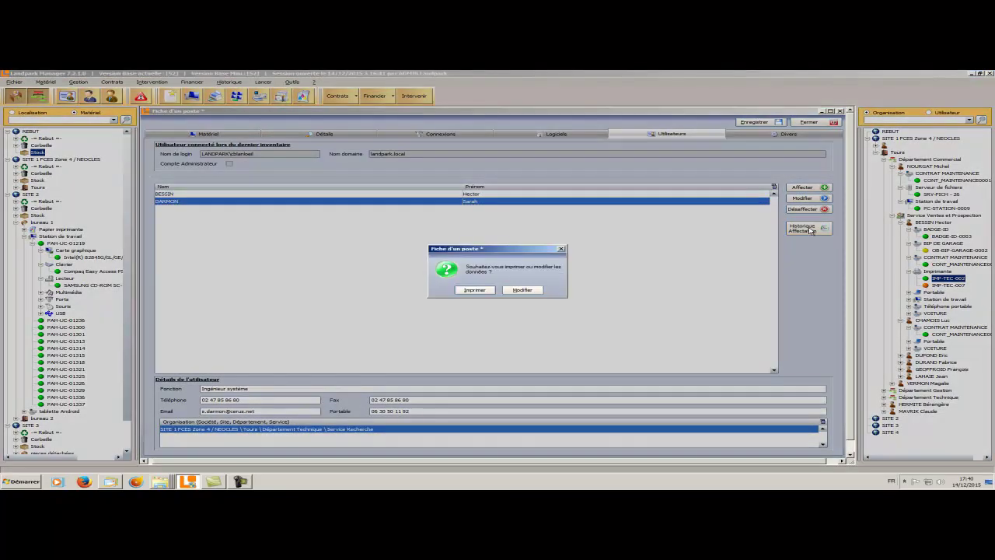
{"action": "left_click", "coordinate": [474, 290]}
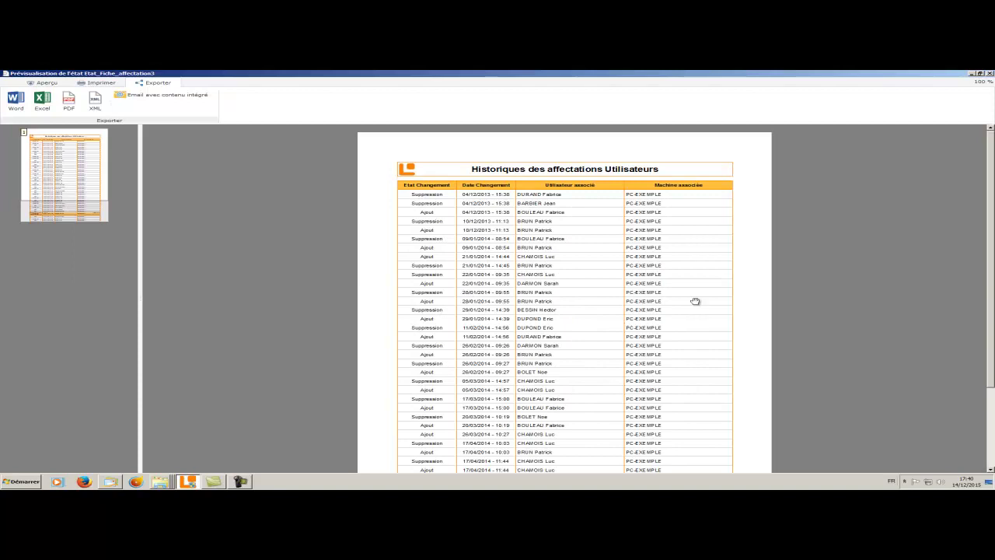
{"action": "left_click", "coordinate": [989, 74]}
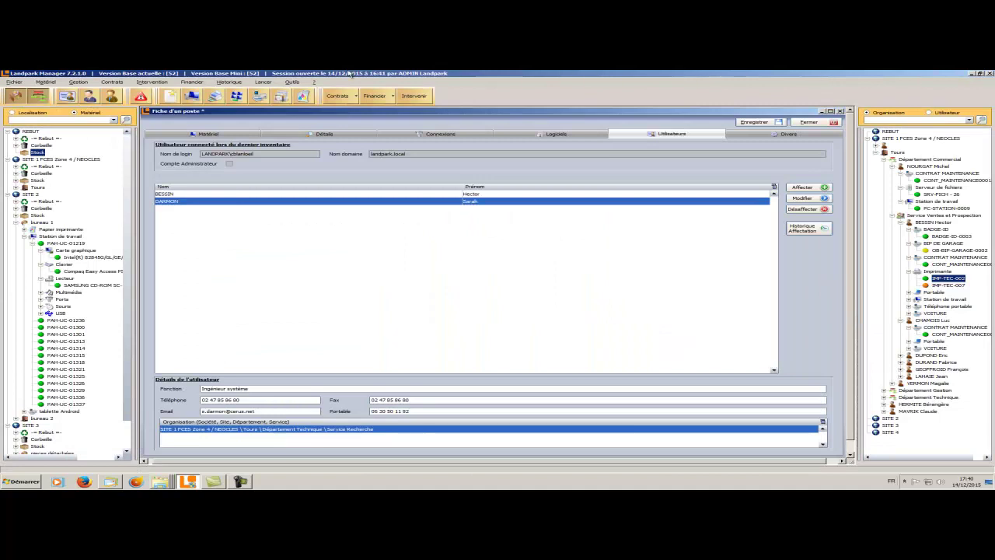
Step: Open the Login-Poste user assignment tool from the user management functions
{"action": "left_click", "coordinate": [79, 82]}
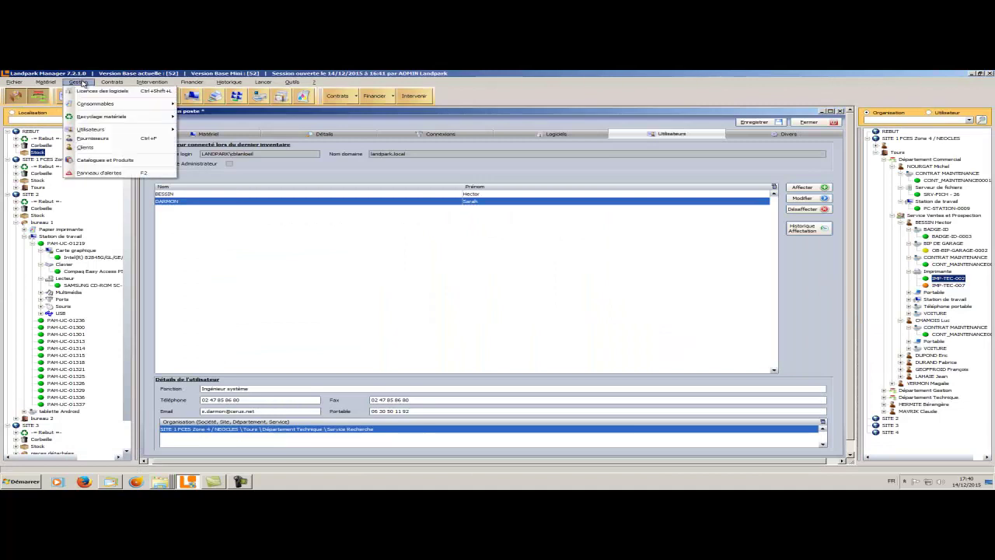
{"action": "mouse_move", "coordinate": [81, 131]}
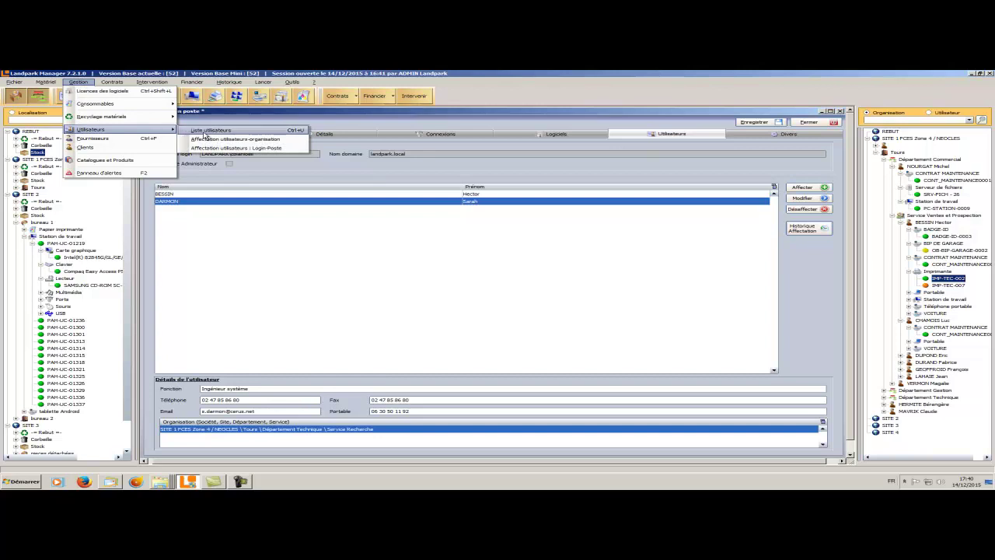
{"action": "left_click", "coordinate": [231, 147]}
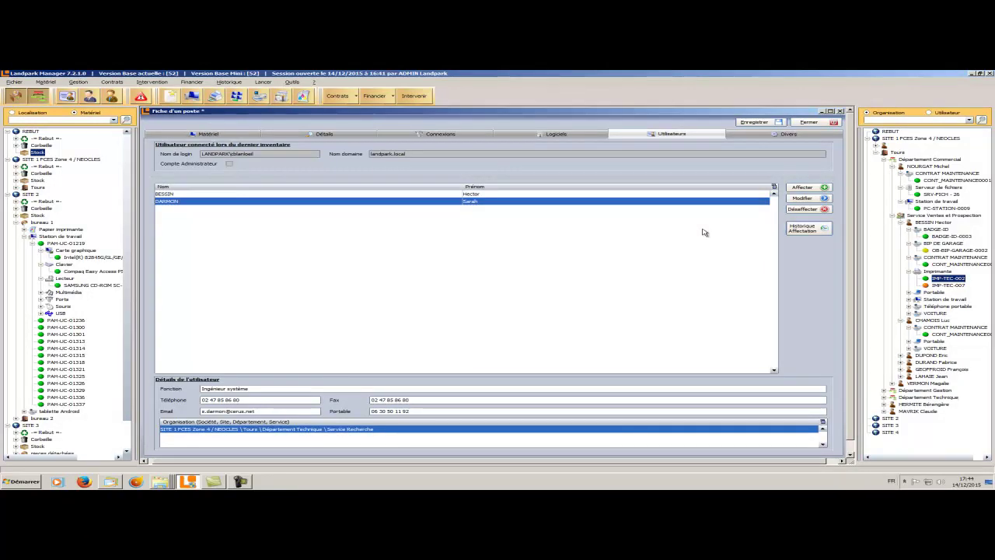
Step: Open the full user list and compare the equipment associated with several technician and Technico Commercial users
{"action": "left_click", "coordinate": [78, 83]}
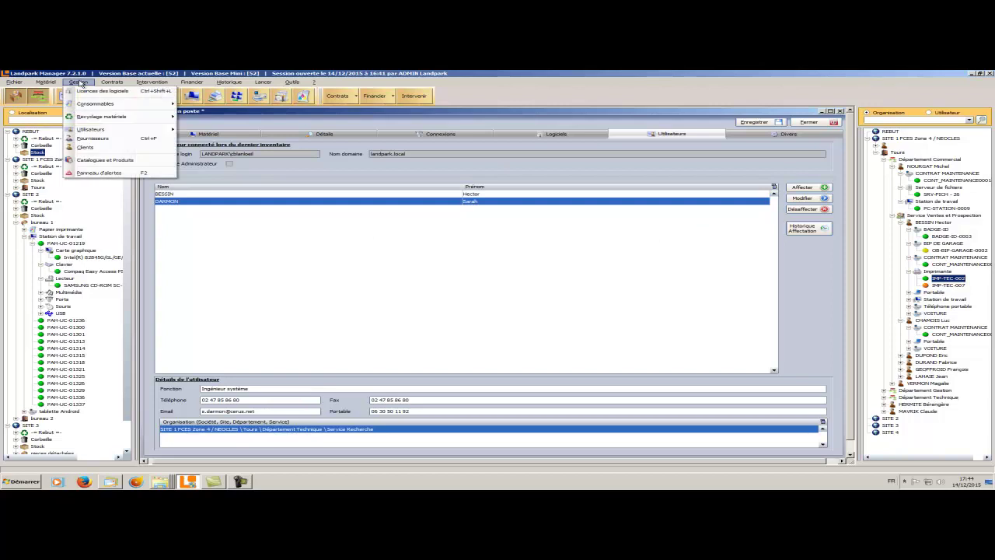
{"action": "mouse_move", "coordinate": [94, 130]}
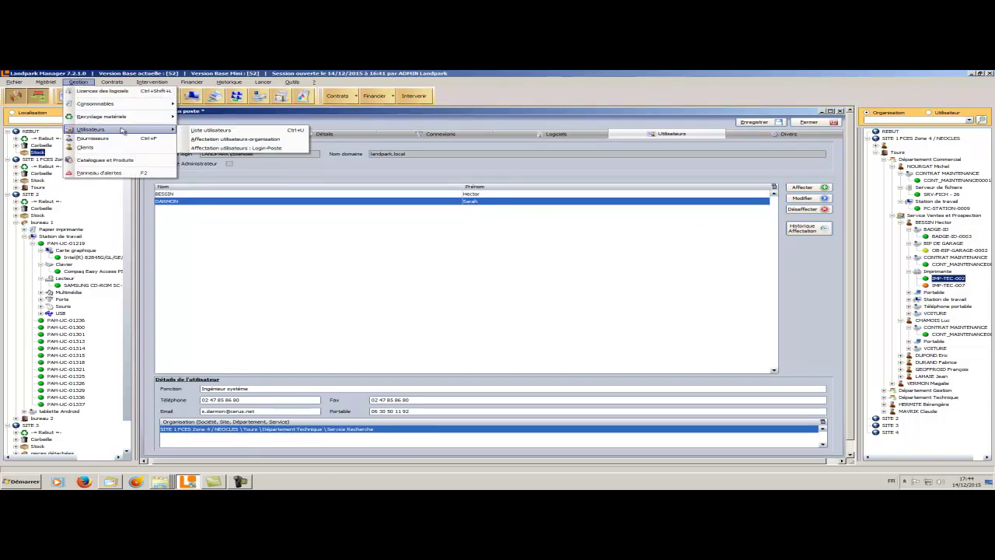
{"action": "left_click", "coordinate": [216, 131]}
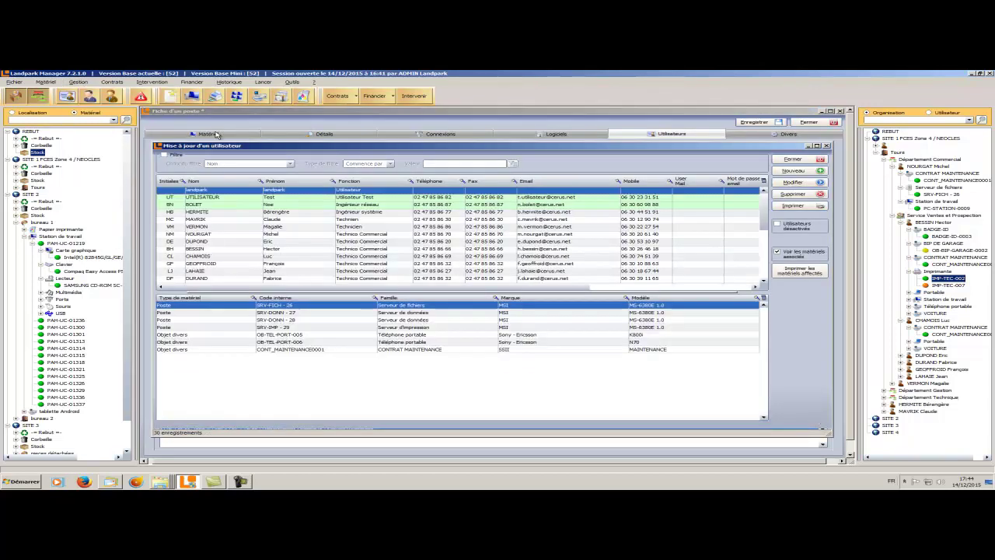
{"action": "left_click", "coordinate": [217, 226]}
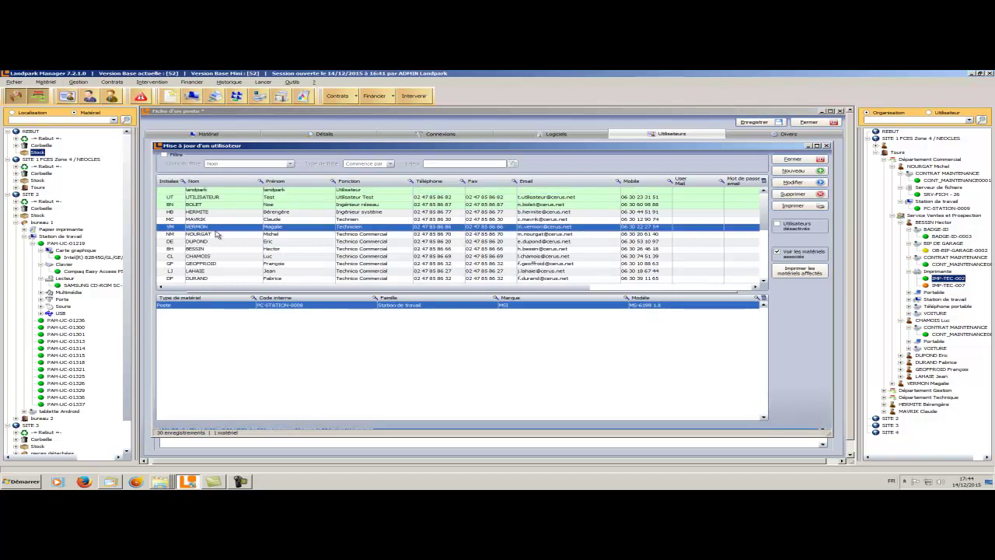
{"action": "left_click", "coordinate": [217, 234]}
{"action": "left_click", "coordinate": [219, 241]}
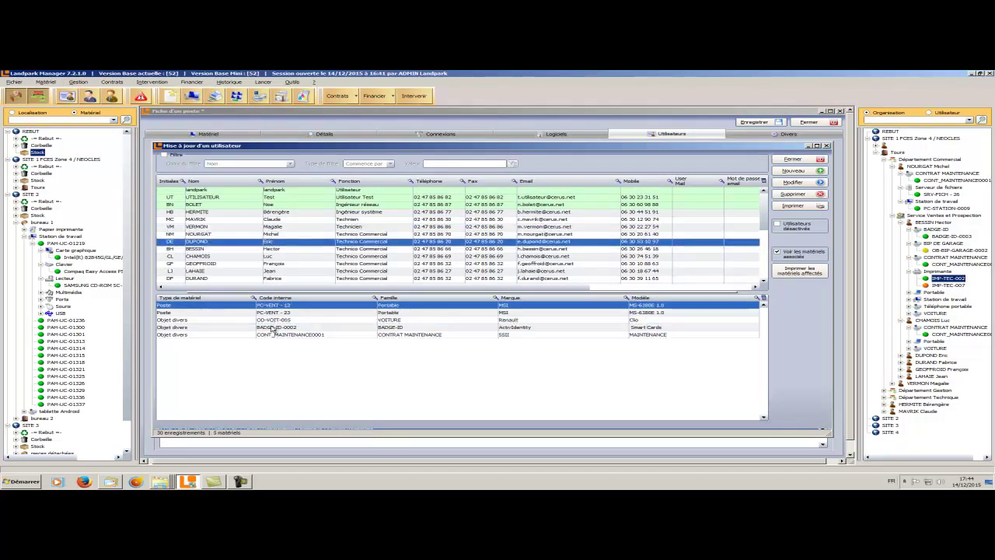
Step: Examine the selected user's associated laptop PC-VENT - 23, vehicle OD-VOIT-005, badge BADGE-ID-0002 and maintenance contract CONT_MAINTENANCE0001
{"action": "left_click", "coordinate": [309, 313]}
{"action": "left_click", "coordinate": [305, 320]}
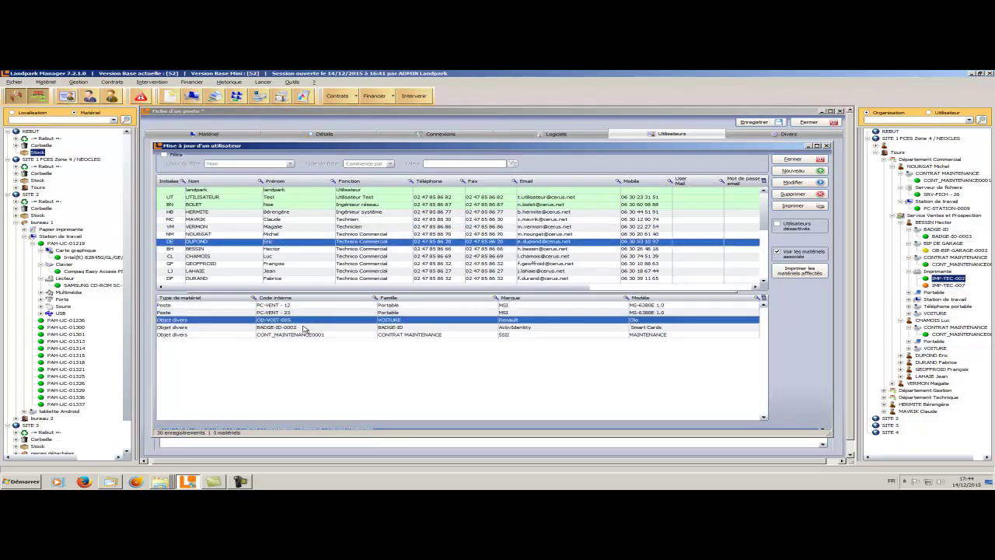
{"action": "left_click", "coordinate": [303, 327]}
{"action": "left_click", "coordinate": [306, 335]}
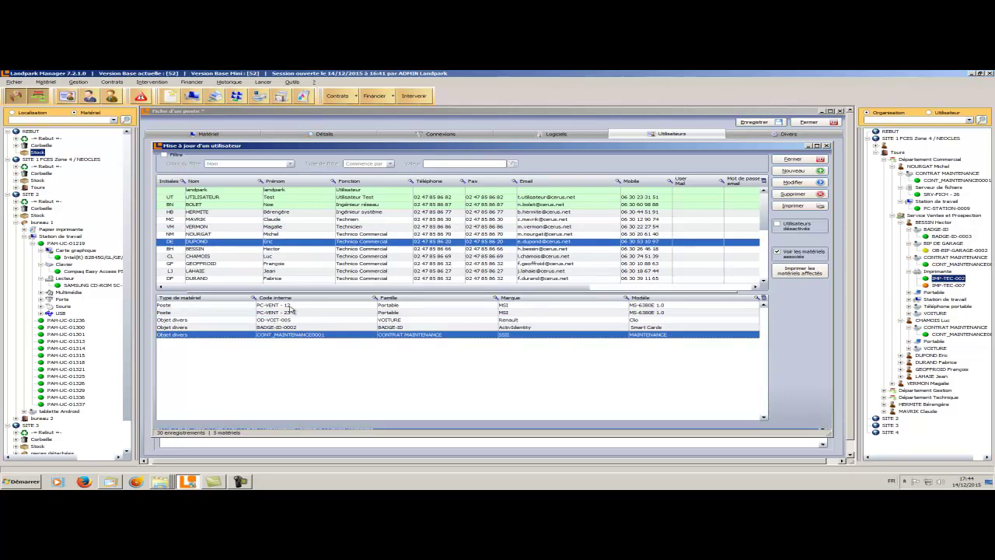
Step: Open the workstation record of laptop PC-VENT - 12 from the selected user's equipment list, and close it
{"action": "double_click", "coordinate": [288, 305]}
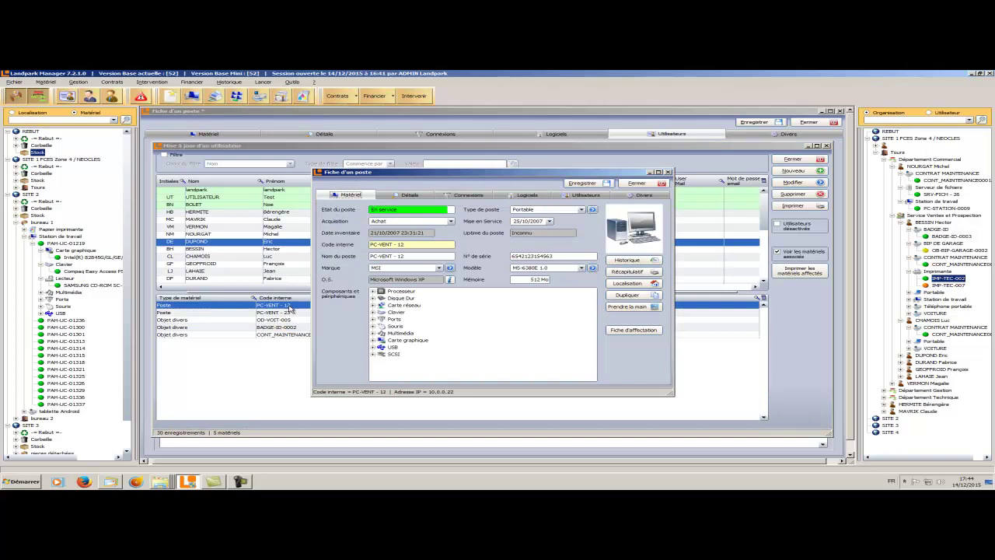
{"action": "key", "text": "Escape"}
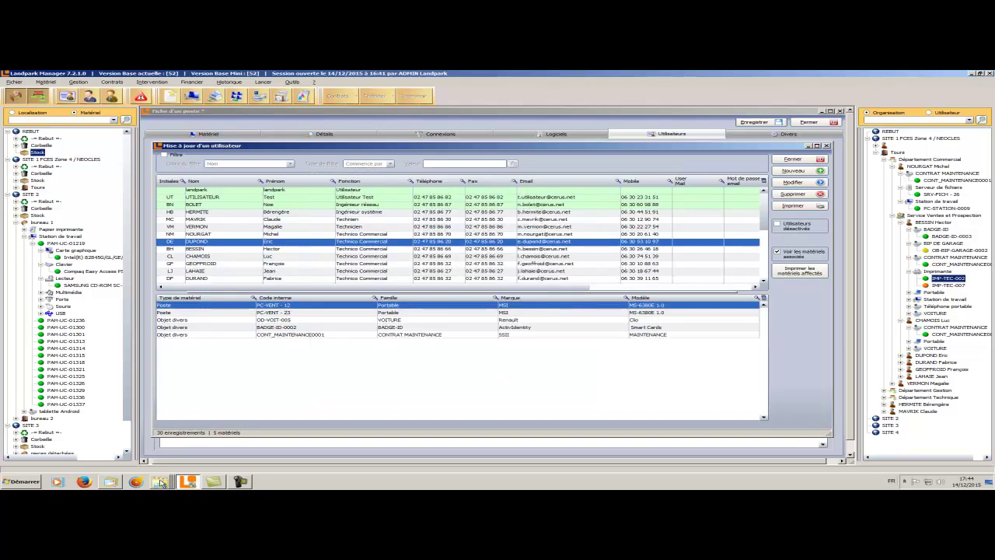
Step: Switch to the Importation Utilisateurs folder in Windows Explorer and open the ImportUtilisat.xls spreadsheet in Excel to view its columns
{"action": "left_click", "coordinate": [162, 480]}
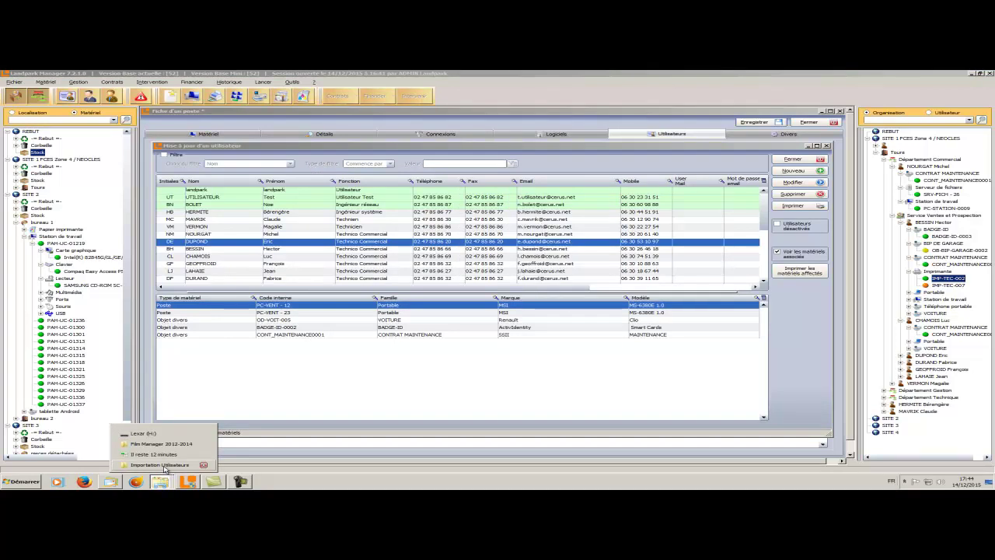
{"action": "left_click", "coordinate": [161, 464]}
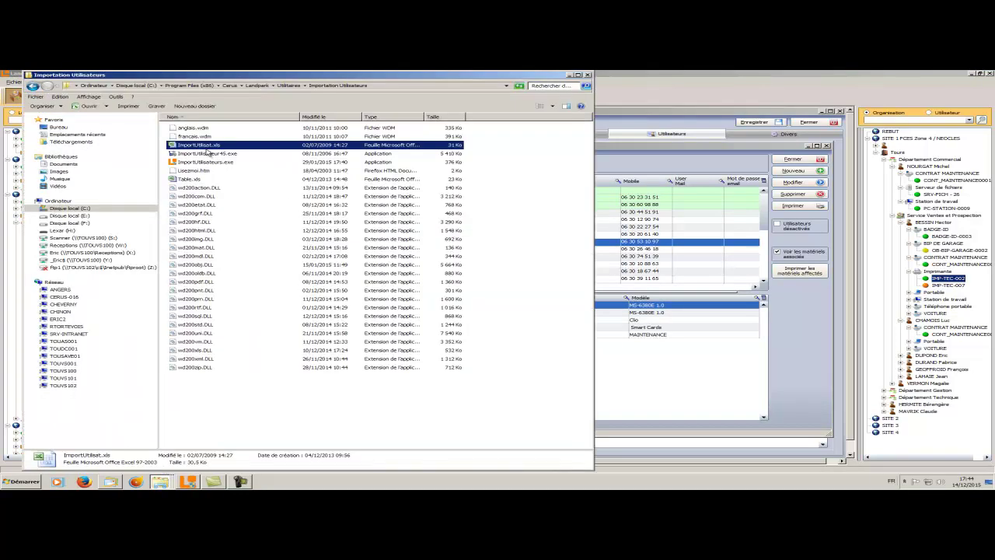
{"action": "double_click", "coordinate": [208, 145]}
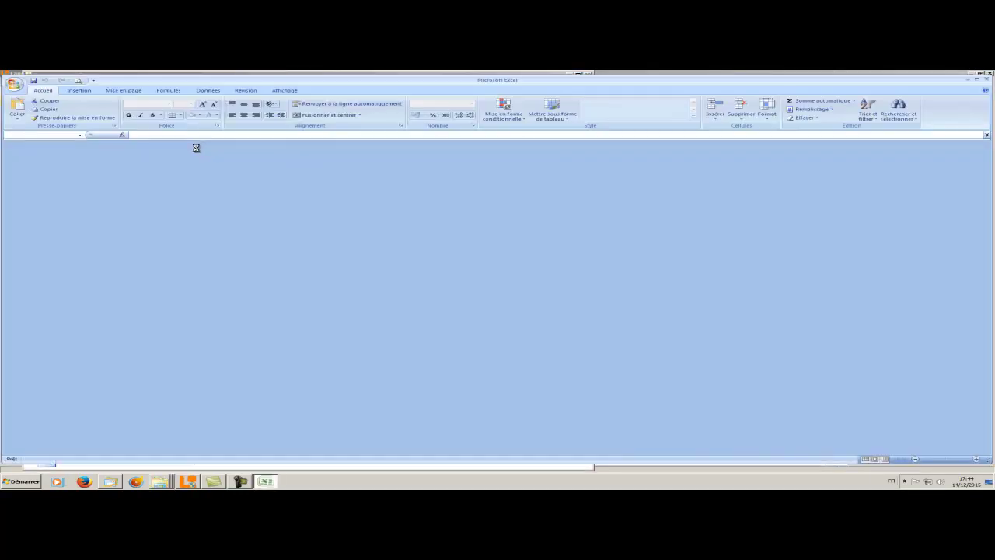
{"action": "left_click_drag", "start_coordinate": [74, 149], "coordinate": [741, 150]}
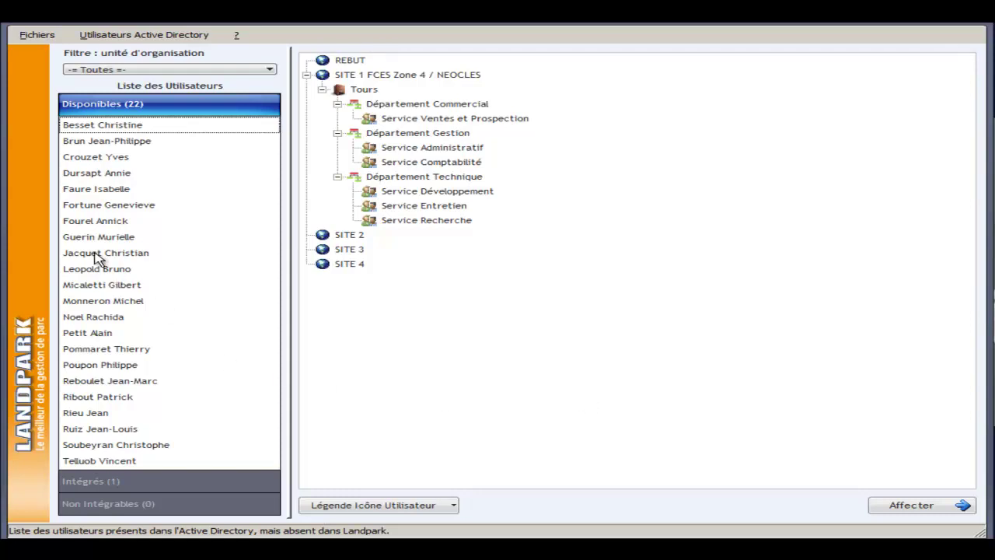
Step: In the Active Directory import tool, view the details of the seventh available user and close them
{"action": "left_click", "coordinate": [85, 224]}
{"action": "double_click", "coordinate": [88, 223]}
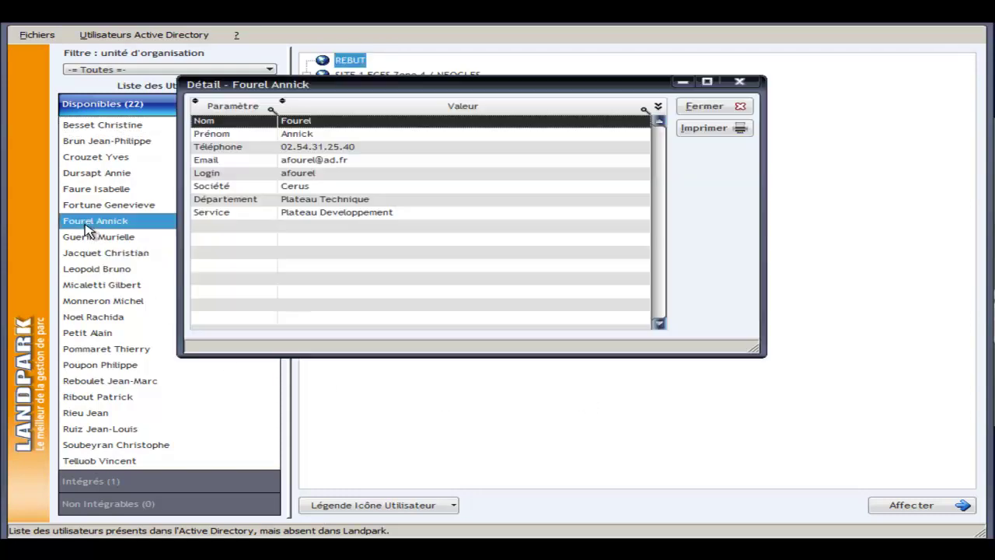
{"action": "left_click", "coordinate": [735, 117]}
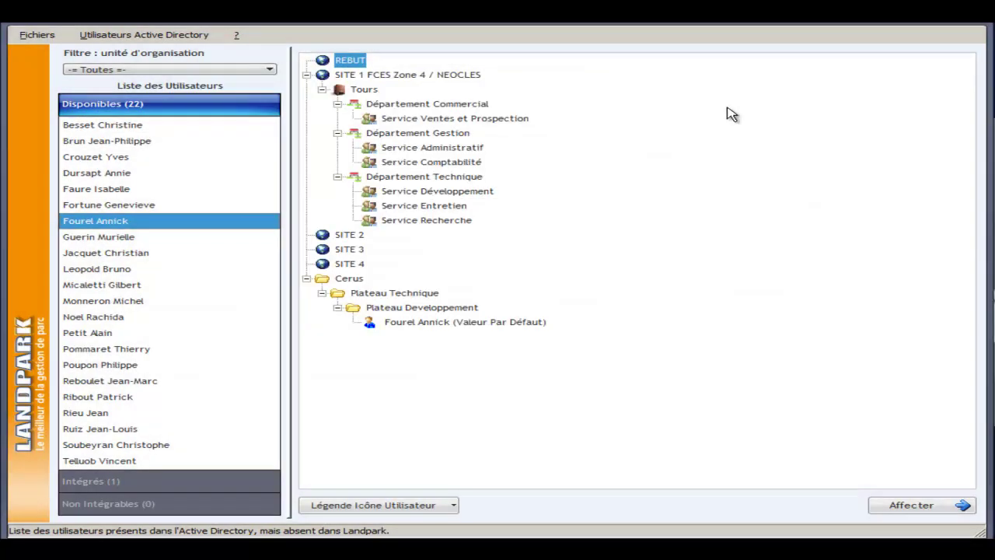
Step: Place the selected Active Directory user under Service Recherche of Département Technique and assign the user to Landpark
{"action": "left_click", "coordinate": [513, 328]}
{"action": "left_click_drag", "start_coordinate": [509, 329], "coordinate": [449, 232]}
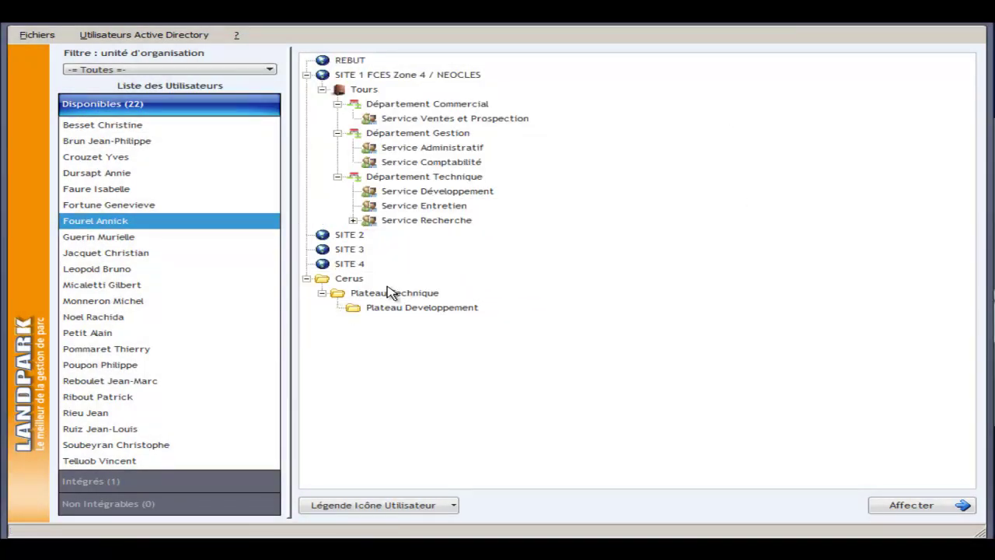
{"action": "left_click", "coordinate": [881, 511]}
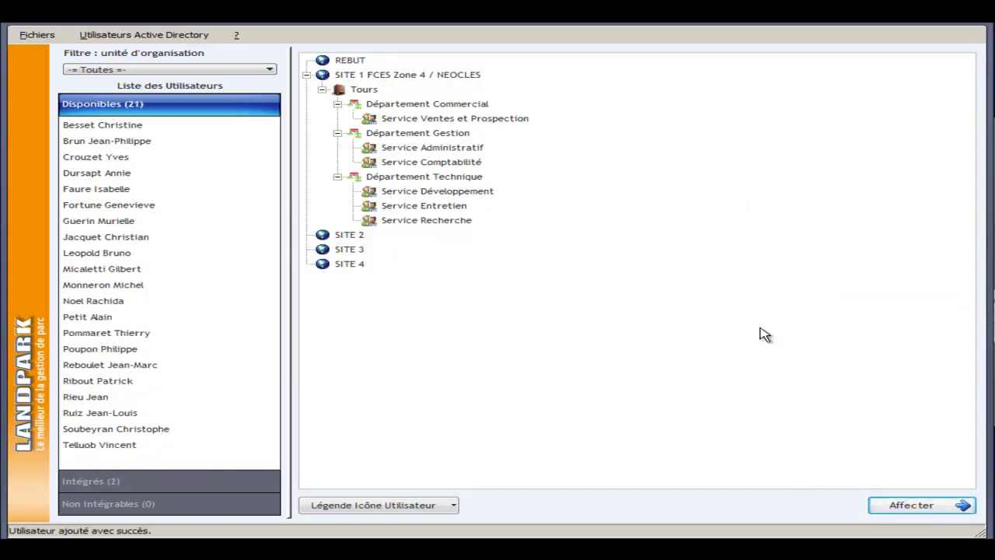
Step: Show the integrated Active Directory users and select each one to check its place in the organisation tree
{"action": "left_click", "coordinate": [93, 481]}
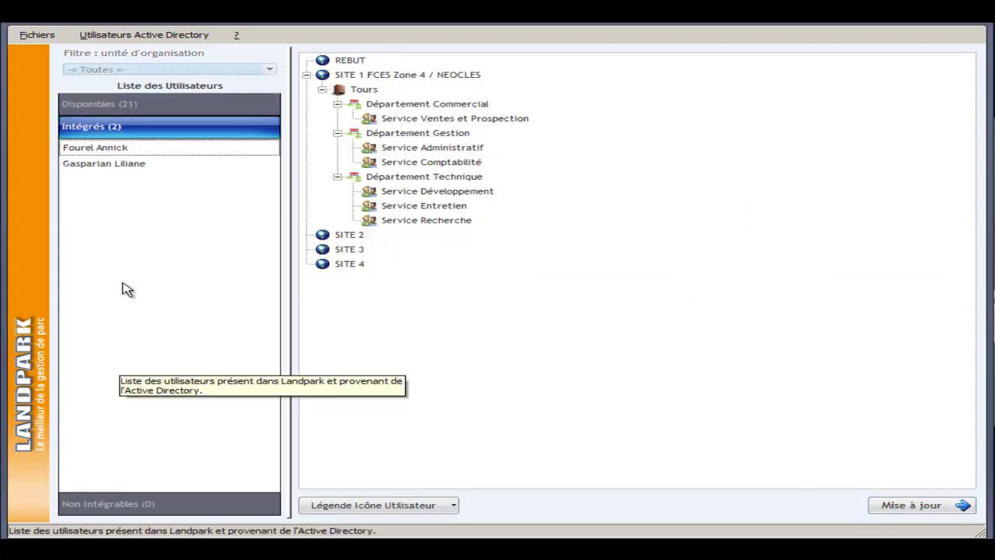
{"action": "left_click", "coordinate": [123, 166]}
{"action": "left_click", "coordinate": [123, 149]}
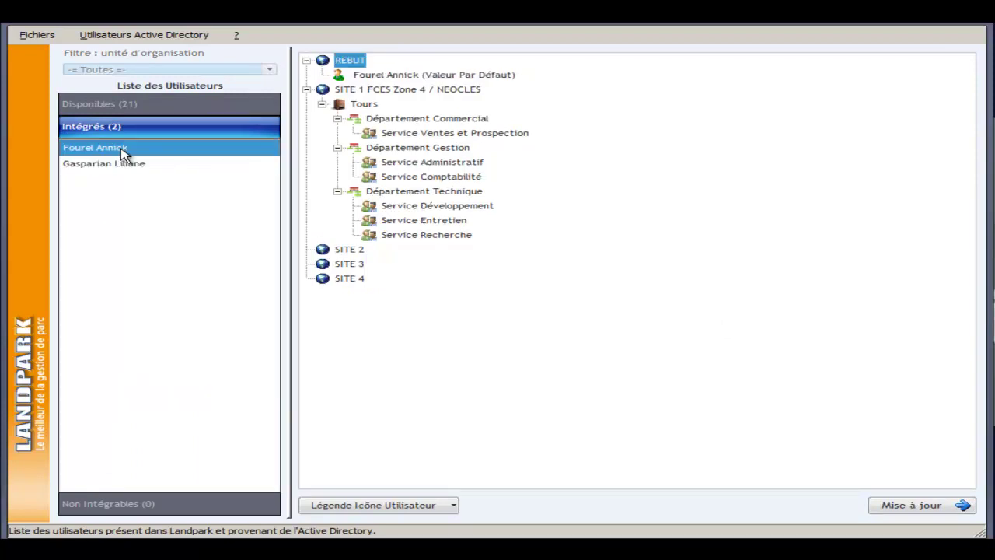
Step: Open the Active Directory user movement history and look through the entries for technicians and Technico Commercial users
{"action": "left_click", "coordinate": [117, 35]}
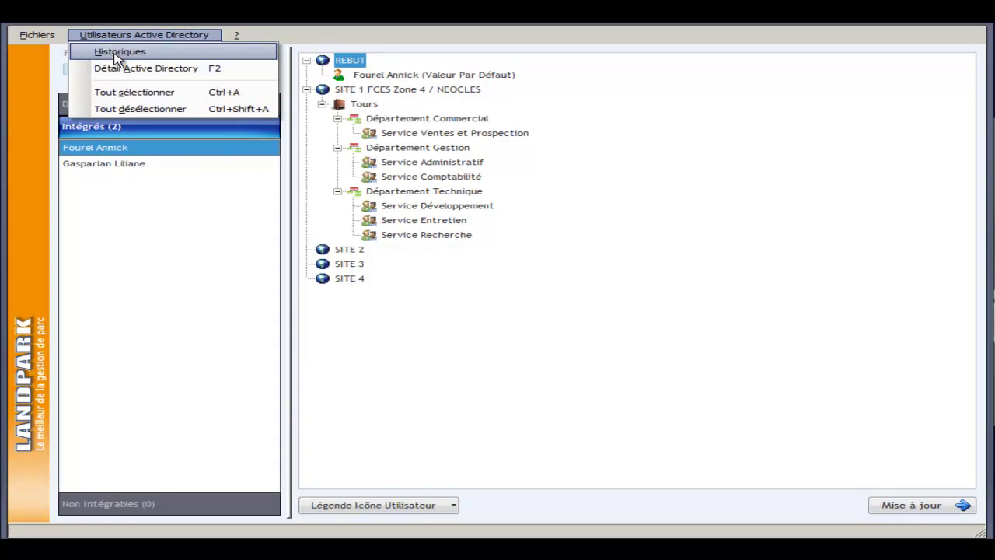
{"action": "left_click", "coordinate": [116, 52]}
{"action": "left_click", "coordinate": [253, 332]}
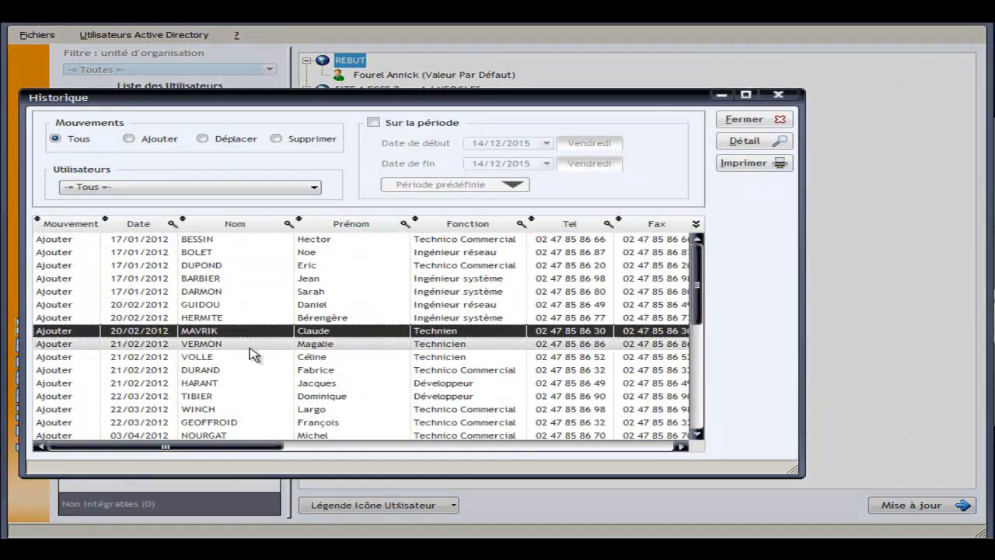
{"action": "left_click", "coordinate": [250, 370]}
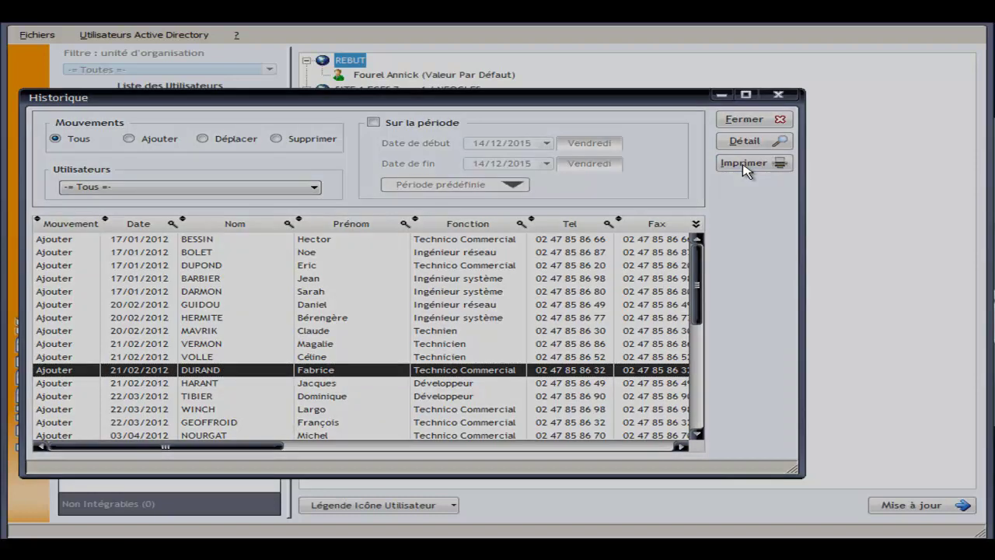
Step: Preview the printable Active Directory movement history report and examine the full width of its first page
{"action": "left_click", "coordinate": [745, 165]}
{"action": "left_click_drag", "start_coordinate": [818, 497], "coordinate": [890, 482]}
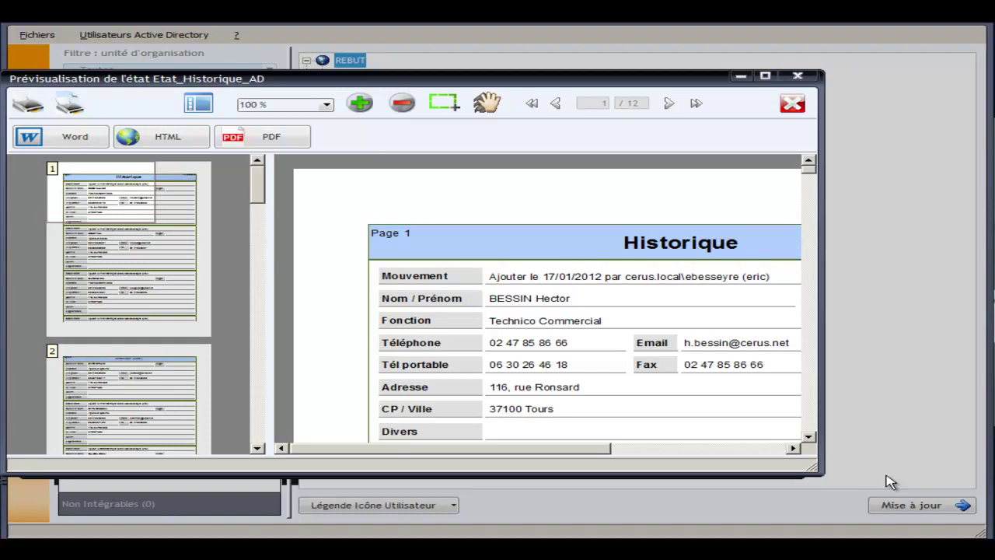
{"action": "left_click_drag", "start_coordinate": [528, 451], "coordinate": [720, 451]}
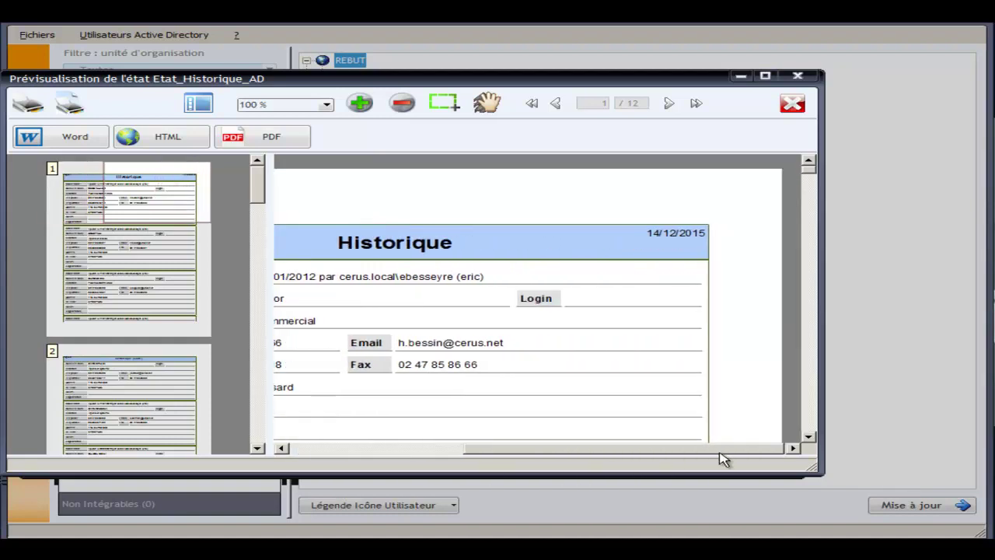
{"action": "left_click", "coordinate": [134, 425]}
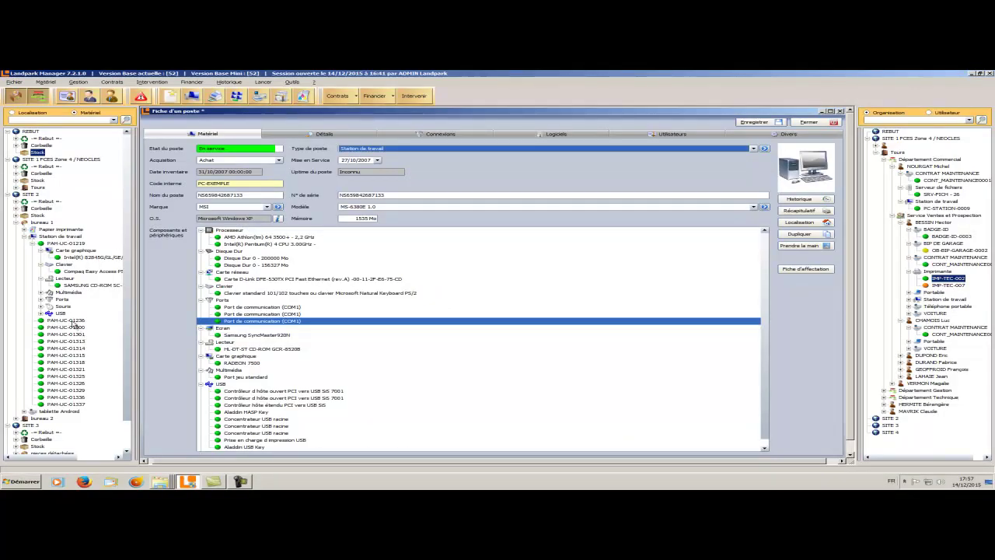
Step: Move workstation PAH-UC-01236 from bureau 1 of SITE 2 to the SITE 1 stock, keeping its existing user links
{"action": "left_click", "coordinate": [66, 319]}
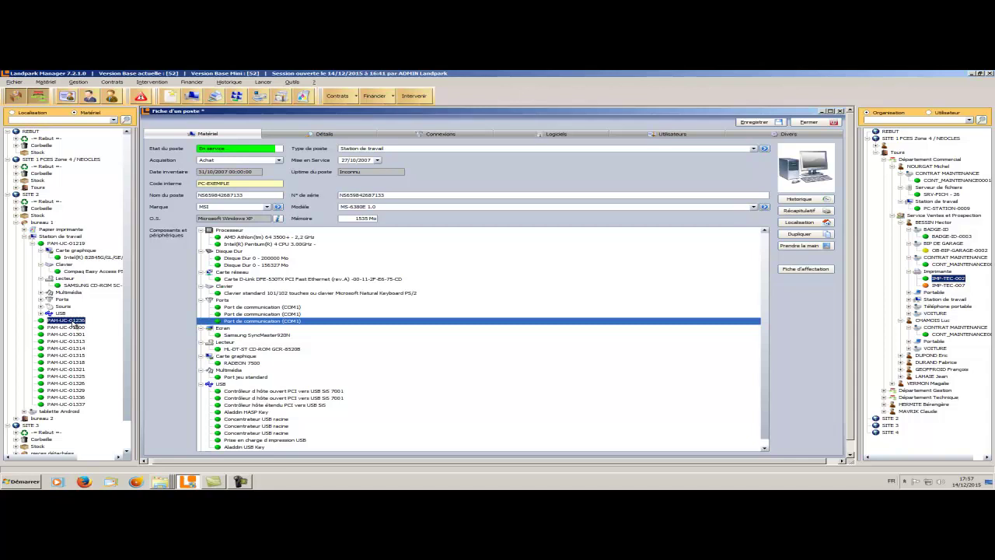
{"action": "double_click", "coordinate": [39, 181]}
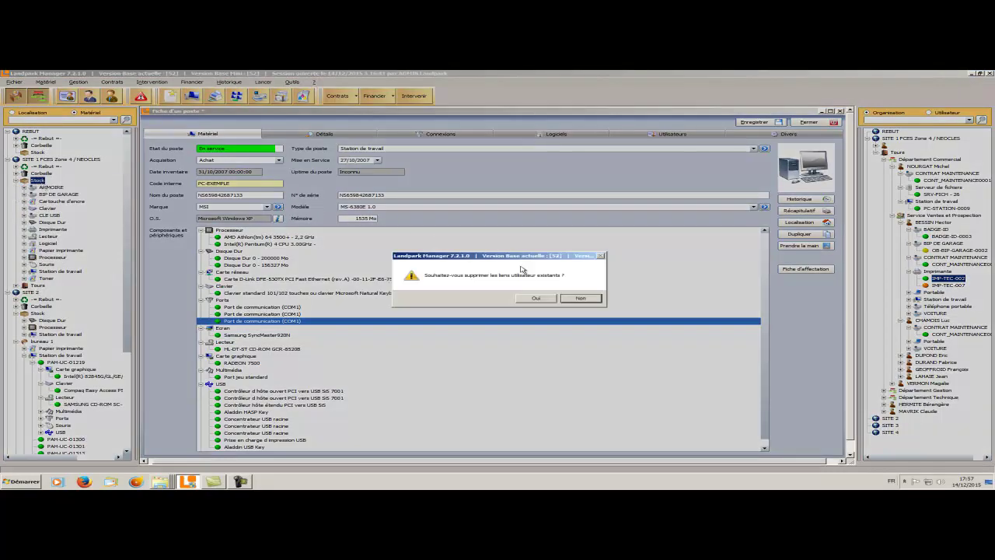
{"action": "left_click", "coordinate": [579, 299]}
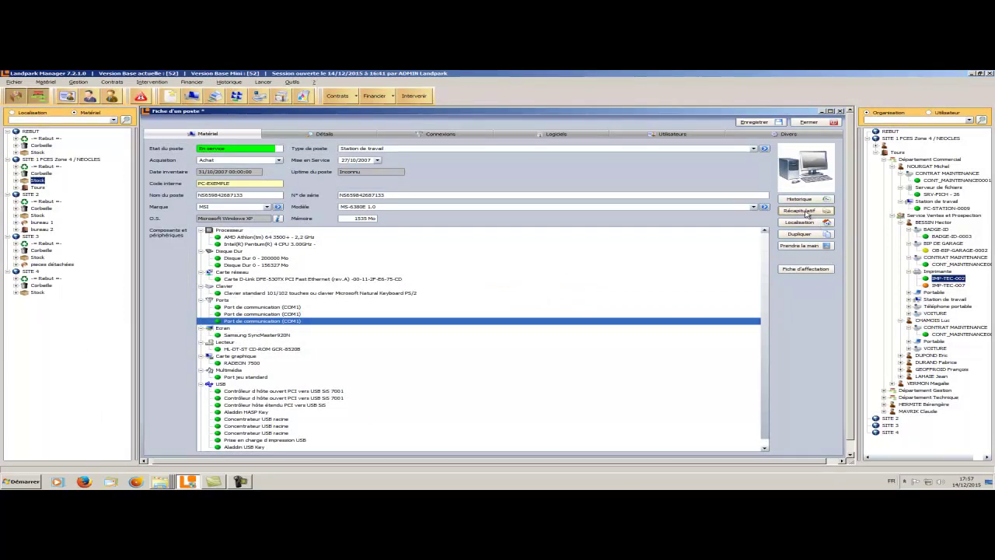
Step: Review PC-EXEMPLE's movement history, examining the origin and destination of the 04/06/2008 entry, and close the history
{"action": "left_click", "coordinate": [804, 199]}
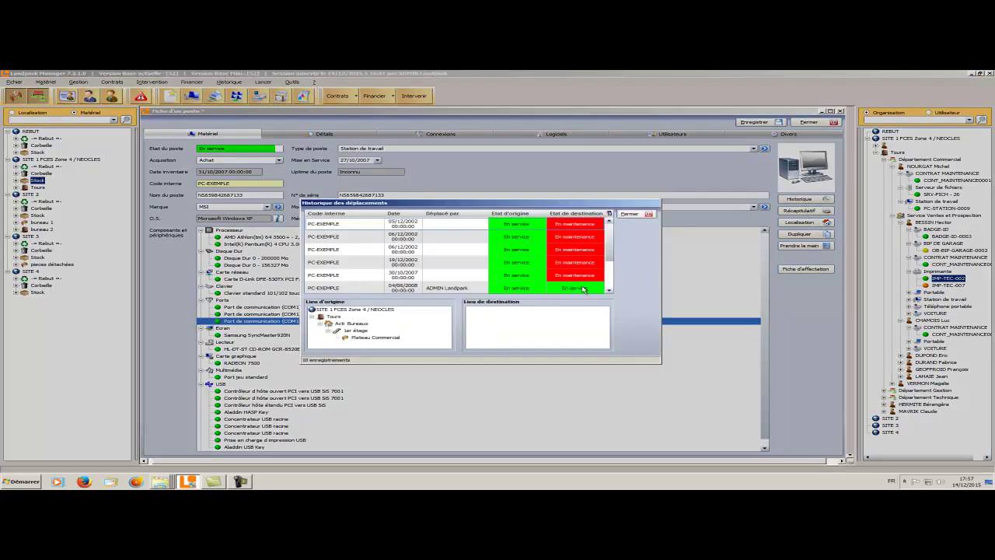
{"action": "left_click", "coordinate": [449, 288]}
{"action": "left_click", "coordinate": [525, 325]}
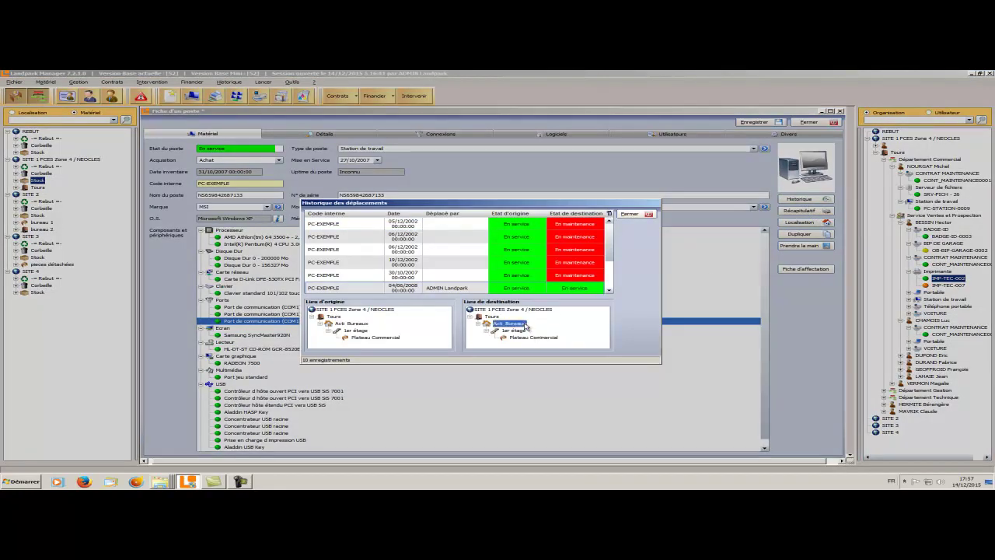
{"action": "left_click", "coordinate": [527, 339]}
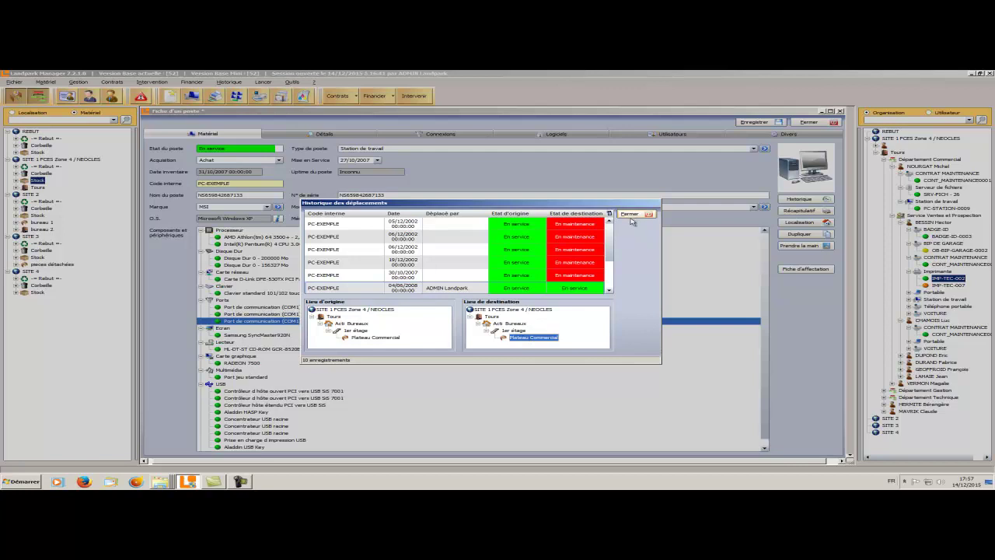
{"action": "left_click", "coordinate": [630, 215]}
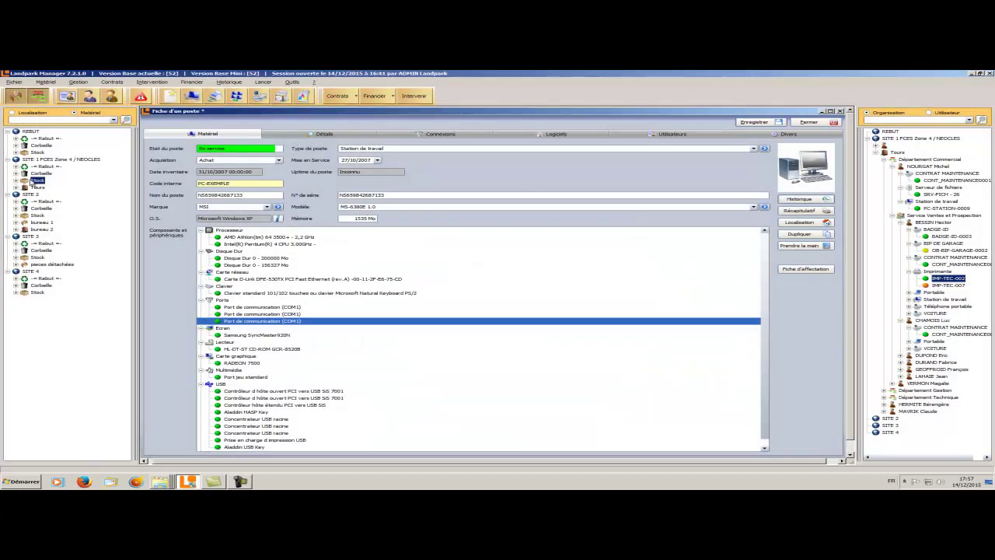
Step: Start a global equipment move from Plateau Commercial on the 1er étage of Acti Bureaux in Tours, SITE 1
{"action": "left_click", "coordinate": [16, 187]}
{"action": "left_click", "coordinate": [24, 194]}
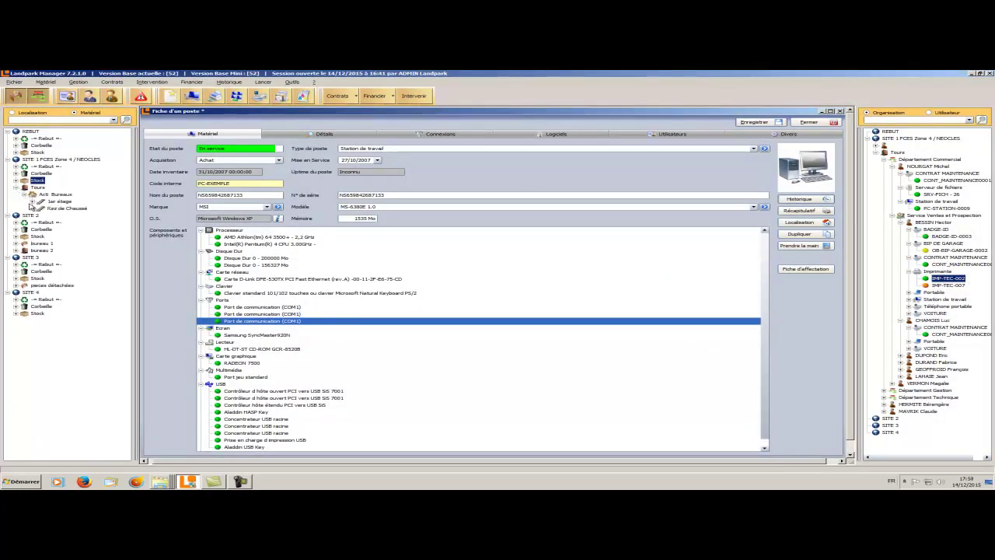
{"action": "left_click", "coordinate": [32, 201]}
{"action": "right_click", "coordinate": [71, 209]}
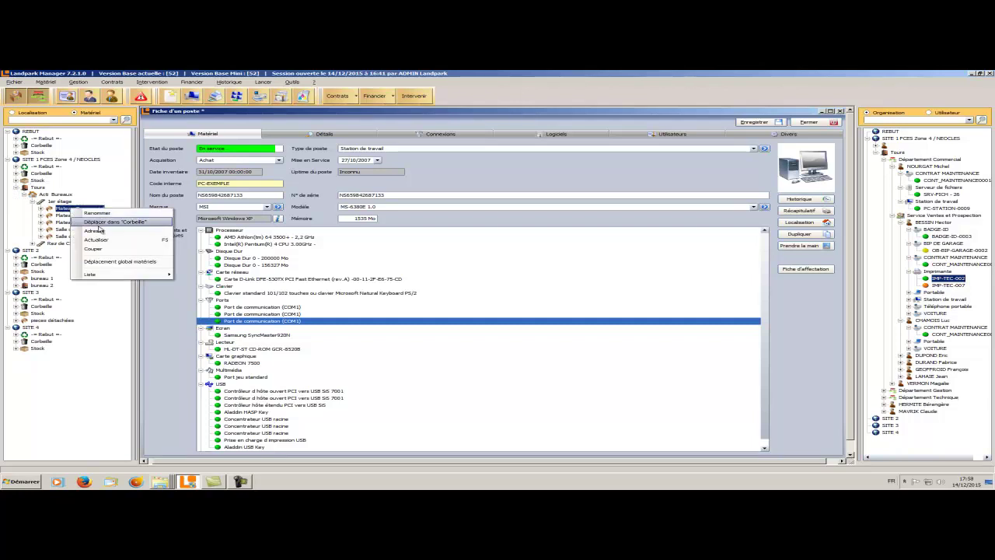
{"action": "left_click", "coordinate": [111, 262]}
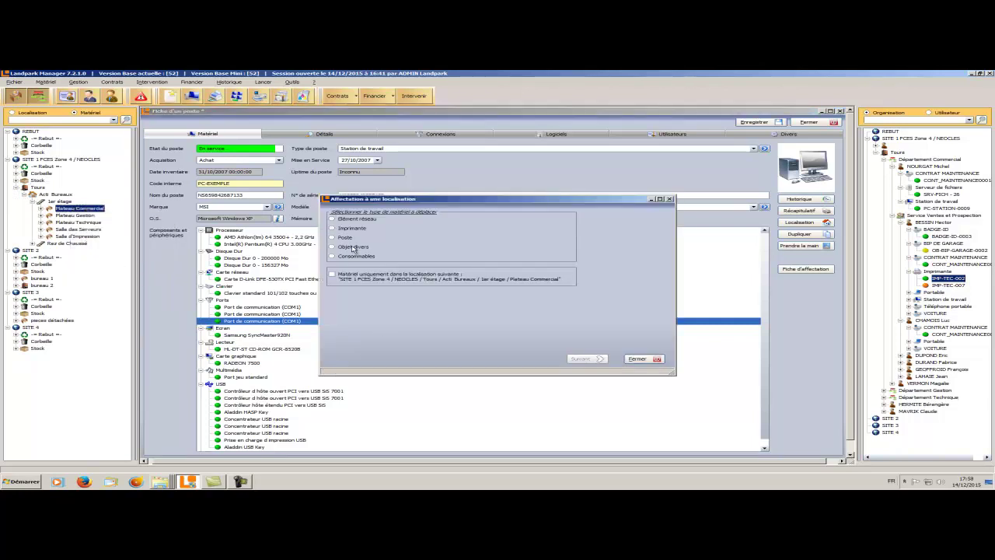
Step: Choose Poste as the equipment type and reassign PC-VENT - 12 and PC-VENT - 13 to bureau 1 of SITE 2
{"action": "left_click", "coordinate": [335, 239]}
{"action": "left_click", "coordinate": [580, 359]}
{"action": "left_click_drag", "start_coordinate": [355, 245], "coordinate": [350, 240]}
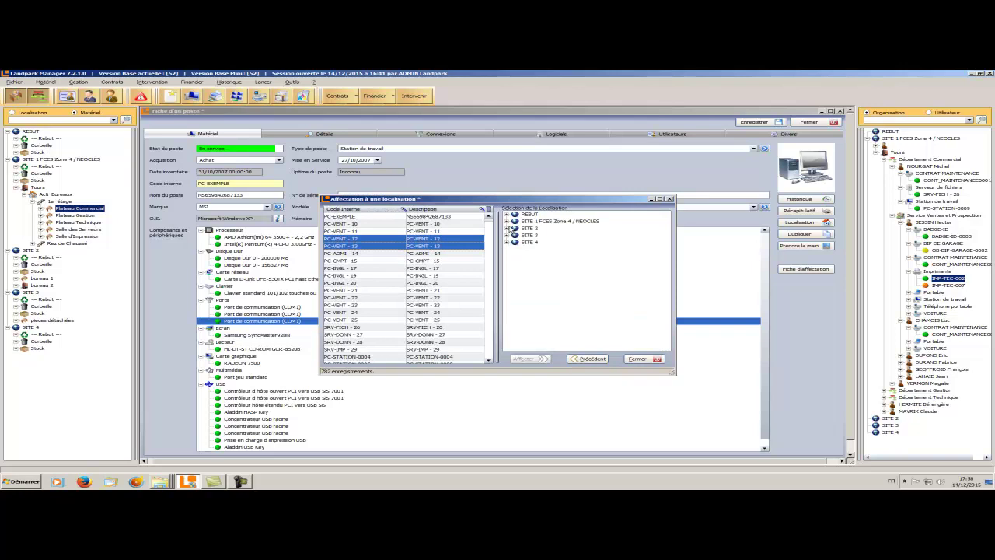
{"action": "left_click", "coordinate": [507, 228]}
{"action": "left_click", "coordinate": [539, 242]}
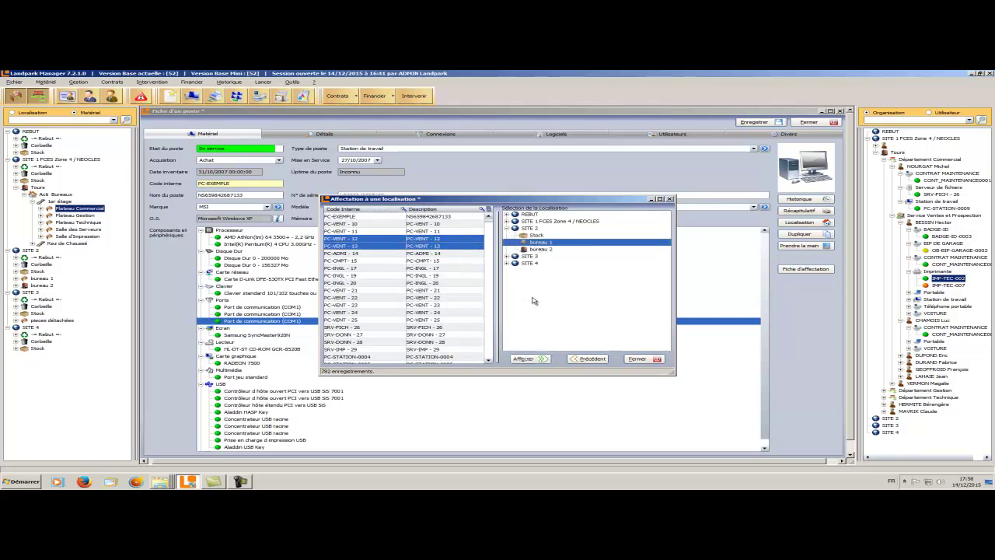
{"action": "left_click", "coordinate": [531, 359]}
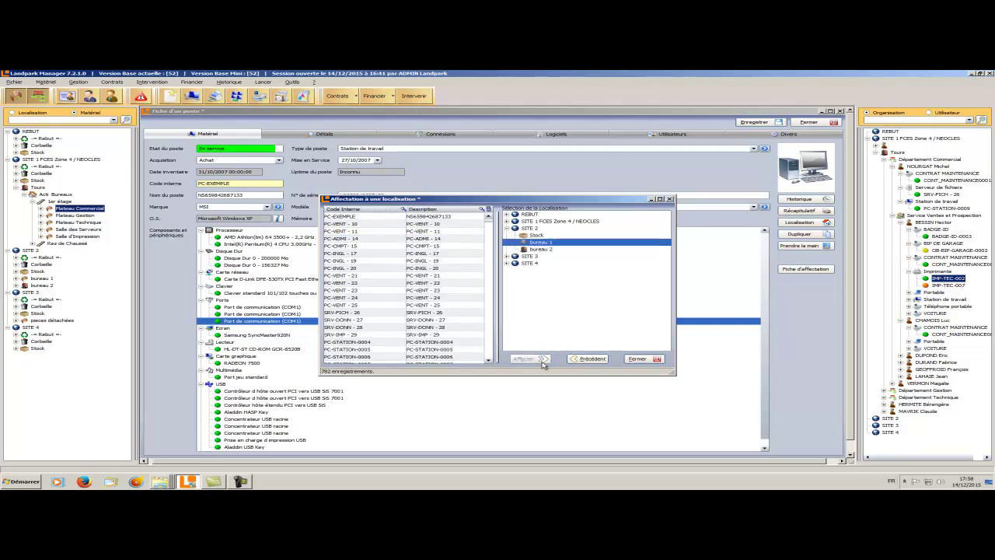
{"action": "left_click", "coordinate": [641, 359]}
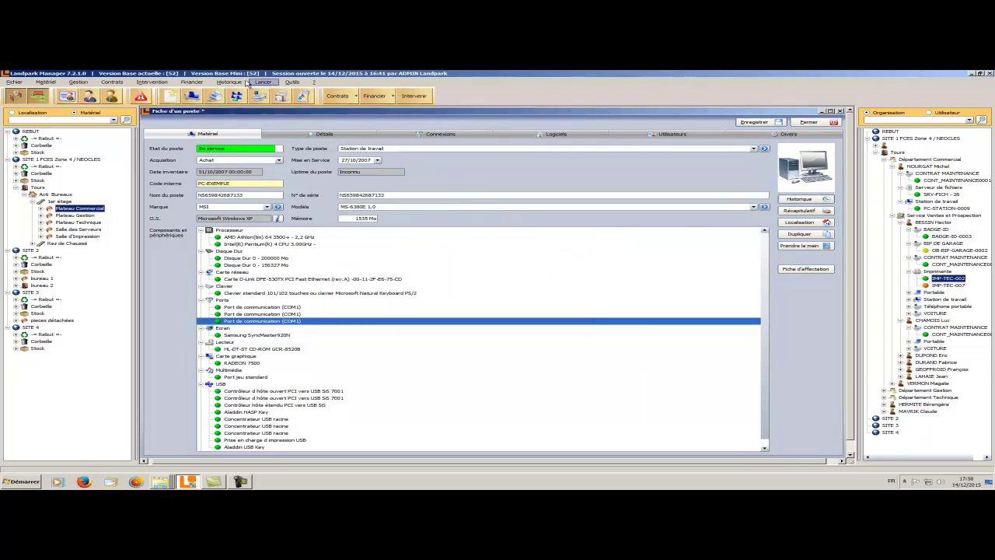
Step: Open the history of all equipment movements and examine the origin and destination of the PC-VENT - 12 entry
{"action": "left_click", "coordinate": [230, 82]}
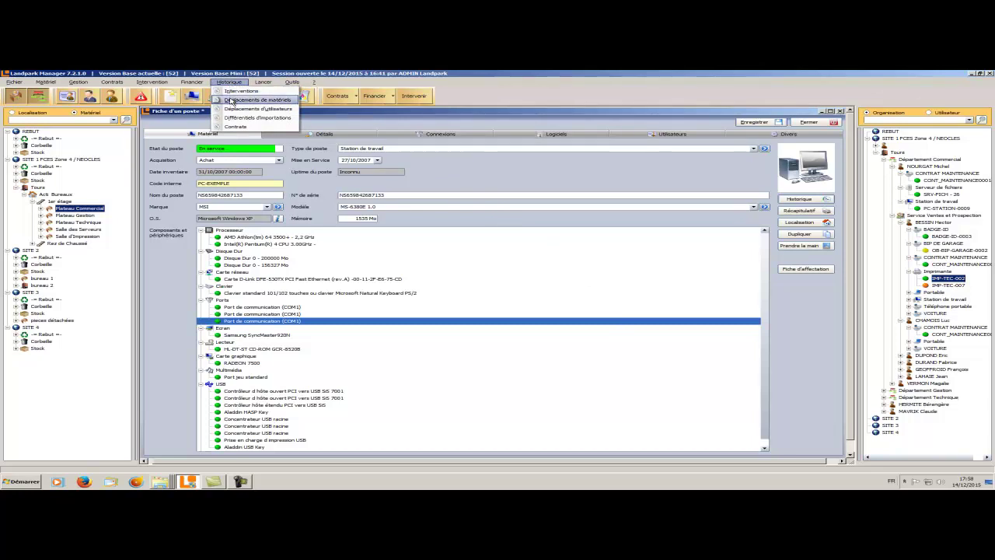
{"action": "left_click", "coordinate": [231, 100]}
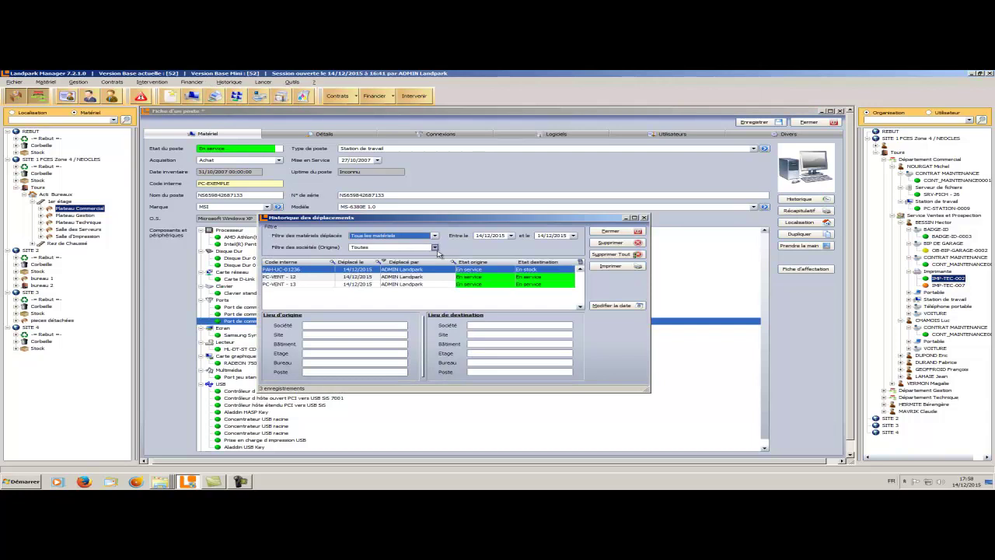
{"action": "left_click", "coordinate": [433, 276]}
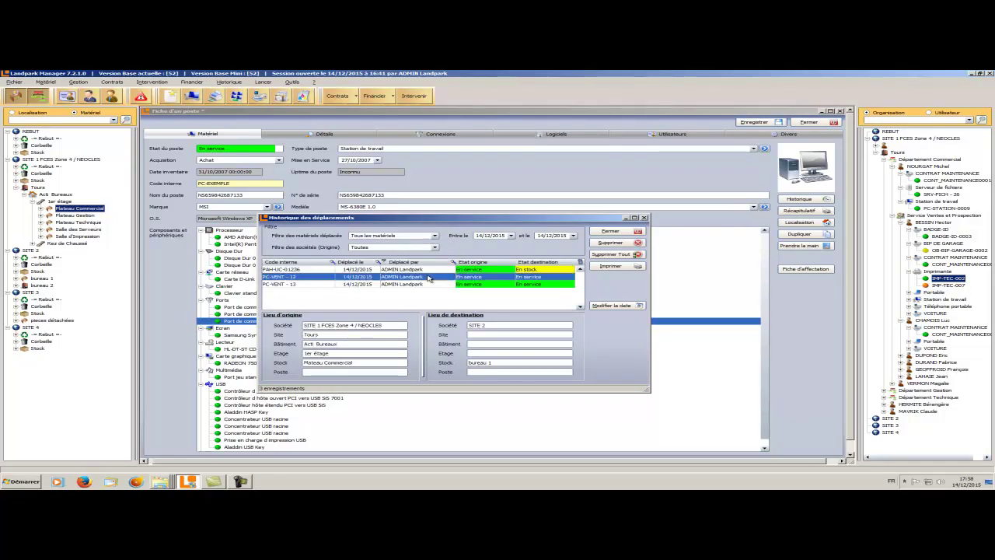
Step: Examine the PC-VENT - 13 movement and the history's filter choices for equipment type and origin company, and close the history
{"action": "left_click", "coordinate": [427, 284]}
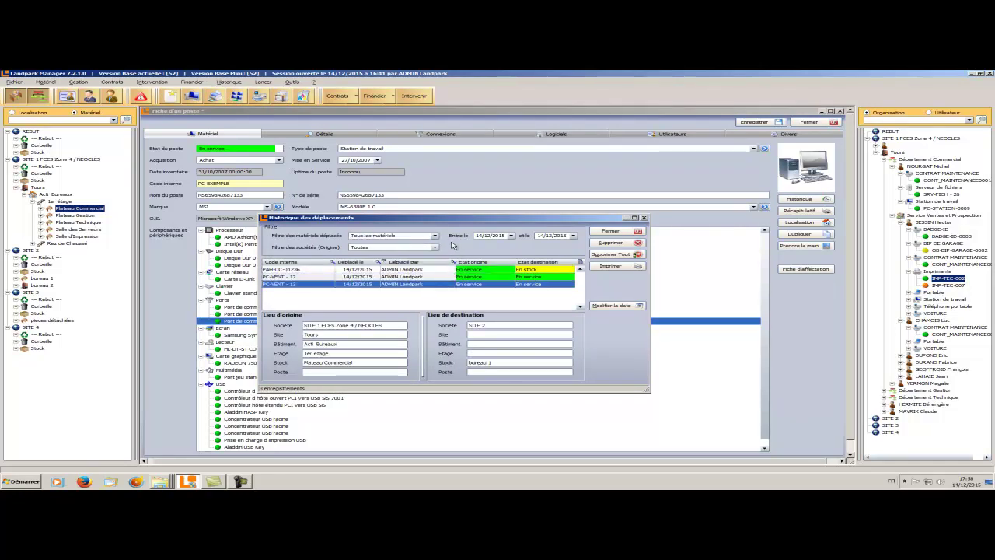
{"action": "left_click", "coordinate": [434, 236]}
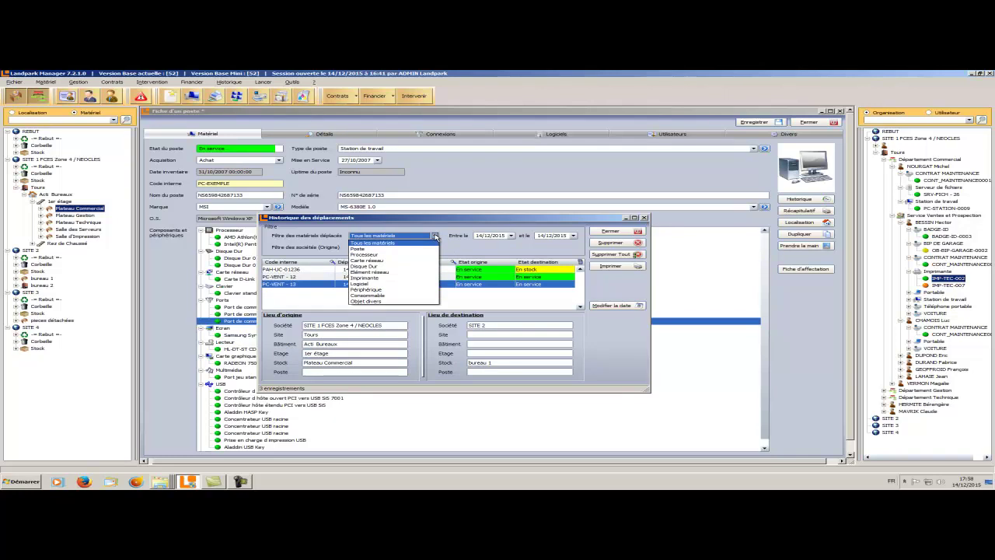
{"action": "left_click", "coordinate": [434, 236]}
{"action": "left_click", "coordinate": [435, 247]}
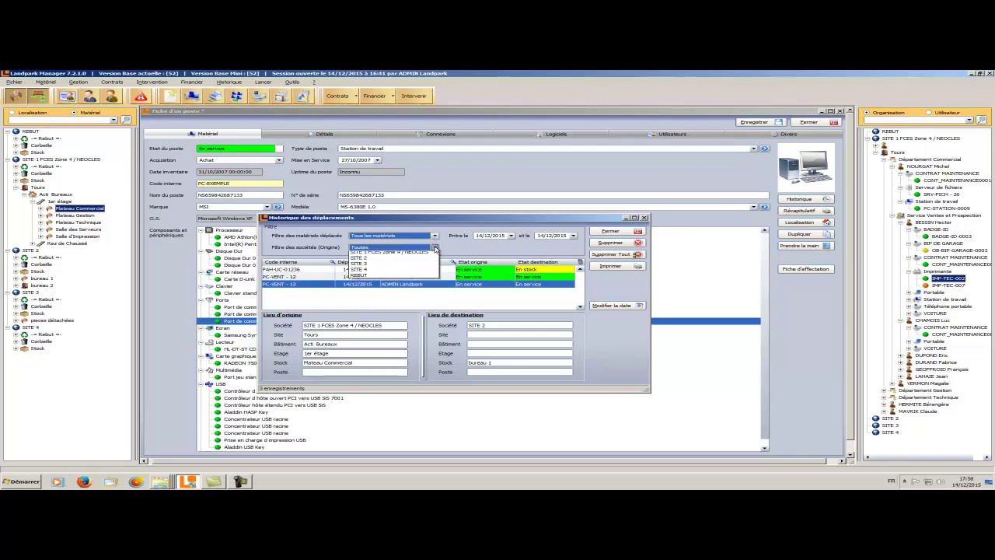
{"action": "left_click", "coordinate": [436, 247]}
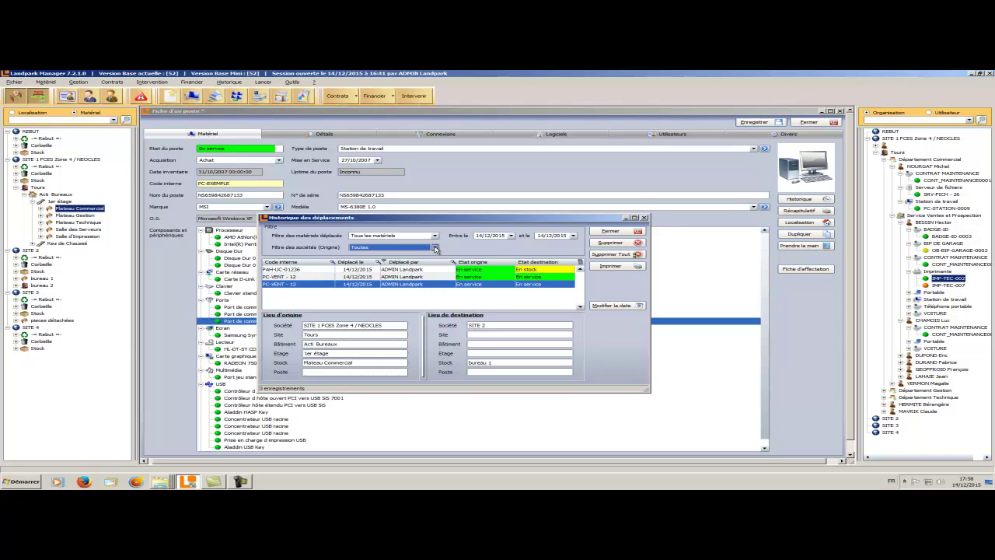
{"action": "key", "text": "Escape"}
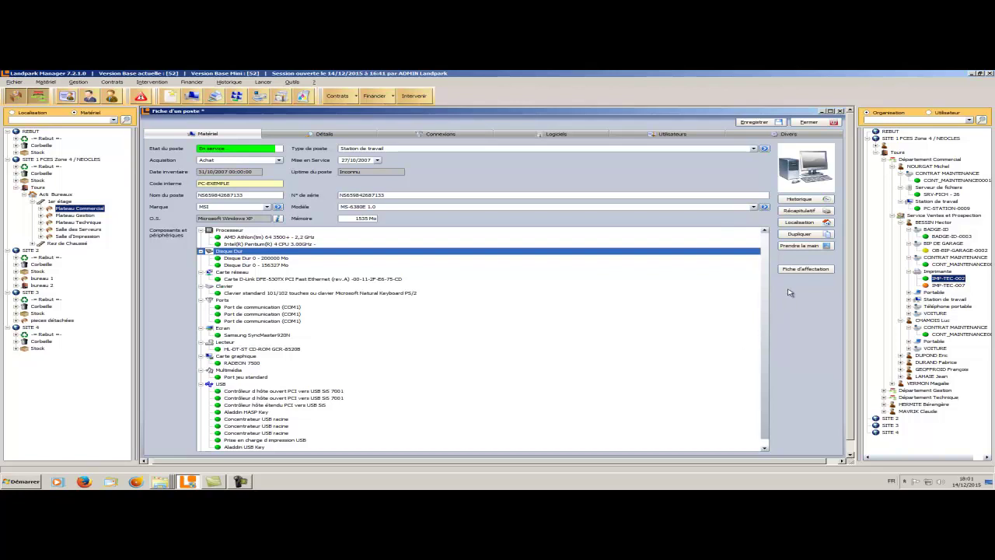
Step: Generate a preview of PC-EXEMPLE's summary report with all data categories selected
{"action": "left_click", "coordinate": [804, 213]}
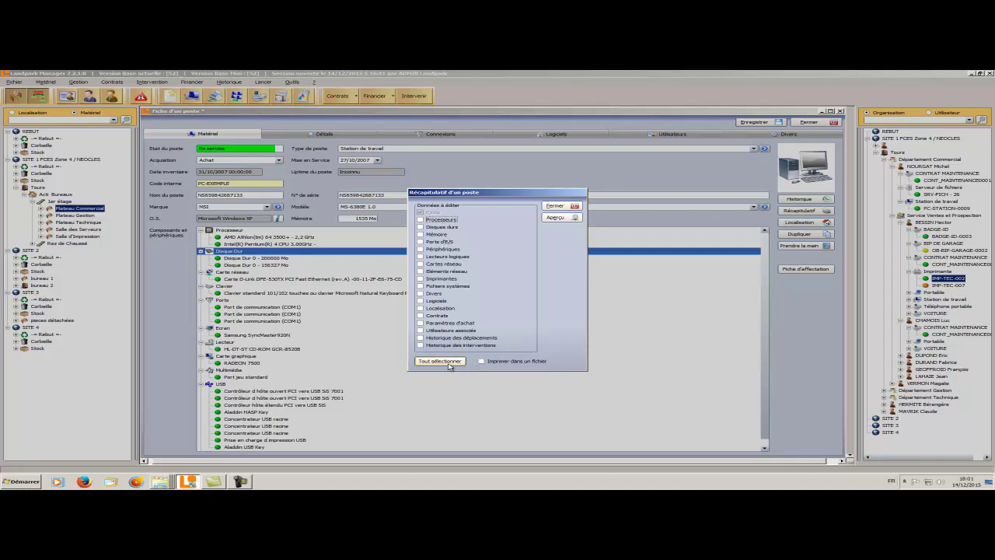
{"action": "left_click", "coordinate": [440, 362]}
{"action": "left_click", "coordinate": [562, 221]}
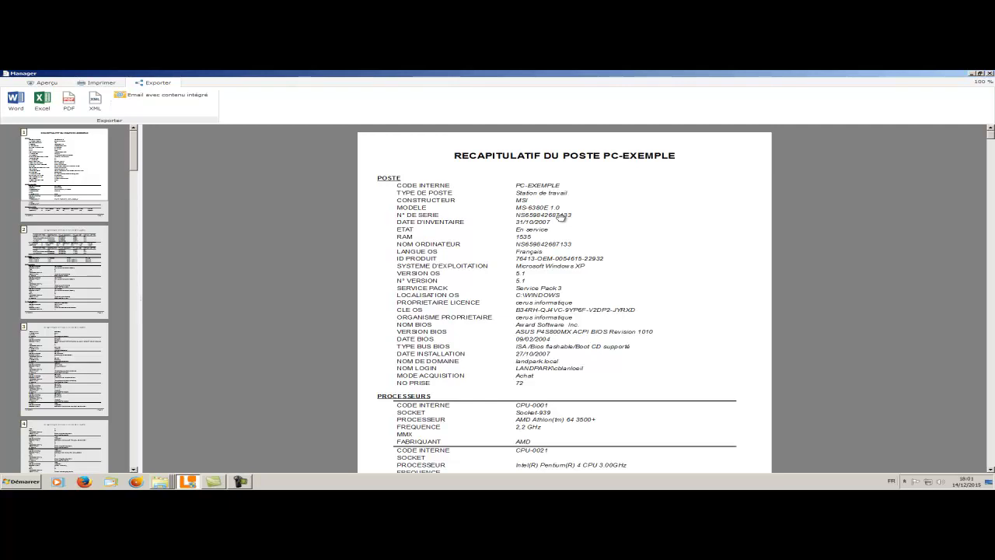
Step: Review the closing pages of PC-EXEMPLE's summary, including interventions, movements, users, purchase, contracts and software, and examine the print and export options
{"action": "key", "text": "ctrl+End"}
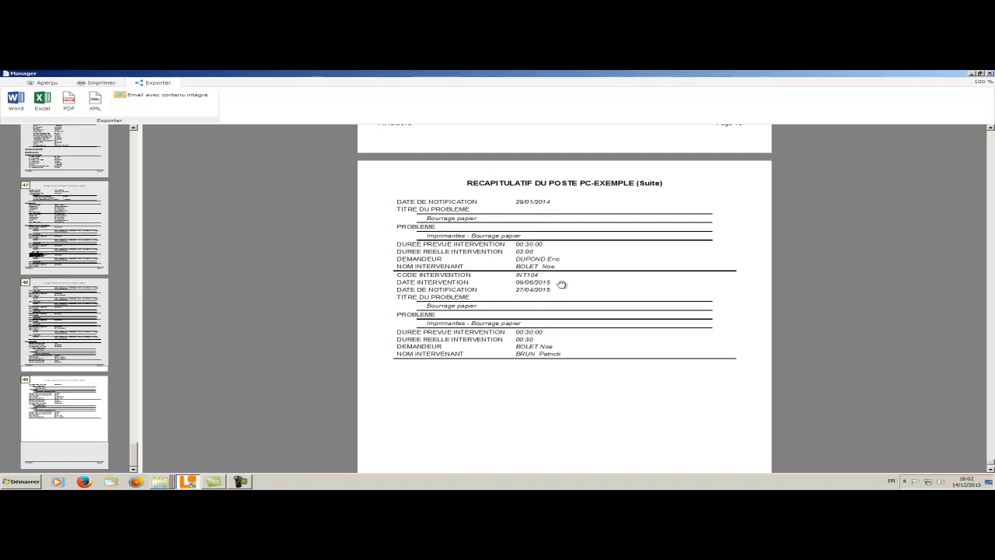
{"action": "scroll", "coordinate": [561, 284], "scroll_direction": "up", "scroll_amount": 5}
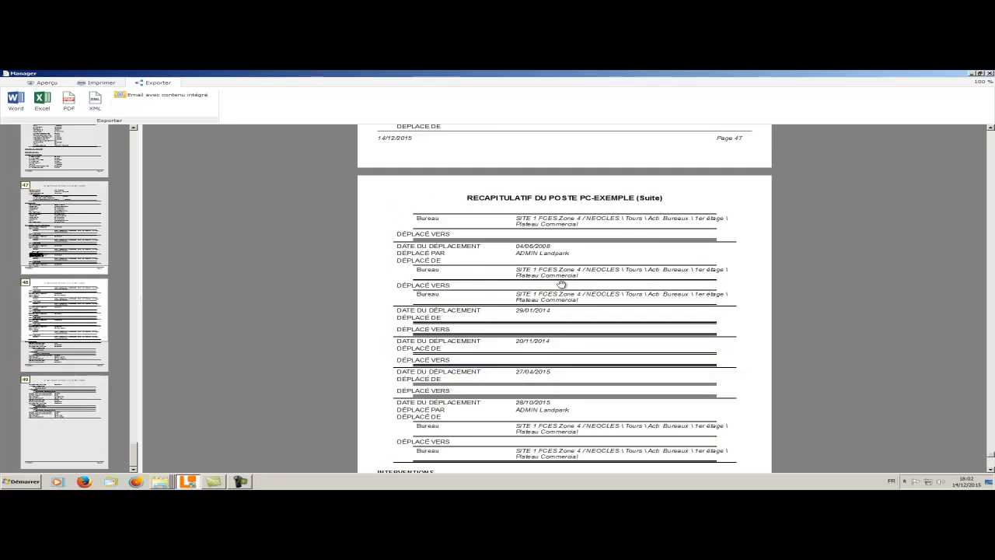
{"action": "scroll", "coordinate": [606, 258], "scroll_direction": "up", "scroll_amount": 5}
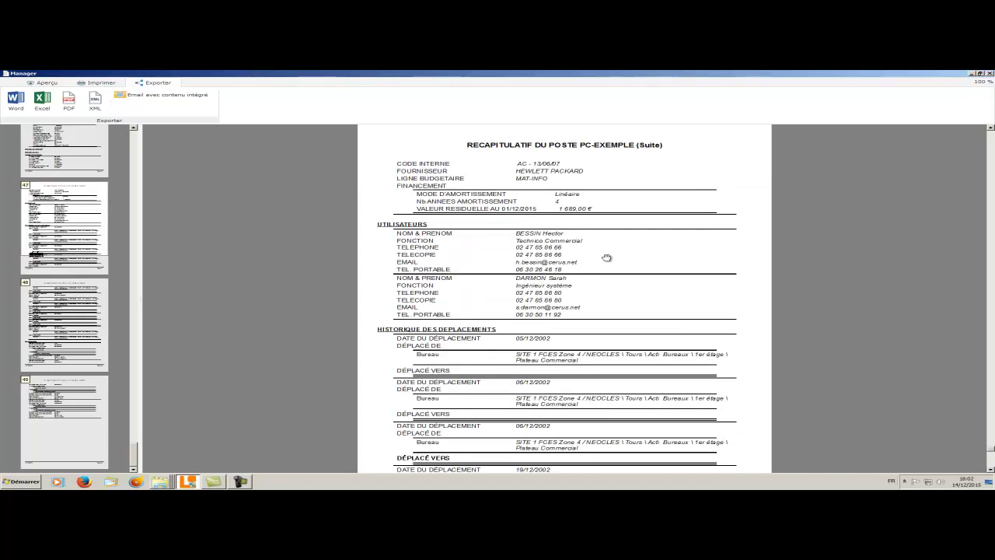
{"action": "scroll", "coordinate": [606, 257], "scroll_direction": "up", "scroll_amount": 3}
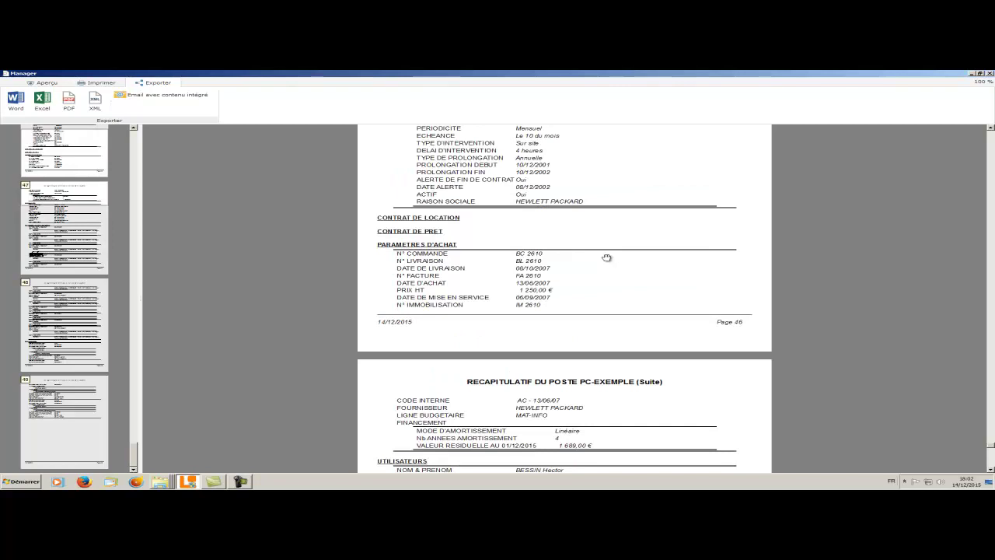
{"action": "scroll", "coordinate": [606, 257], "scroll_direction": "up", "scroll_amount": 3}
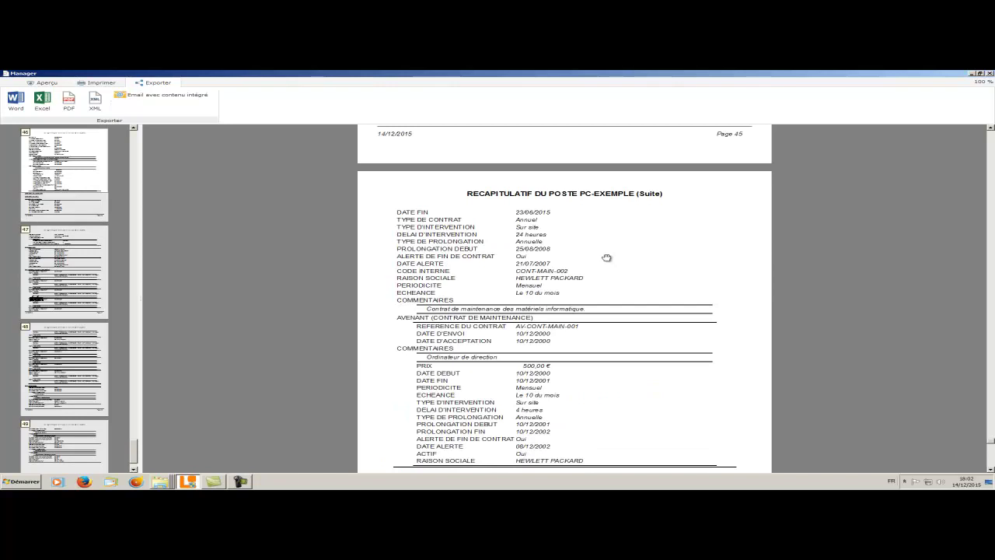
{"action": "scroll", "coordinate": [607, 257], "scroll_direction": "up", "scroll_amount": 3}
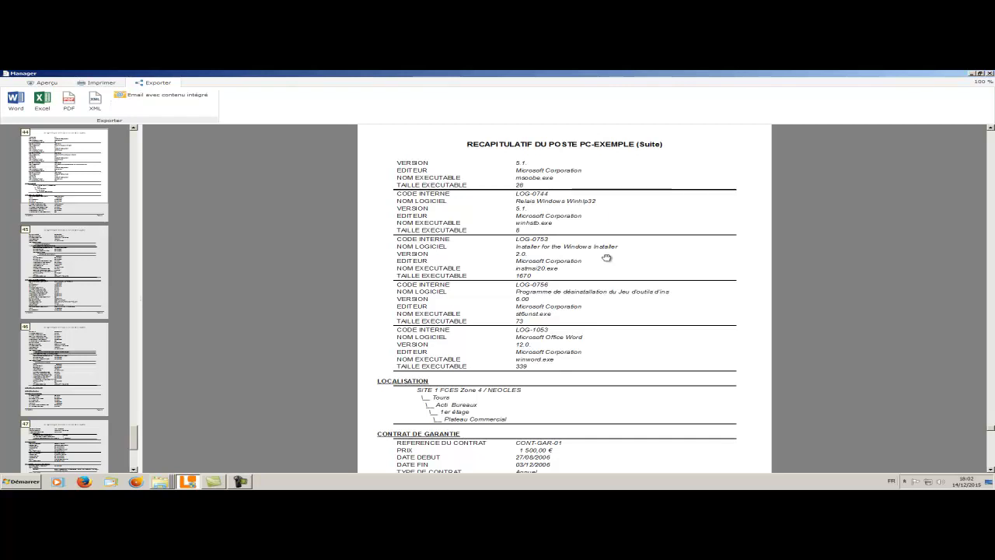
{"action": "scroll", "coordinate": [606, 258], "scroll_direction": "up", "scroll_amount": 2}
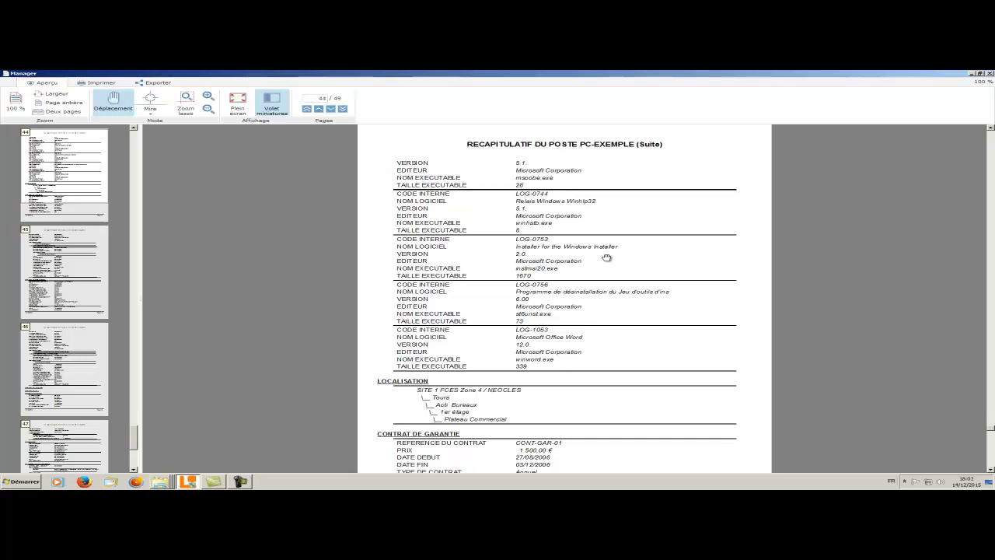
{"action": "left_click", "coordinate": [110, 85]}
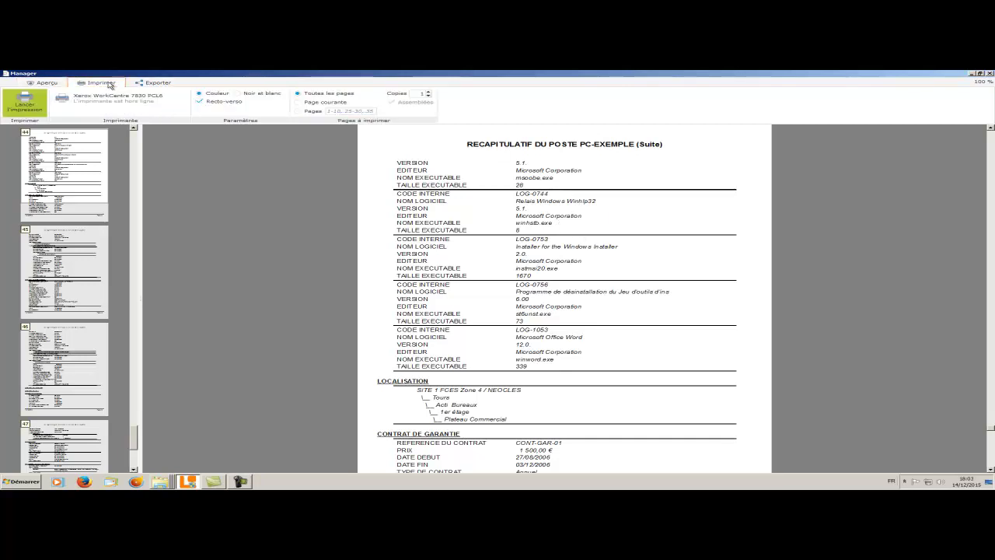
{"action": "left_click", "coordinate": [150, 83]}
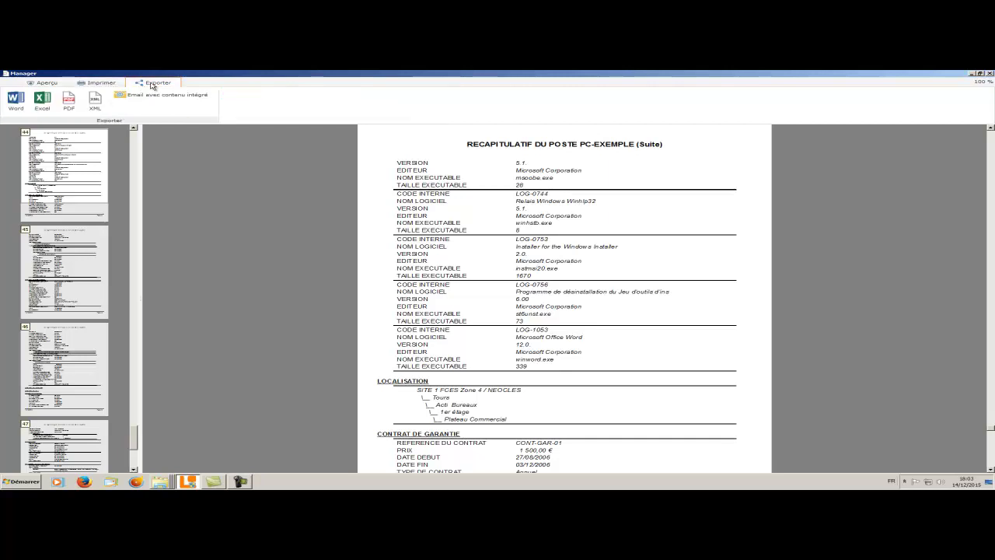
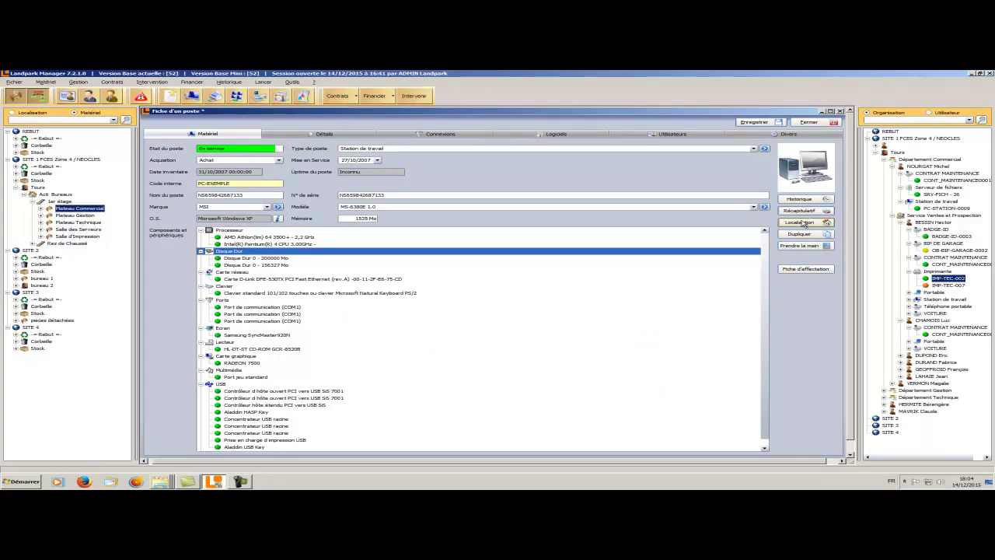
Step: Locate PC-EXEMPLE and generate the internal codes for two duplicates of it, with its software and contracts copied
{"action": "left_click", "coordinate": [801, 222]}
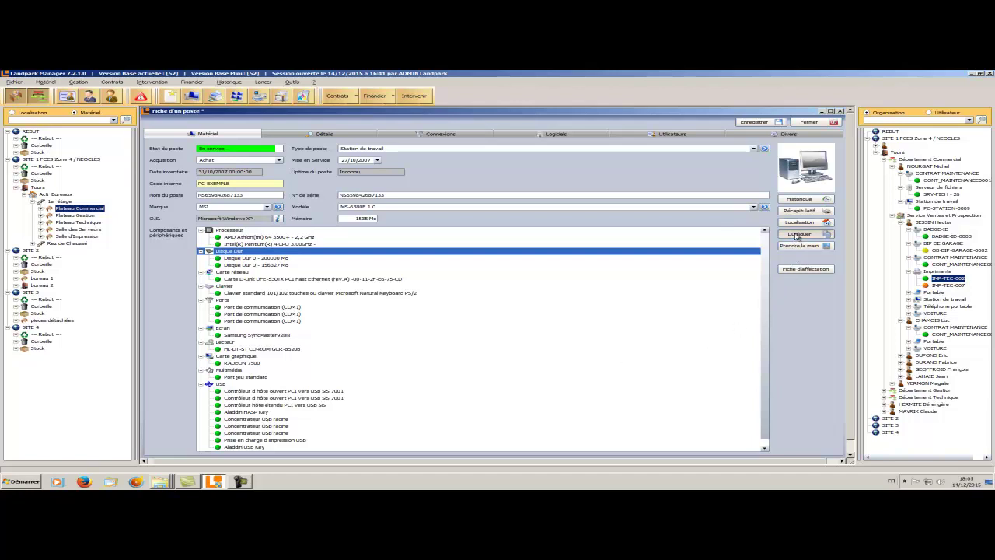
{"action": "left_click", "coordinate": [799, 233]}
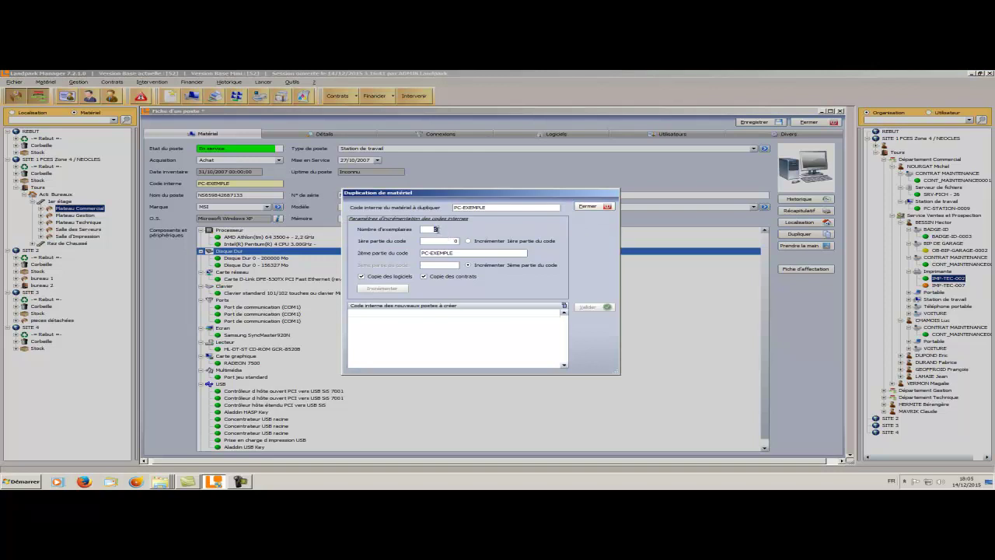
{"action": "type", "text": "3"}
{"action": "left_click", "coordinate": [457, 253]}
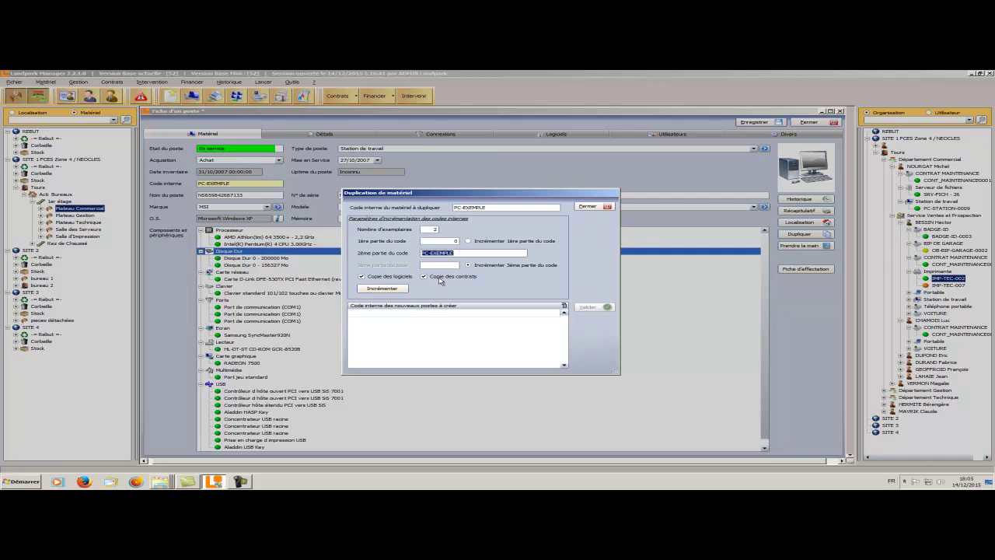
{"action": "left_click", "coordinate": [361, 277]}
{"action": "left_click", "coordinate": [361, 277]}
{"action": "left_click", "coordinate": [425, 278]}
{"action": "left_click", "coordinate": [424, 277]}
{"action": "left_click", "coordinate": [396, 289]}
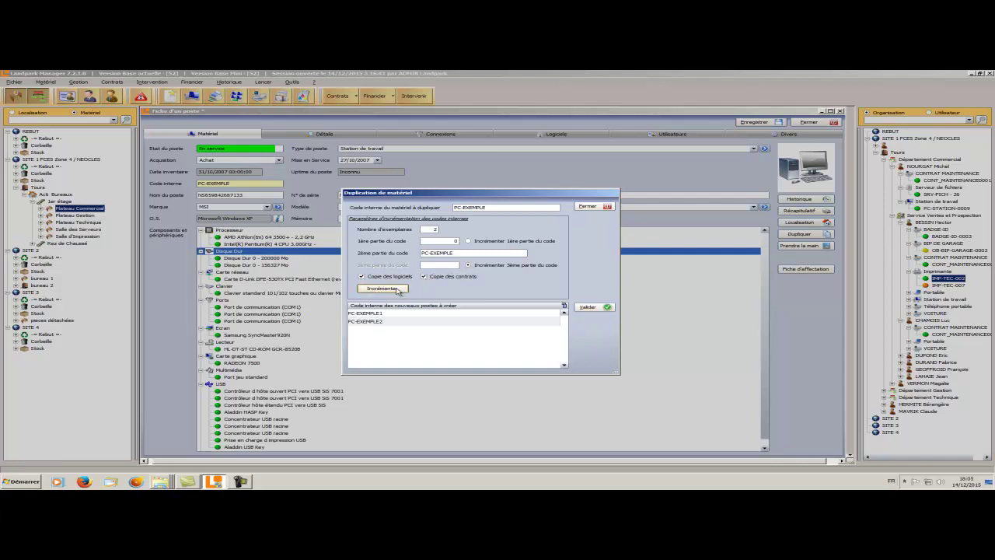
Step: Check the new codes PC-EXEMPLE1 and PC-EXEMPLE2 and validate the duplication
{"action": "left_click", "coordinate": [388, 315]}
{"action": "left_click", "coordinate": [391, 321]}
{"action": "left_click", "coordinate": [594, 308]}
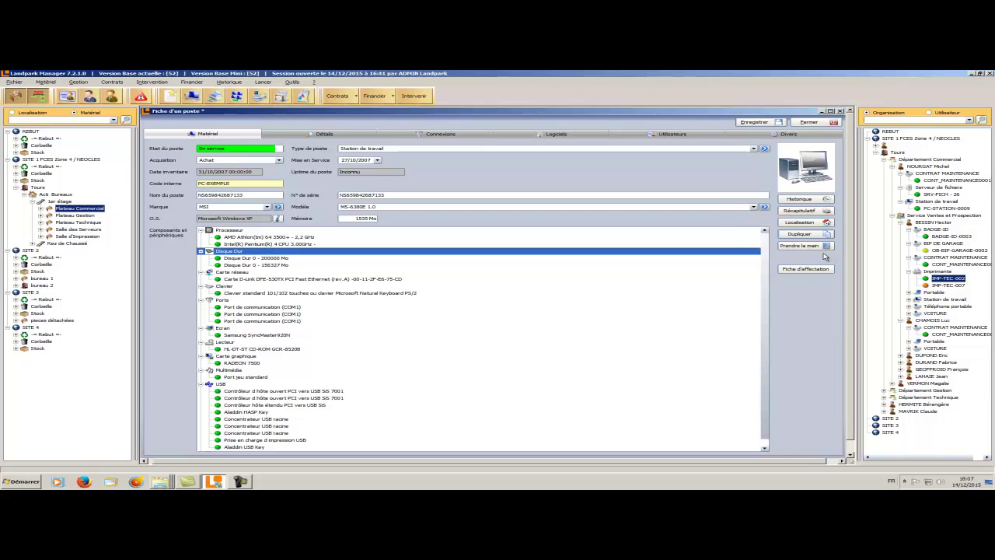
Step: Preview PC-EXEMPLE's assignment sheet, examine its equipment details and the holder's signature section, and close the preview
{"action": "left_click", "coordinate": [820, 268]}
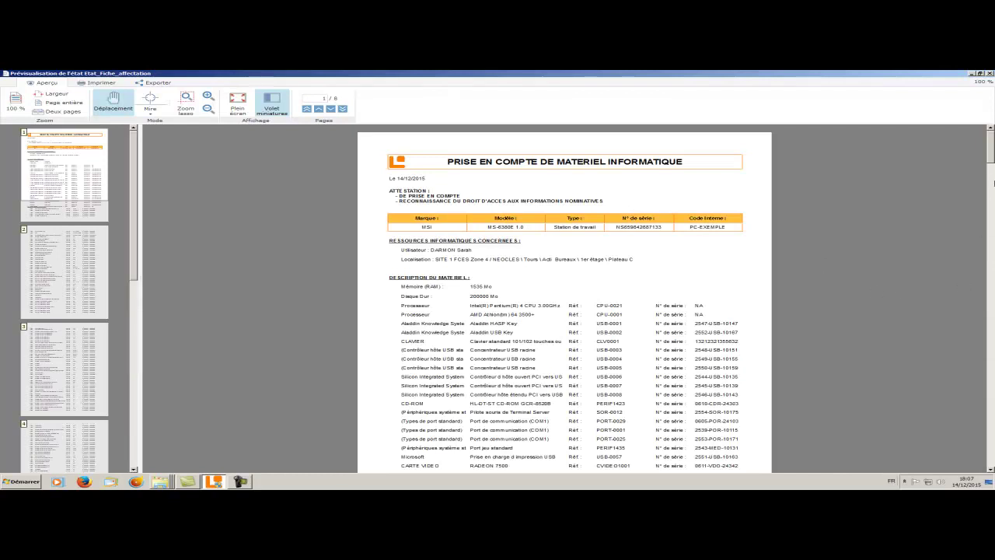
{"action": "left_click_drag", "start_coordinate": [992, 164], "coordinate": [992, 442]}
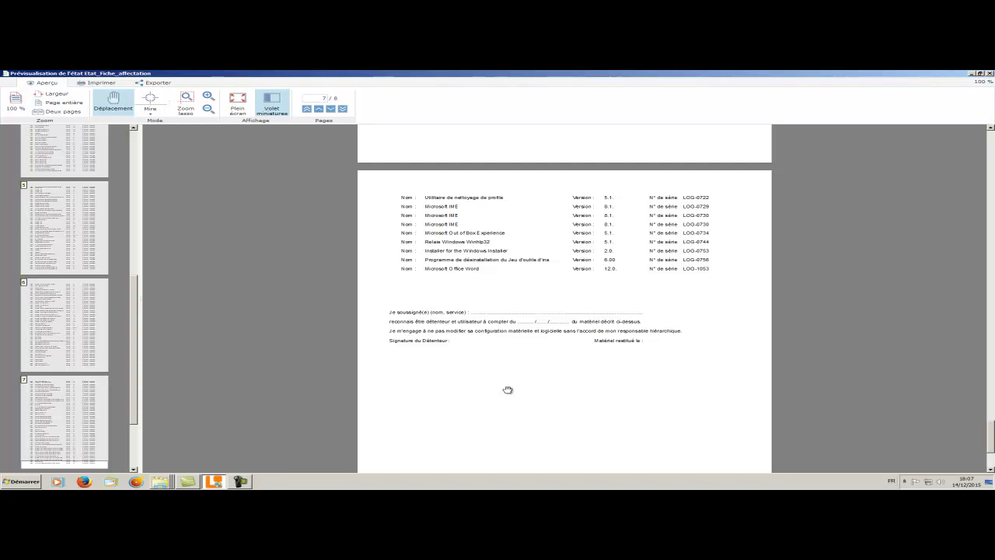
{"action": "key", "text": "alt+F4"}
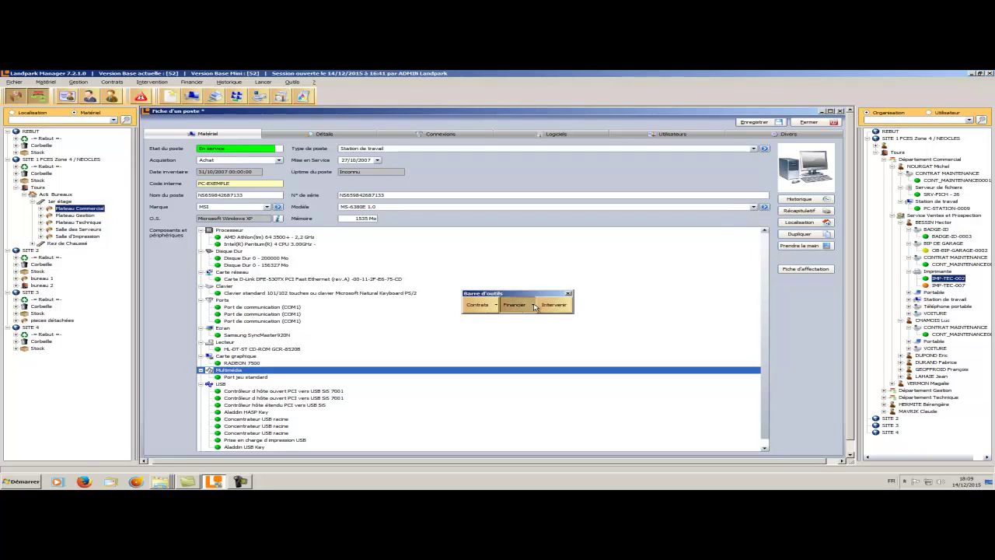
Step: Review PC-EXEMPLE's purchase parameters, examining the order, delivery and invoice references, the associated elements and the attachments
{"action": "left_click", "coordinate": [534, 304]}
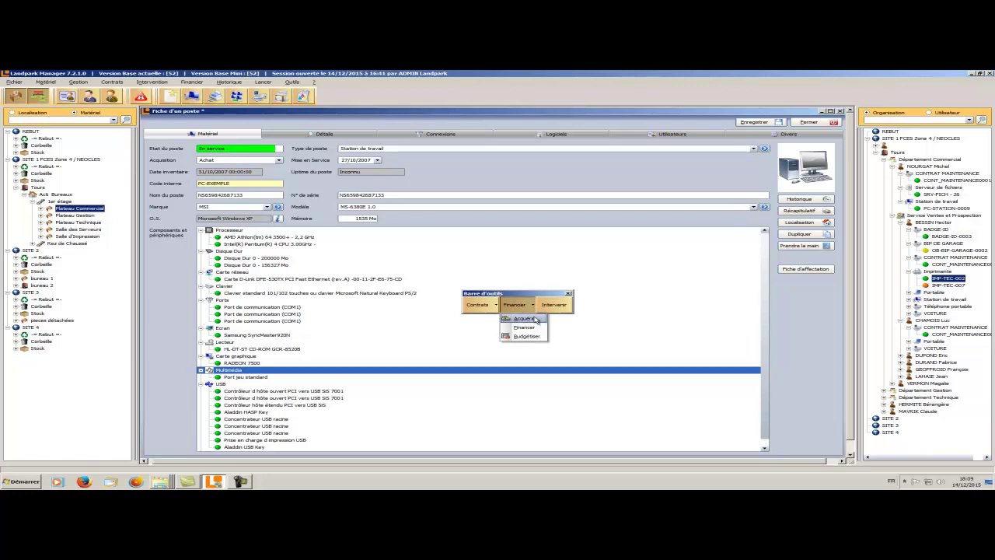
{"action": "left_click", "coordinate": [536, 319]}
{"action": "left_click_drag", "start_coordinate": [411, 254], "coordinate": [454, 252]}
{"action": "left_click", "coordinate": [453, 265]}
{"action": "left_click", "coordinate": [453, 276]}
{"action": "left_click", "coordinate": [453, 288]}
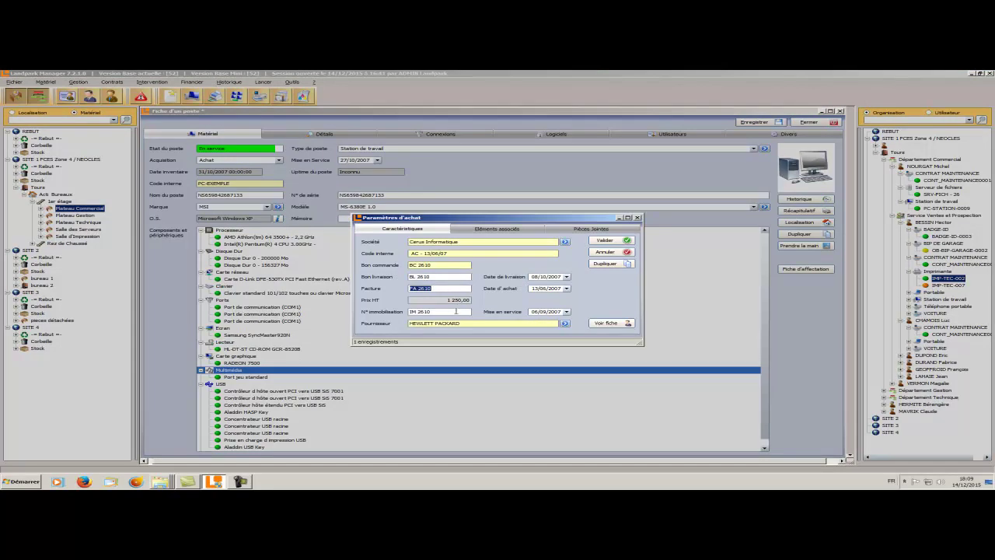
{"action": "left_click", "coordinate": [481, 252]}
{"action": "left_click", "coordinate": [485, 210]}
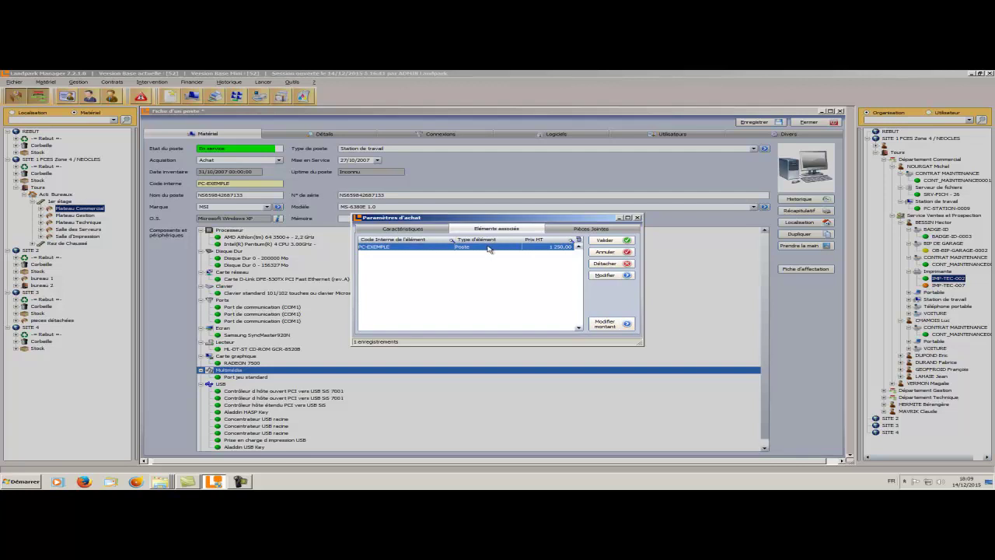
{"action": "left_click", "coordinate": [571, 232]}
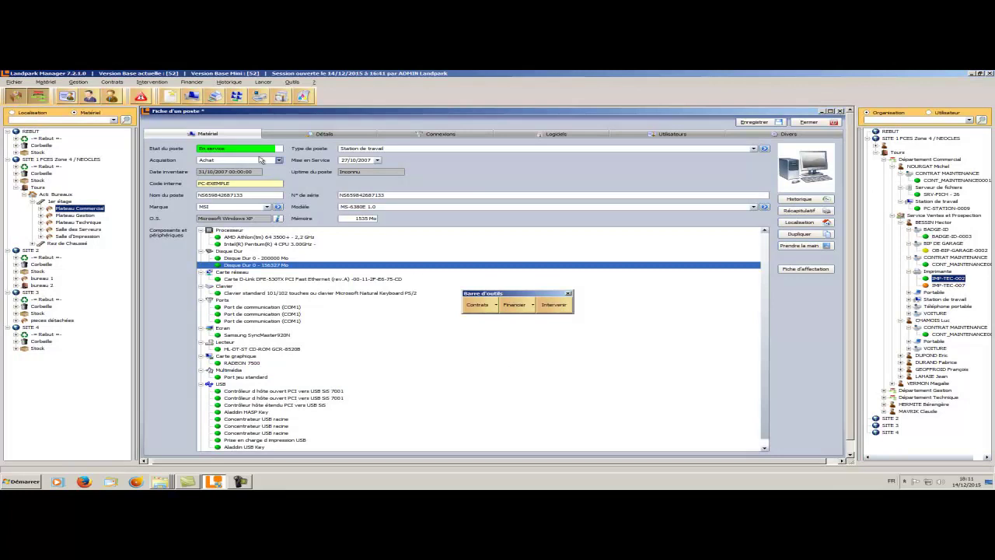
Step: Start a global assignment of purchase parameters to workstations and select PAH-UC-01846 through PAH-UC-01851
{"action": "left_click", "coordinate": [192, 82]}
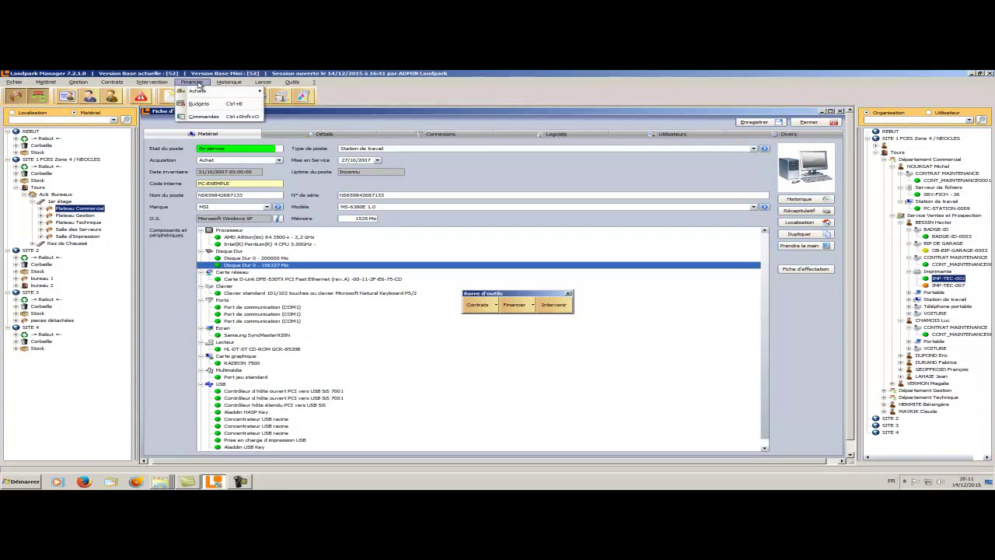
{"action": "mouse_move", "coordinate": [199, 92]}
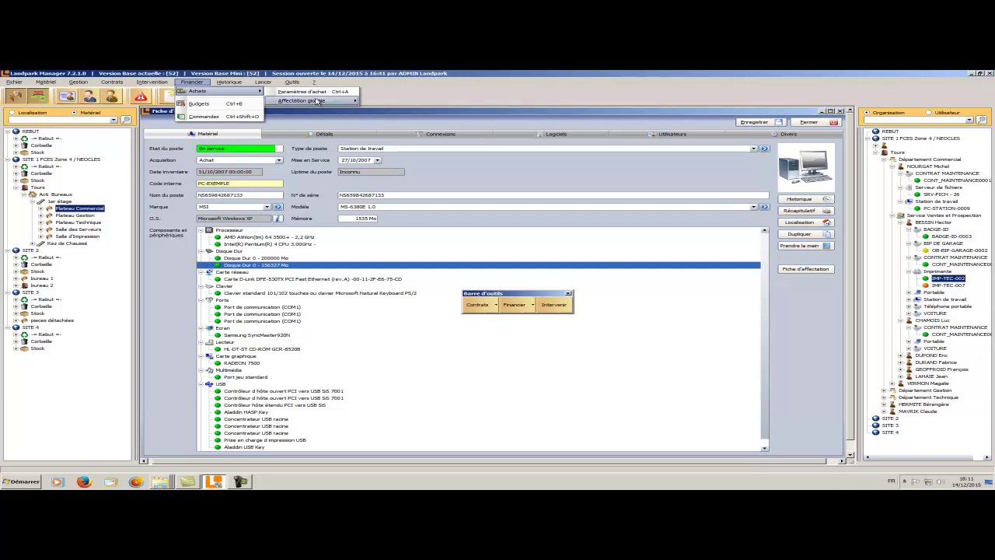
{"action": "mouse_move", "coordinate": [317, 101]}
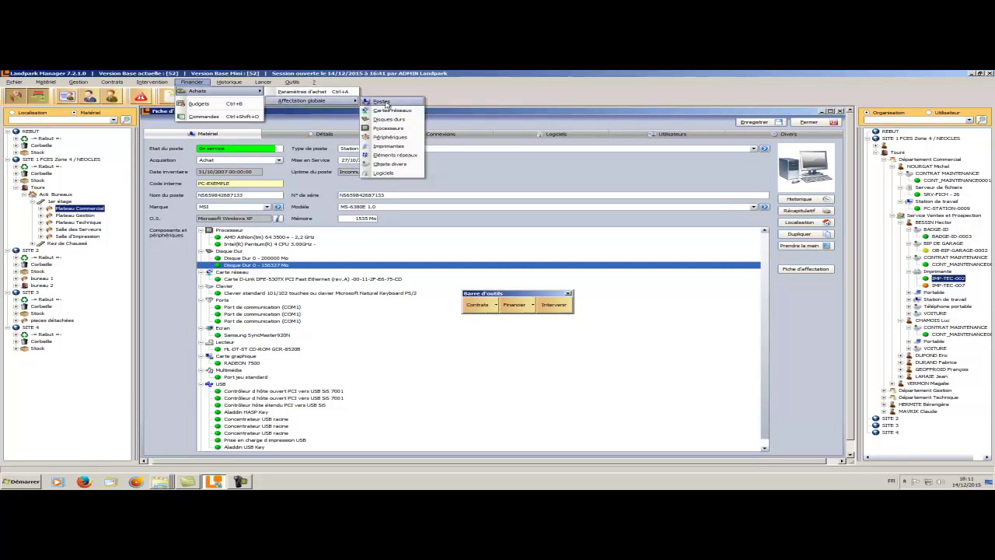
{"action": "left_click", "coordinate": [382, 101]}
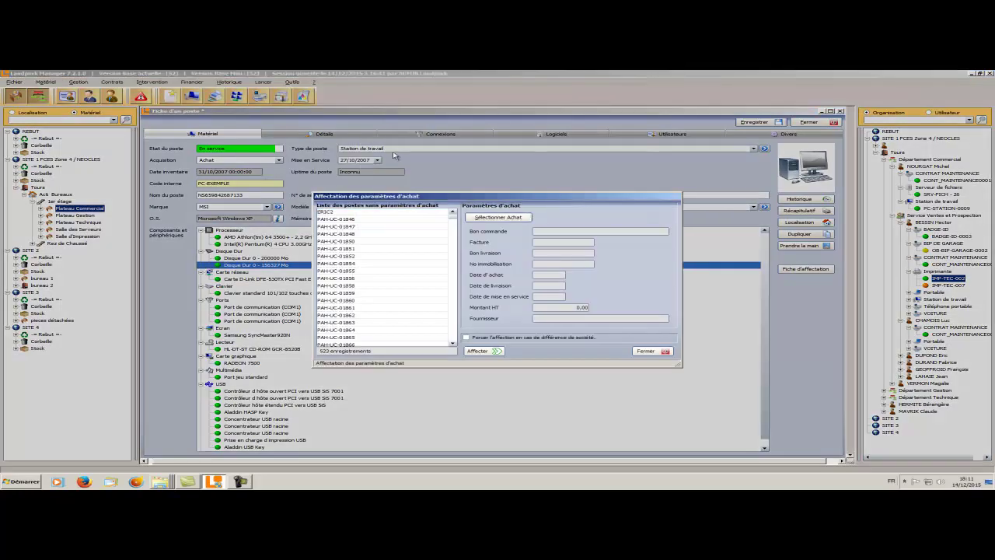
{"action": "left_click", "coordinate": [371, 221]}
{"action": "left_click_drag", "start_coordinate": [371, 222], "coordinate": [373, 250]}
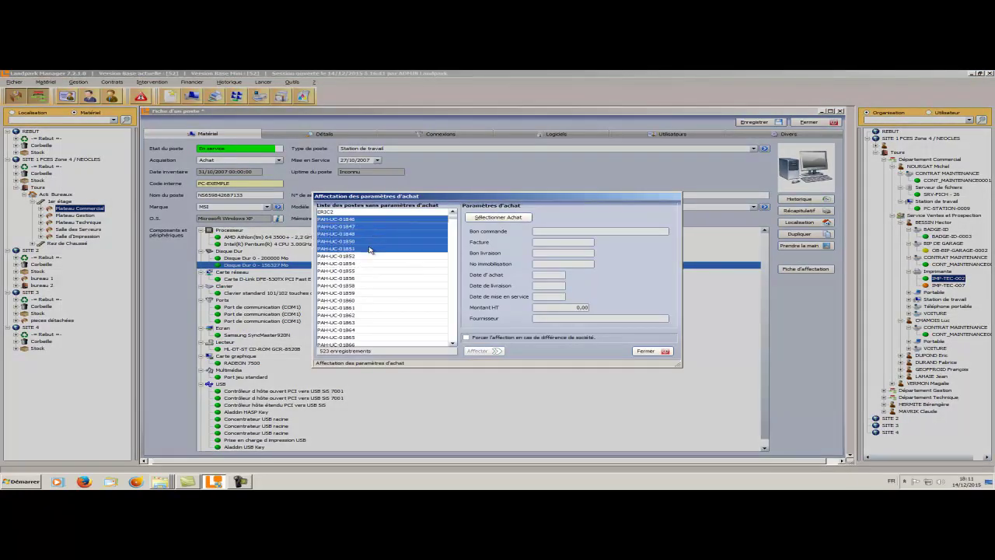
Step: Assign the second Cerus Informatique purchase in the list to the selected workstations, forcing assignment despite company differences, and close the assignment window
{"action": "left_click", "coordinate": [513, 218]}
{"action": "left_click", "coordinate": [461, 245]}
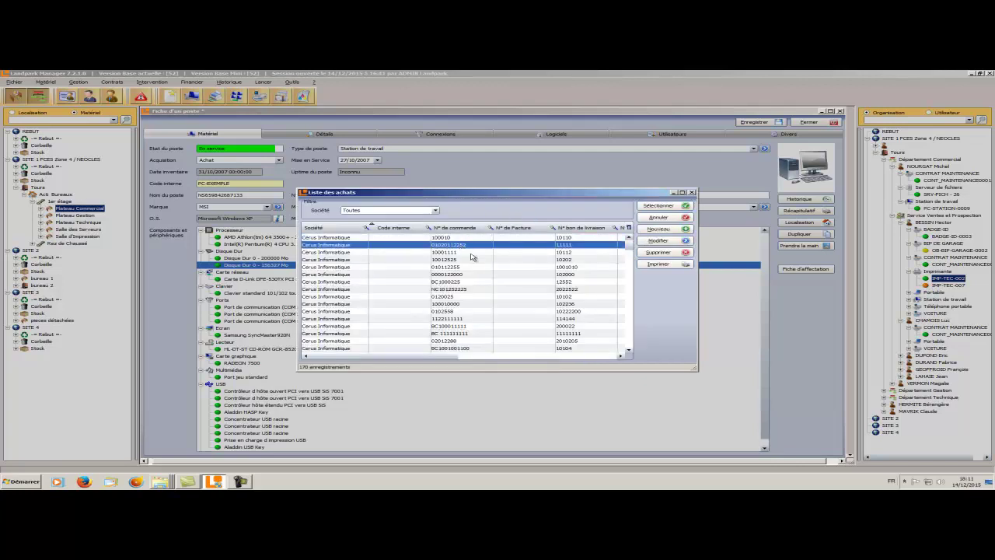
{"action": "left_click", "coordinate": [666, 206]}
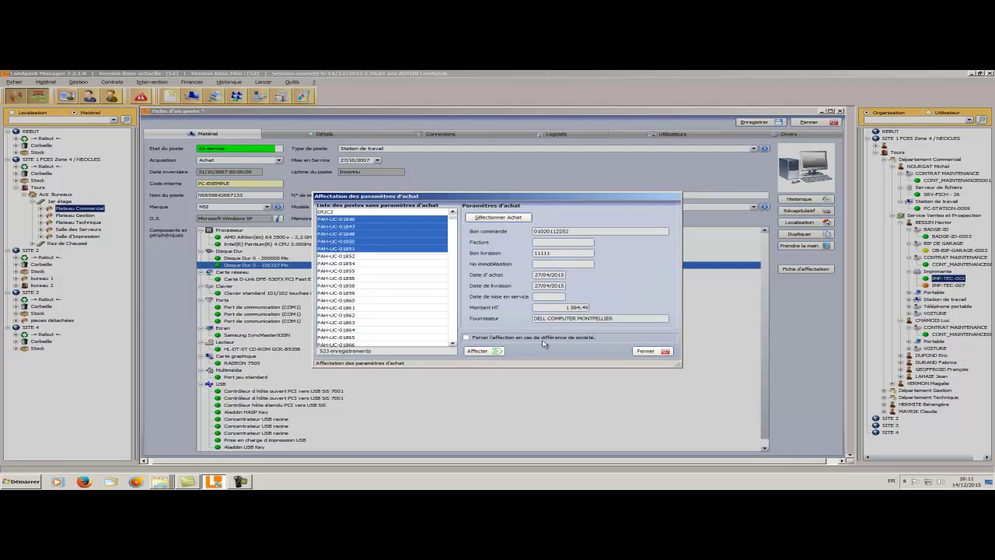
{"action": "left_click", "coordinate": [469, 338]}
{"action": "left_click", "coordinate": [489, 351]}
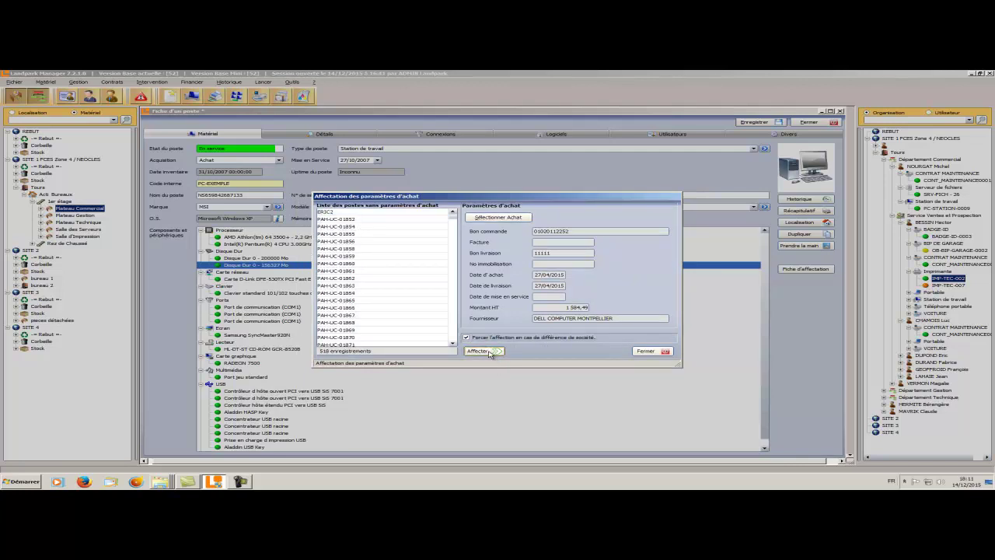
{"action": "left_click", "coordinate": [644, 351]}
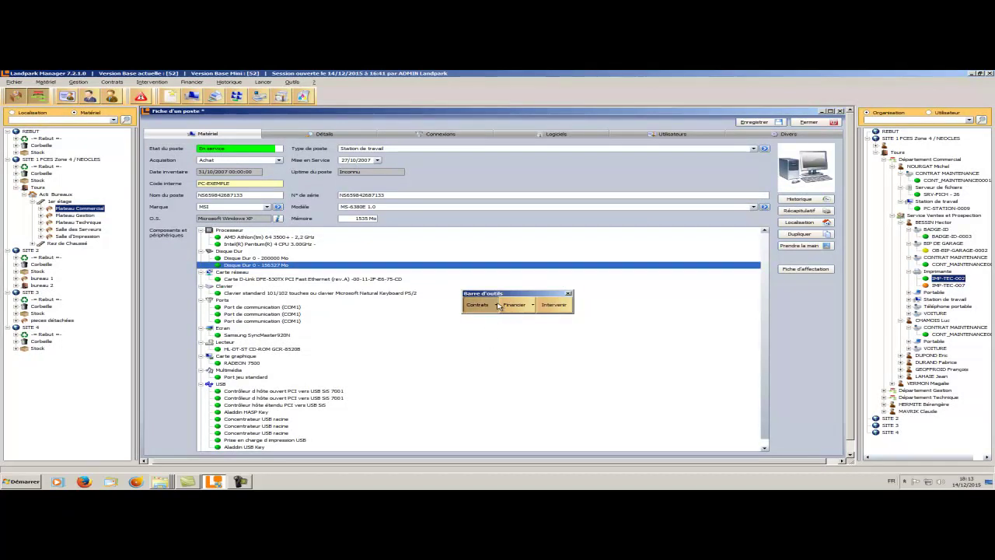
Step: Open PC-EXEMPLE's existing warranty contract without linking another, and examine its reference, supplier, yearly budget lines and alert date
{"action": "left_click", "coordinate": [498, 306]}
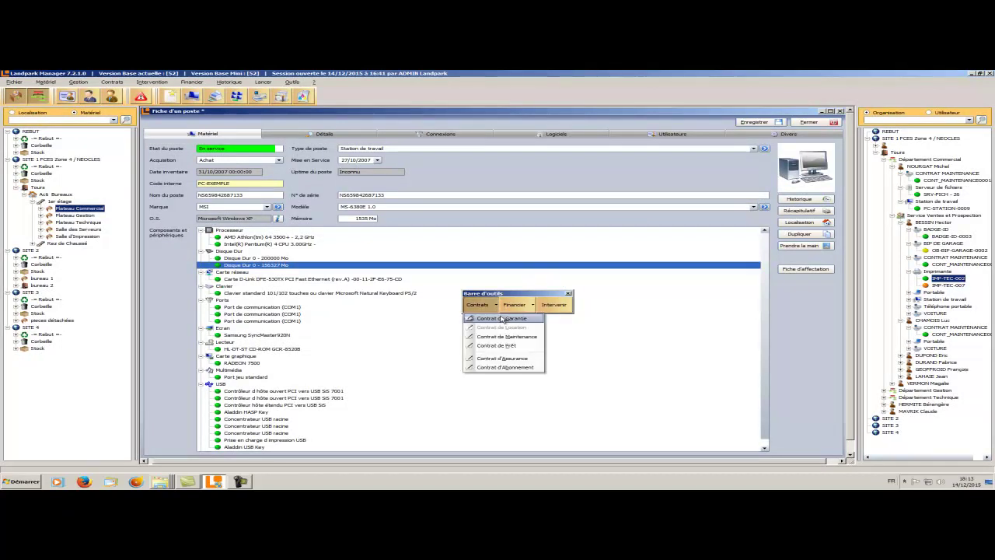
{"action": "left_click", "coordinate": [502, 318]}
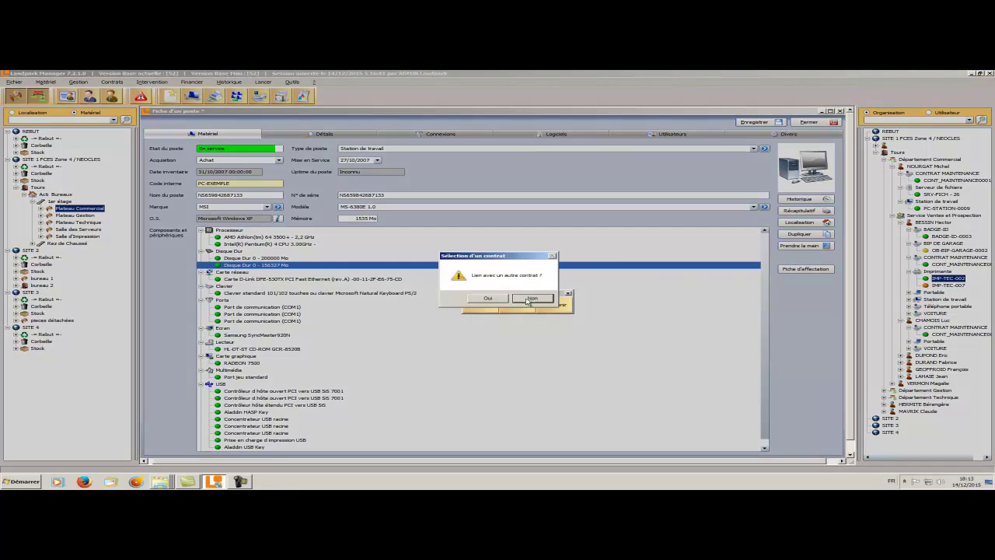
{"action": "left_click", "coordinate": [528, 300]}
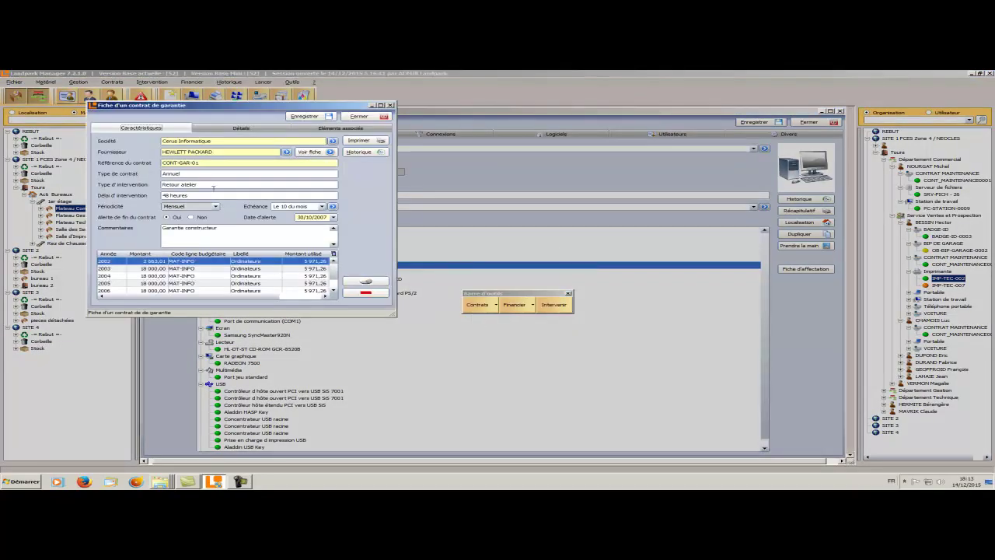
{"action": "double_click", "coordinate": [207, 164]}
{"action": "left_click", "coordinate": [214, 153]}
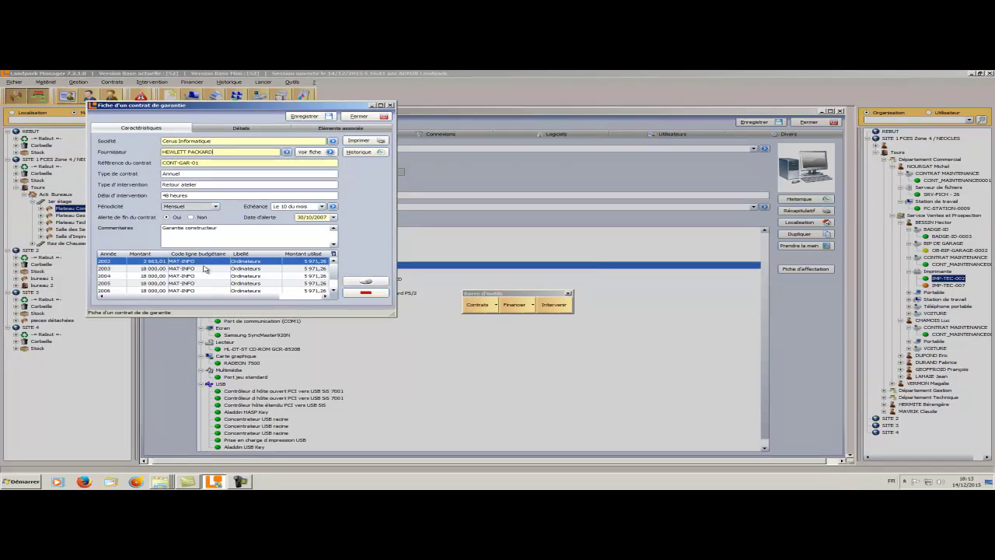
{"action": "left_click", "coordinate": [204, 268]}
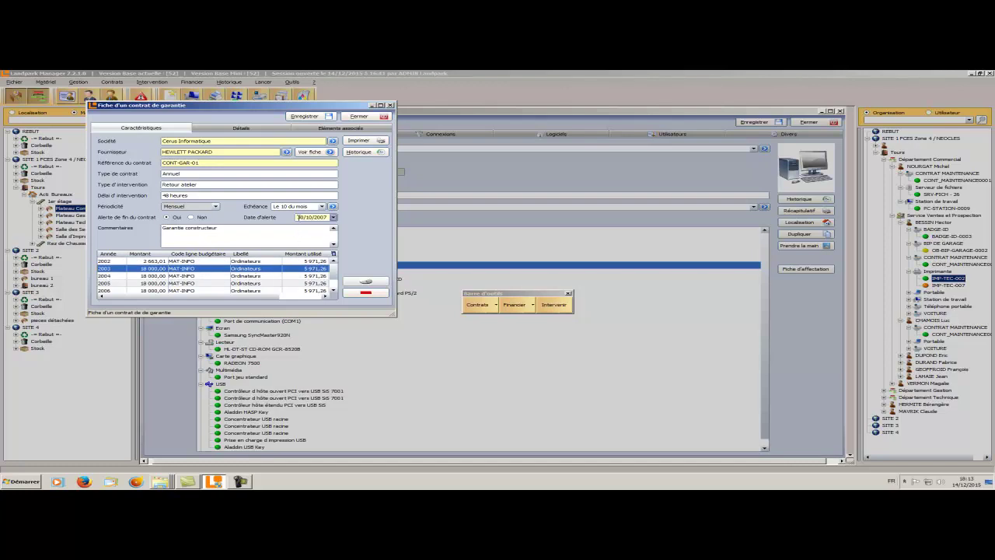
{"action": "double_click", "coordinate": [298, 217]}
Step: Review the warranty contract's history of currently and formerly associated elements, and close it
{"action": "left_click", "coordinate": [360, 153]}
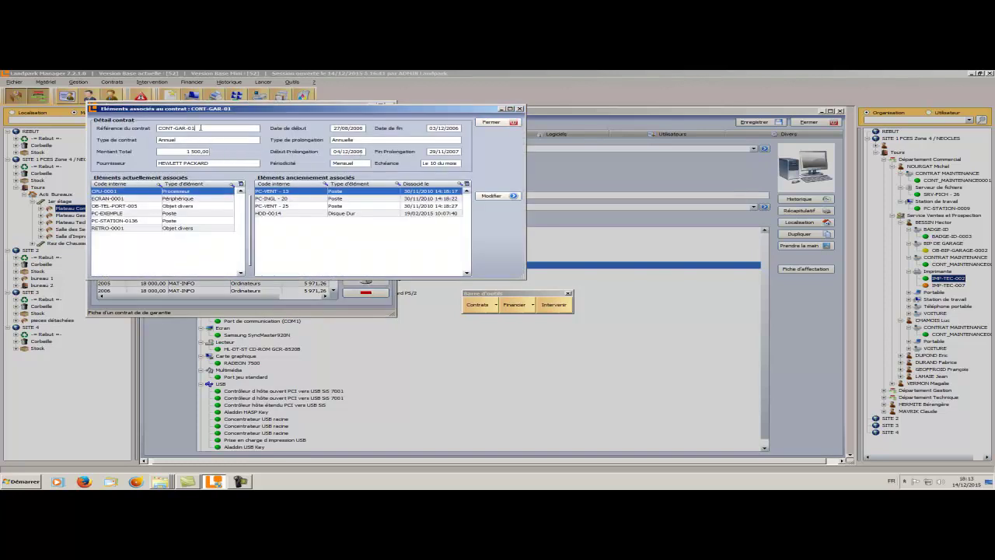
{"action": "left_click", "coordinate": [125, 200]}
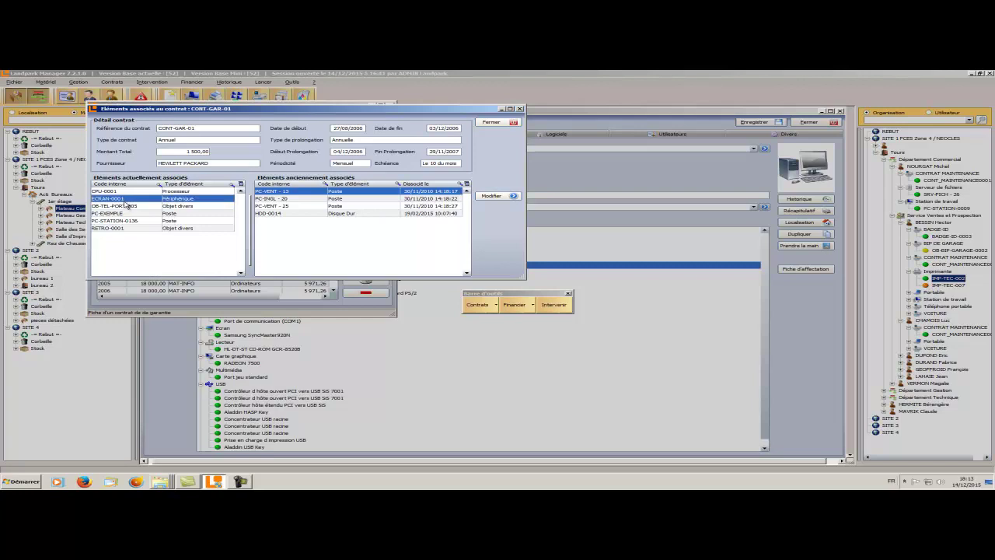
{"action": "left_click", "coordinate": [125, 205]}
{"action": "left_click", "coordinate": [282, 206]}
{"action": "left_click", "coordinate": [284, 199]}
{"action": "left_click", "coordinate": [283, 192]}
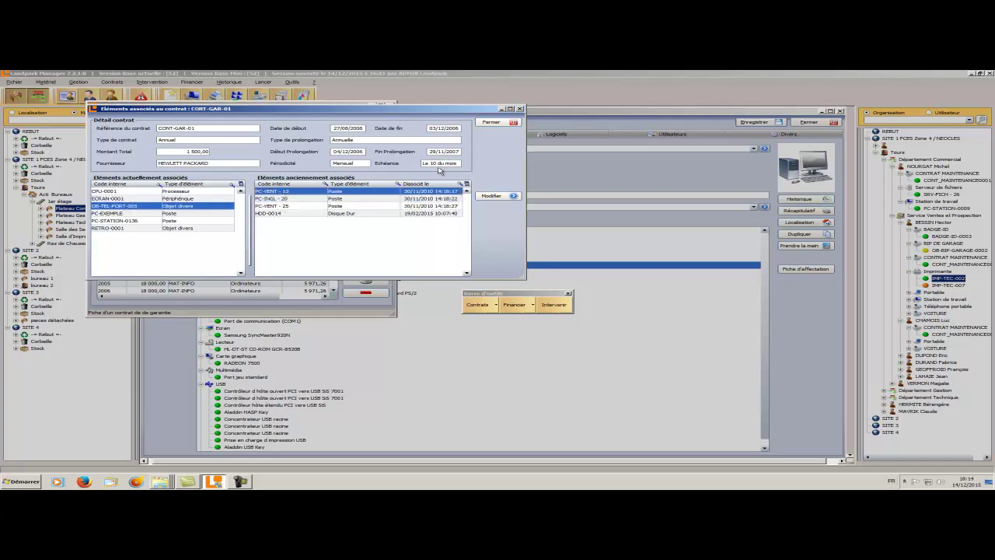
{"action": "left_click", "coordinate": [487, 124]}
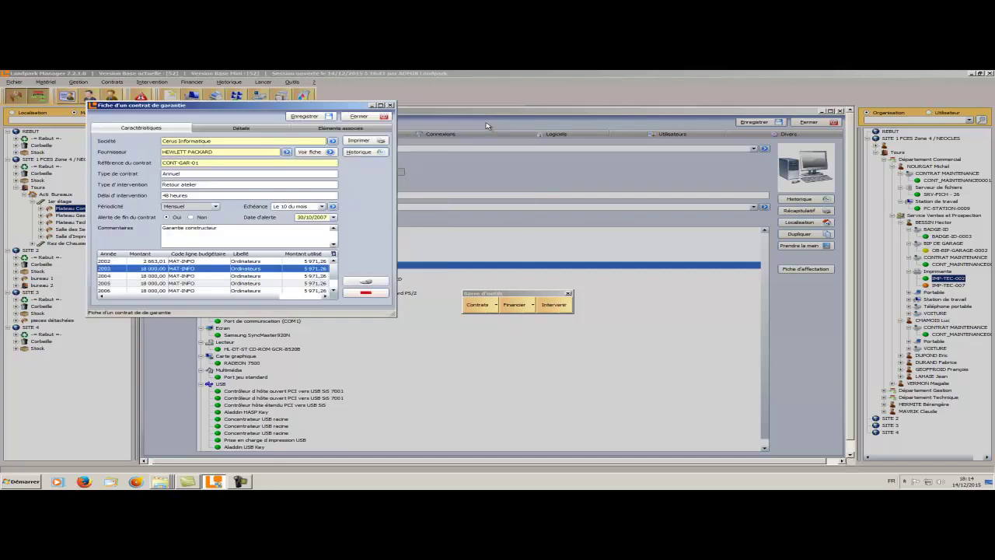
Step: Examine the warranty contract's dates and extension type, view the blank form for adding an event, and cancel it
{"action": "left_click", "coordinate": [256, 129]}
{"action": "double_click", "coordinate": [187, 163]}
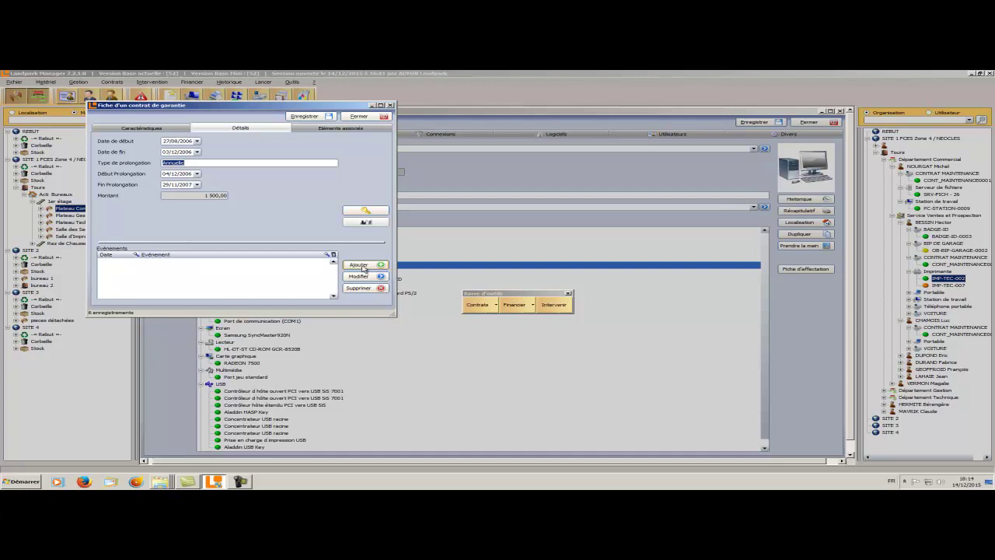
{"action": "left_click", "coordinate": [359, 265]}
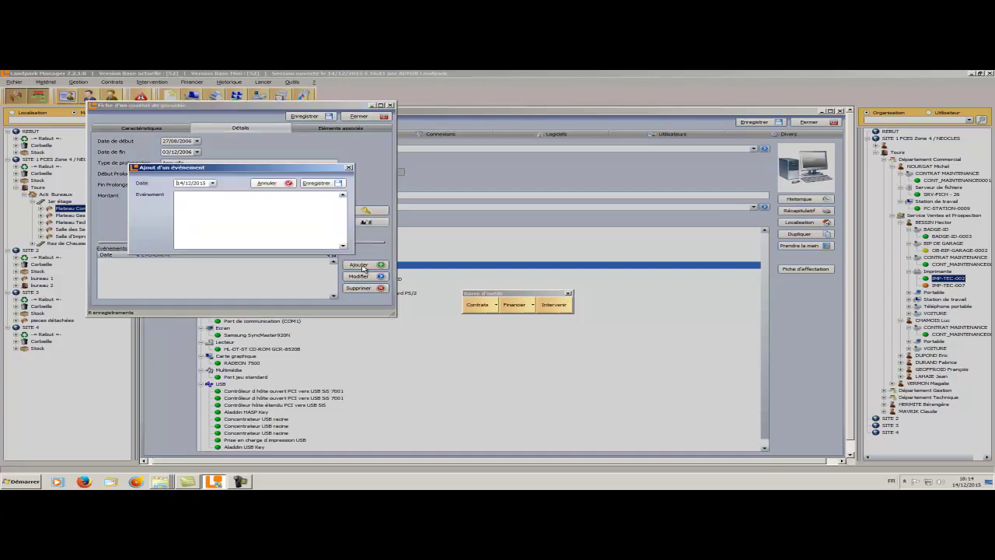
{"action": "left_click", "coordinate": [267, 183]}
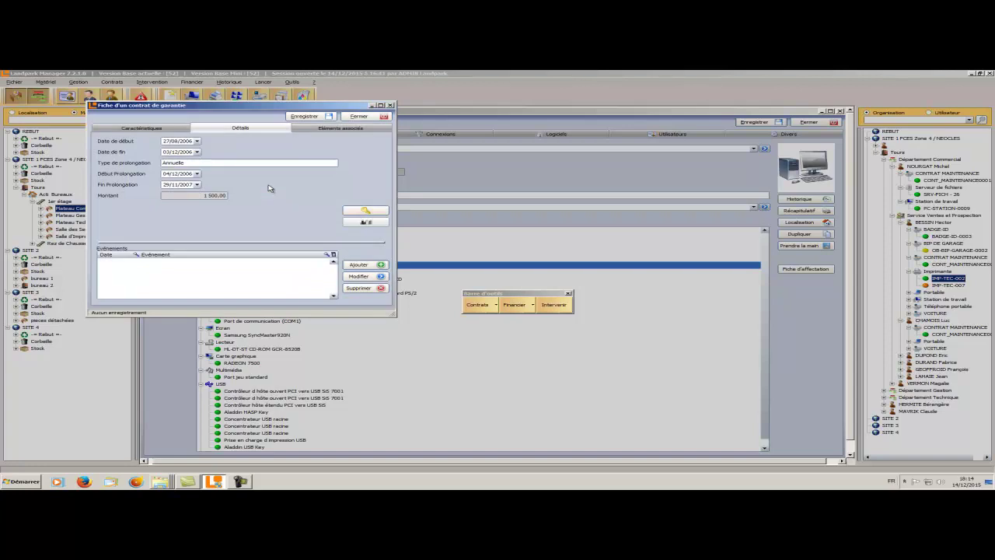
Step: Remove processor CPU-0001 from the warranty contract's covered elements, and view the blank amendment form for ECRAN-0001 without saving
{"action": "left_click", "coordinate": [345, 129]}
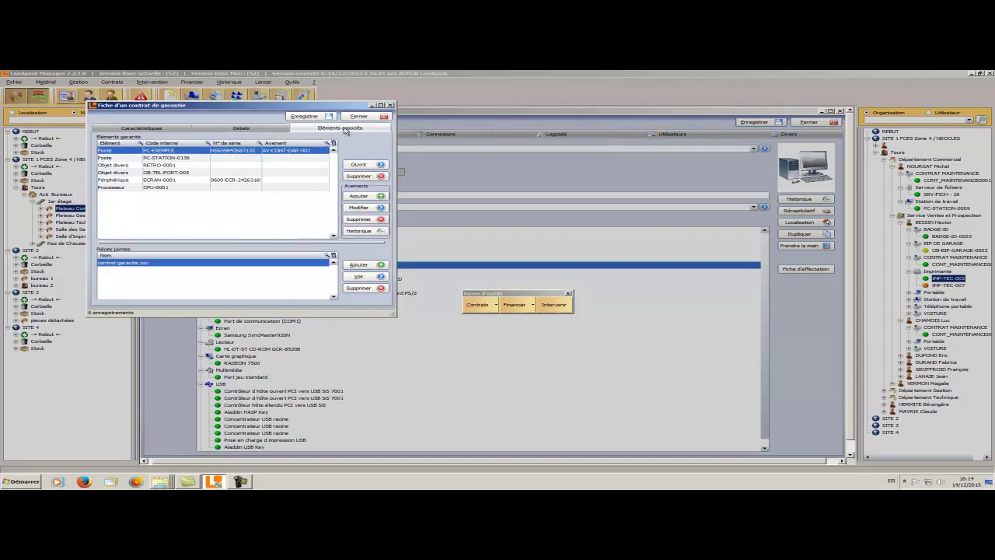
{"action": "left_click", "coordinate": [200, 173]}
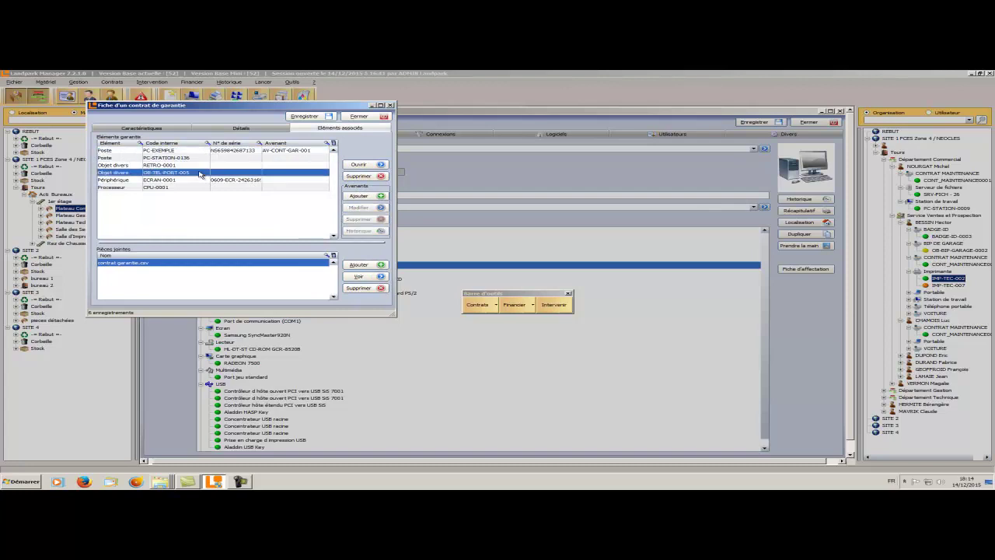
{"action": "left_click", "coordinate": [203, 180]}
{"action": "left_click", "coordinate": [202, 187]}
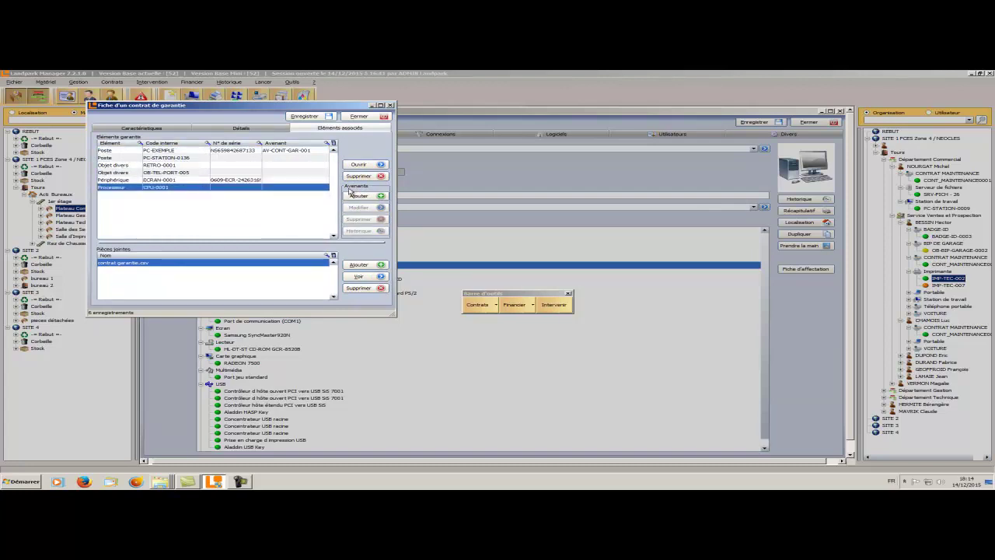
{"action": "left_click", "coordinate": [359, 177]}
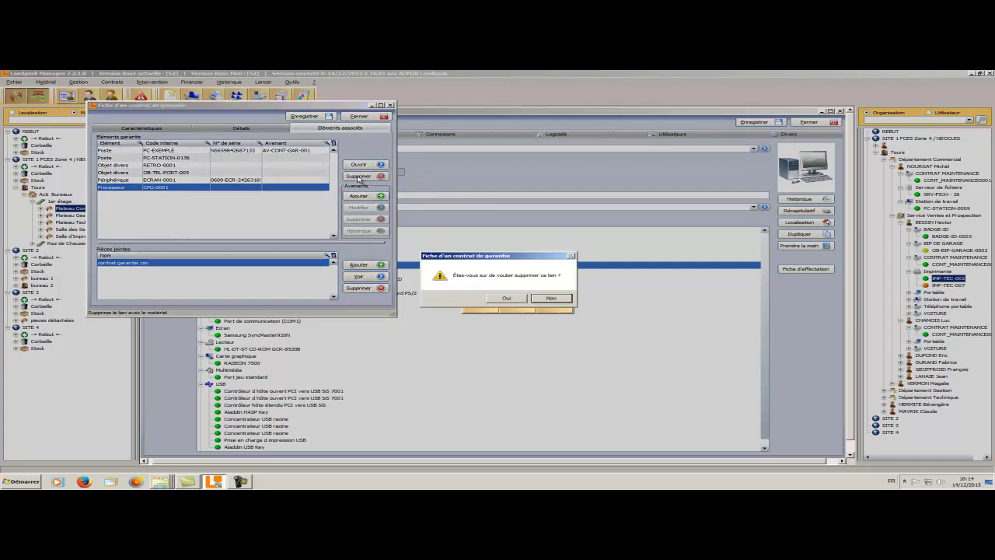
{"action": "left_click", "coordinate": [497, 302]}
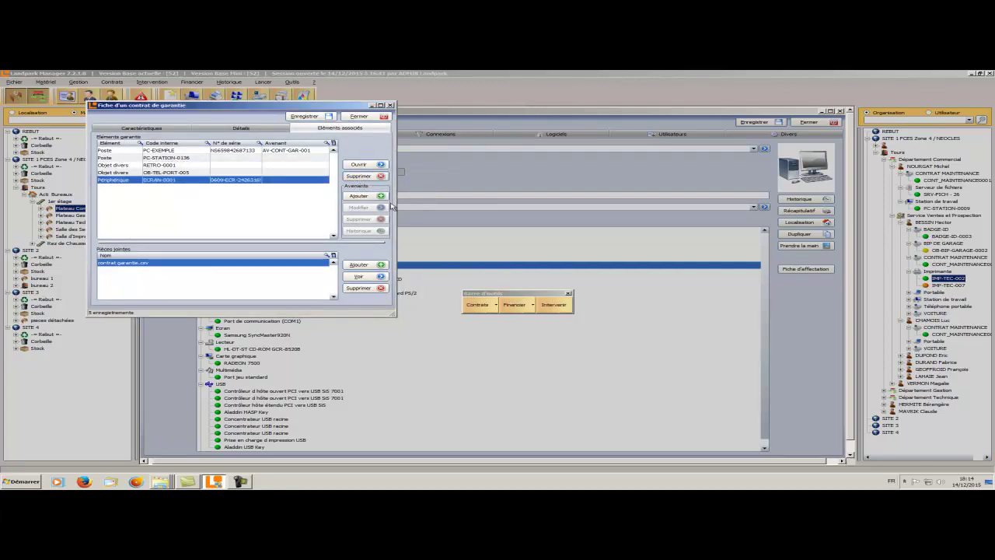
{"action": "left_click", "coordinate": [359, 195]}
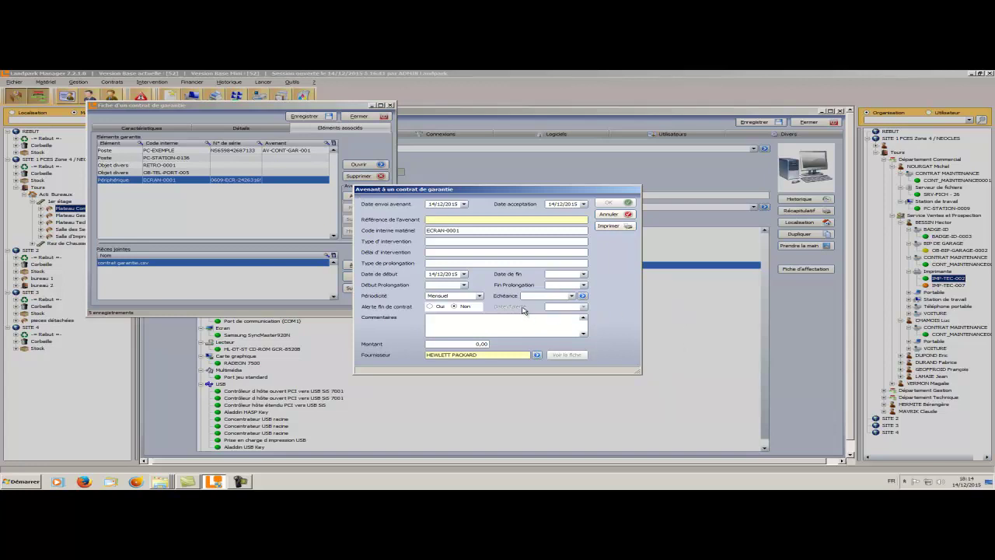
{"action": "left_click", "coordinate": [610, 214]}
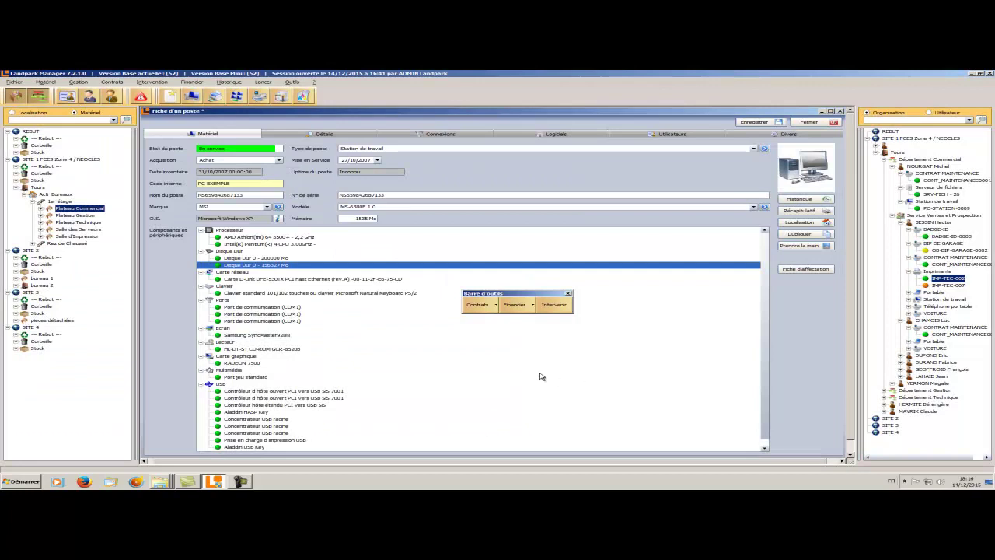
Step: Open PC-EXEMPLE's existing maintenance contract without linking another, and review its characteristics, yearly budget lines, alert date, extension details and events
{"action": "left_click", "coordinate": [496, 305]}
{"action": "left_click", "coordinate": [523, 338]}
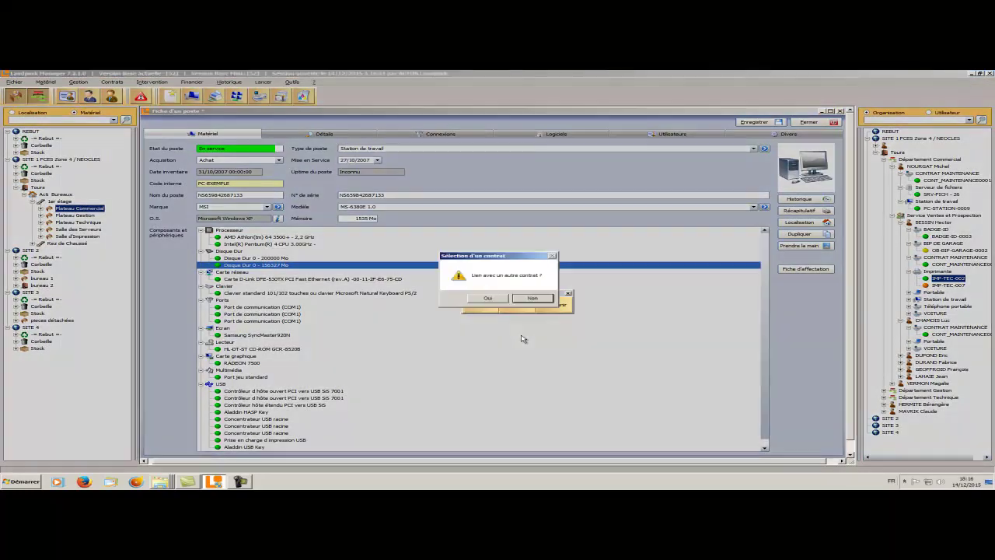
{"action": "left_click", "coordinate": [523, 300]}
{"action": "left_click", "coordinate": [307, 262]}
{"action": "double_click", "coordinate": [307, 261]}
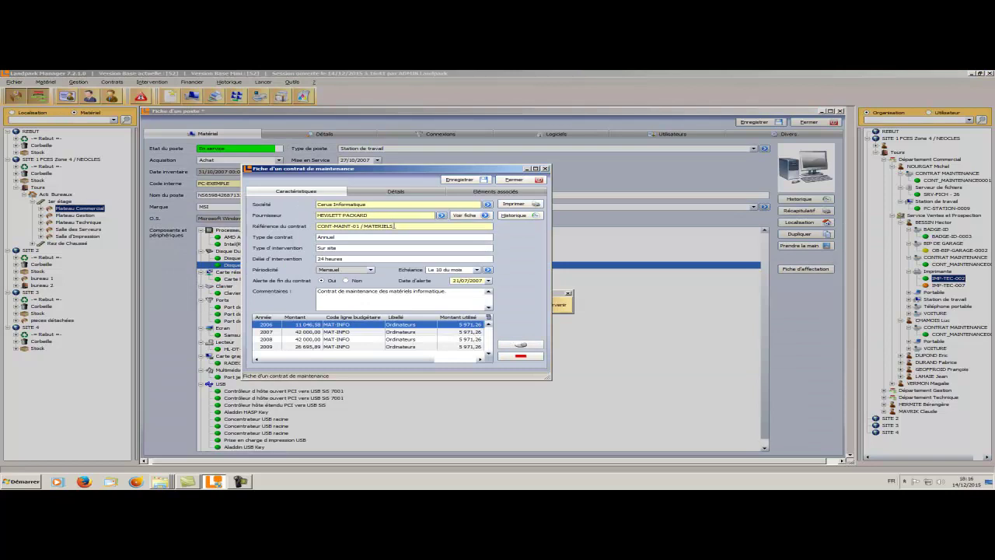
{"action": "left_click", "coordinate": [395, 225]}
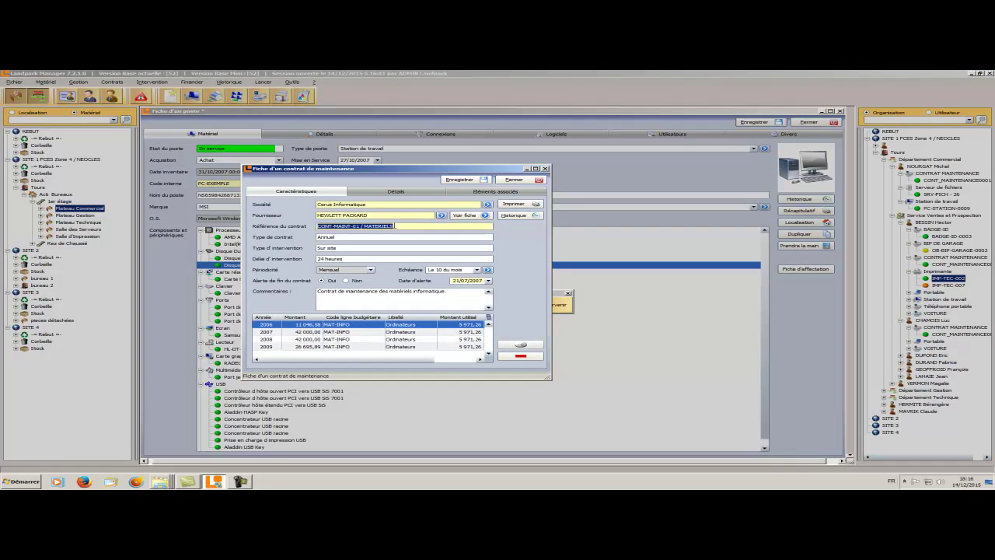
{"action": "left_click", "coordinate": [365, 332]}
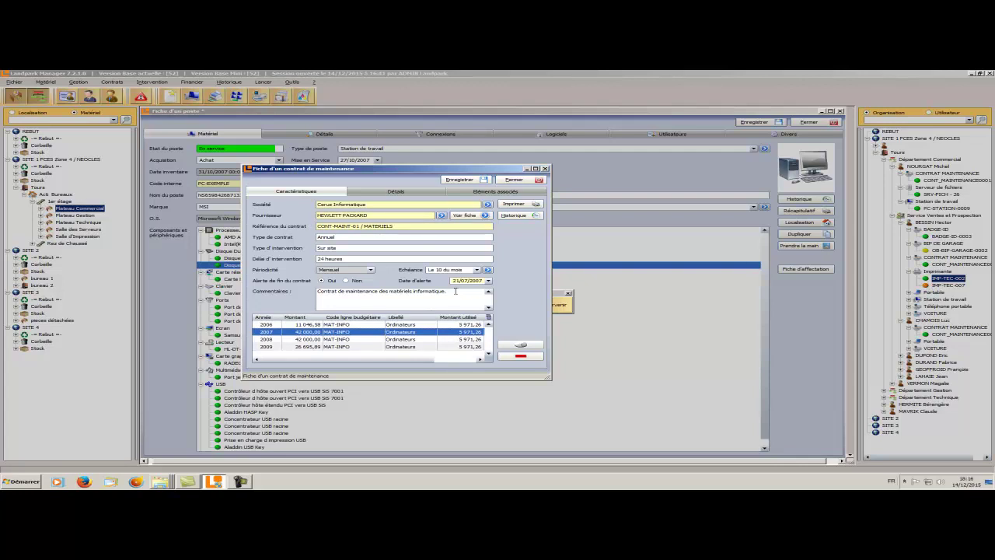
{"action": "left_click_drag", "start_coordinate": [453, 280], "coordinate": [482, 280]}
{"action": "left_click", "coordinate": [400, 192]}
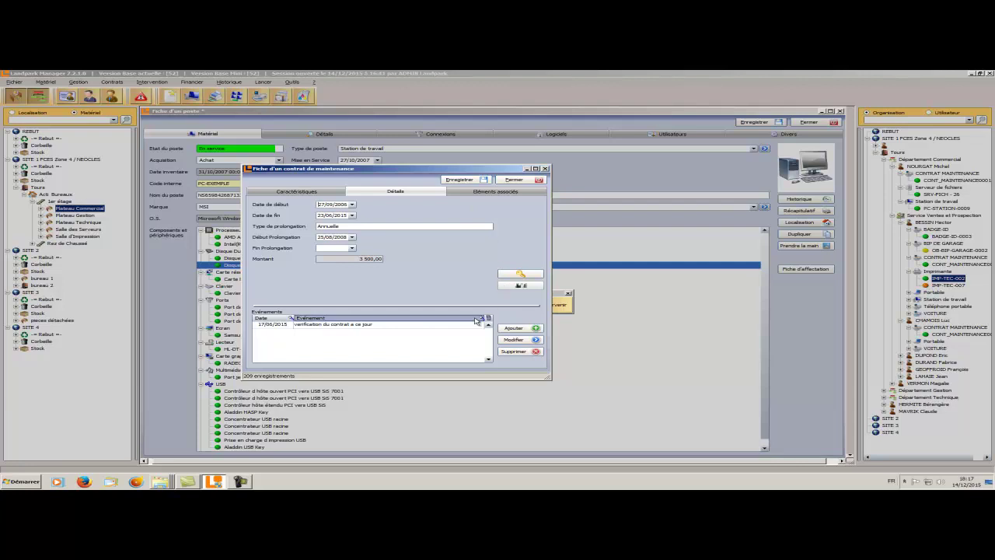
{"action": "left_click", "coordinate": [426, 326]}
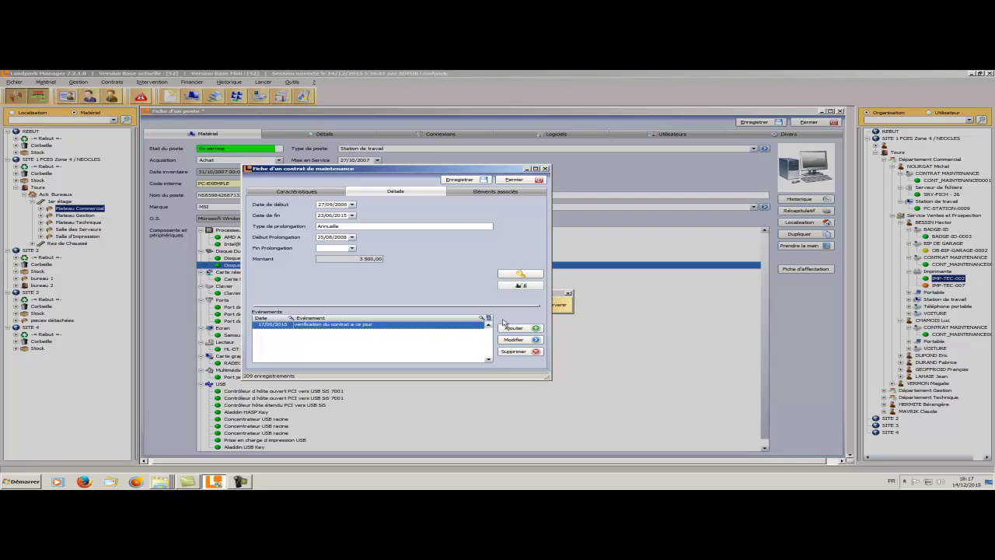
Step: Browse the maintenance contract's associated elements and remove the link to workstation PAH-UC-01838
{"action": "left_click", "coordinate": [502, 194]}
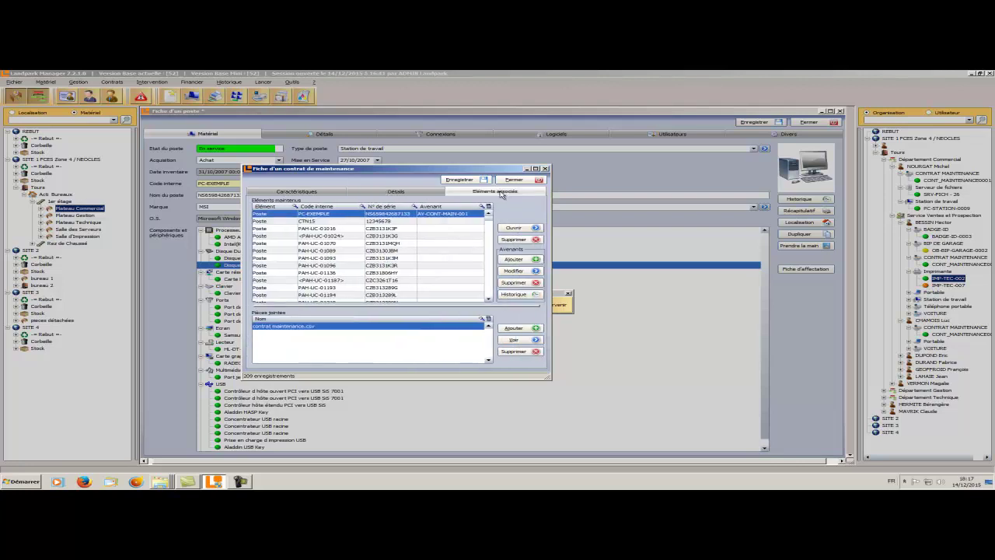
{"action": "left_click", "coordinate": [342, 244]}
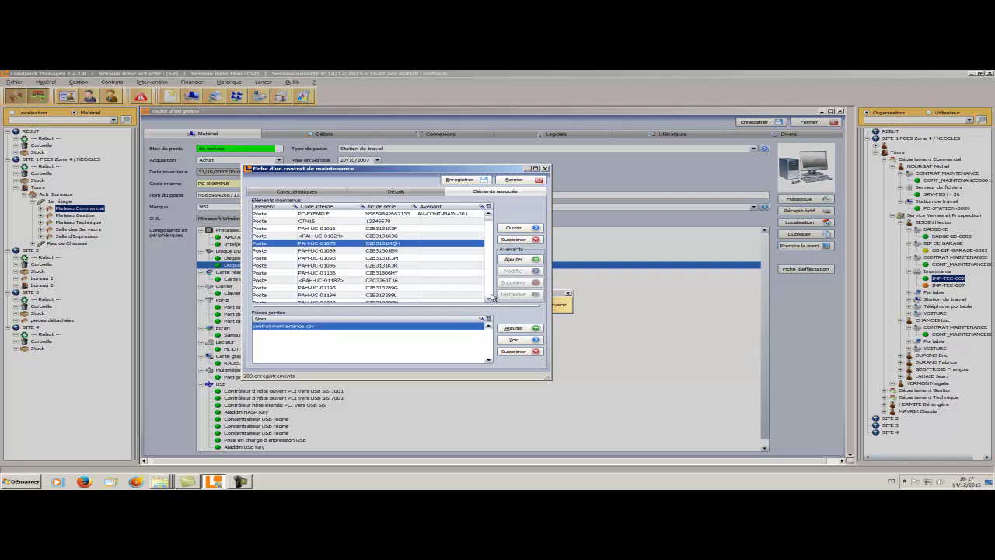
{"action": "left_click", "coordinate": [490, 293]}
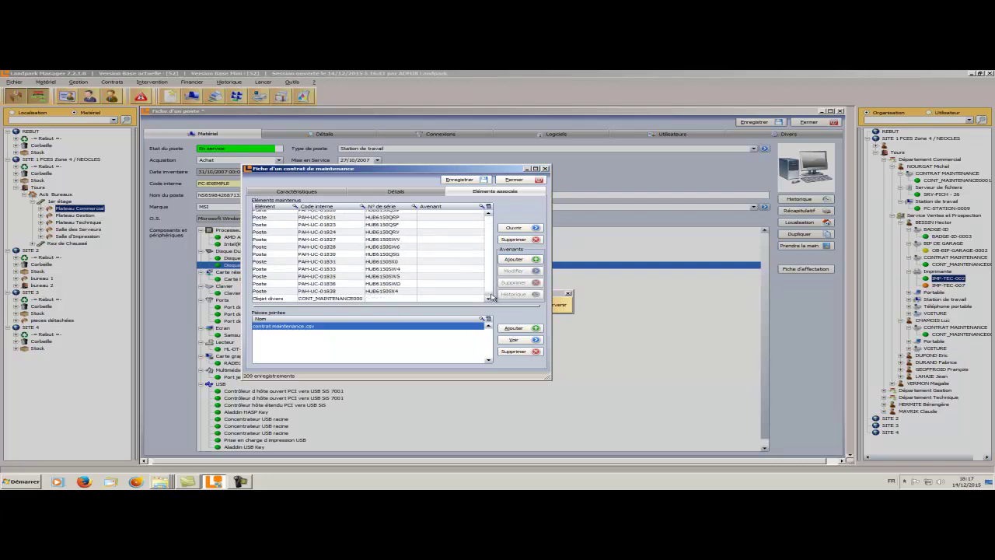
{"action": "left_click", "coordinate": [332, 292]}
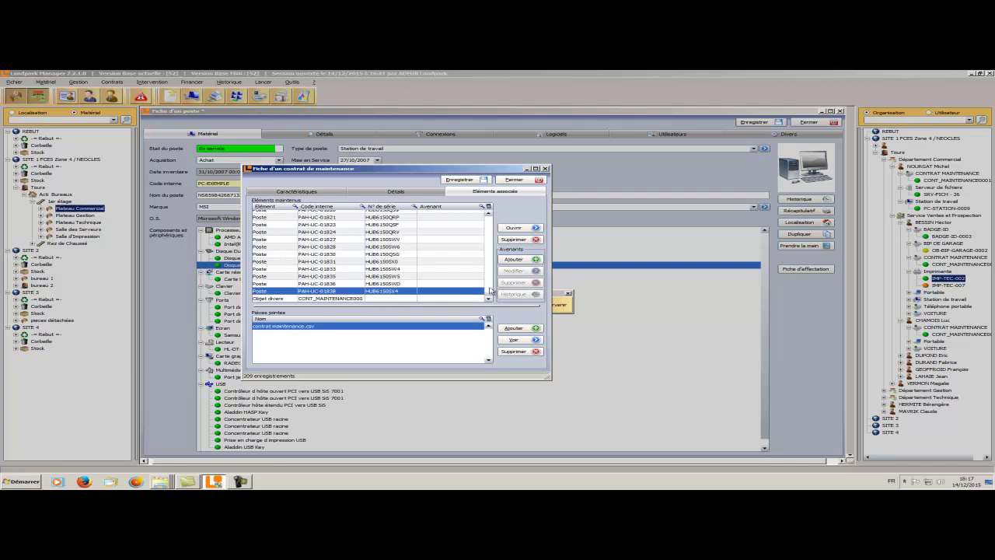
{"action": "left_click", "coordinate": [513, 240]}
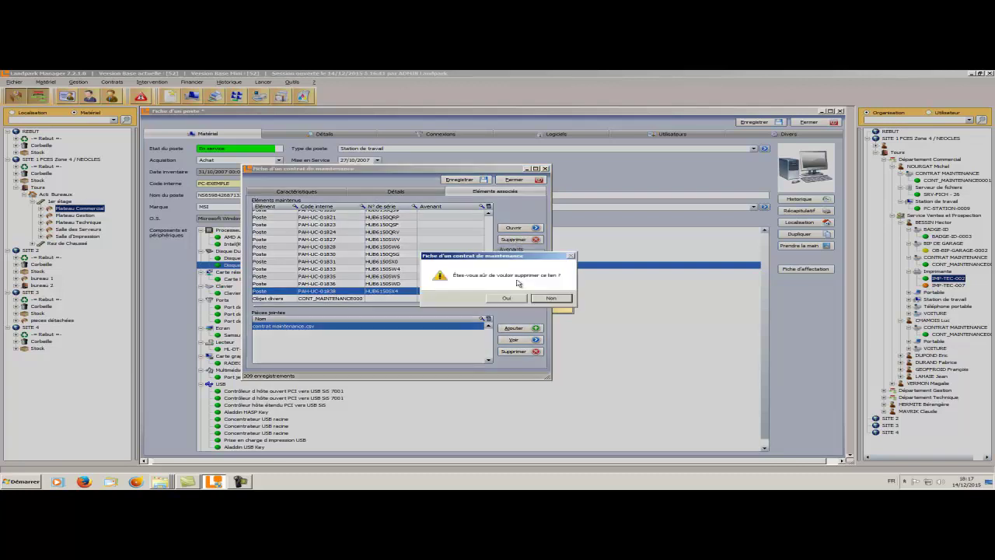
{"action": "left_click", "coordinate": [516, 299]}
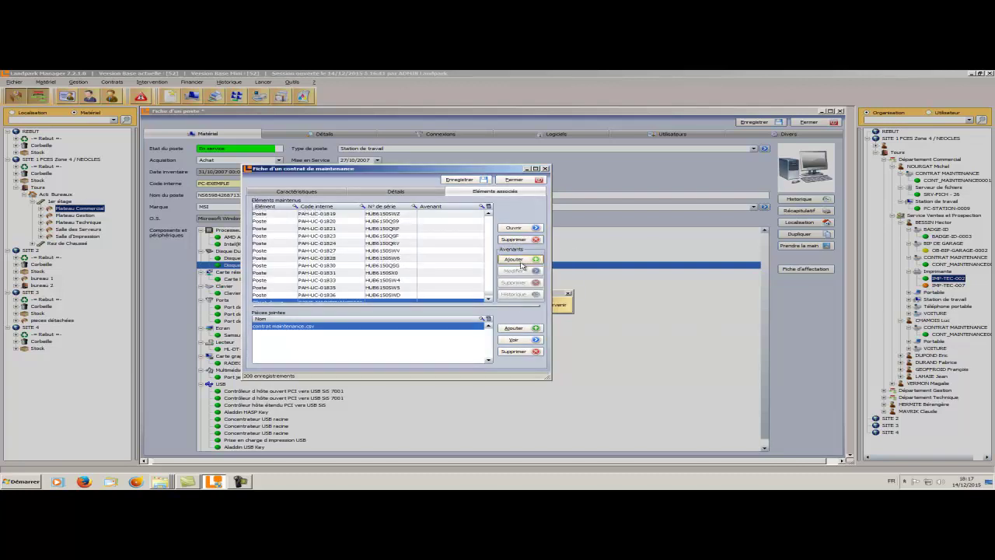
Step: View the blank amendment form for the associated element CONT_MAINTENANCE0001 and cancel it
{"action": "left_click", "coordinate": [521, 261]}
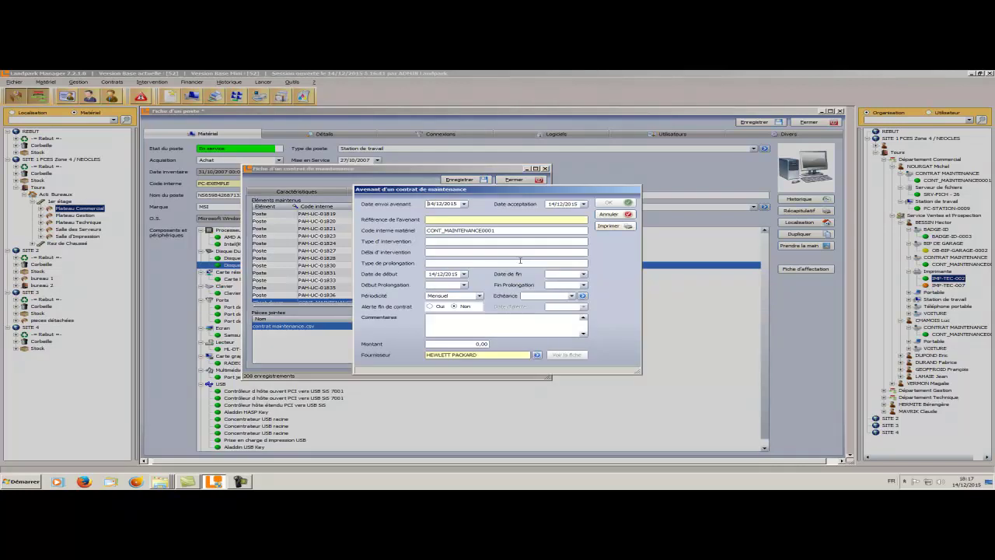
{"action": "left_click", "coordinate": [609, 214]}
{"action": "left_click", "coordinate": [301, 328]}
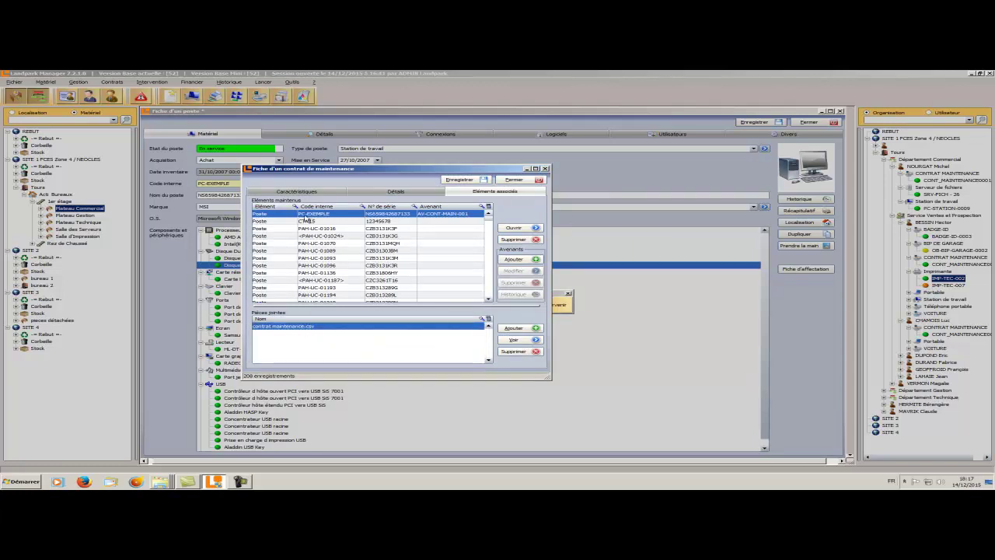
Step: Open the maintenance contract's history from its characteristics and examine the currently and formerly associated elements
{"action": "left_click", "coordinate": [307, 194]}
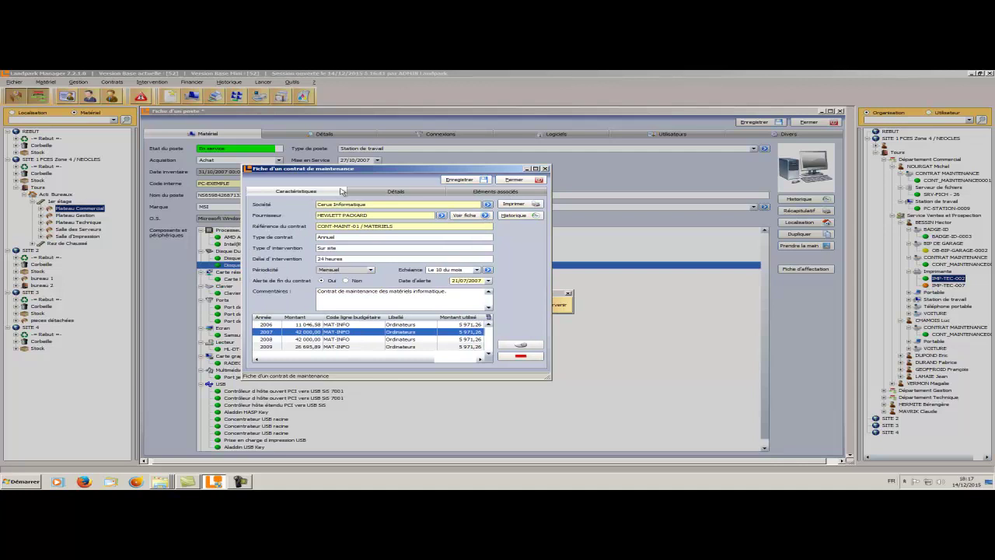
{"action": "left_click", "coordinate": [524, 216]}
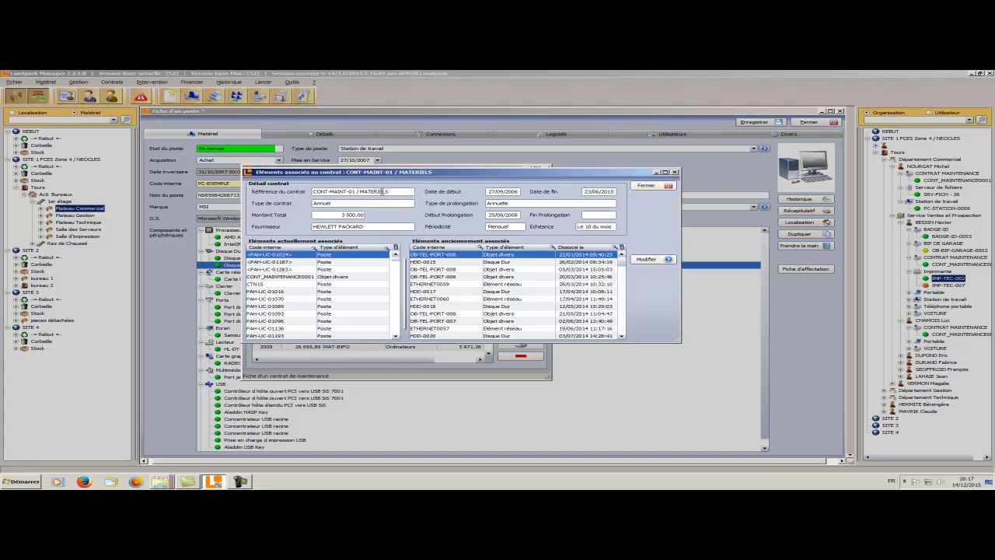
{"action": "left_click", "coordinate": [310, 263]}
{"action": "left_click", "coordinate": [301, 292]}
{"action": "left_click", "coordinate": [298, 315]}
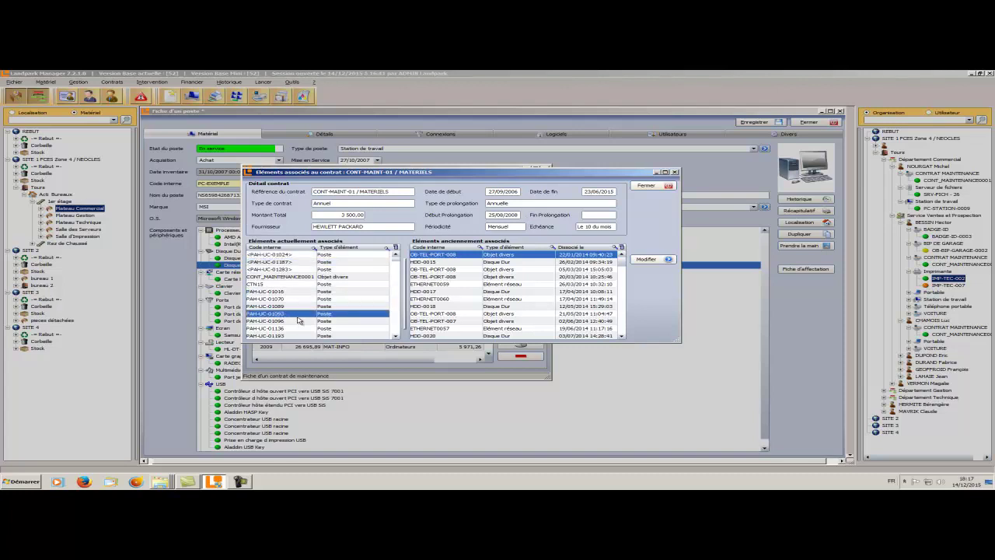
{"action": "left_click", "coordinate": [448, 315]}
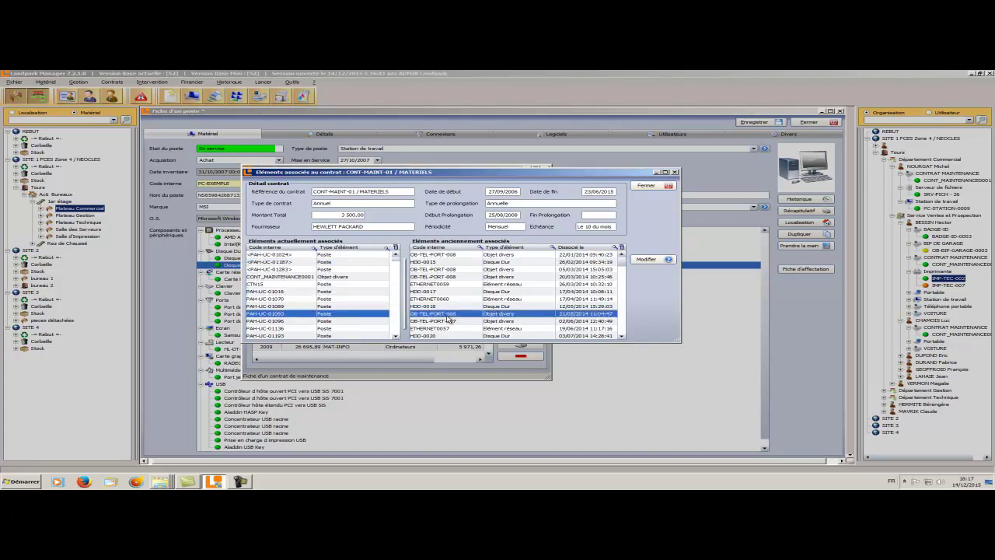
{"action": "left_click", "coordinate": [447, 284]}
{"action": "left_click", "coordinate": [444, 270]}
{"action": "left_click", "coordinate": [441, 263]}
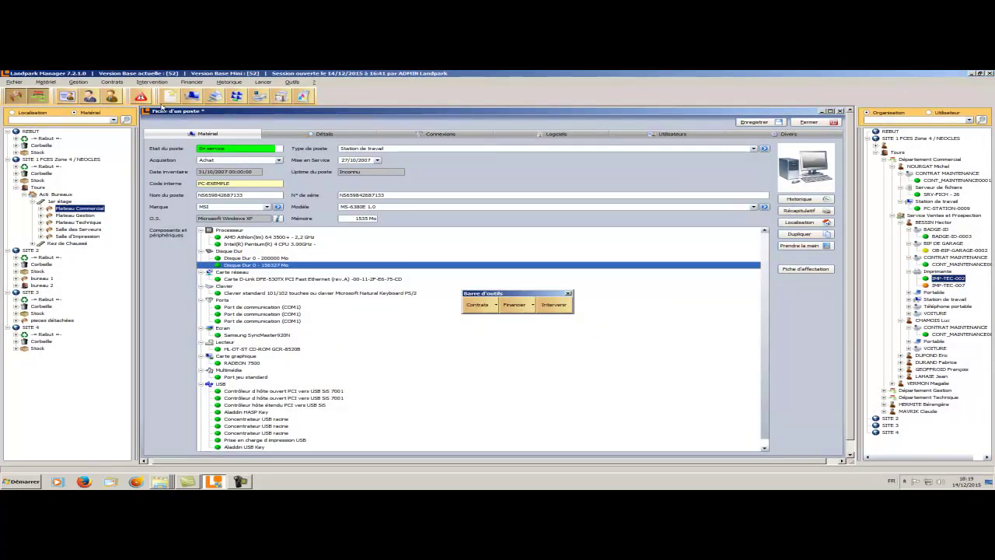
Step: Start a global maintenance contract assignment for workstations and choose contract CONT-MAINT-01 INFOGERANCE / SOUS 2 HEURES
{"action": "left_click", "coordinate": [111, 81]}
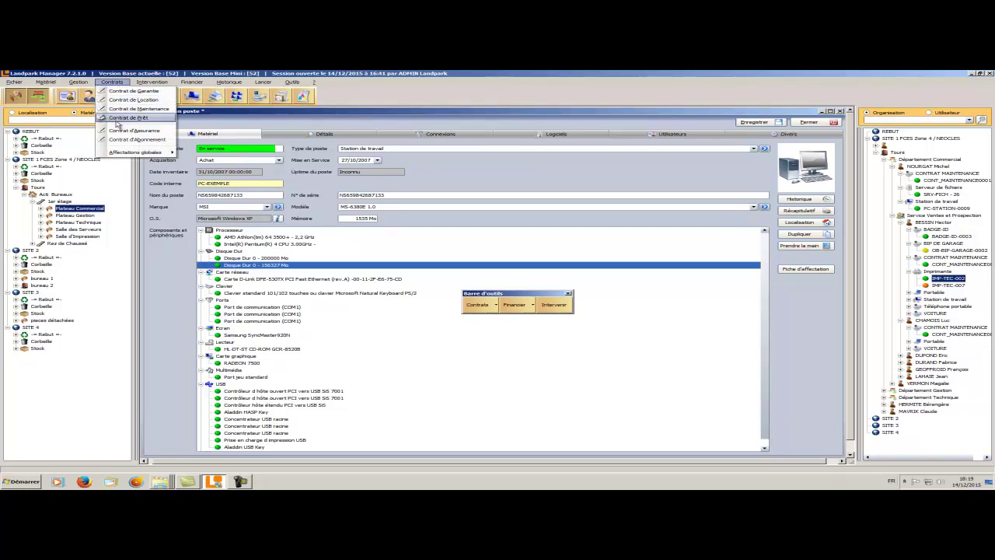
{"action": "mouse_move", "coordinate": [123, 153]}
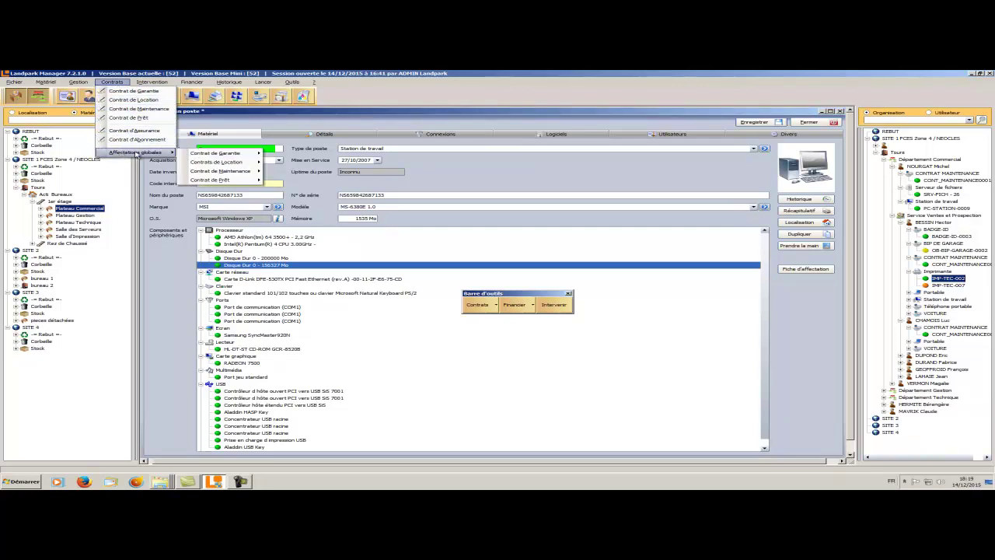
{"action": "mouse_move", "coordinate": [238, 175]}
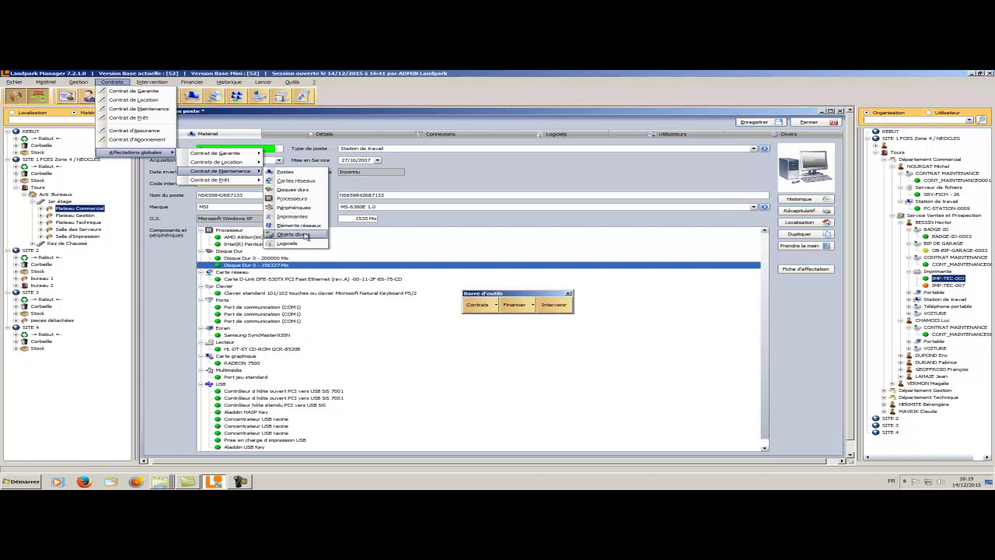
{"action": "left_click", "coordinate": [284, 173]}
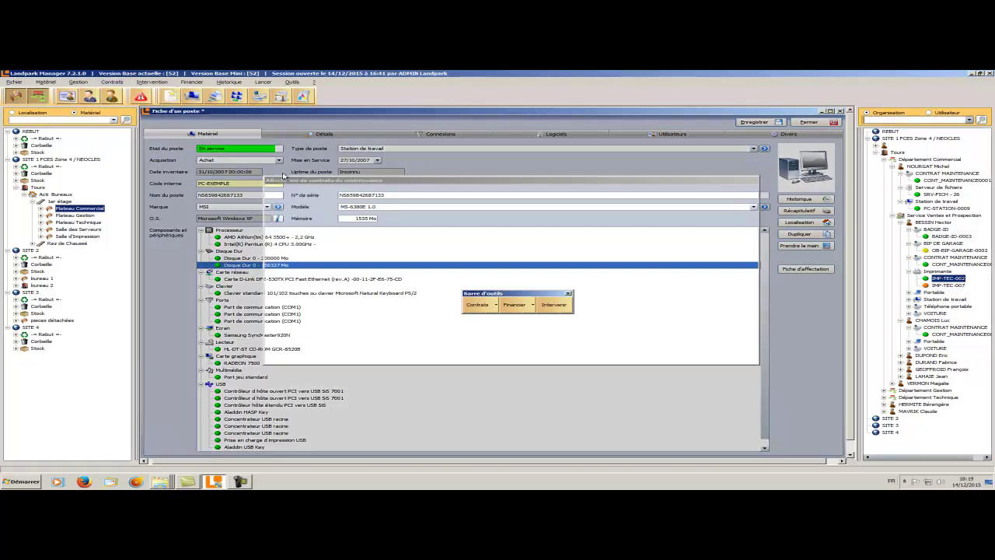
{"action": "left_click", "coordinate": [283, 204]}
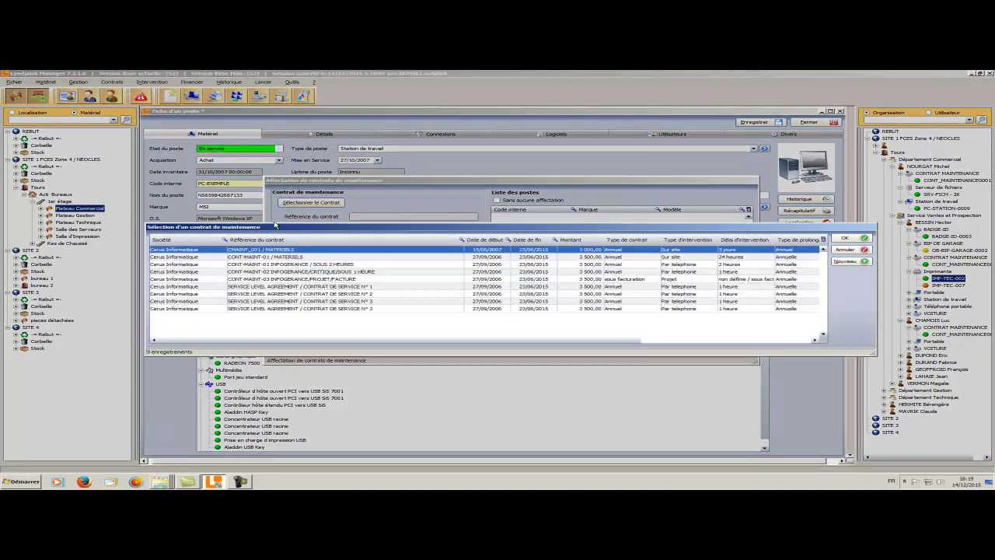
{"action": "left_click", "coordinate": [335, 265]}
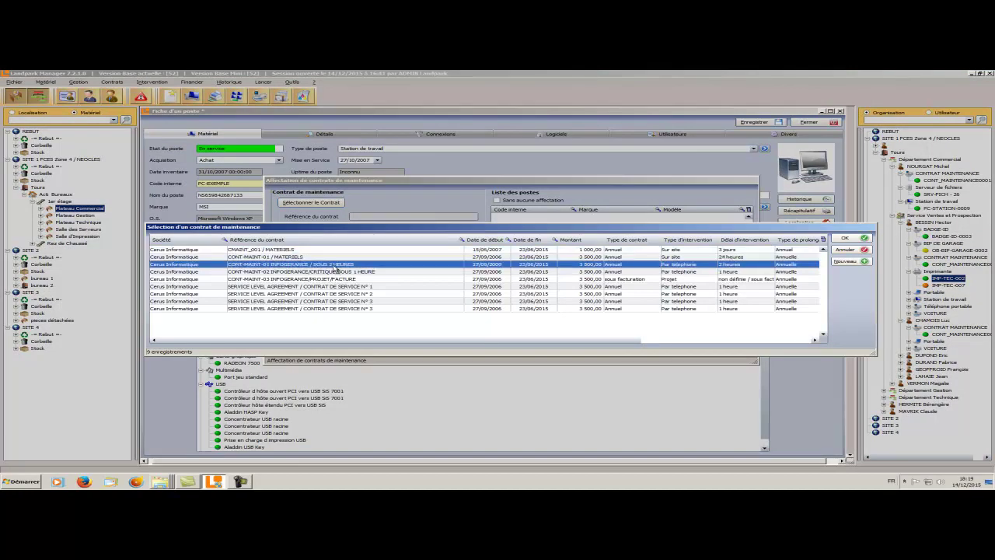
{"action": "left_click", "coordinate": [845, 238]}
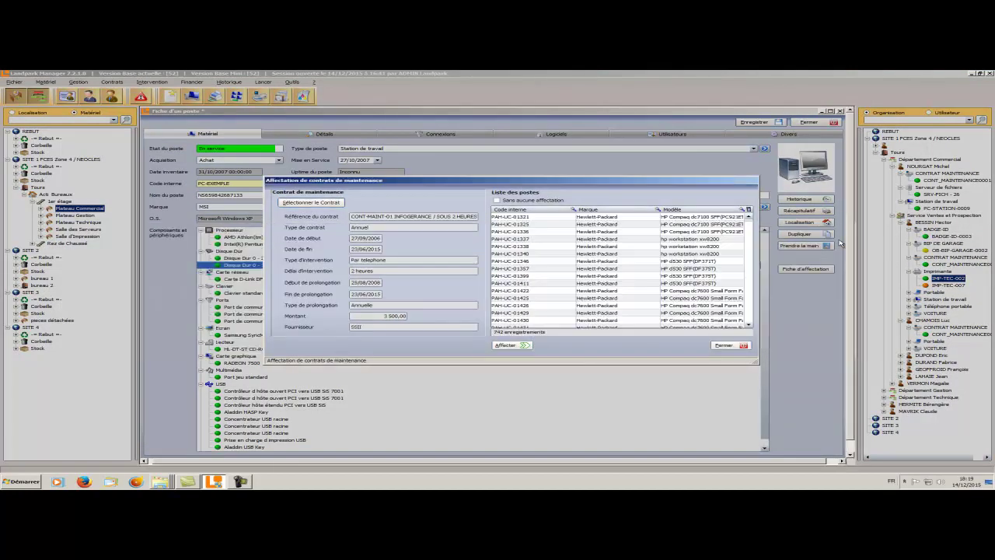
Step: Assign the chosen maintenance contract to the four workstations from PAH-UC-01321 to PAH-UC-01337, confirming the assignment despite the differing company
{"action": "left_click", "coordinate": [511, 218]}
{"action": "left_click", "coordinate": [511, 225], "text": "shift"}
{"action": "left_click_drag", "start_coordinate": [511, 231], "coordinate": [511, 238]}
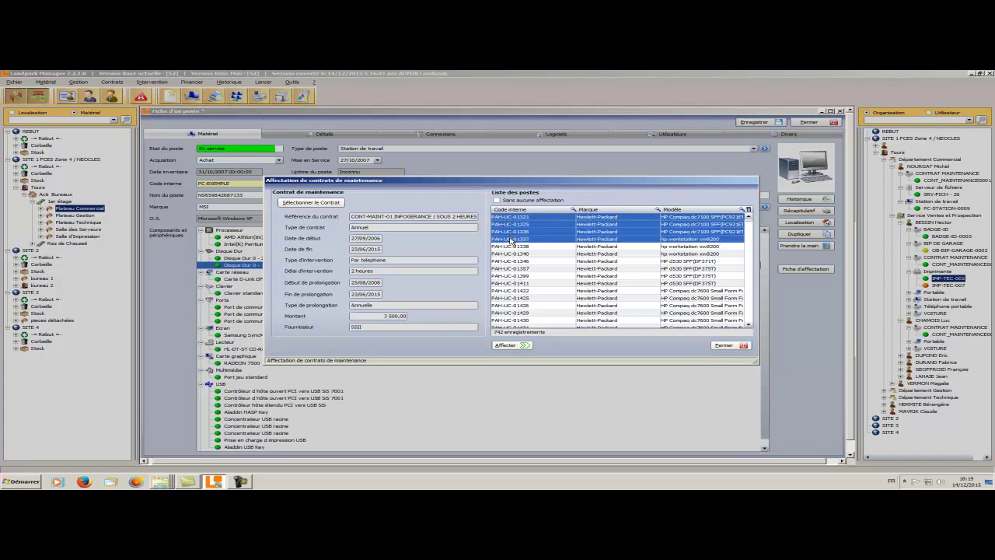
{"action": "left_click", "coordinate": [506, 345]}
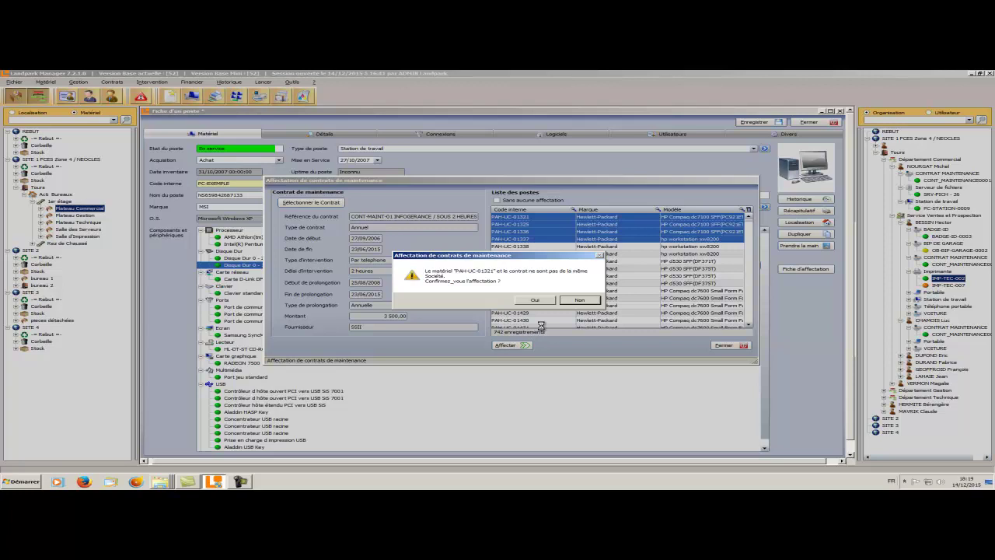
{"action": "left_click", "coordinate": [538, 301]}
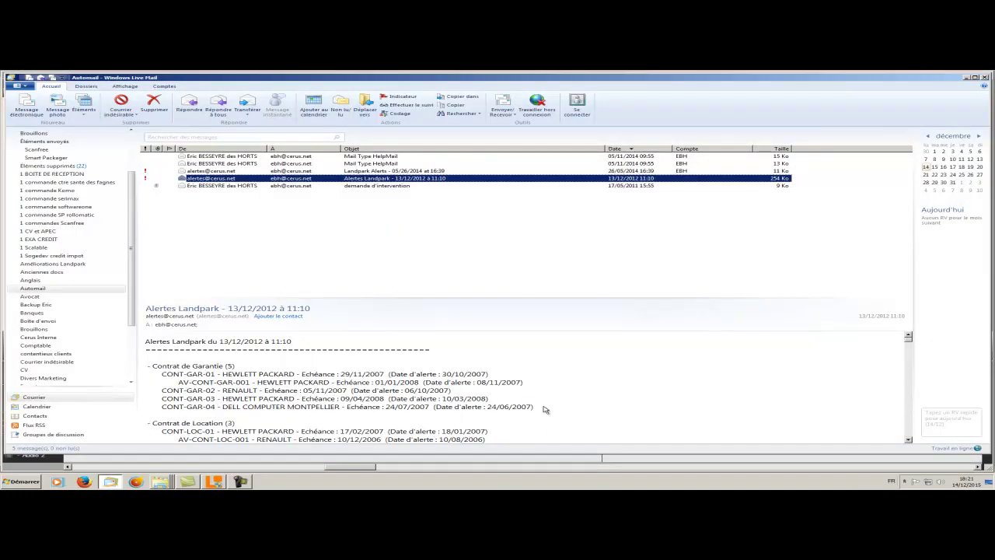
Step: Review the contract and missing-licence alerts in the Alertes Landpark message of 13/12/2012, and return to Landpark Manager
{"action": "left_click_drag", "start_coordinate": [533, 408], "coordinate": [163, 371]}
{"action": "scroll", "coordinate": [262, 382], "scroll_direction": "down", "scroll_amount": 2}
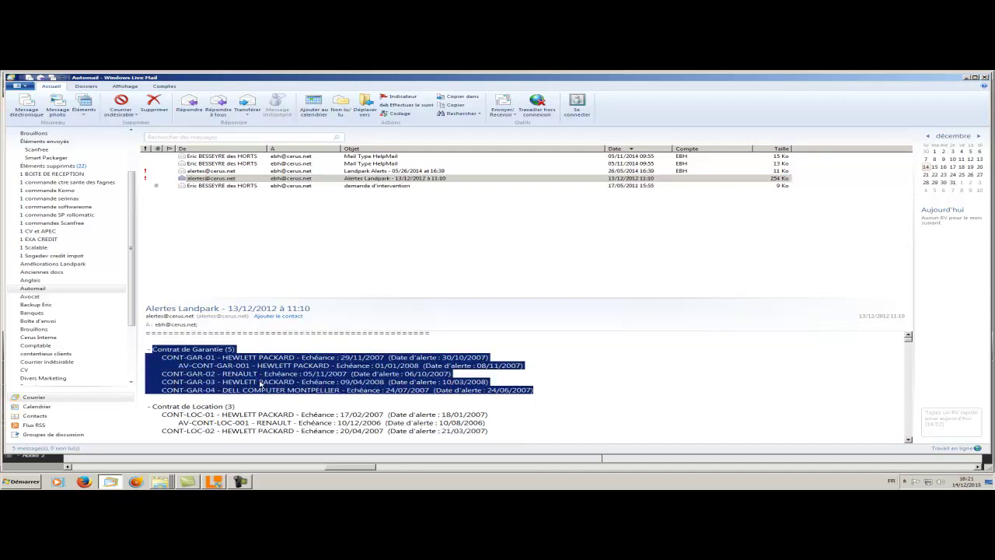
{"action": "scroll", "coordinate": [261, 384], "scroll_direction": "down", "scroll_amount": 2}
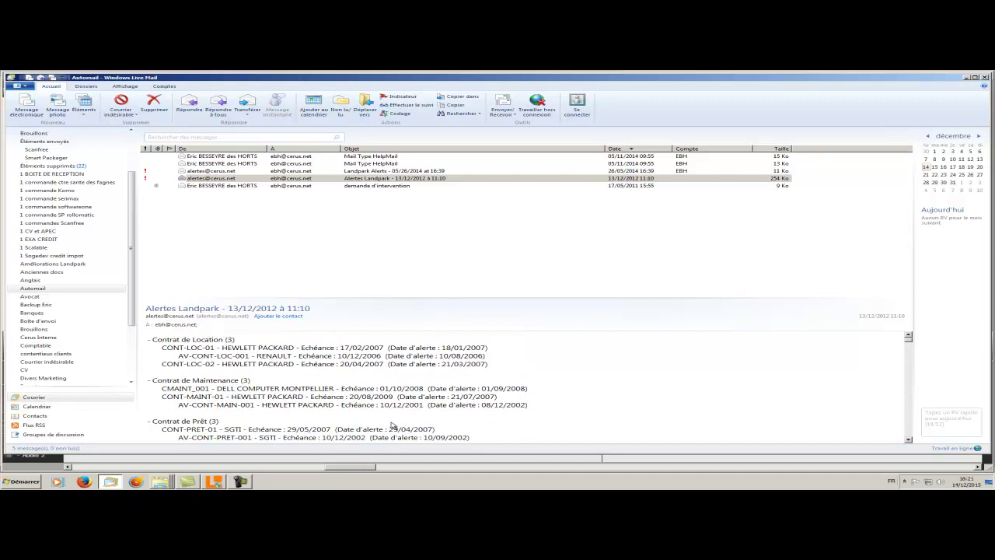
{"action": "left_click_drag", "start_coordinate": [541, 412], "coordinate": [153, 387]}
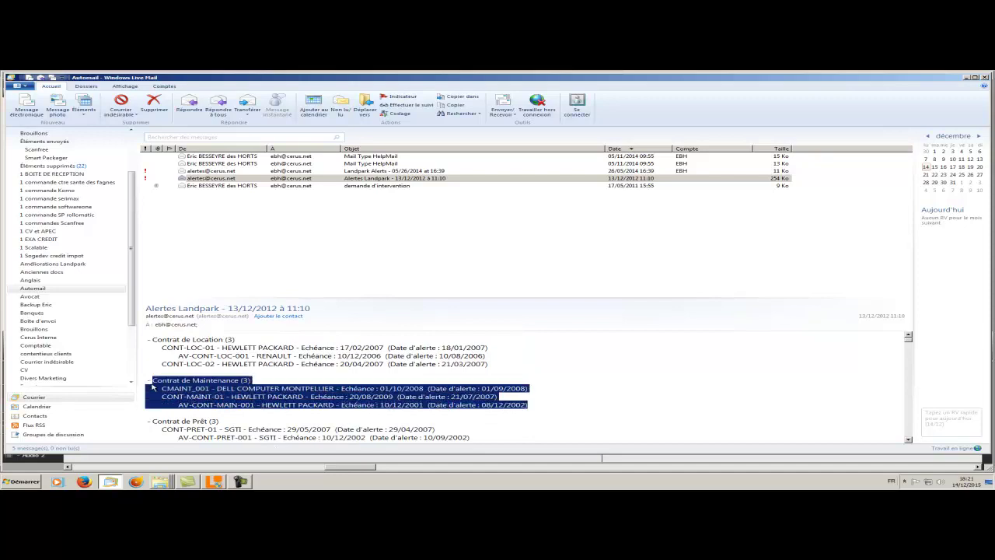
{"action": "scroll", "coordinate": [315, 396], "scroll_direction": "down", "scroll_amount": 3}
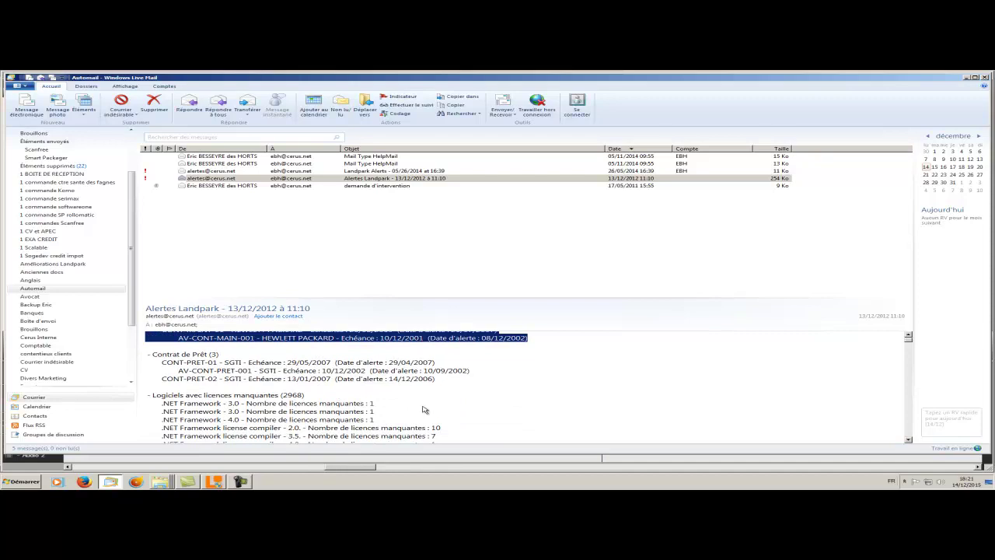
{"action": "key", "text": "alt+Tab"}
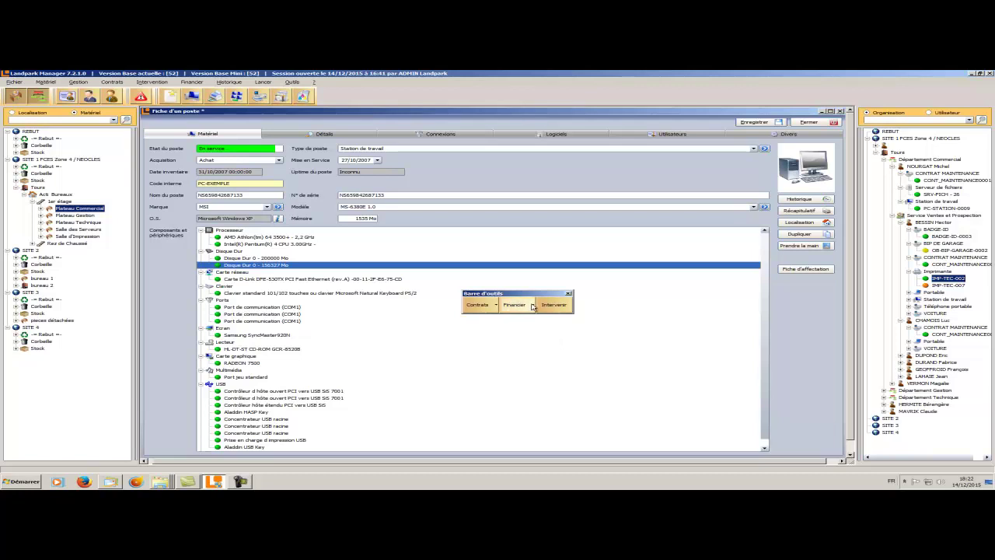
Step: Open PC-EXEMPLE's financing record and unlock its depreciation calculation, agreeing to discard the existing yearly summary
{"action": "left_click", "coordinate": [532, 305]}
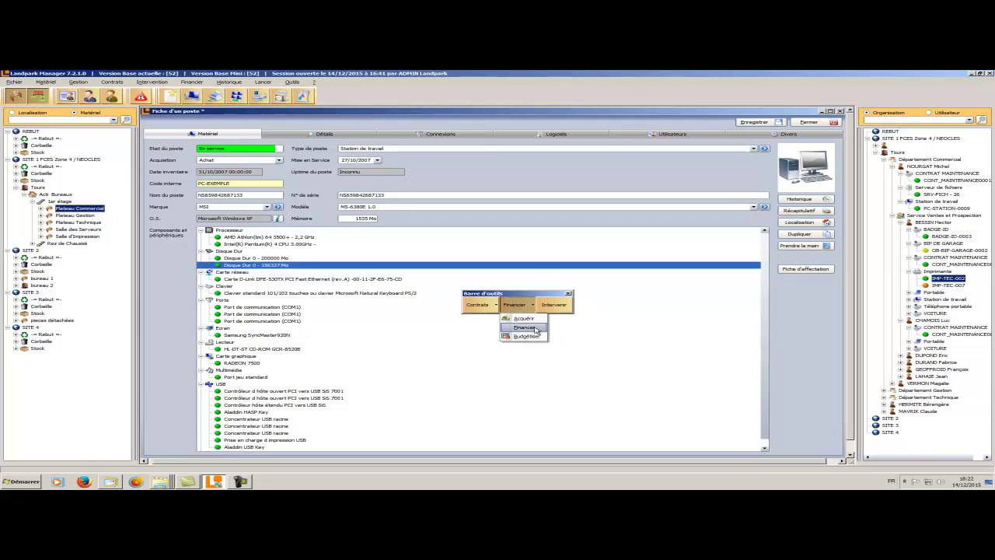
{"action": "left_click", "coordinate": [536, 330]}
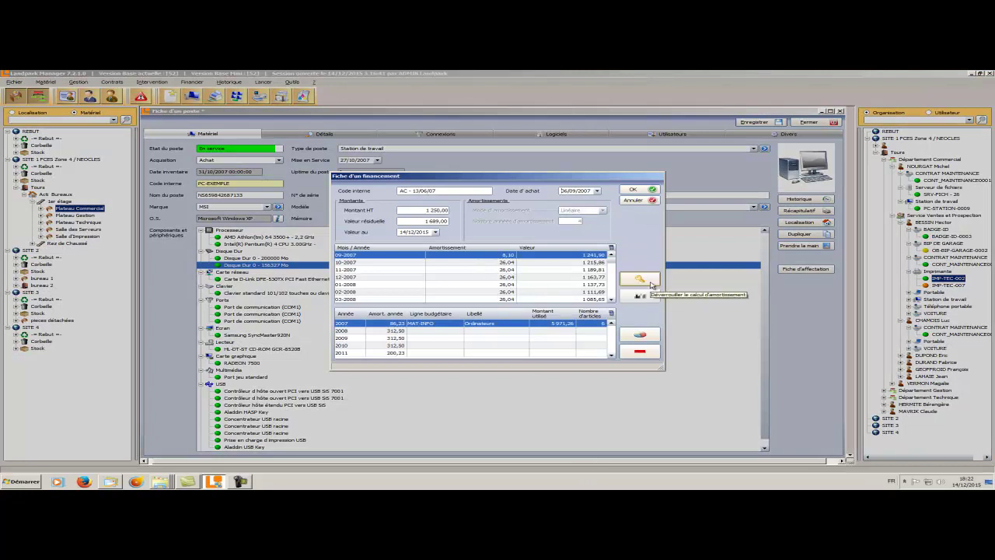
{"action": "left_click", "coordinate": [651, 282]}
{"action": "left_click", "coordinate": [542, 304]}
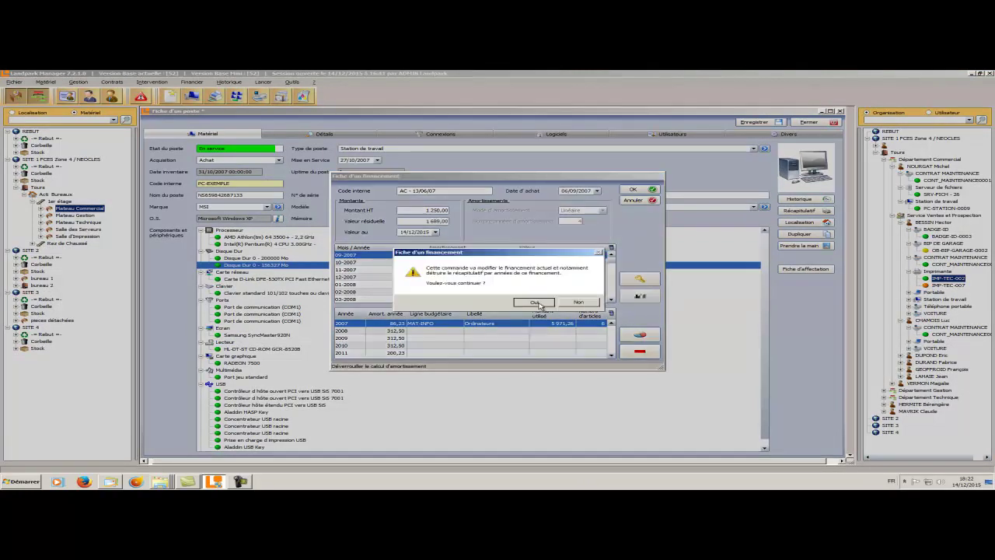
Step: Set the depreciation mode to Dégressif over 3 years, recalculate the depreciation, and check the monthly schedule
{"action": "left_click", "coordinate": [601, 211]}
{"action": "left_click", "coordinate": [573, 224]}
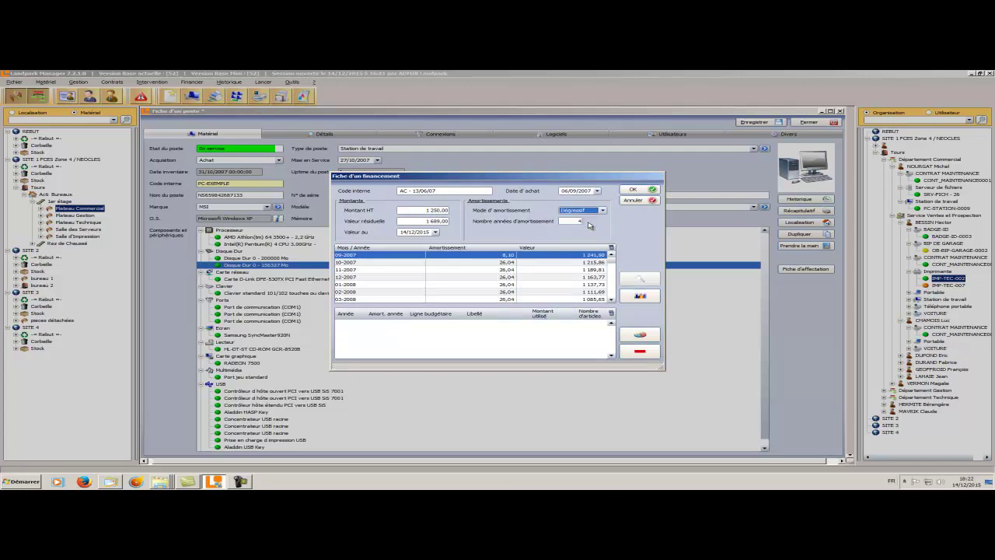
{"action": "left_click", "coordinate": [578, 222]}
{"action": "type", "text": "3"}
{"action": "left_click", "coordinate": [630, 295]}
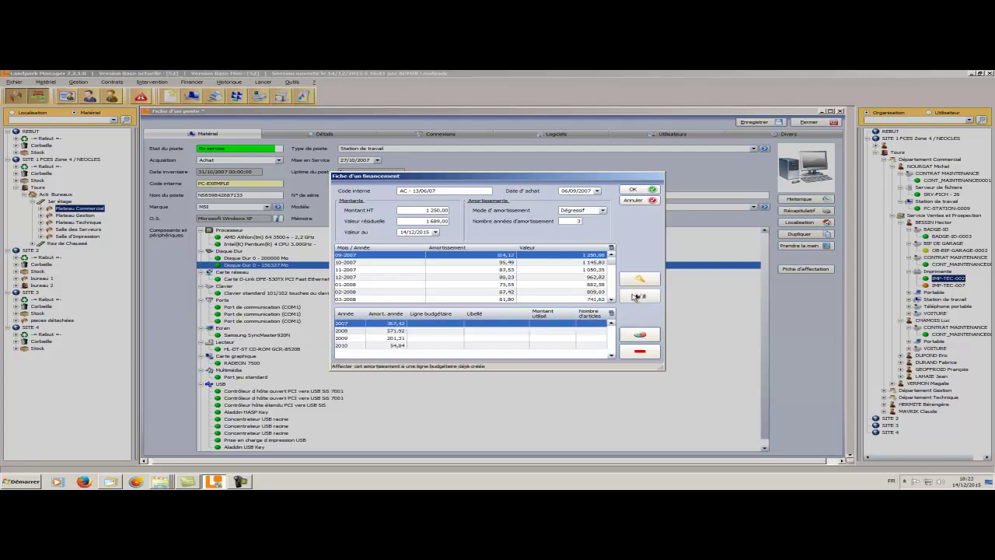
{"action": "left_click", "coordinate": [457, 284]}
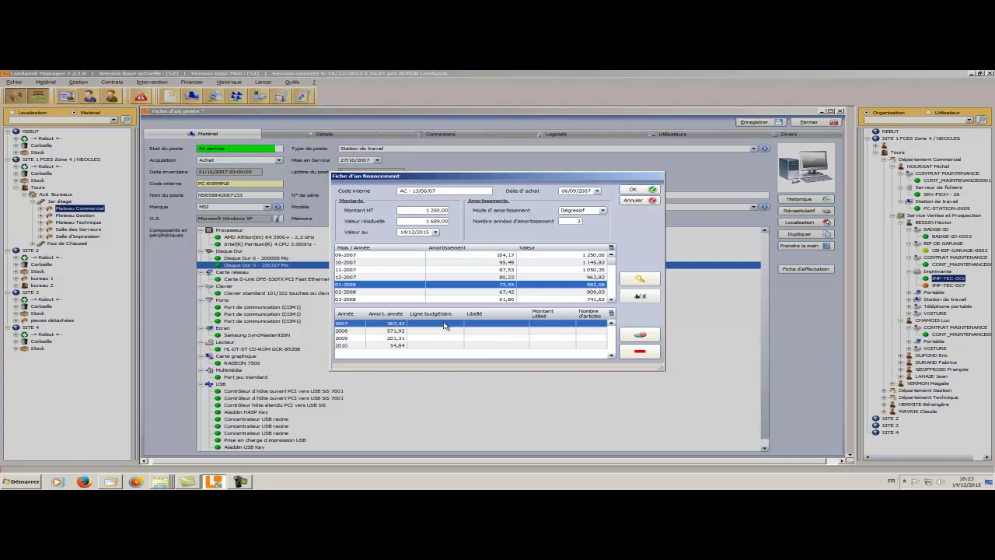
Step: Assign the 2007 depreciation to the MAT-INFO Ordinateurs budget line of the 2014 MATÉRIELS INFORMATIQUE budget
{"action": "left_click", "coordinate": [640, 335]}
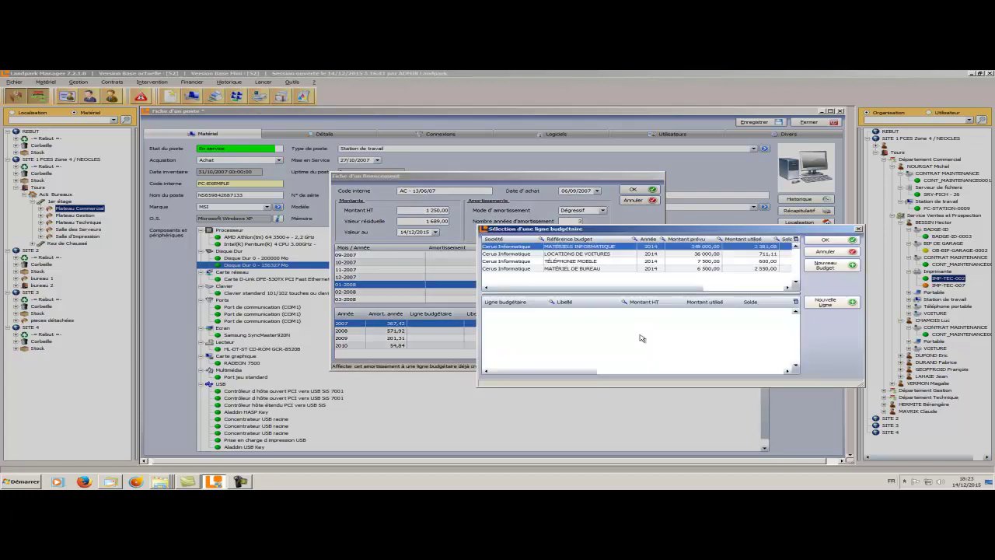
{"action": "left_click", "coordinate": [602, 247]}
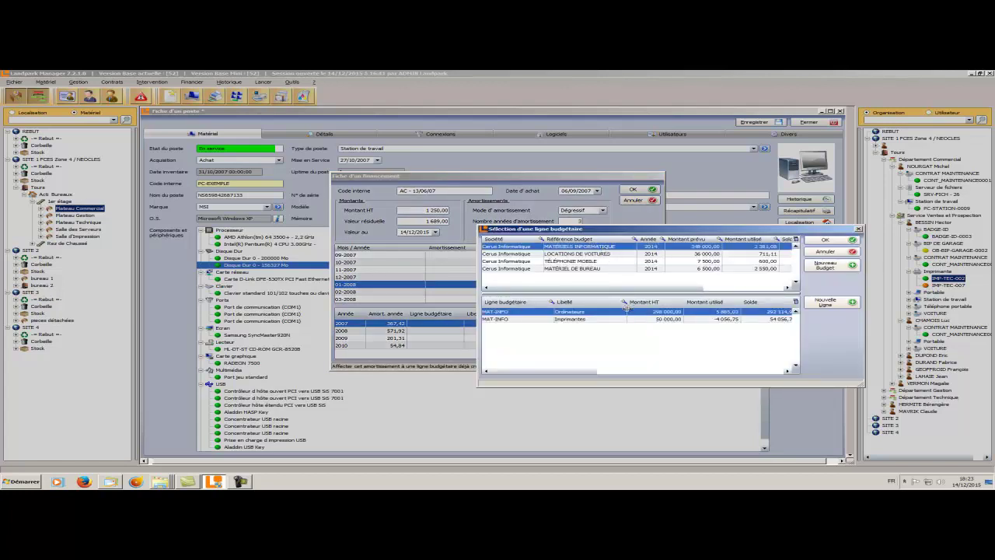
{"action": "left_click", "coordinate": [824, 240]}
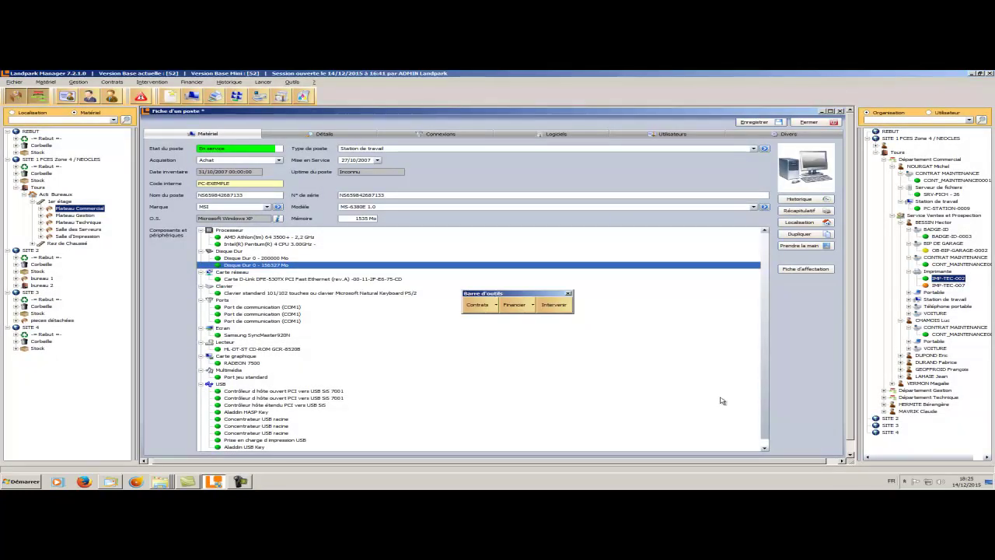
Step: Open PC-EXEMPLE's purchase record for budgeting and allocate the purchase to the MAT-INFO Ordinateurs line of MATÉRIELS INFORMATIQUE 2014
{"action": "left_click", "coordinate": [533, 306]}
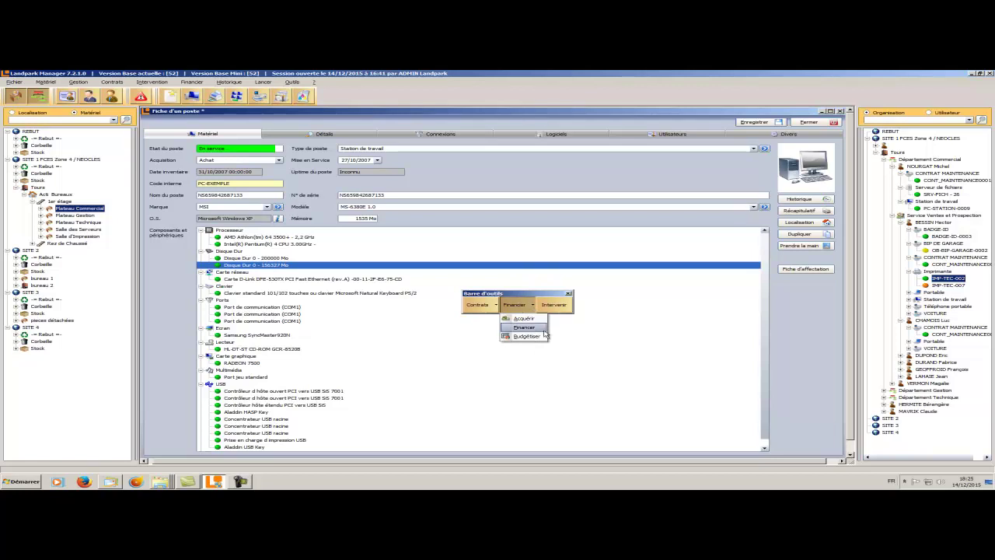
{"action": "left_click", "coordinate": [543, 337]}
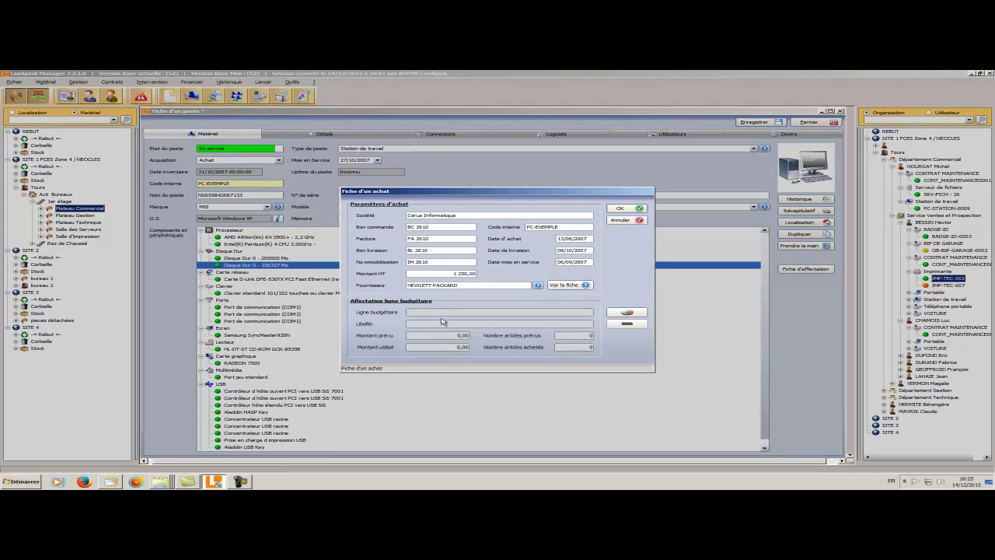
{"action": "left_click", "coordinate": [627, 312]}
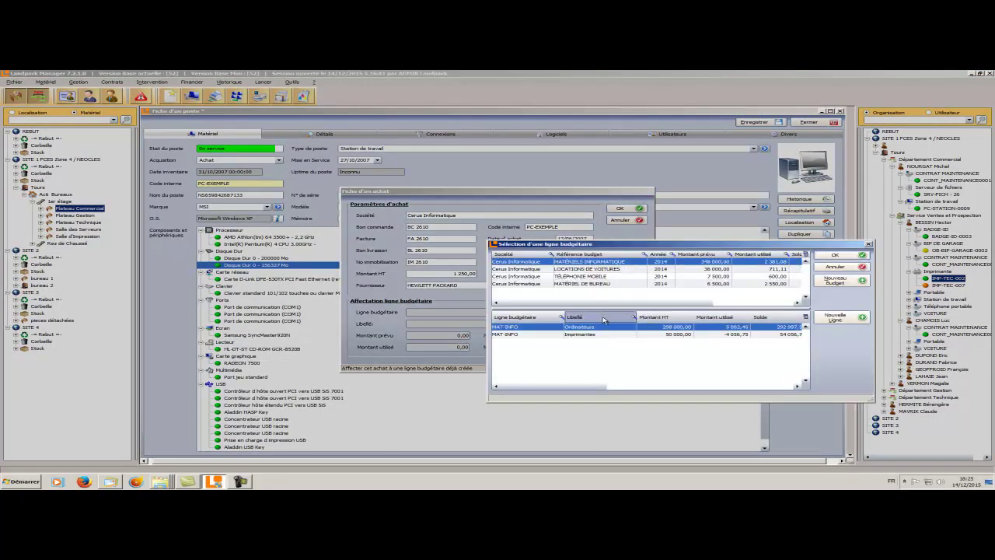
{"action": "left_click", "coordinate": [836, 255]}
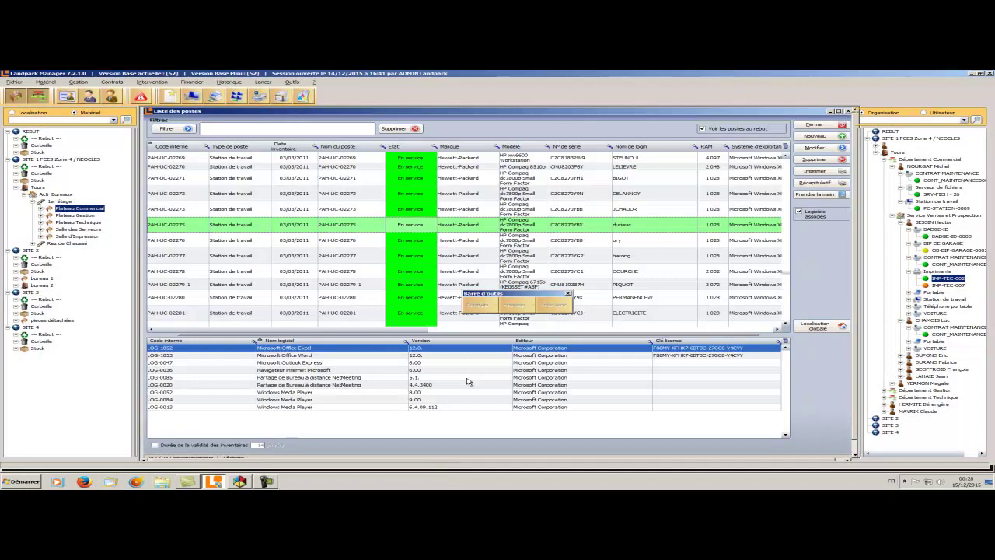
Step: Open the PAM-UC-02275 workstation record and assign the loan contract CONT-PRET-02 to it
{"action": "left_click", "coordinate": [254, 229]}
{"action": "double_click", "coordinate": [253, 228]}
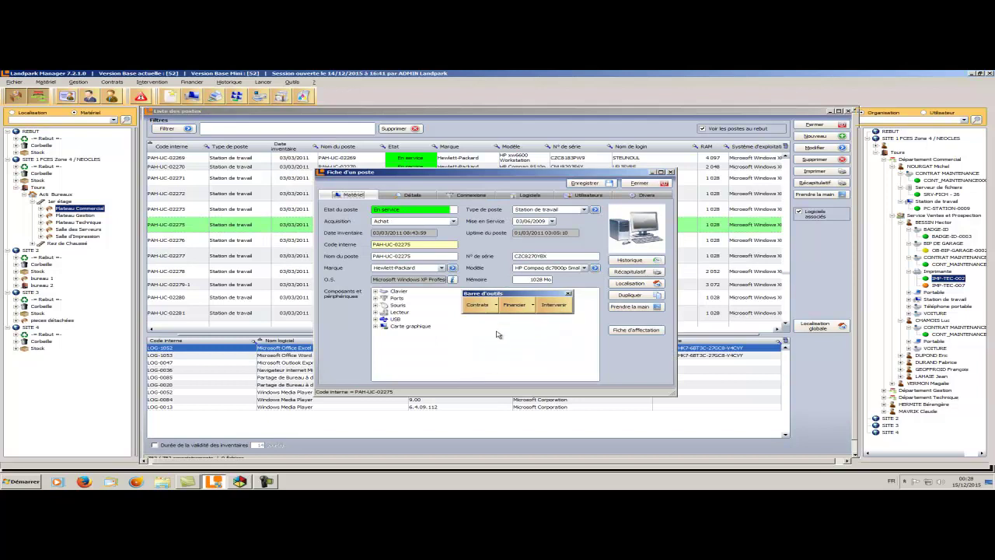
{"action": "left_click", "coordinate": [498, 306]}
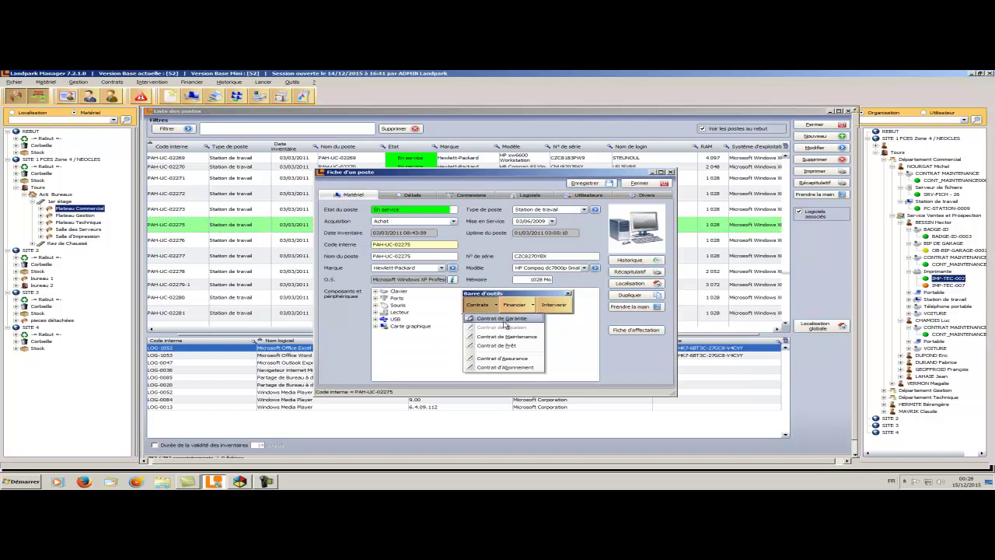
{"action": "left_click", "coordinate": [509, 345]}
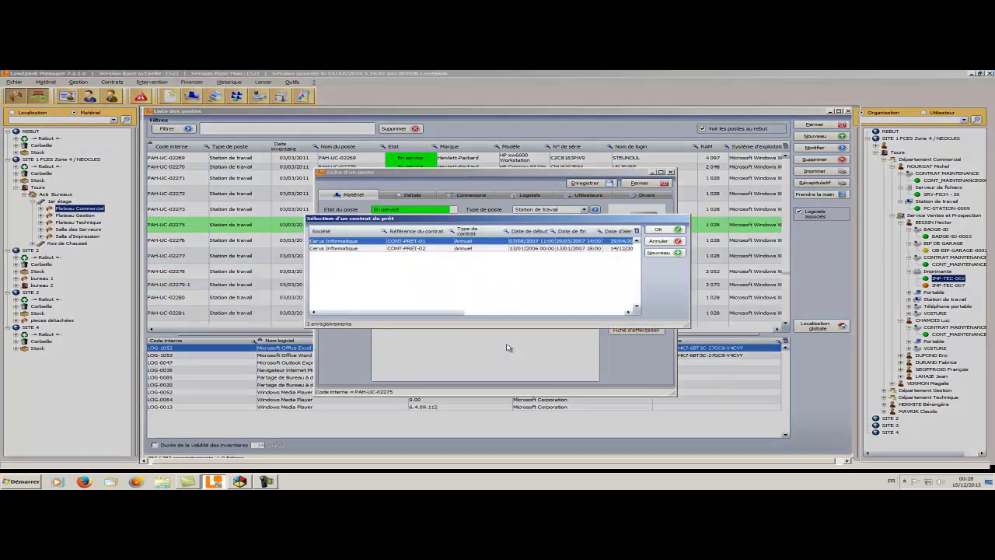
{"action": "left_click", "coordinate": [413, 249]}
{"action": "left_click", "coordinate": [658, 230]}
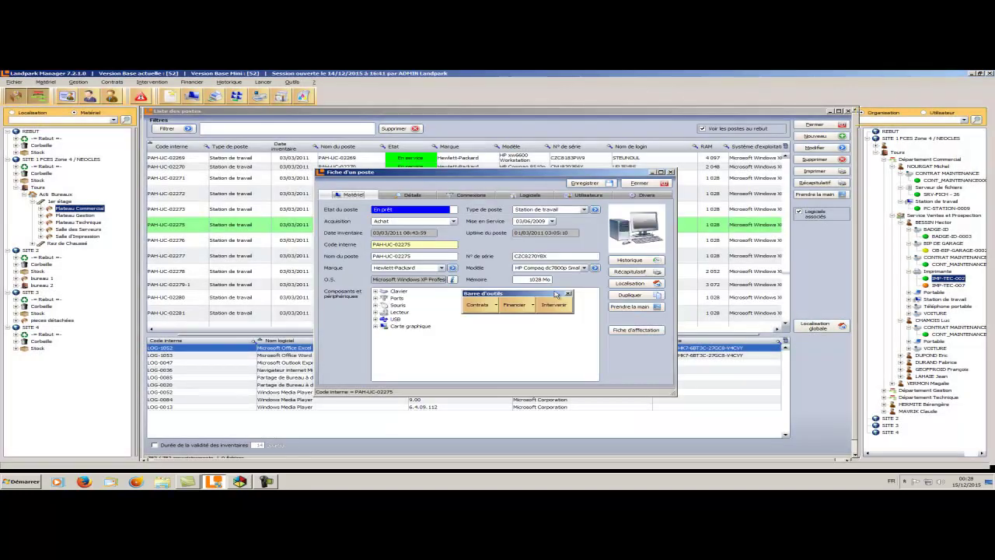
{"action": "left_click_drag", "start_coordinate": [551, 296], "coordinate": [625, 339]}
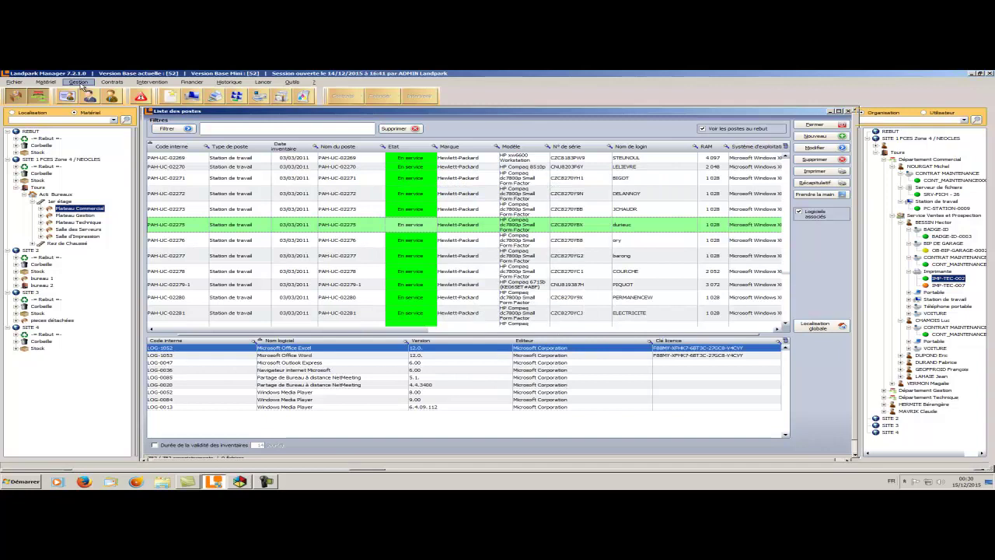
Step: Open the alerts panel and examine the warranty, rental and maintenance contract alerts, including CONT-MAINT-01 INFOGERANCE / SOUS 2 HEURES
{"action": "left_click", "coordinate": [79, 82]}
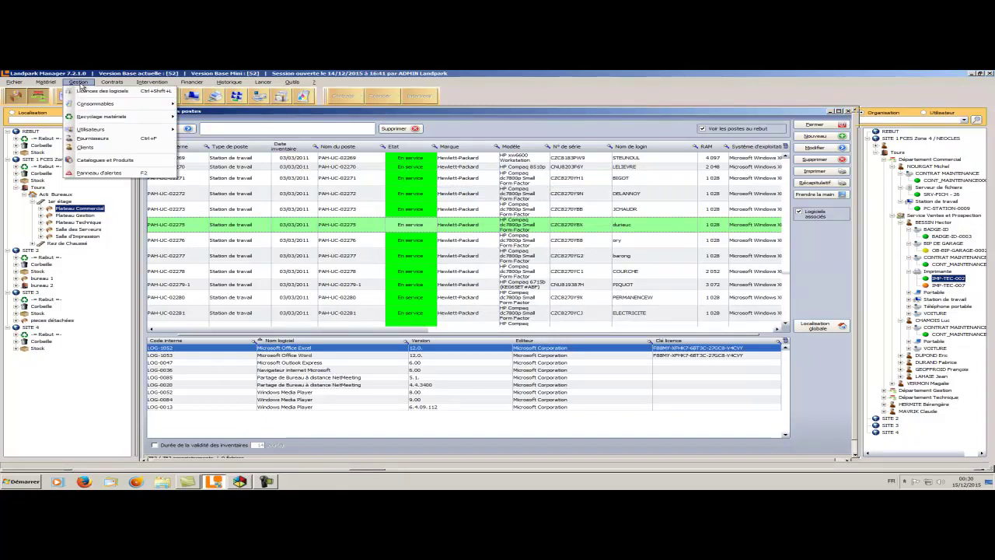
{"action": "left_click", "coordinate": [105, 174]}
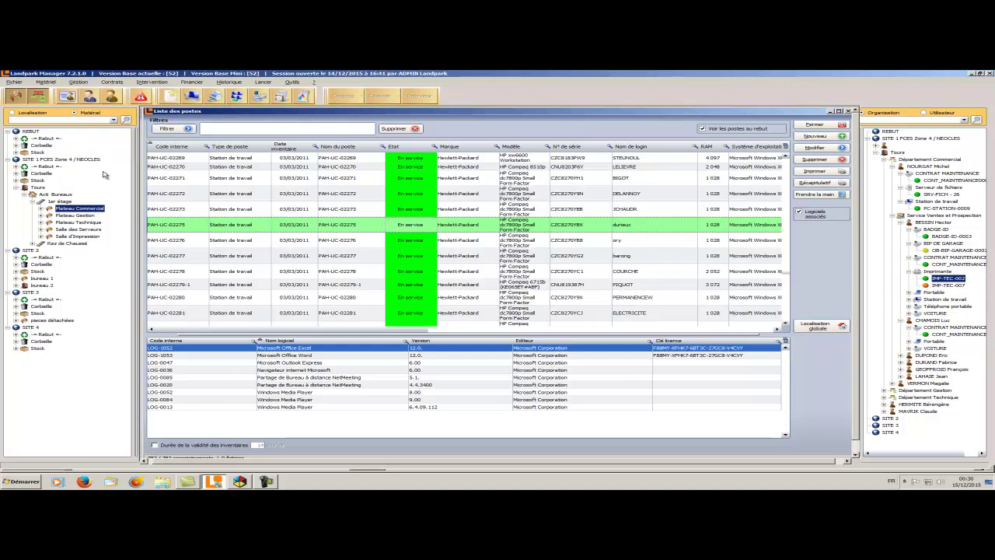
{"action": "left_click", "coordinate": [317, 221]}
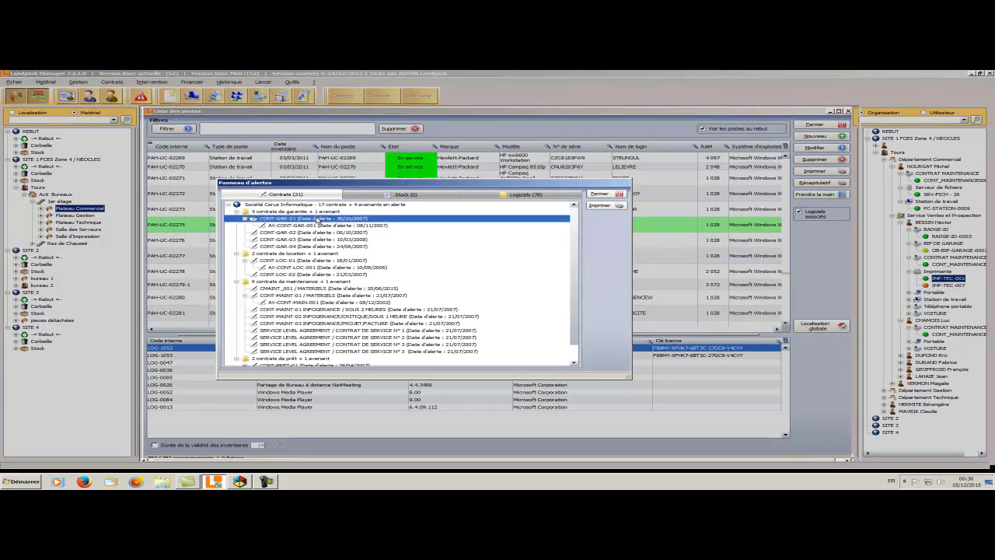
{"action": "left_click", "coordinate": [325, 262]}
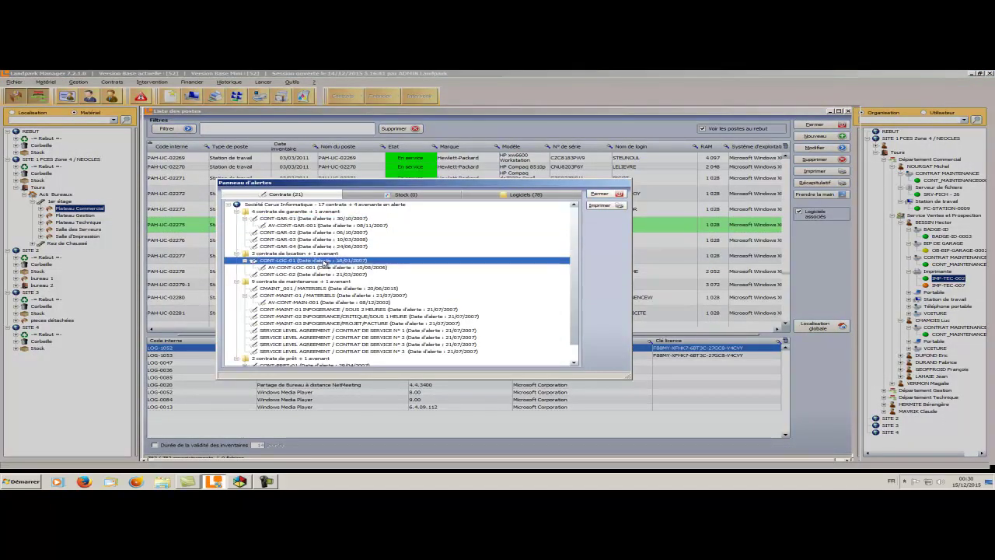
{"action": "left_click", "coordinate": [327, 281]}
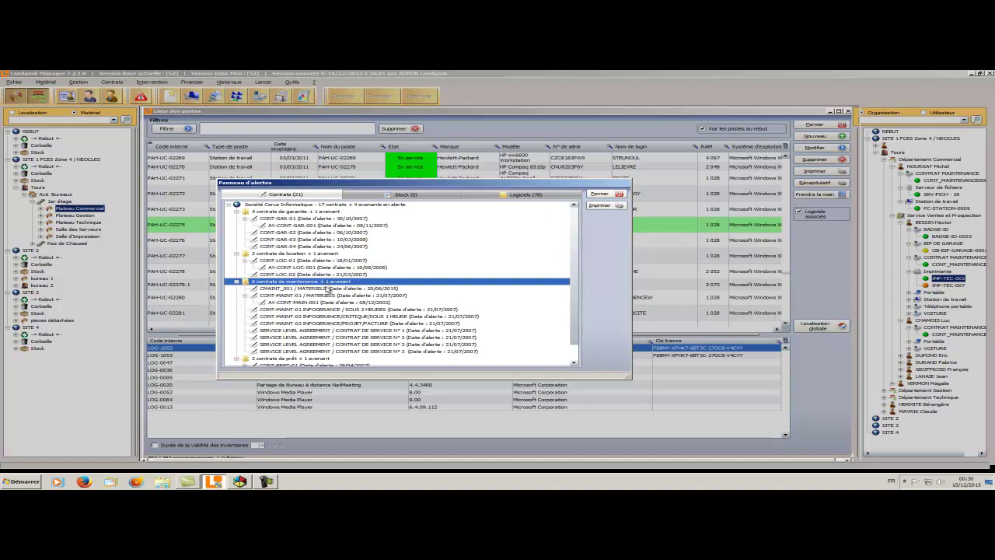
{"action": "left_click", "coordinate": [331, 303]}
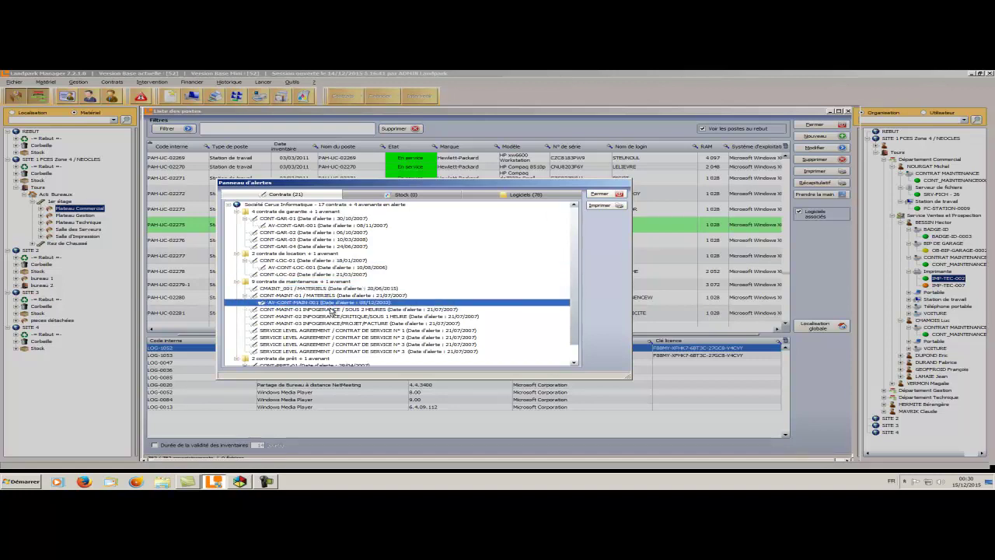
{"action": "left_click", "coordinate": [332, 309]}
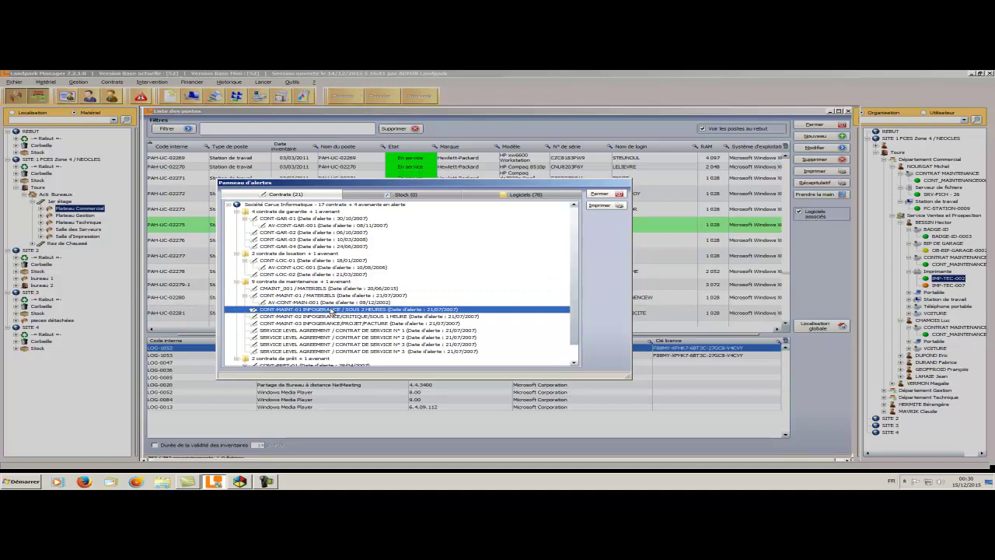
{"action": "double_click", "coordinate": [332, 311]}
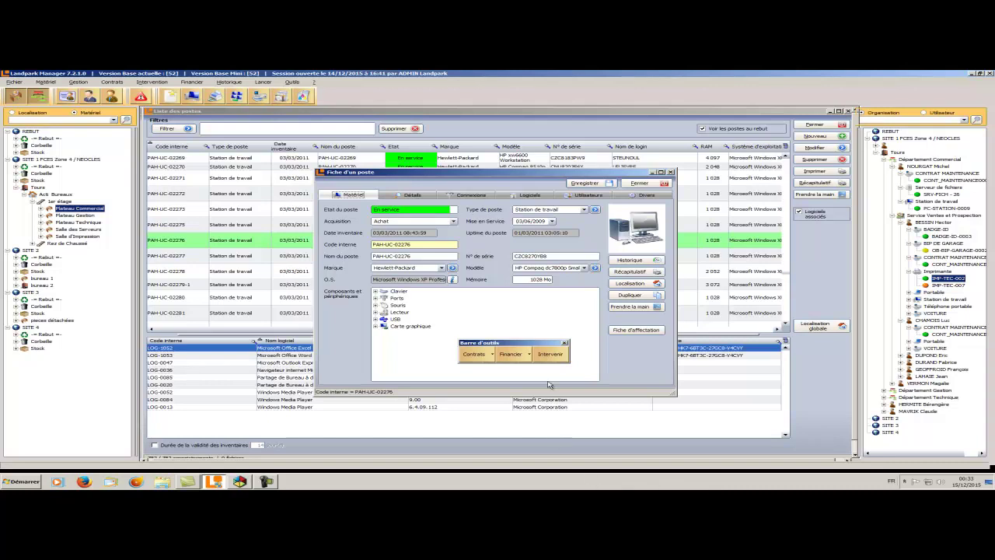
Step: Create an intervention for workstation PAM-UC-02276 with the secretary (Secrétaire) as requester and the Imprimantes problem Bourrage papier
{"action": "left_click", "coordinate": [549, 355]}
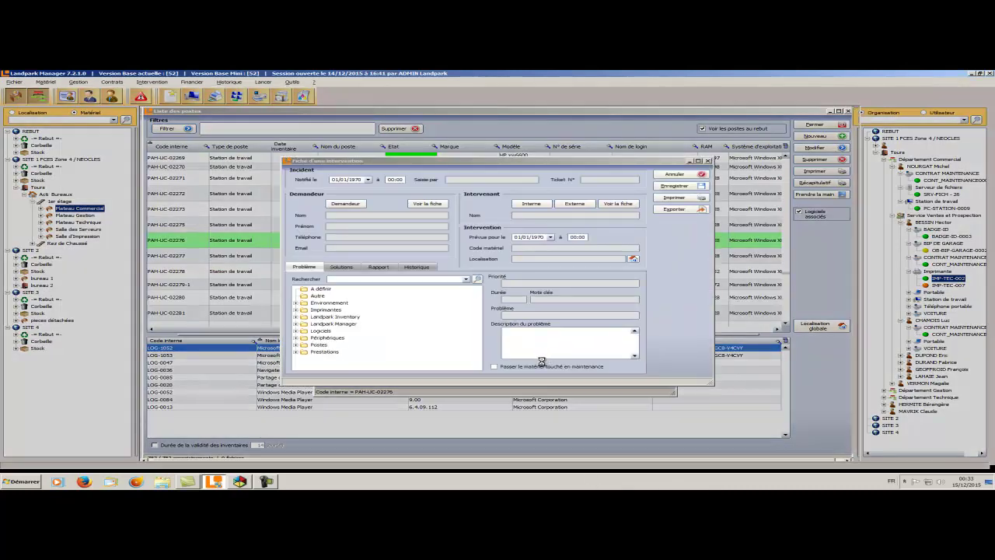
{"action": "left_click", "coordinate": [346, 204]}
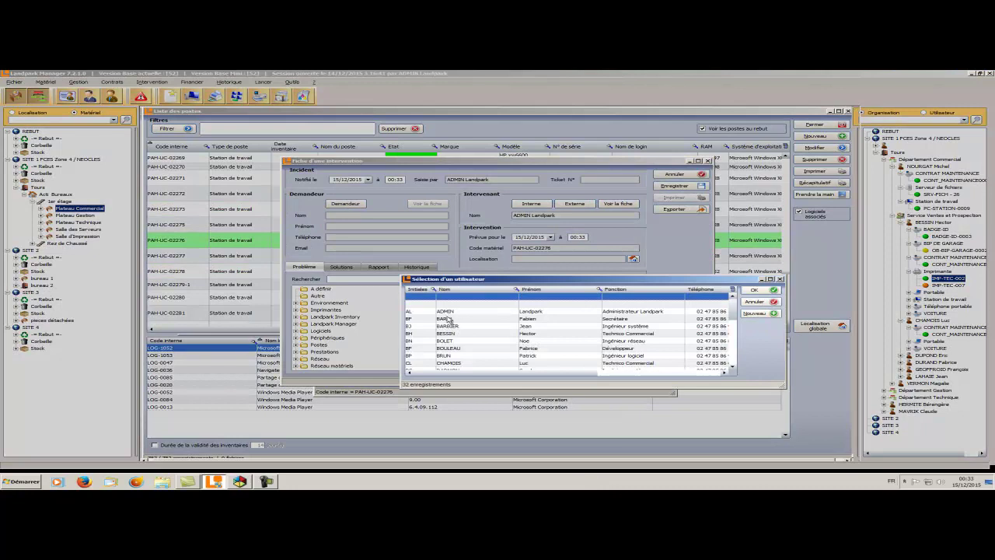
{"action": "left_click", "coordinate": [450, 319]}
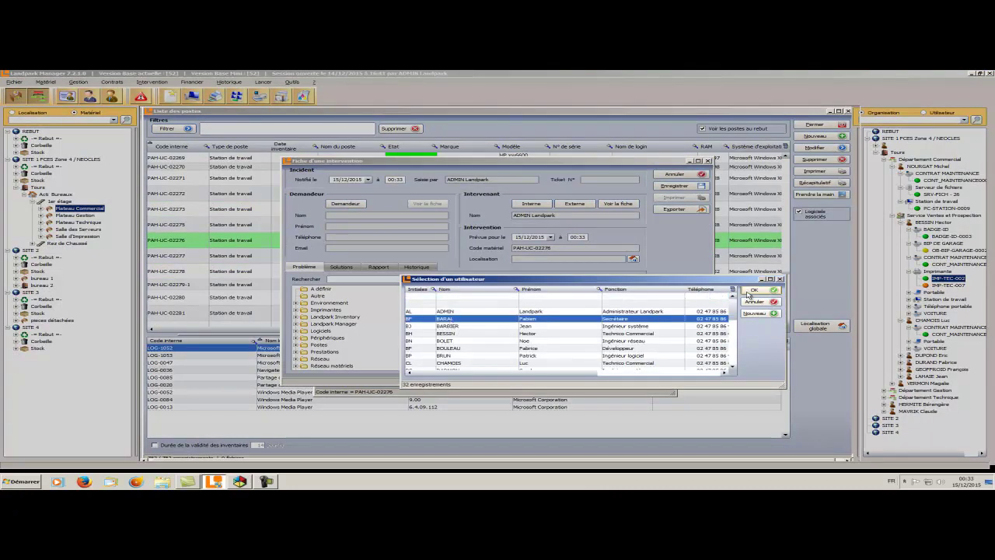
{"action": "left_click", "coordinate": [750, 291]}
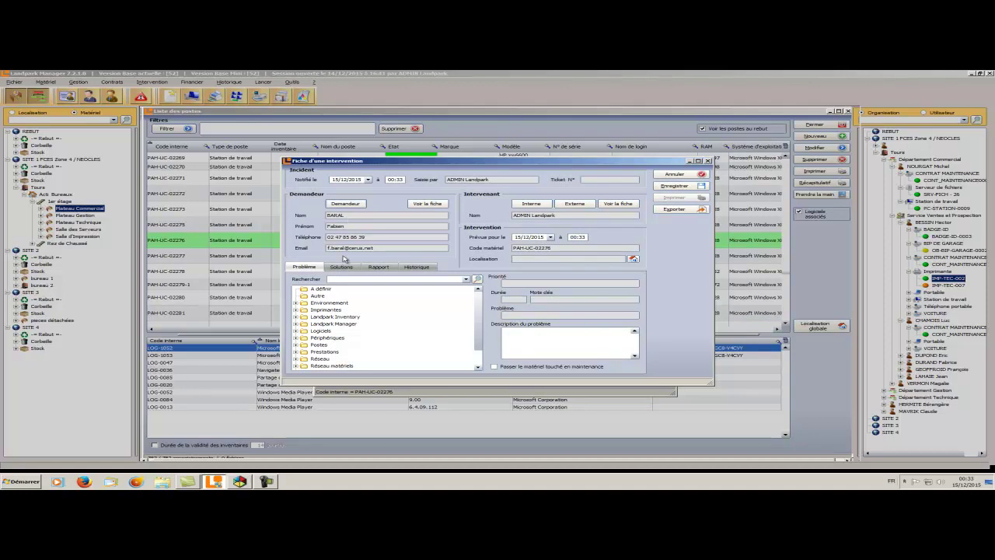
{"action": "left_click", "coordinate": [296, 311]}
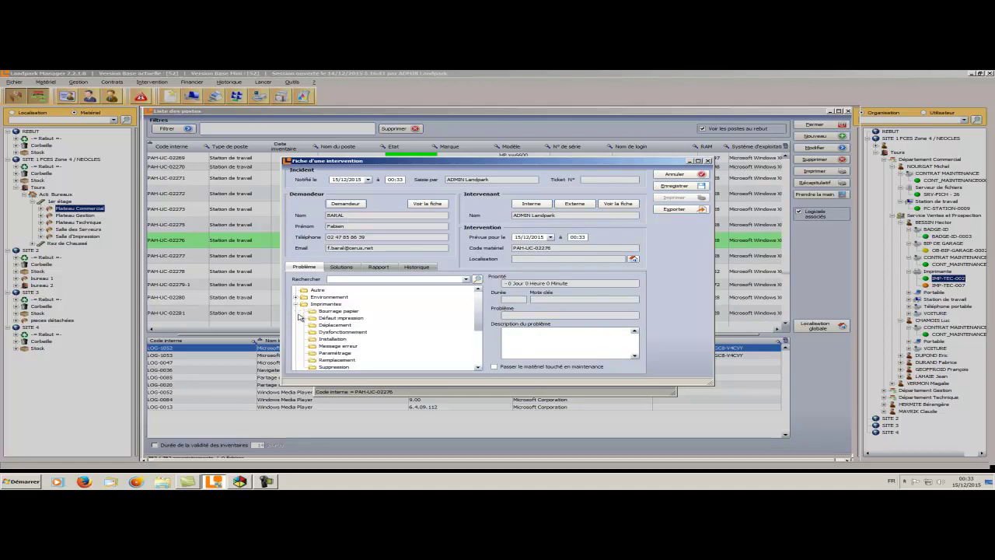
{"action": "left_click", "coordinate": [339, 311]}
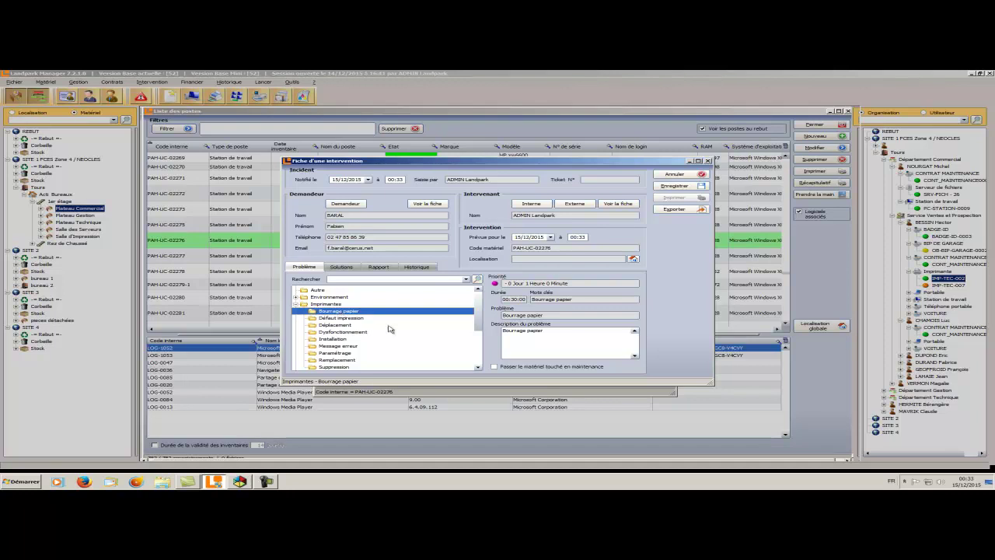
Step: Review the proposed solution for Bourrage papier and its attached files and web link, returning to the problem description
{"action": "left_click", "coordinate": [342, 266]}
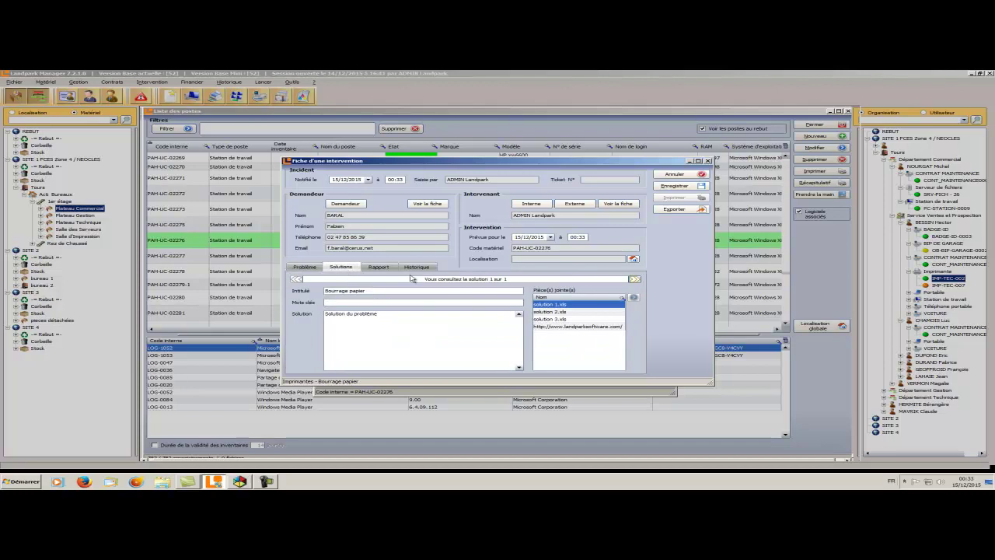
{"action": "left_click", "coordinate": [547, 311]}
{"action": "left_click", "coordinate": [552, 319]}
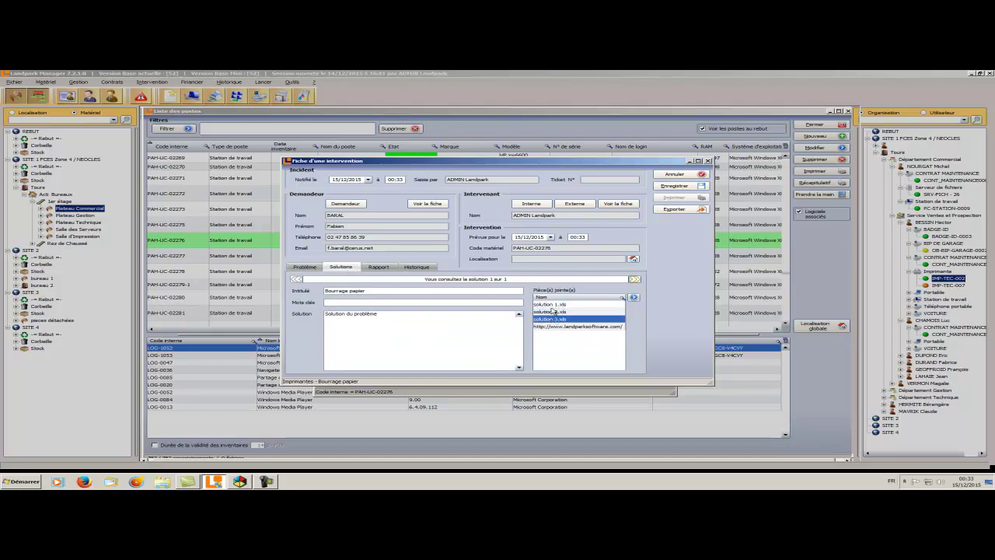
{"action": "left_click", "coordinate": [551, 304]}
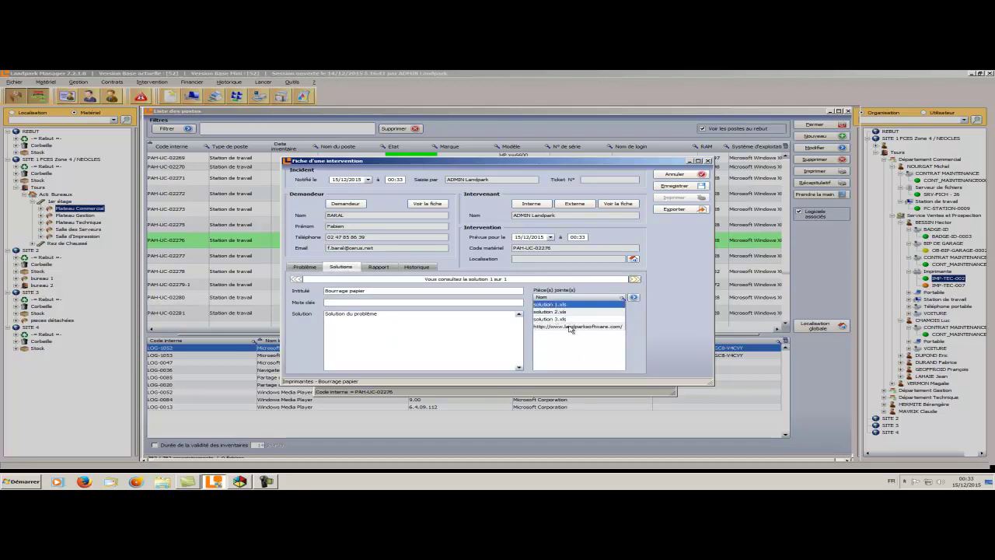
{"action": "left_click", "coordinate": [568, 326]}
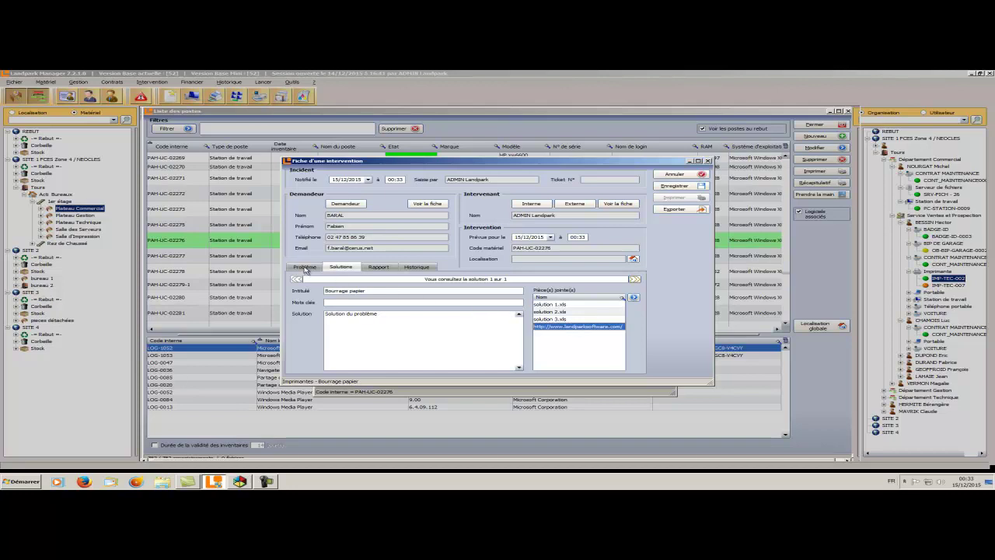
{"action": "left_click", "coordinate": [305, 268]}
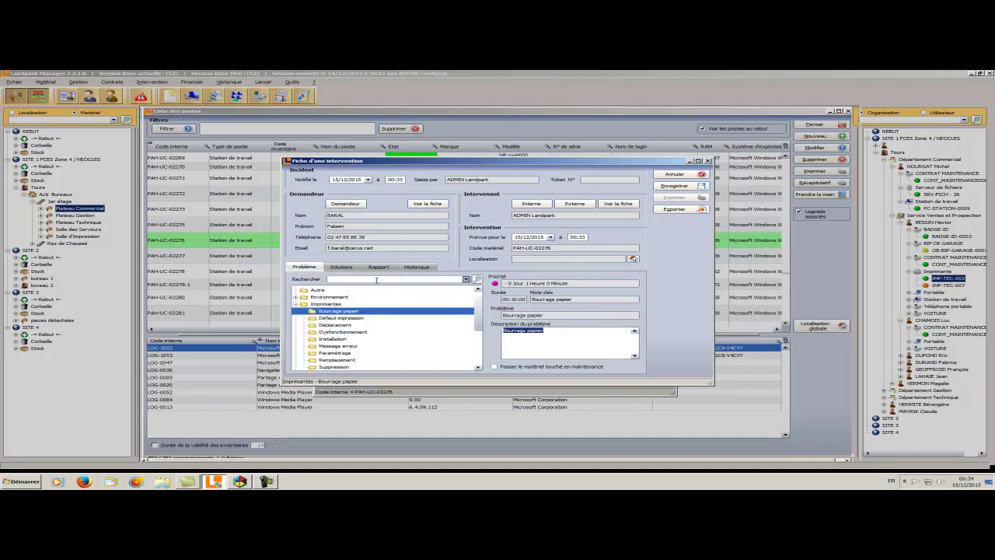
Step: Assign the systems engineer (Ingénieur système) as the intervention's internal technician
{"action": "left_click", "coordinate": [528, 209]}
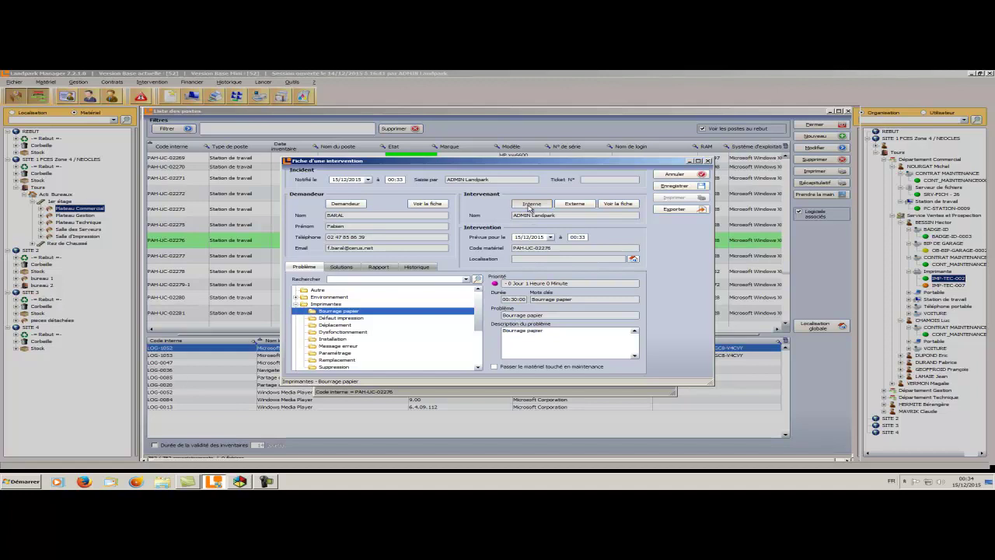
{"action": "left_click", "coordinate": [558, 320]}
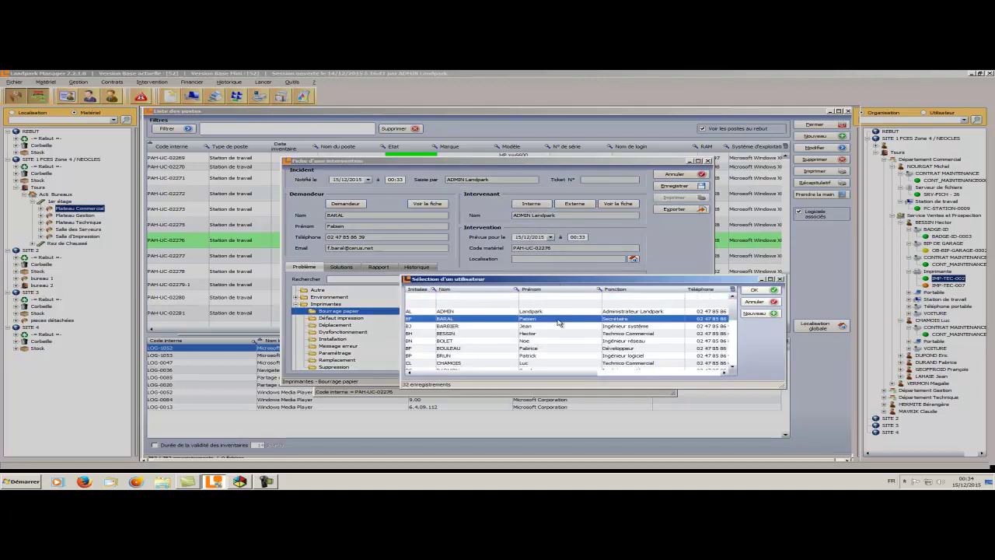
{"action": "left_click", "coordinate": [556, 326]}
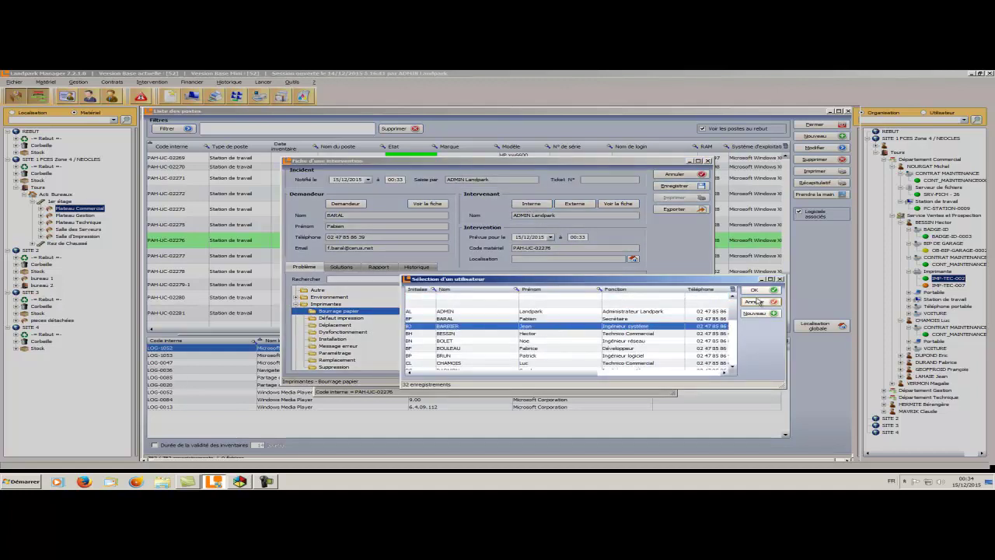
{"action": "left_click", "coordinate": [755, 291]}
Step: Assign COMPAQ FRANCE as the intervention's external technician and check the planned date calendar
{"action": "left_click", "coordinate": [582, 205]}
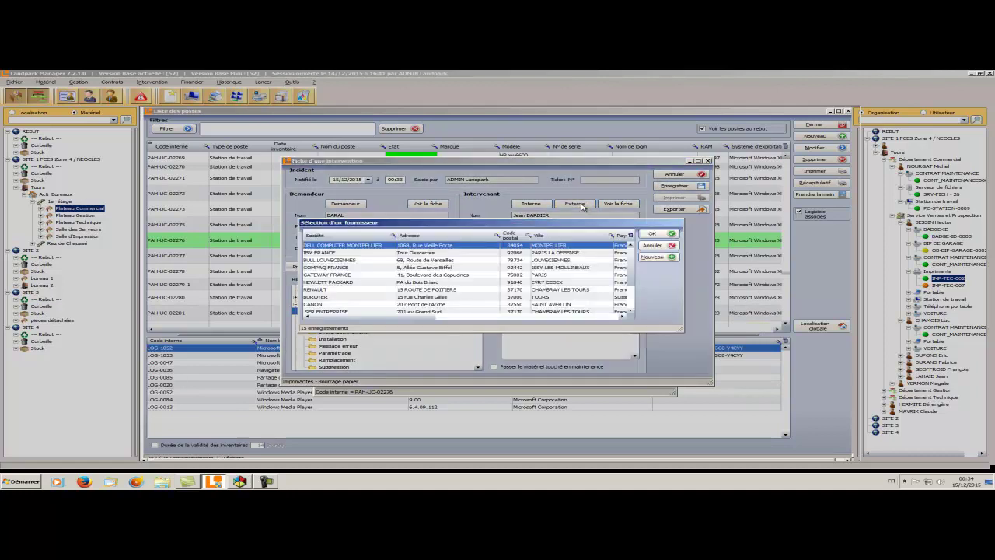
{"action": "left_click", "coordinate": [361, 268]}
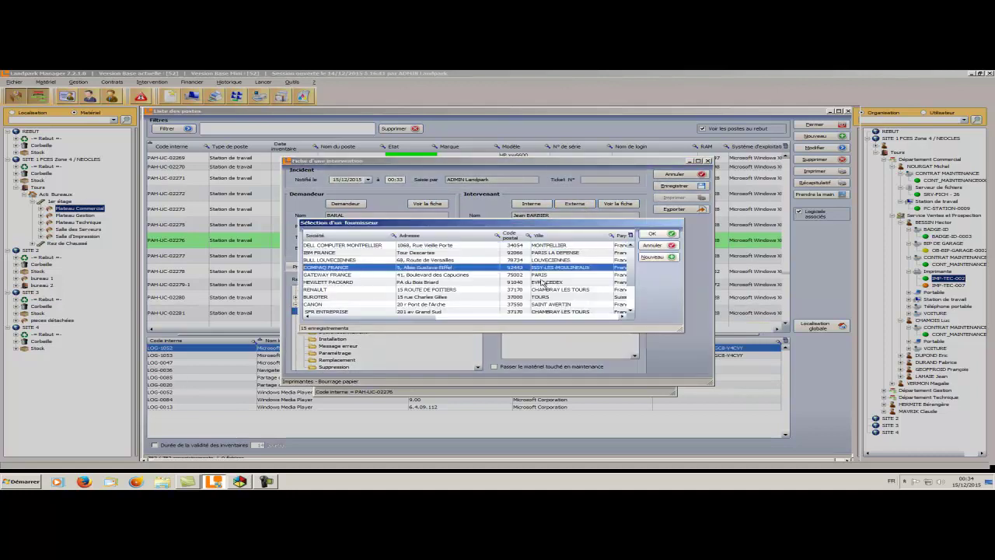
{"action": "left_click", "coordinate": [653, 233]}
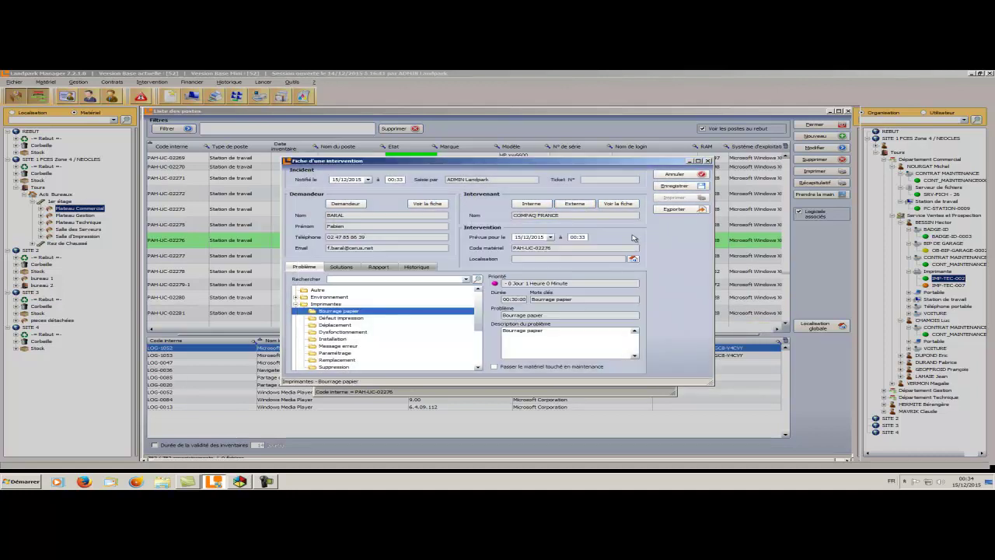
{"action": "left_click", "coordinate": [551, 237]}
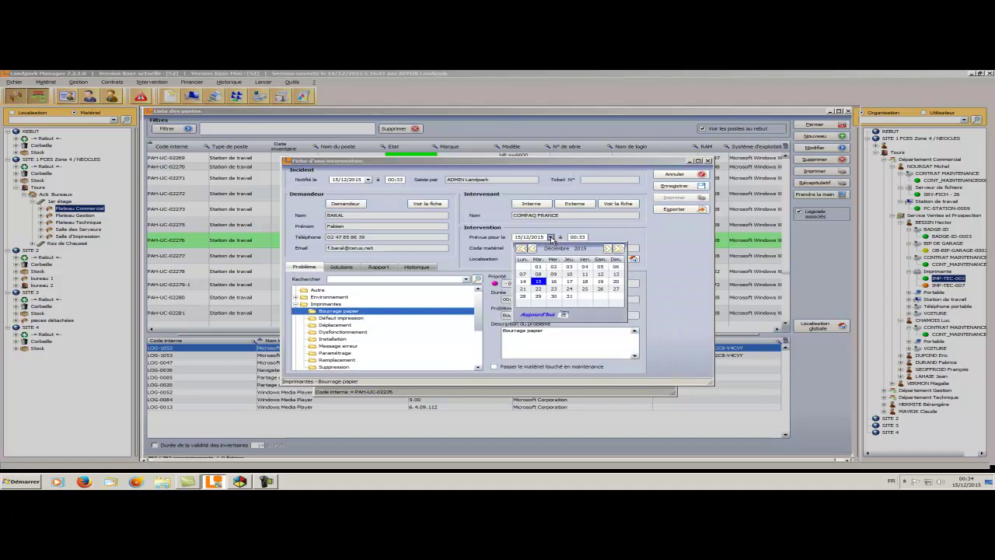
{"action": "left_click", "coordinate": [551, 238]}
Step: Check the equipment's location, save the intervention, and close its report preview
{"action": "left_click", "coordinate": [634, 259]}
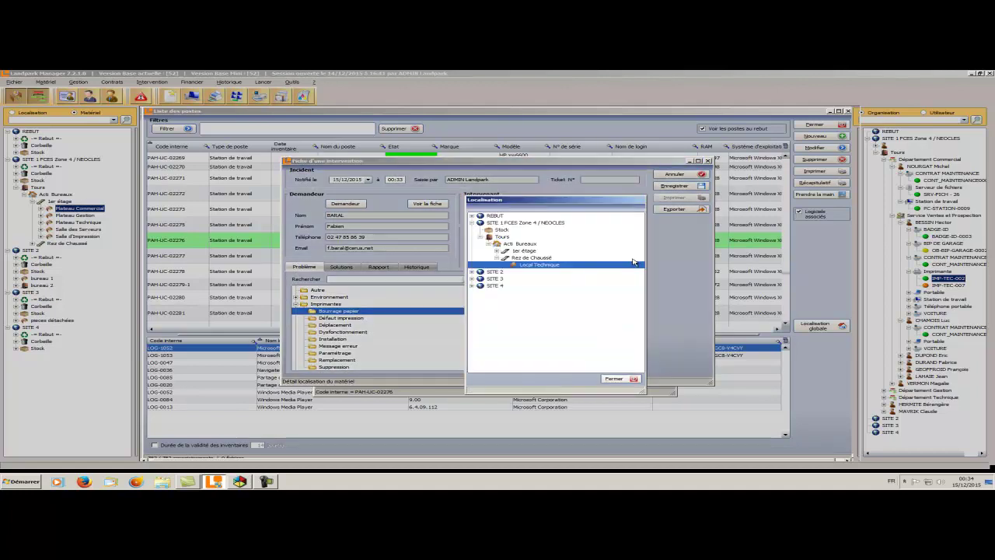
{"action": "left_click", "coordinate": [618, 379]}
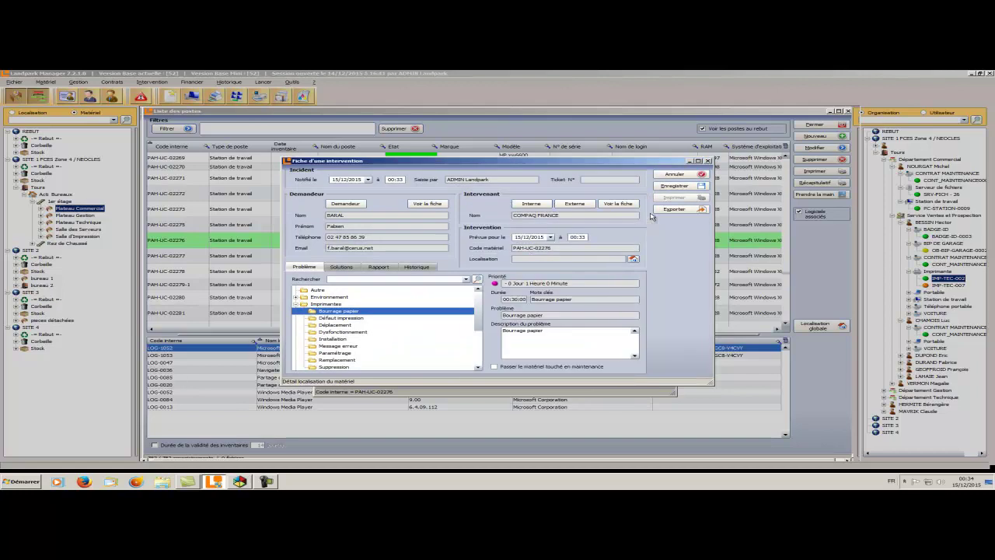
{"action": "left_click", "coordinate": [665, 188]}
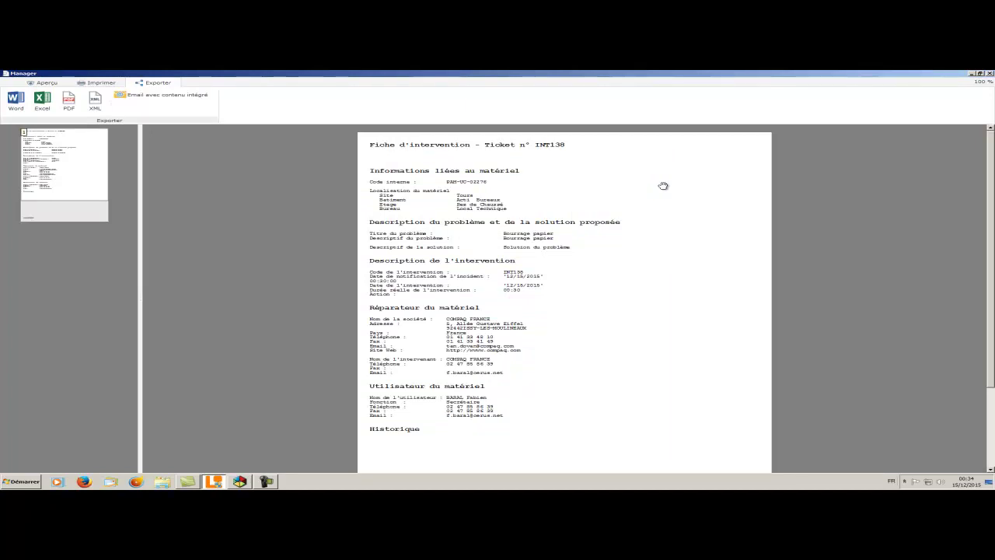
{"action": "key", "text": "Escape"}
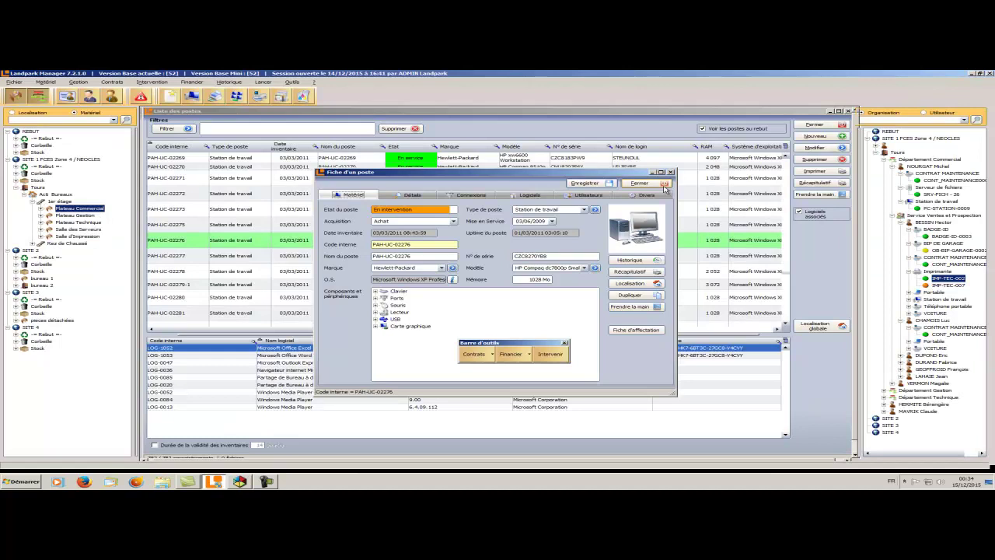
Step: Close the workstation record and filter the interventions list to those with the status Attribué
{"action": "left_click", "coordinate": [663, 184]}
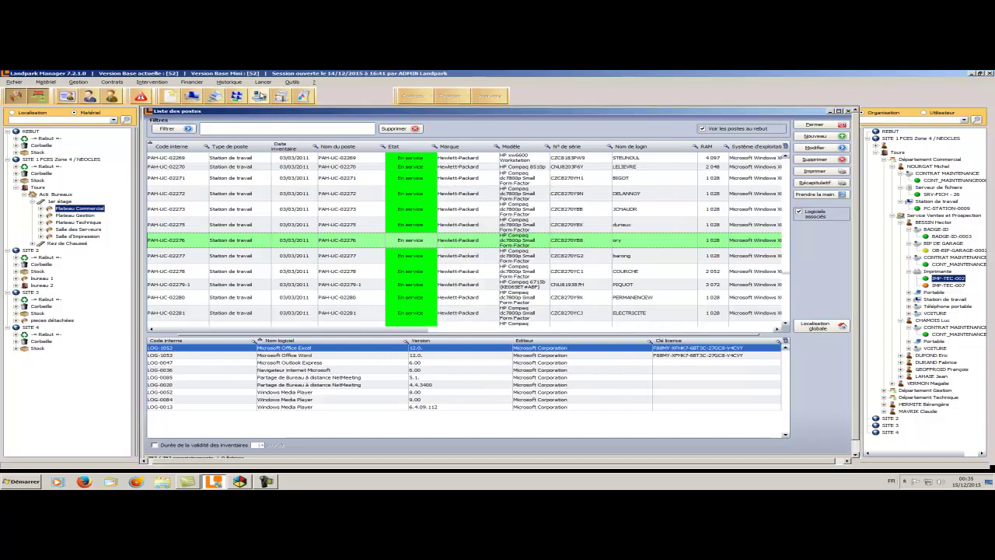
{"action": "left_click", "coordinate": [170, 84]}
{"action": "left_click", "coordinate": [164, 90]}
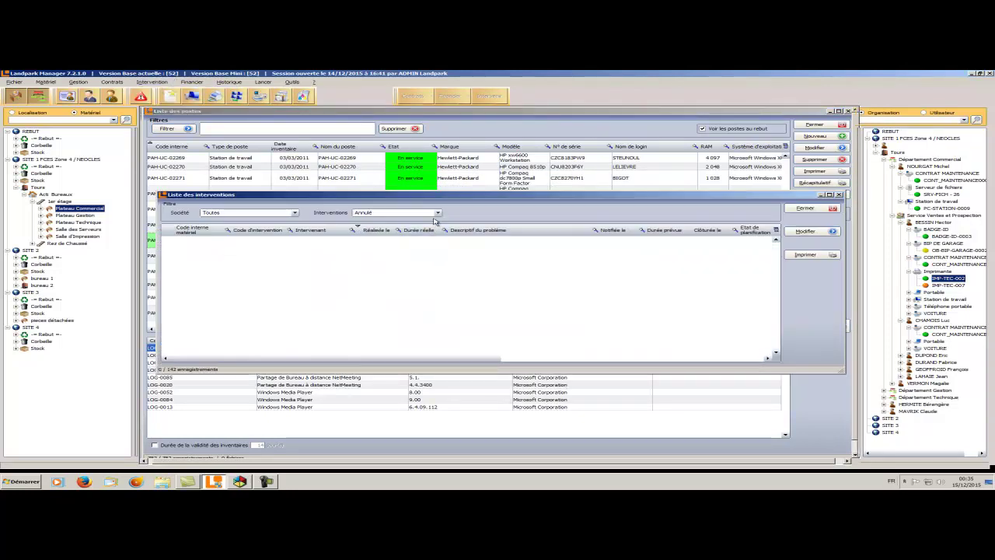
{"action": "left_click", "coordinate": [437, 213]}
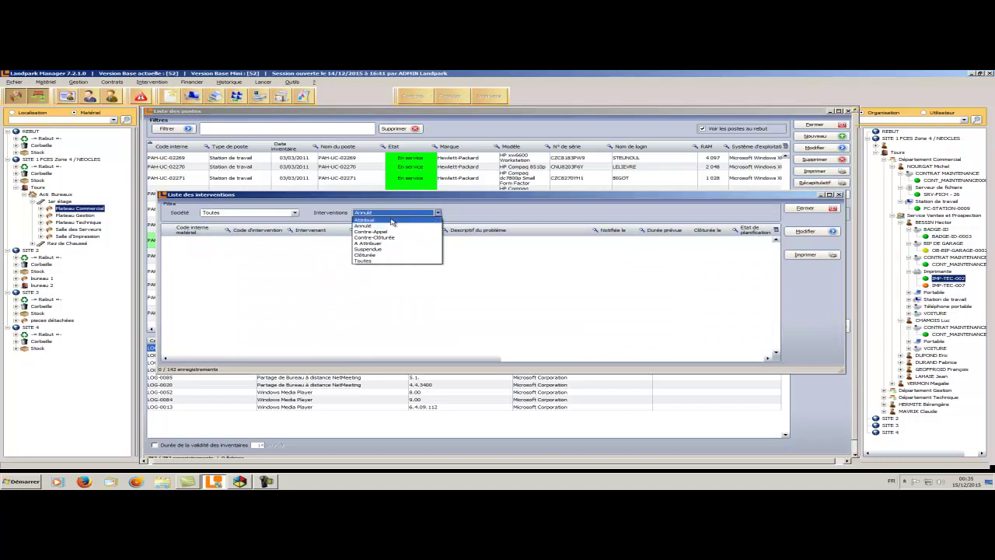
{"action": "left_click", "coordinate": [391, 221]}
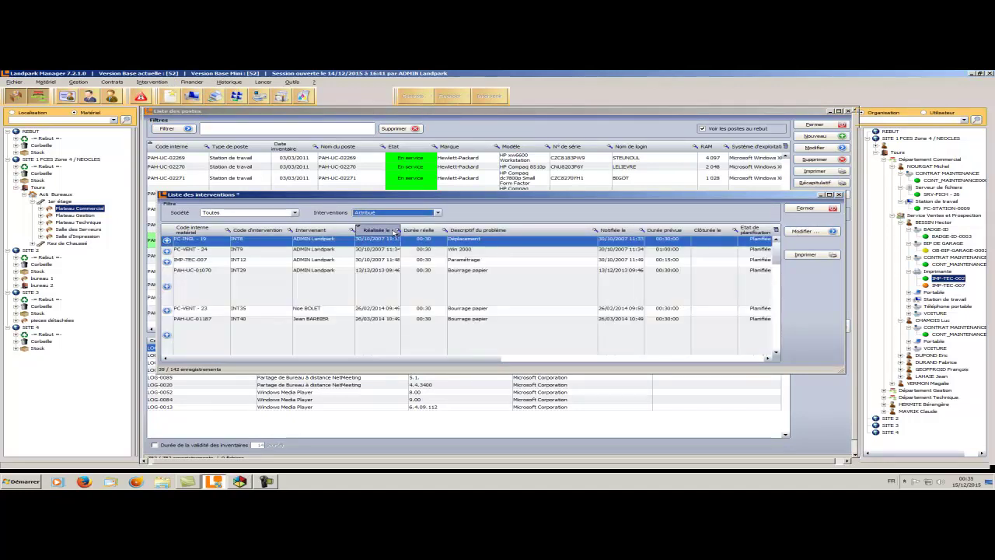
Step: Sort the assigned interventions by completion date, most recent first, and open the Bourrage papier intervention for PAH-UC-02276
{"action": "left_click", "coordinate": [394, 231]}
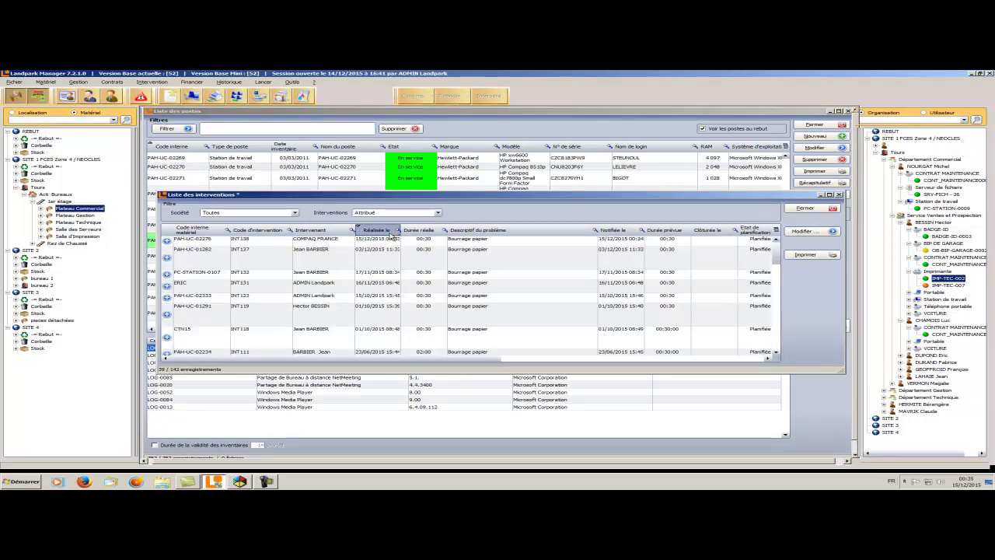
{"action": "left_click", "coordinate": [391, 240]}
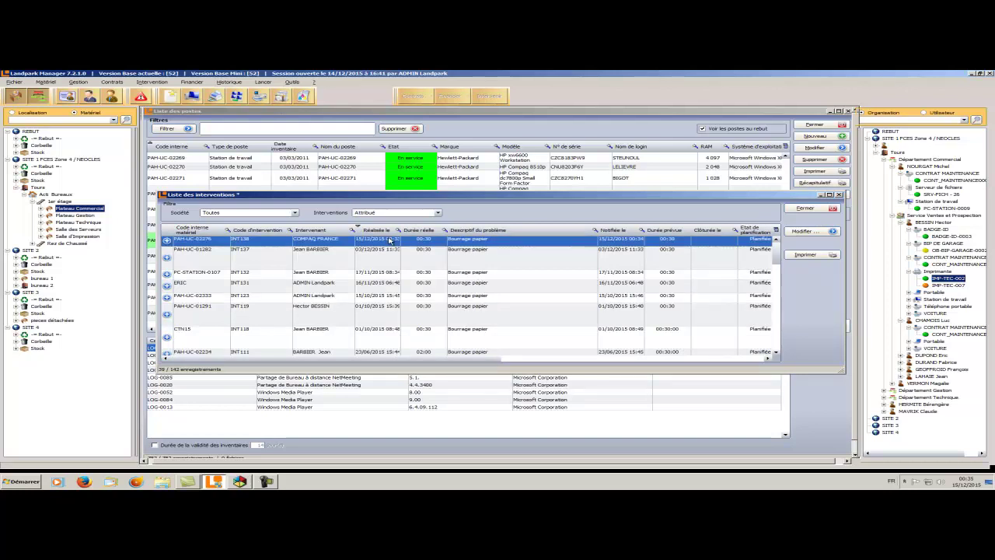
{"action": "double_click", "coordinate": [391, 241]}
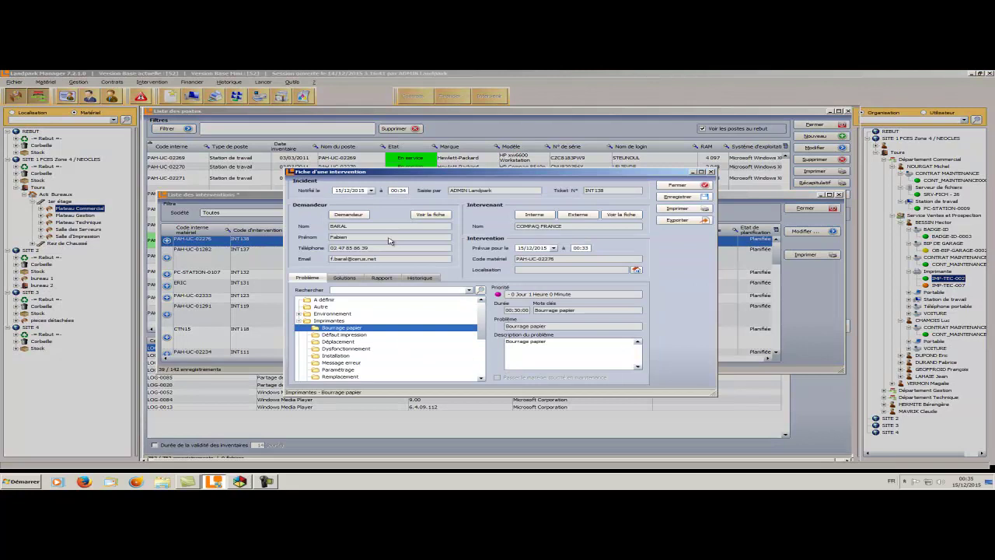
Step: Fill in the intervention report with actual duration 02:00, action "rapport" and closing date 15/12/2015, and close out the intervention
{"action": "left_click", "coordinate": [381, 278]}
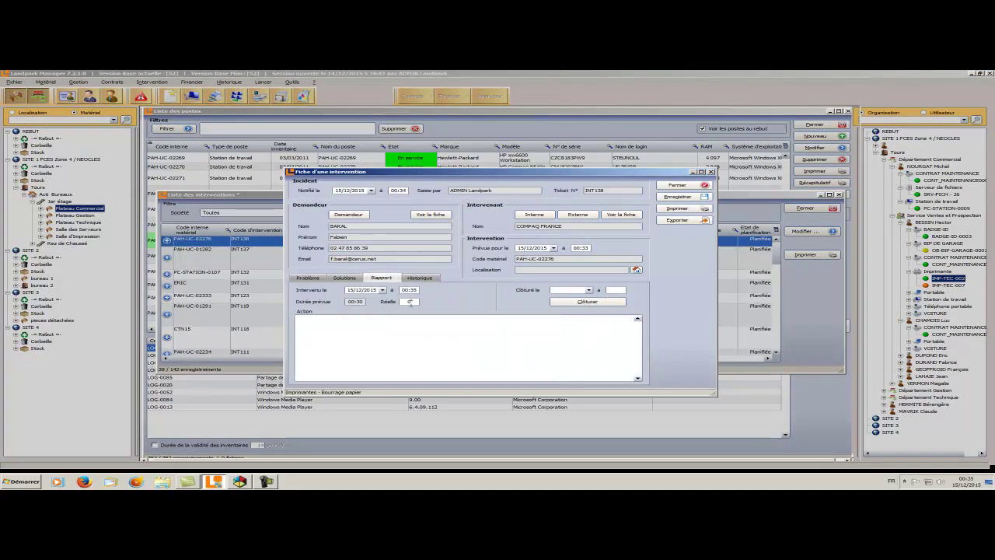
{"action": "left_click", "coordinate": [589, 289]}
{"action": "left_click", "coordinate": [578, 334]}
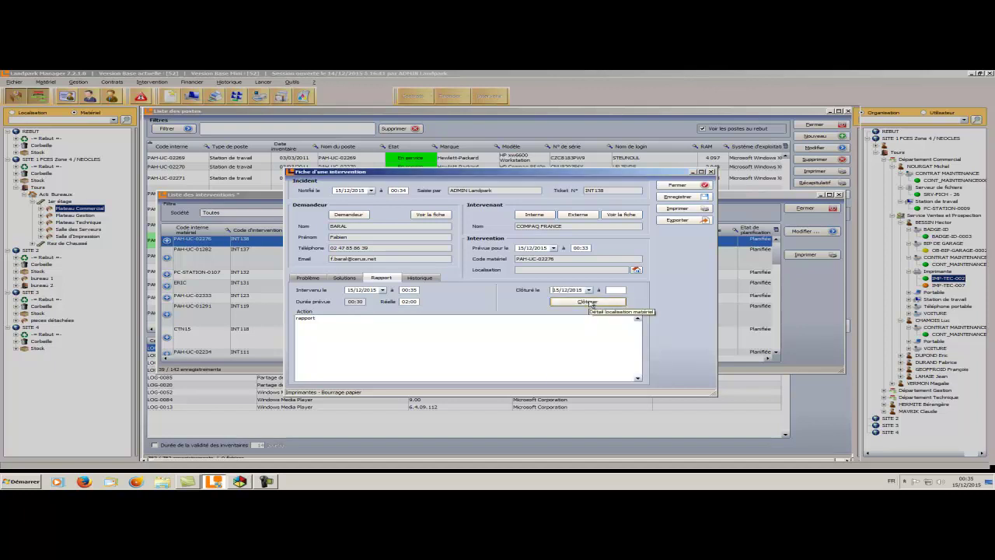
{"action": "left_click", "coordinate": [588, 302]}
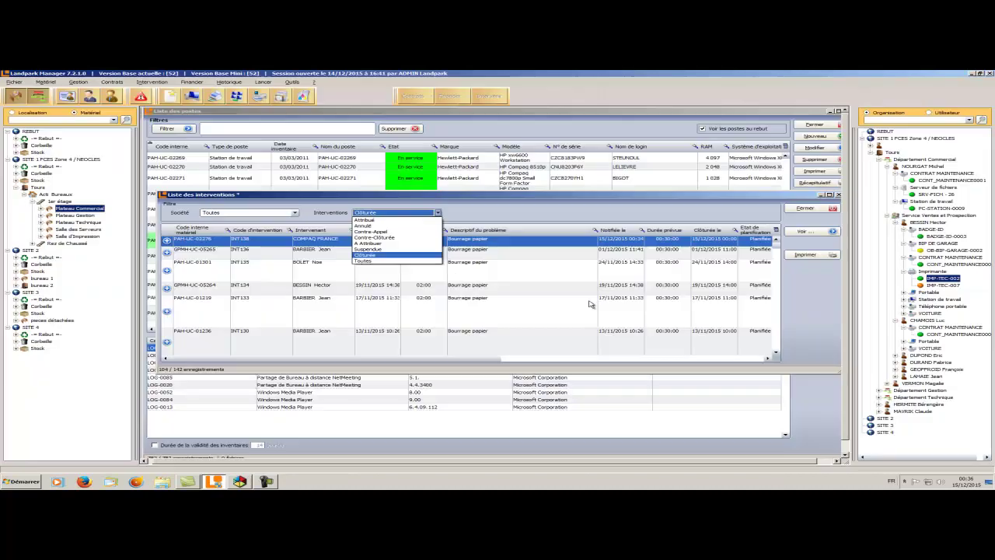
Step: Filter the interventions list to Clôturée to check the closed PAH-UC-02276 intervention, and close the list
{"action": "left_click", "coordinate": [401, 255]}
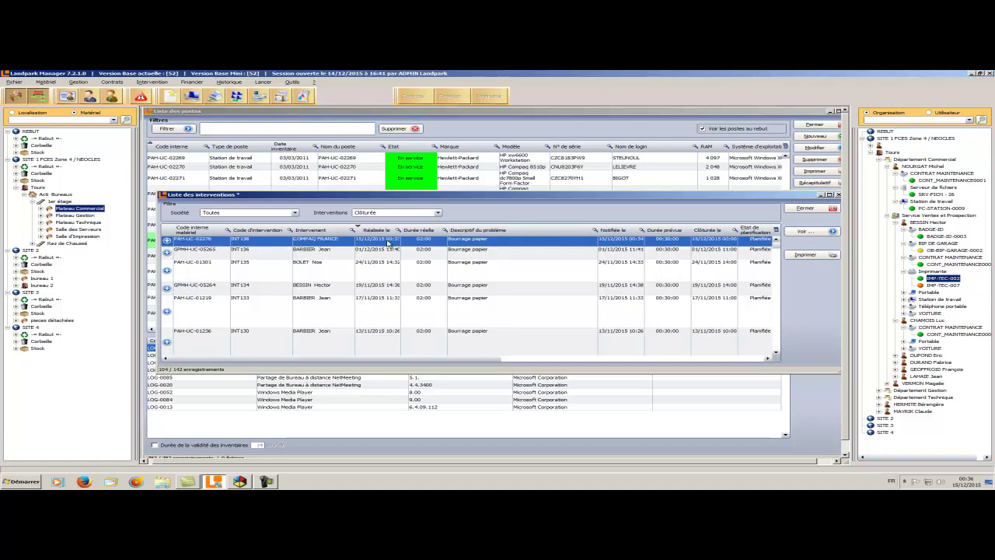
{"action": "key", "text": "Escape"}
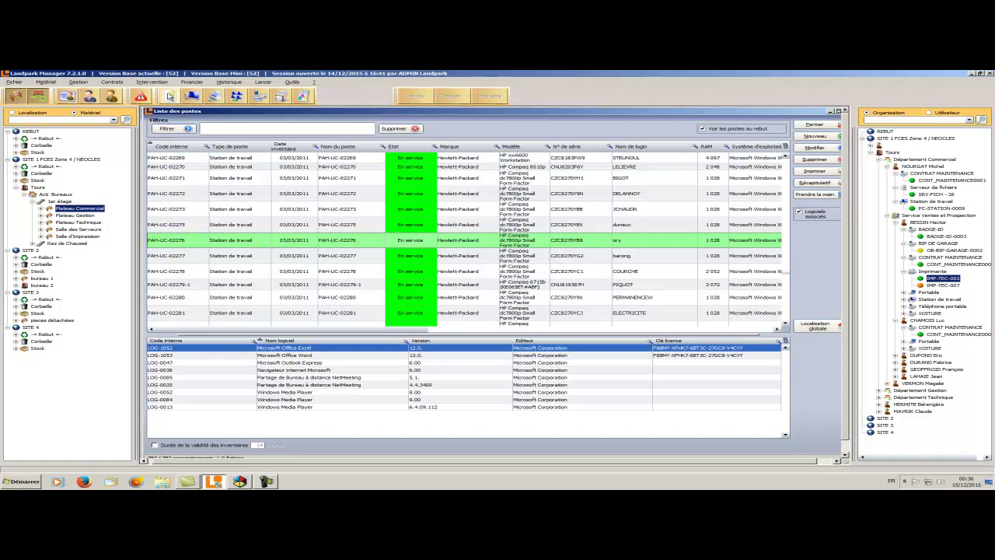
Step: Open the intervention request types (Types de demandes)
{"action": "left_click", "coordinate": [153, 82]}
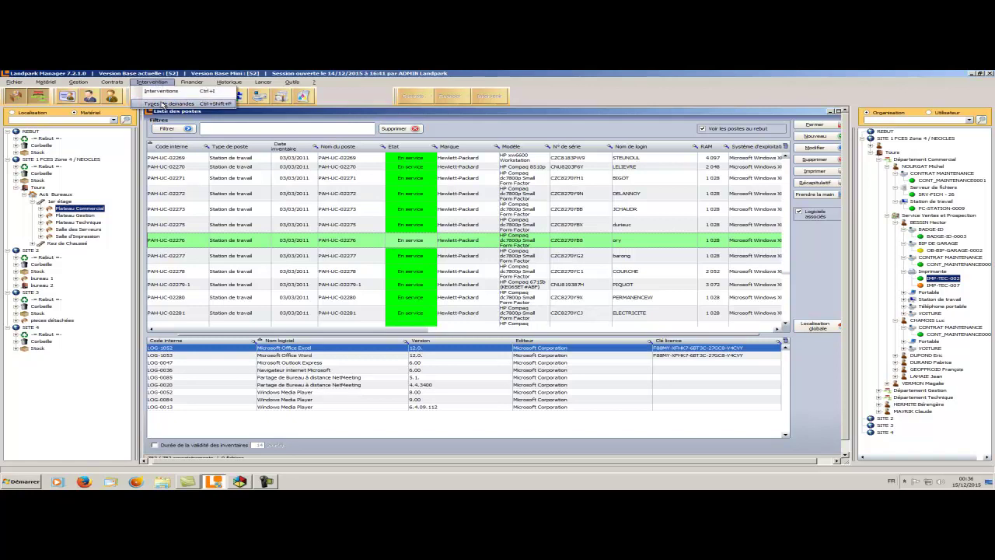
Step: Open the request types, expand Imprimantes, and review the Bourrage papier problem with its attached solution files and web link
{"action": "left_click", "coordinate": [165, 104]}
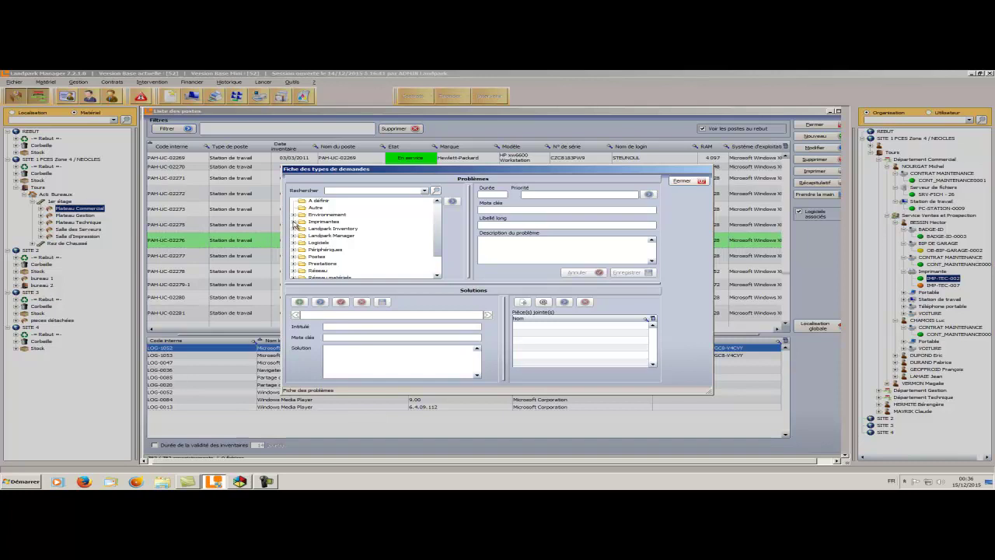
{"action": "left_click", "coordinate": [294, 223]}
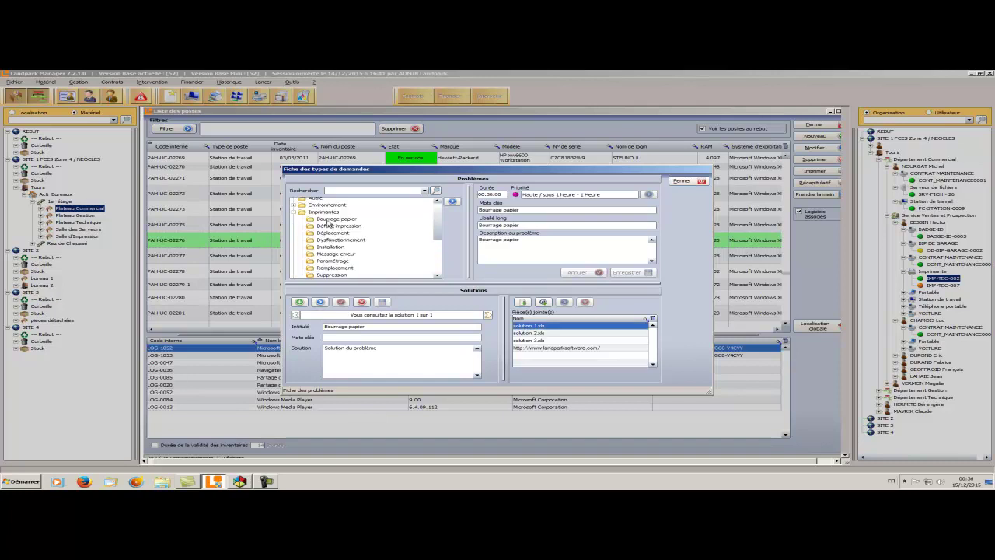
{"action": "left_click", "coordinate": [328, 224]}
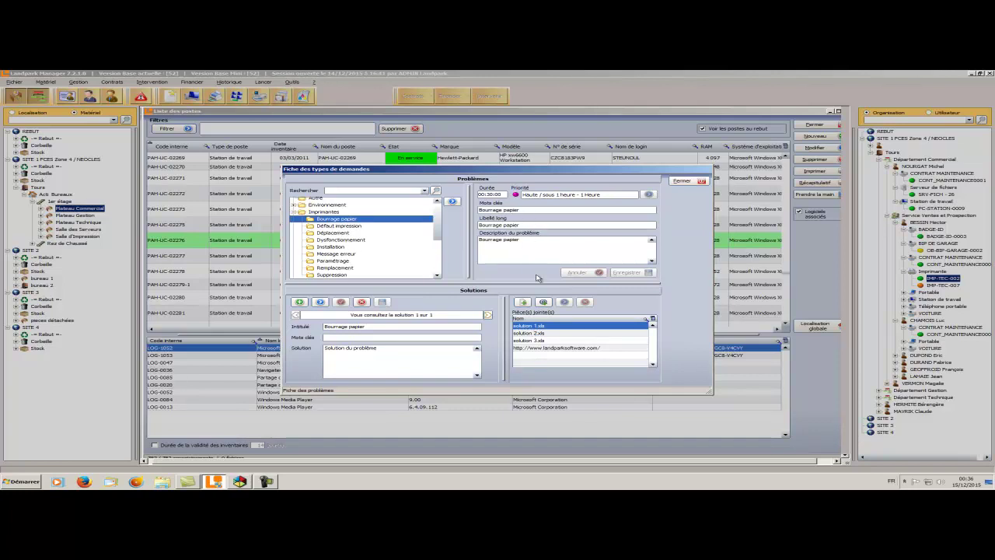
{"action": "left_click", "coordinate": [546, 333]}
{"action": "left_click", "coordinate": [546, 341]}
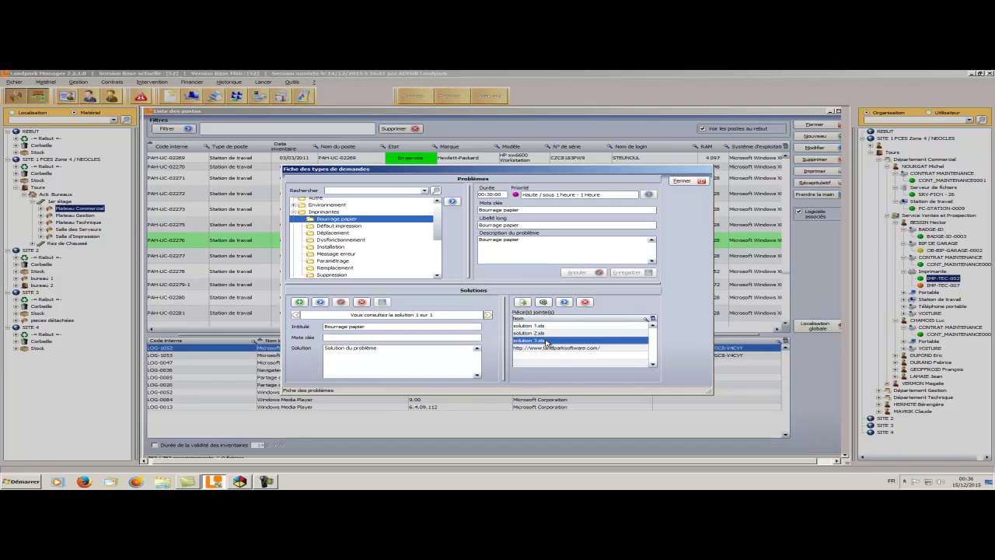
{"action": "left_click", "coordinate": [548, 349]}
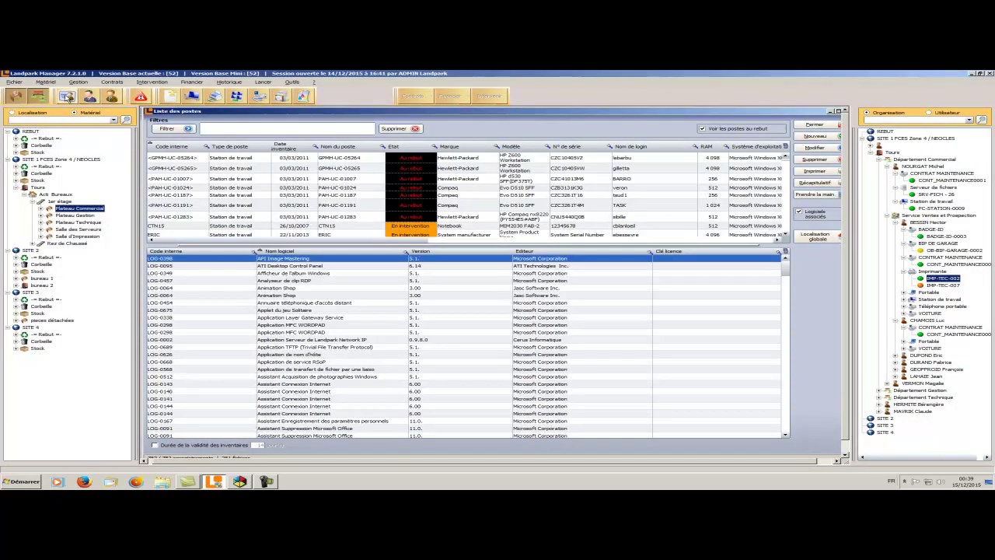
Step: Open the workstation list and select PAH-UC-01236 to view its associated software
{"action": "left_click", "coordinate": [46, 83]}
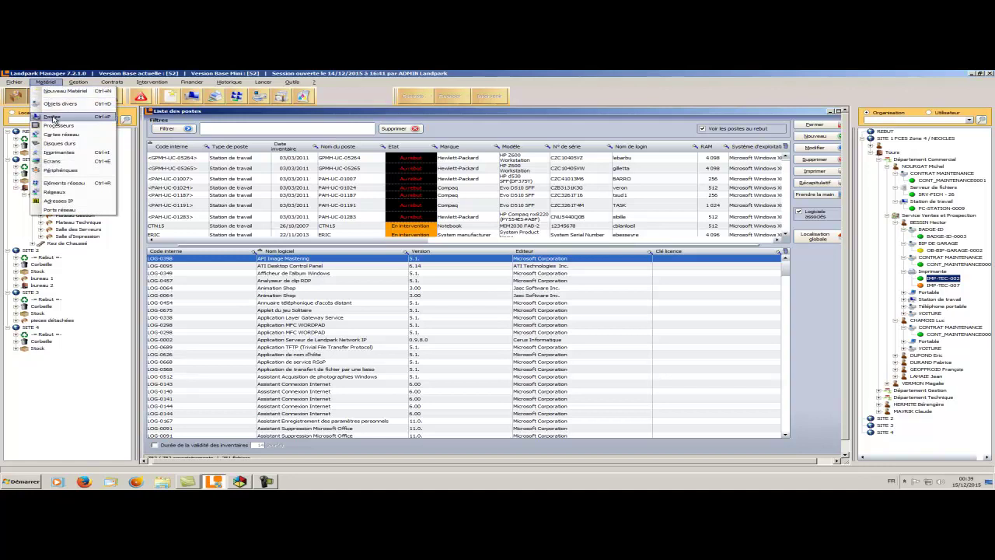
{"action": "left_click", "coordinate": [52, 117]}
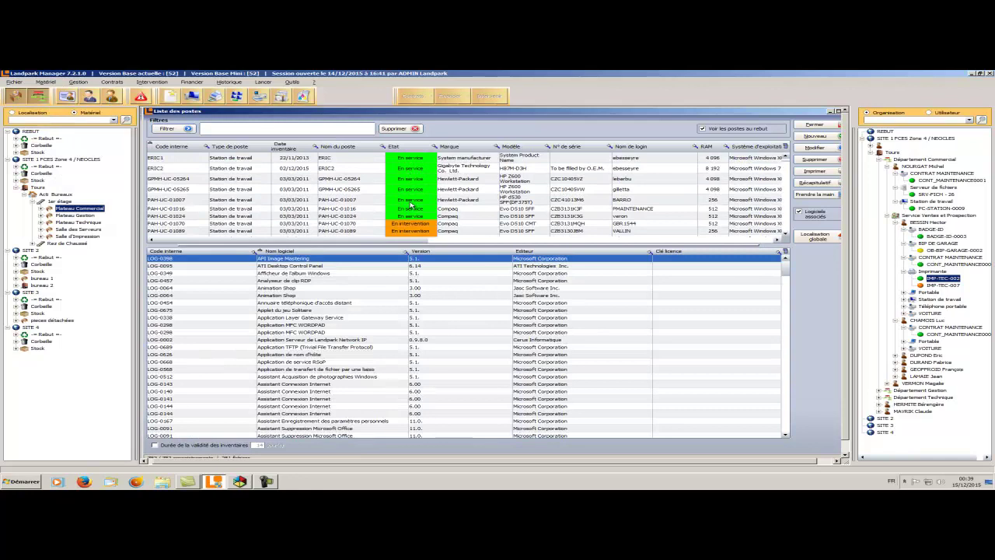
{"action": "left_click", "coordinate": [410, 204]}
{"action": "scroll", "coordinate": [410, 204], "scroll_direction": "down", "scroll_amount": 3}
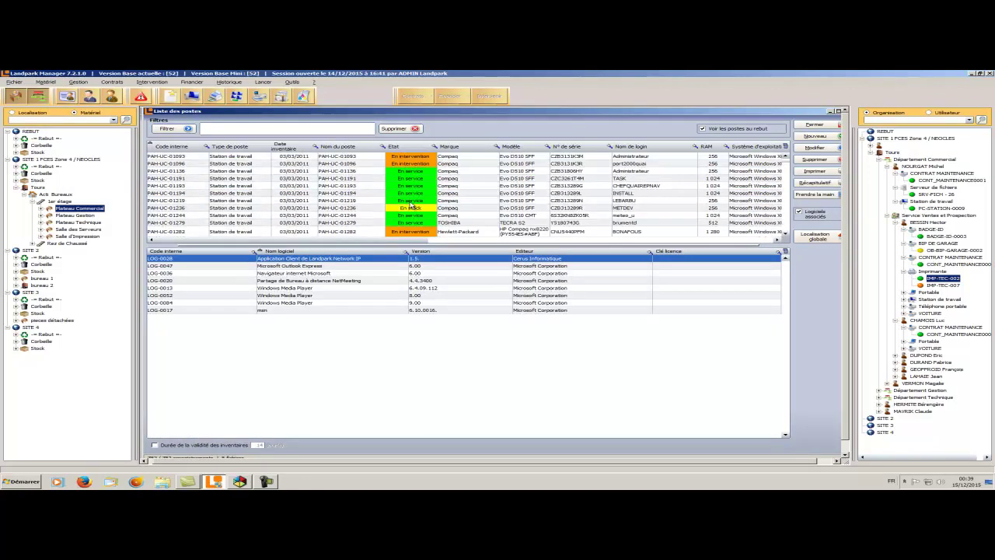
{"action": "left_click", "coordinate": [412, 208]}
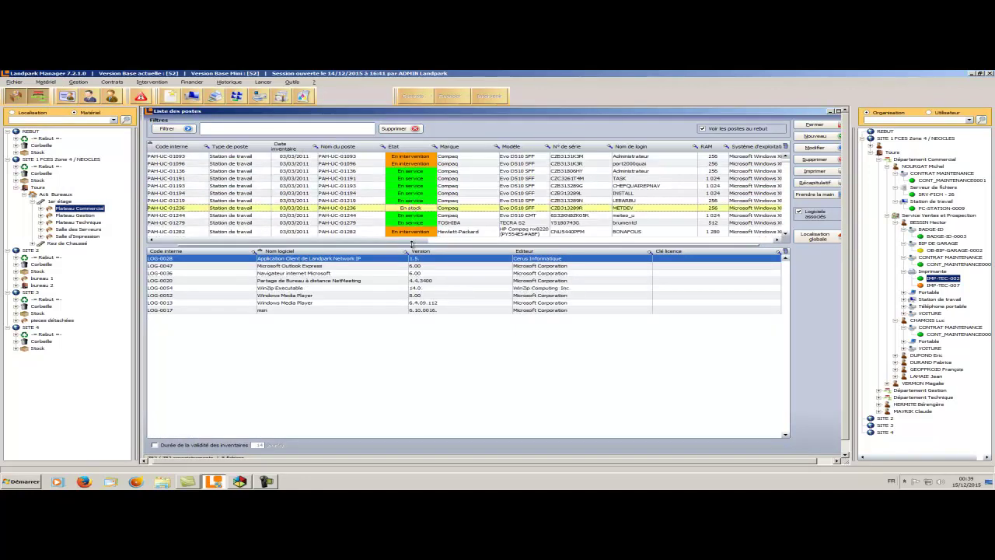
Step: Enlarge the workstation table and examine the Microsoft Office Outlook entry among the software of PAH-UC-01314
{"action": "left_click_drag", "start_coordinate": [412, 243], "coordinate": [414, 349]}
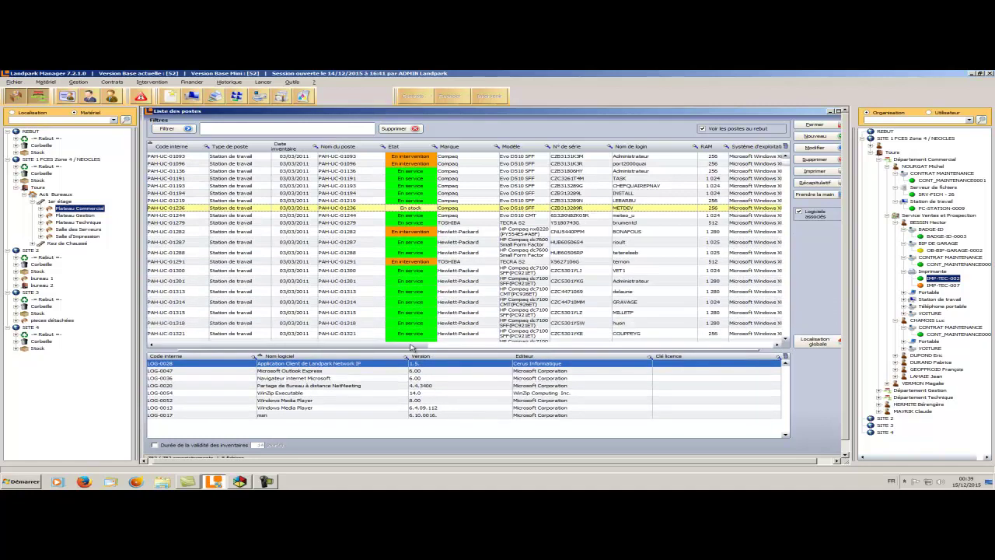
{"action": "left_click", "coordinate": [328, 301]}
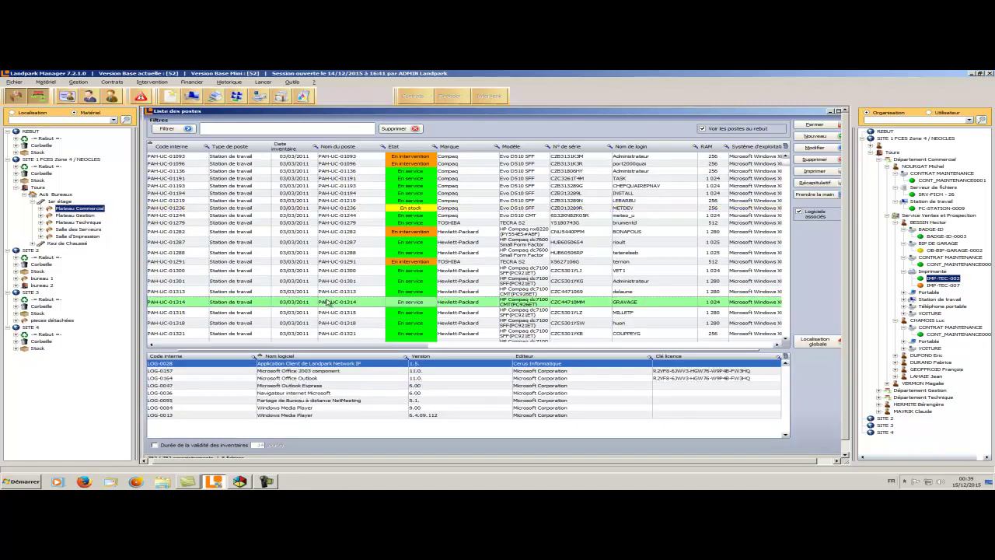
{"action": "left_click", "coordinate": [606, 379]}
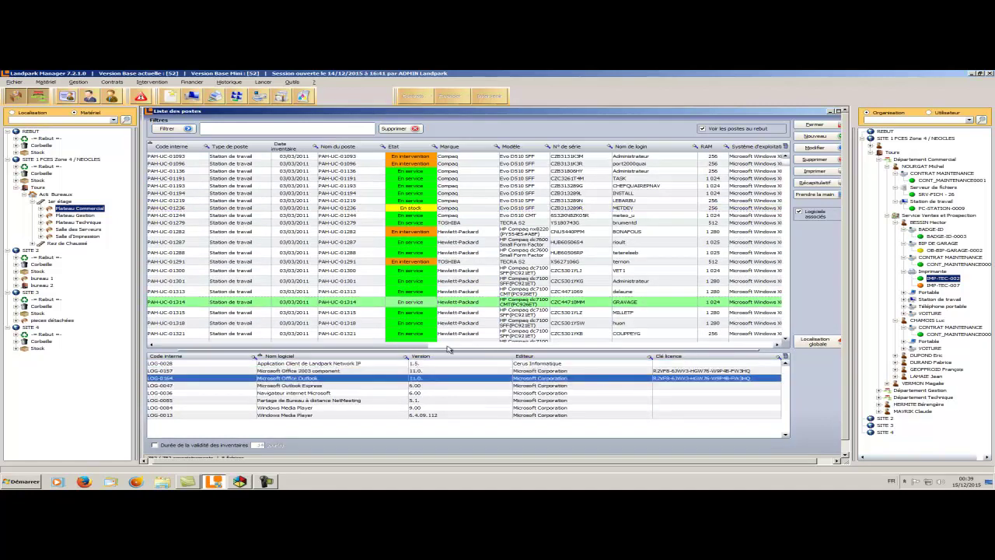
Step: Open the detailed record of workstation PAH-UC-01279, look over its hardware information, and close it
{"action": "left_click", "coordinate": [293, 223]}
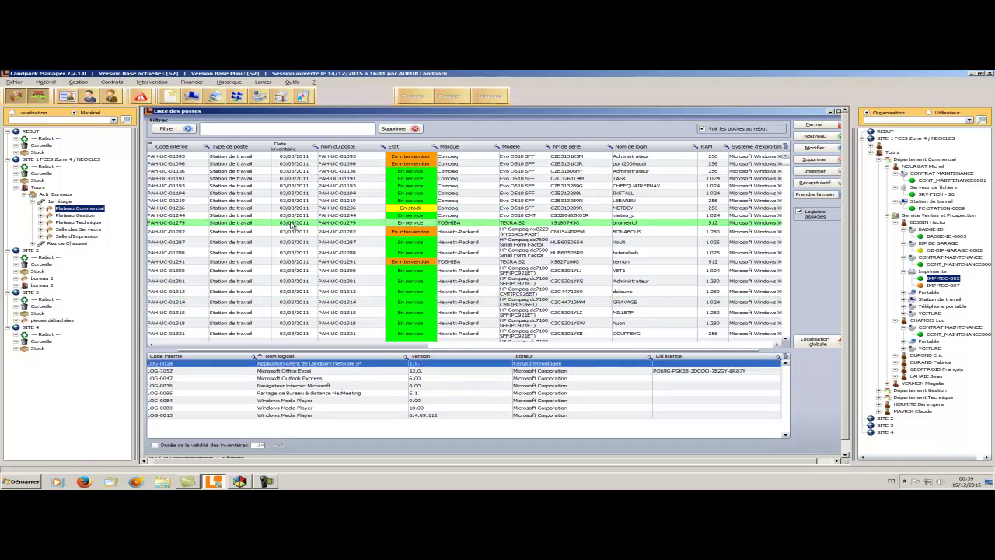
{"action": "double_click", "coordinate": [292, 223]}
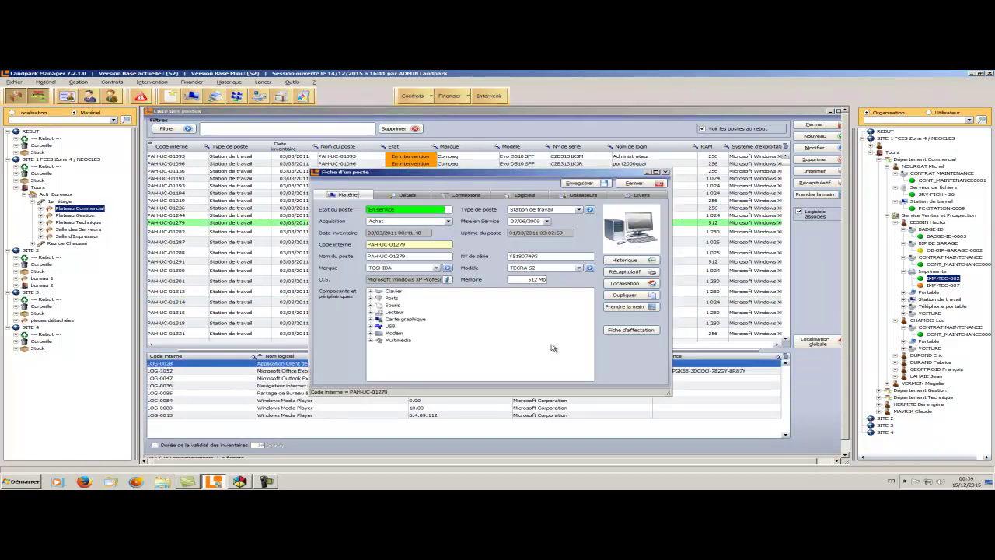
{"action": "left_click", "coordinate": [633, 185]}
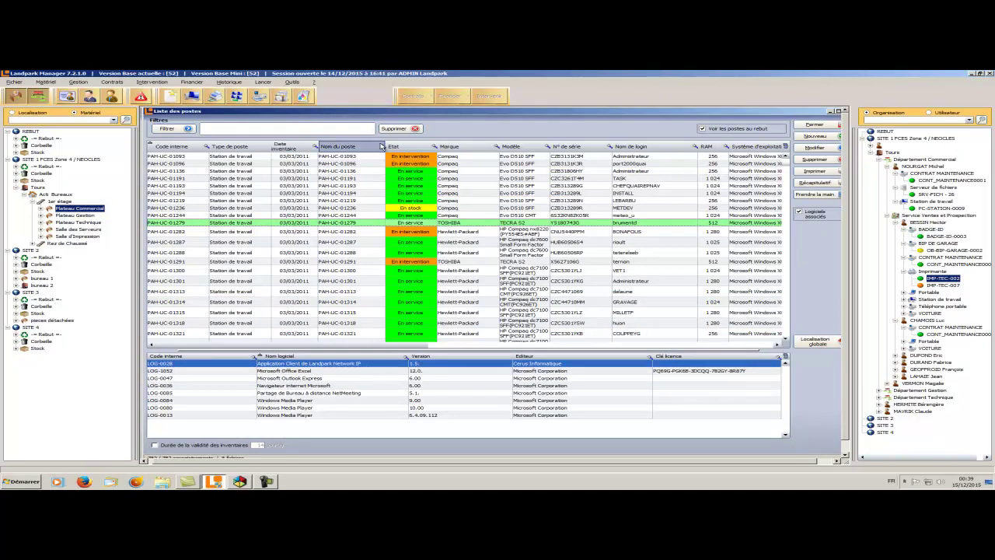
Step: Try the column search and sort options for the workstation name, inventory date and workstation type
{"action": "left_click", "coordinate": [381, 146]}
{"action": "left_click", "coordinate": [314, 147]}
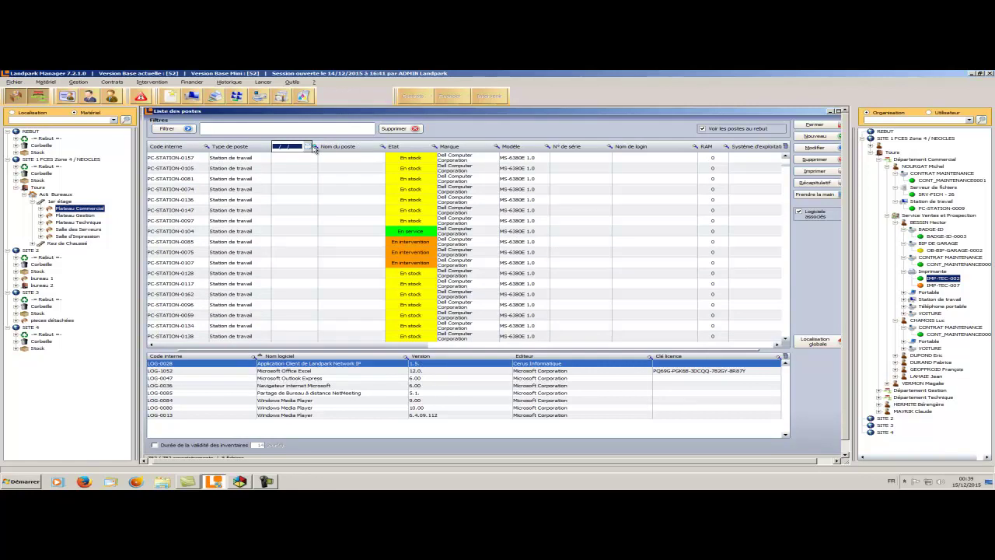
{"action": "left_click", "coordinate": [265, 149]}
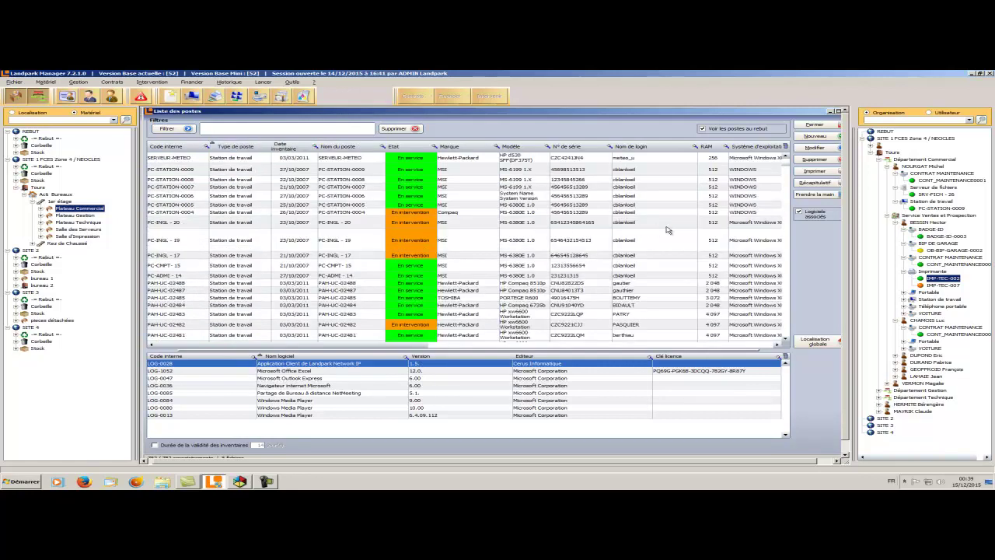
Step: Open the workstation summary options, select all data categories for the report, and close the dialog without previewing
{"action": "left_click", "coordinate": [806, 185]}
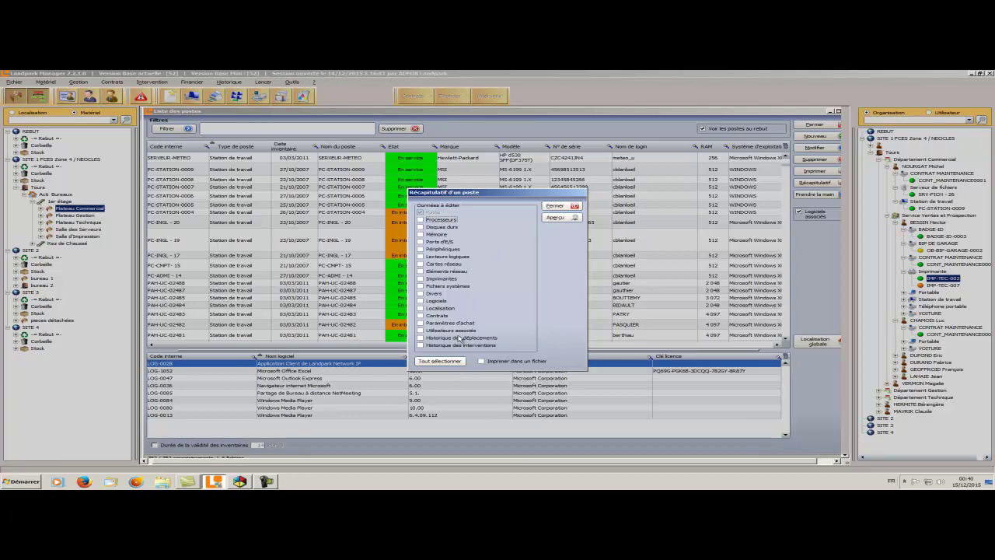
{"action": "left_click", "coordinate": [450, 361]}
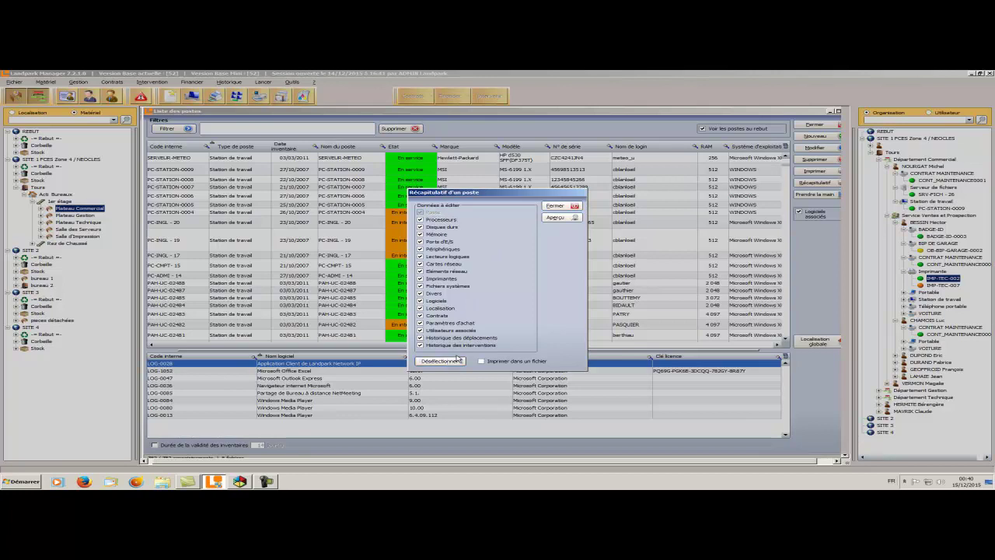
{"action": "left_click", "coordinate": [555, 207]}
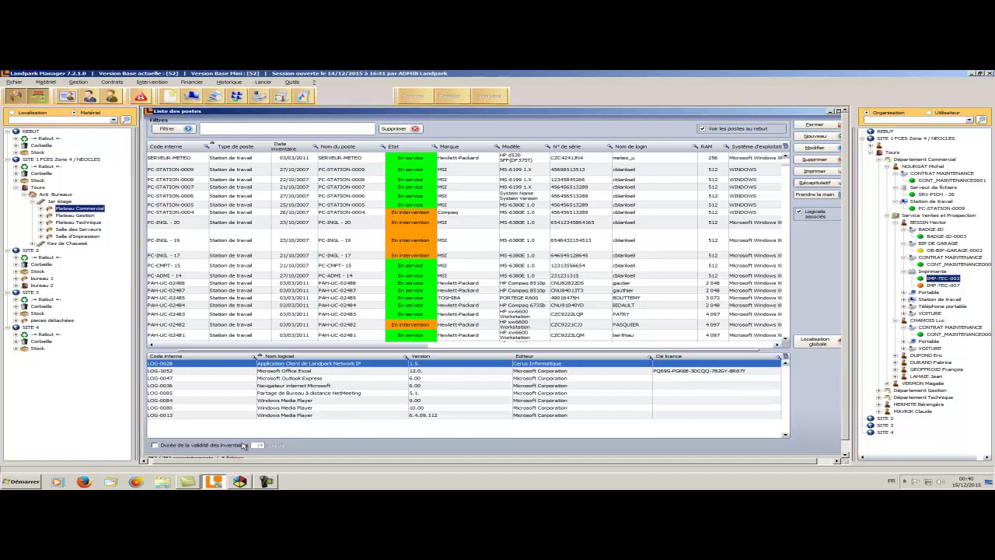
Step: Turn on the 14-day inventory validity check for the workstation list and turn it off again
{"action": "left_click", "coordinate": [155, 445]}
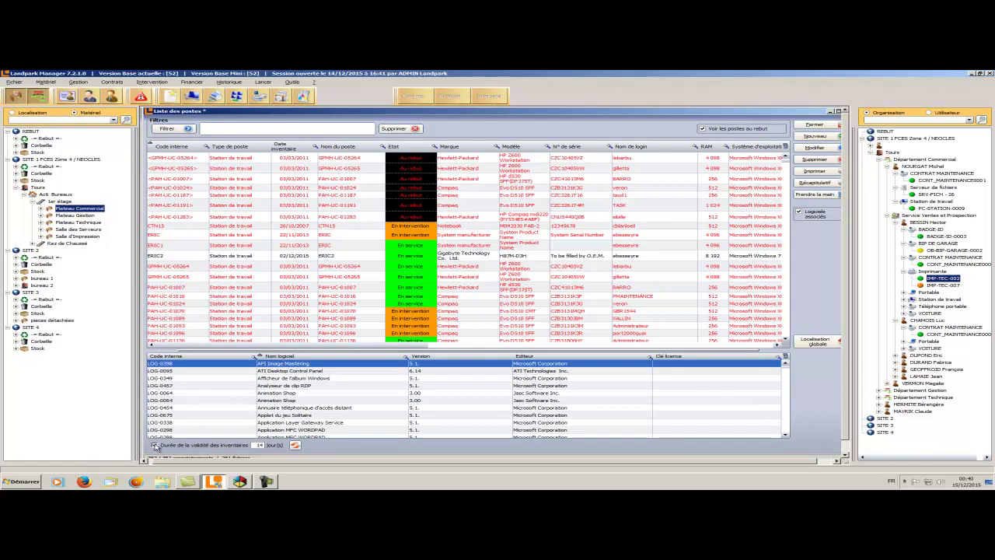
{"action": "left_click", "coordinate": [156, 445]}
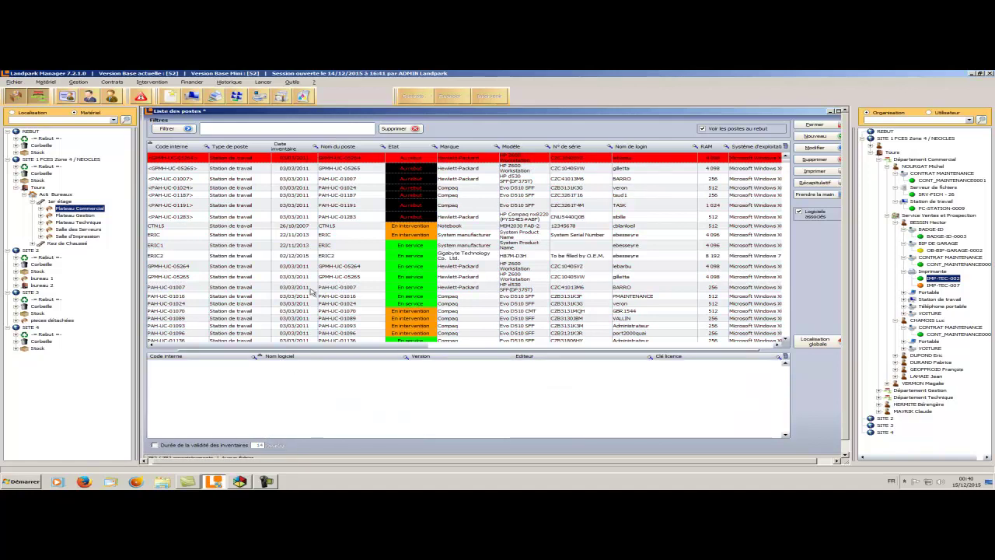
Step: Select workstation PAH-UC-01007, look over the table's export and column options, and choose the chart function
{"action": "left_click", "coordinate": [311, 288]}
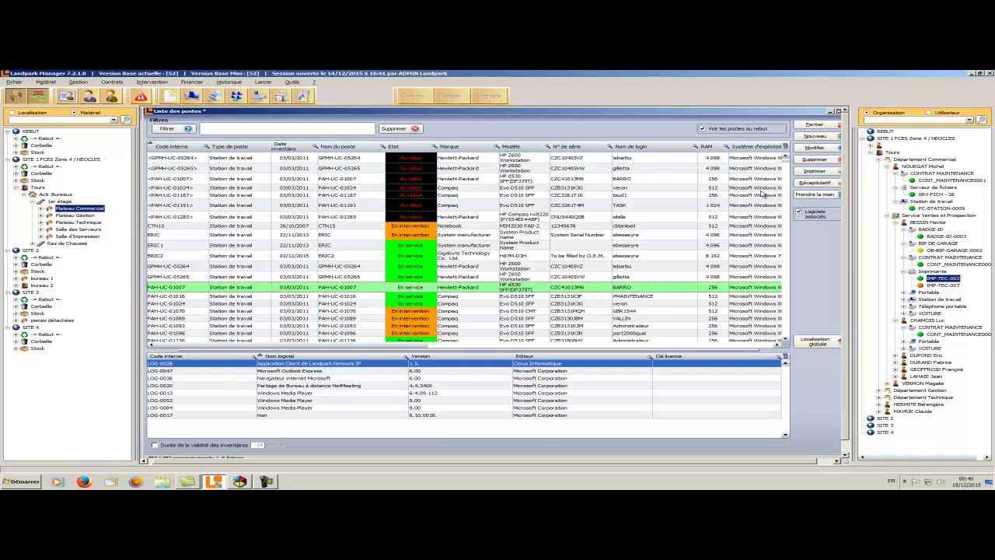
{"action": "left_click", "coordinate": [785, 147]}
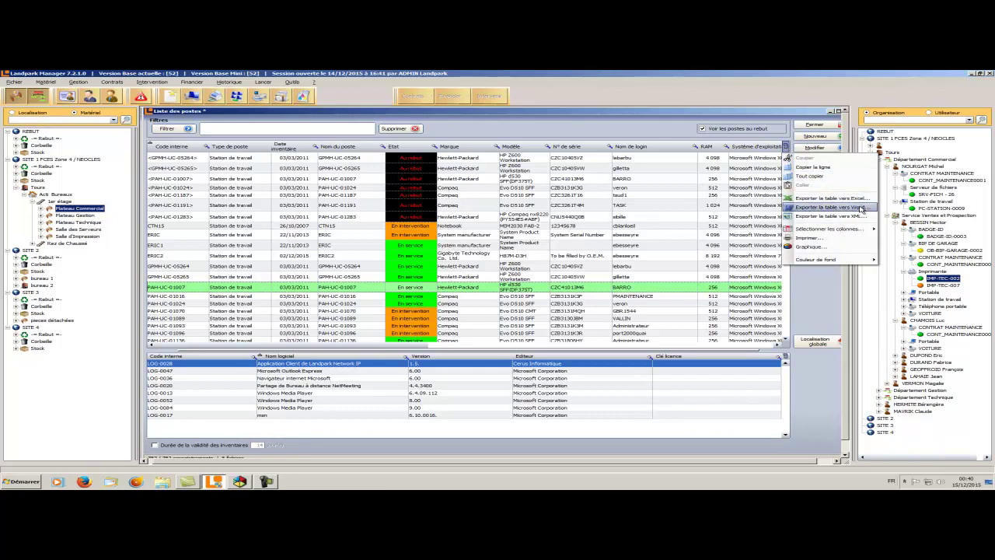
{"action": "mouse_move", "coordinate": [863, 230]}
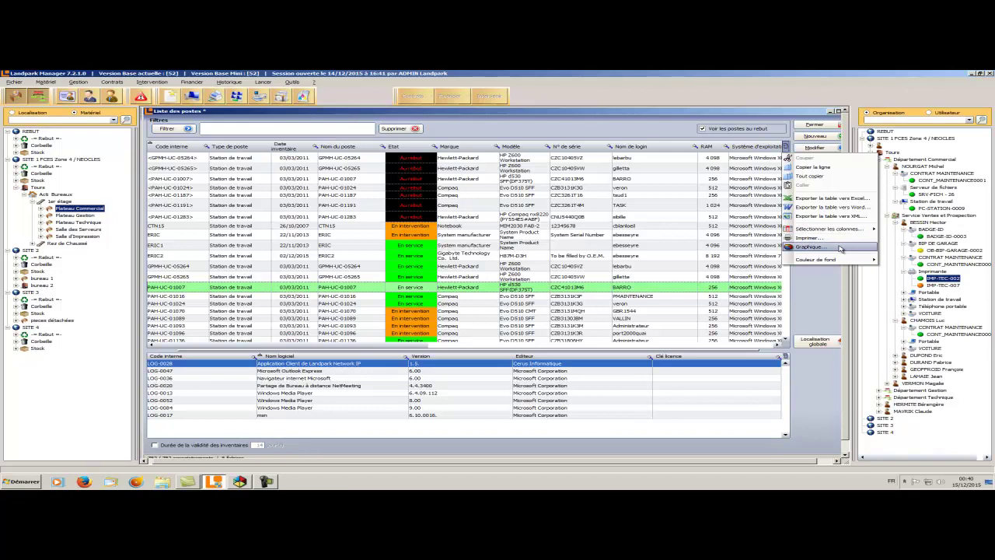
{"action": "left_click", "coordinate": [839, 247]}
Step: Open the processor list, view the record of CPU-0002, and close both the record and the list
{"action": "left_click", "coordinate": [46, 83]}
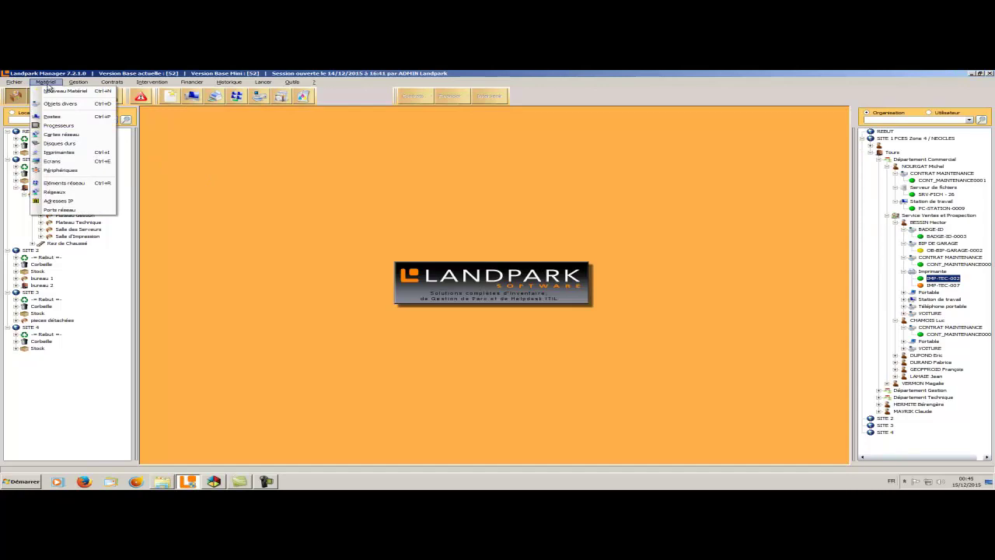
{"action": "left_click", "coordinate": [60, 126]}
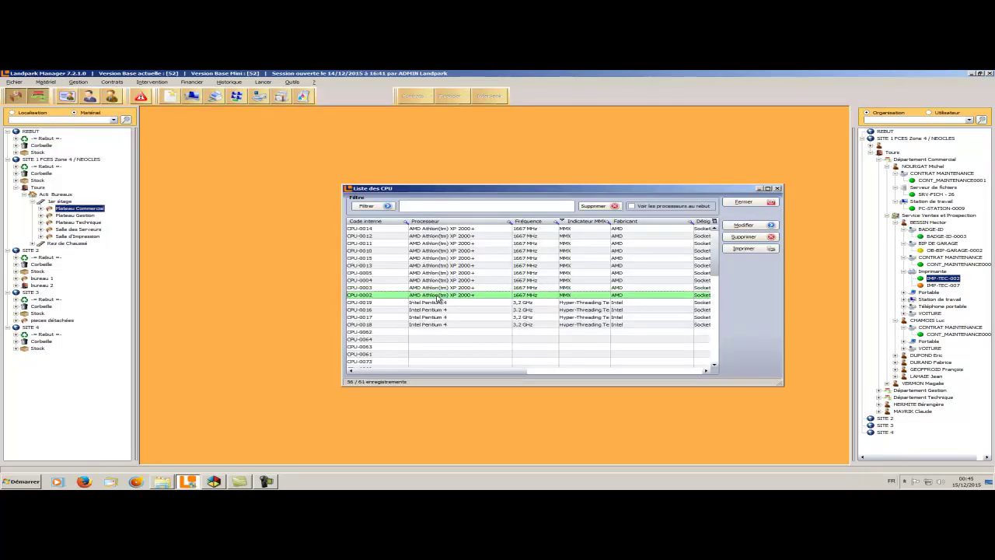
{"action": "double_click", "coordinate": [440, 297]}
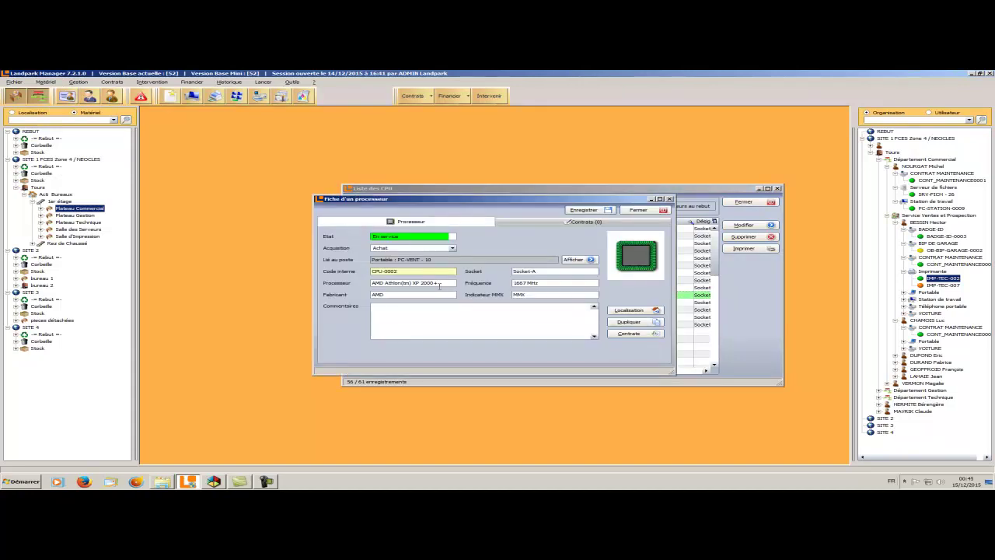
{"action": "left_click", "coordinate": [633, 210]}
{"action": "left_click", "coordinate": [744, 202]}
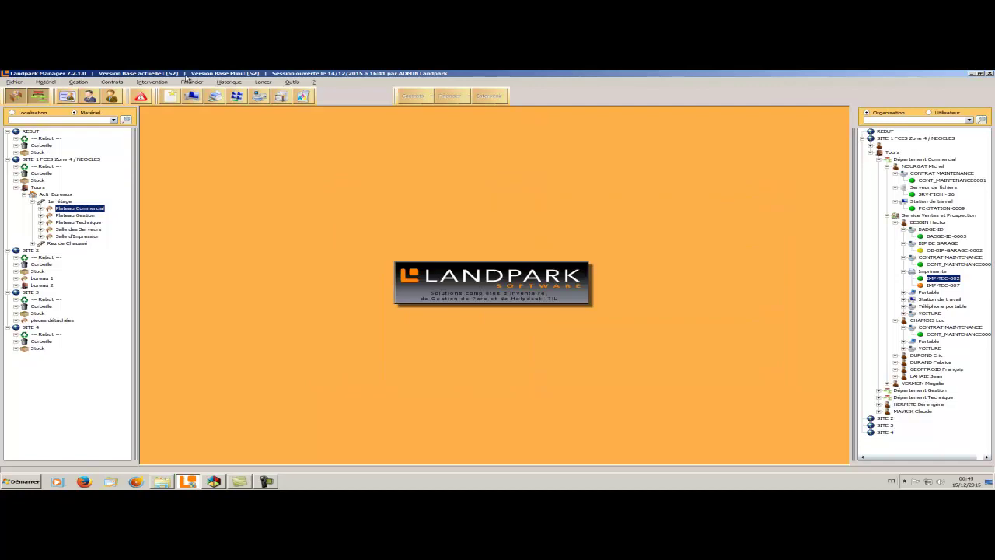
Step: Open the network card list, view the record of card CR-0011, and close both the record and the list
{"action": "left_click", "coordinate": [45, 82]}
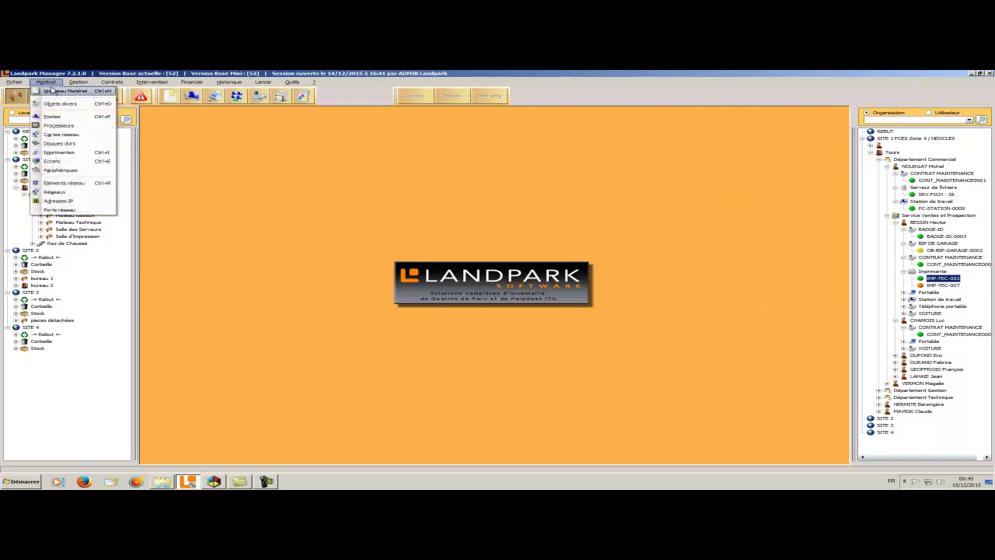
{"action": "left_click", "coordinate": [61, 134]}
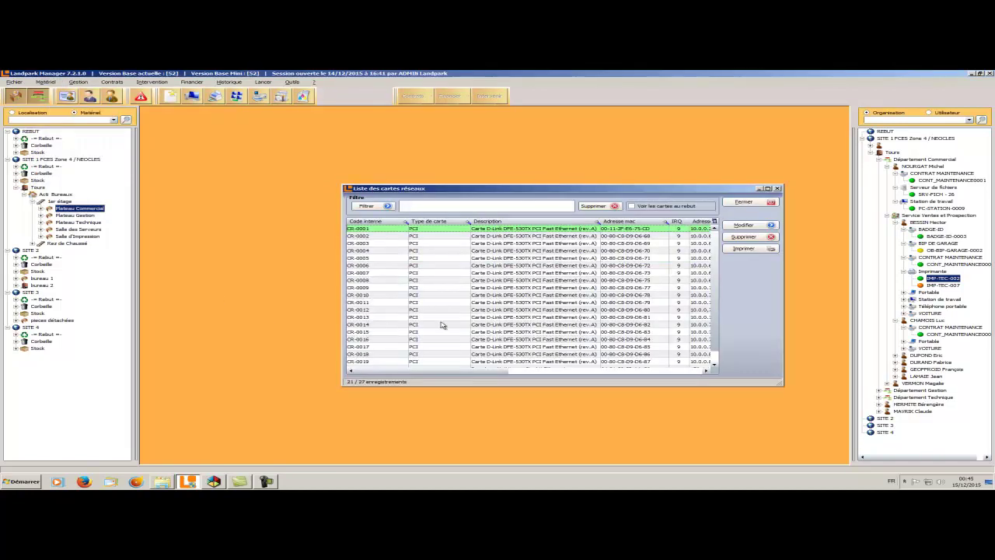
{"action": "double_click", "coordinate": [440, 303]}
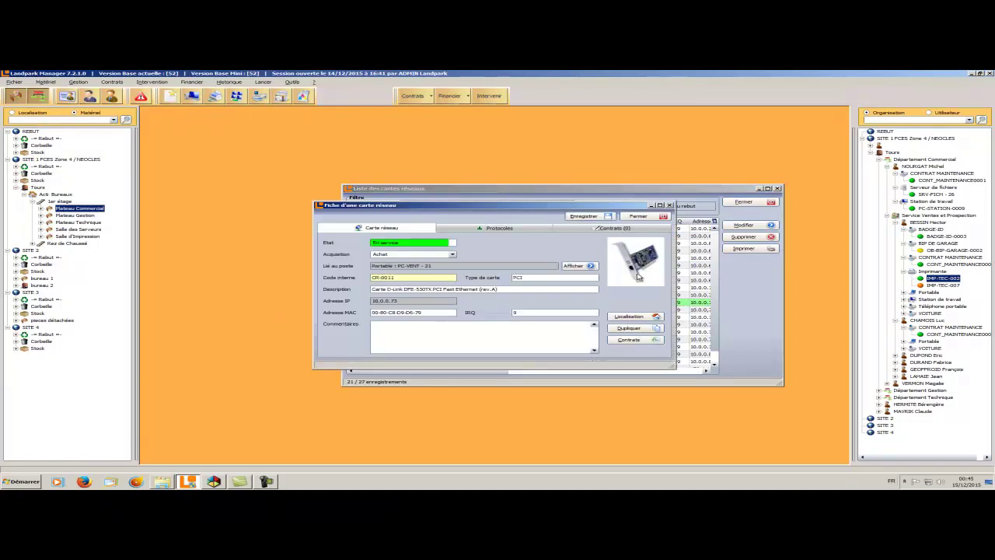
{"action": "left_click", "coordinate": [639, 216]}
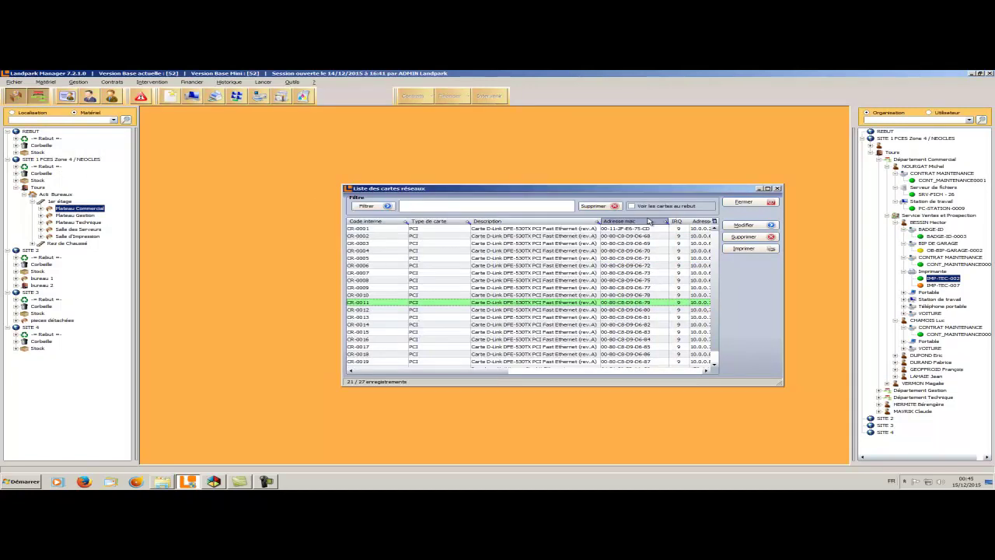
{"action": "left_click", "coordinate": [740, 203]}
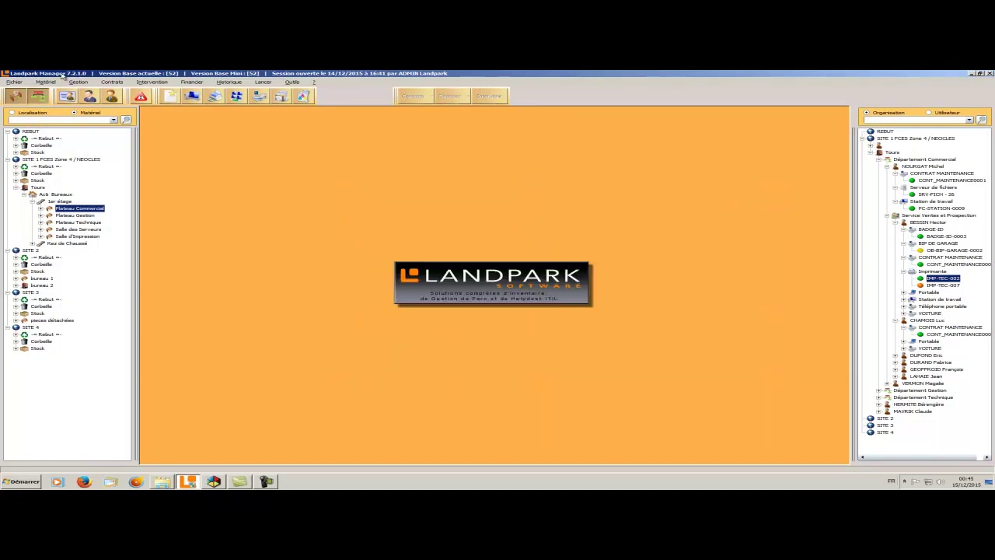
Step: Open the hard disk list, view the record of disk DD-0005, and close the record
{"action": "left_click", "coordinate": [46, 82]}
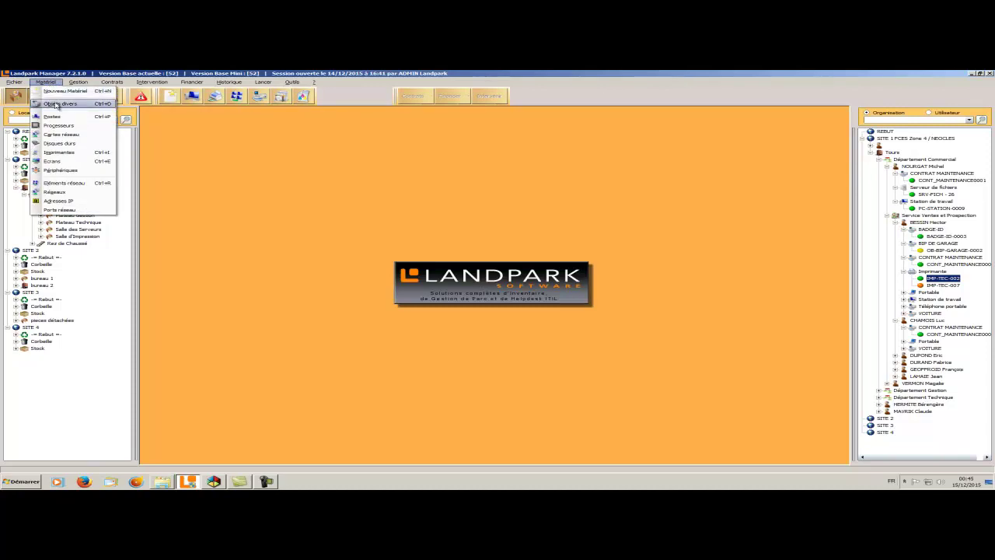
{"action": "left_click", "coordinate": [62, 144]}
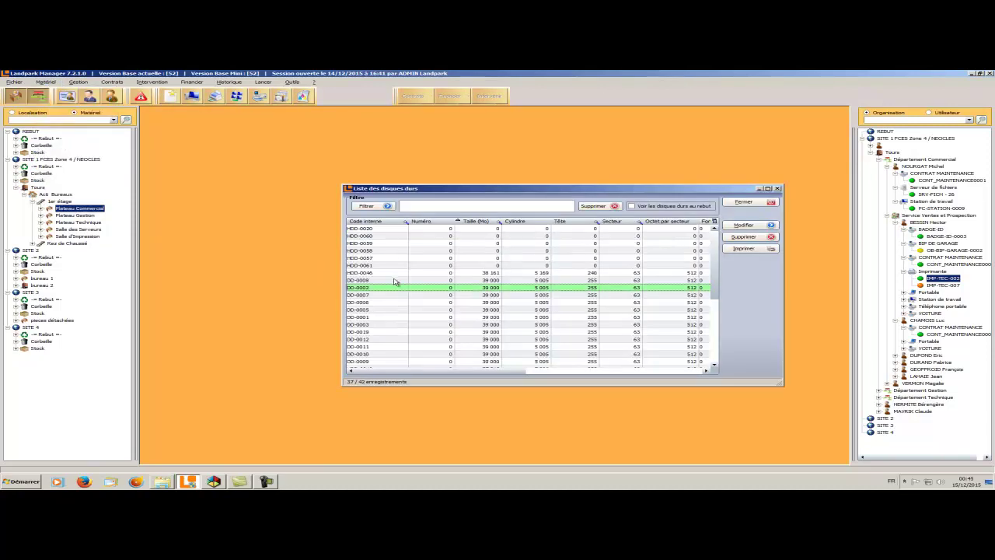
{"action": "double_click", "coordinate": [404, 311]}
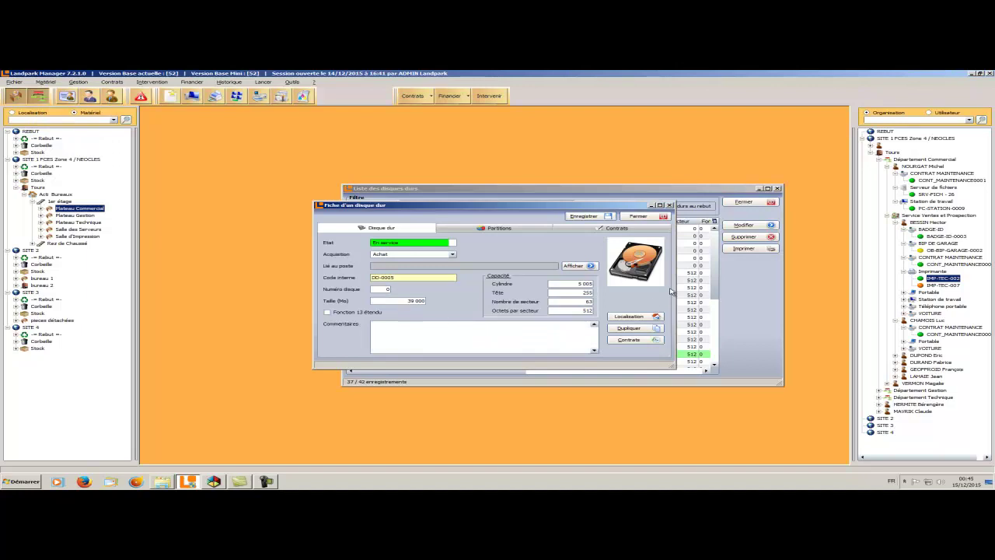
{"action": "left_click", "coordinate": [653, 218]}
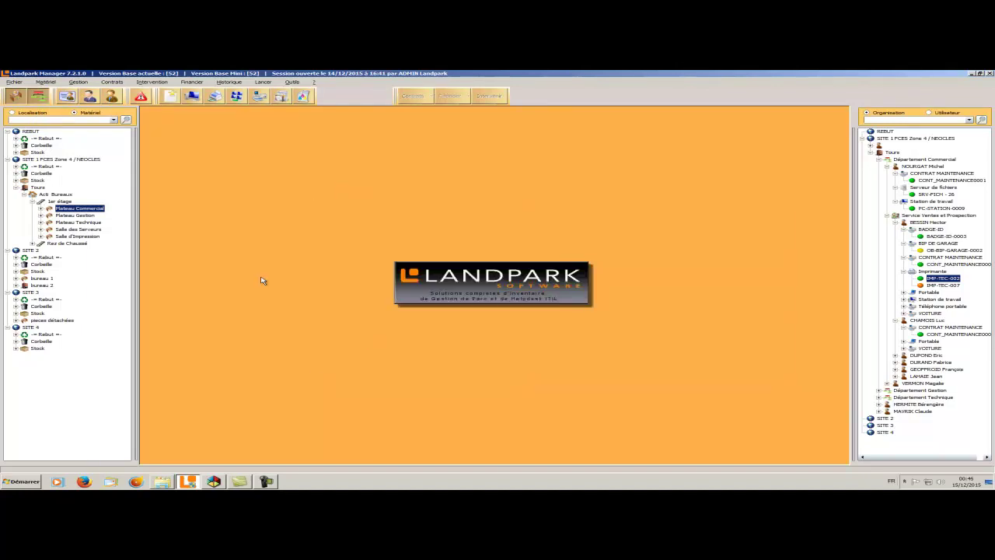
Step: Open the printer list and view the general data, details and connections of printer IMP-TEC-006
{"action": "left_click", "coordinate": [47, 82]}
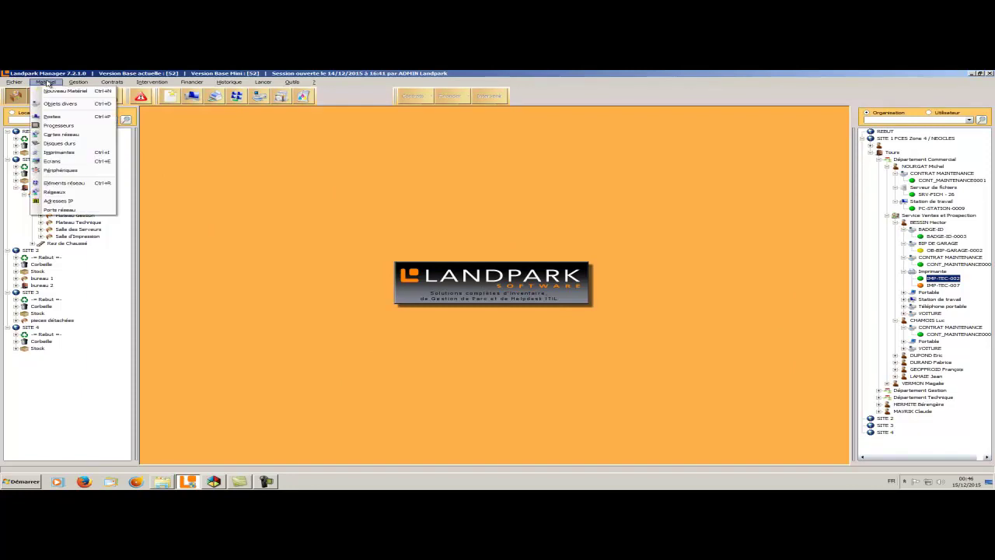
{"action": "left_click", "coordinate": [59, 154]}
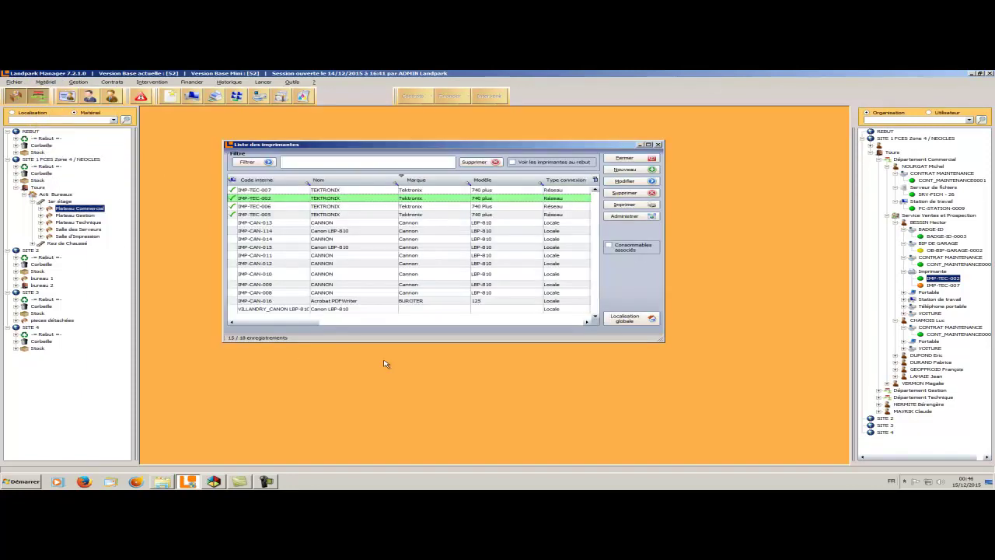
{"action": "double_click", "coordinate": [336, 207]}
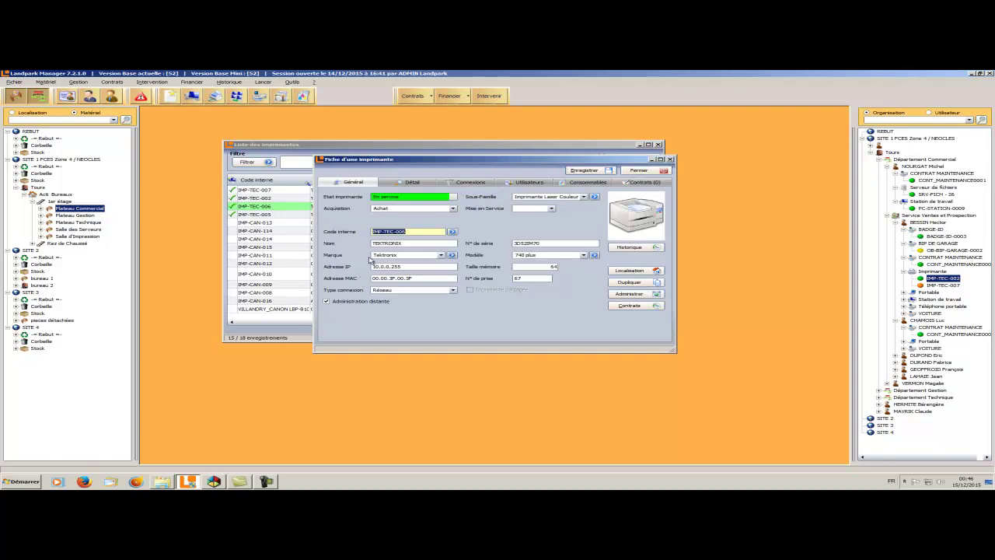
{"action": "left_click", "coordinate": [400, 183]}
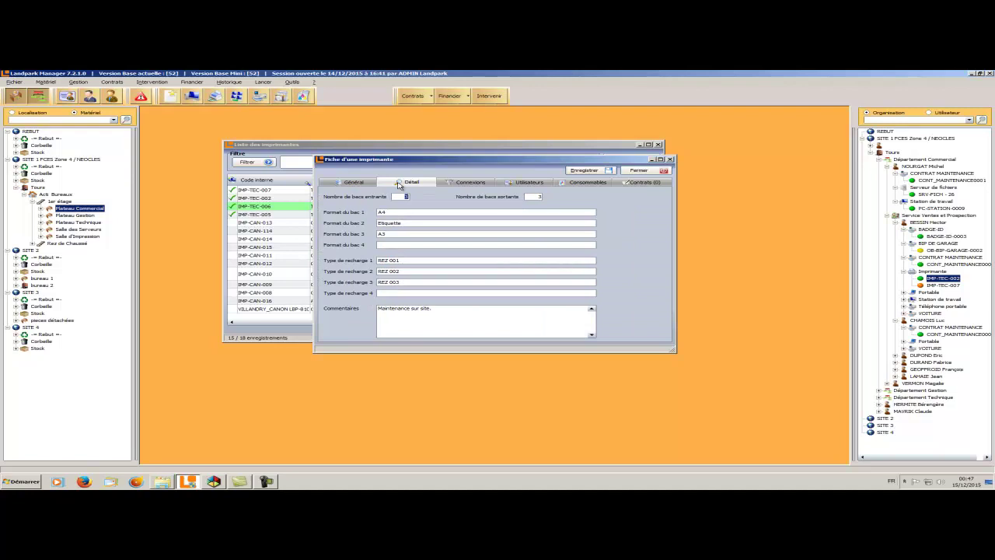
{"action": "left_click", "coordinate": [462, 183]}
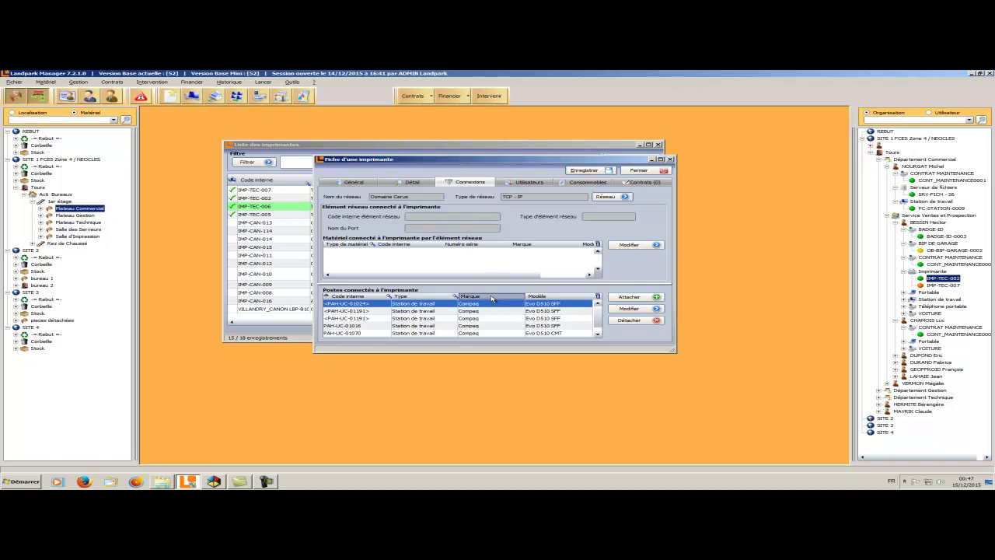
Step: Attach workstation PAH-UC-01187 to printer IMP-TEC-006 as a connected workstation
{"action": "left_click", "coordinate": [488, 319]}
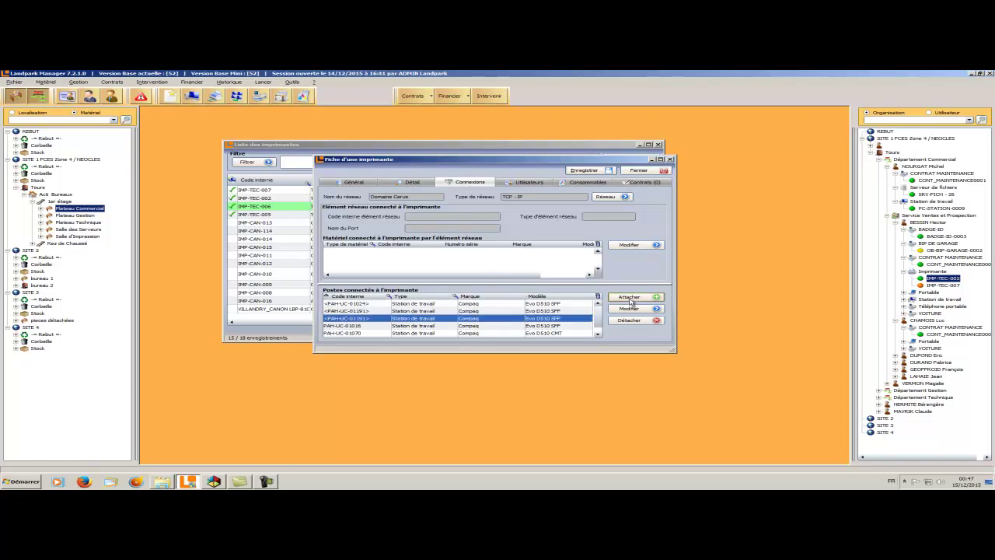
{"action": "left_click", "coordinate": [630, 298]}
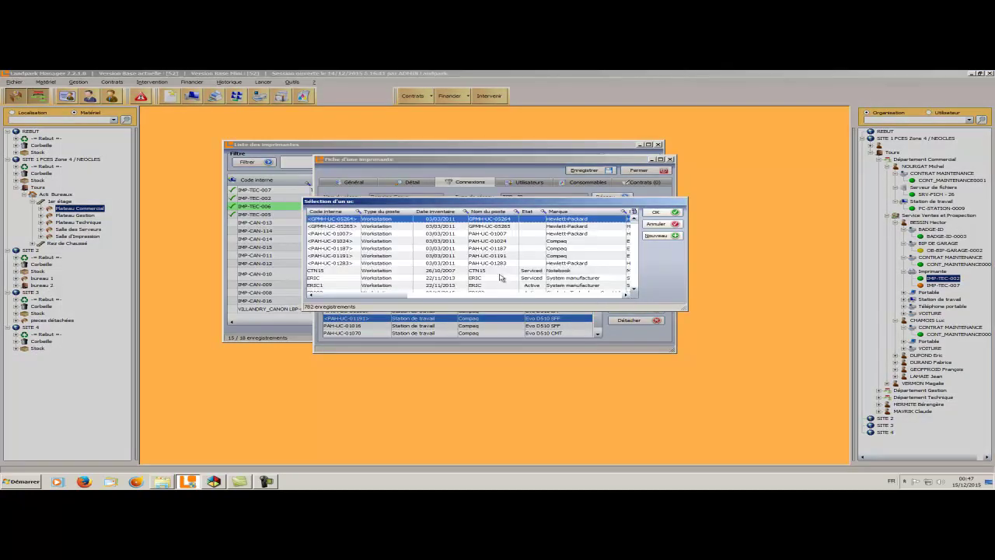
{"action": "left_click", "coordinate": [398, 249]}
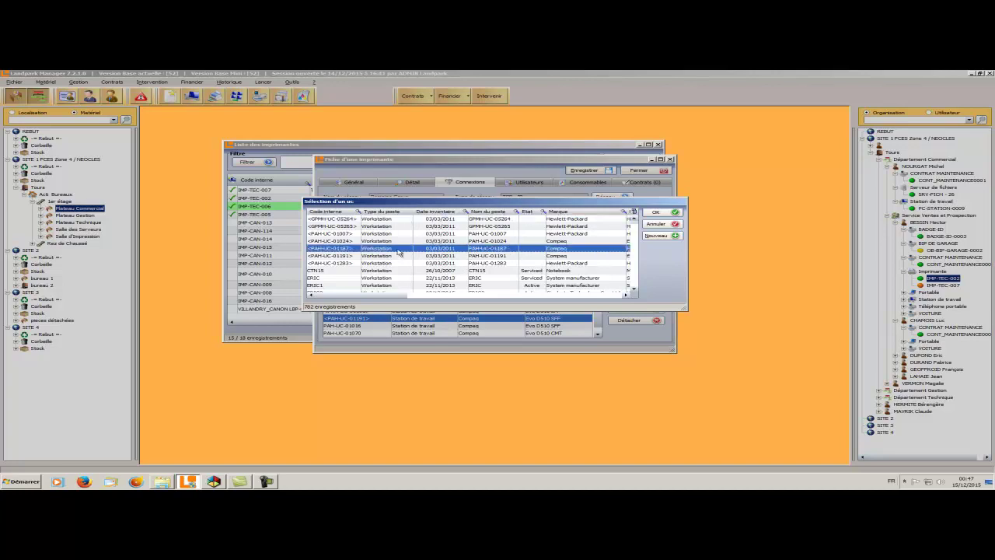
{"action": "left_click", "coordinate": [666, 213]}
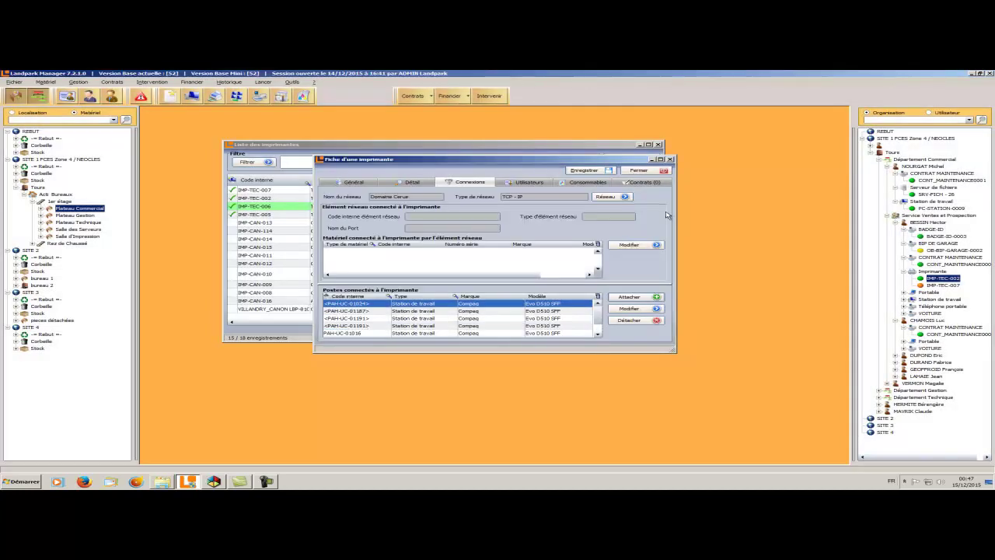
Step: Look over the assigned users, consumables and contracts in the record of printer IMP-TEC-006
{"action": "left_click", "coordinate": [536, 183]}
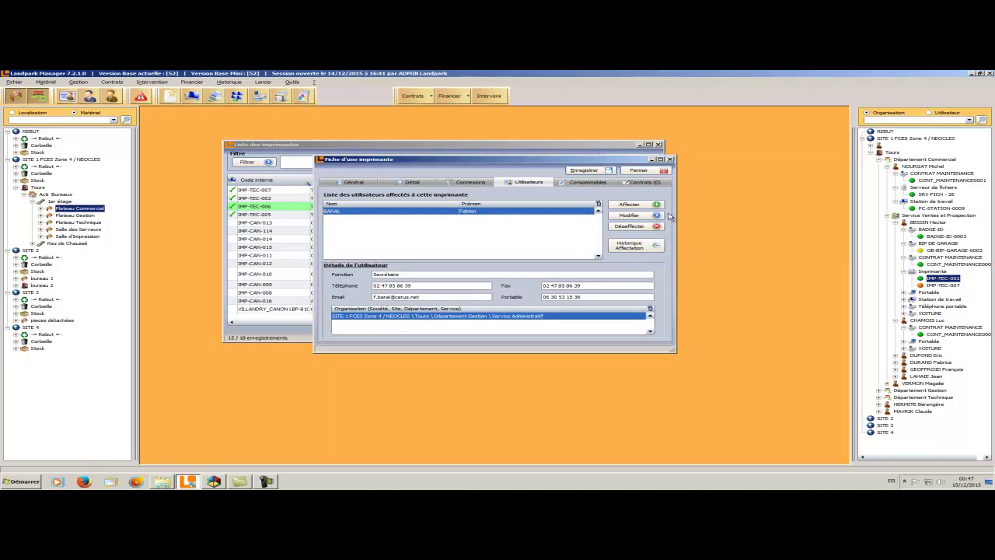
{"action": "left_click", "coordinate": [593, 183]}
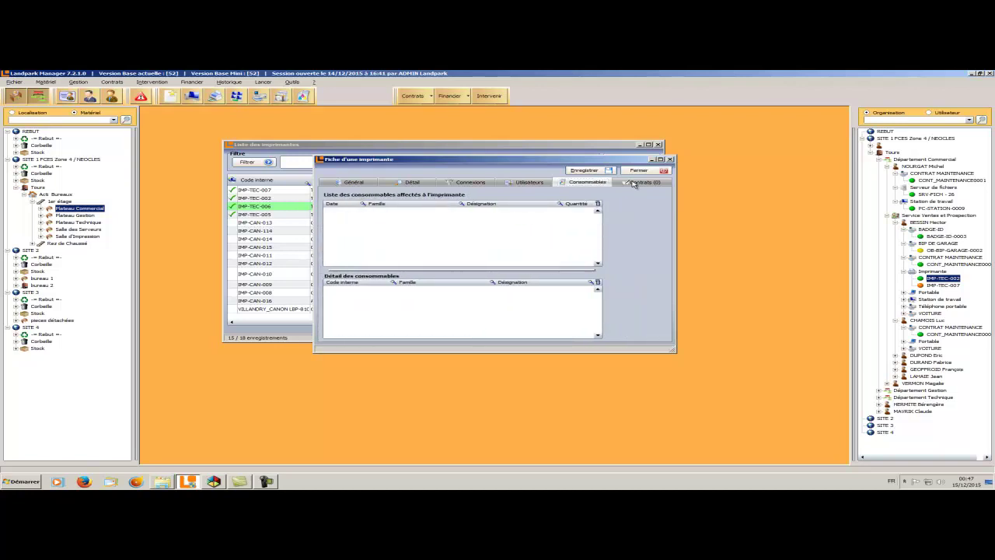
{"action": "left_click", "coordinate": [635, 183]}
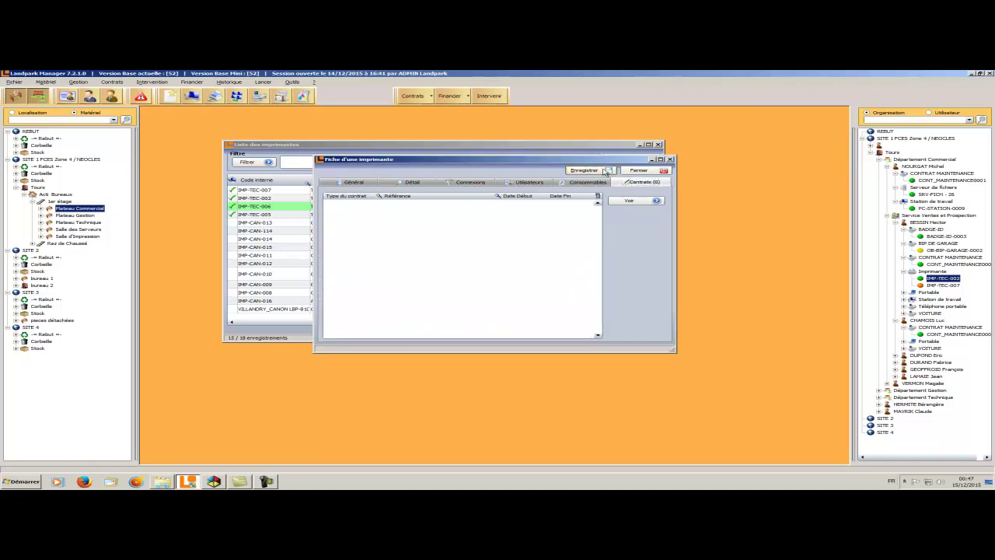
Step: Assign the maintenance contract CONT-MAINT-01 / MATERIELS to printer IMP-TEC-006
{"action": "left_click", "coordinate": [431, 97]}
{"action": "left_click", "coordinate": [446, 129]}
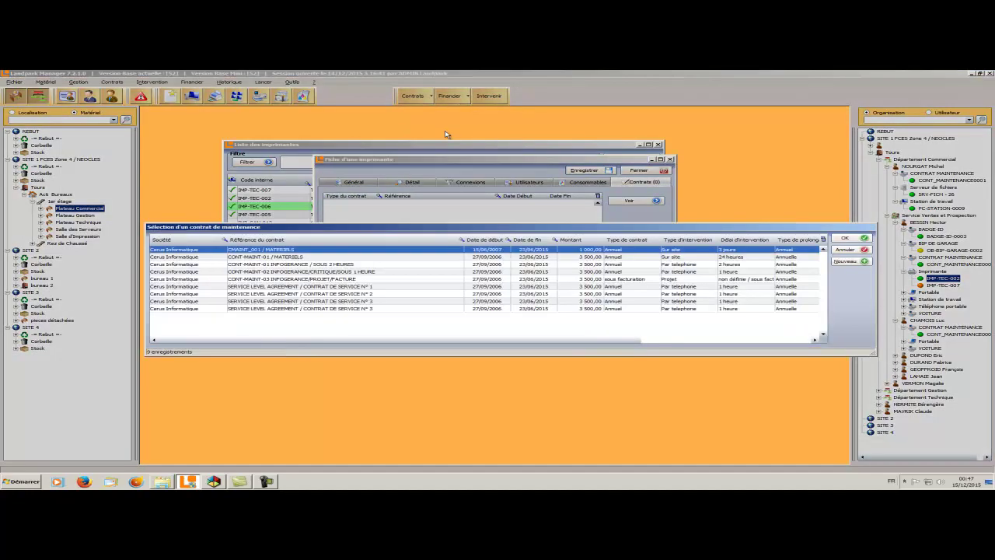
{"action": "left_click", "coordinate": [368, 258]}
{"action": "left_click", "coordinate": [845, 239]}
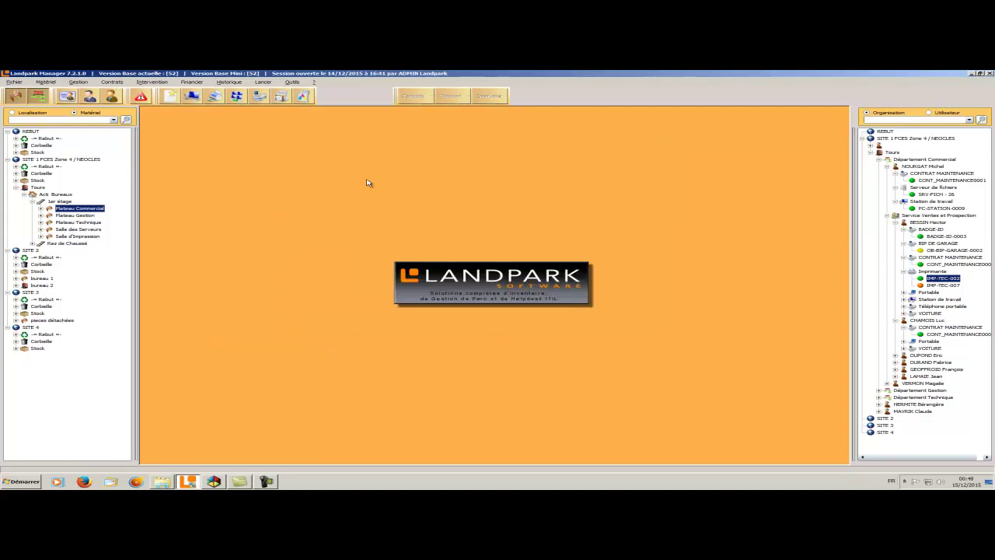
Step: Open the network element list and view the connections and hardware data of multiplexer MULTI-0001
{"action": "left_click", "coordinate": [46, 83]}
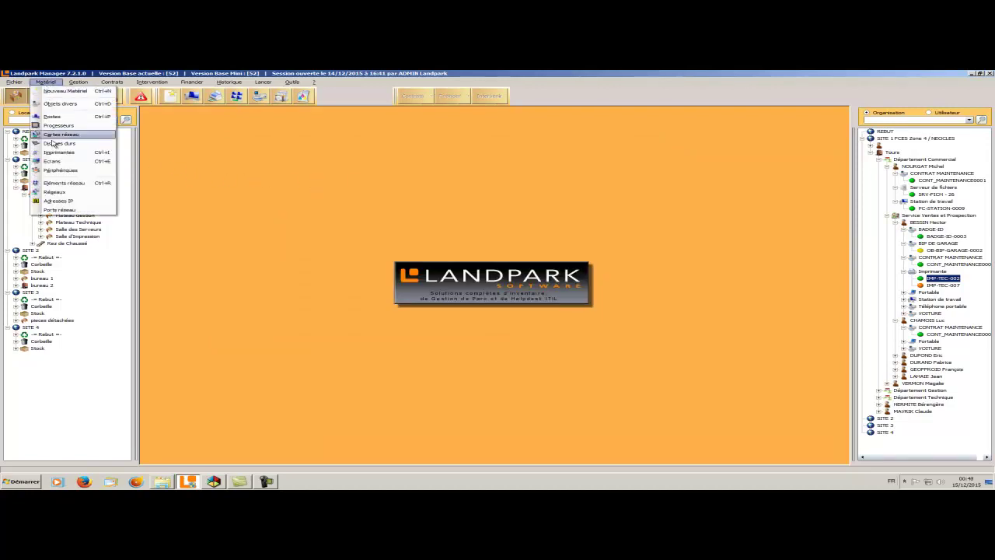
{"action": "left_click", "coordinate": [62, 182]}
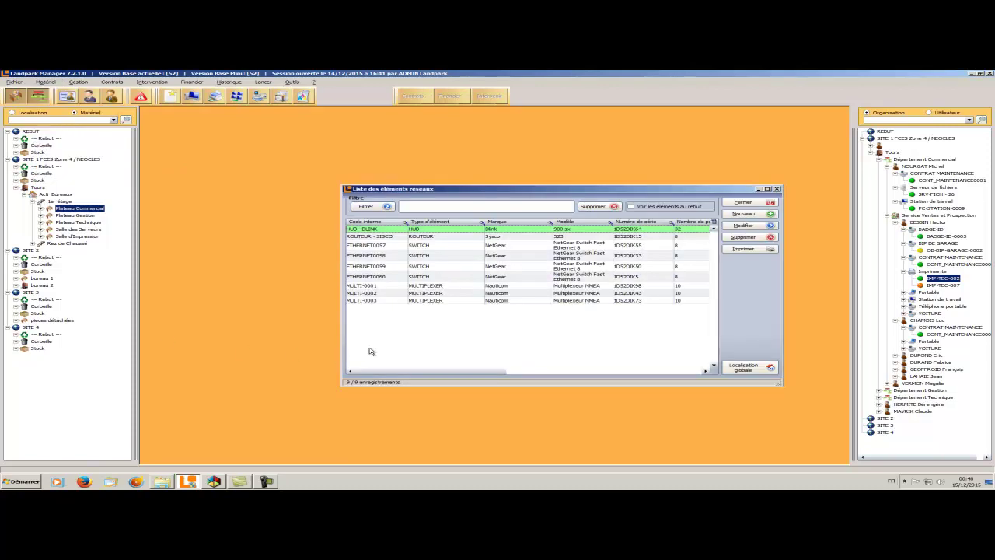
{"action": "double_click", "coordinate": [397, 286]}
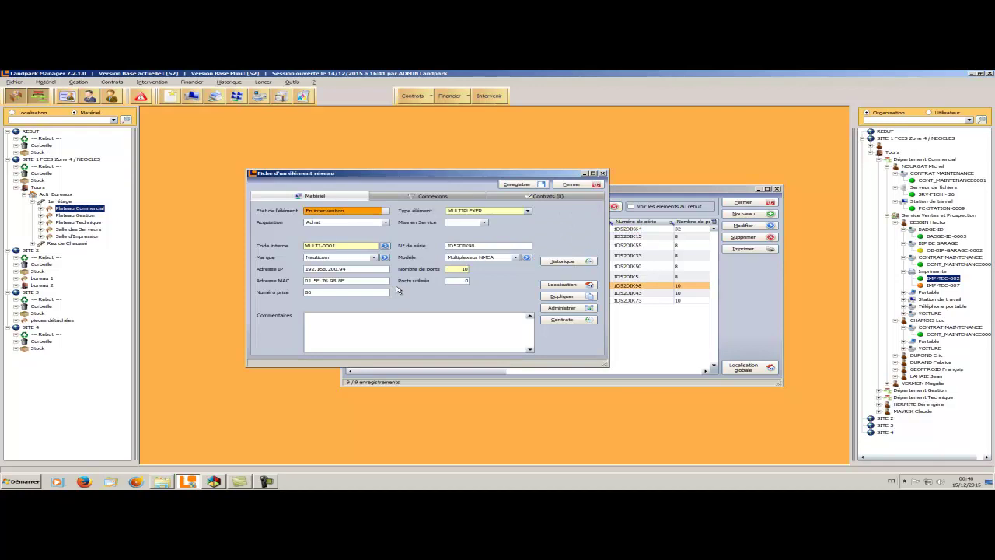
{"action": "left_click", "coordinate": [400, 199]}
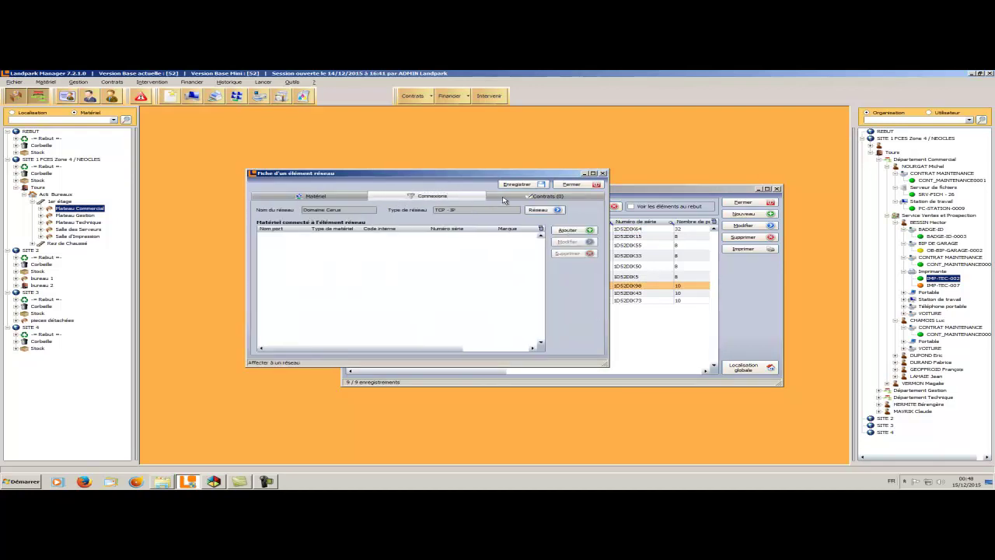
{"action": "left_click", "coordinate": [351, 199]}
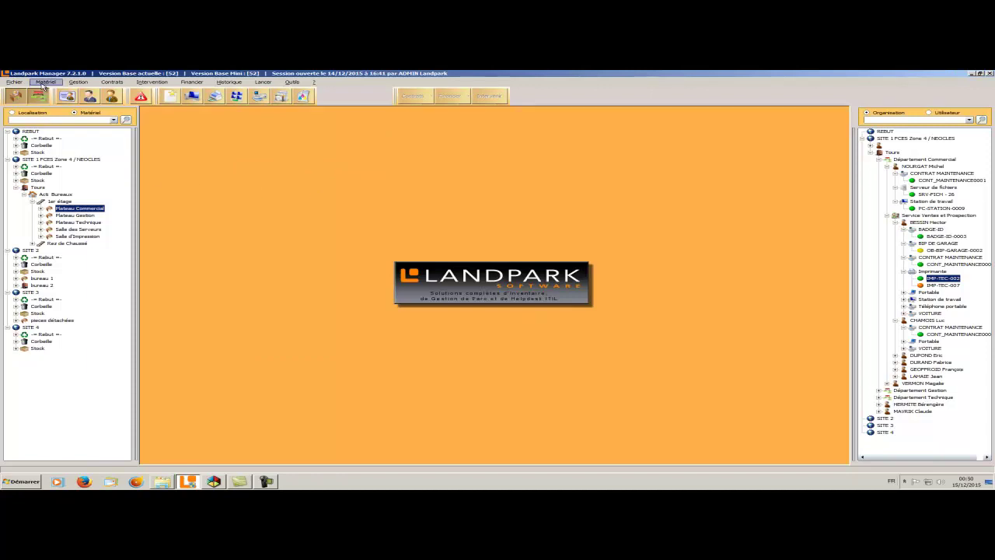
Step: Open the Domaine Cerus network from the network list, view the record of its workstation PC-VENT - 12, and close that record
{"action": "left_click", "coordinate": [44, 82]}
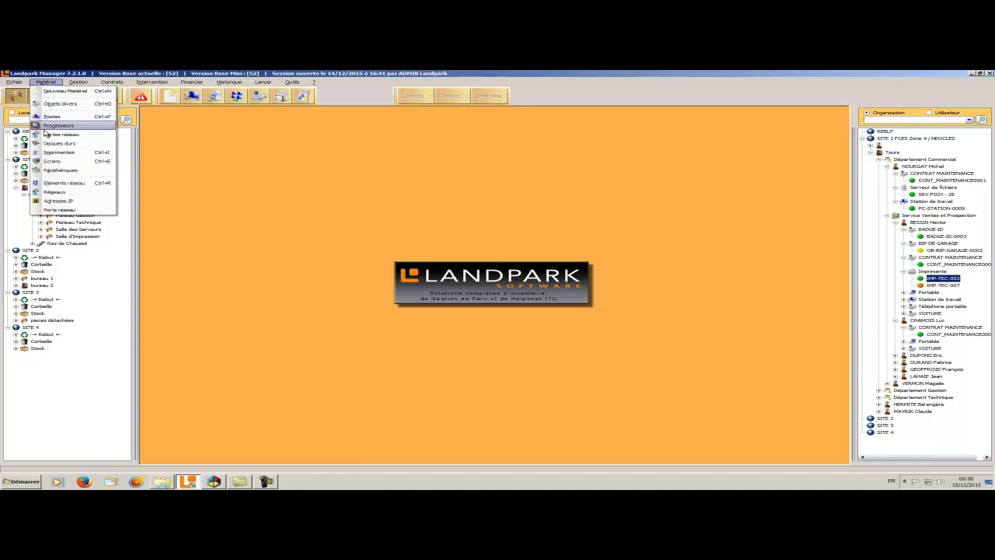
{"action": "left_click", "coordinate": [56, 191]}
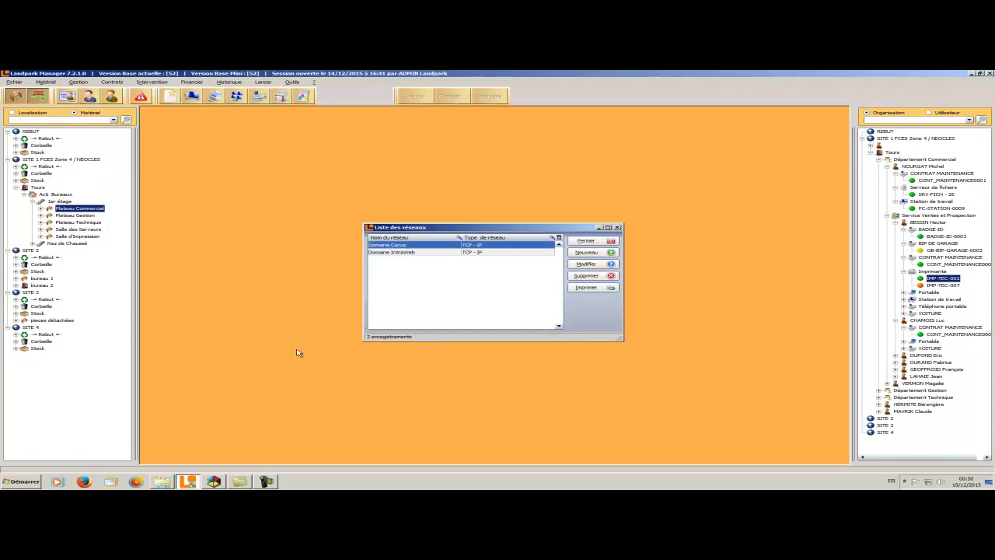
{"action": "double_click", "coordinate": [432, 245]}
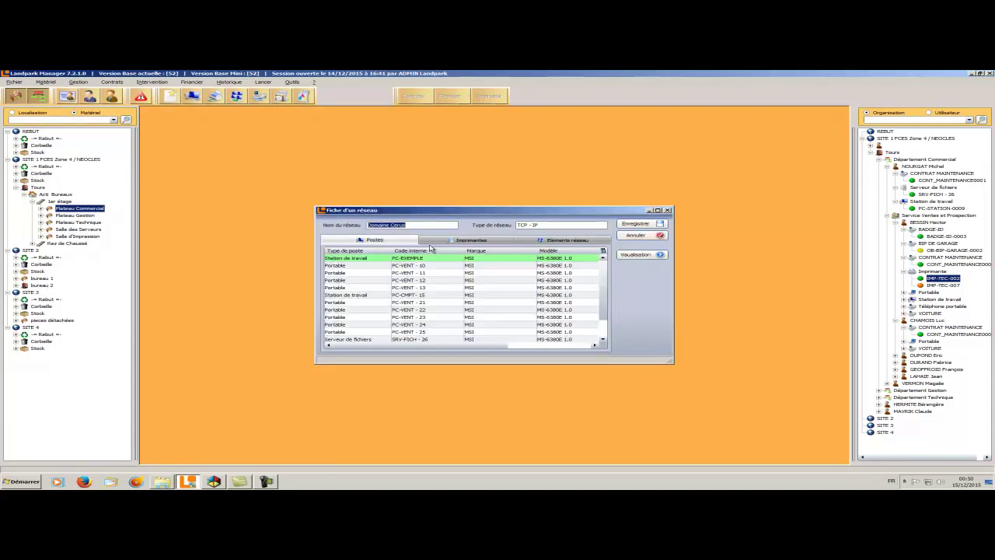
{"action": "double_click", "coordinate": [383, 280]}
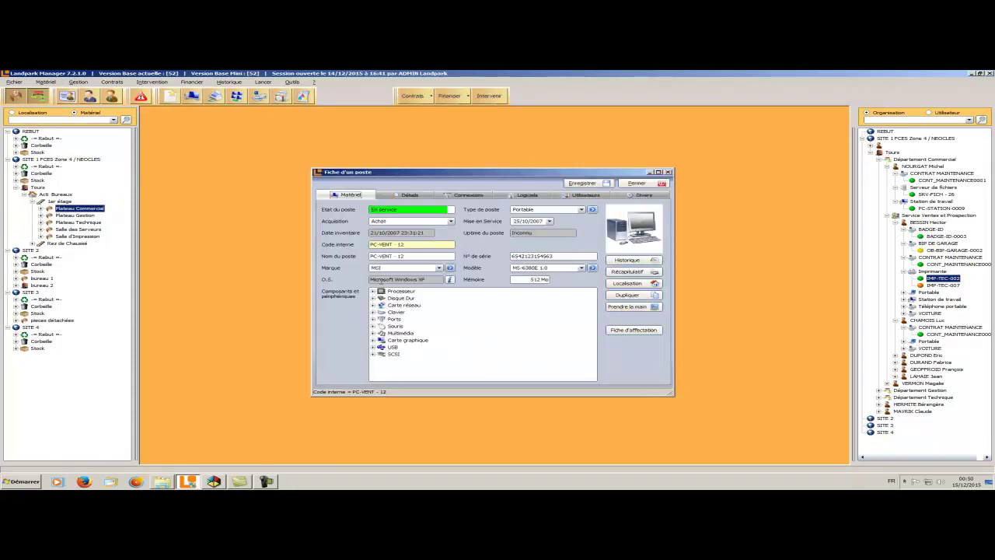
{"action": "left_click", "coordinate": [633, 184]}
Step: Show the Domaine Cerus network's printers, view the record of IMP-TEC-002, and close it
{"action": "left_click", "coordinate": [474, 240]}
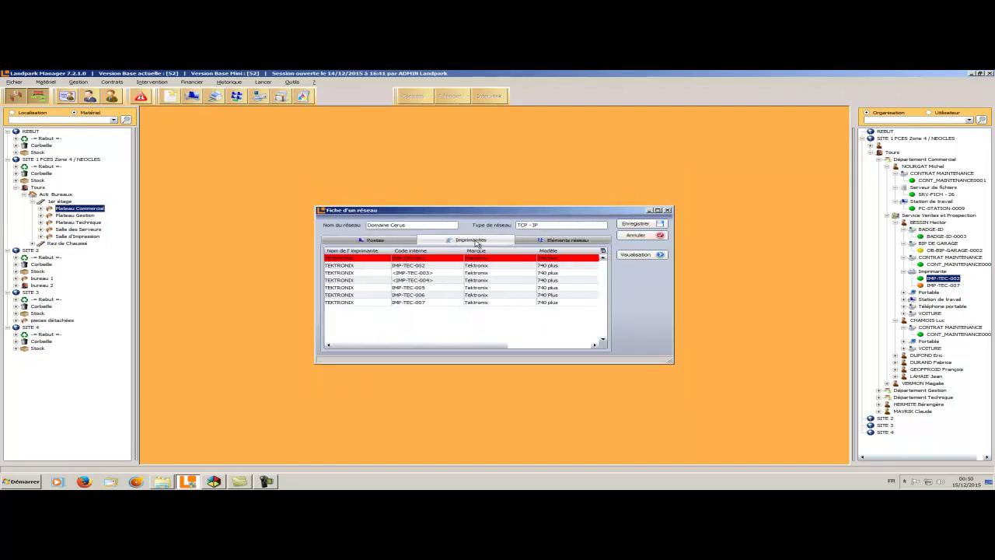
{"action": "double_click", "coordinate": [448, 266]}
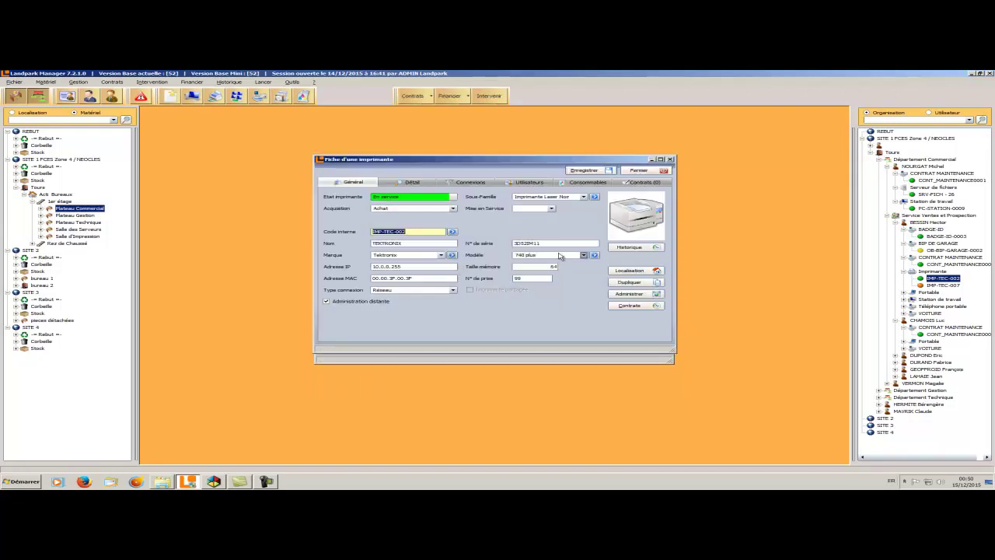
{"action": "left_click", "coordinate": [637, 171]}
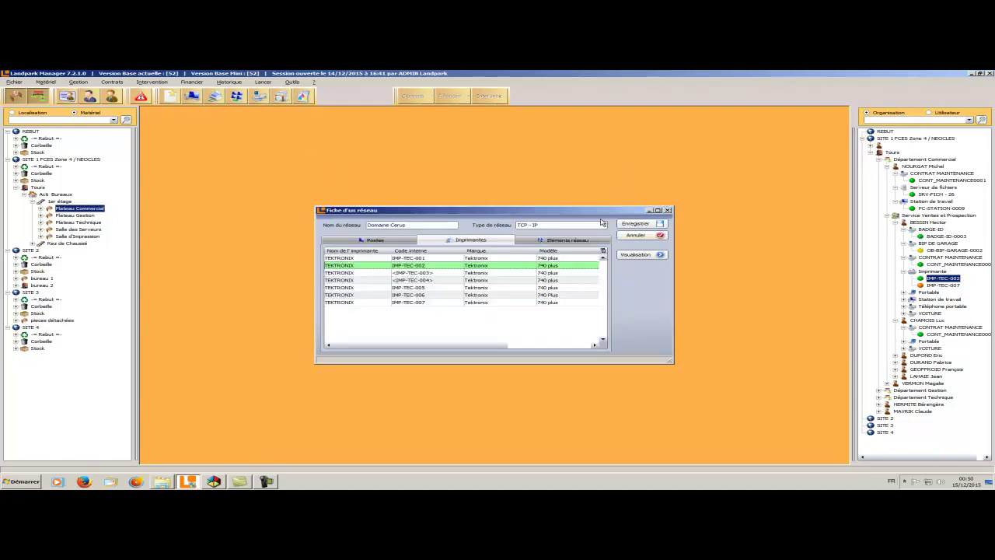
Step: View and close the record of switch ETHERNET0058 among the Domaine Cerus network elements, and launch the network's visualization
{"action": "left_click", "coordinate": [576, 240]}
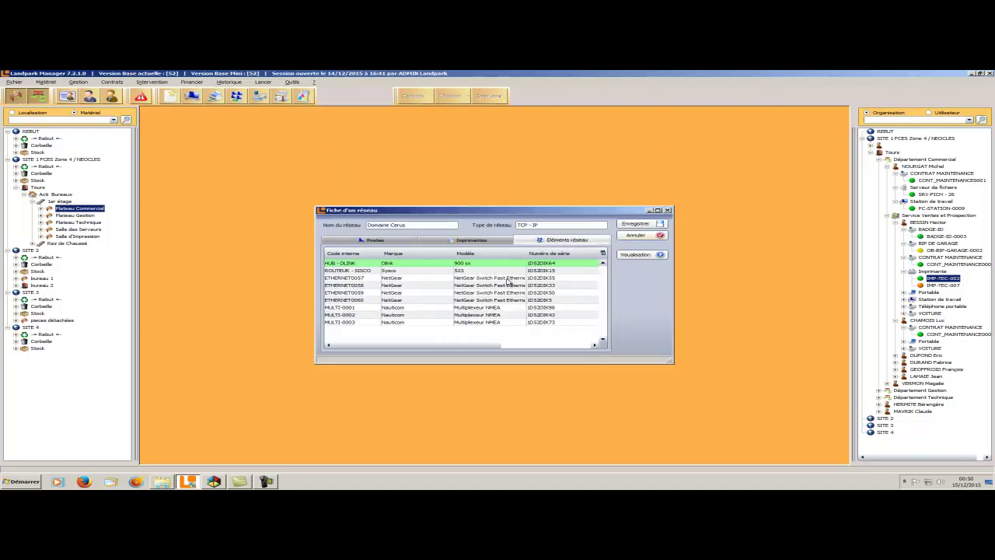
{"action": "double_click", "coordinate": [476, 286]}
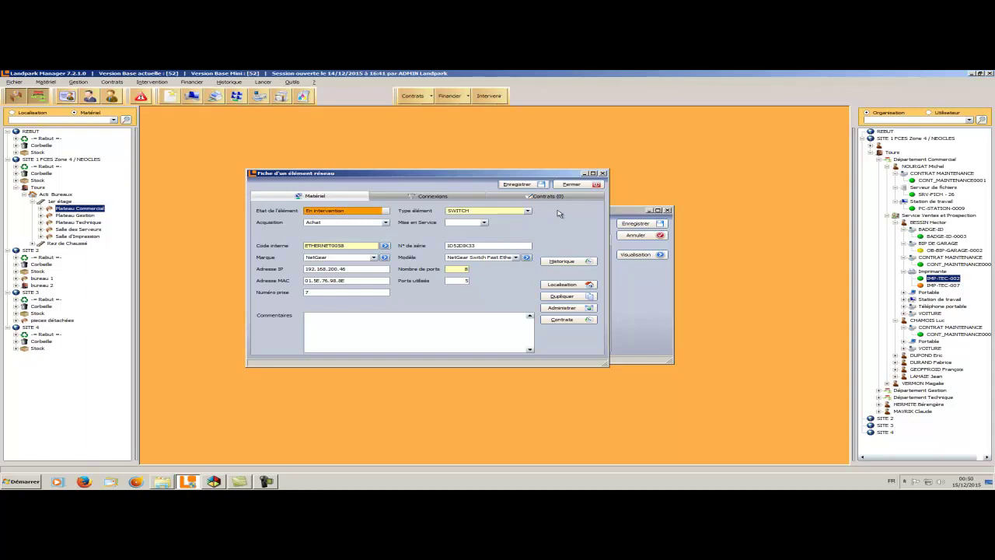
{"action": "left_click", "coordinate": [572, 185]}
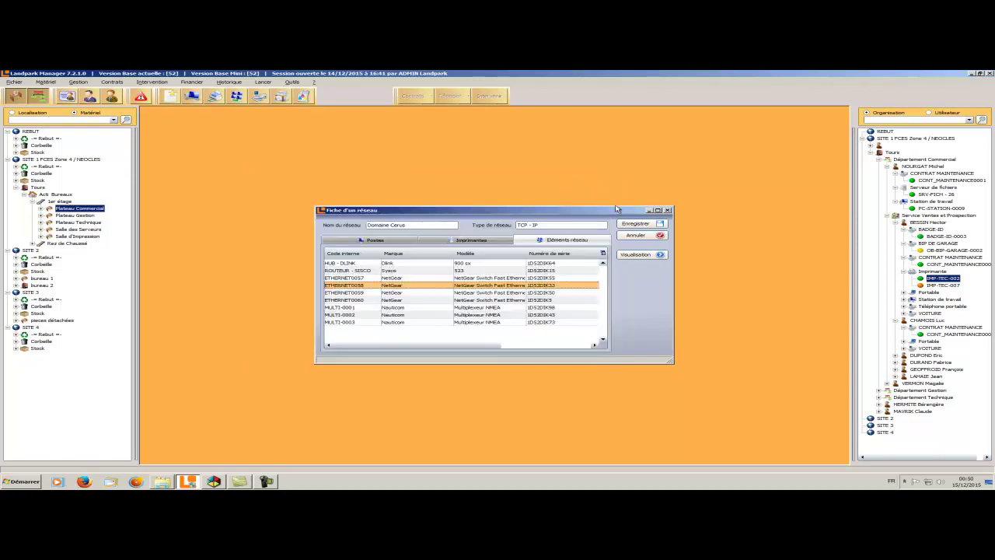
{"action": "left_click", "coordinate": [638, 255]}
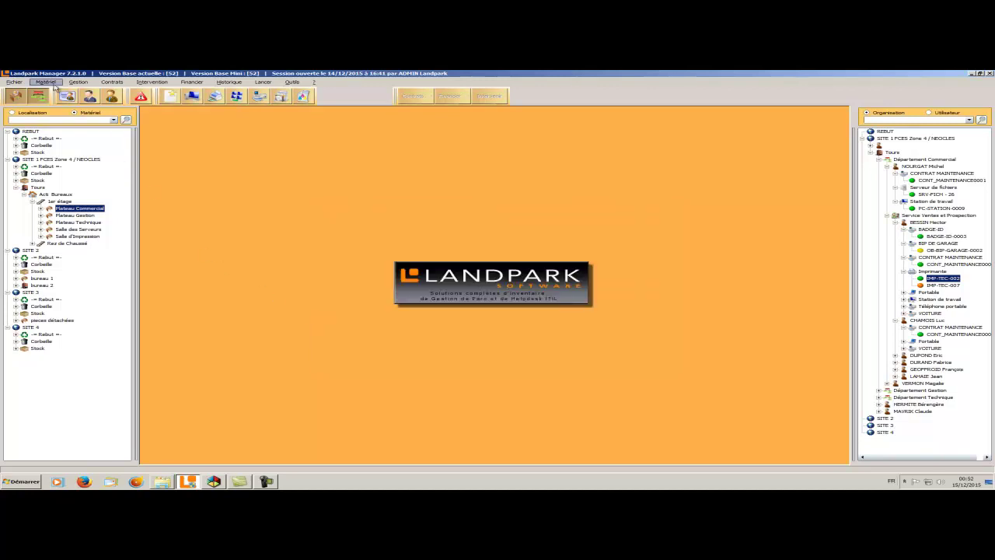
Step: Open the IP address list sorted by MAC address, view the record of workstation 172.001.101.001, and close both
{"action": "left_click", "coordinate": [48, 82]}
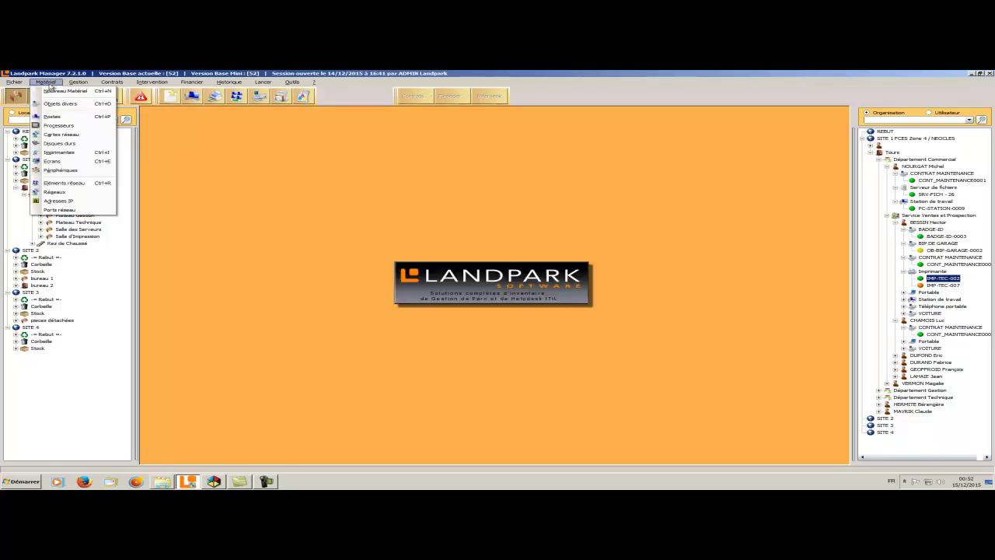
{"action": "left_click", "coordinate": [59, 202]}
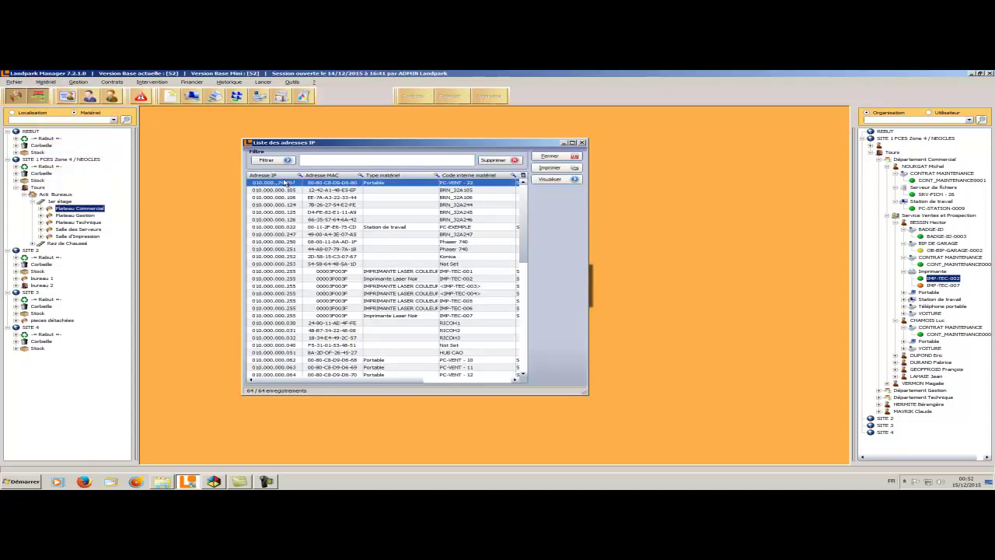
{"action": "left_click", "coordinate": [319, 176]}
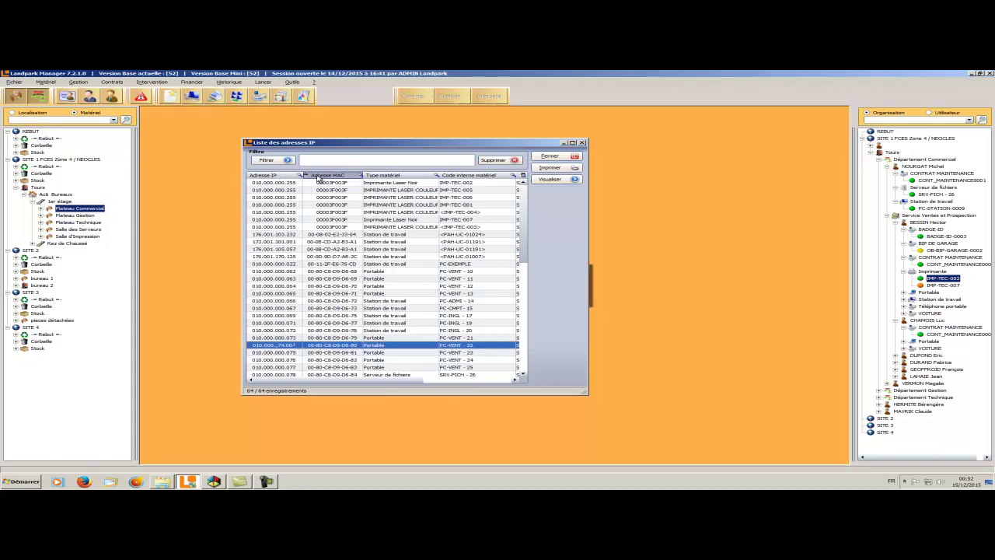
{"action": "double_click", "coordinate": [295, 242]}
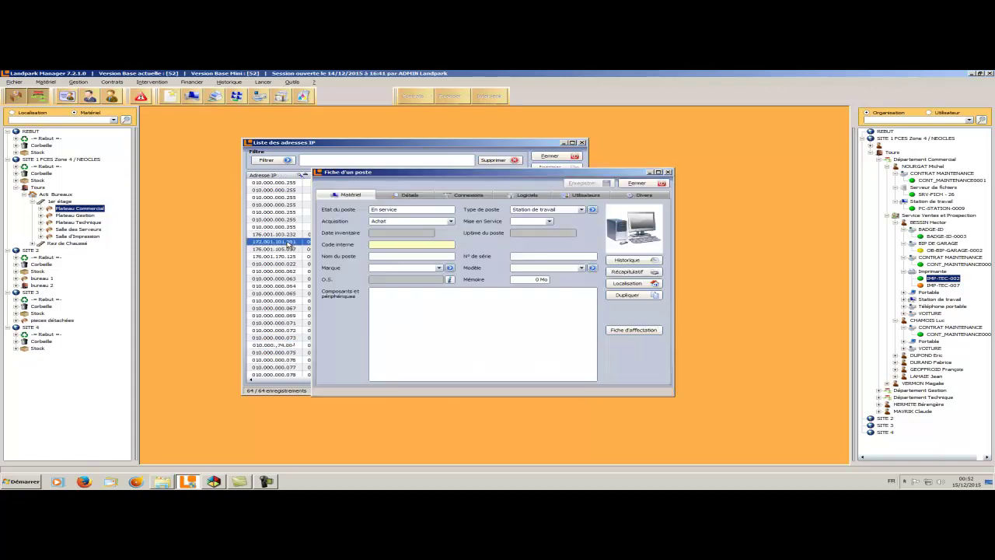
{"action": "left_click", "coordinate": [644, 184]}
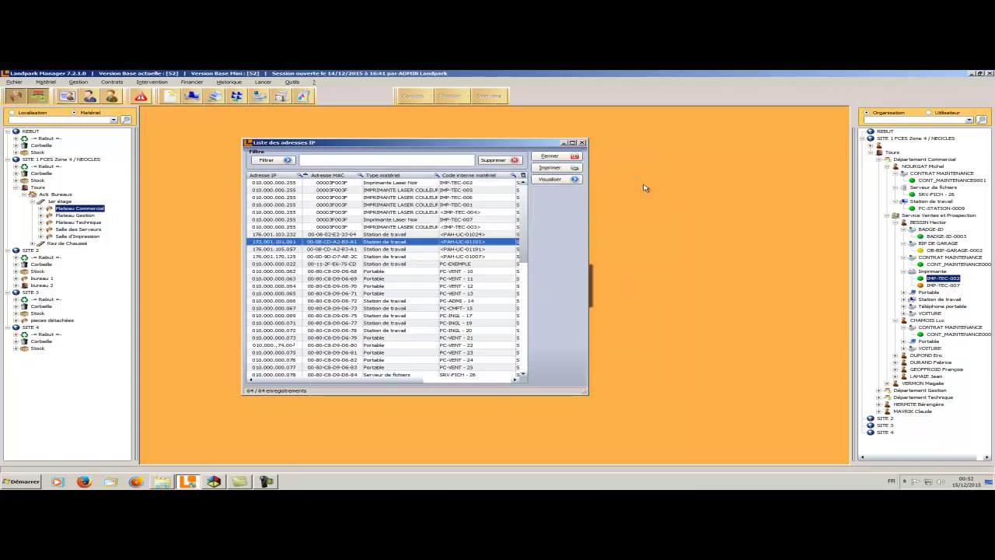
{"action": "left_click", "coordinate": [552, 157]}
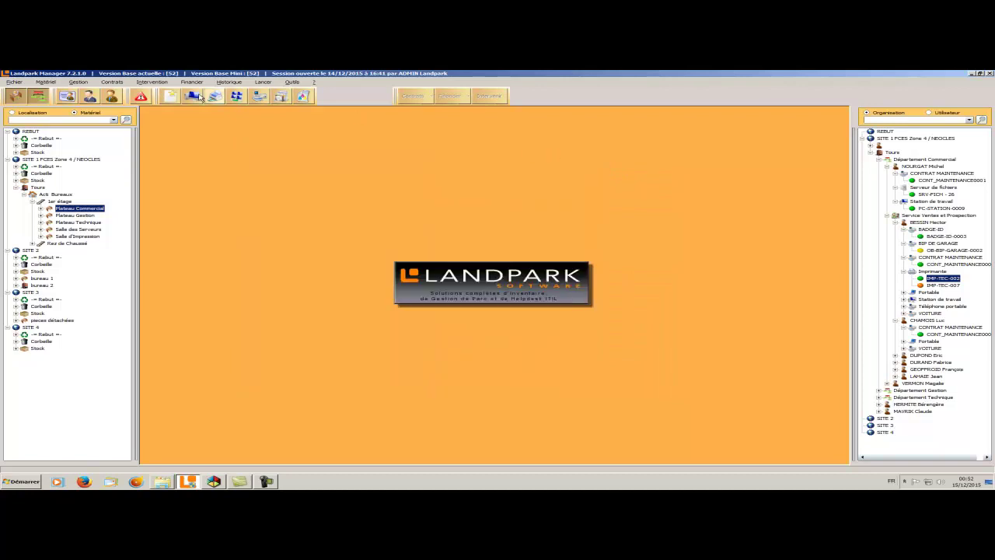
Step: Open the network port list and view the entry of port PR 121 on HUB - DLINK
{"action": "left_click", "coordinate": [45, 83]}
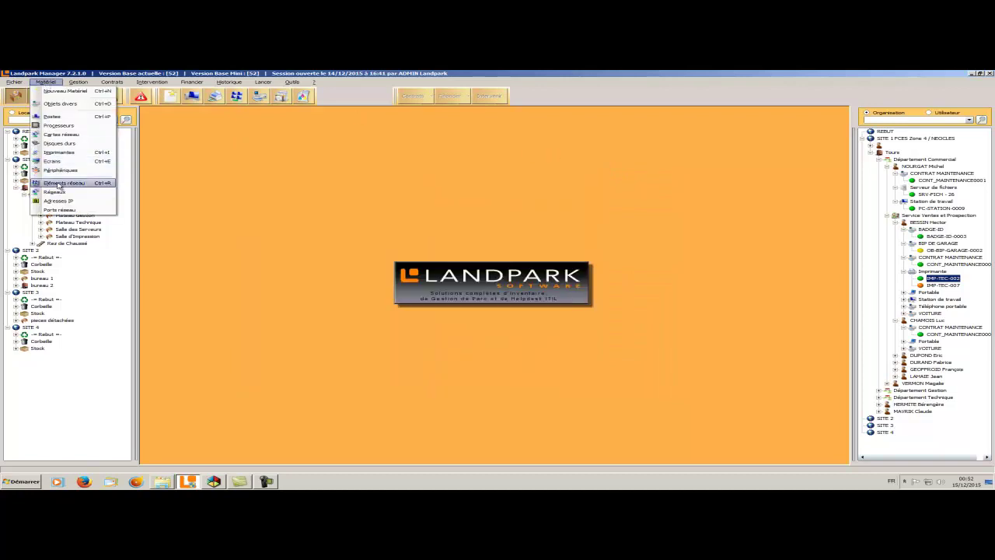
{"action": "left_click", "coordinate": [63, 210]}
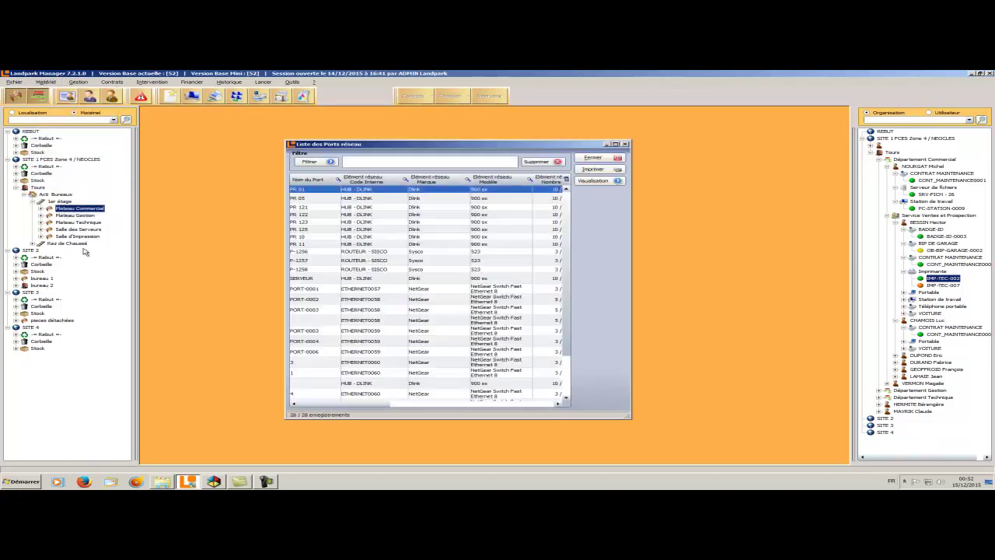
{"action": "double_click", "coordinate": [328, 208]}
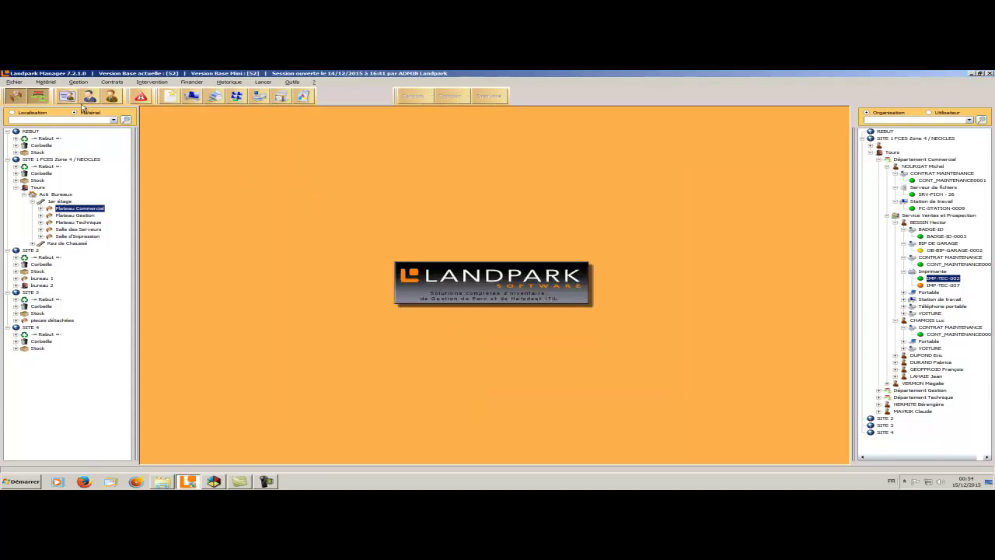
Step: Open the catalogue and product management and browse the printer, other hardware, software and consumables catalogues
{"action": "left_click", "coordinate": [77, 82]}
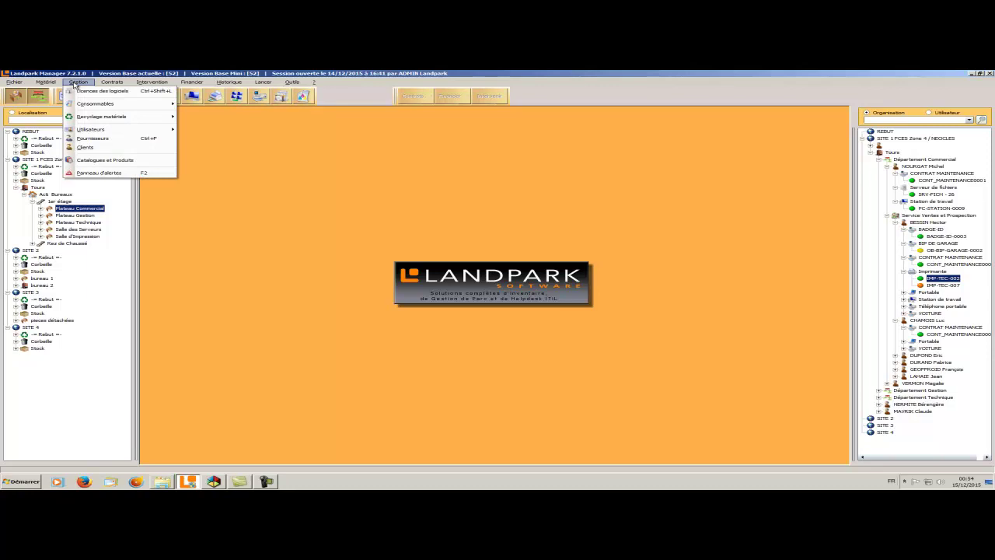
{"action": "left_click", "coordinate": [101, 161]}
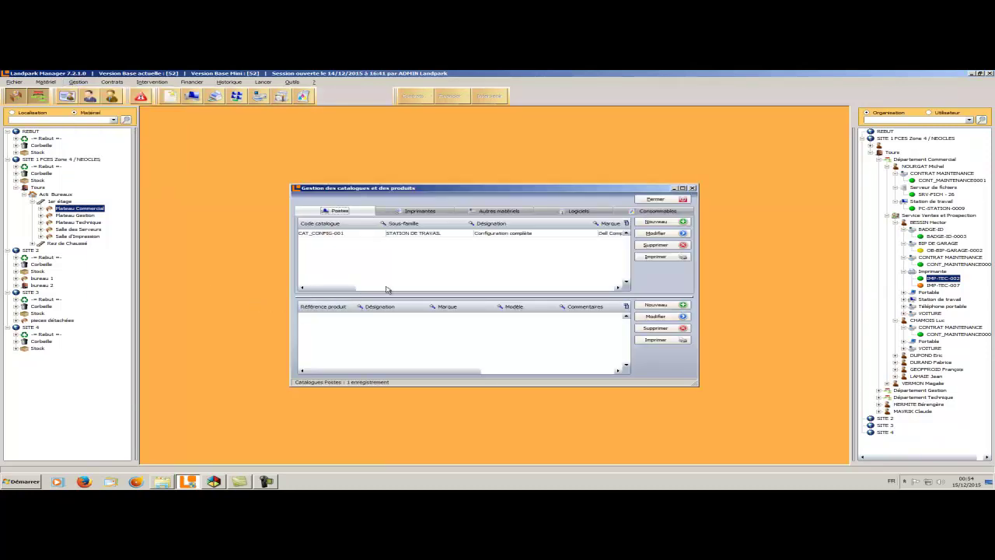
{"action": "left_click", "coordinate": [427, 213]}
{"action": "left_click", "coordinate": [471, 213]}
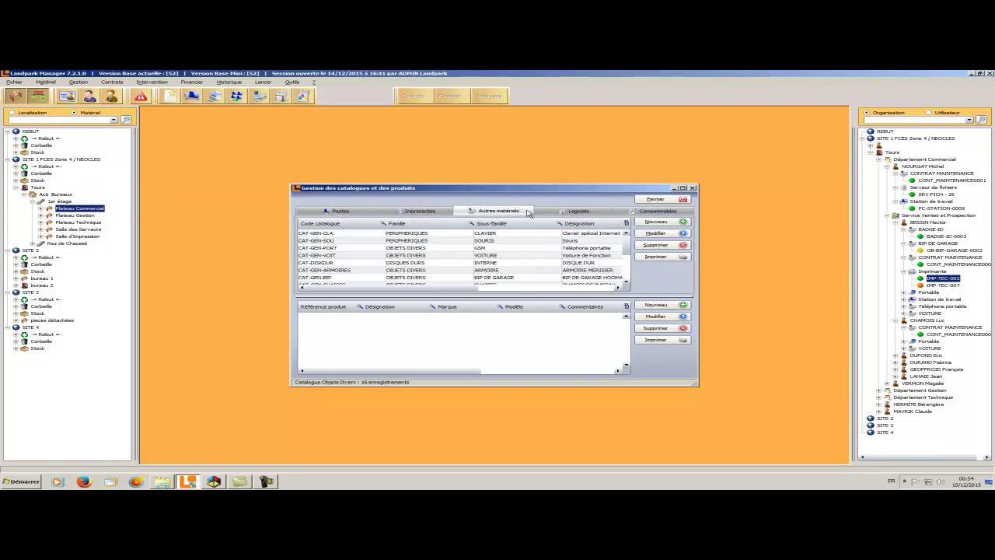
{"action": "left_click", "coordinate": [594, 213]}
{"action": "left_click", "coordinate": [624, 213]}
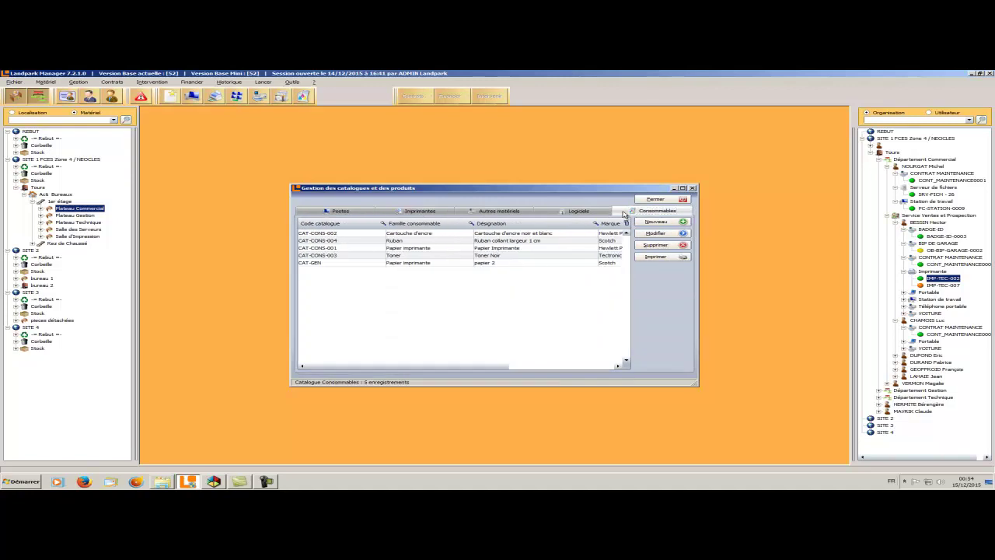
Step: Show the products of workstation catalogue CAT_CONFIG-001 and look through its complete configurations, ending on Configuration complète 001
{"action": "left_click", "coordinate": [342, 212]}
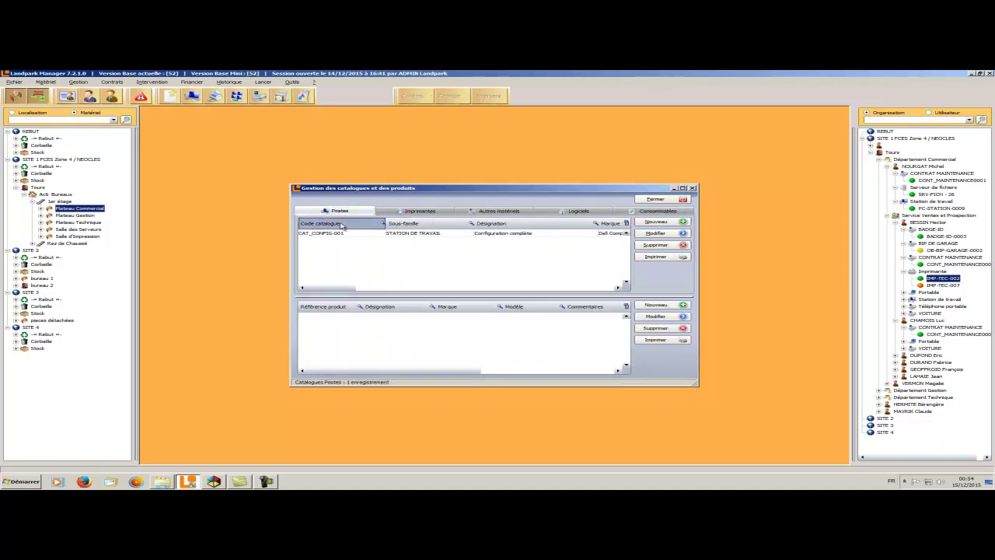
{"action": "left_click", "coordinate": [342, 233]}
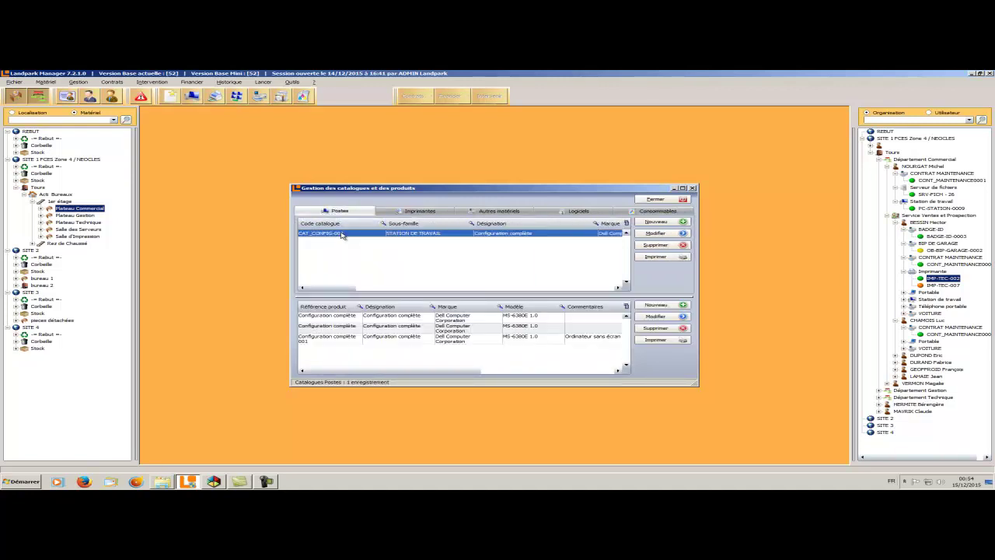
{"action": "left_click", "coordinate": [340, 318]}
{"action": "left_click", "coordinate": [340, 328]}
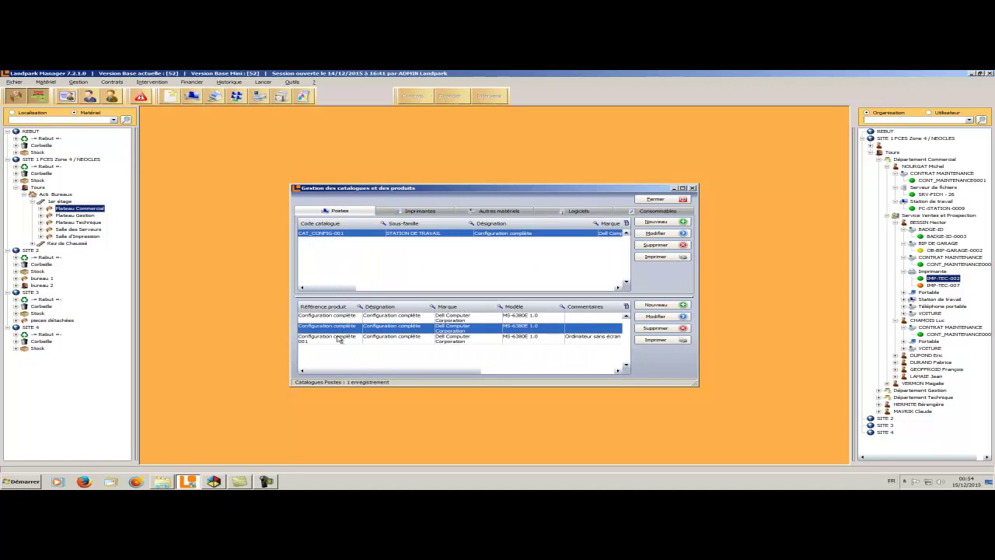
{"action": "left_click", "coordinate": [339, 338]}
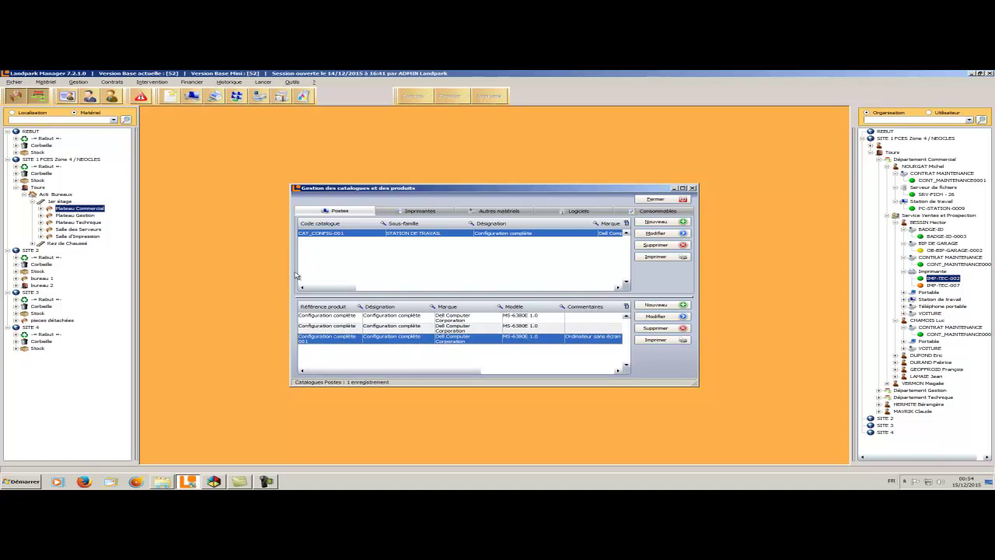
Step: Start a new hardware item based on the first Configuration complète product from catalogue CAT_CONFIG-001
{"action": "left_click", "coordinate": [45, 83]}
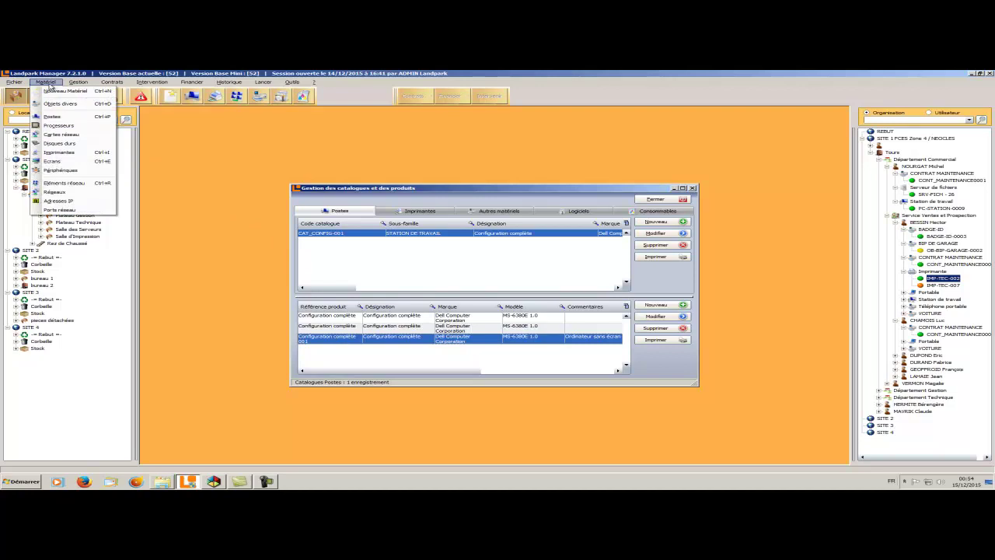
{"action": "left_click", "coordinate": [50, 92]}
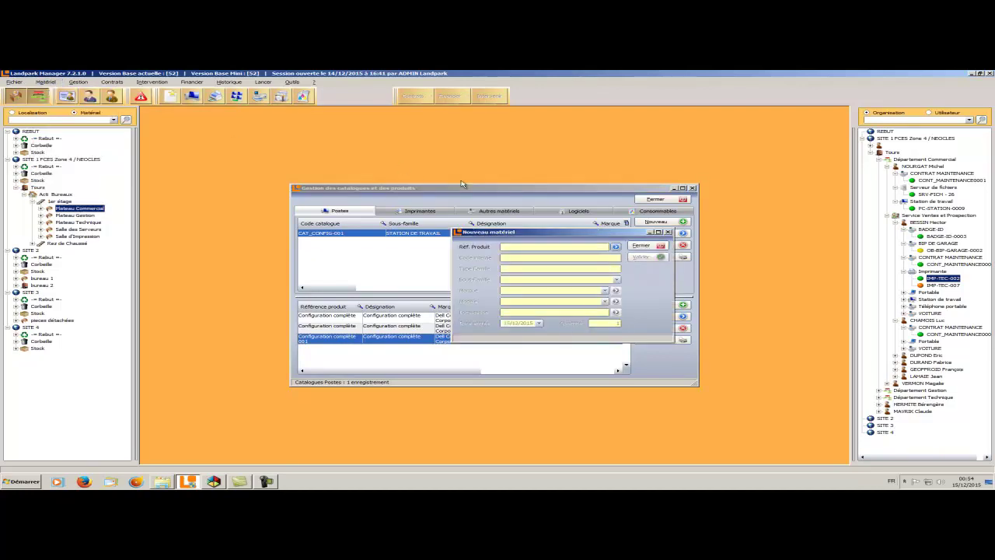
{"action": "left_click", "coordinate": [615, 247]}
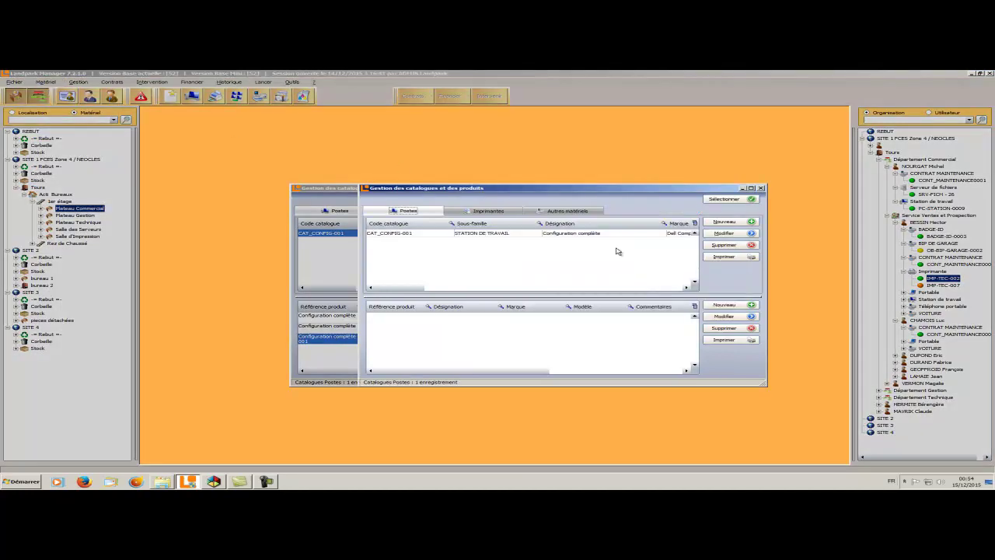
{"action": "left_click", "coordinate": [422, 237]}
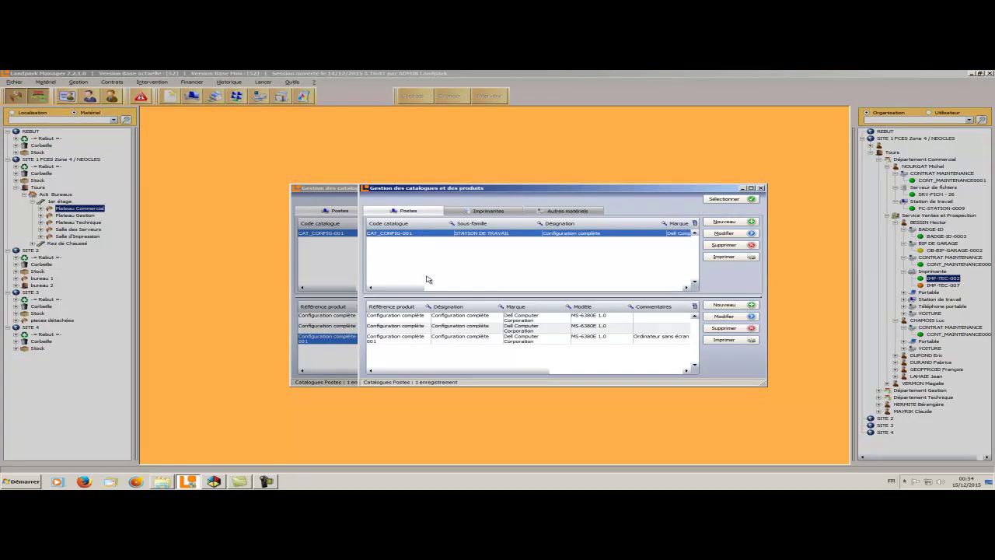
{"action": "left_click", "coordinate": [424, 317]}
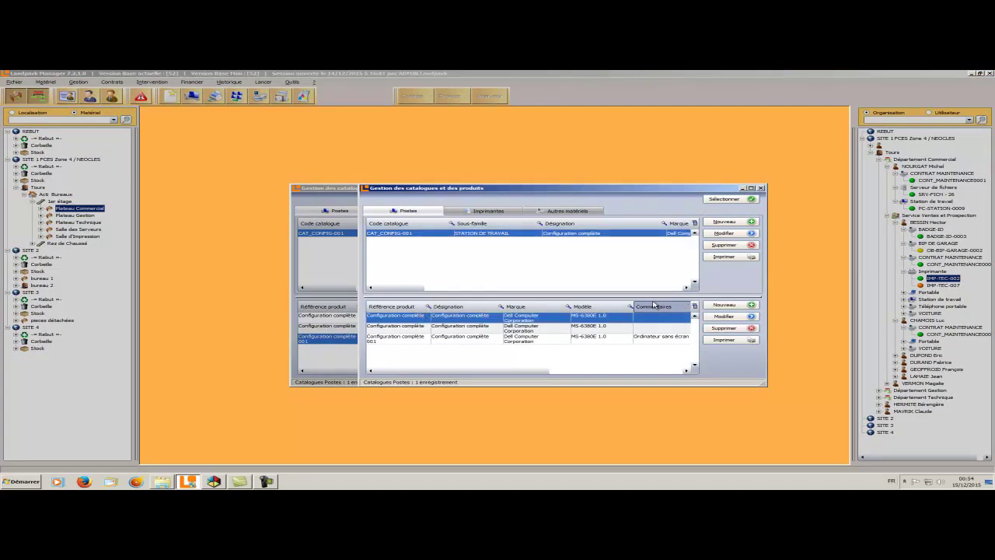
{"action": "left_click", "coordinate": [722, 202]}
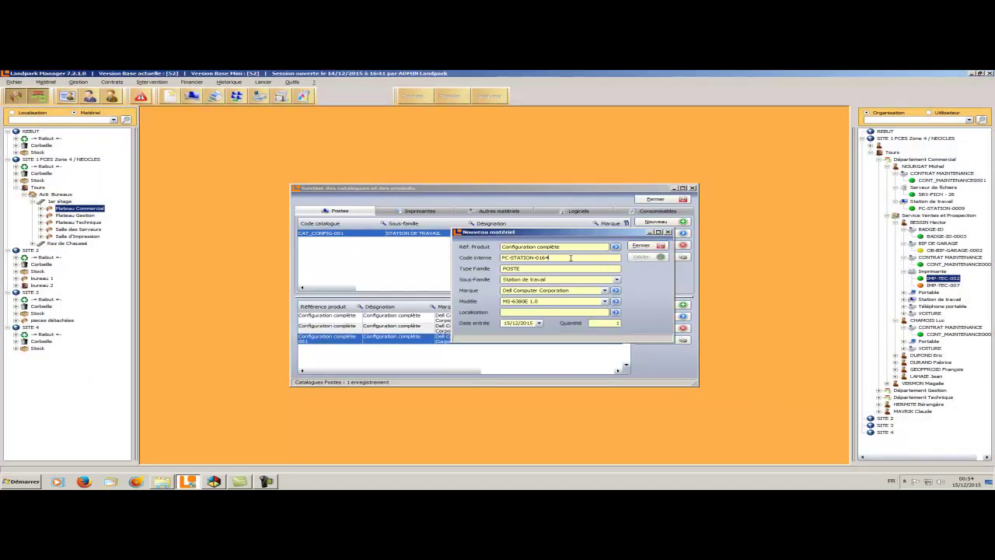
Step: Locate the new workstation in the SITE 4 stock, validate its creation, and close the new hardware form
{"action": "left_click_drag", "start_coordinate": [571, 258], "coordinate": [511, 258]}
{"action": "left_click", "coordinate": [615, 312]}
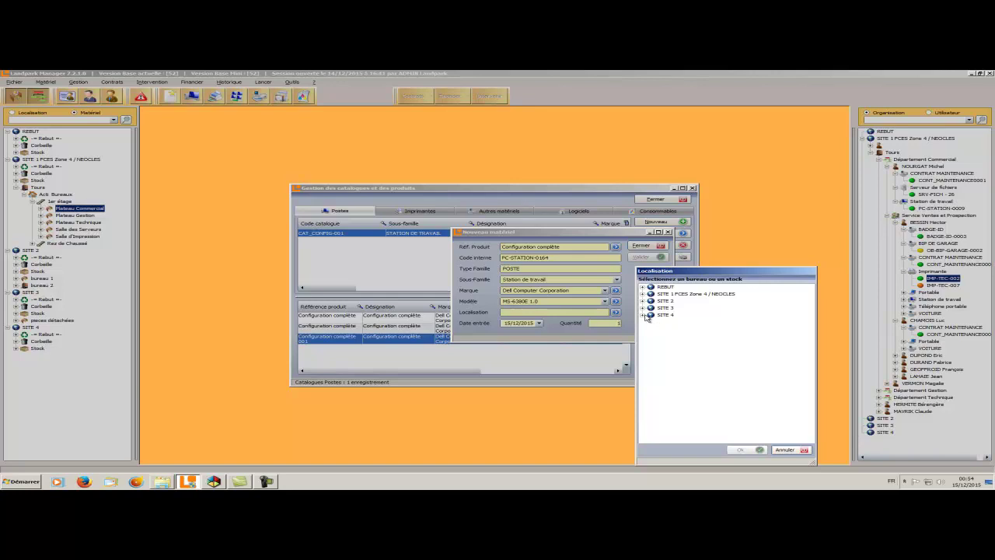
{"action": "left_click", "coordinate": [666, 323]}
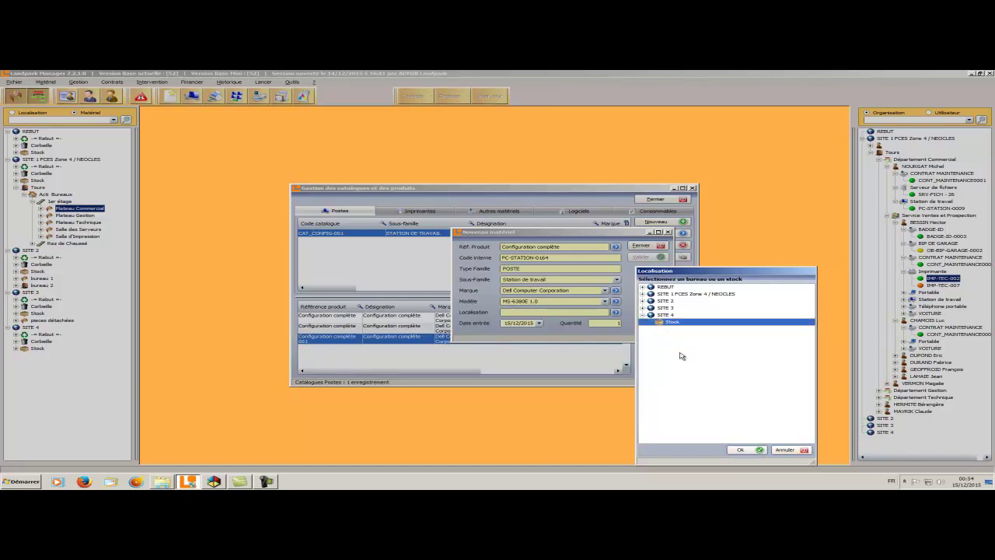
{"action": "left_click", "coordinate": [731, 450]}
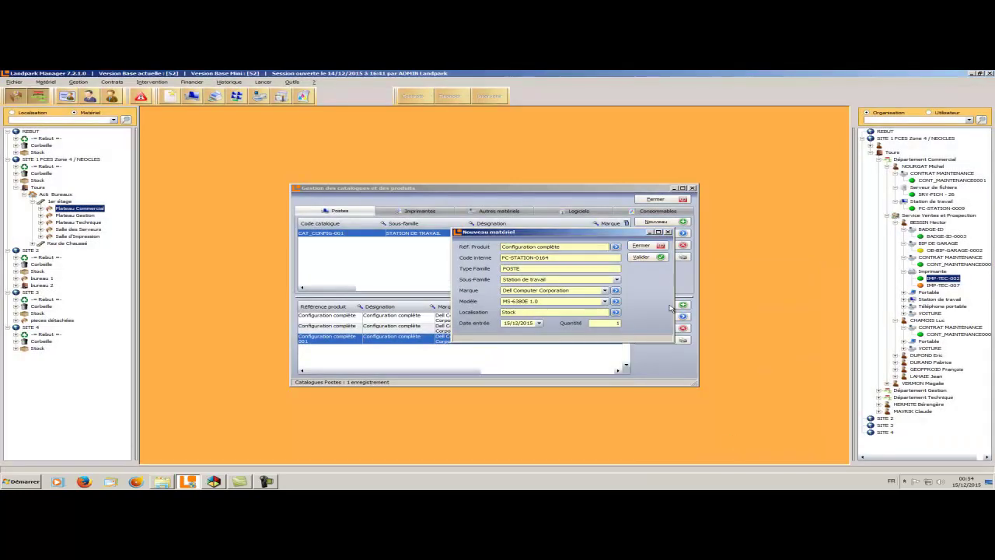
{"action": "left_click", "coordinate": [644, 259]}
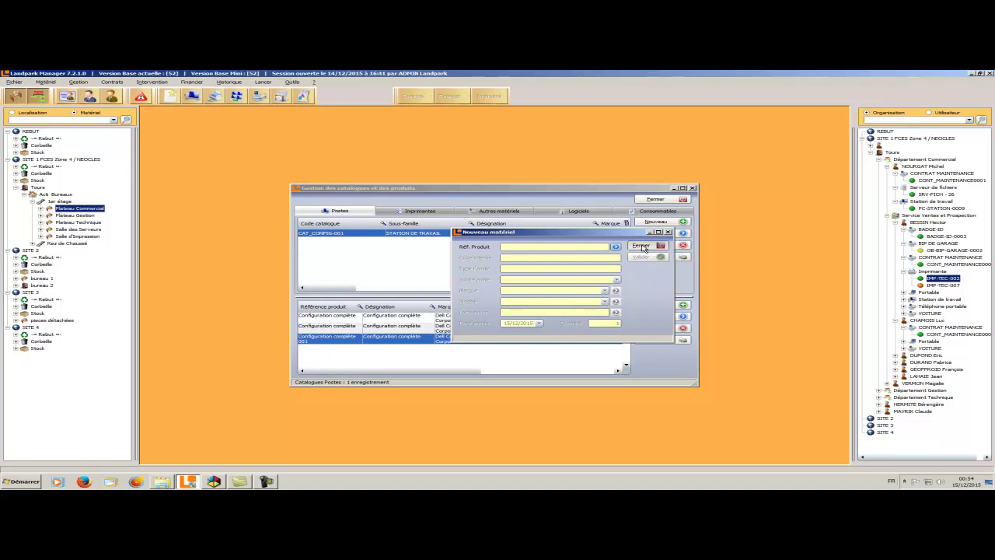
{"action": "left_click", "coordinate": [643, 247]}
Step: Expand the SITE 4 stock down to its workstations and view the record of PC-STATION-0164
{"action": "left_click", "coordinate": [16, 349]}
{"action": "left_click", "coordinate": [24, 355]}
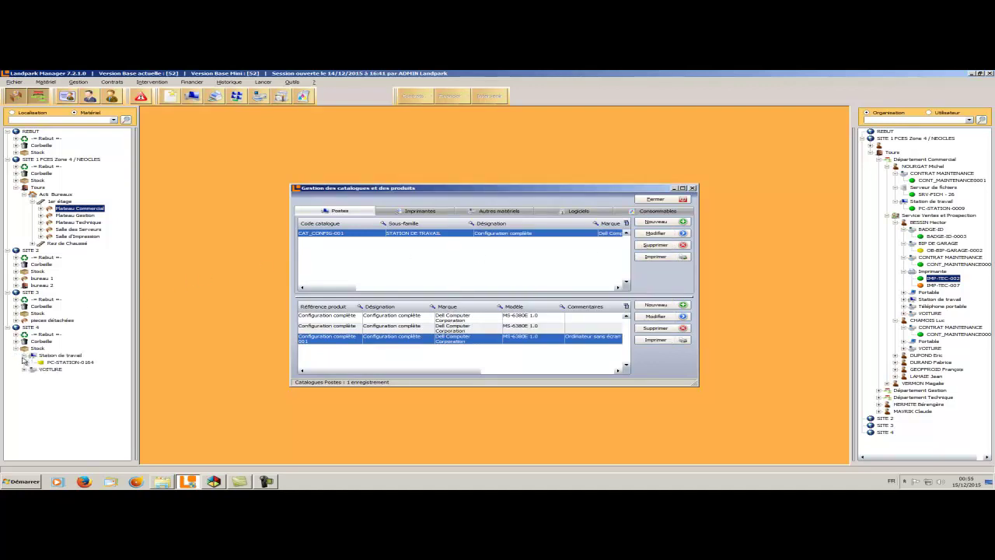
{"action": "double_click", "coordinate": [72, 363]}
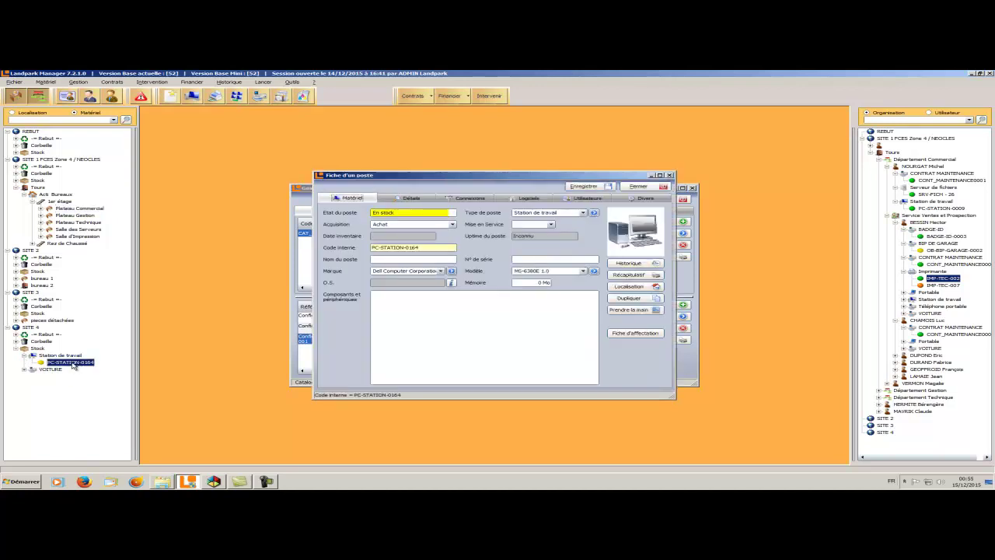
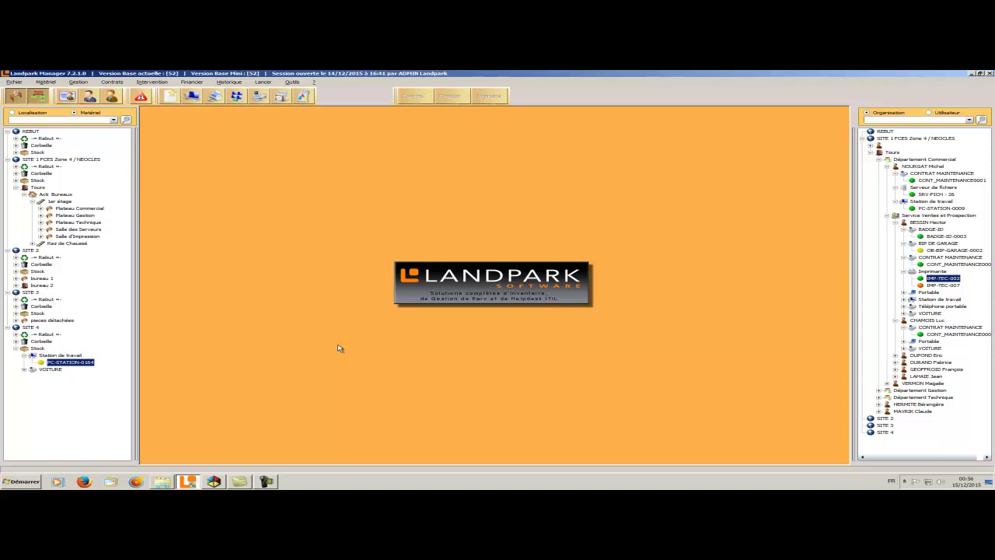
Step: Open the miscellaneous objects list and view the assigned users in the record of mobile phone OB-TEL-PORT-002
{"action": "left_click", "coordinate": [45, 82]}
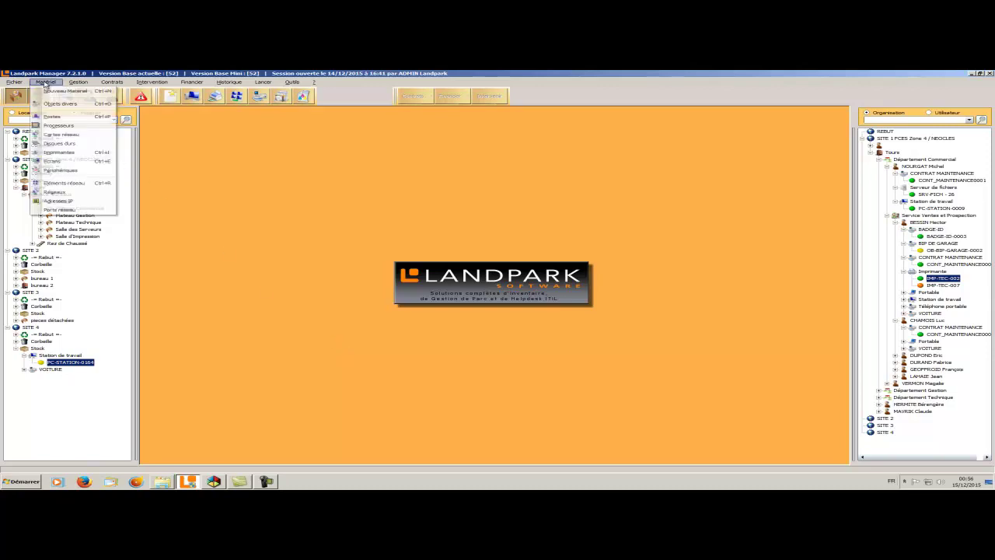
{"action": "left_click", "coordinate": [60, 104]}
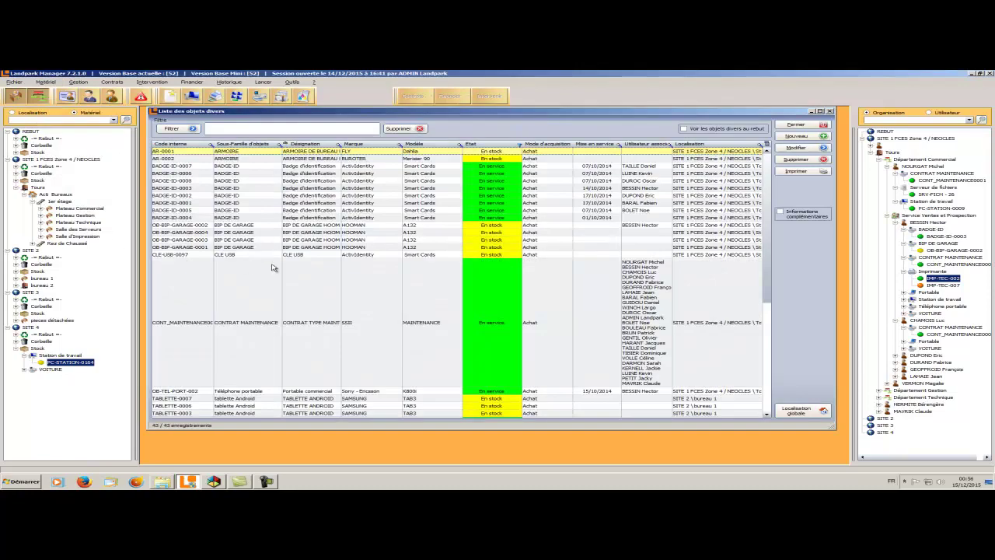
{"action": "left_click", "coordinate": [343, 324]}
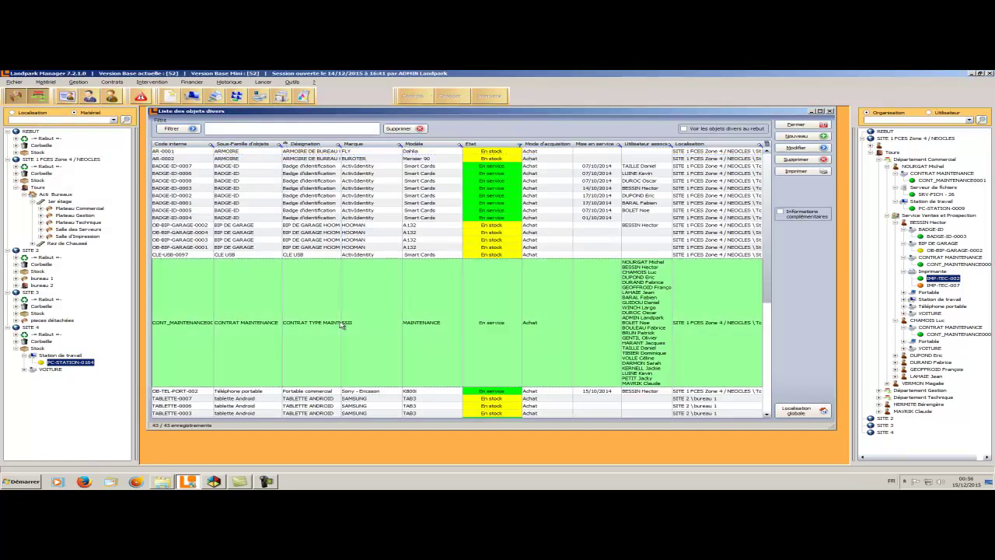
{"action": "double_click", "coordinate": [330, 391]}
{"action": "left_click", "coordinate": [433, 309]}
{"action": "left_click", "coordinate": [406, 291]}
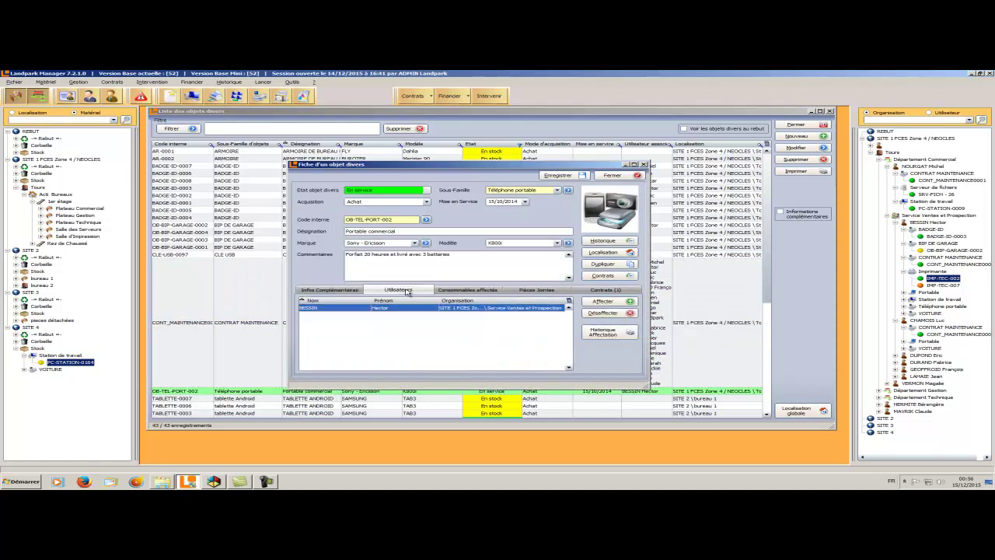
Step: Assign the systems engineer (Ingénieur système) as an additional user of mobile phone OB-TEL-PORT-002
{"action": "left_click", "coordinate": [604, 301]}
{"action": "left_click", "coordinate": [591, 329]}
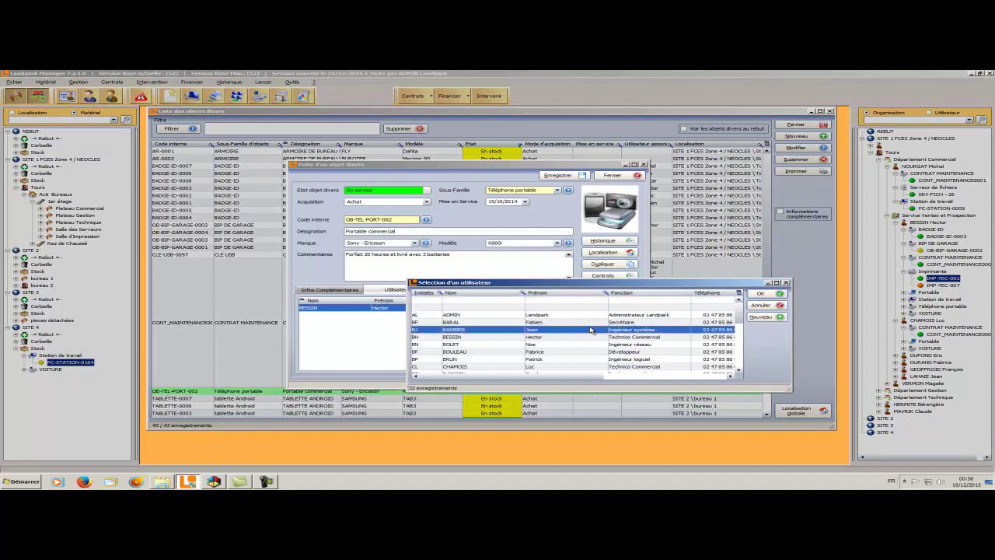
{"action": "left_click", "coordinate": [760, 294]}
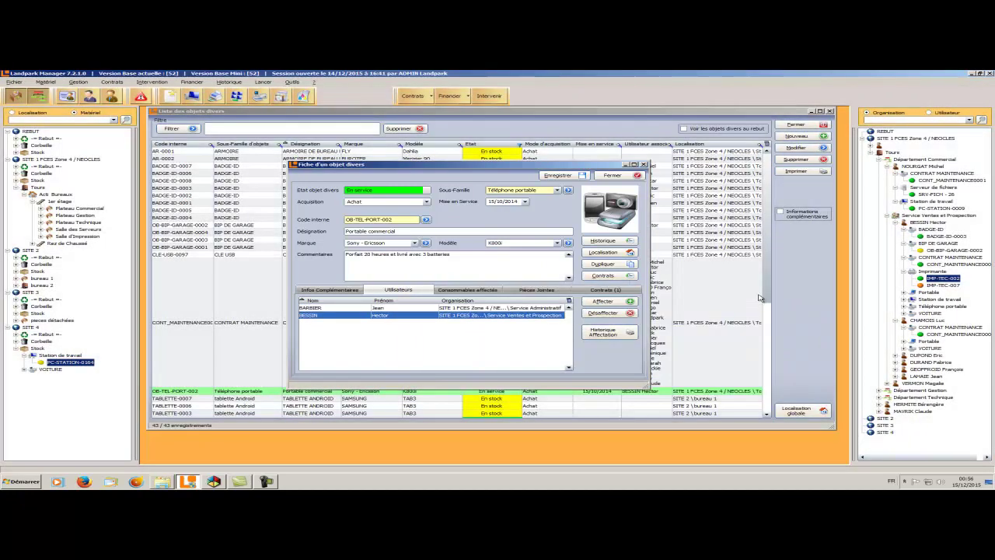
Step: View the phone's assigned consumables and attachments, and examine its movement history entry of 22/01/2015 with origin and destination locations
{"action": "left_click", "coordinate": [491, 290]}
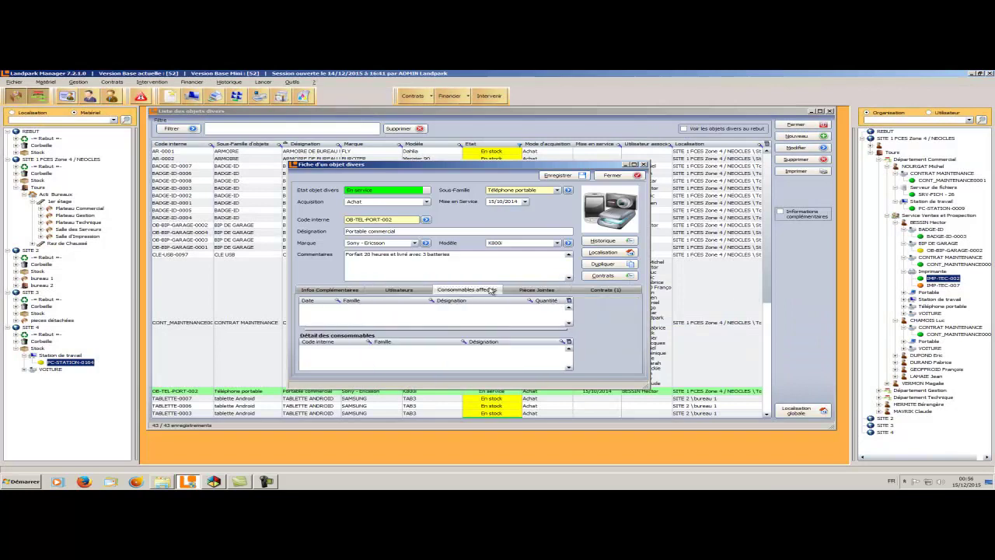
{"action": "left_click", "coordinate": [532, 292]}
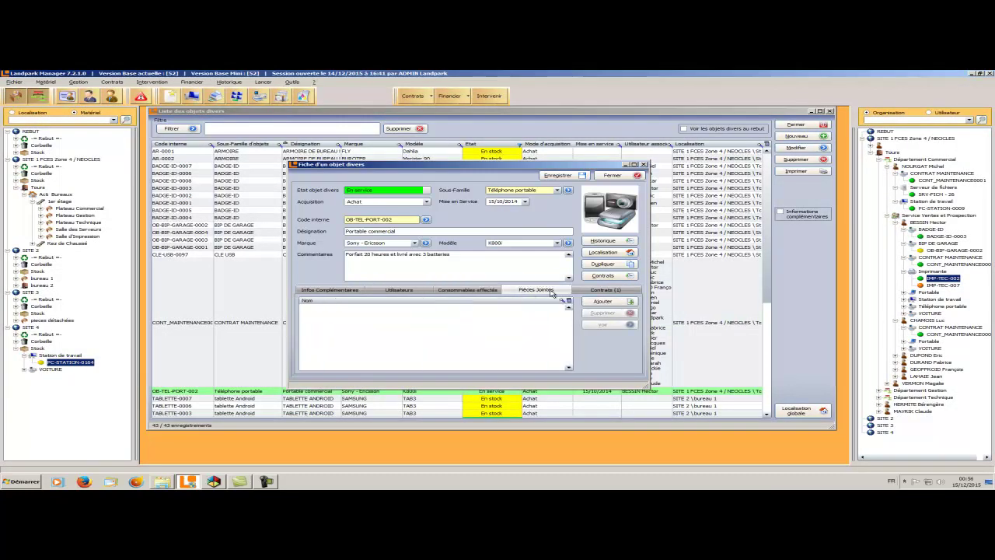
{"action": "left_click", "coordinate": [595, 241]}
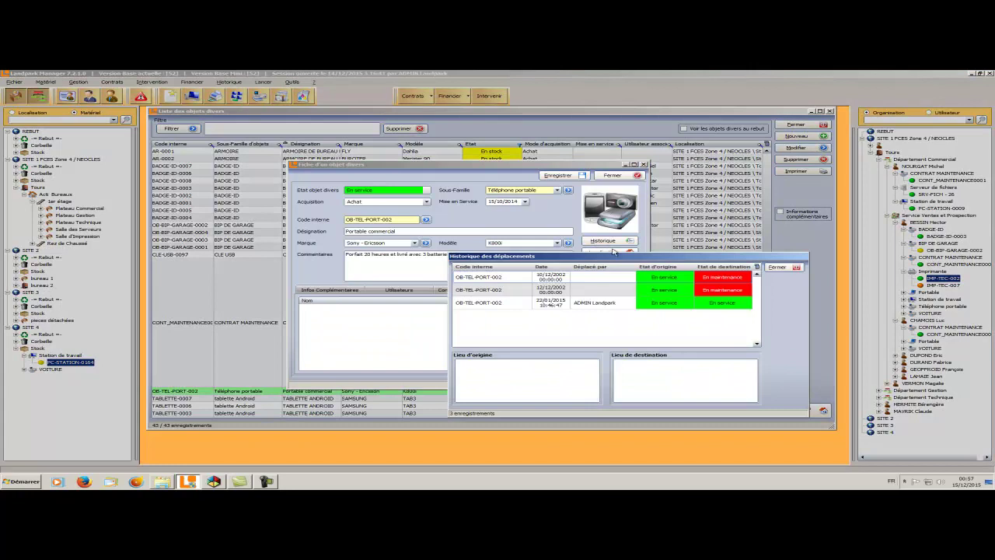
{"action": "left_click", "coordinate": [614, 303]}
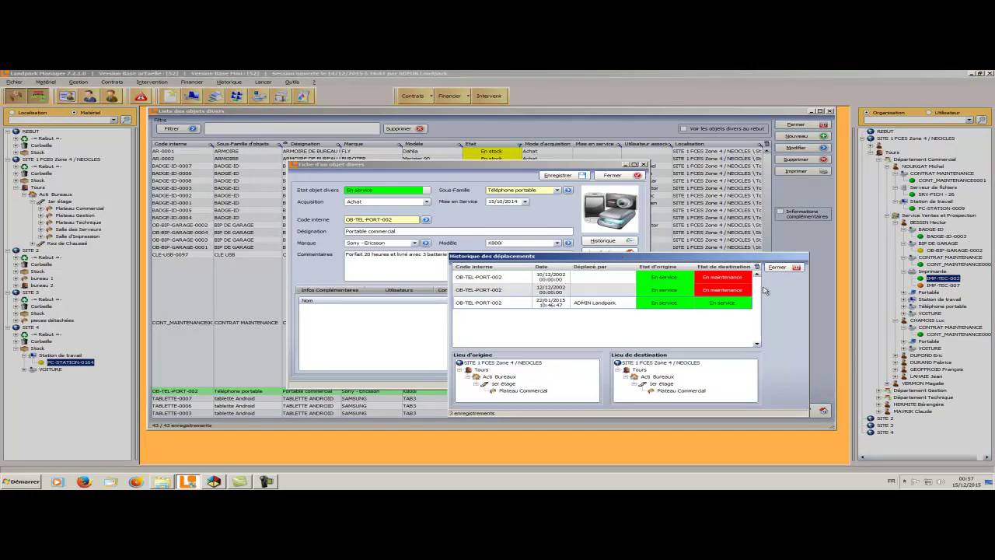
{"action": "left_click", "coordinate": [780, 270]}
Step: View the phone's location selection and its duplication parameters, leaving both without changes
{"action": "left_click", "coordinate": [614, 252]}
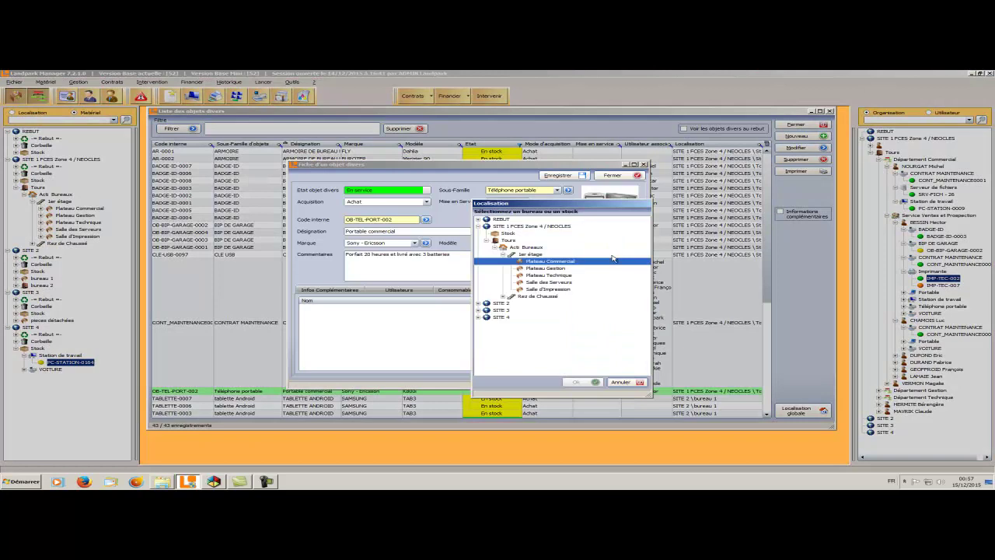
{"action": "left_click", "coordinate": [621, 382]}
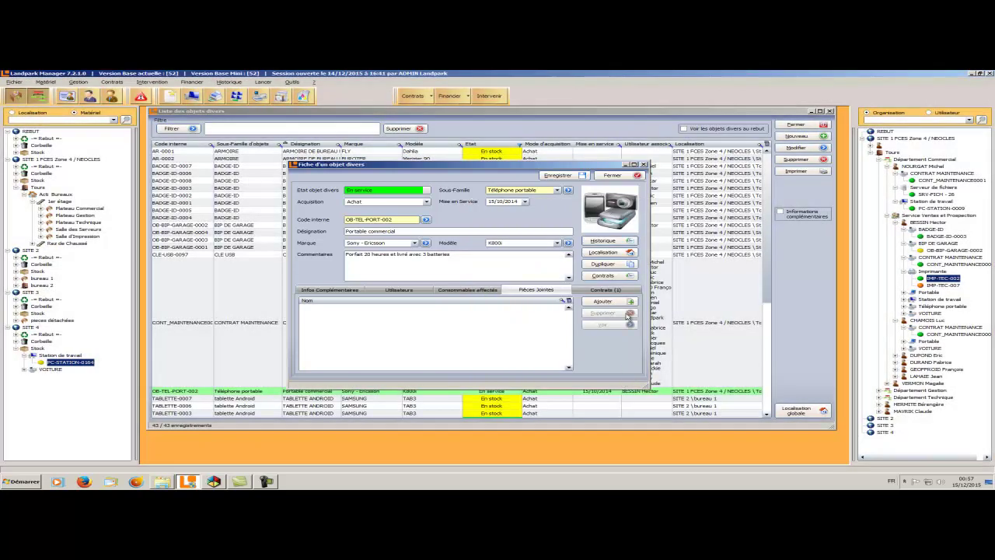
{"action": "left_click", "coordinate": [608, 265]}
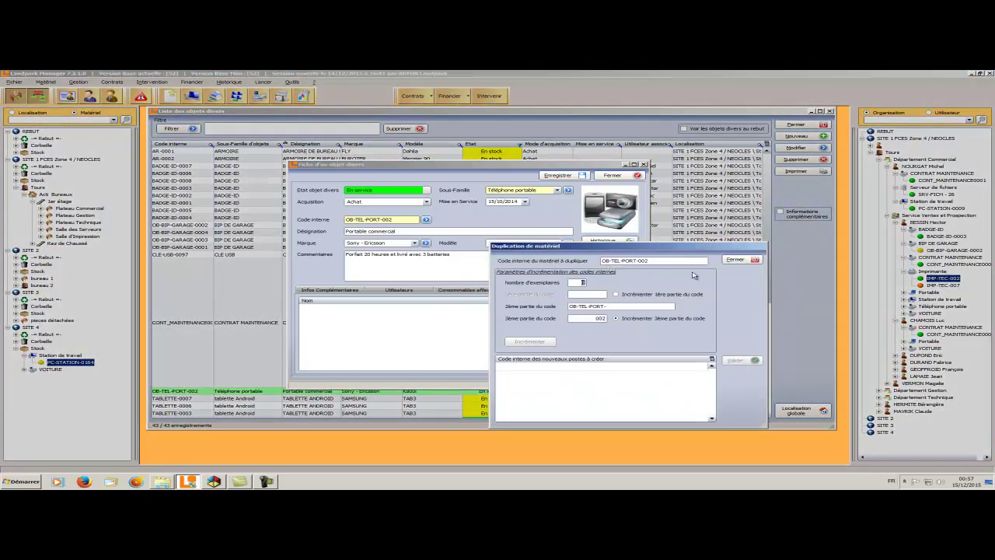
{"action": "left_click", "coordinate": [730, 260]}
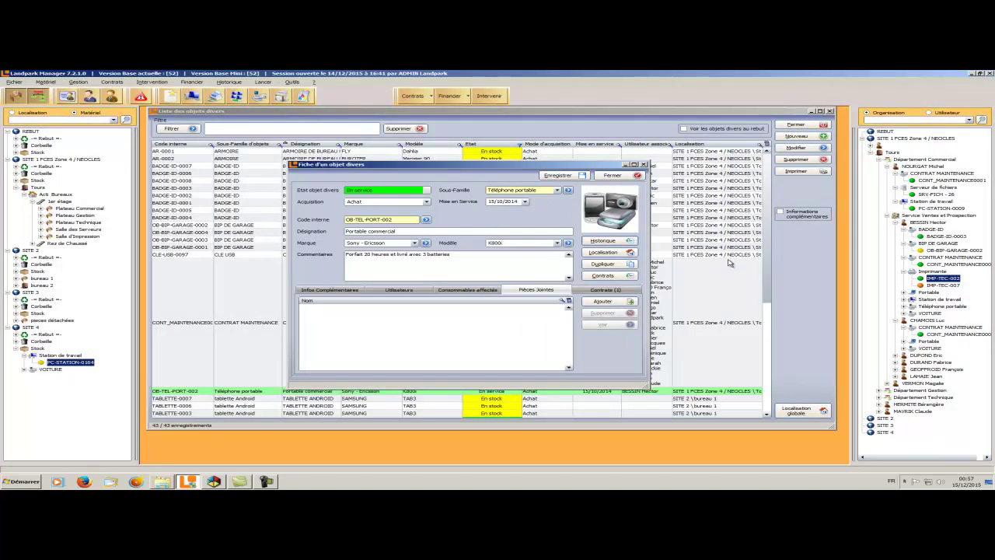
Step: Examine the contract history of mobile phone OB-TEL-PORT-002 and close its record
{"action": "left_click", "coordinate": [611, 277]}
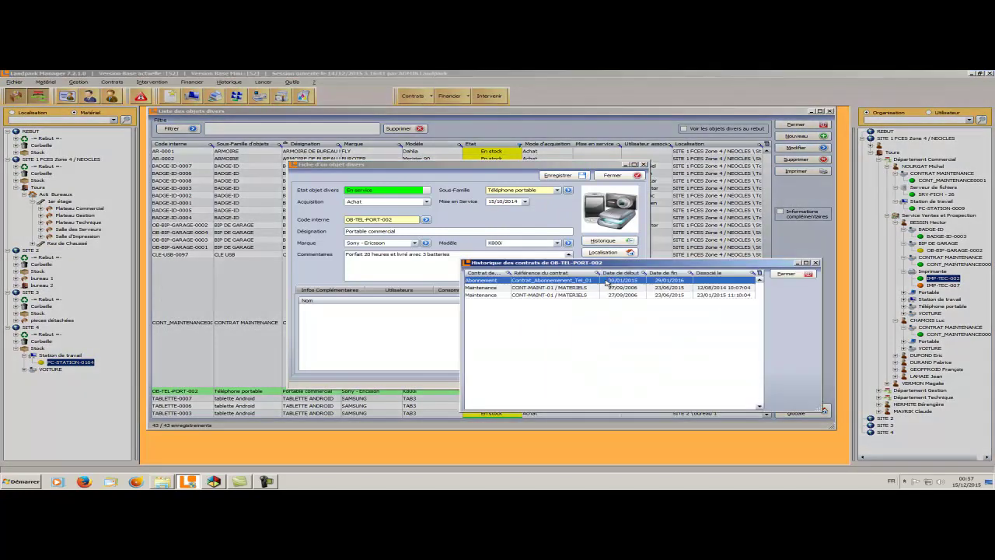
{"action": "left_click", "coordinate": [588, 288]}
{"action": "left_click", "coordinate": [778, 277]}
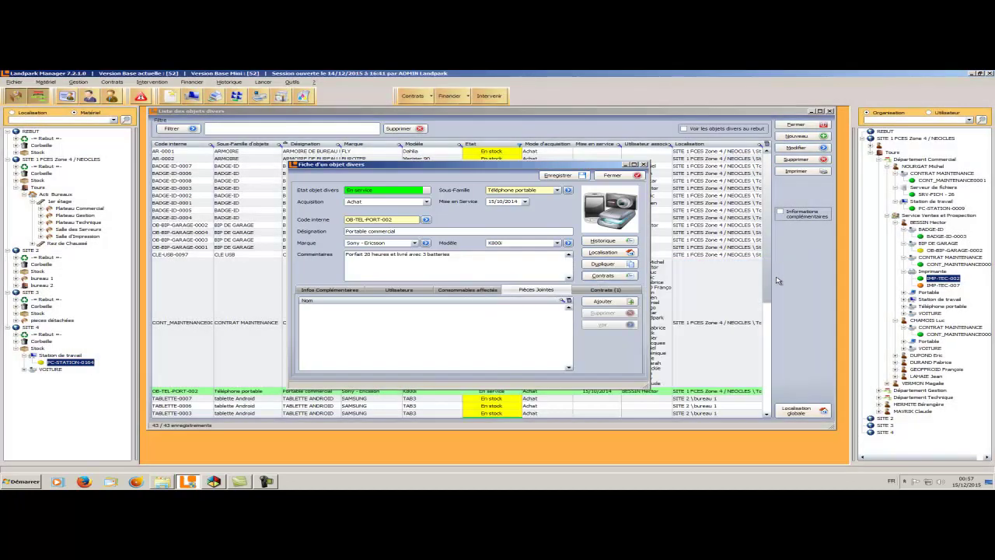
{"action": "key", "text": "Escape"}
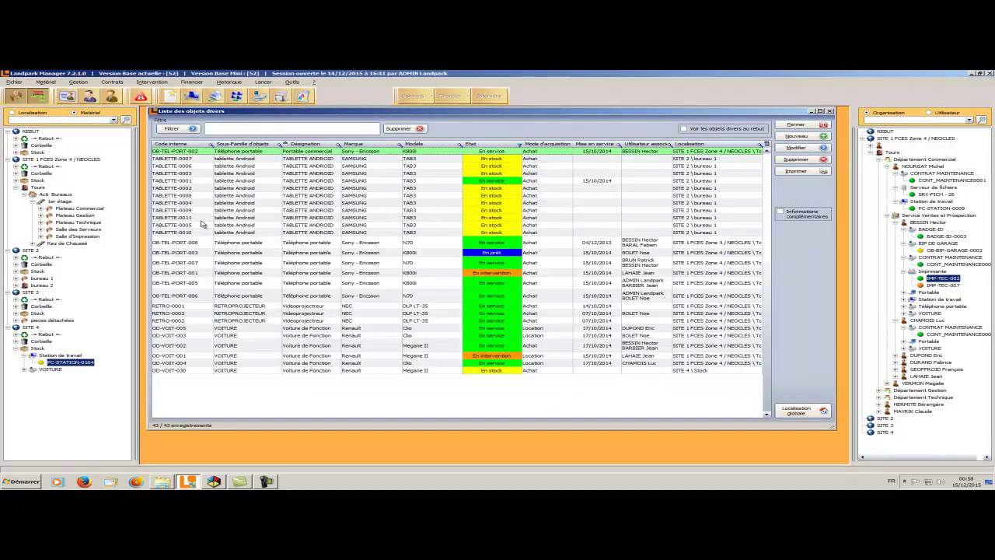
Step: Open the Landpark Manager settings for Objets Divers and view the sub-families available for associated custom fields
{"action": "left_click", "coordinate": [16, 82]}
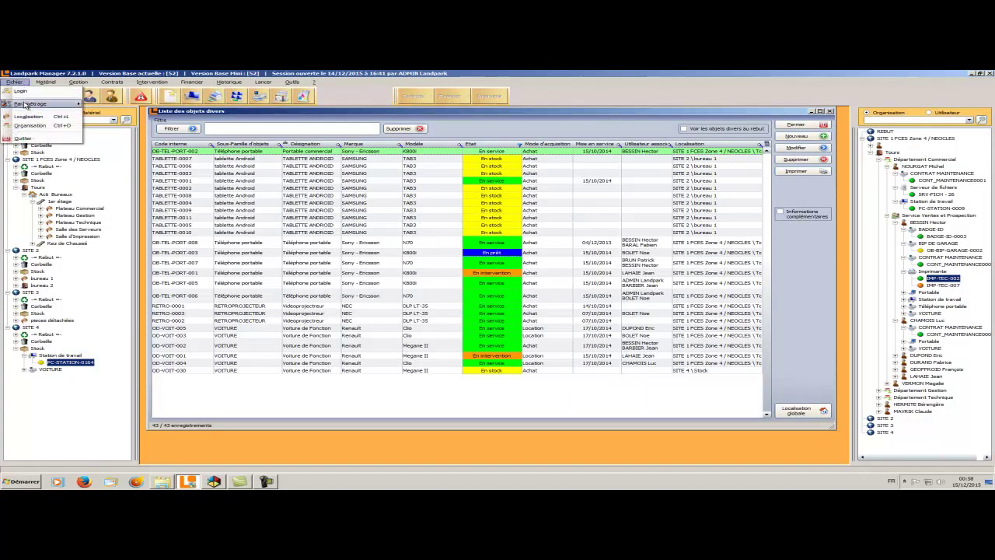
{"action": "mouse_move", "coordinate": [26, 105]}
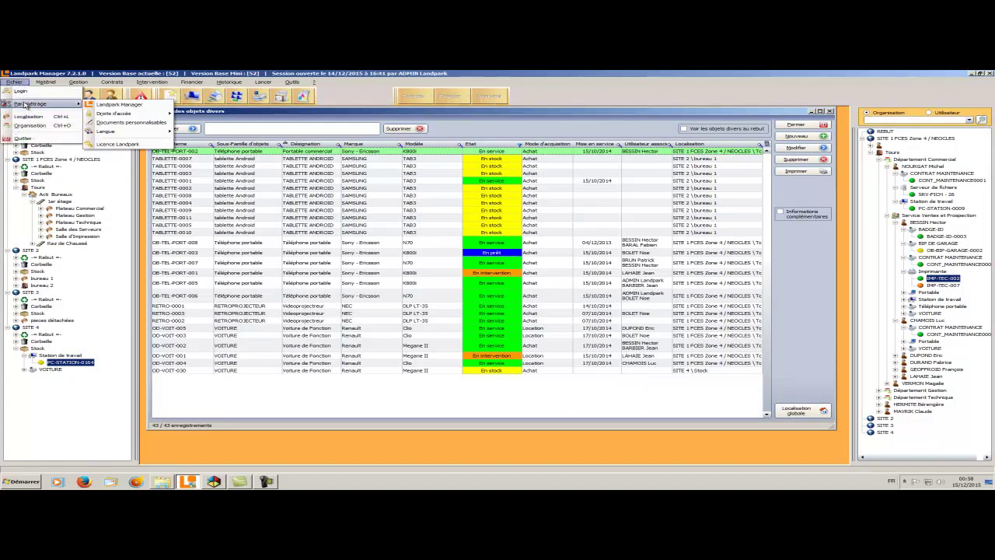
{"action": "left_click", "coordinate": [114, 106]}
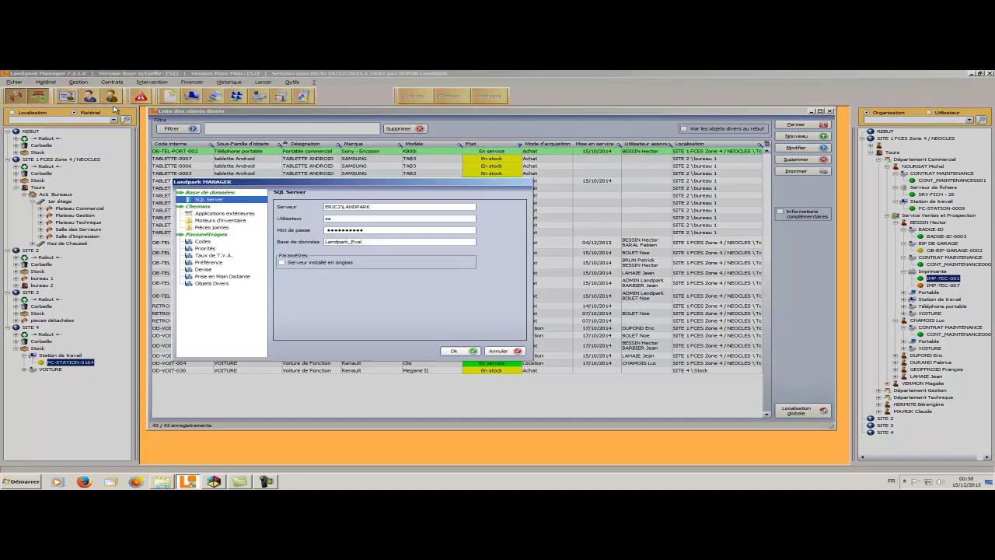
{"action": "left_click", "coordinate": [227, 284]}
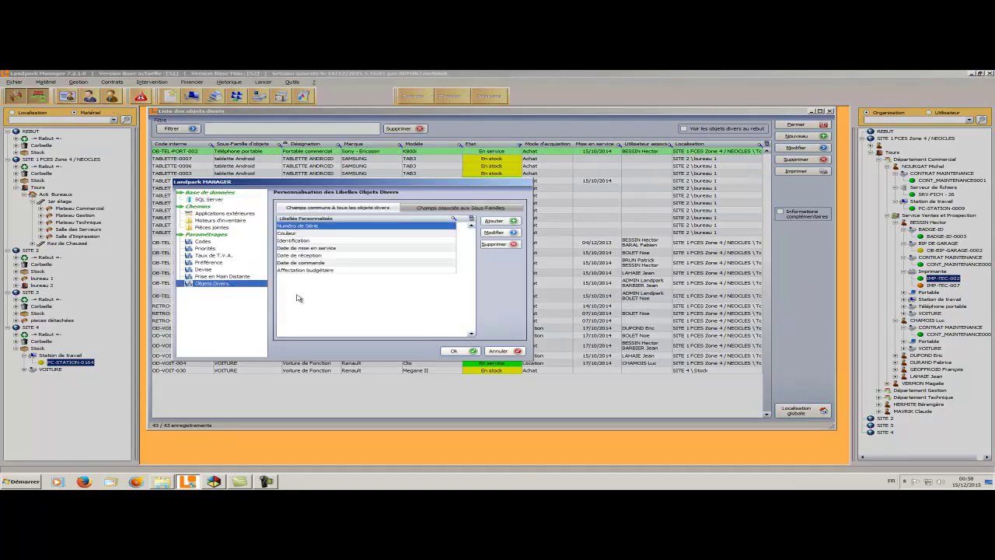
{"action": "left_click", "coordinate": [444, 210]}
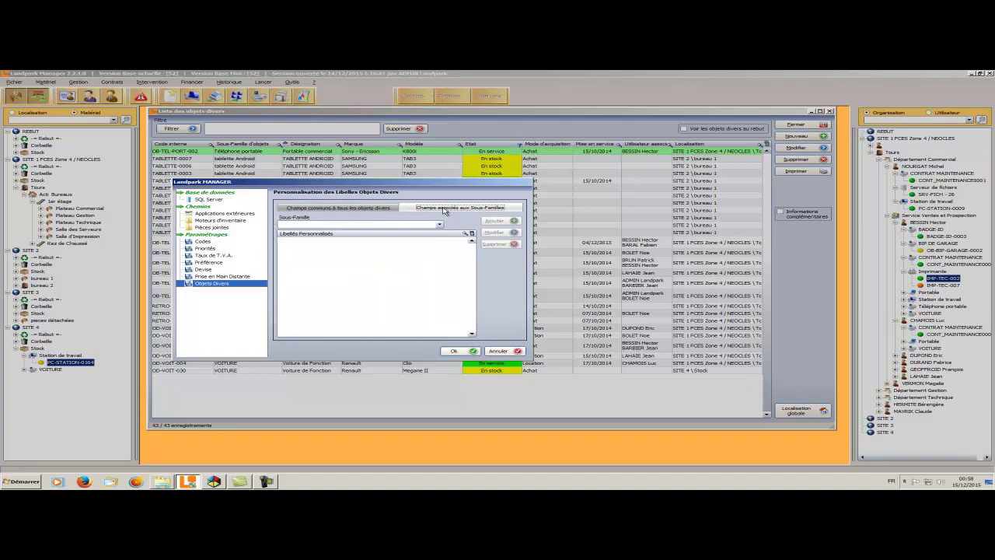
{"action": "left_click", "coordinate": [439, 225]}
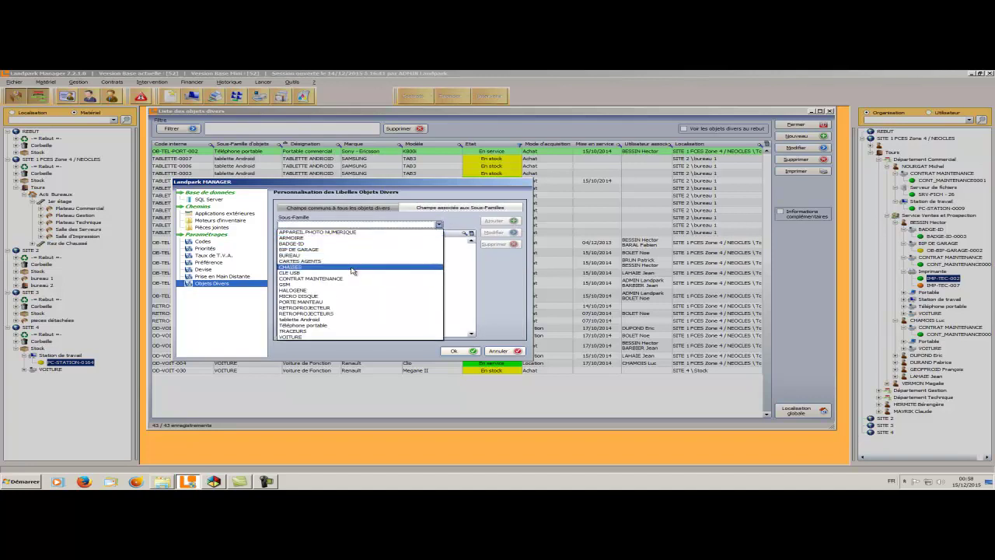
{"action": "left_click", "coordinate": [340, 209]}
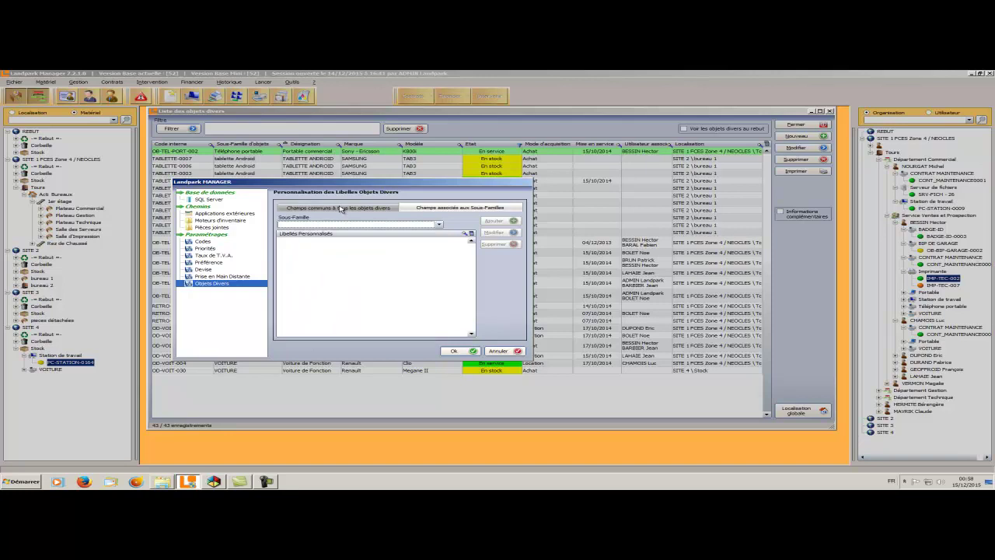
Step: Review the custom fields common to all miscellaneous objects, from Couleur through Date de commande
{"action": "left_click", "coordinate": [341, 209]}
{"action": "left_click", "coordinate": [339, 234]}
{"action": "left_click", "coordinate": [337, 241]}
{"action": "left_click", "coordinate": [338, 249]}
{"action": "left_click", "coordinate": [338, 255]}
{"action": "left_click", "coordinate": [337, 263]}
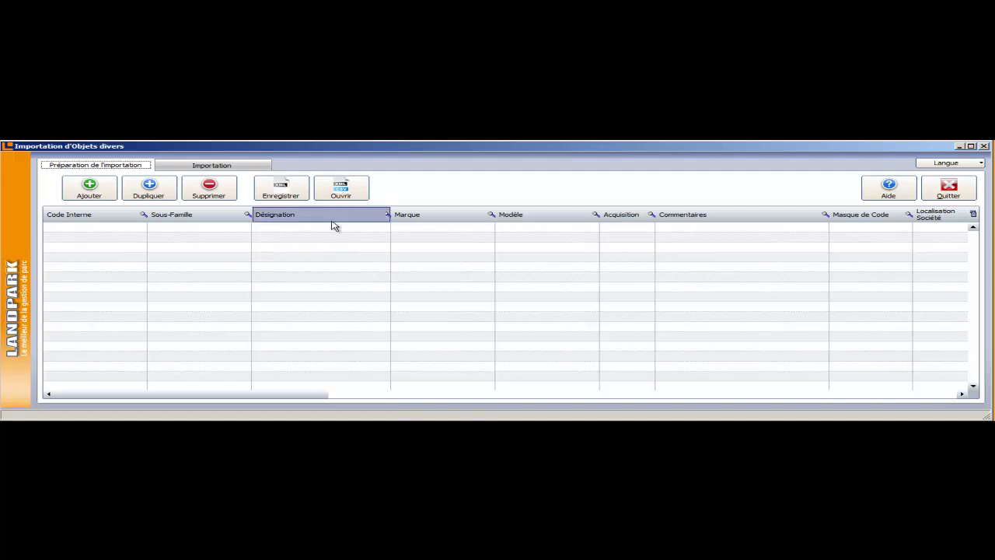
Step: Load Fichier_exemple.csv into the Importation d'Objets divers utility and look through the prepared rows
{"action": "left_click", "coordinate": [334, 193]}
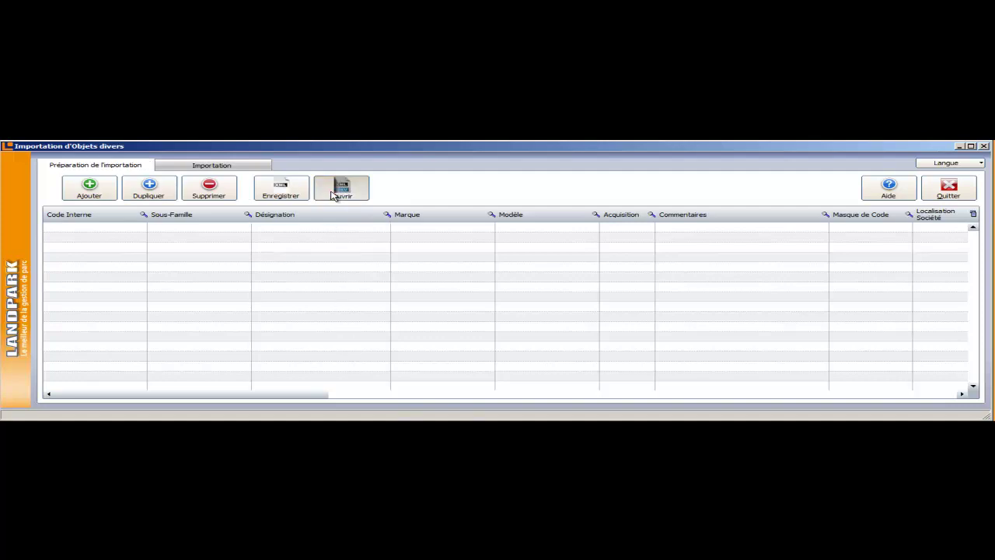
{"action": "left_click", "coordinate": [200, 220]}
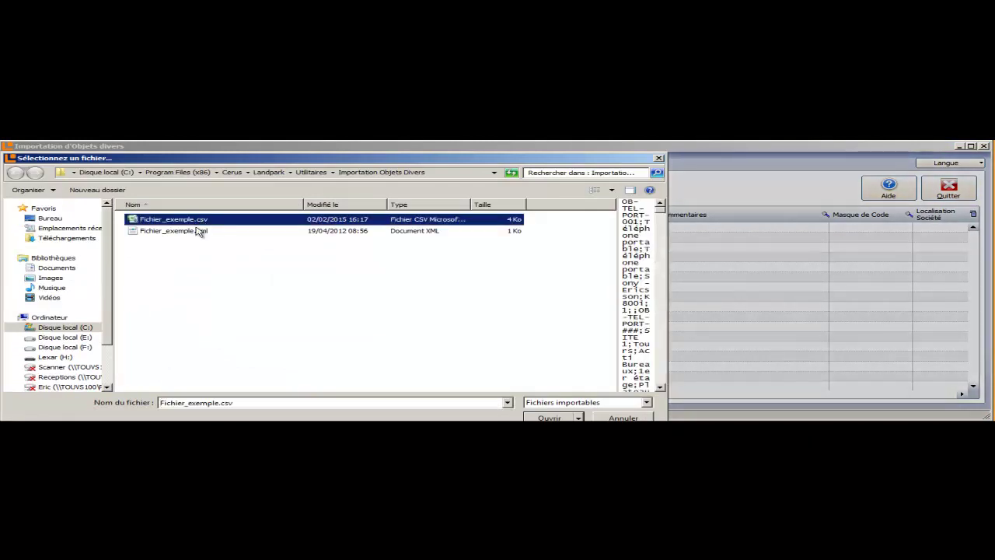
{"action": "left_click", "coordinate": [544, 417]}
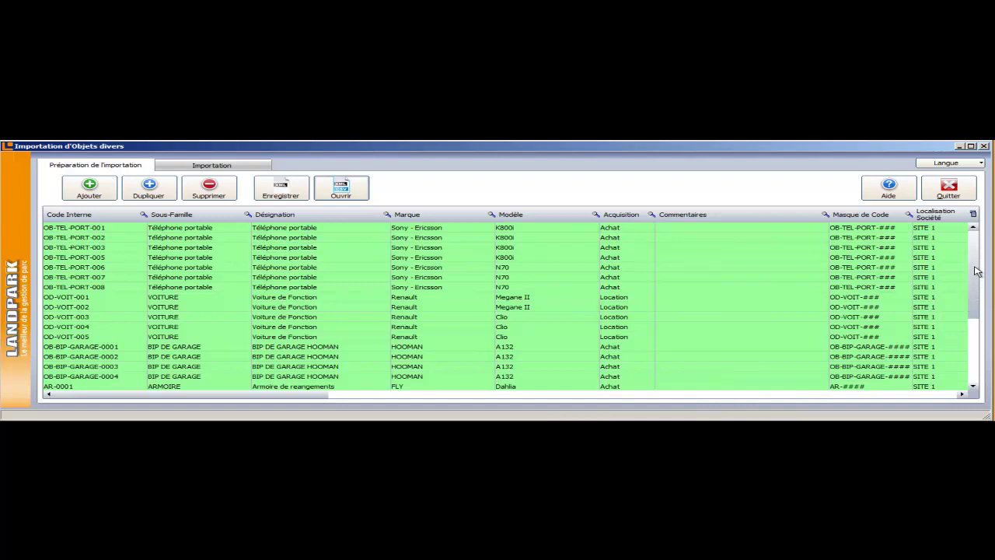
{"action": "left_click_drag", "start_coordinate": [977, 270], "coordinate": [977, 337]}
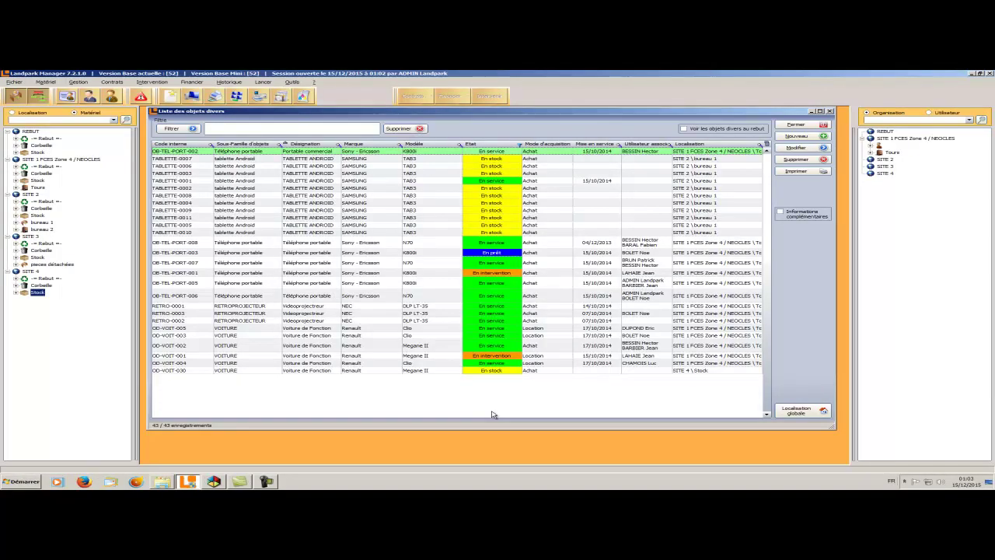
Step: Open the record of mobile phone OB-TEL-PORT-006 in Landpark Manager and assign the developer (Développeur) as an additional user
{"action": "double_click", "coordinate": [262, 297]}
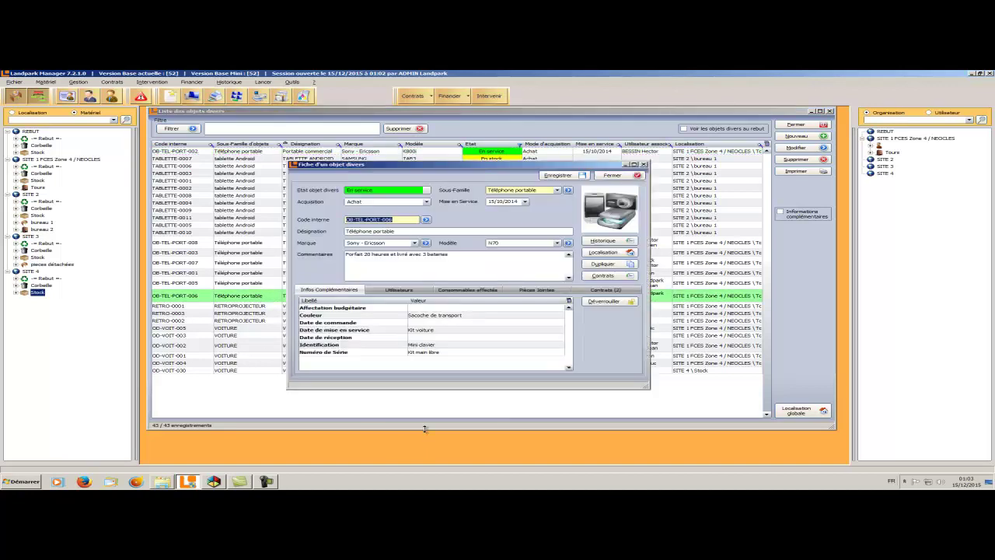
{"action": "left_click", "coordinate": [398, 290]}
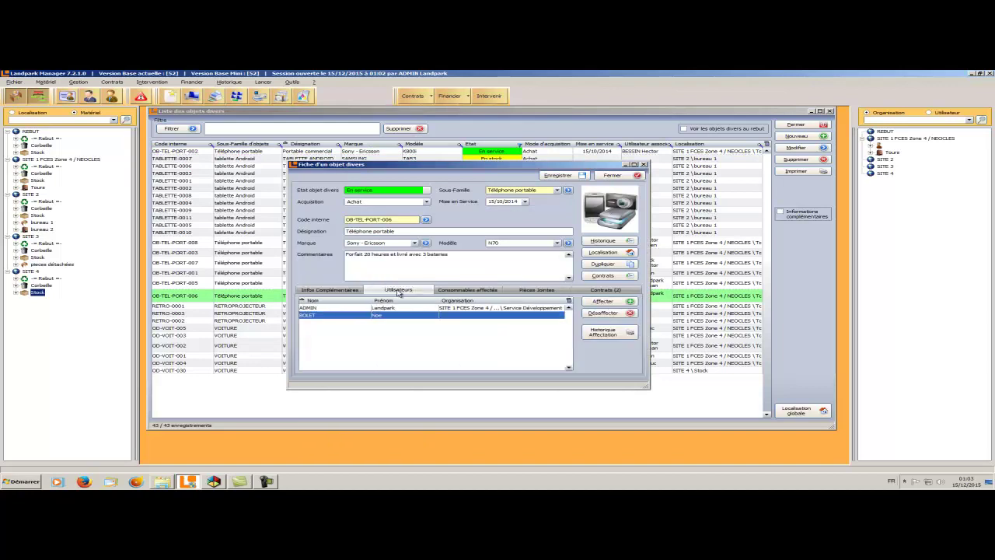
{"action": "left_click", "coordinate": [598, 301]}
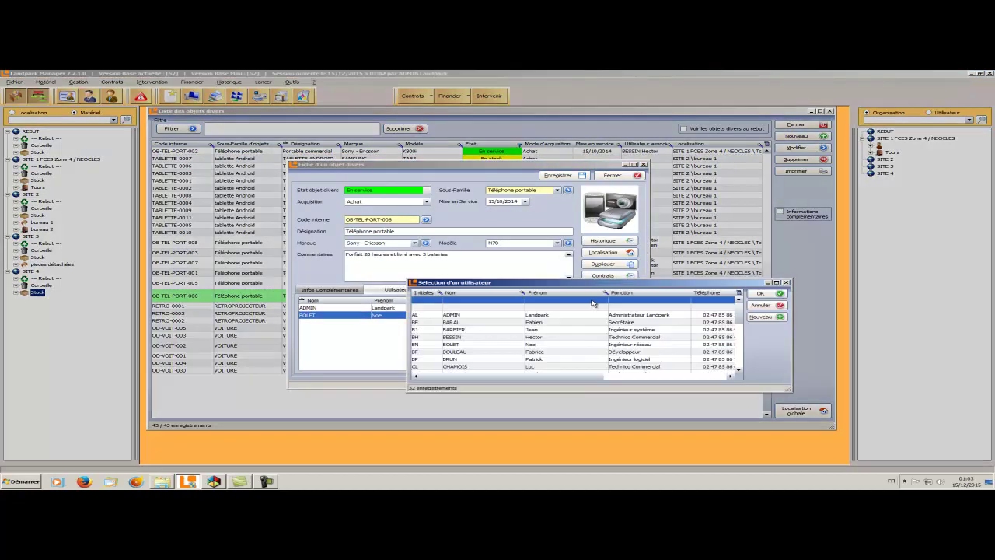
{"action": "left_click", "coordinate": [452, 352]}
{"action": "left_click", "coordinate": [760, 293]}
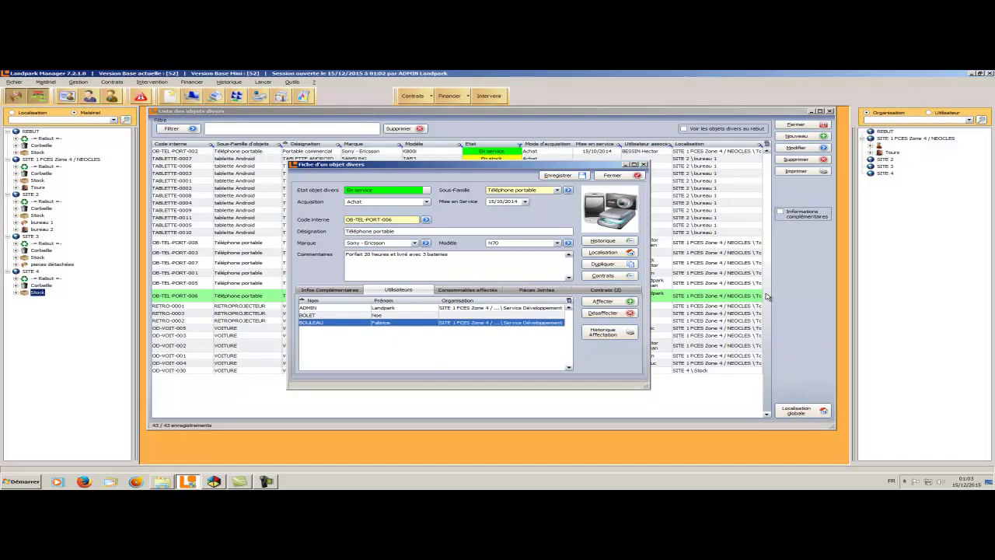
Step: Preview the printable user assignment history of OB-TEL-PORT-006 and close the report
{"action": "left_click", "coordinate": [604, 333]}
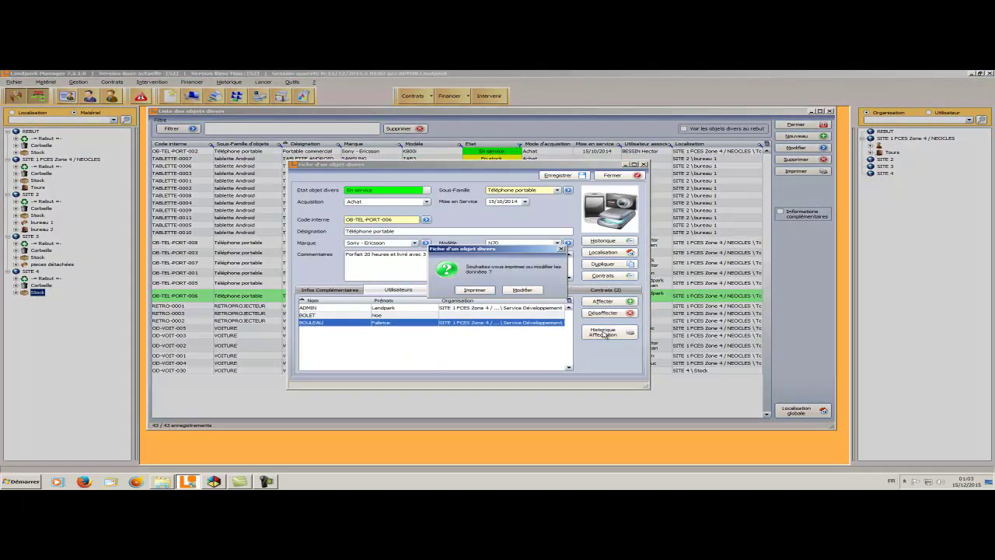
{"action": "left_click", "coordinate": [475, 290]}
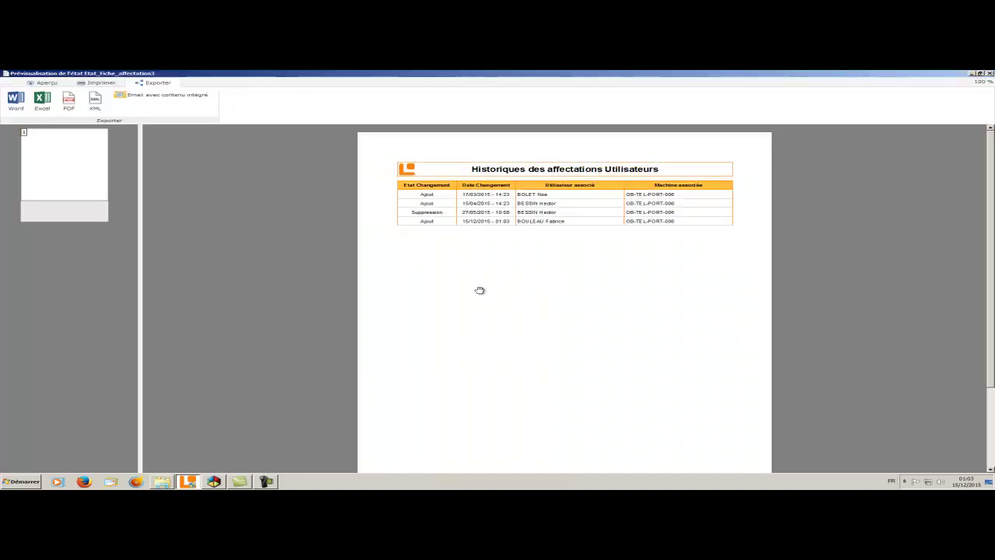
{"action": "key", "text": "Escape"}
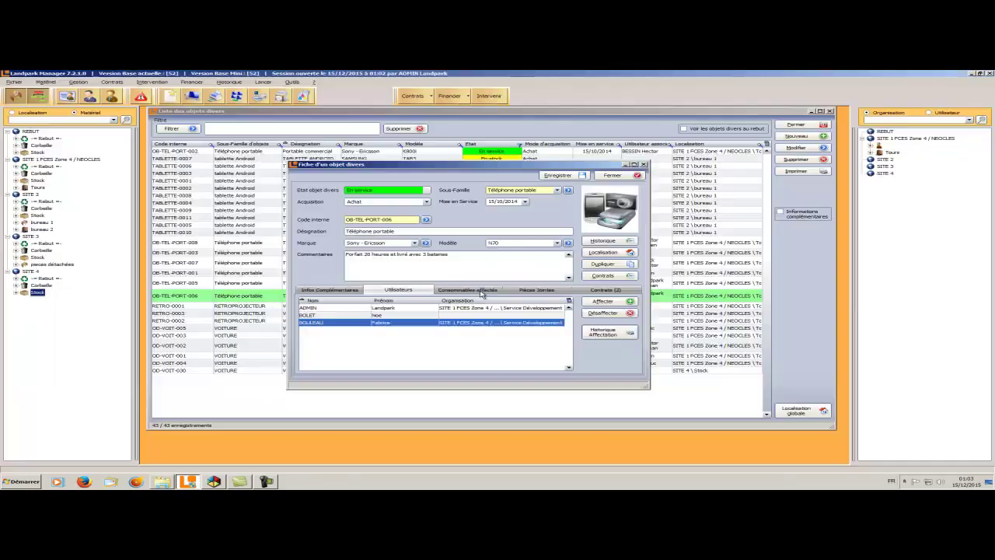
Step: View the assigned consumables, attachments and contracts in the record of OB-TEL-PORT-006
{"action": "left_click", "coordinate": [475, 290]}
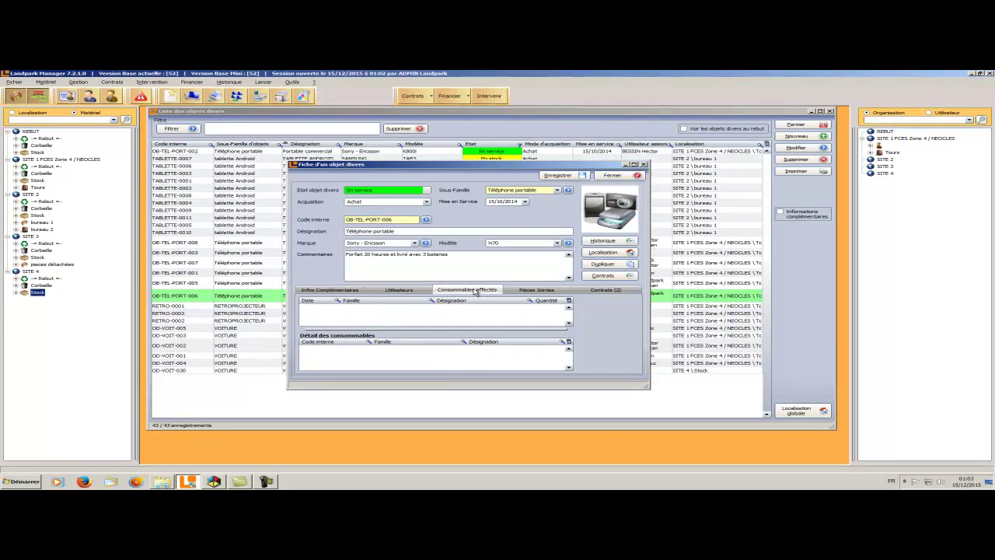
{"action": "left_click", "coordinate": [536, 290]}
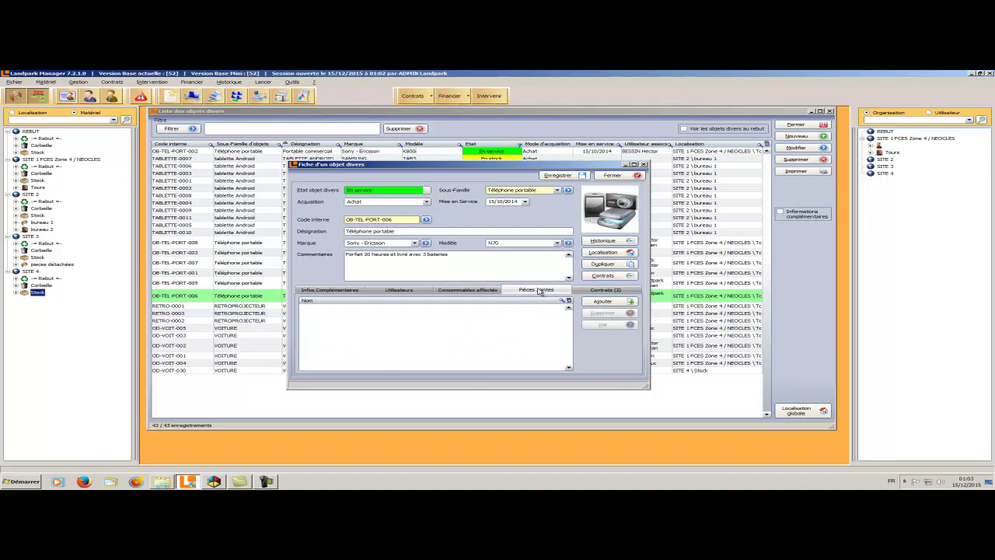
{"action": "left_click", "coordinate": [600, 292]}
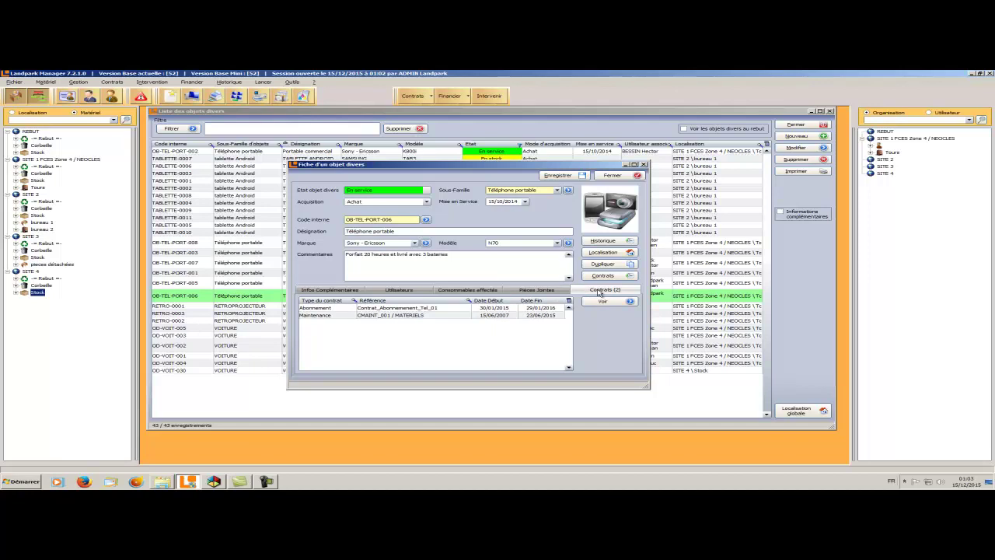
Step: View the maintenance contract CMAINT_001 / MATERIELS linked to OB-TEL-PORT-006, and consult the phone's movement history
{"action": "double_click", "coordinate": [428, 316]}
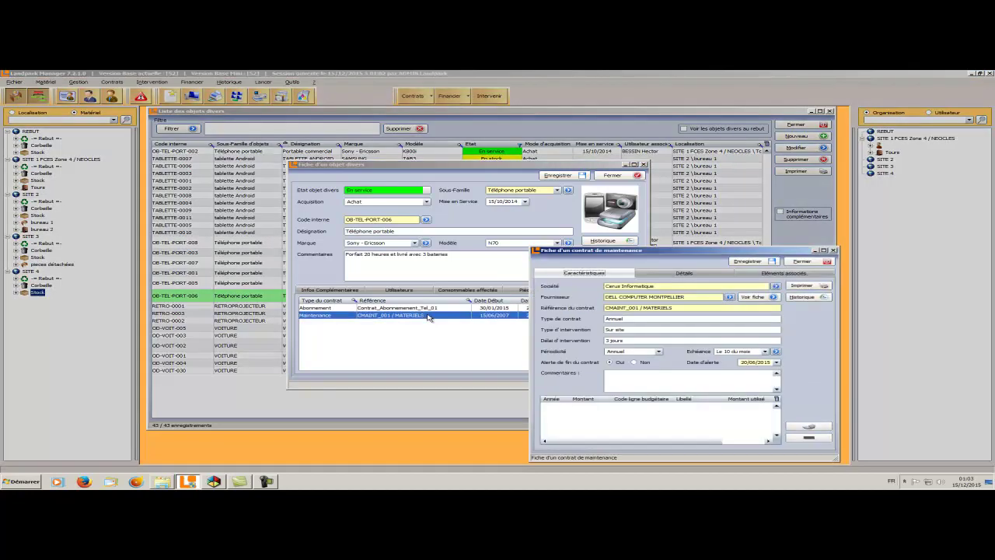
{"action": "key", "text": "Escape"}
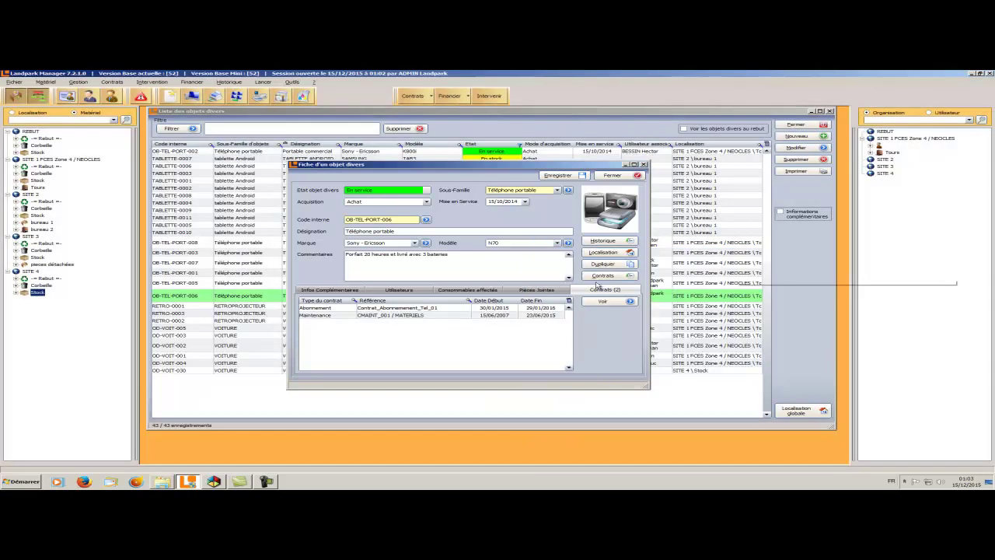
{"action": "left_click", "coordinate": [611, 241]}
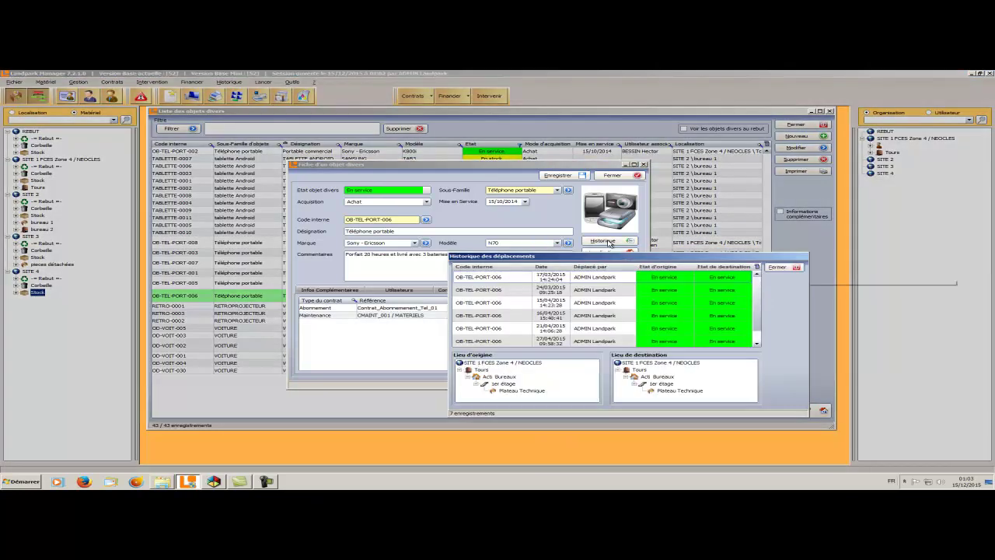
{"action": "left_click", "coordinate": [600, 330]}
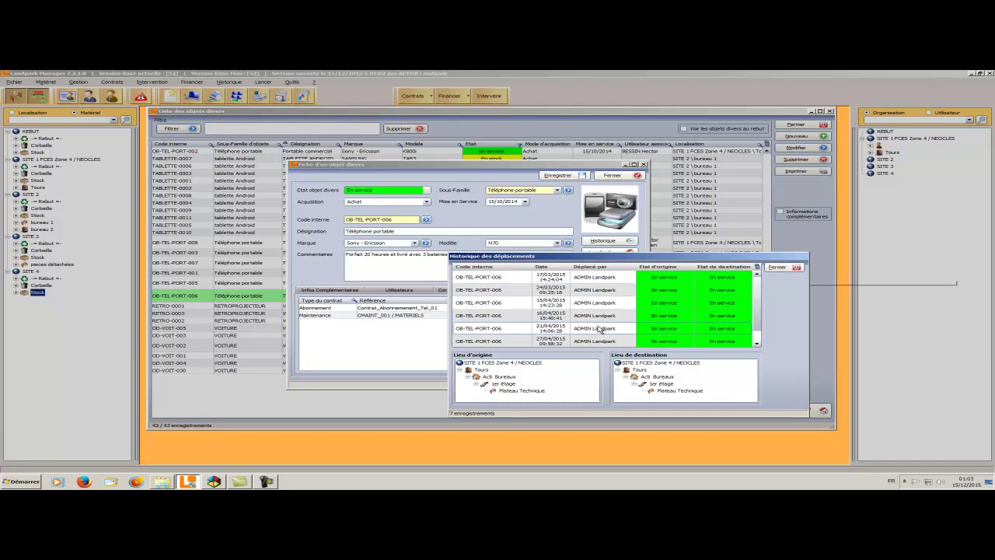
{"action": "left_click", "coordinate": [774, 267]}
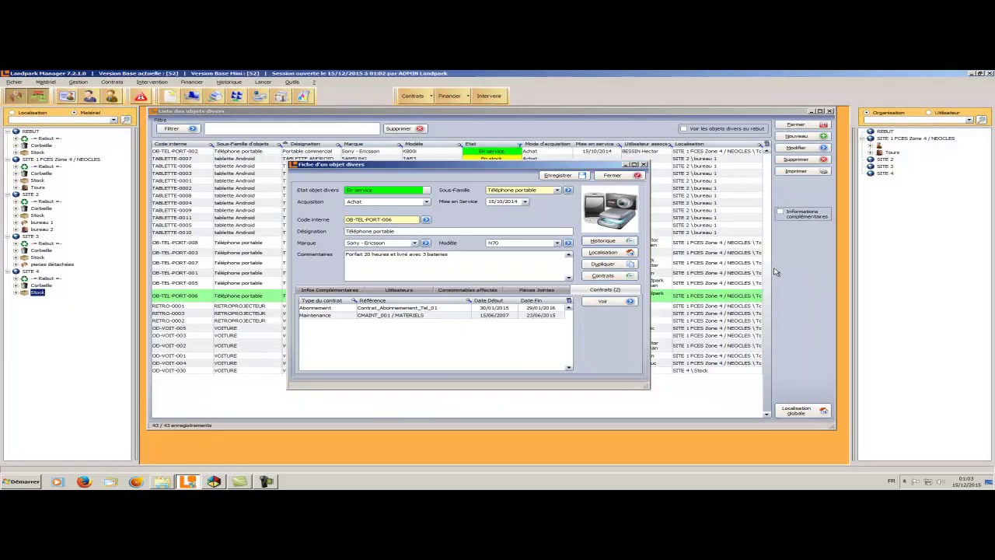
Step: Look at the location selection for OB-TEL-PORT-006 on Plateau Technique and cancel without changing it
{"action": "left_click", "coordinate": [613, 254]}
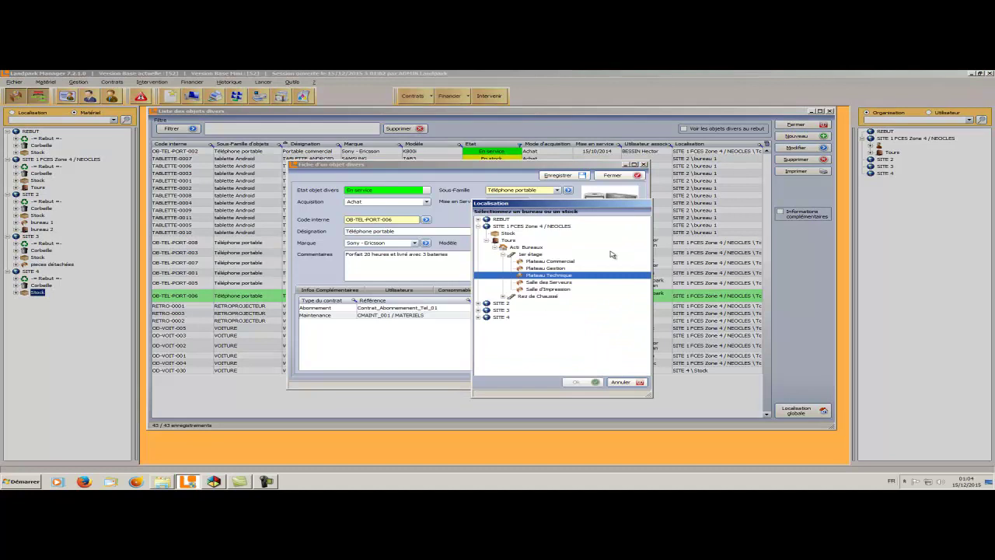
{"action": "left_click", "coordinate": [614, 275]}
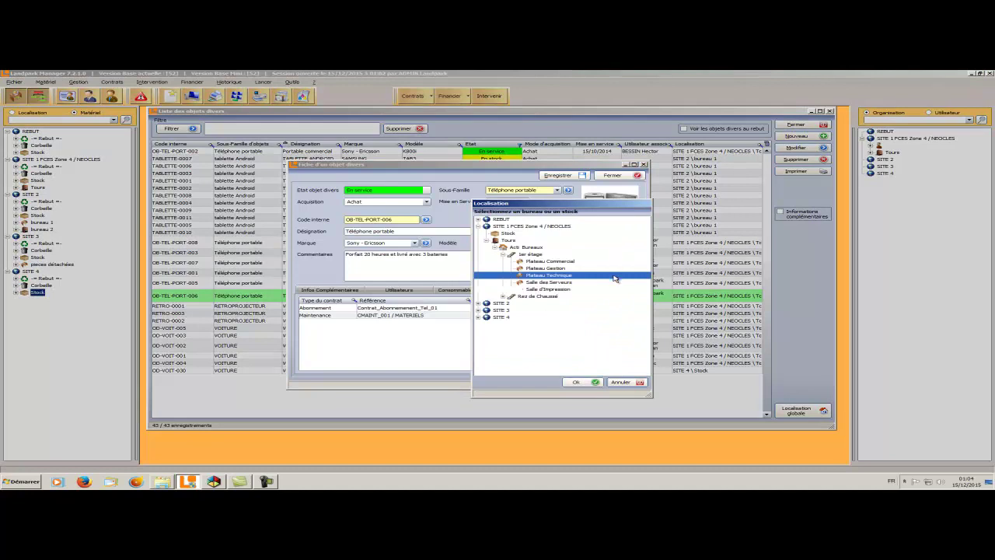
{"action": "left_click", "coordinate": [622, 382]}
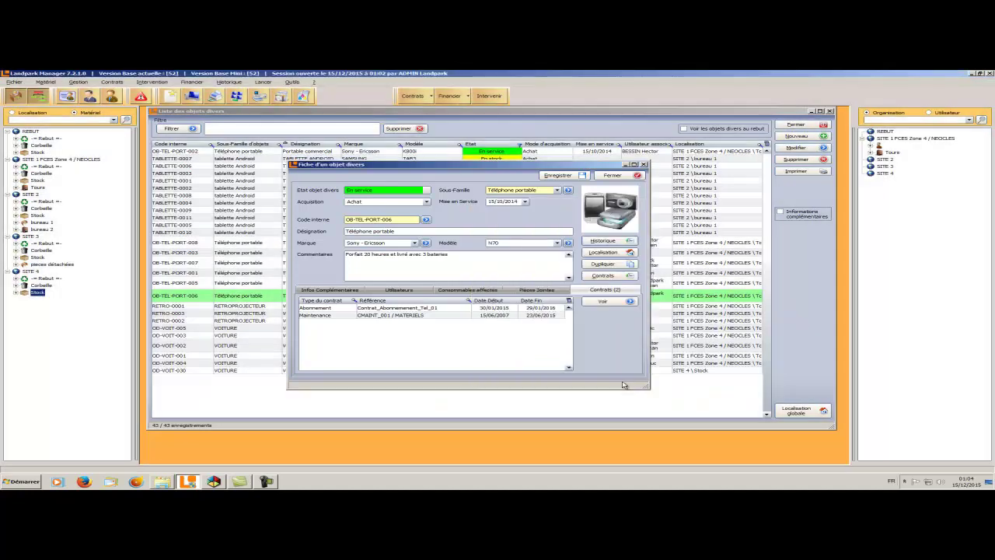
Step: Set up a duplication of mobile phone OB-TEL-PORT-006 with 3 copies
{"action": "left_click", "coordinate": [604, 265]}
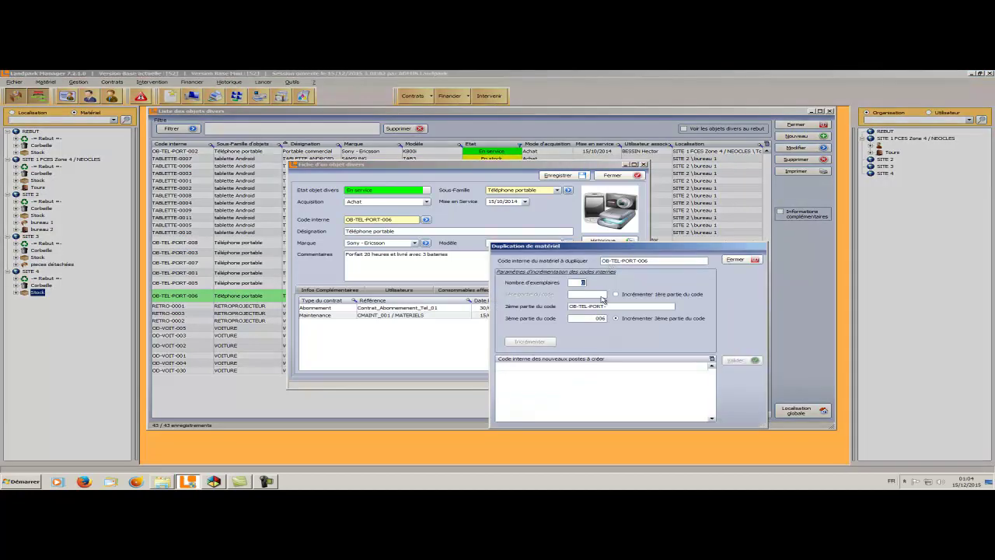
{"action": "type", "text": "3"}
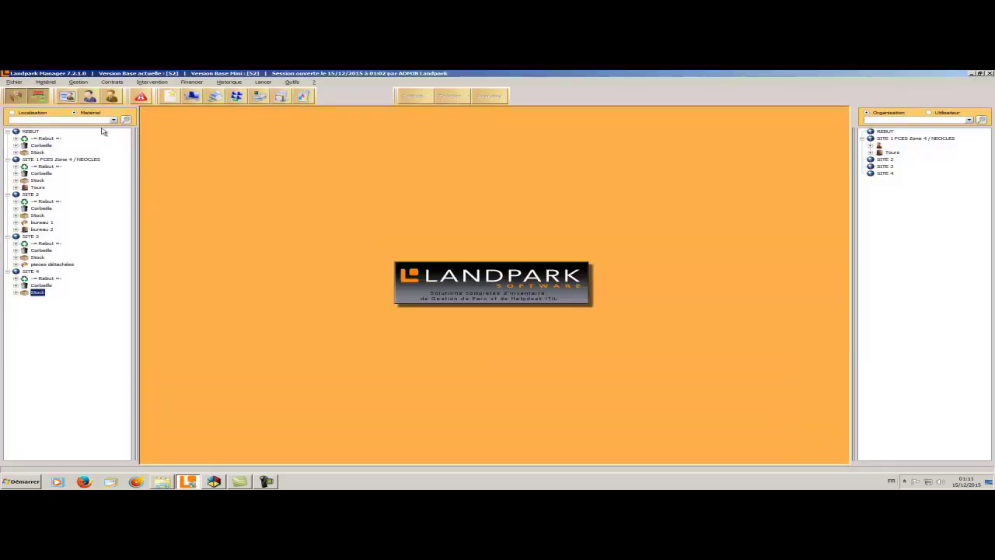
Step: Open the consumables assignment (Affectation des consommables) and look through its in-stock and in-service lists
{"action": "left_click", "coordinate": [77, 83]}
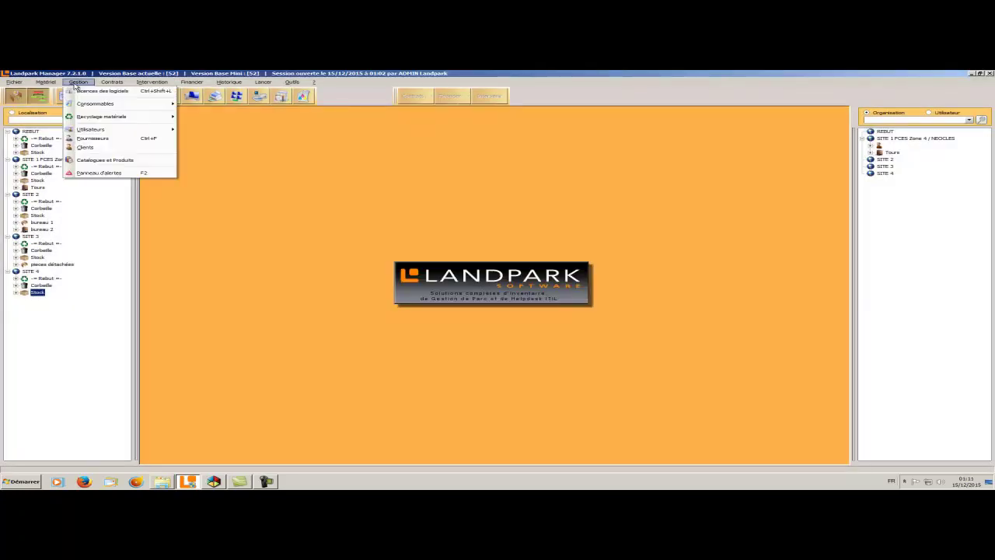
{"action": "mouse_move", "coordinate": [80, 105]}
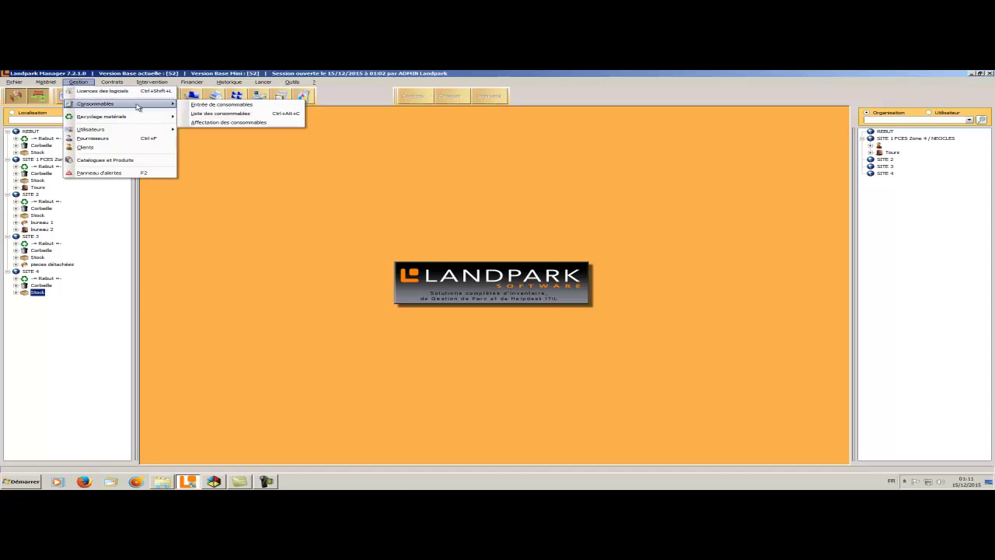
{"action": "left_click", "coordinate": [211, 123]}
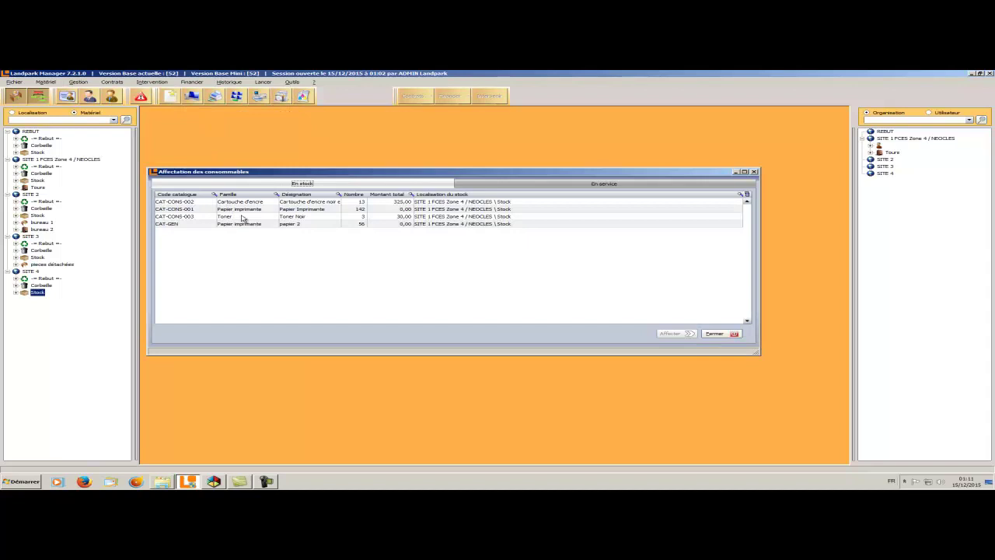
{"action": "left_click", "coordinate": [525, 187]}
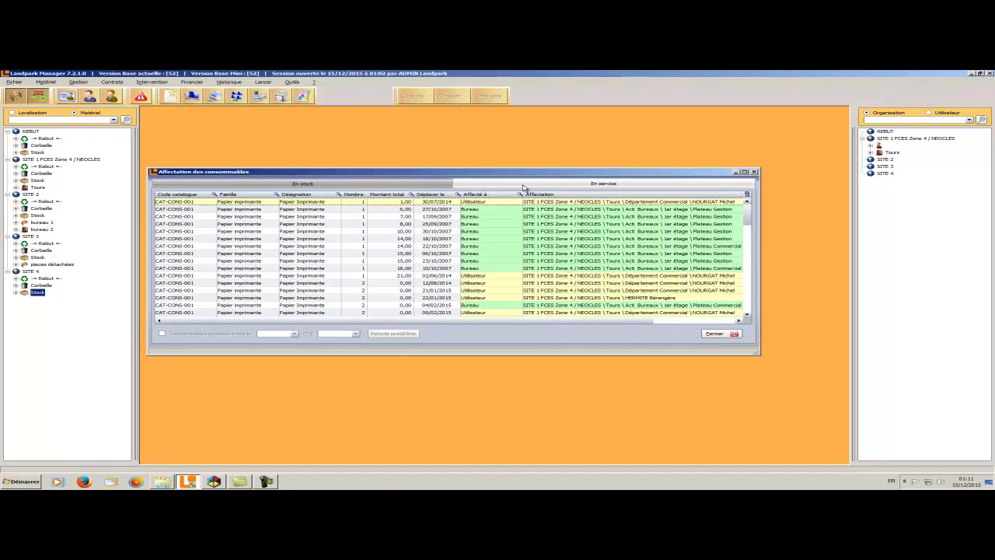
{"action": "left_click", "coordinate": [377, 187]}
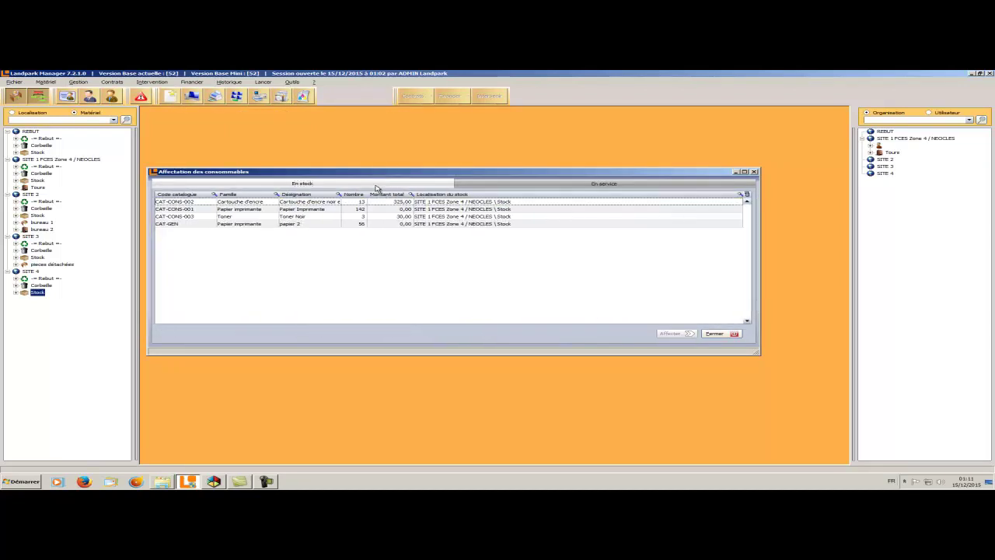
Step: Assign 20 units of Papier Imprimante (CAT-CONS-001) from stock to the Plateau Commercial office on the 1er étage of Tours
{"action": "left_click", "coordinate": [367, 210]}
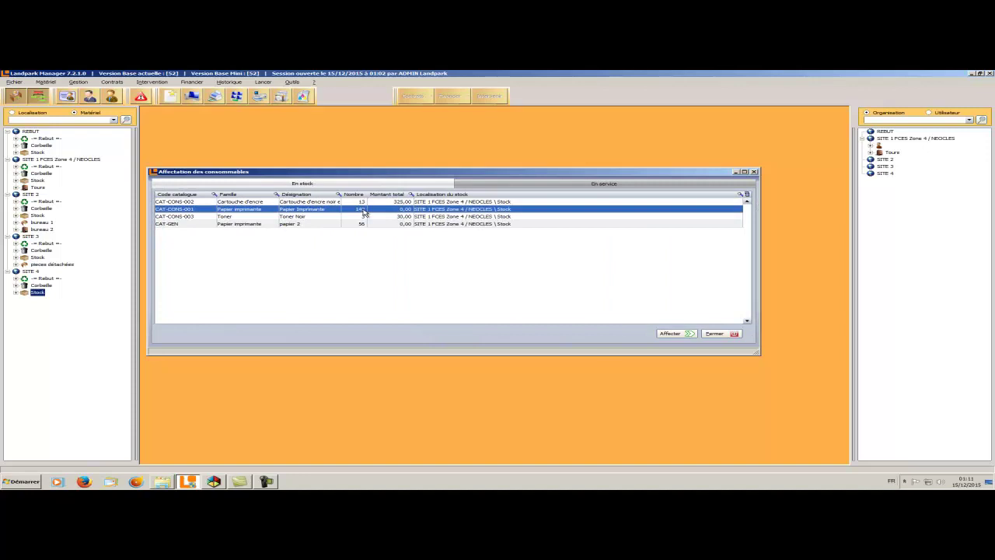
{"action": "left_click", "coordinate": [668, 333]}
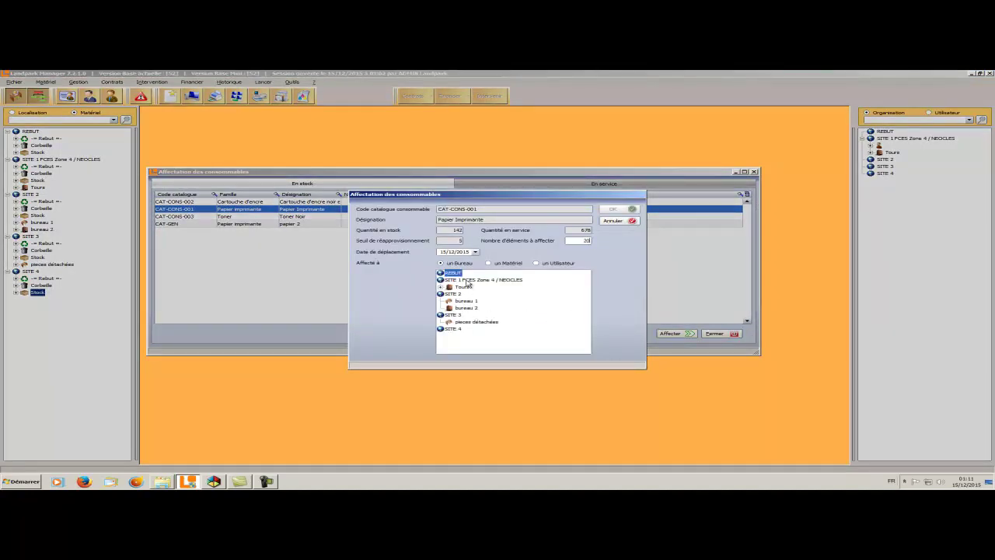
{"action": "left_click", "coordinate": [510, 264]}
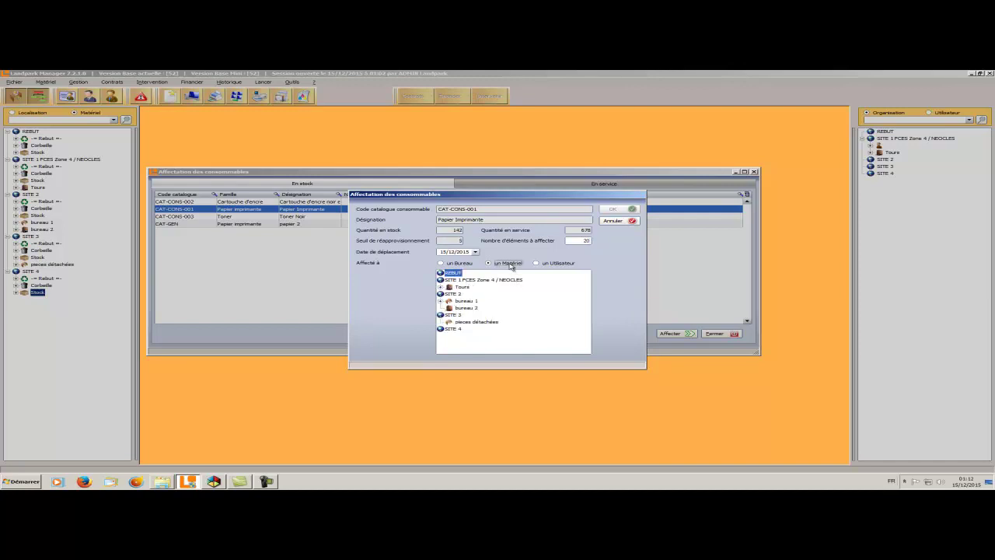
{"action": "left_click", "coordinate": [564, 264]}
{"action": "left_click", "coordinate": [467, 265]}
{"action": "left_click", "coordinate": [440, 289]}
{"action": "left_click", "coordinate": [449, 294]}
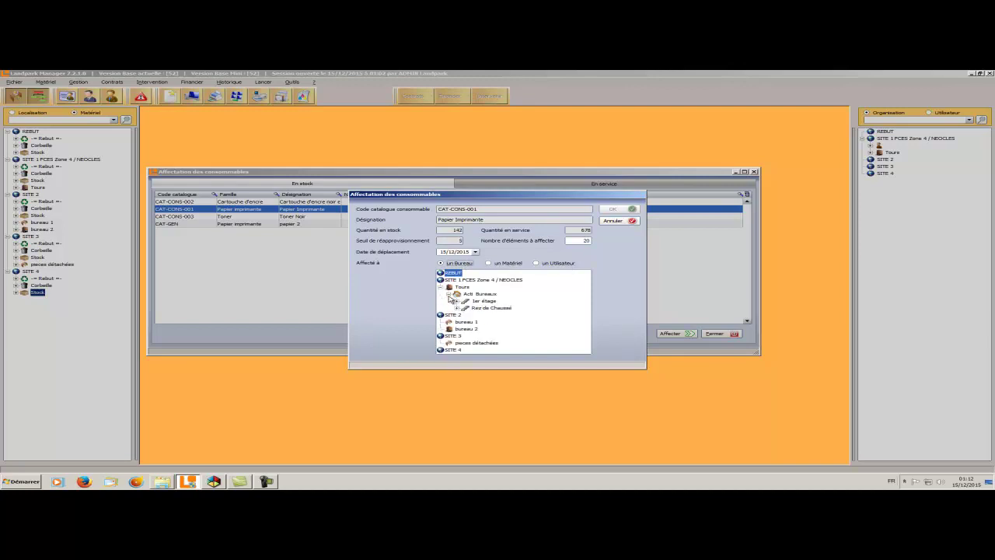
{"action": "left_click", "coordinate": [457, 301]}
{"action": "left_click", "coordinate": [499, 308]}
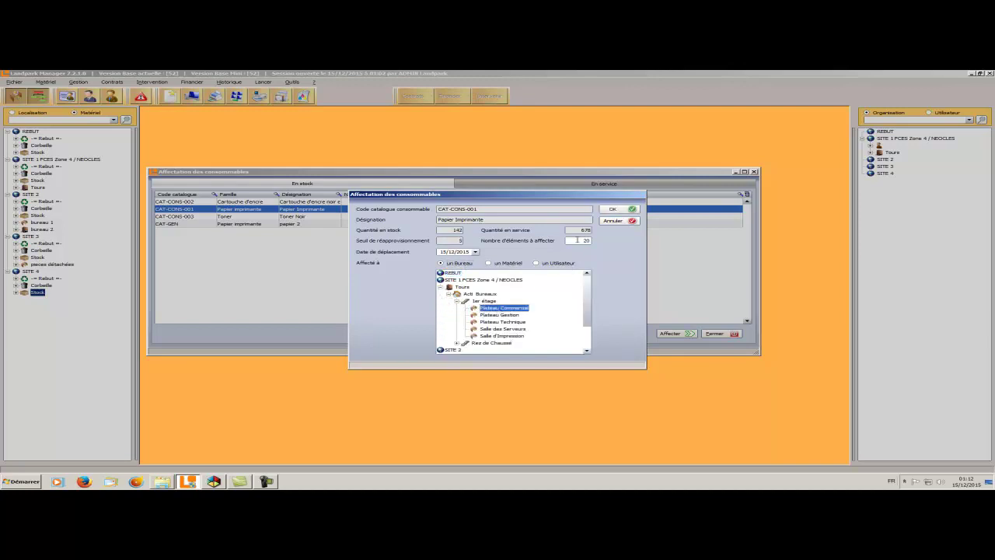
{"action": "left_click", "coordinate": [612, 210]}
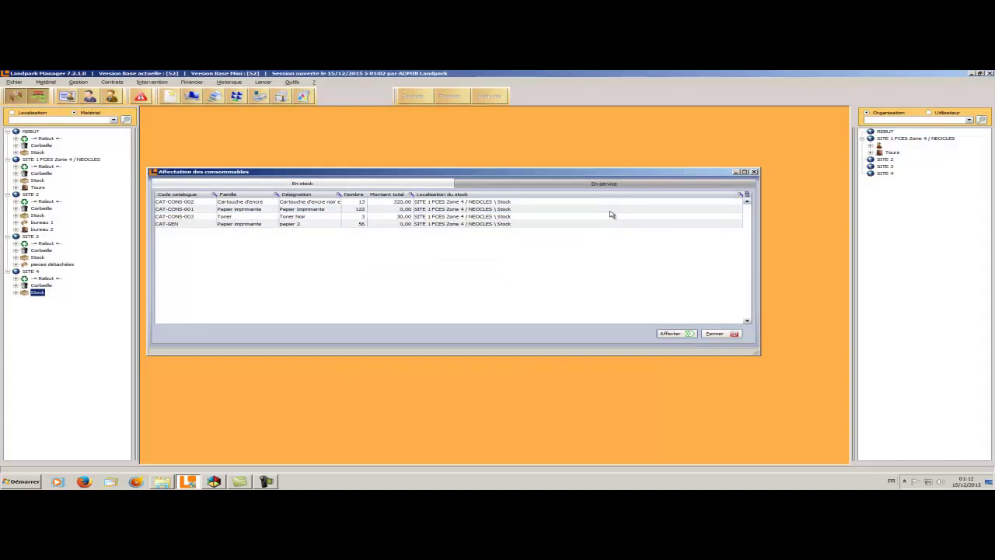
Step: Sort the in-service consumables by movement date with the most recent first to review the latest assignment
{"action": "left_click", "coordinate": [530, 185]}
{"action": "left_click", "coordinate": [443, 194]}
{"action": "left_click", "coordinate": [443, 194]}
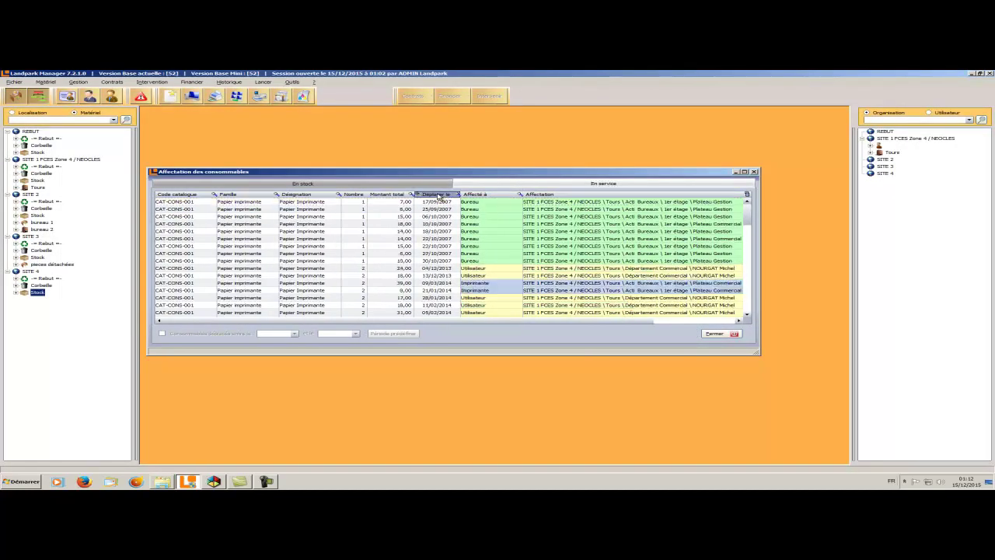
{"action": "left_click", "coordinate": [436, 202]}
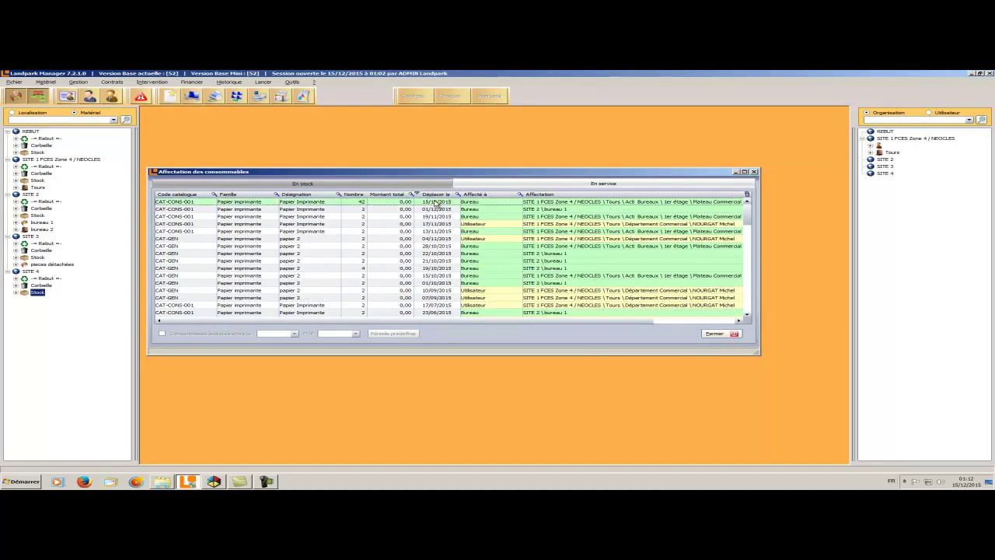
Step: Restrict the in-service consumables to those moved during the current month (Mois en cours)
{"action": "left_click", "coordinate": [162, 335]}
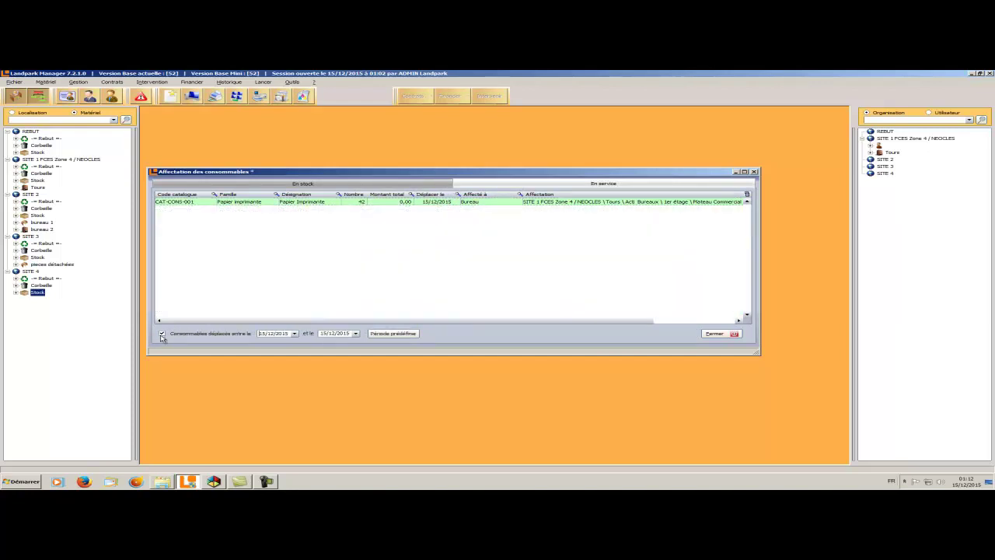
{"action": "left_click", "coordinate": [394, 333]}
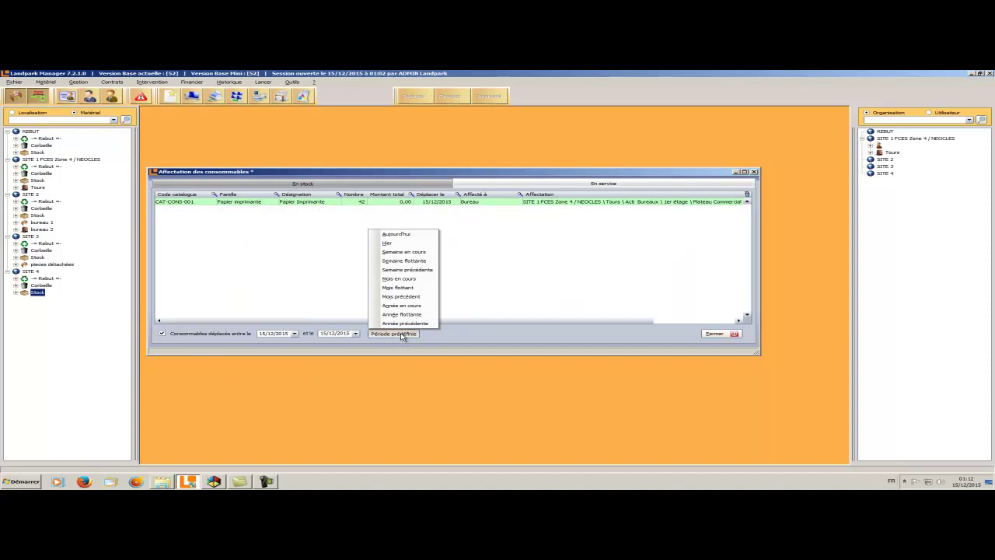
{"action": "left_click", "coordinate": [403, 278]}
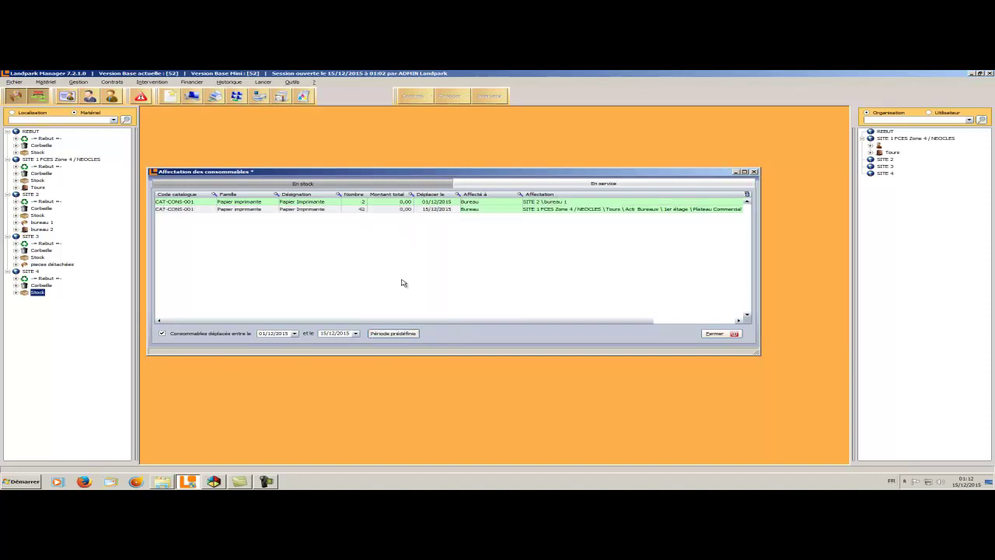
Step: Generate a chart of the in-service consumables and examine the available graph types and legend options
{"action": "left_click", "coordinate": [747, 196]}
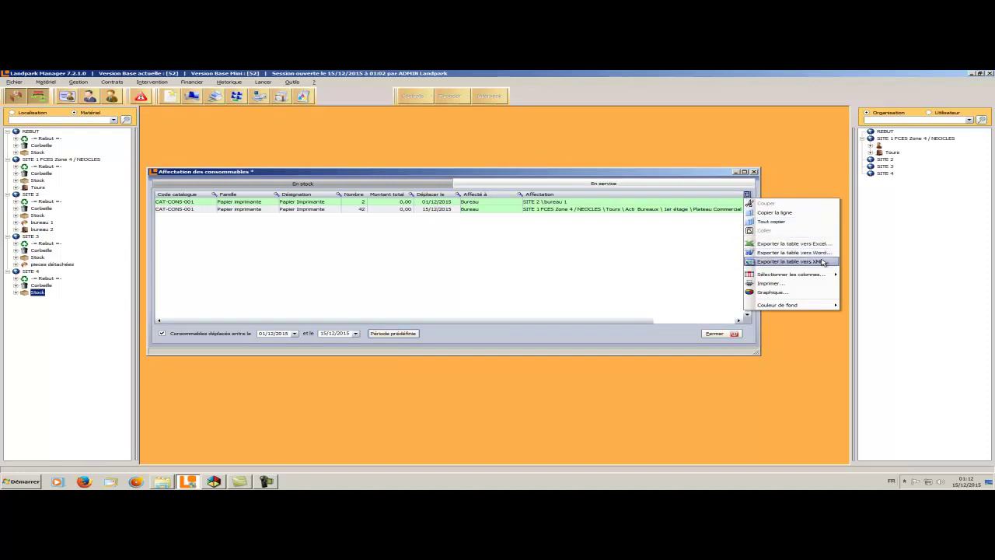
{"action": "left_click", "coordinate": [806, 295]}
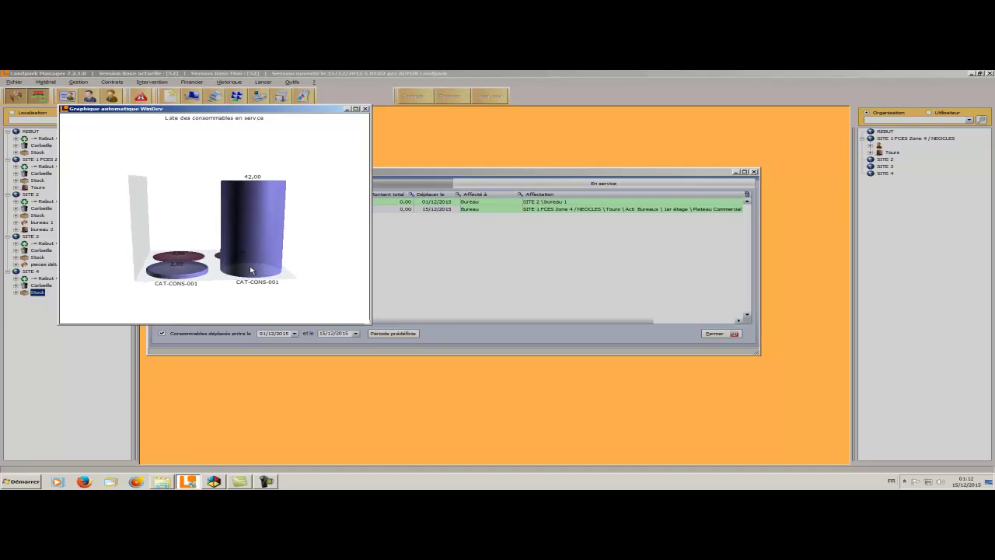
{"action": "right_click", "coordinate": [292, 179]}
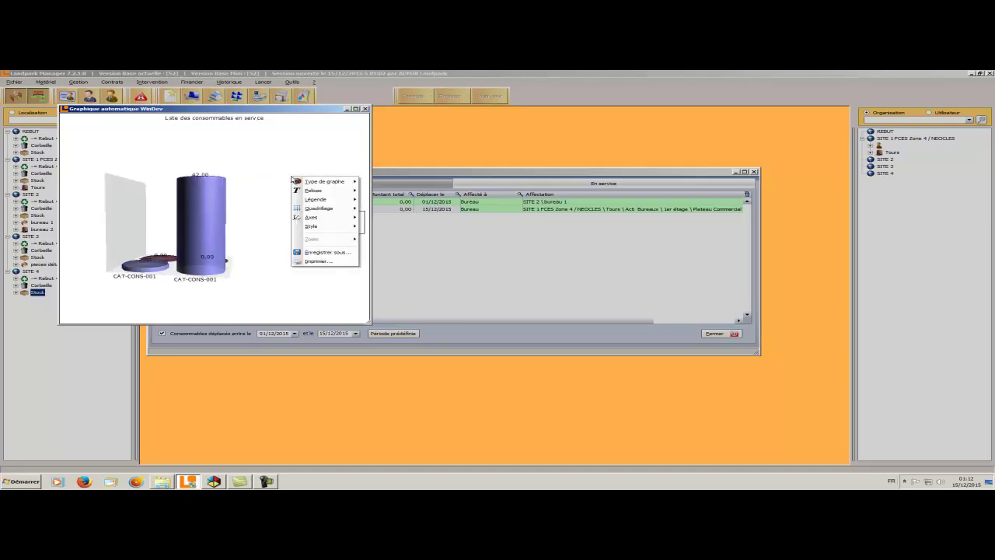
{"action": "mouse_move", "coordinate": [318, 182]}
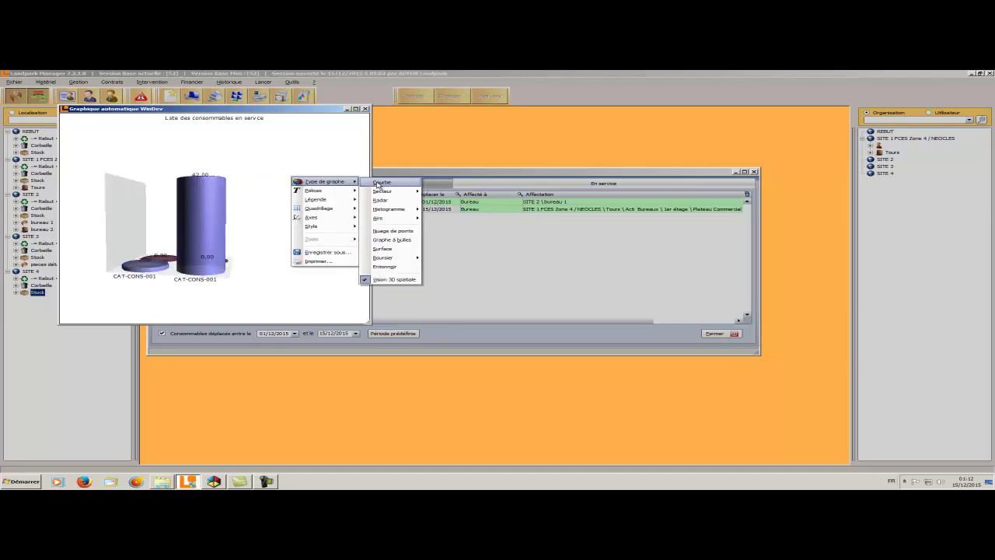
{"action": "mouse_move", "coordinate": [383, 195]}
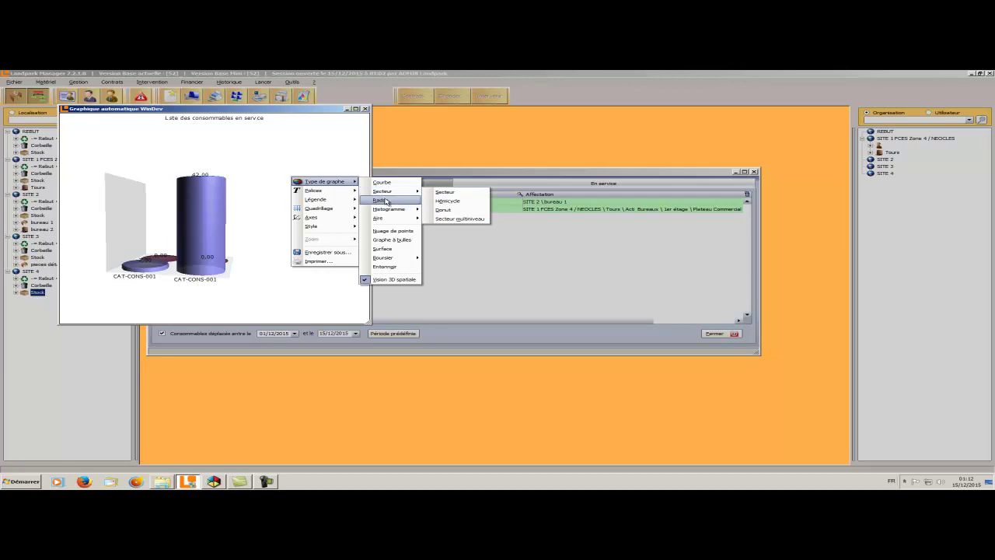
{"action": "mouse_move", "coordinate": [394, 213]}
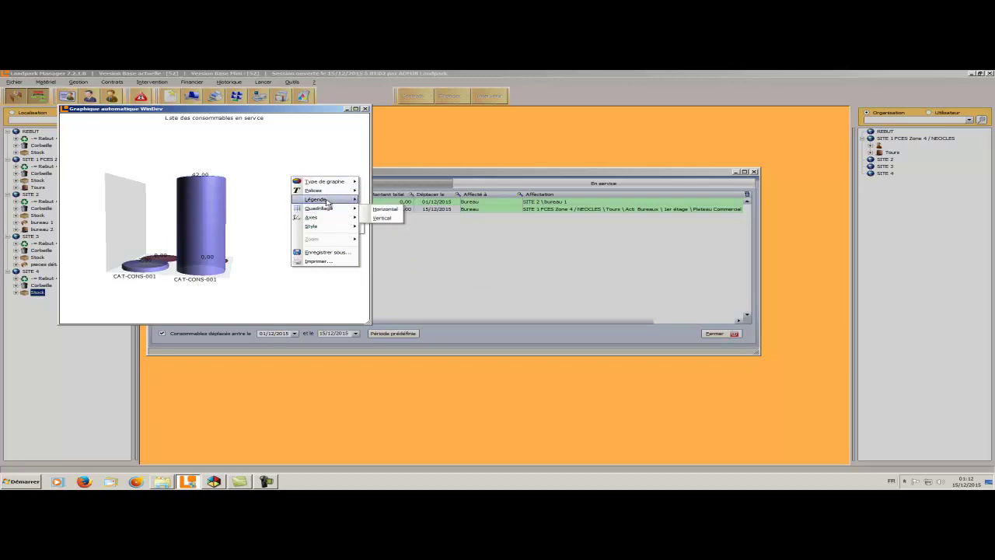
{"action": "mouse_move", "coordinate": [327, 201]}
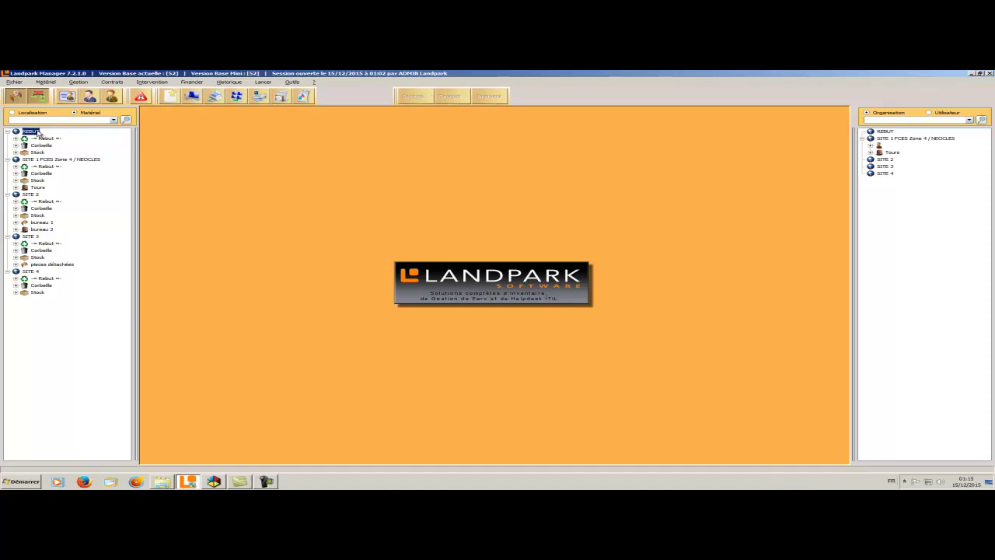
Step: Open waste tracking slip N1 from the list of Bordereaux de suivi des déchets
{"action": "left_click", "coordinate": [78, 82]}
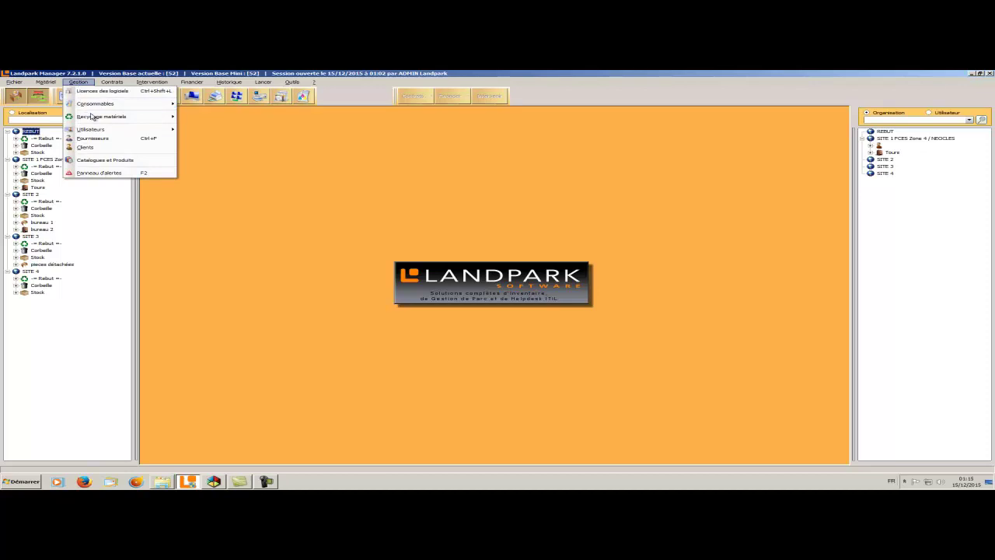
{"action": "mouse_move", "coordinate": [94, 118]}
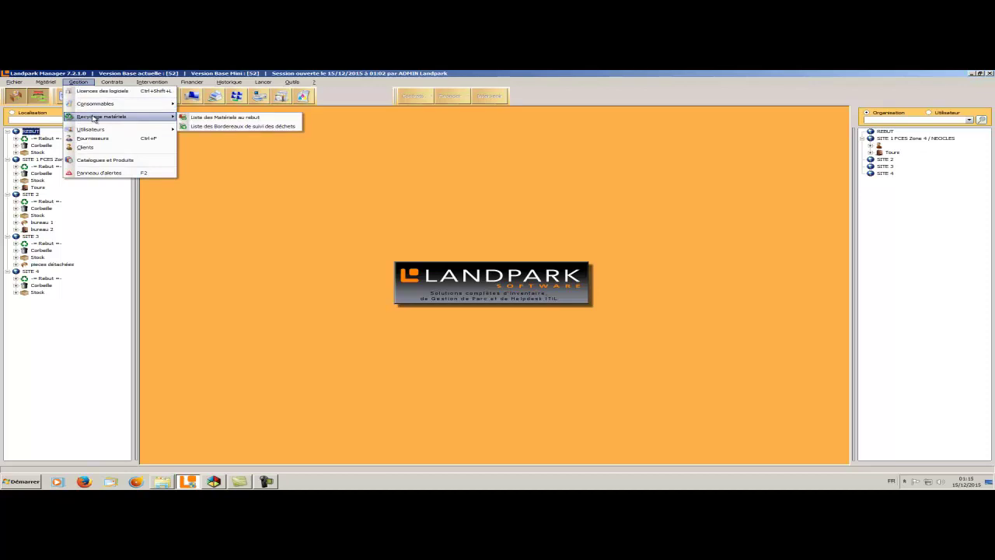
{"action": "left_click", "coordinate": [230, 128]}
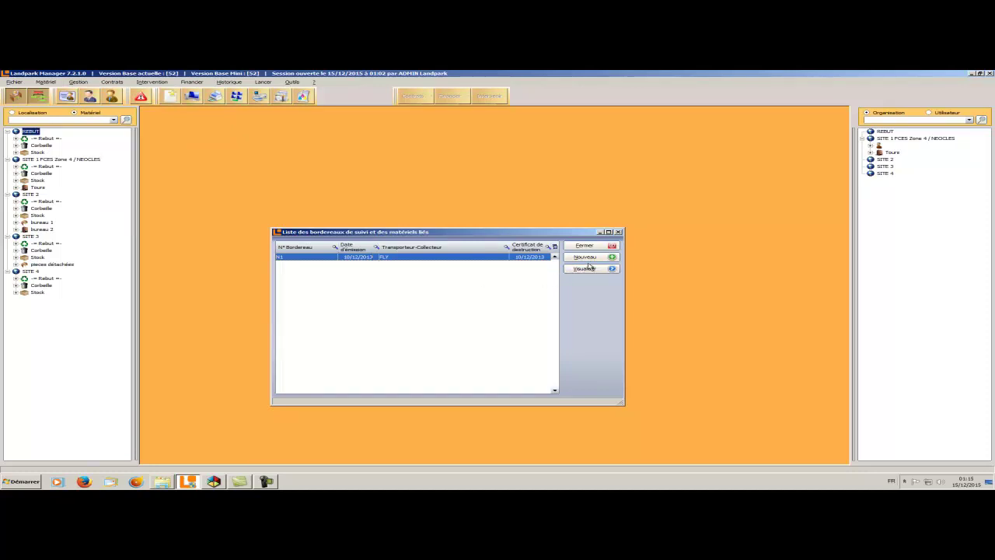
{"action": "double_click", "coordinate": [324, 259]}
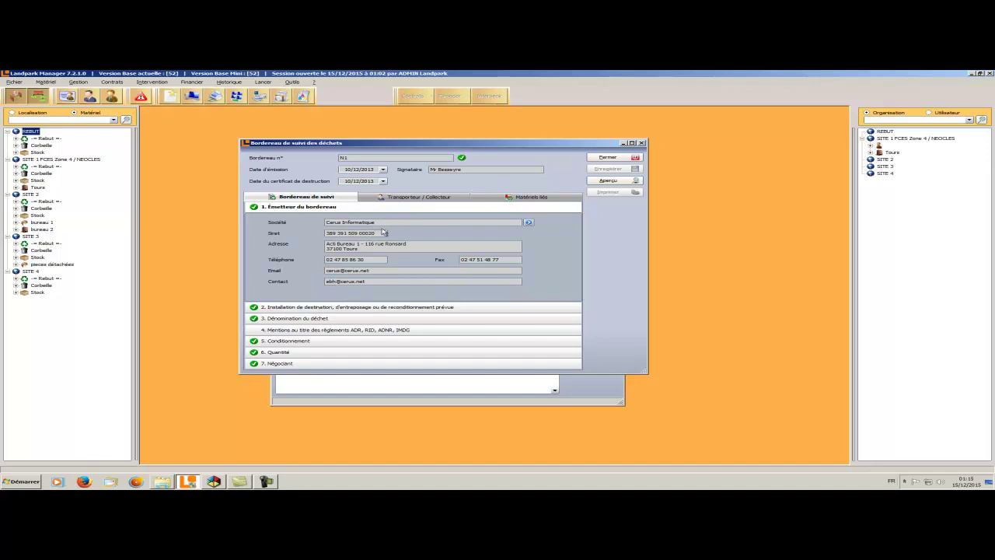
Step: Review sections 2 to 7 of the waste slip, from the destination facility through waste designation, packaging and quantity to the Négociant
{"action": "left_click", "coordinate": [355, 307]}
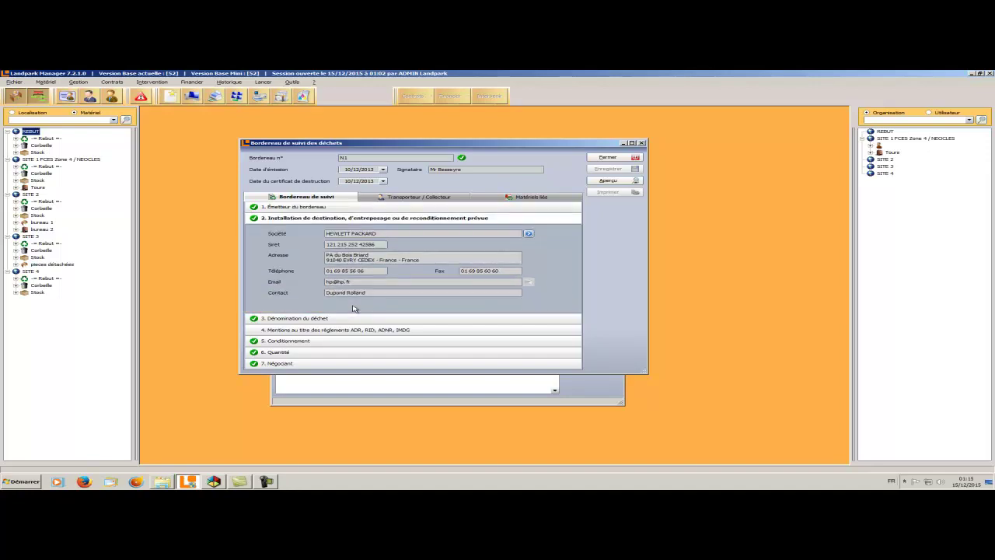
{"action": "left_click", "coordinate": [318, 318]}
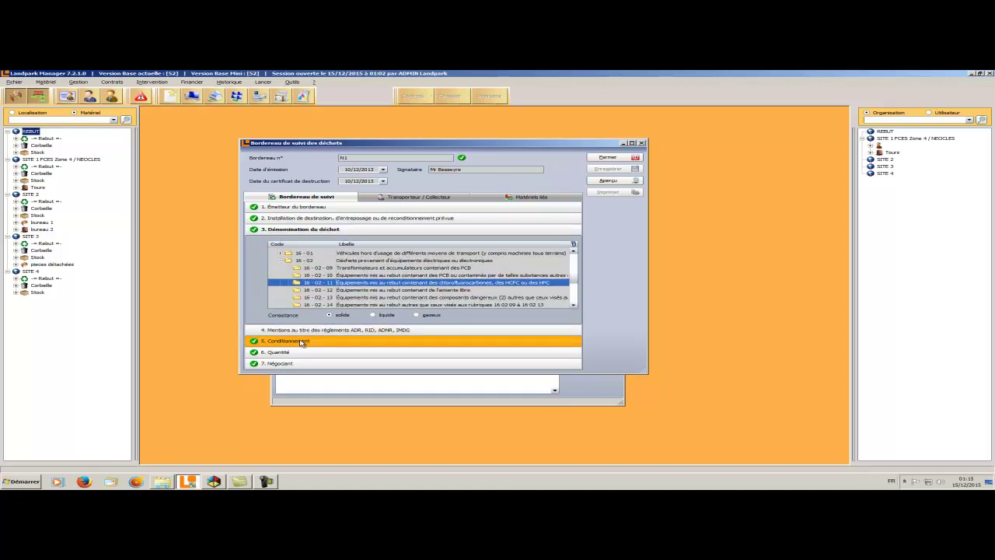
{"action": "left_click", "coordinate": [303, 330]}
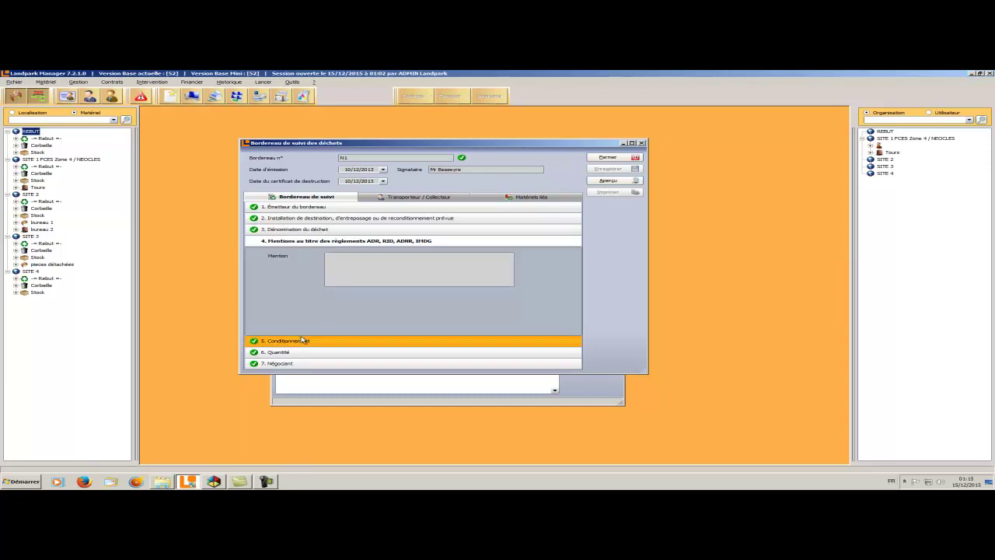
{"action": "left_click", "coordinate": [303, 341]}
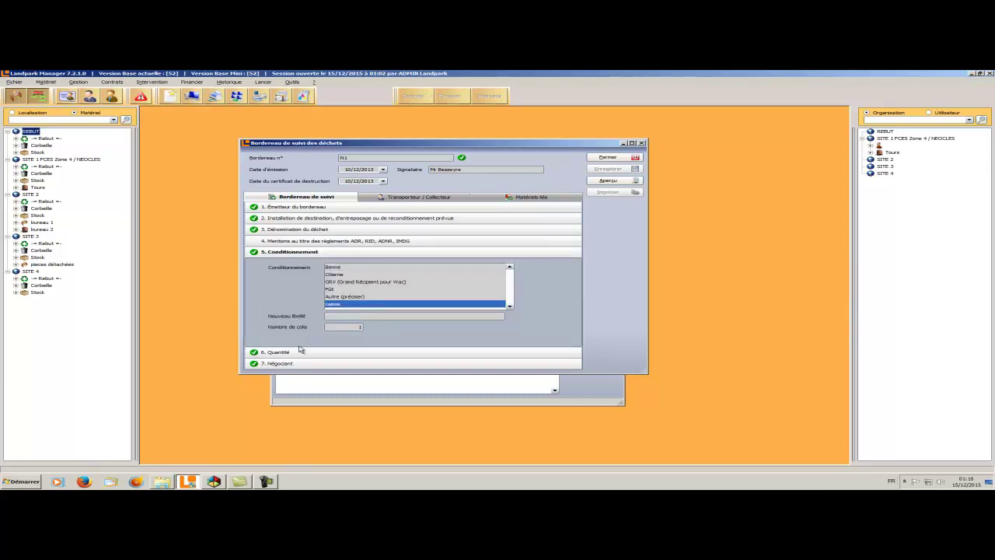
{"action": "left_click", "coordinate": [295, 351]}
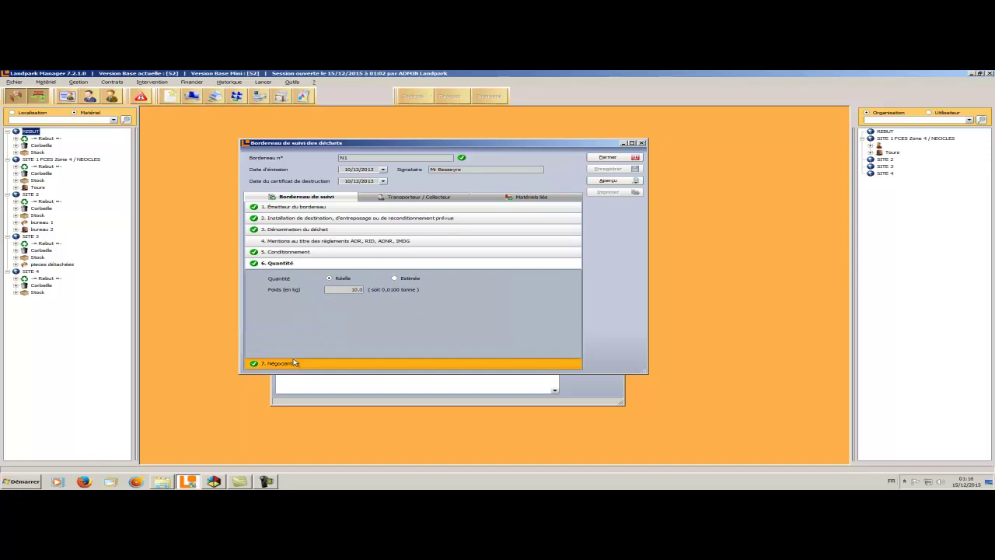
{"action": "left_click", "coordinate": [295, 363]}
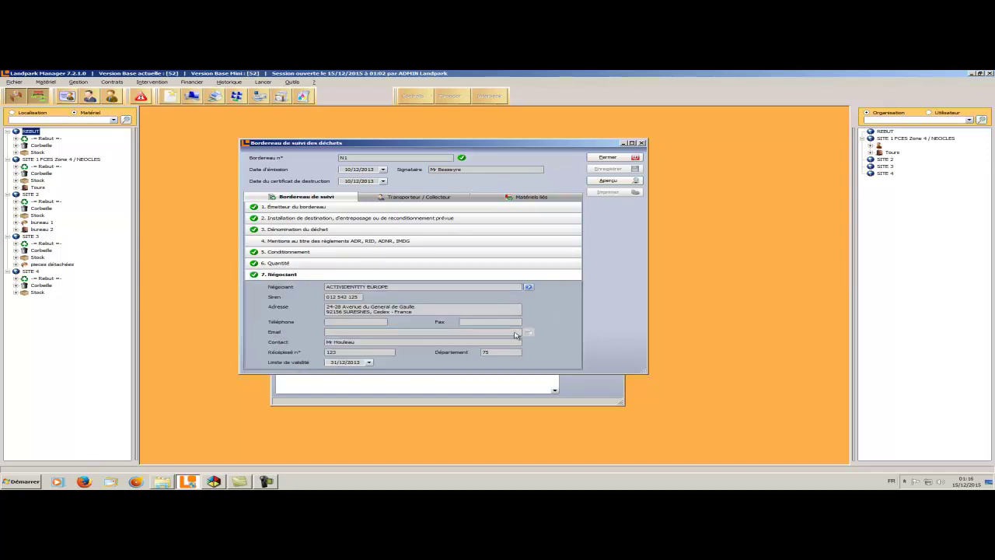
Step: Review the slip's carrier/collector details and linked equipment, and request the slip's print preview
{"action": "left_click", "coordinate": [427, 198]}
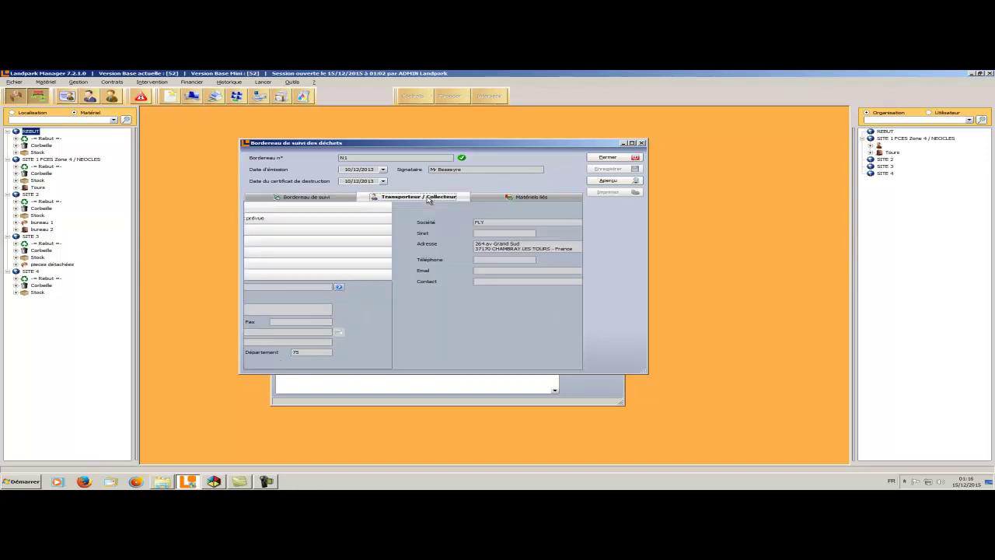
{"action": "left_click", "coordinate": [505, 199]}
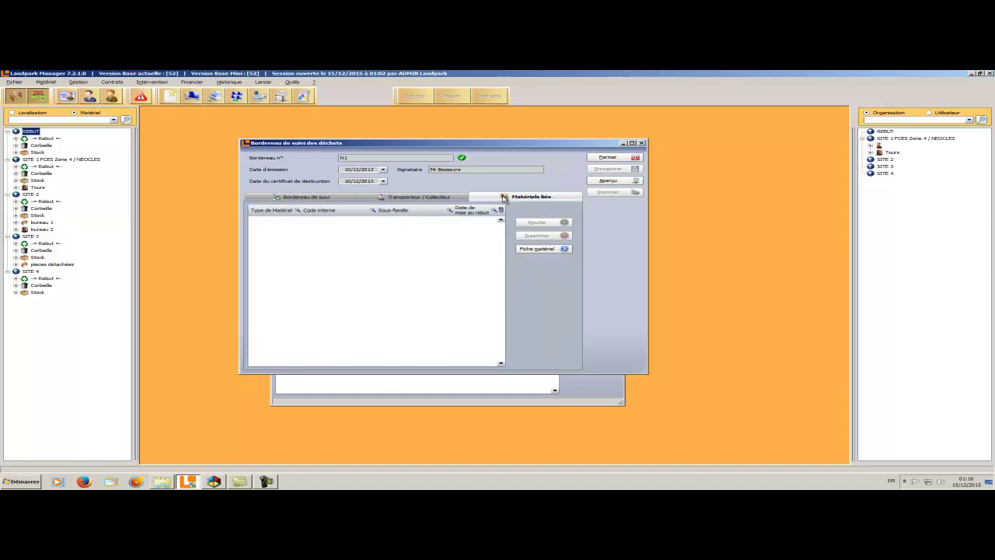
{"action": "left_click", "coordinate": [600, 182]}
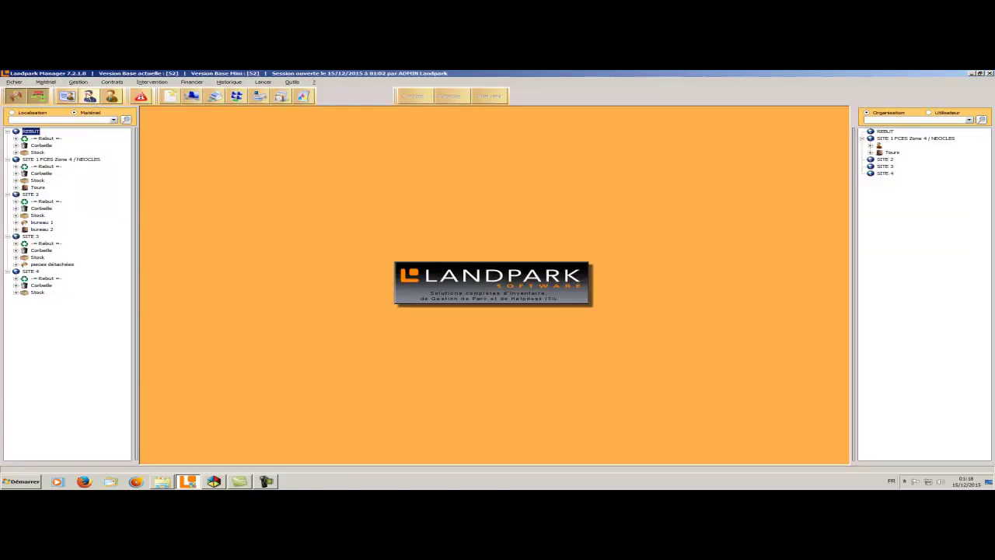
Step: Display the user list and examine the equipment associated with the Technicien and Ingénieur système users
{"action": "left_click", "coordinate": [78, 81]}
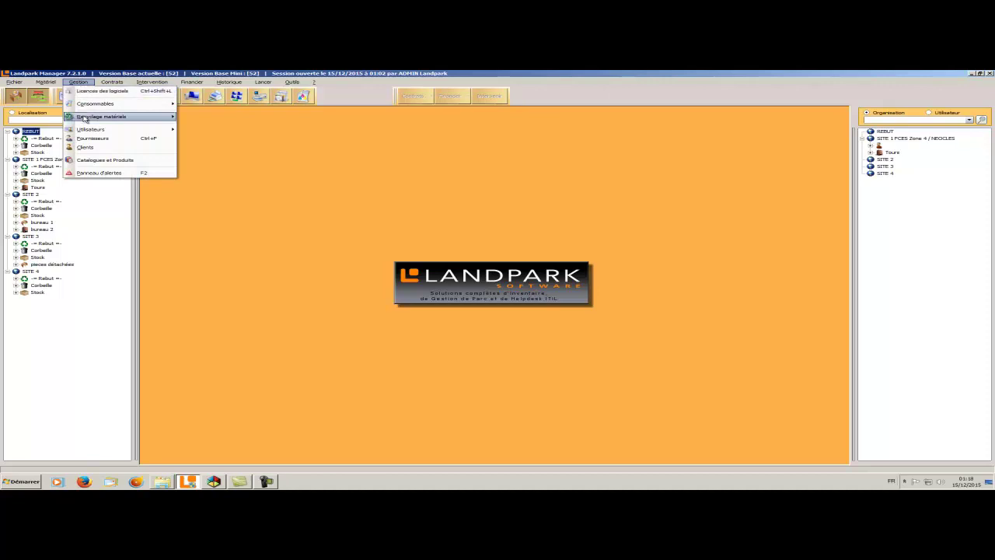
{"action": "mouse_move", "coordinate": [87, 131]}
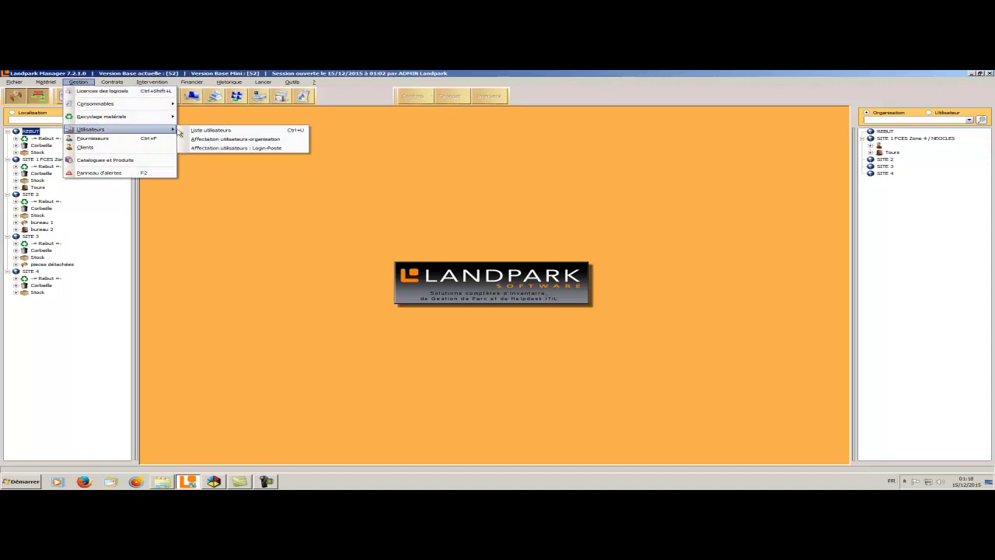
{"action": "left_click", "coordinate": [211, 130]}
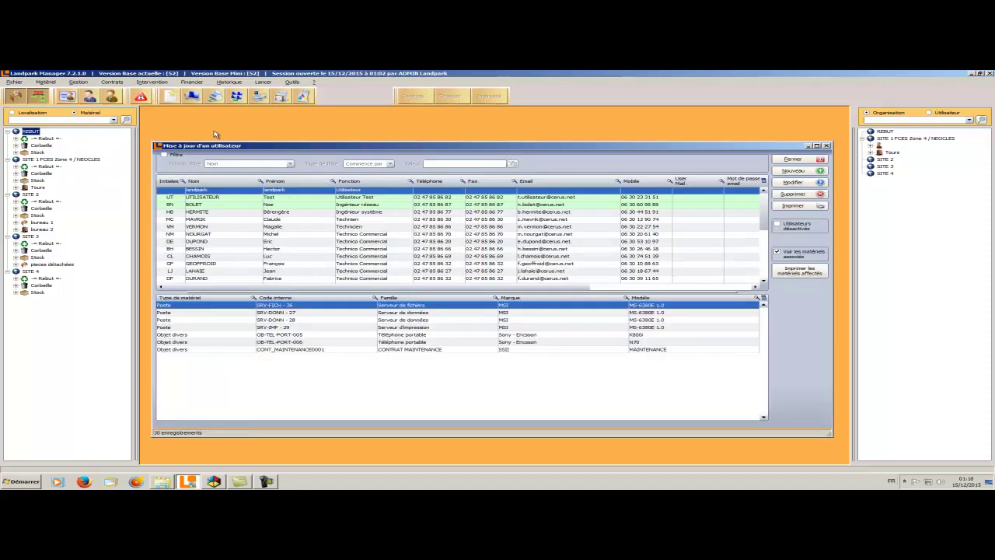
{"action": "left_click", "coordinate": [289, 221]}
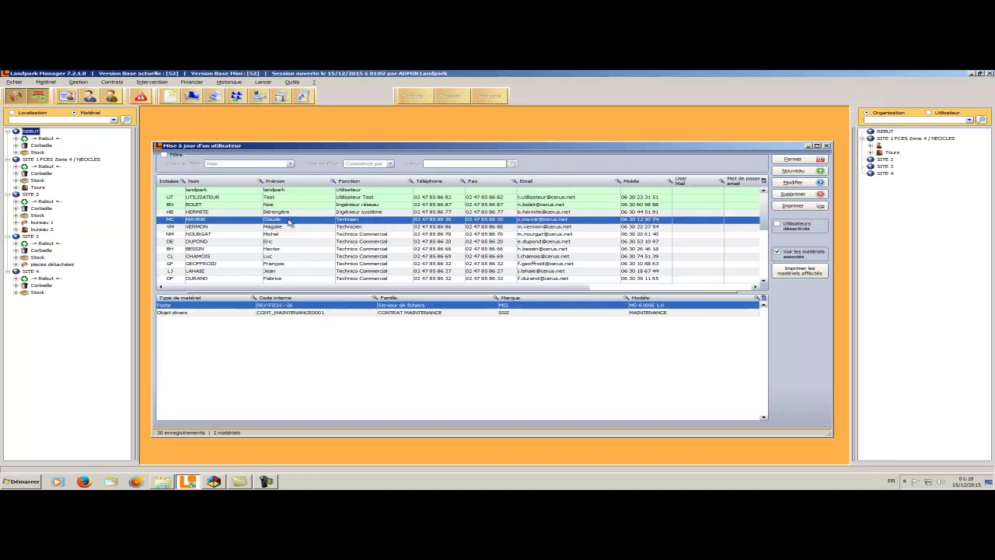
{"action": "left_click", "coordinate": [289, 214]}
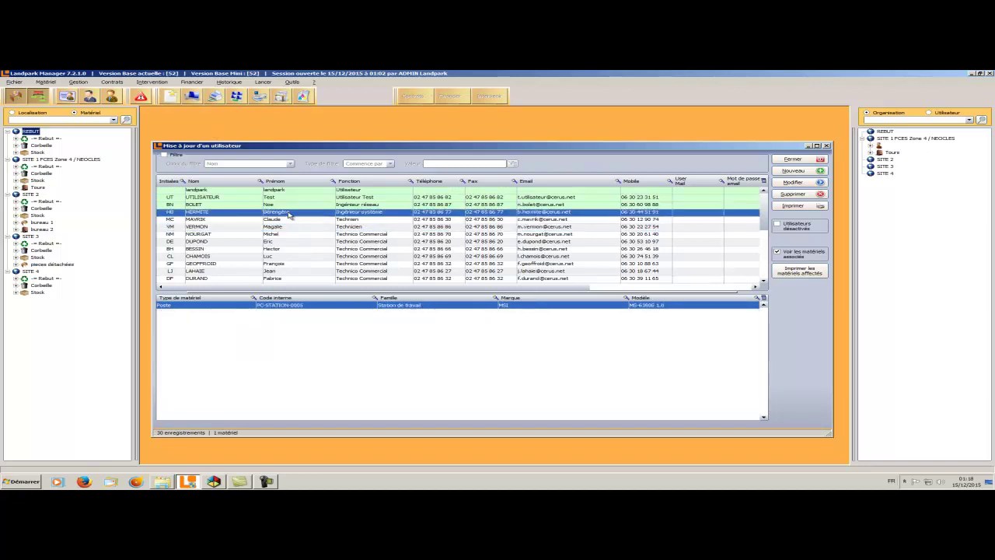
{"action": "left_click", "coordinate": [289, 226]}
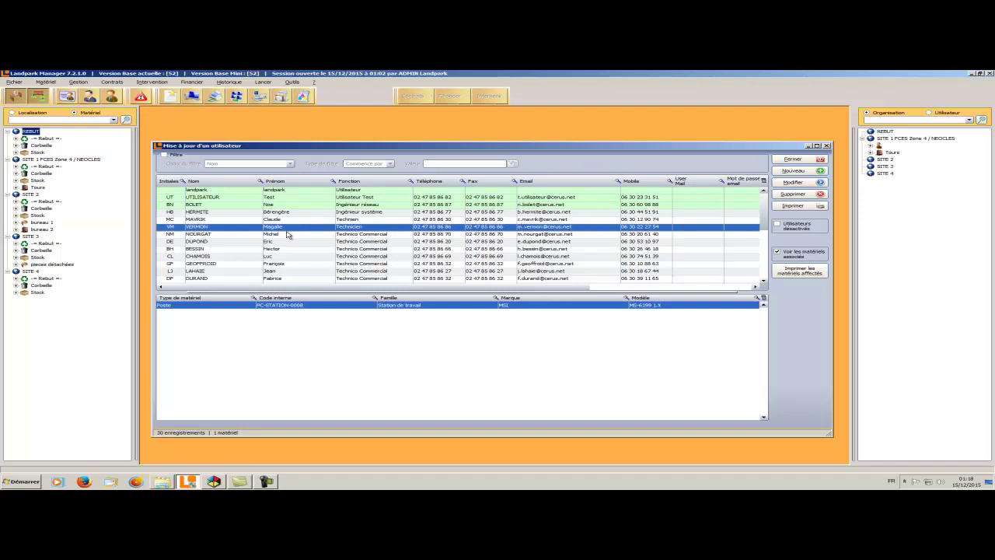
Step: View the equipment record of file server SRV-FICH - 26 from a Technico Commercial user's associated hardware, and close it
{"action": "left_click", "coordinate": [287, 233]}
{"action": "double_click", "coordinate": [289, 306]}
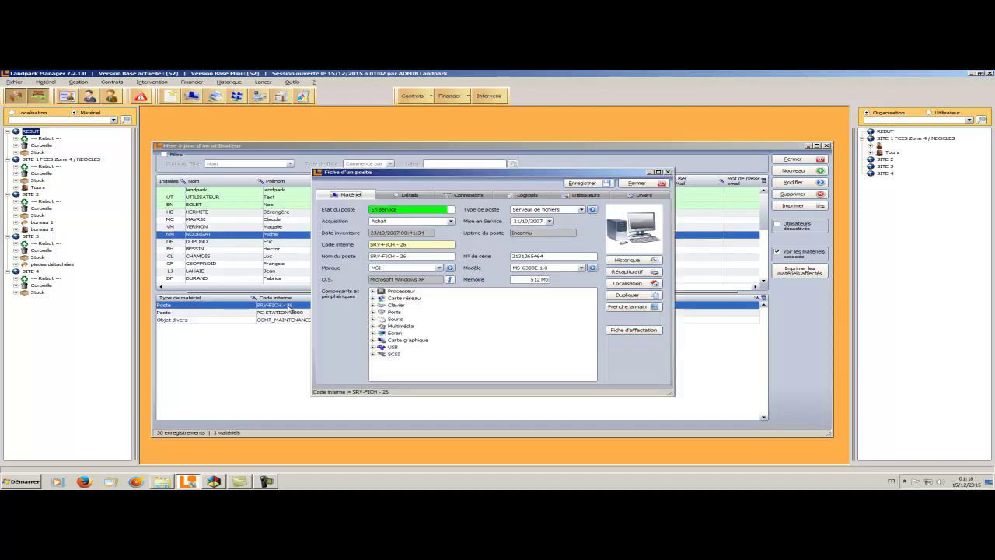
{"action": "left_click", "coordinate": [637, 187]}
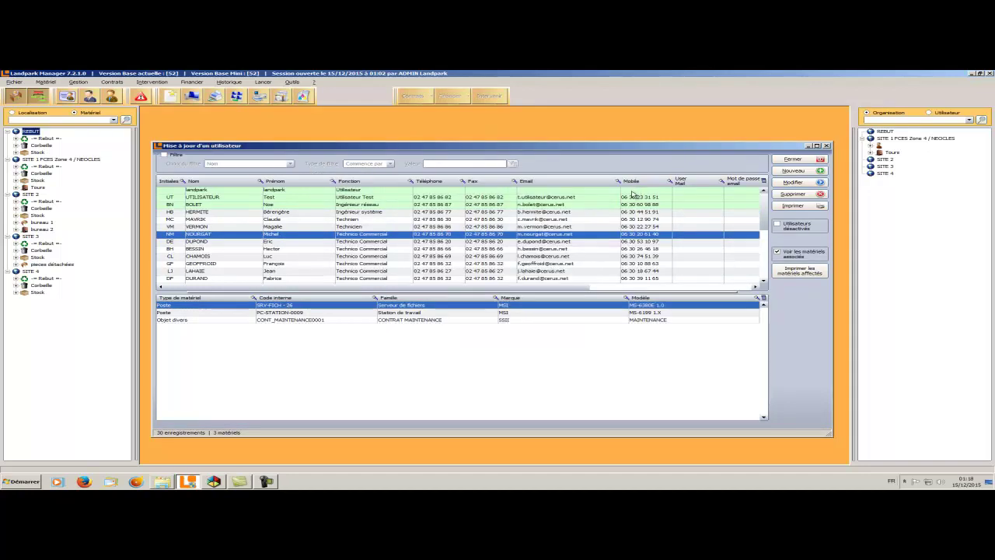
Step: Inspect the user's CONT_MAINTENANCE0001 contract and the Renault Clio OD-VOIT-005 associated with the following user
{"action": "left_click", "coordinate": [319, 320]}
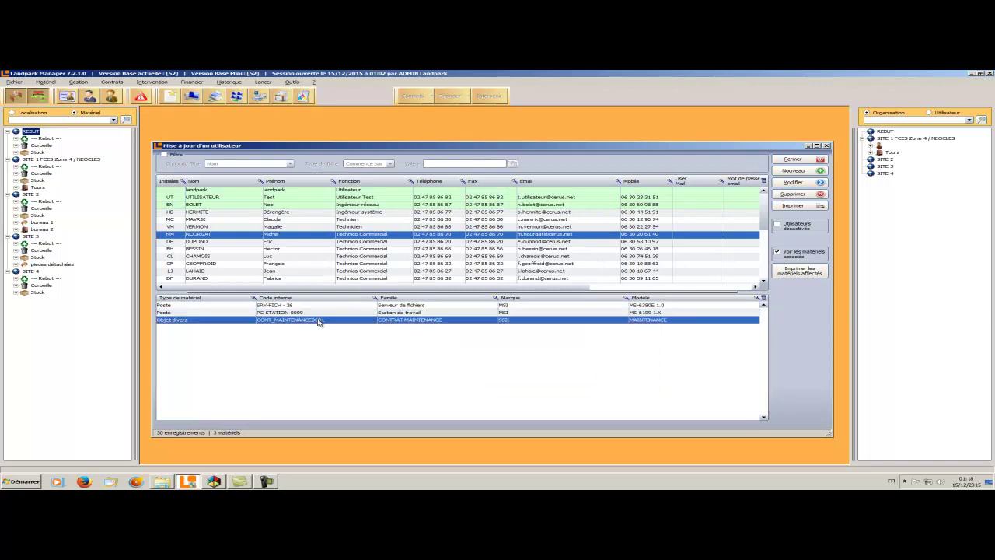
{"action": "left_click", "coordinate": [269, 241]}
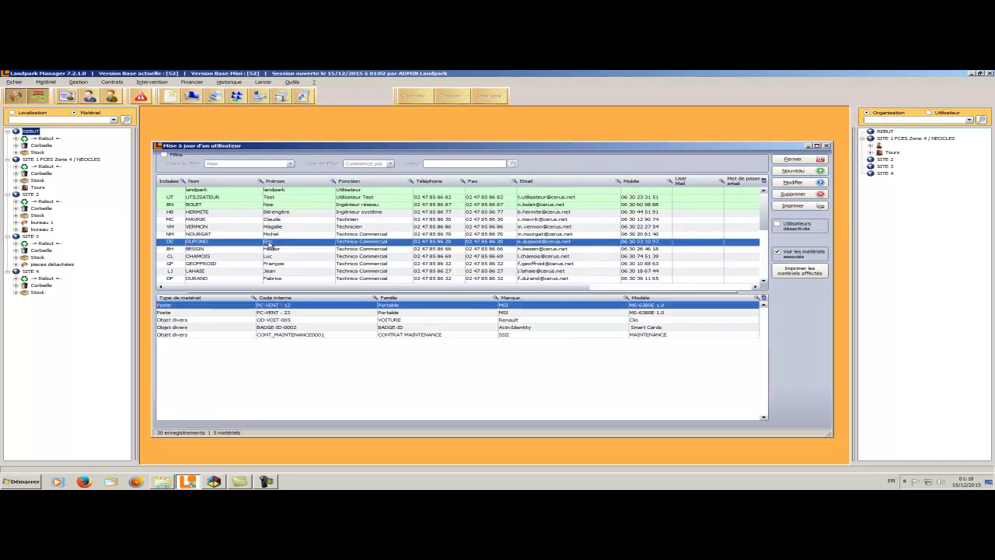
{"action": "left_click", "coordinate": [295, 321]}
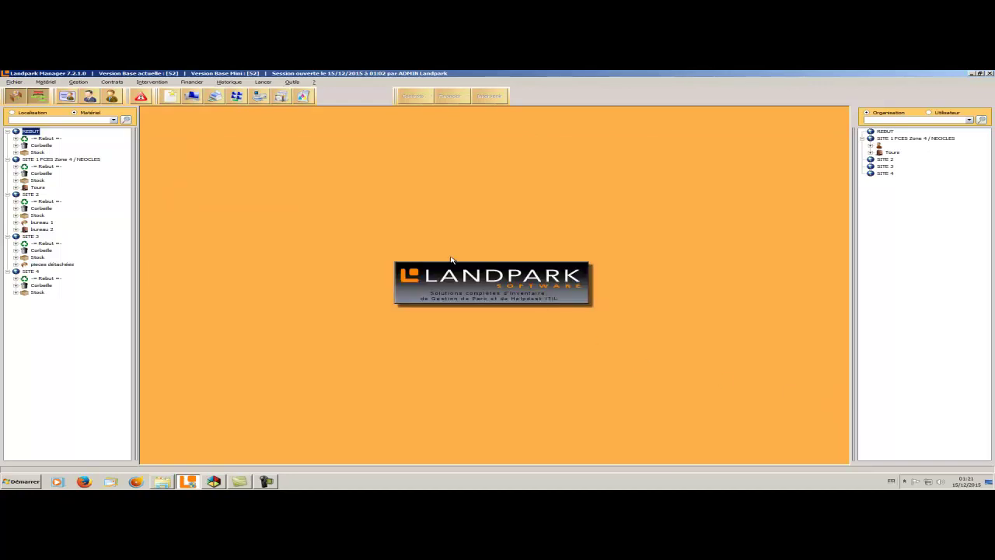
Step: Open the 2014 Matériels informatique budget and its Ordinateurs budget line (MAT-INFO)
{"action": "left_click", "coordinate": [181, 83]}
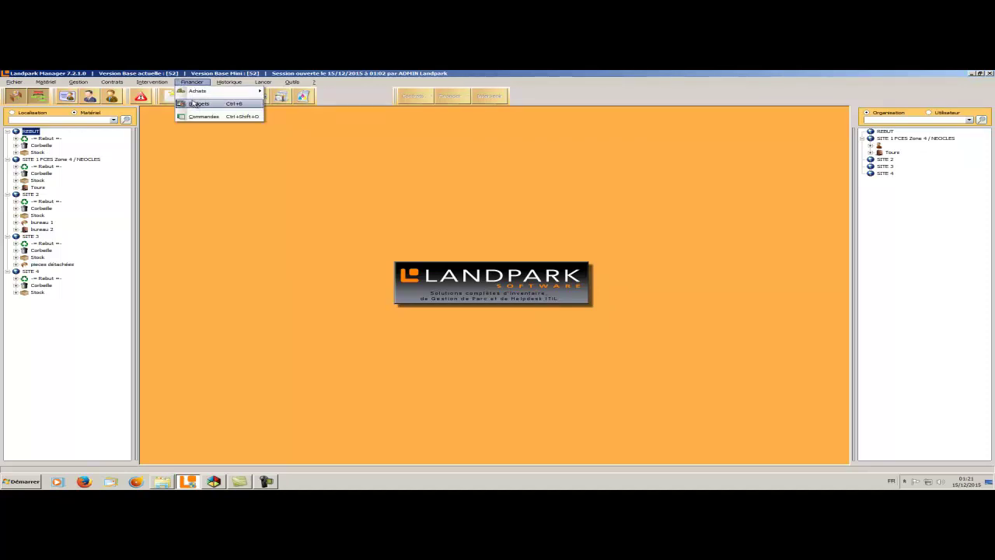
{"action": "left_click", "coordinate": [197, 104]}
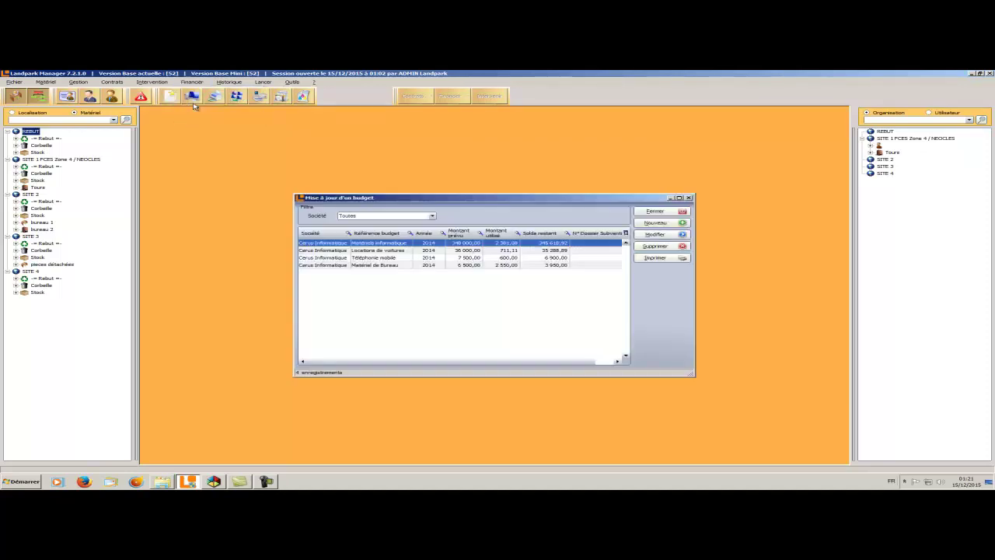
{"action": "double_click", "coordinate": [330, 244]}
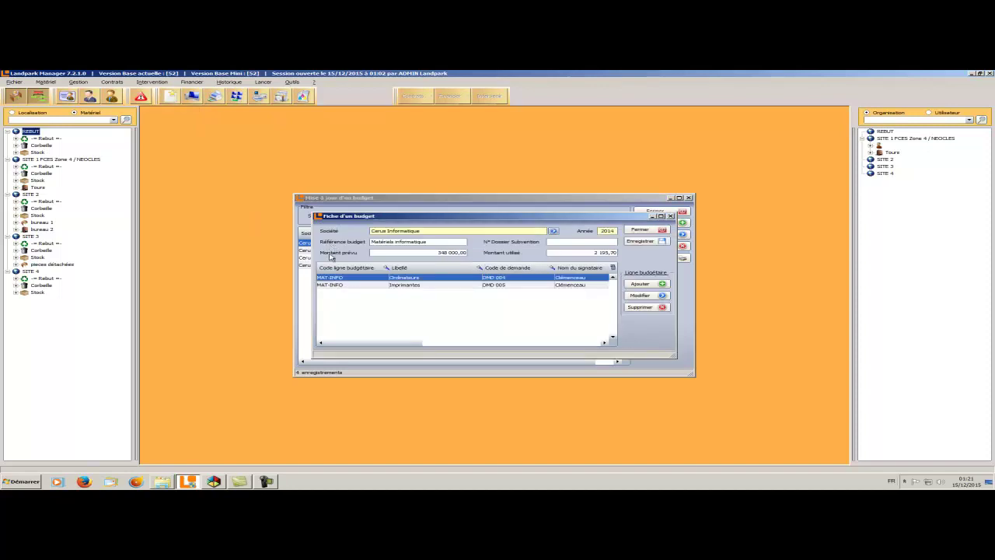
{"action": "double_click", "coordinate": [376, 281]}
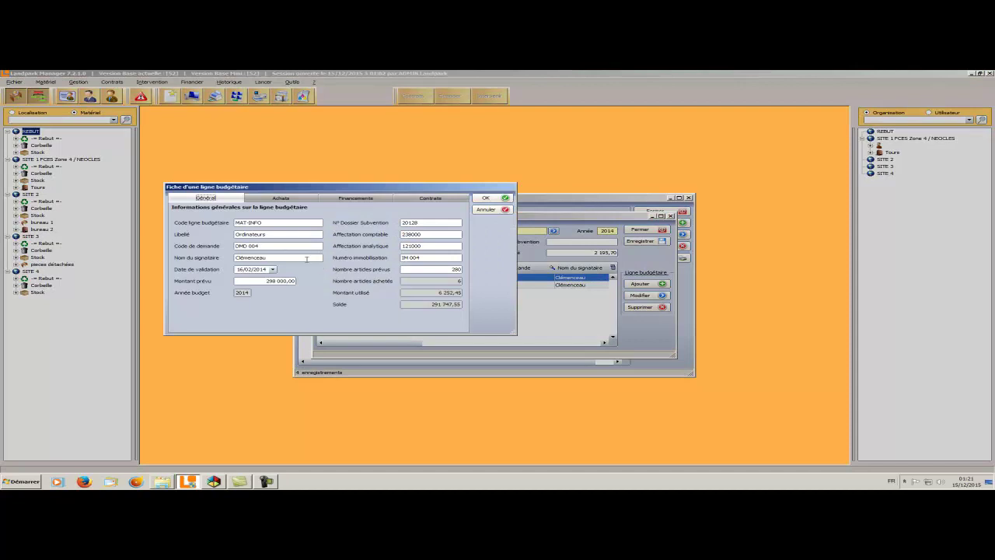
Step: Review the budget line's general information: label, request code, signatory and planned amount
{"action": "left_click", "coordinate": [280, 237]}
{"action": "left_click", "coordinate": [273, 245]}
{"action": "left_click", "coordinate": [275, 257]}
{"action": "left_click", "coordinate": [285, 279]}
Step: Review the purchases, financings and rental, maintenance and warranty contracts associated with the Ordinateurs budget line
{"action": "left_click", "coordinate": [295, 201]}
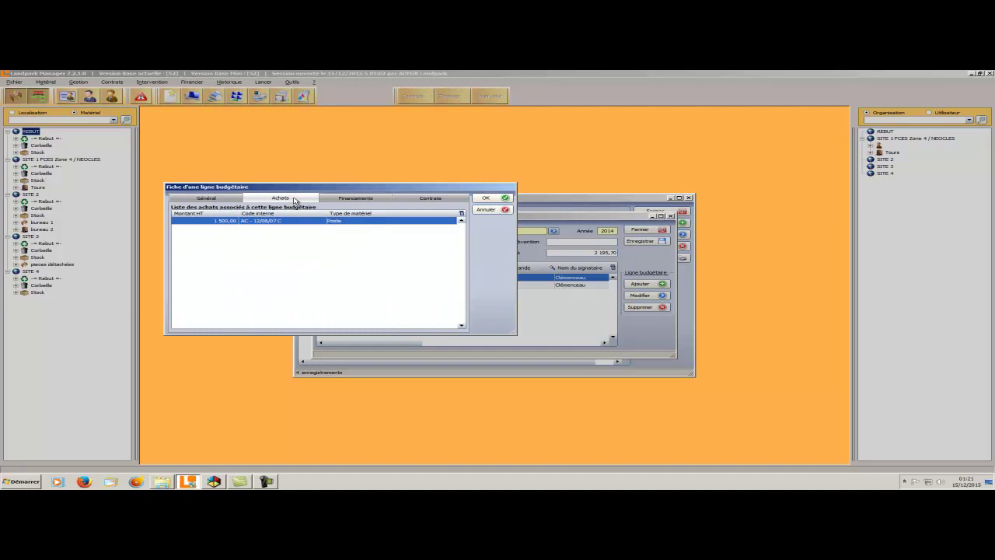
{"action": "left_click", "coordinate": [346, 201]}
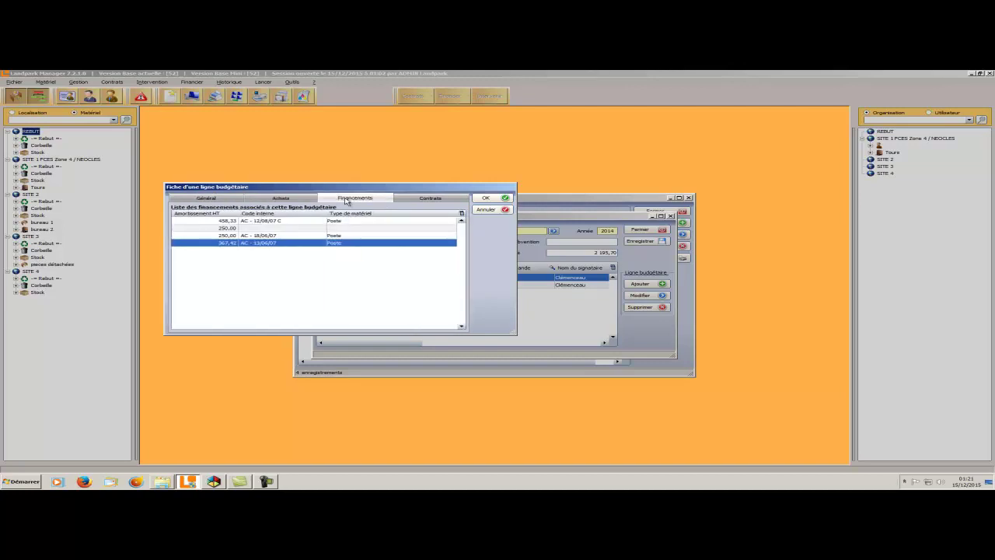
{"action": "left_click", "coordinate": [416, 201]}
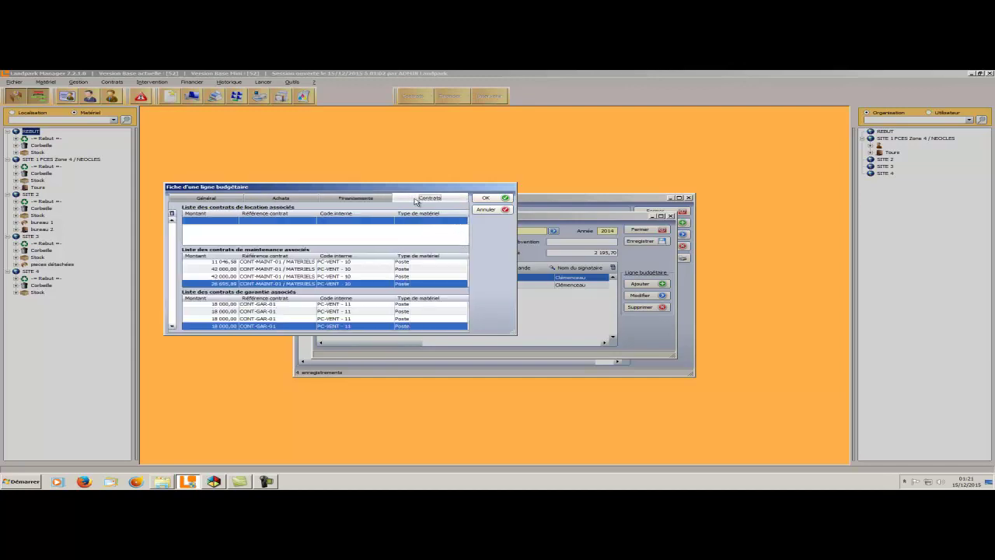
{"action": "left_click", "coordinate": [288, 270]}
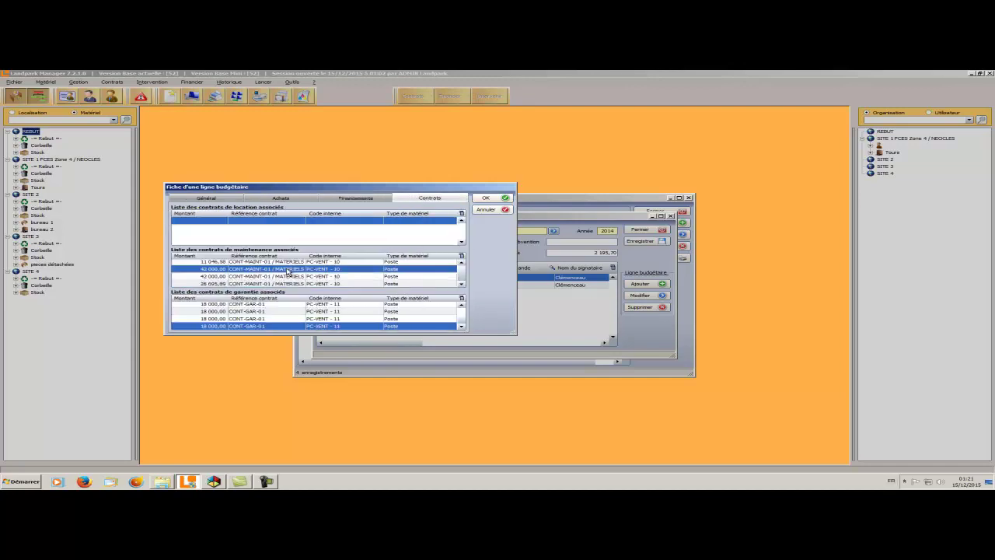
{"action": "left_click", "coordinate": [461, 256]}
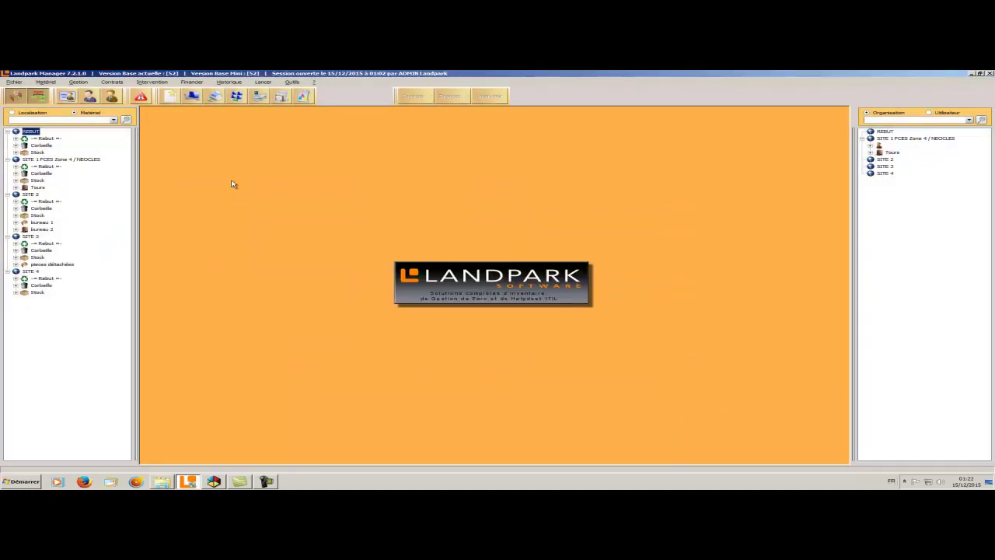
Step: Open the list of purchase orders and view the delivery slips of the 13/11/2015 and 17/11/2015 orders
{"action": "left_click", "coordinate": [191, 82]}
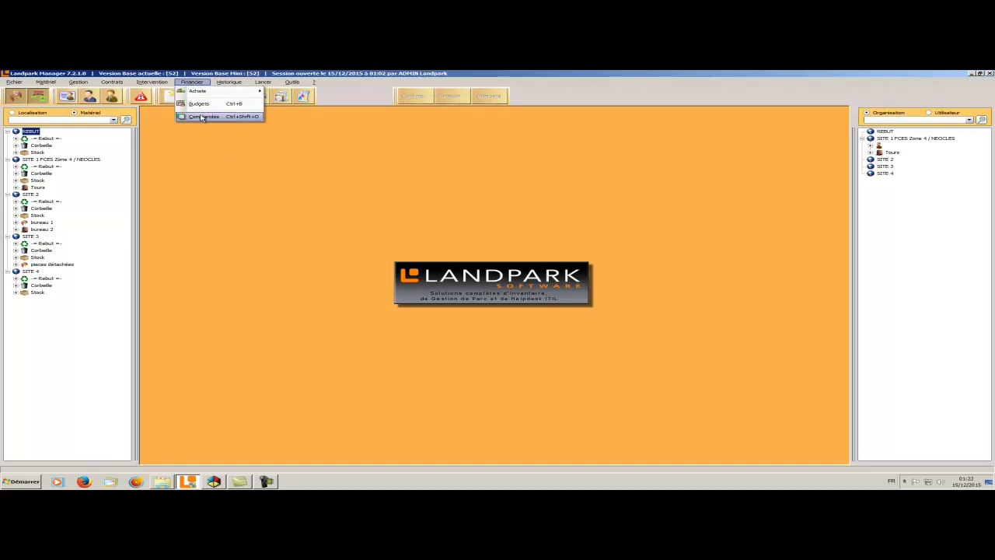
{"action": "left_click", "coordinate": [202, 117]}
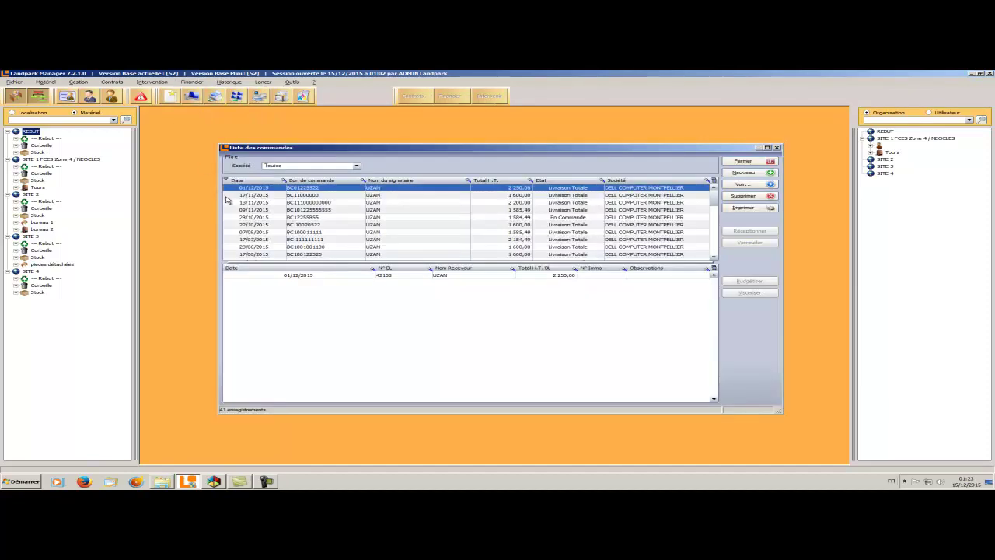
{"action": "left_click", "coordinate": [331, 203]}
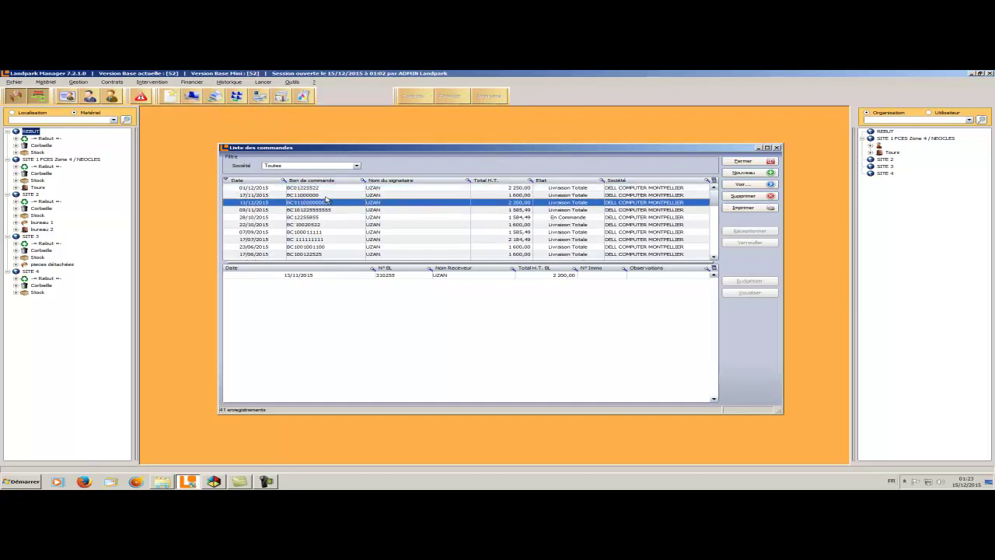
{"action": "left_click", "coordinate": [326, 195]}
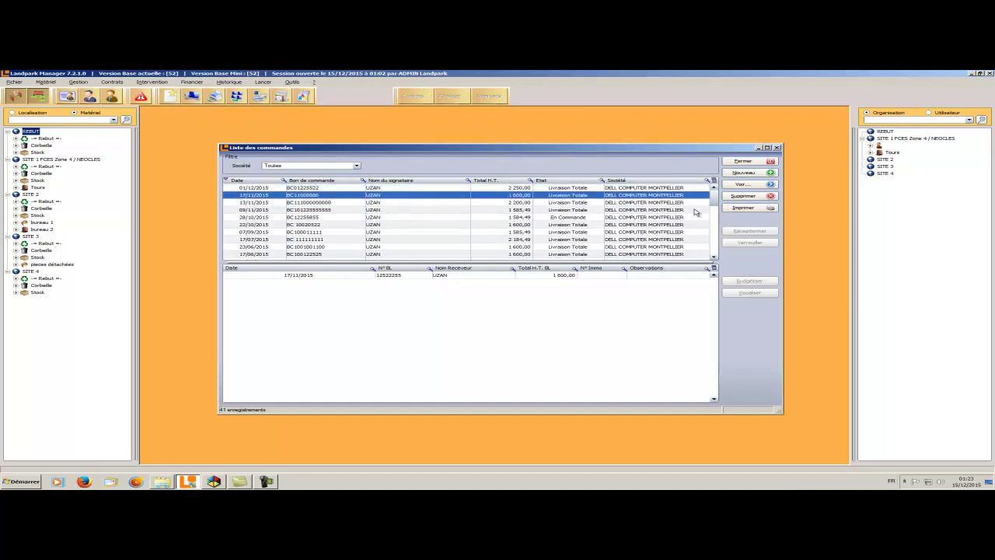
Step: Create a purchase order for Cerus Informatique with its order number and DELL COMPUTER MONTPELLIER as supplier, and save the header
{"action": "left_click", "coordinate": [741, 174]}
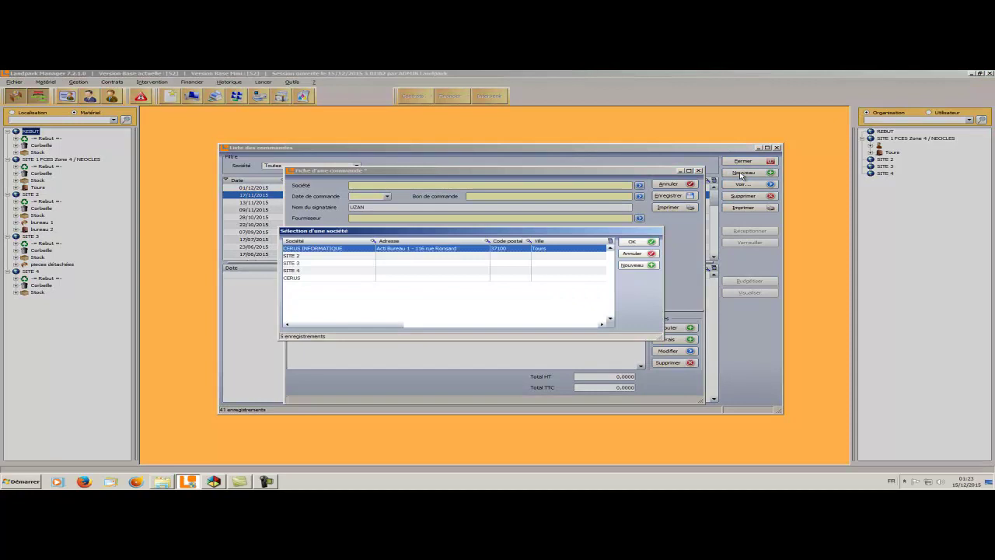
{"action": "left_click", "coordinate": [633, 242]}
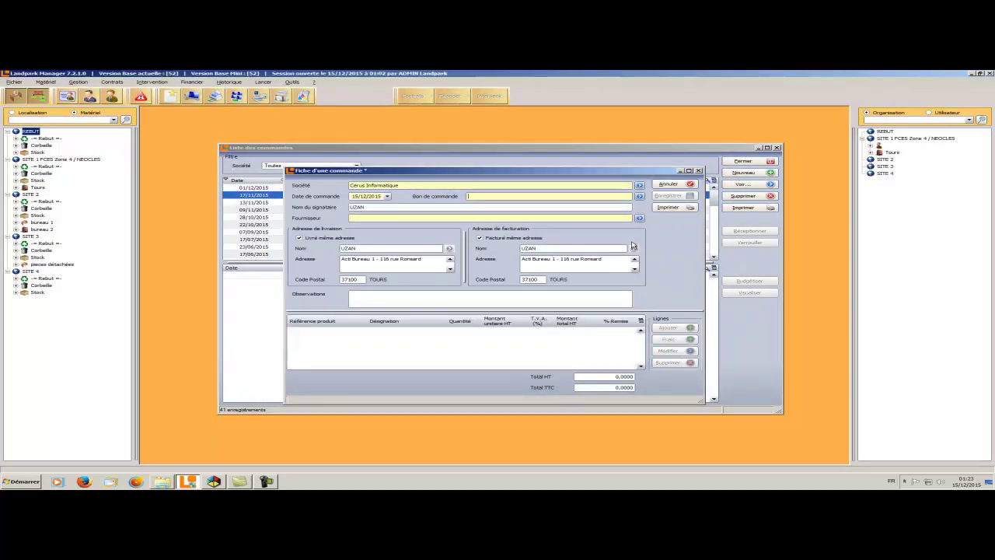
{"action": "left_click", "coordinate": [510, 195]}
{"action": "left_click", "coordinate": [639, 217]}
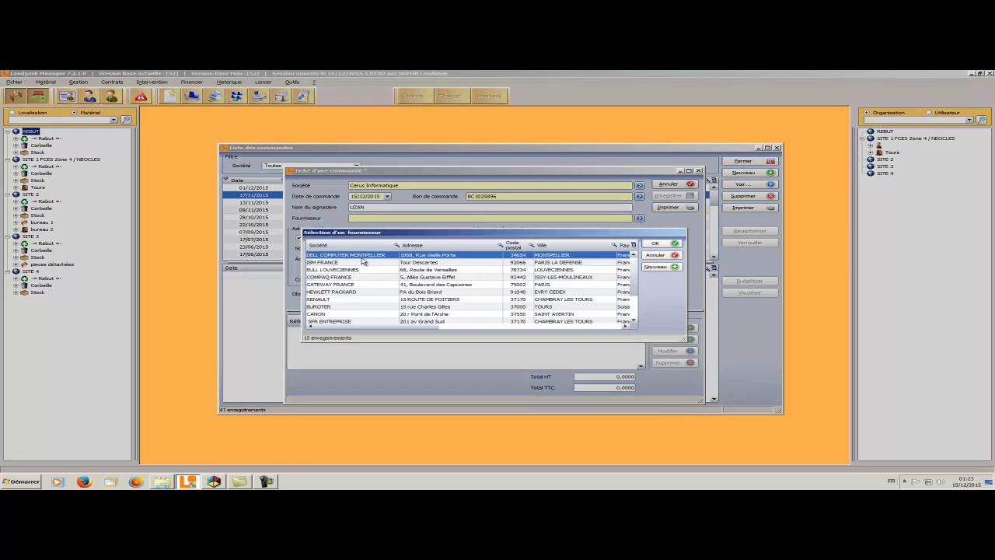
{"action": "left_click", "coordinate": [655, 244]}
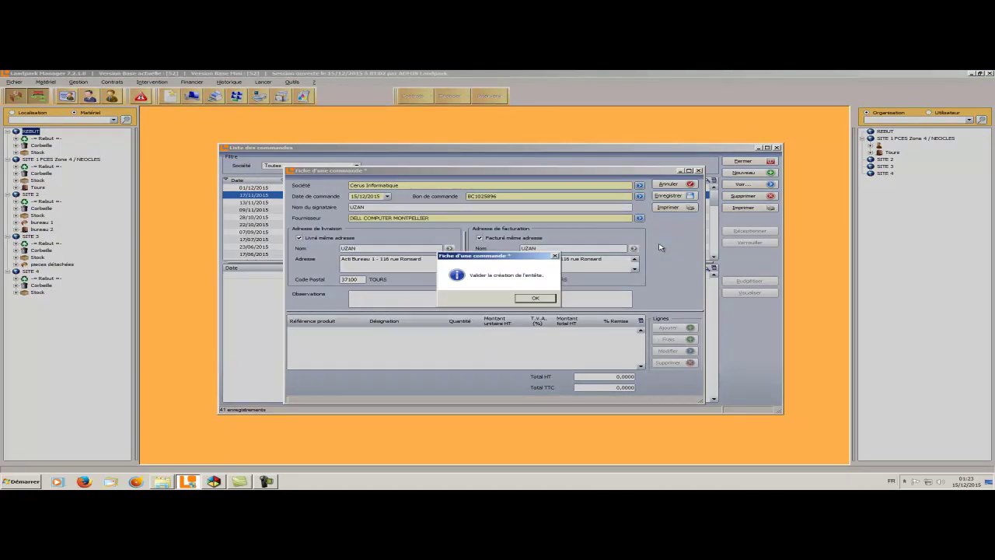
{"action": "left_click", "coordinate": [535, 299]}
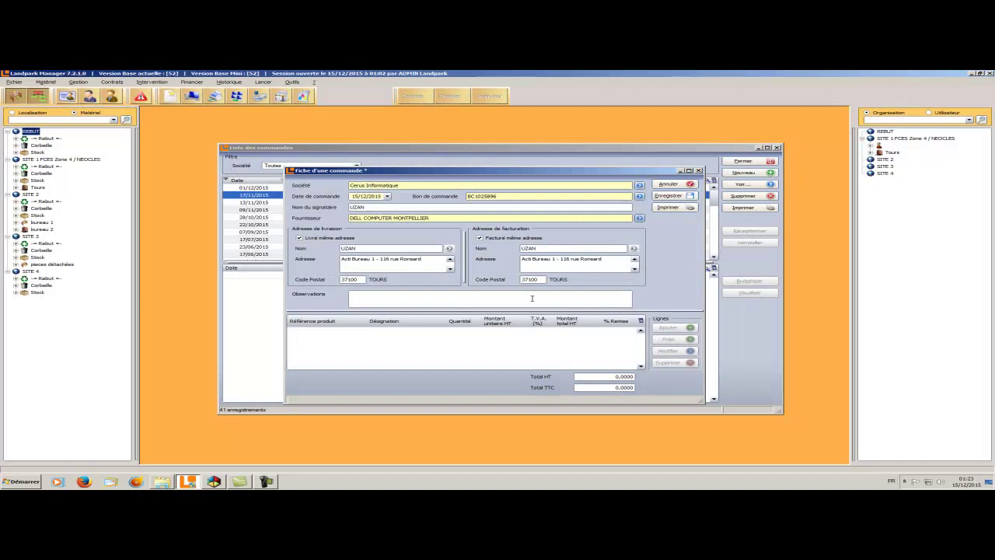
{"action": "left_click", "coordinate": [663, 199]}
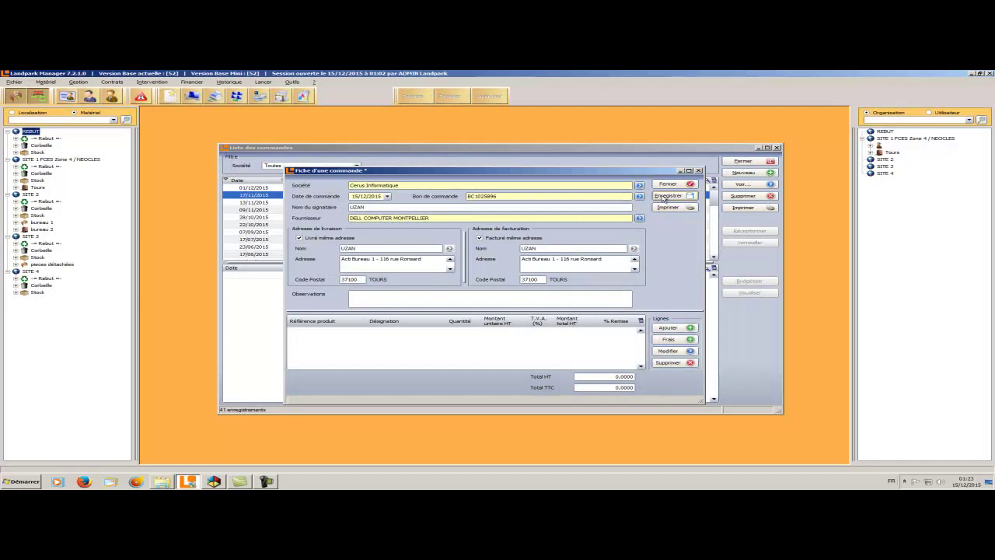
Step: Add an order line for one Configuration complète 001 from the STATION DE TRAVAIL family
{"action": "left_click", "coordinate": [670, 329]}
{"action": "left_click", "coordinate": [464, 243]}
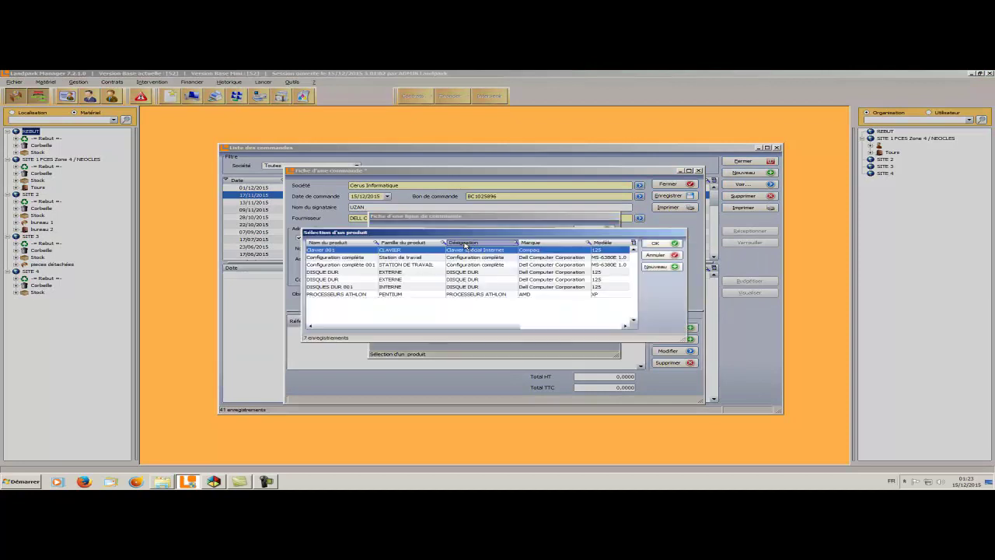
{"action": "left_click", "coordinate": [433, 265]}
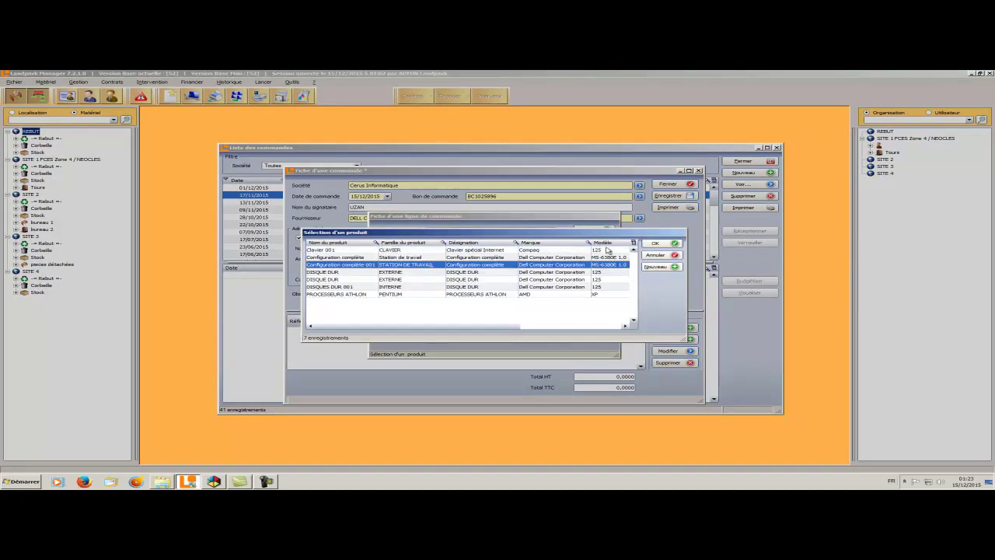
{"action": "left_click", "coordinate": [653, 244]}
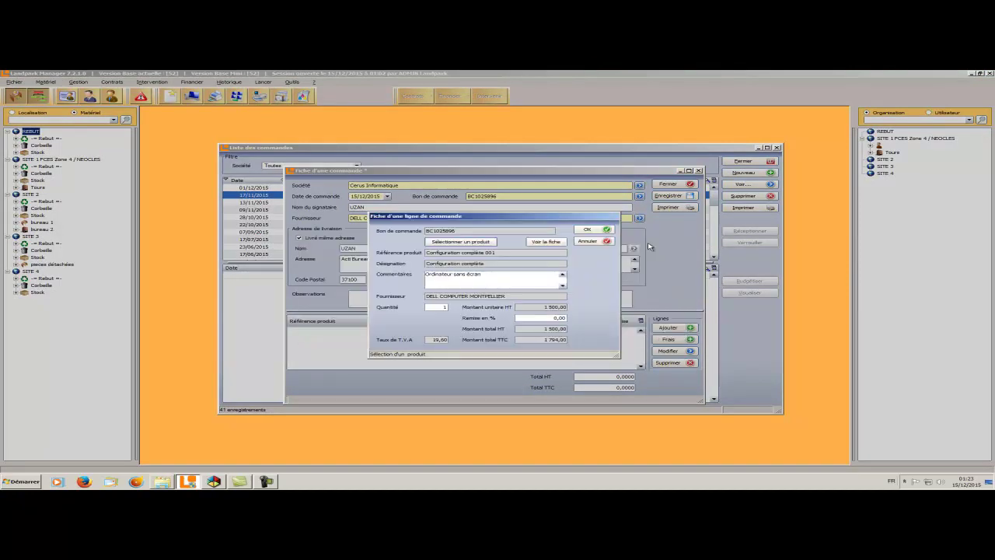
{"action": "left_click", "coordinate": [593, 229]}
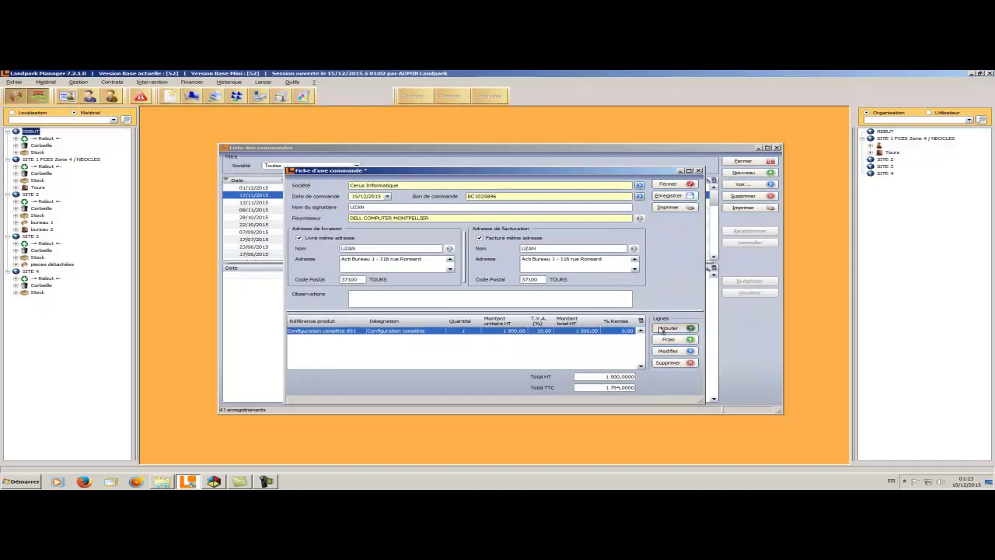
Step: Add a second order line for one DISQUES DUR 001 internal hard disk
{"action": "left_click", "coordinate": [668, 328]}
{"action": "left_click", "coordinate": [464, 242]}
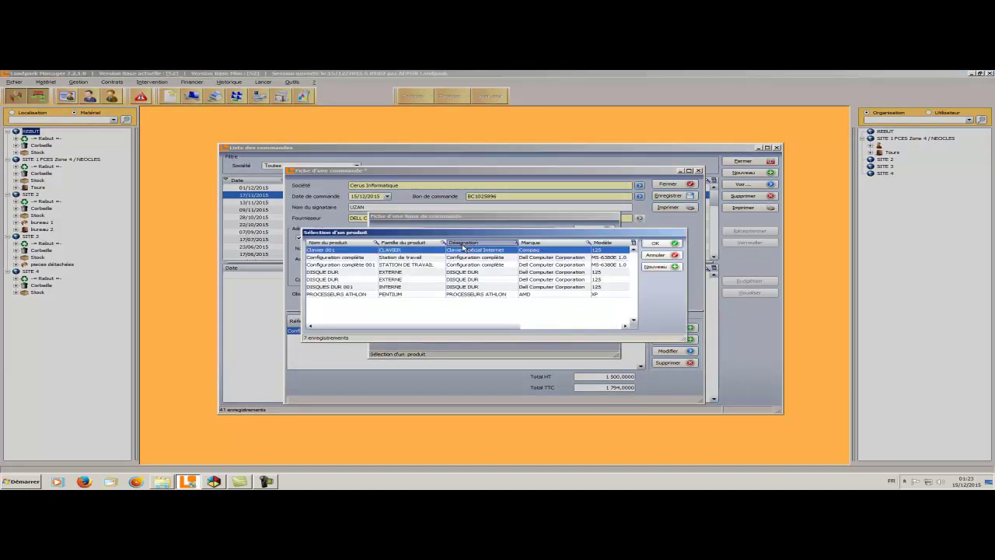
{"action": "left_click", "coordinate": [464, 288]}
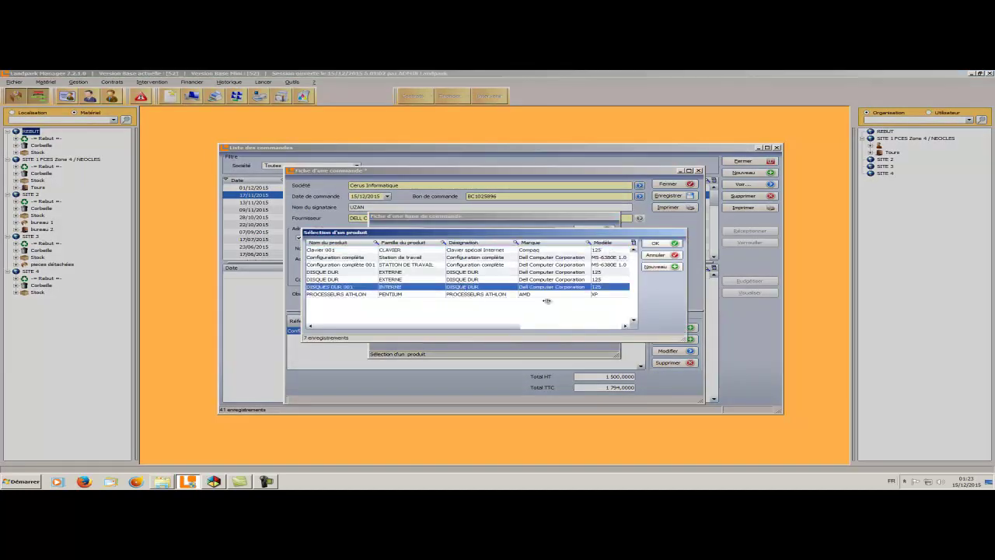
{"action": "left_click", "coordinate": [656, 244]}
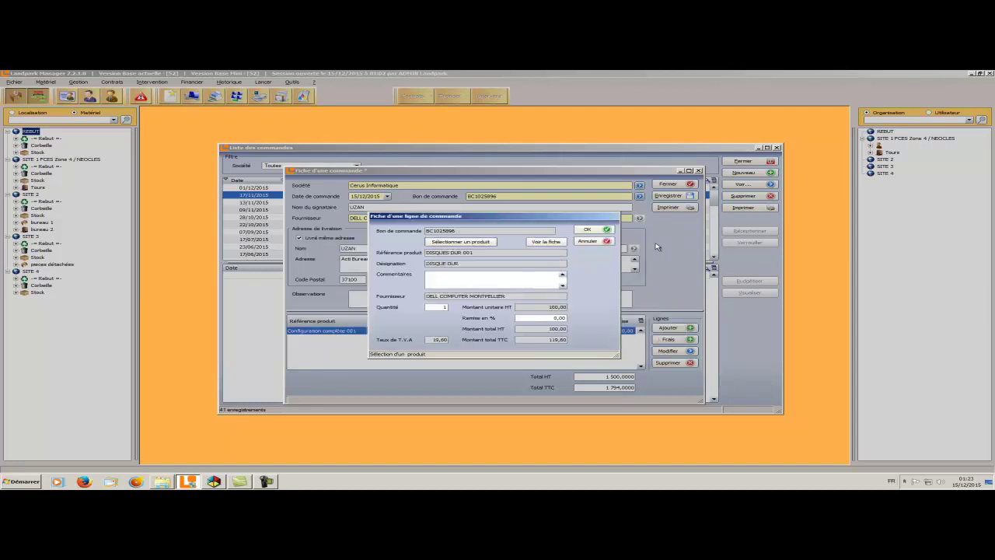
{"action": "left_click", "coordinate": [597, 231]}
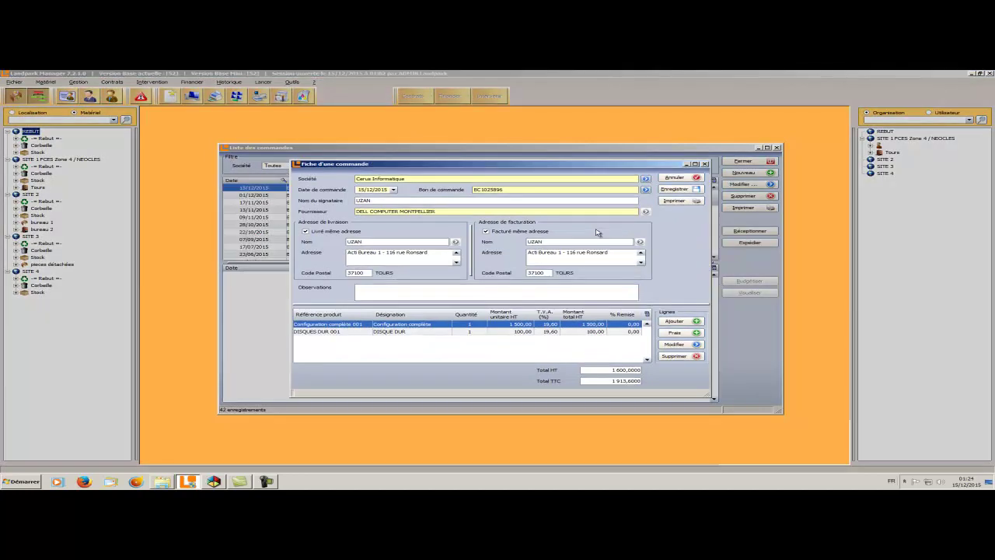
Step: Generate the purchase order printout in Excel with the MODELECERUS template, review it and close it
{"action": "left_click", "coordinate": [685, 201]}
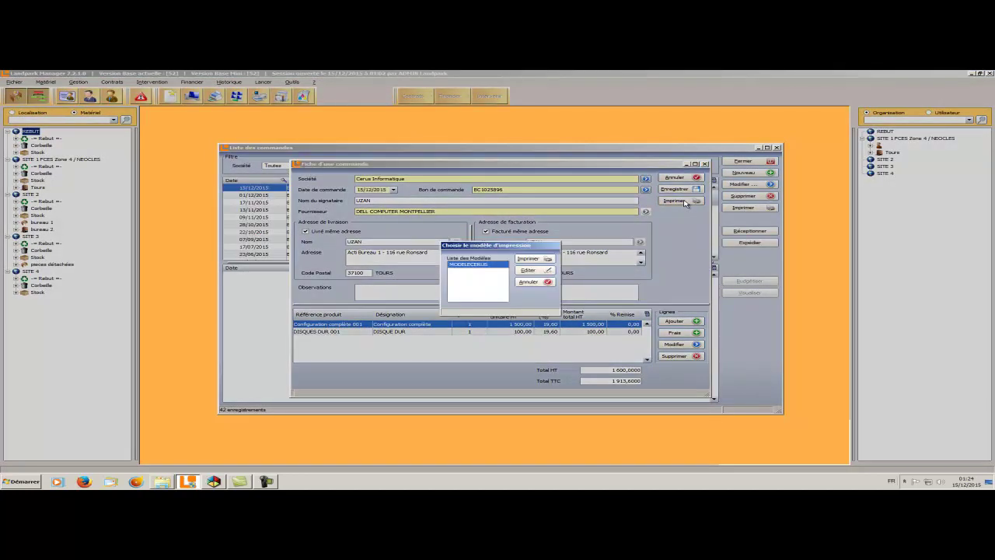
{"action": "left_click", "coordinate": [533, 258]}
{"action": "scroll", "coordinate": [421, 187], "scroll_direction": "down", "scroll_amount": 5}
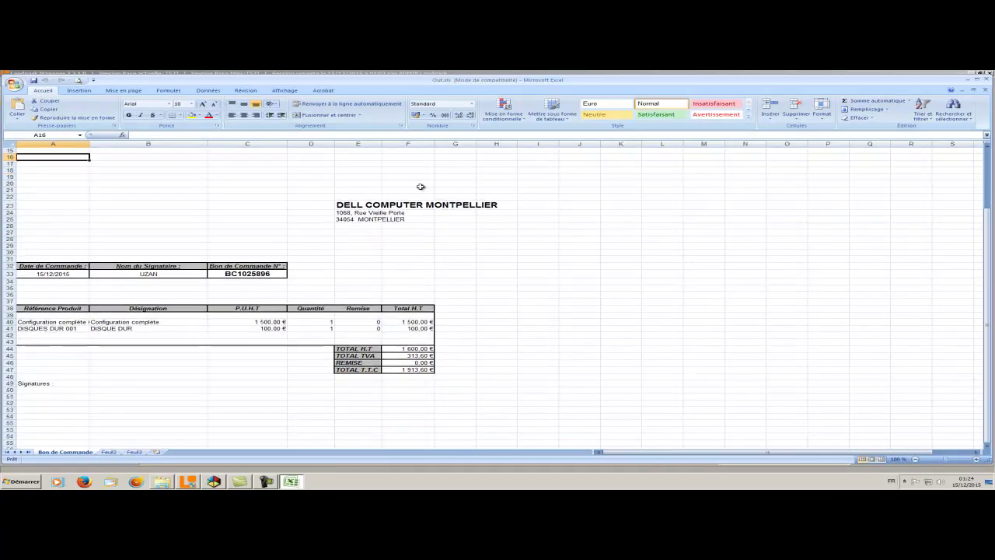
{"action": "key", "text": "alt+F4"}
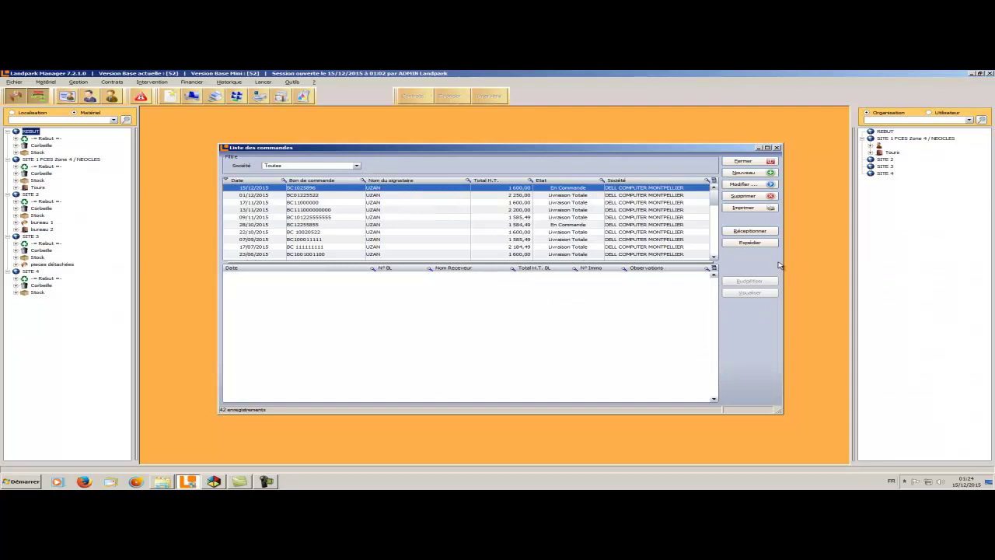
Step: Start the reception of the new order, with LA POSTE as delivery method and its delivery slip number
{"action": "left_click", "coordinate": [750, 231]}
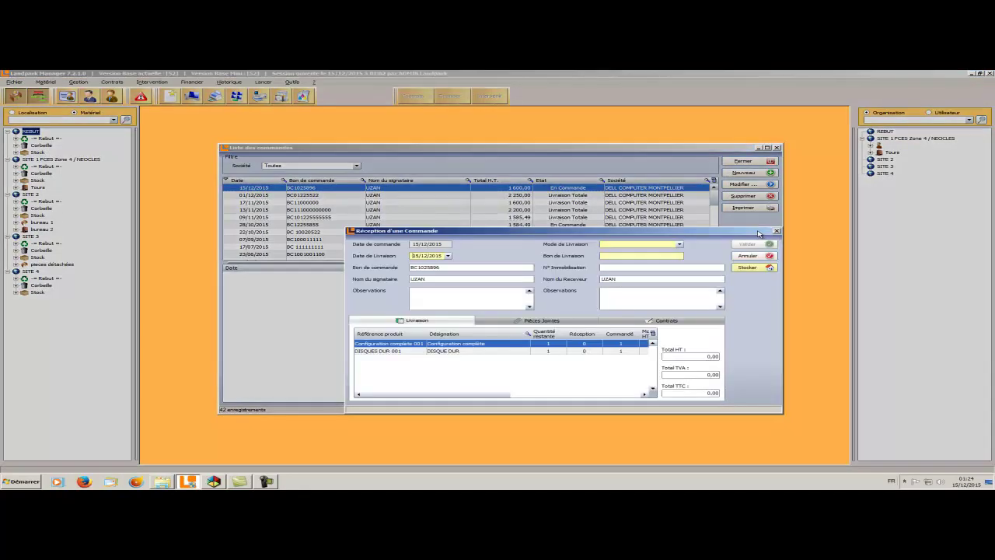
{"action": "left_click", "coordinate": [679, 244]}
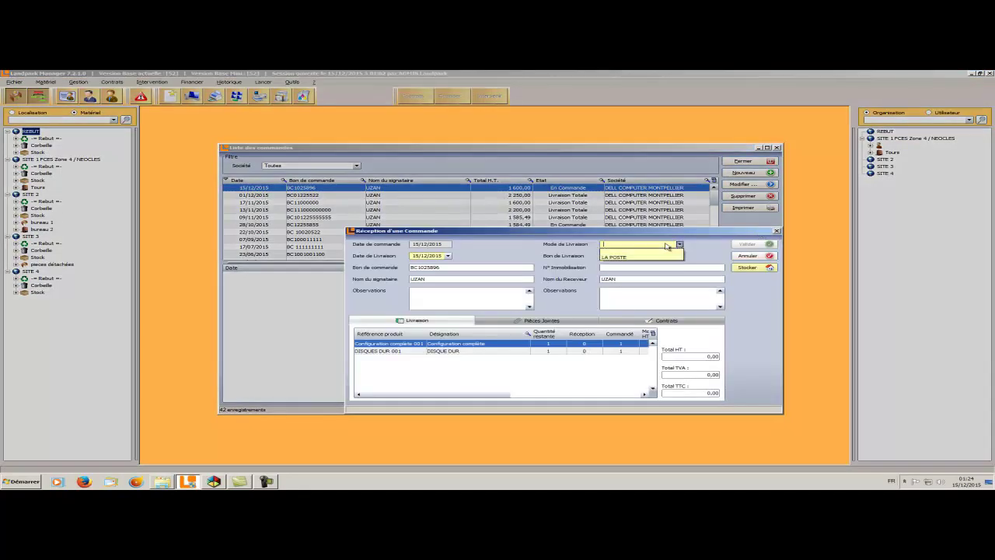
{"action": "left_click", "coordinate": [638, 258]}
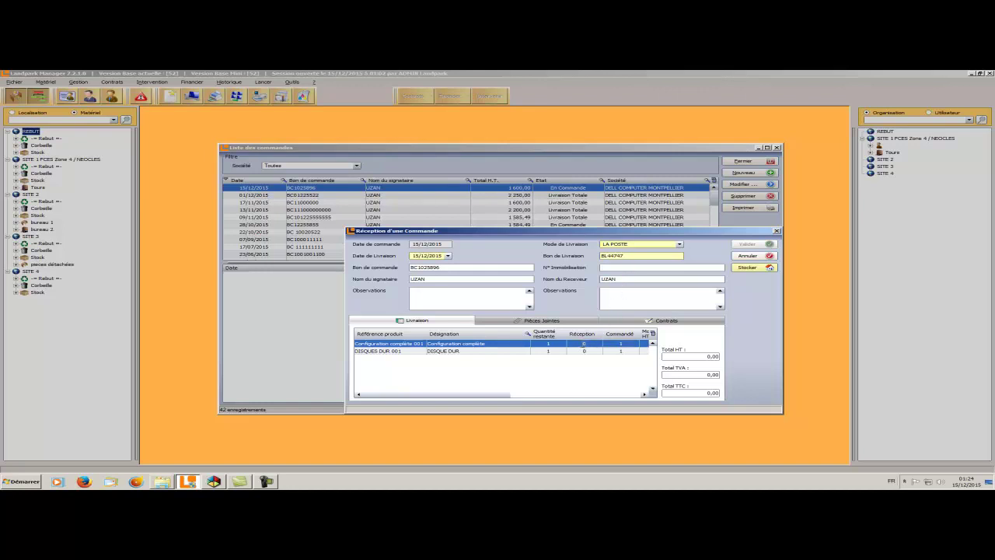
Step: Set the received quantity to 1 for both Configuration complète 001 and DISQUES DUR 001
{"action": "left_click", "coordinate": [585, 344]}
{"action": "type", "text": "1"}
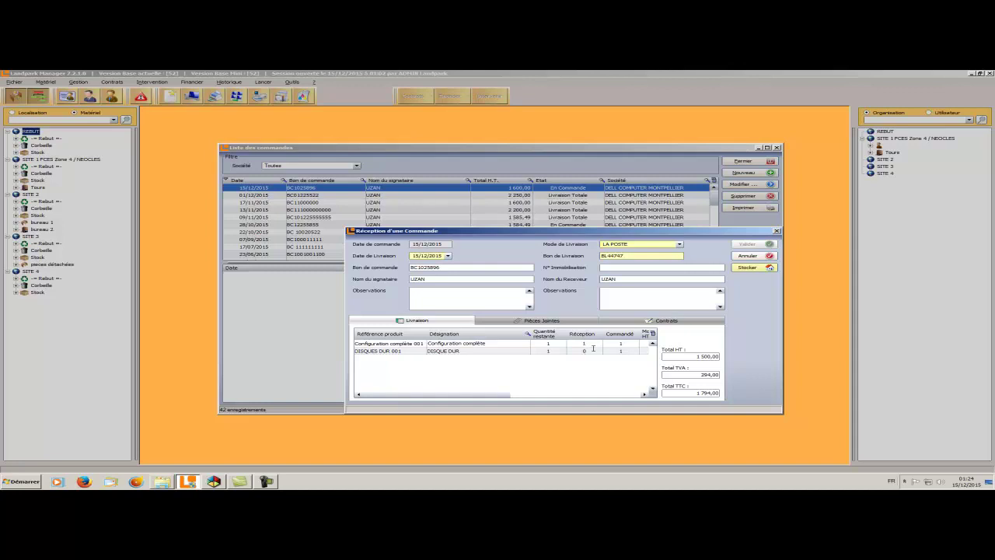
{"action": "left_click", "coordinate": [585, 350]}
{"action": "left_click", "coordinate": [584, 350]}
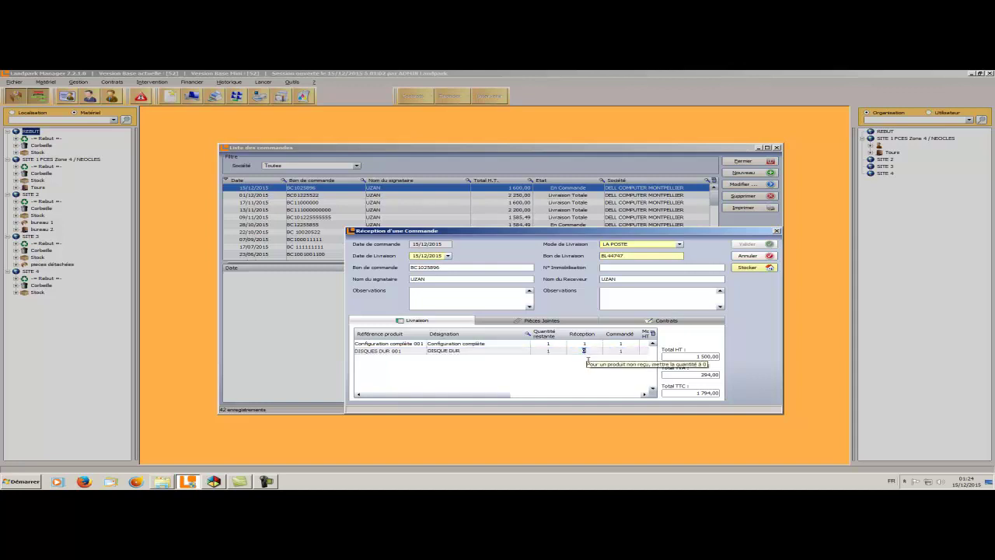
{"action": "type", "text": "1"}
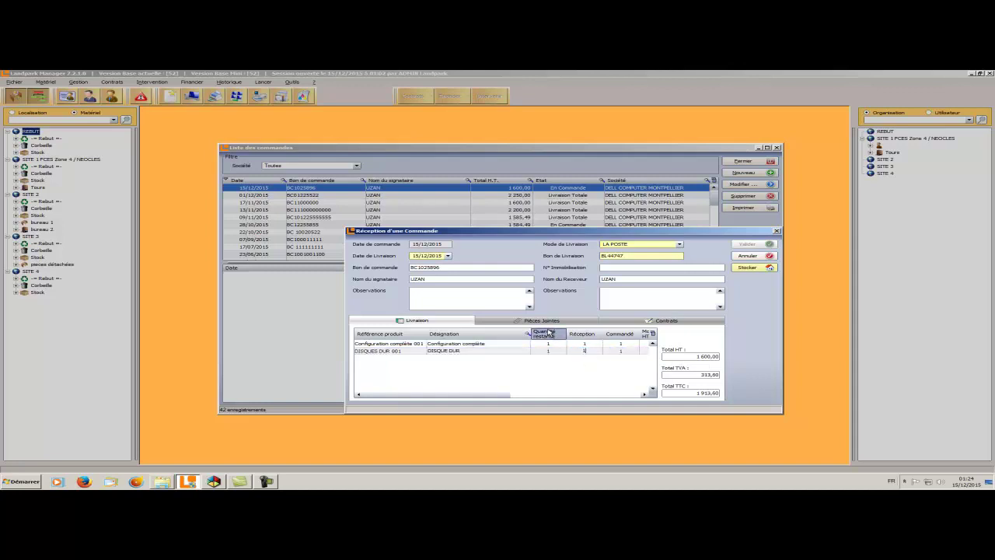
Step: Check the reception's attachments and add the maintenance contract CONT-MAINT-01 / MATERIELS to its contracts
{"action": "left_click", "coordinate": [548, 321]}
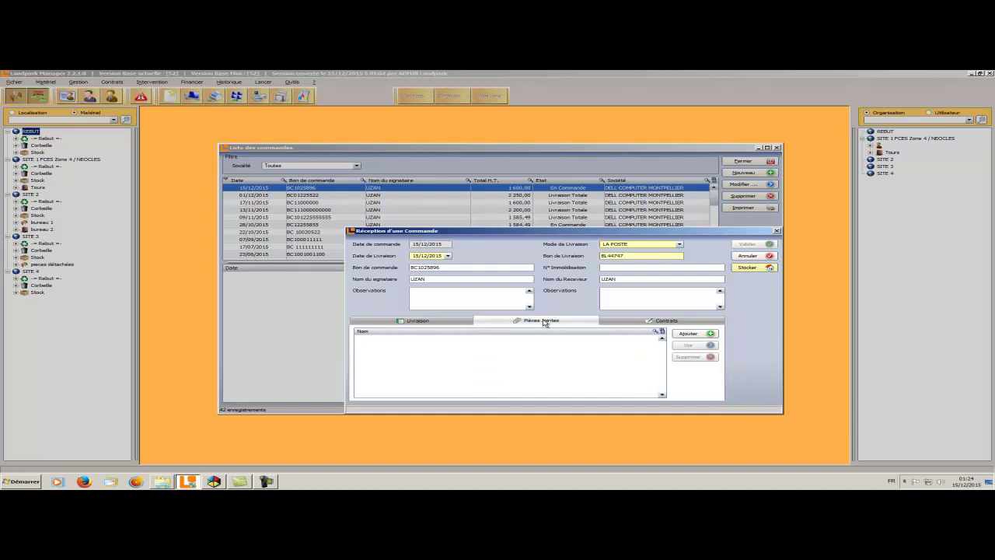
{"action": "left_click", "coordinate": [622, 322]}
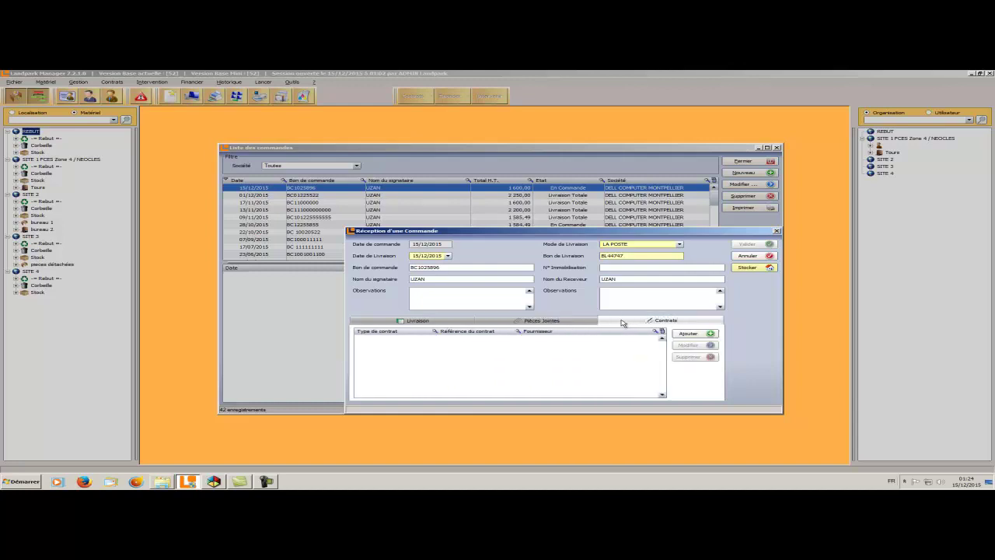
{"action": "left_click", "coordinate": [686, 334]}
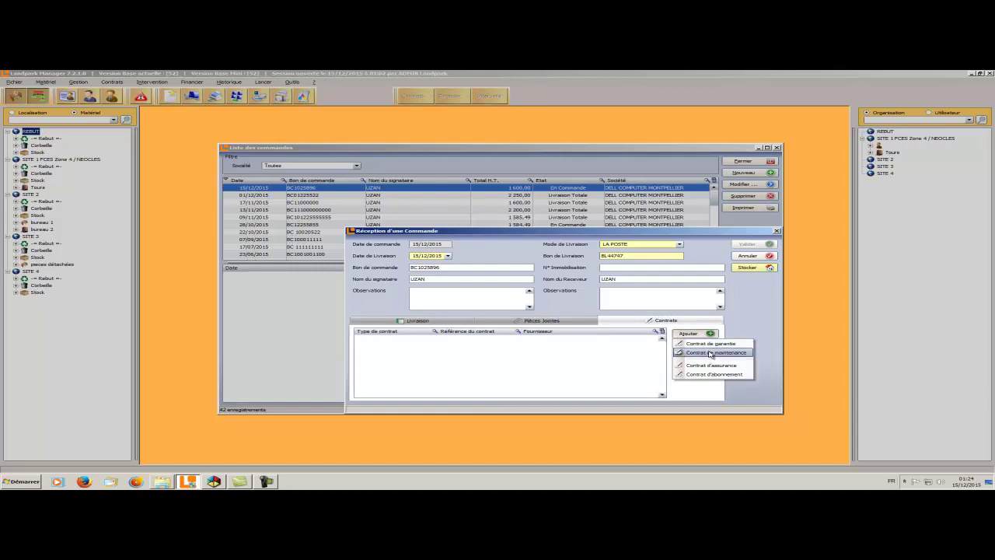
{"action": "left_click", "coordinate": [711, 354]}
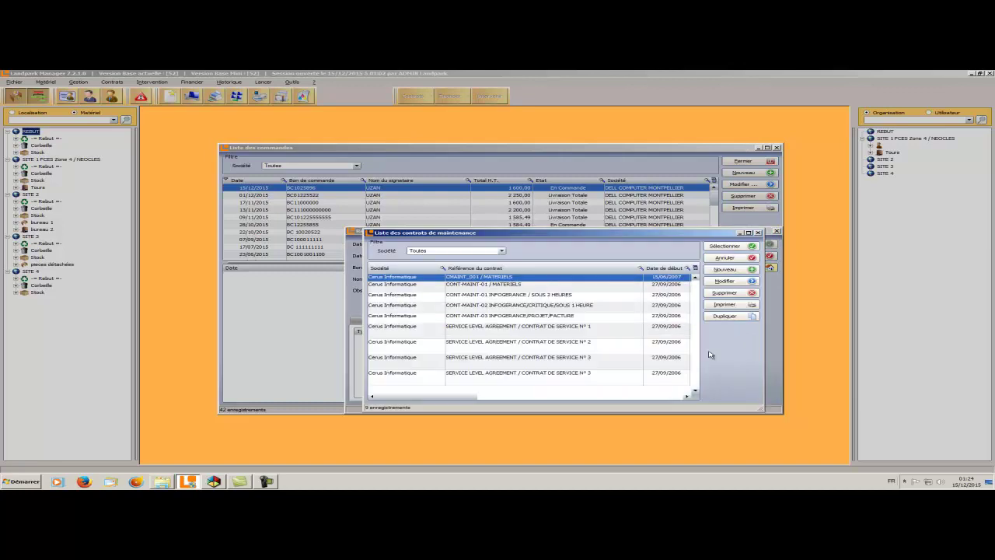
{"action": "left_click", "coordinate": [514, 286]}
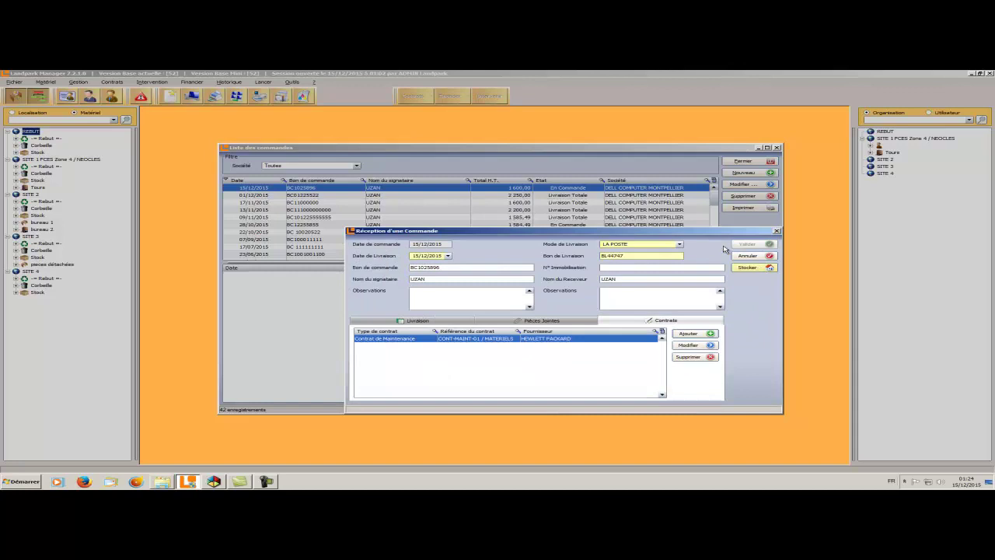
Step: Store the received products in the Stock location of SITE 2
{"action": "left_click", "coordinate": [743, 271]}
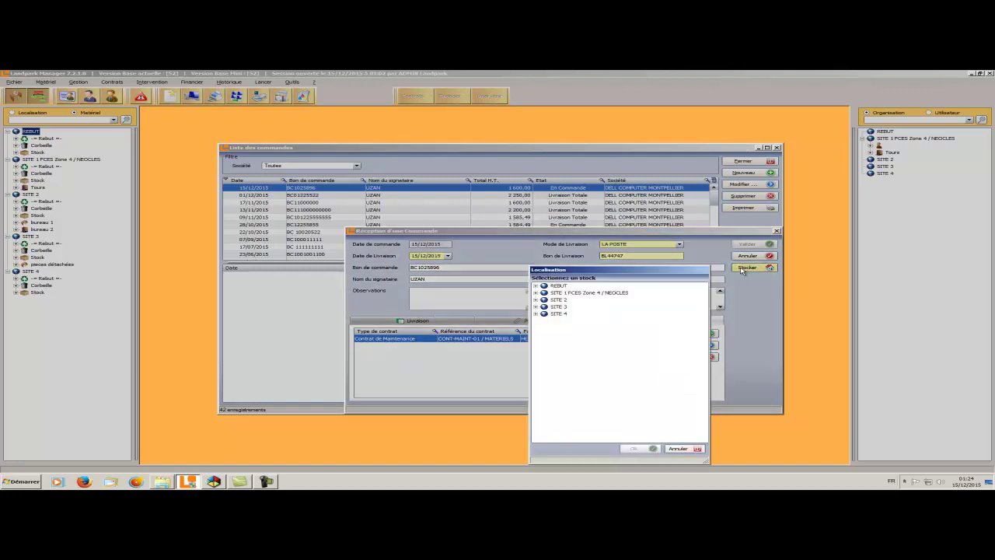
{"action": "left_click", "coordinate": [536, 299]}
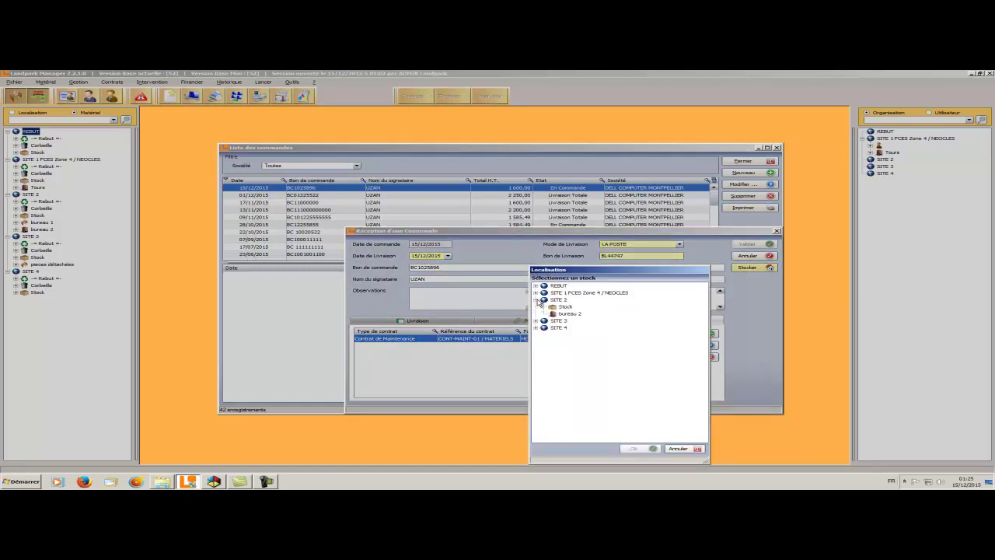
{"action": "left_click", "coordinate": [568, 307]}
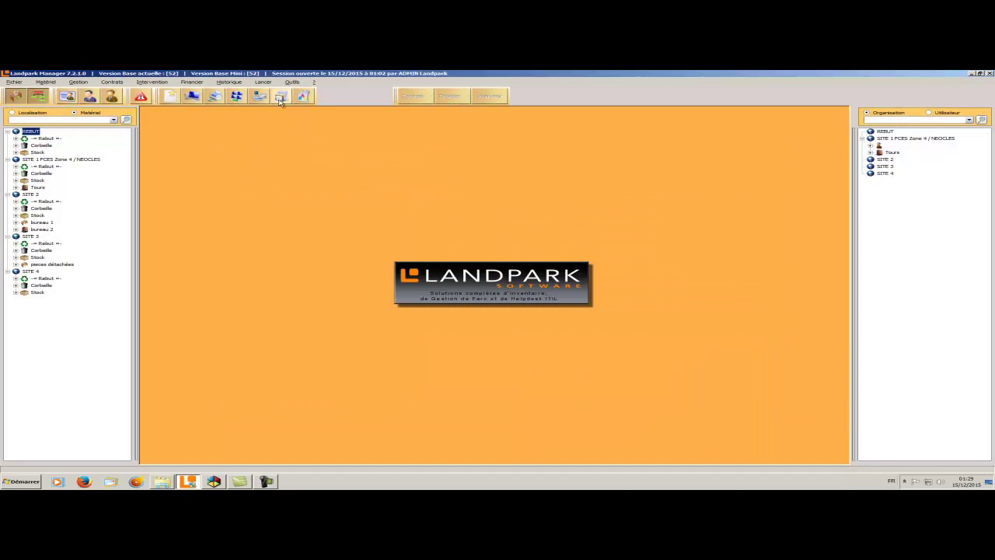
Step: Examine the import differentials for ERIC2, viewing the added software and partitions and the deleted printers and partitions
{"action": "left_click", "coordinate": [228, 82]}
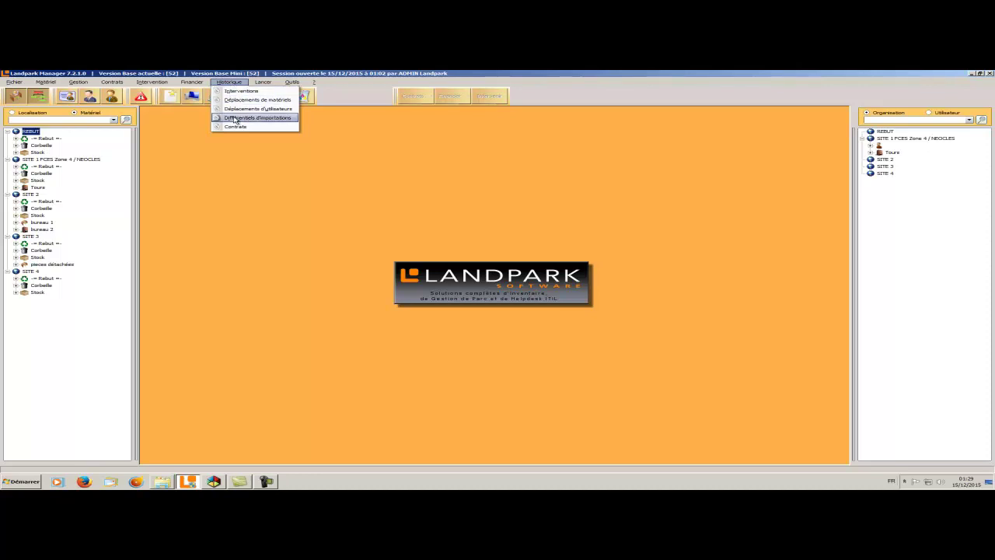
{"action": "left_click", "coordinate": [234, 119]}
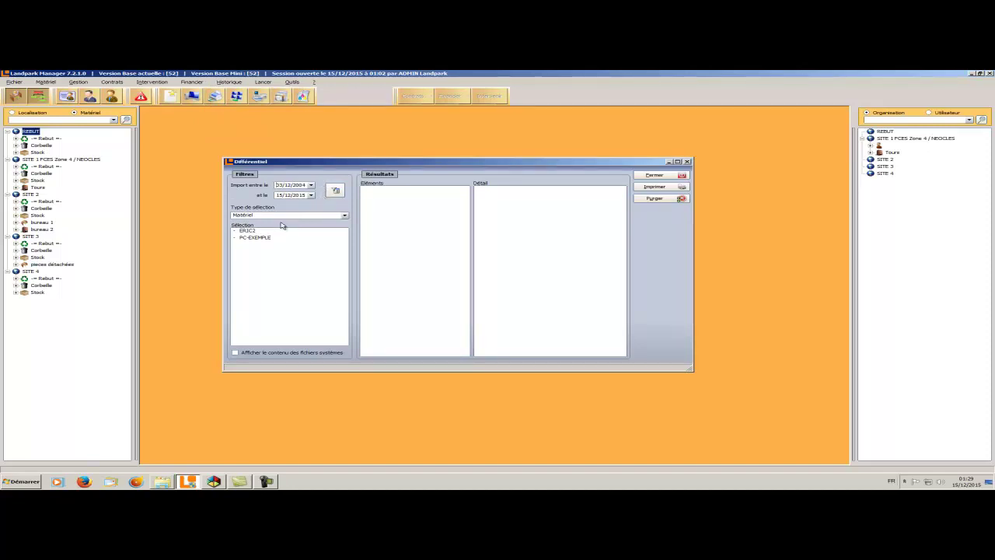
{"action": "left_click", "coordinate": [247, 230]}
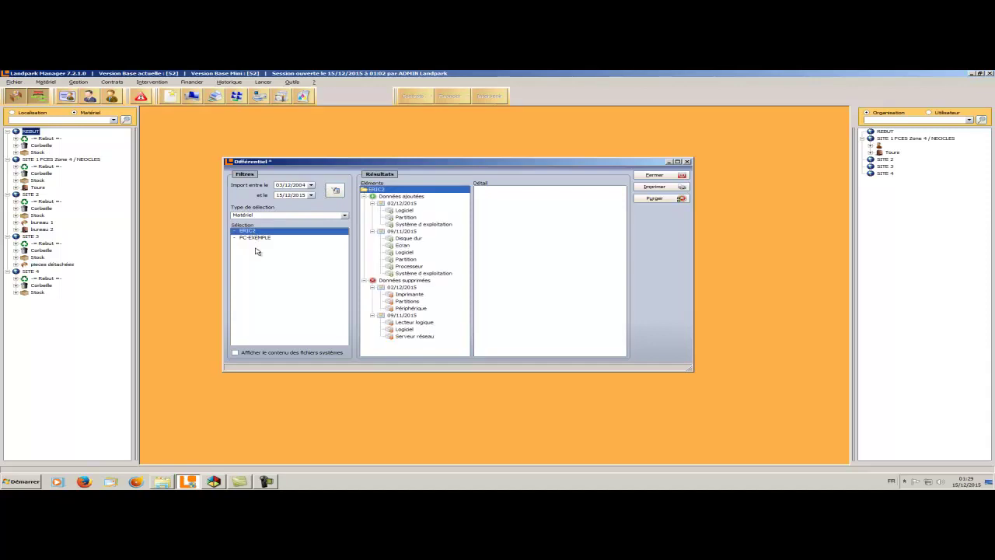
{"action": "left_click", "coordinate": [414, 197]}
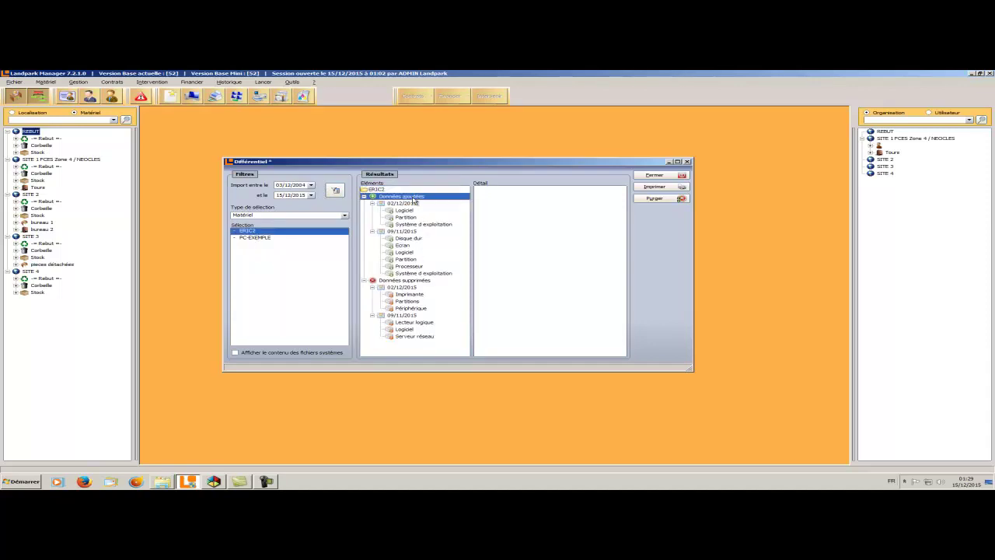
{"action": "left_click", "coordinate": [411, 211]}
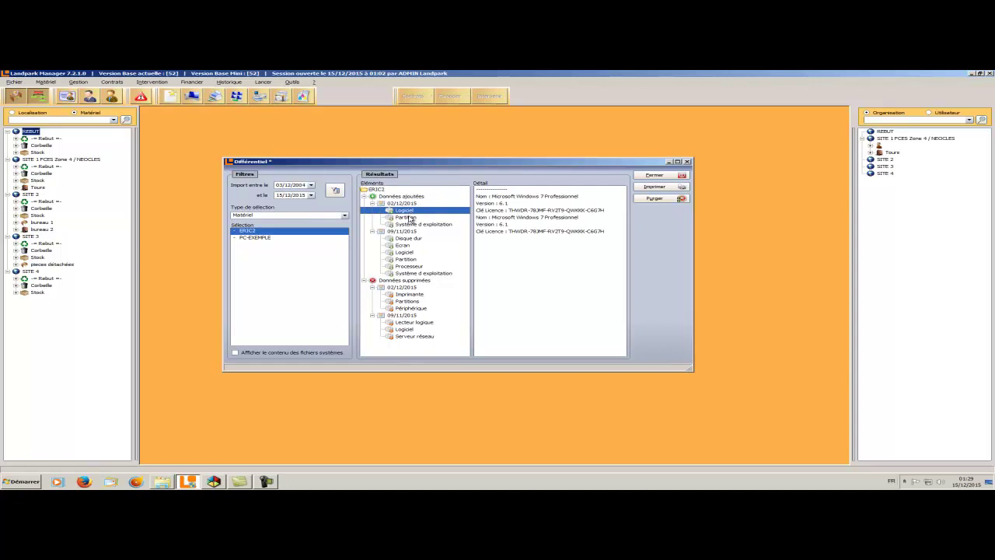
{"action": "left_click", "coordinate": [410, 218]}
{"action": "left_click", "coordinate": [412, 279]}
{"action": "left_click", "coordinate": [412, 287]}
{"action": "left_click", "coordinate": [411, 295]}
{"action": "left_click", "coordinate": [412, 302]}
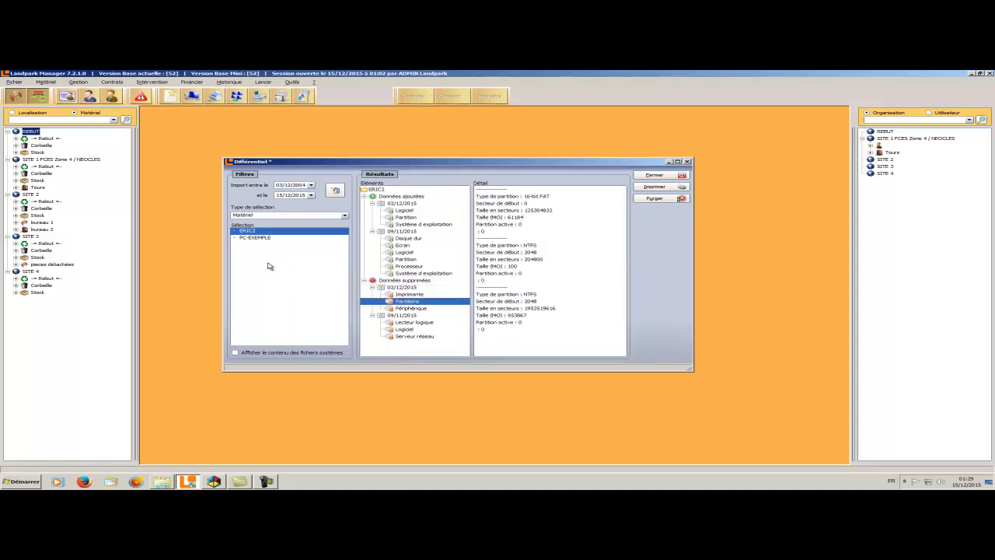
Step: Switch the differentials to selection by Localisation and examine the partition, processor and operating system data added for Plateau Commercial
{"action": "left_click", "coordinate": [251, 215]}
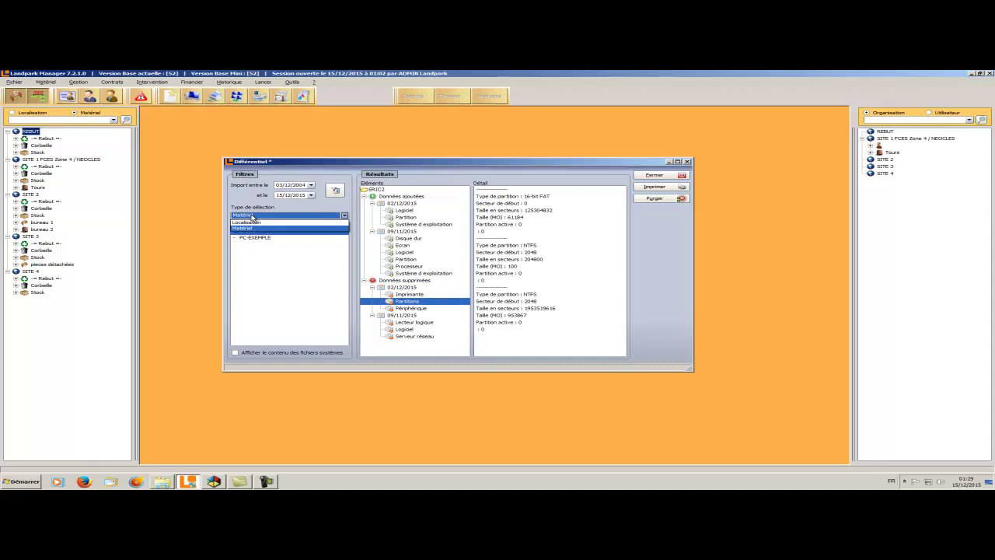
{"action": "left_click", "coordinate": [251, 224]}
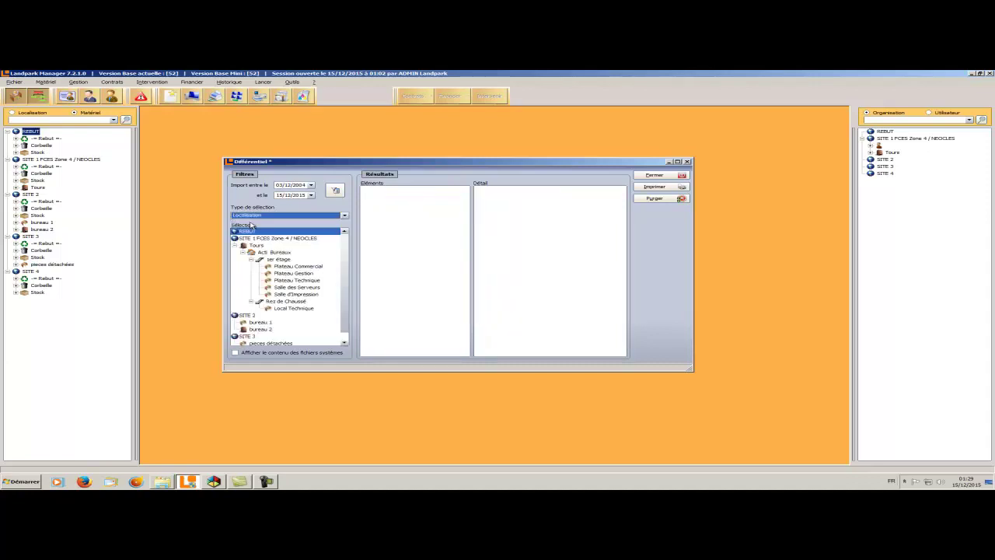
{"action": "left_click", "coordinate": [299, 266]}
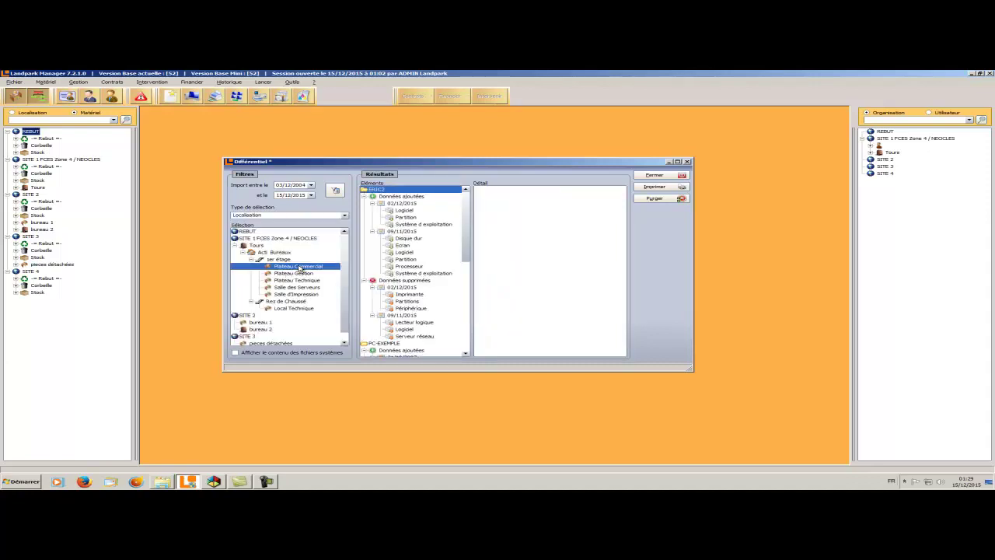
{"action": "left_click", "coordinate": [408, 260]}
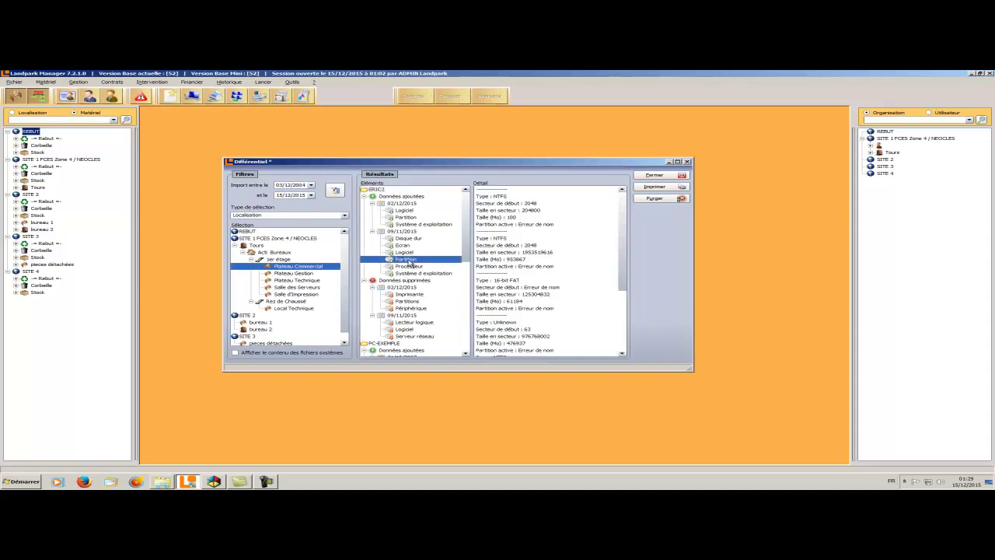
{"action": "left_click", "coordinate": [410, 266]}
{"action": "left_click", "coordinate": [420, 273]}
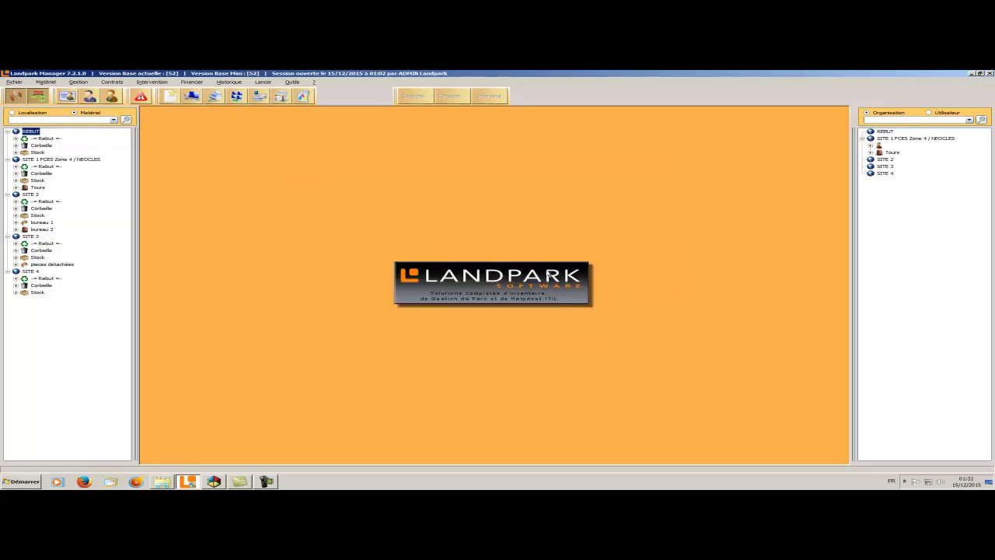
Step: Review the intervention history and the choices of its company and equipment type filters
{"action": "left_click", "coordinate": [229, 82]}
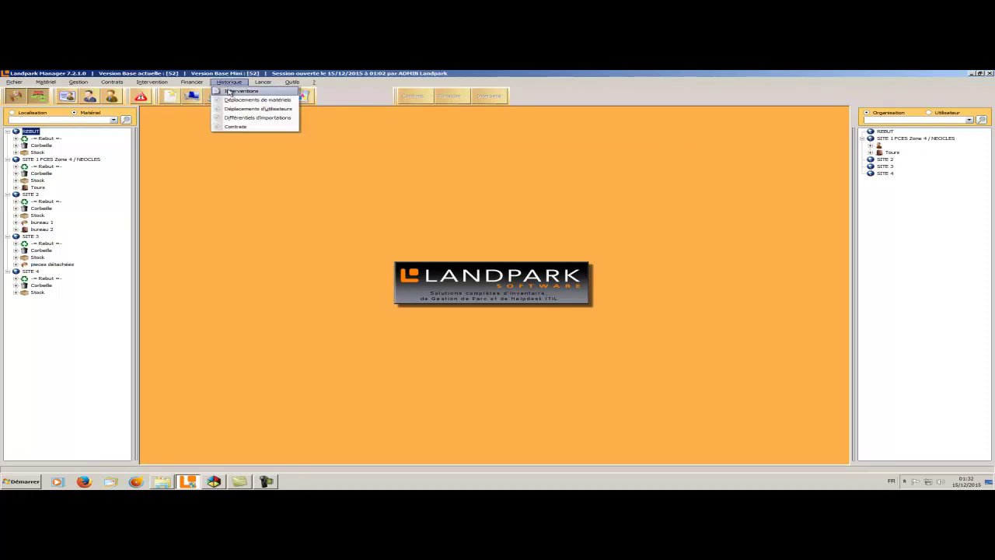
{"action": "left_click", "coordinate": [230, 92]}
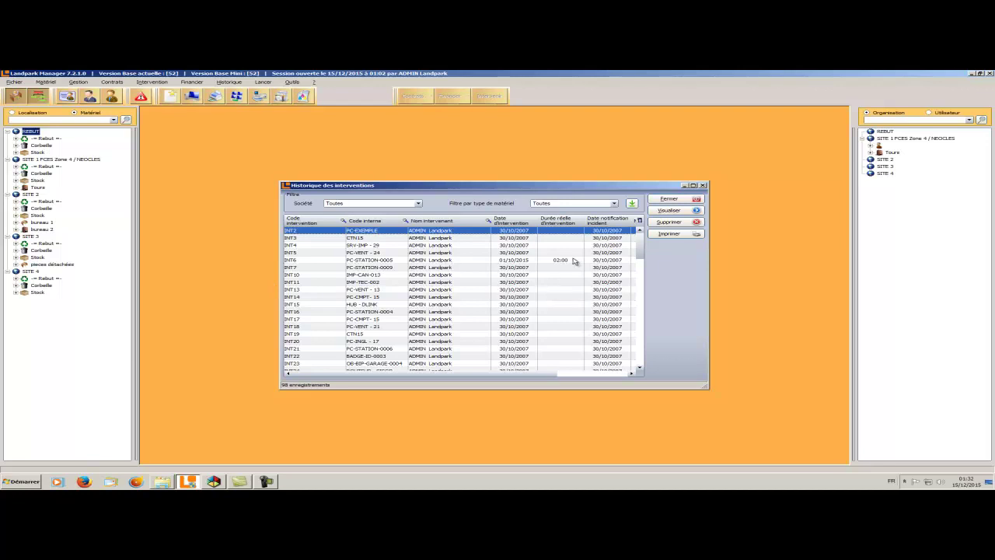
{"action": "left_click", "coordinate": [614, 203]}
{"action": "left_click", "coordinate": [615, 204]}
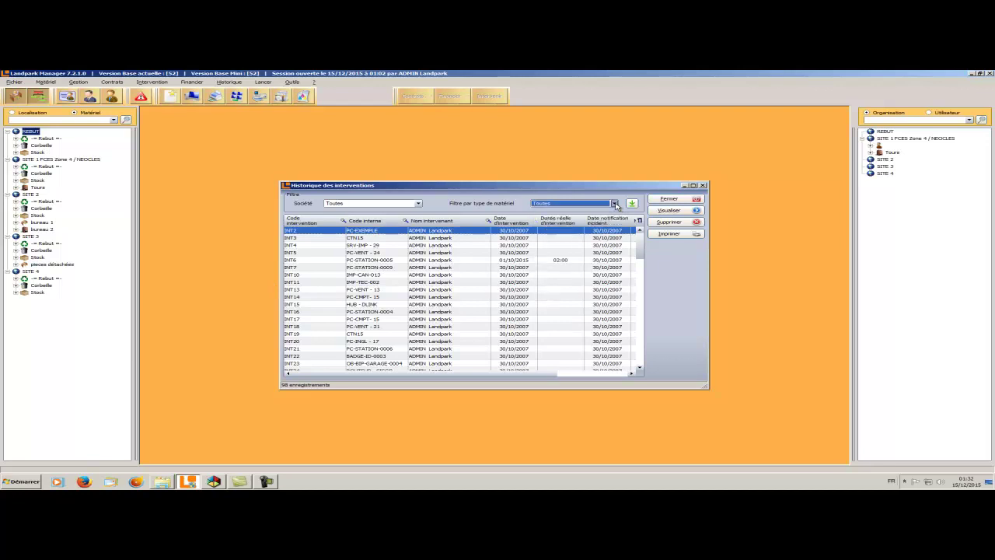
{"action": "left_click", "coordinate": [418, 203]}
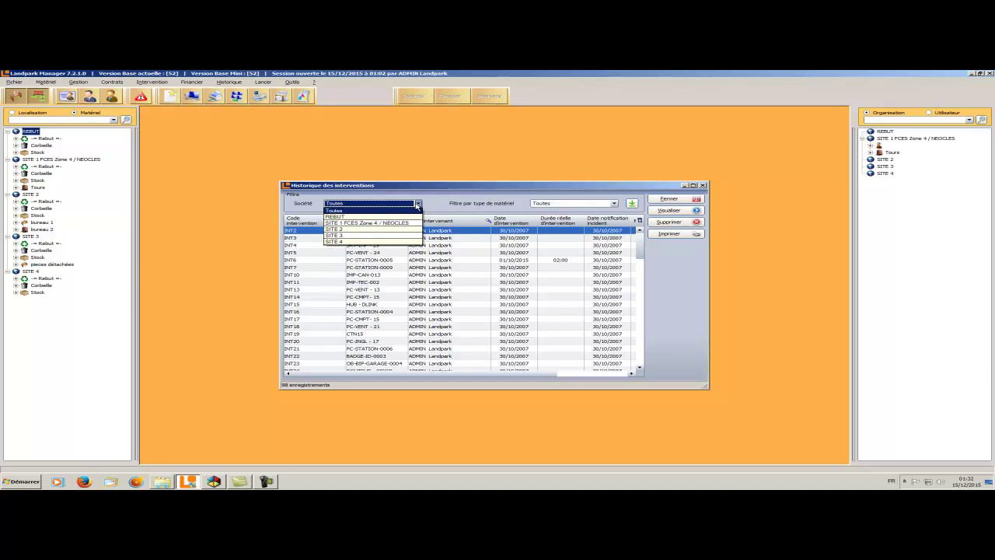
{"action": "left_click", "coordinate": [417, 204]}
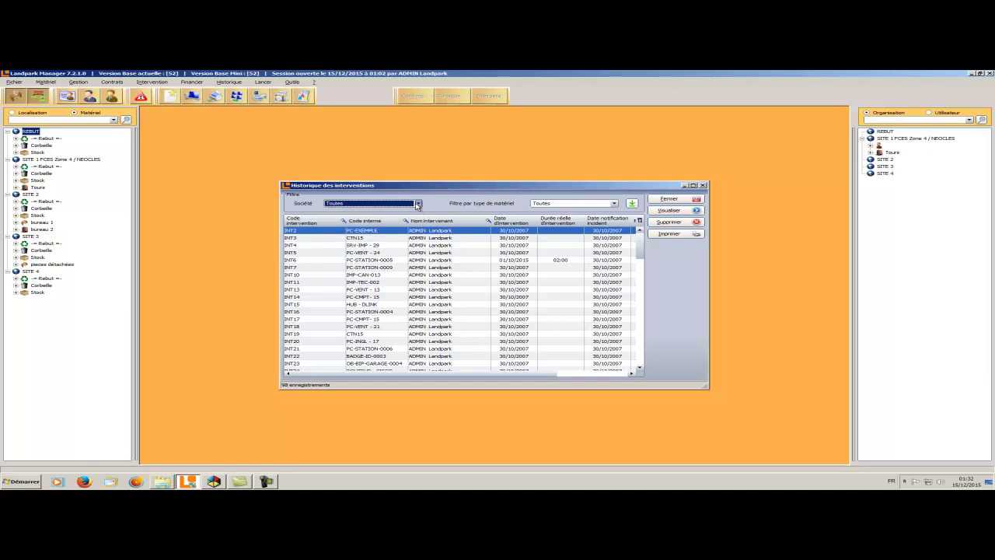
{"action": "double_click", "coordinate": [440, 239]}
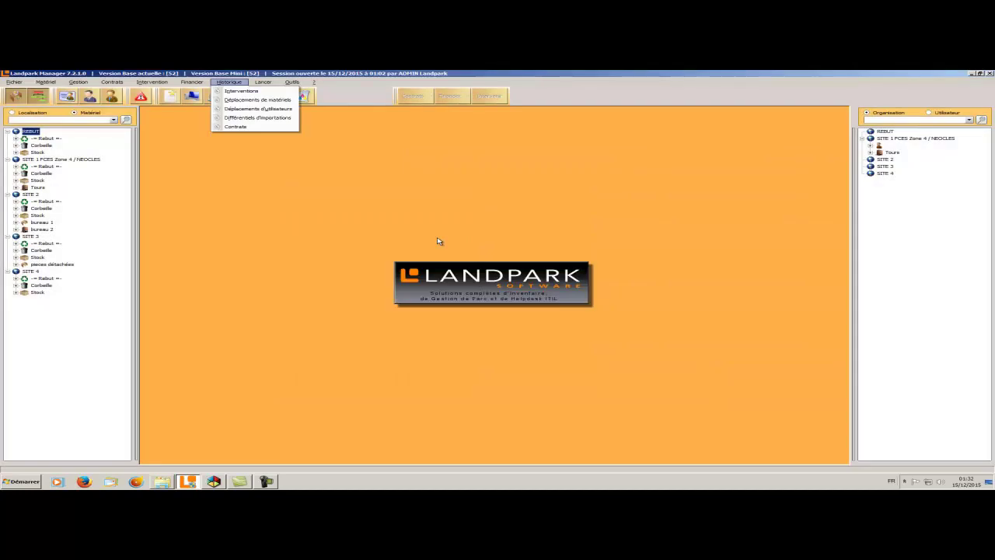
Step: Review the history of equipment moves with its equipment filter, and the history of user moves
{"action": "left_click", "coordinate": [284, 102]}
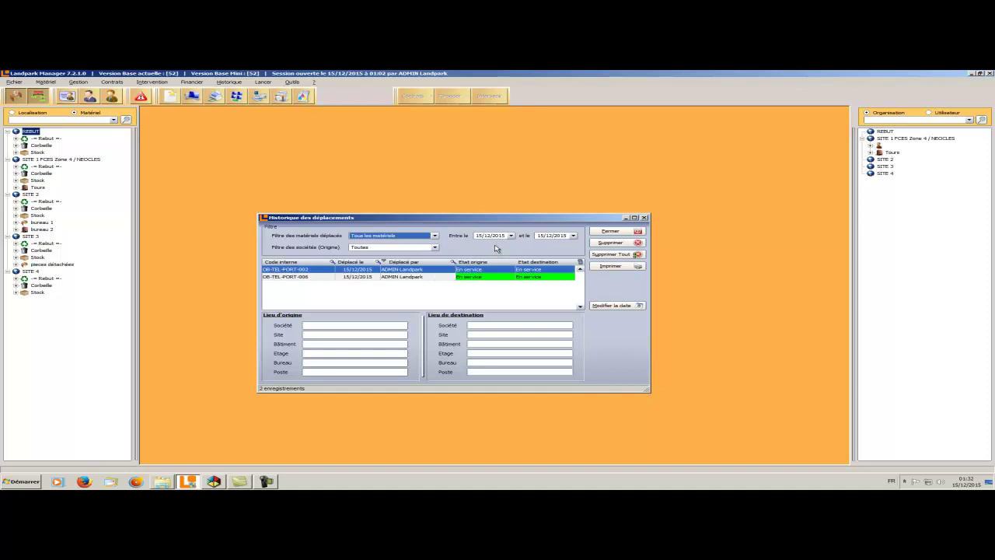
{"action": "left_click", "coordinate": [435, 235]}
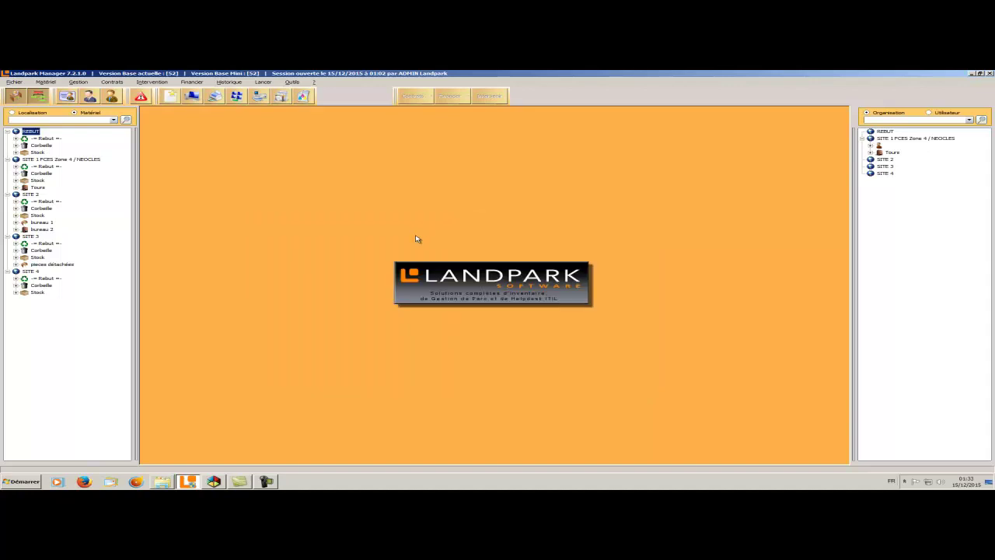
{"action": "left_click", "coordinate": [225, 82]}
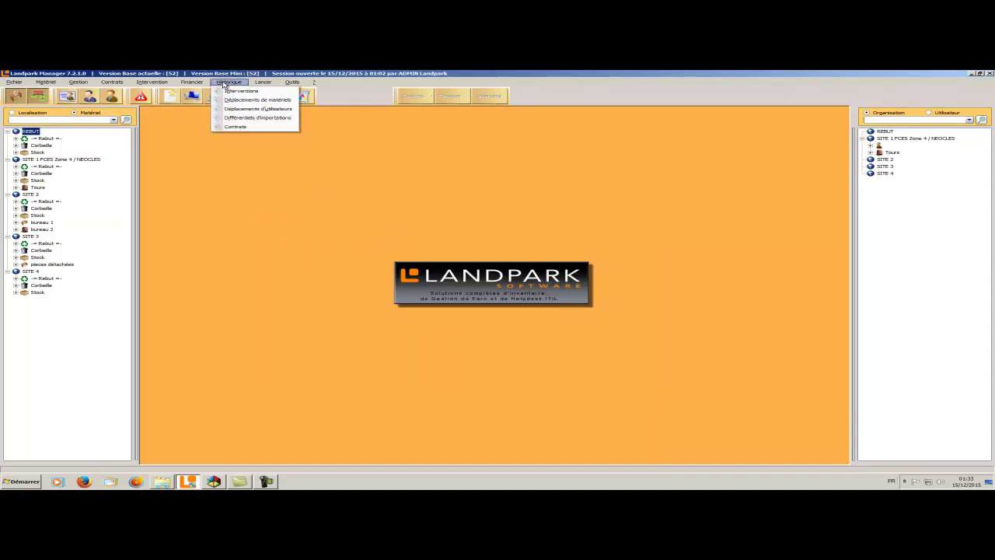
{"action": "left_click", "coordinate": [241, 109]}
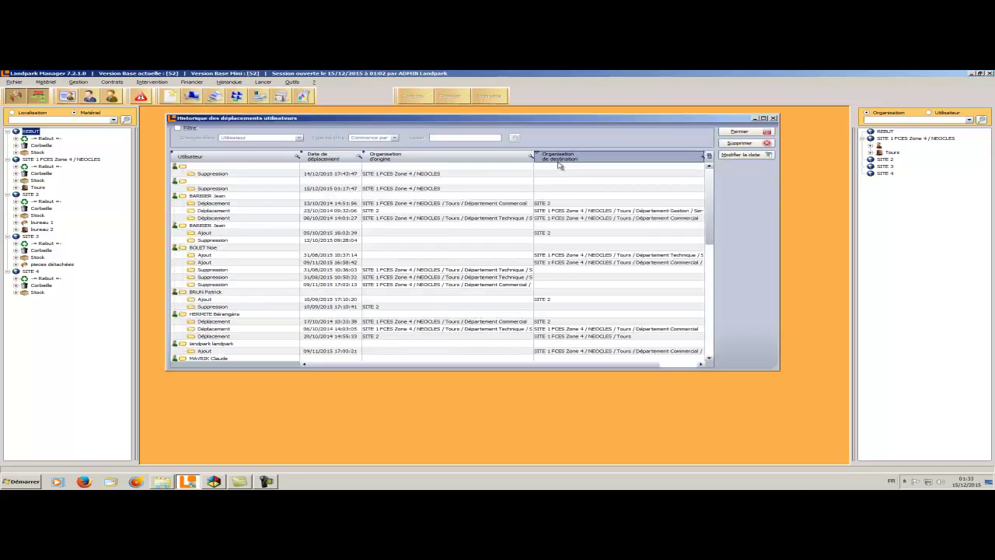
{"action": "left_click", "coordinate": [505, 270]}
{"action": "left_click", "coordinate": [589, 263]}
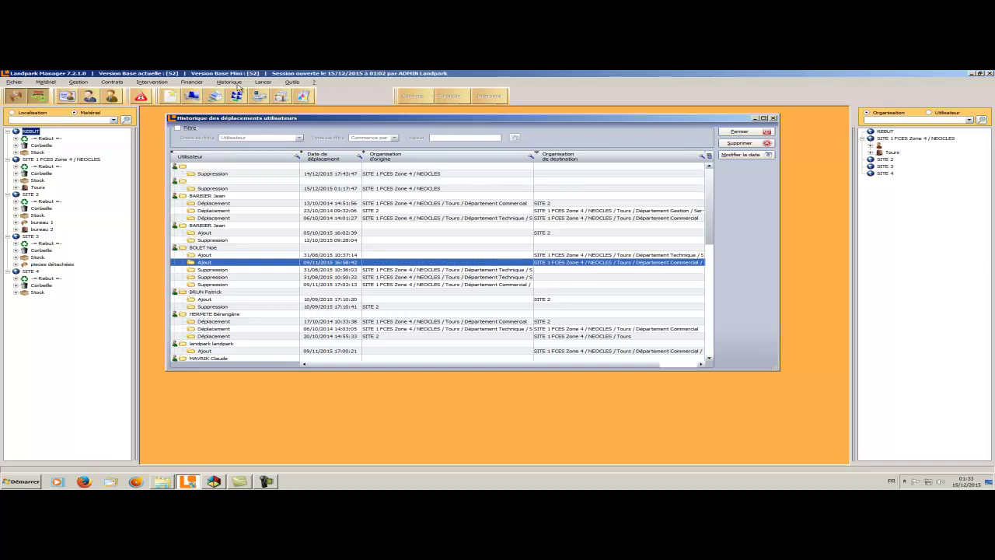
{"action": "key", "text": "Escape"}
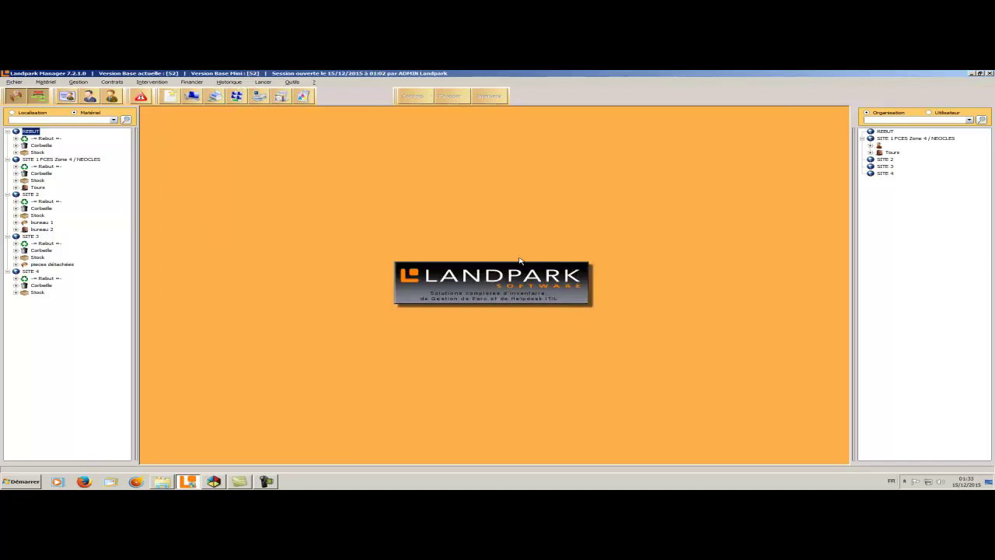
Step: Review the contract history, including the maintenance contract CONT-MAINT-01 / MATERIELS
{"action": "left_click", "coordinate": [227, 82]}
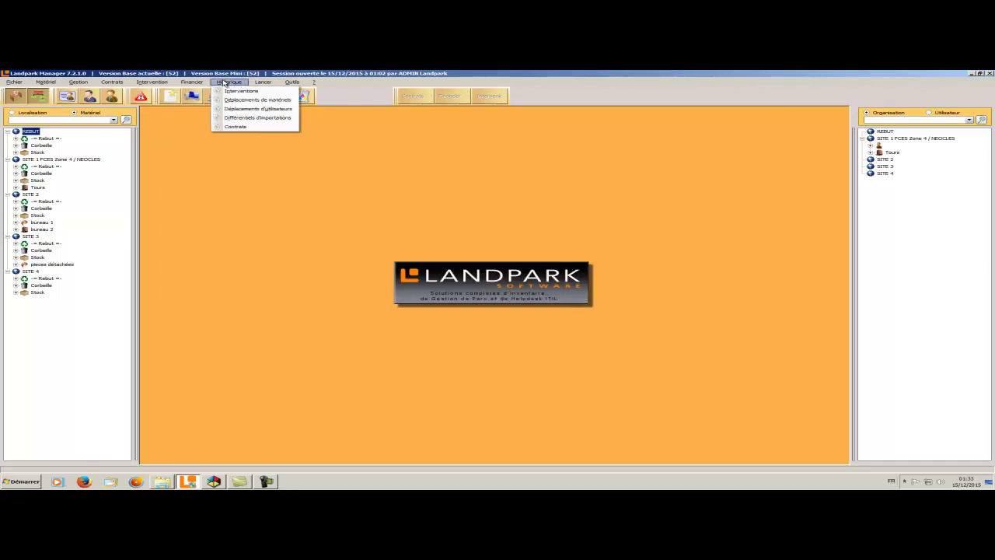
{"action": "left_click", "coordinate": [237, 126]}
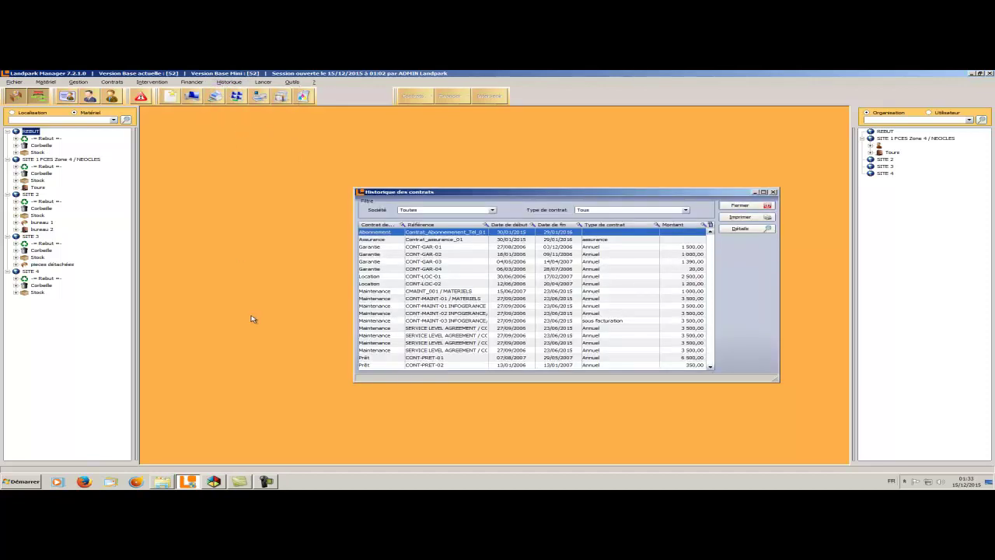
{"action": "double_click", "coordinate": [450, 299]}
{"action": "left_click", "coordinate": [447, 315]}
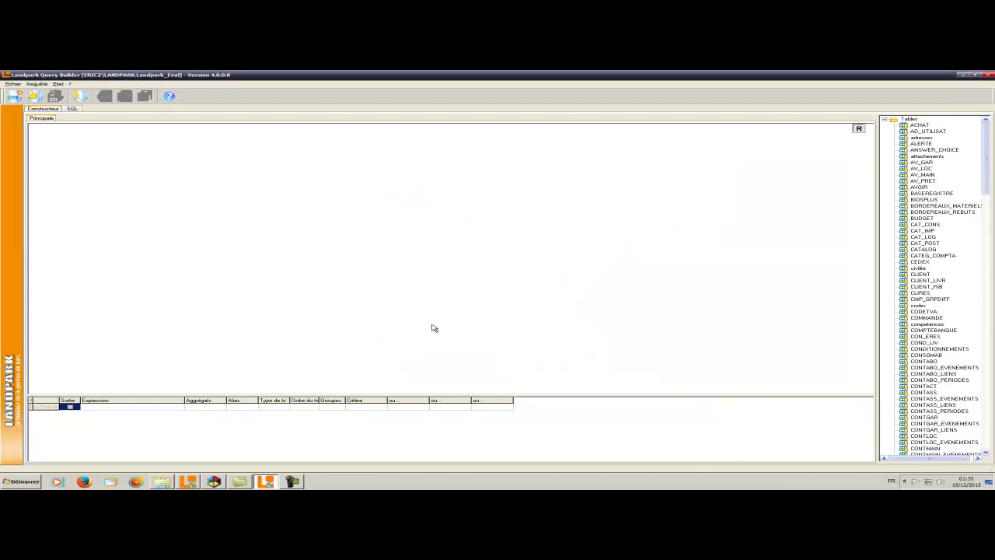
Step: In Landpark Query Builder, open the predefined software query "Tout type de logiciels autorisés par société et par poste"
{"action": "left_click", "coordinate": [13, 84]}
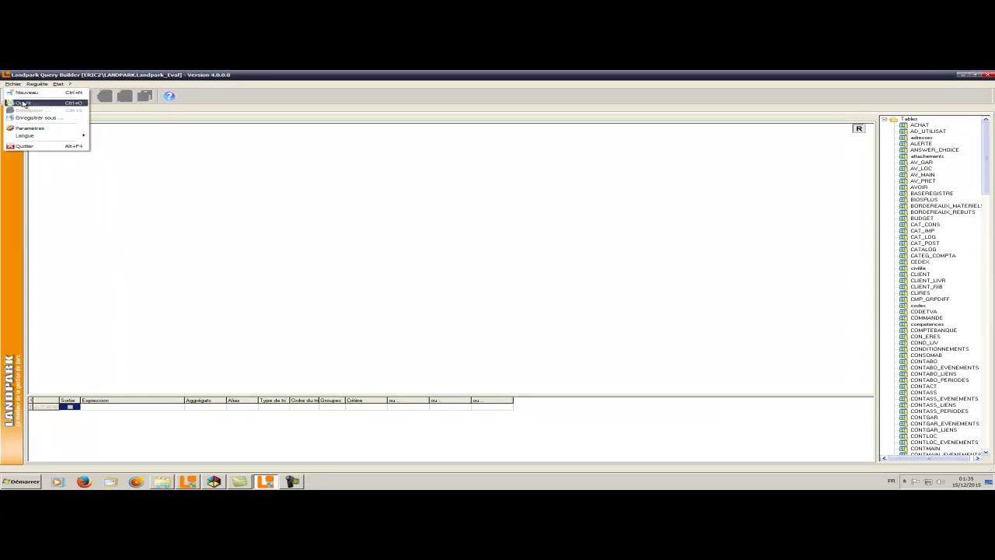
{"action": "left_click", "coordinate": [24, 104]}
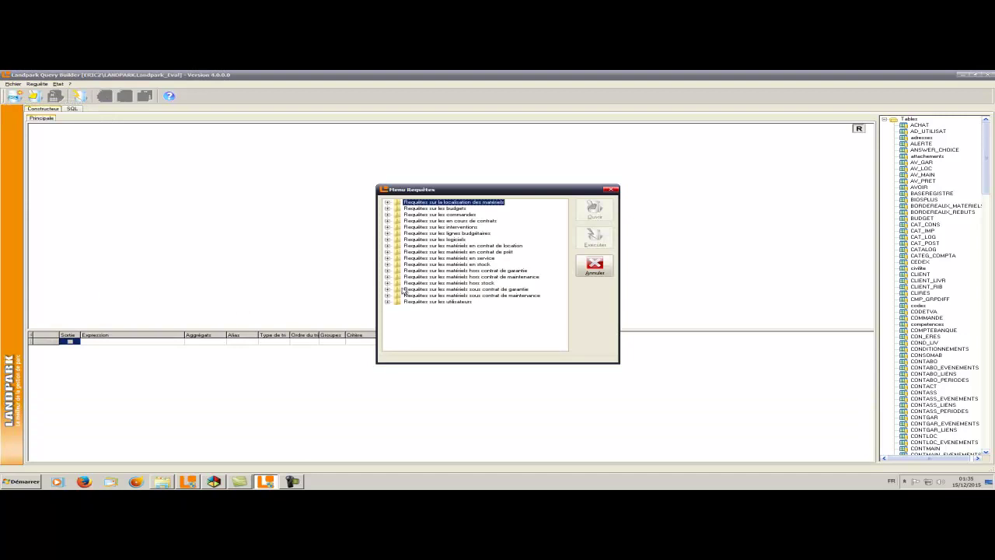
{"action": "left_click", "coordinate": [387, 239]}
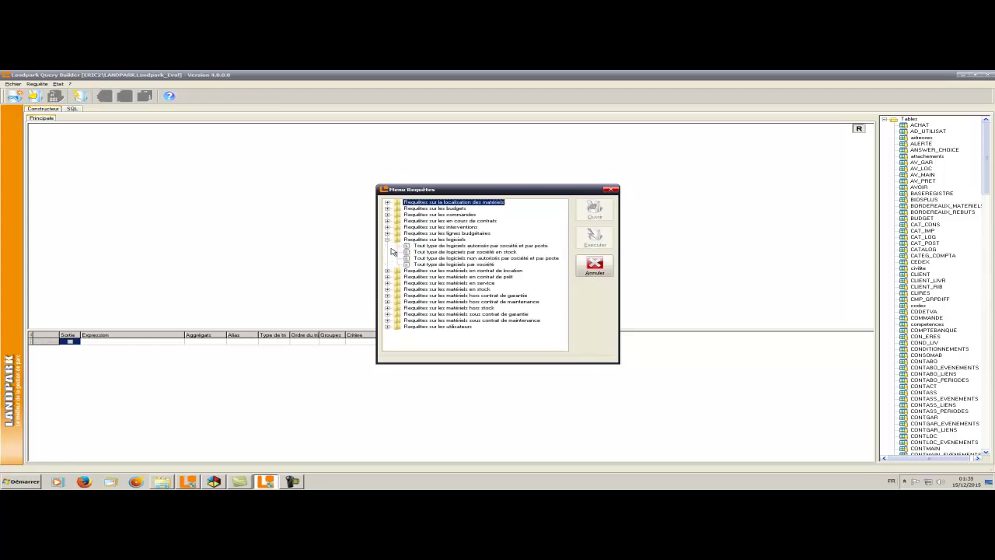
{"action": "left_click", "coordinate": [451, 245]}
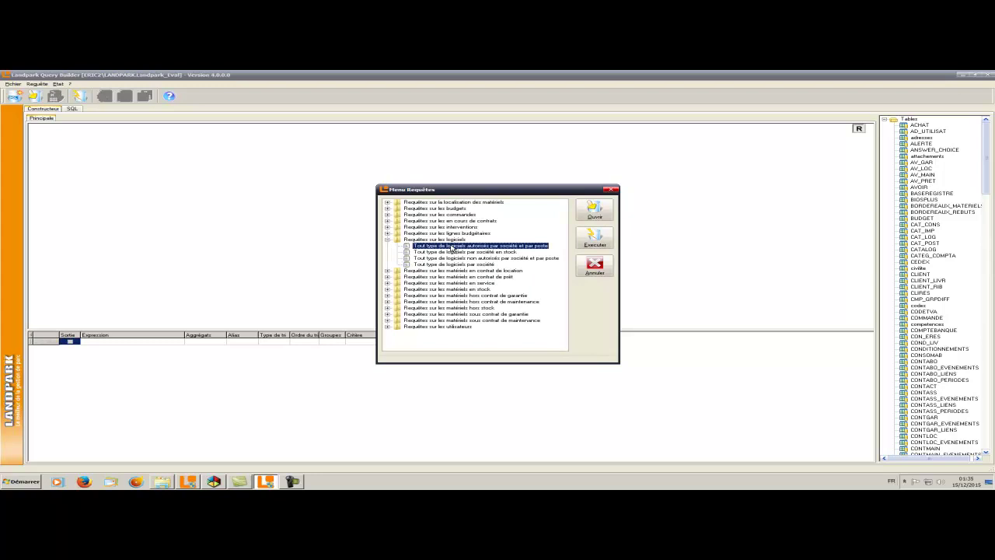
{"action": "left_click", "coordinate": [596, 216]}
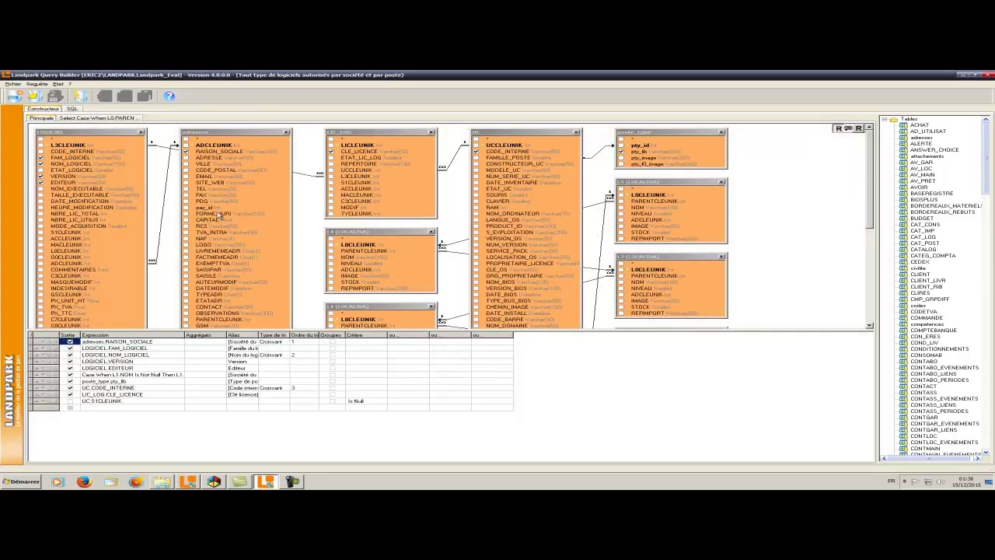
Step: Try adding the ADRESSE and VILLE fields of the adresses table to the query output, and remove them again
{"action": "left_click", "coordinate": [186, 163]}
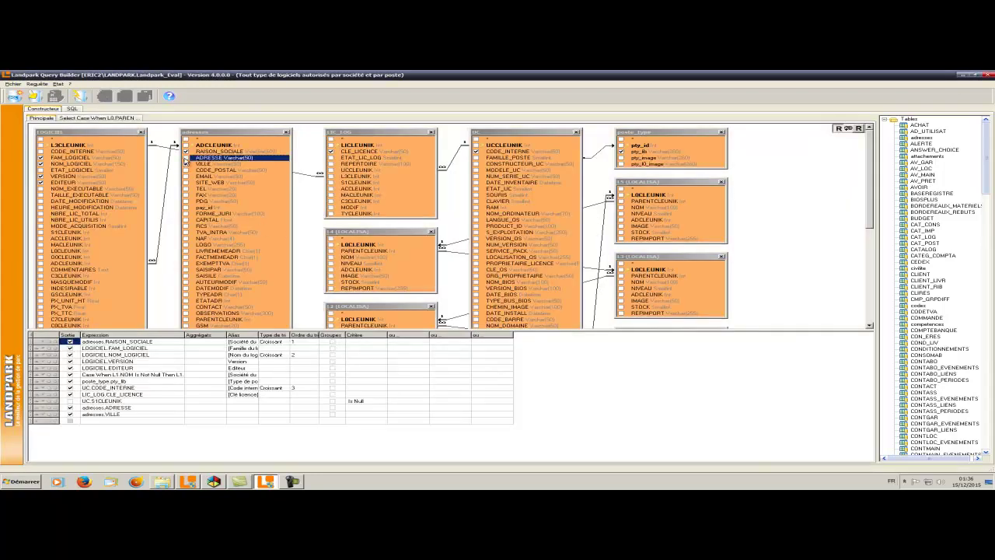
{"action": "left_click", "coordinate": [186, 164]}
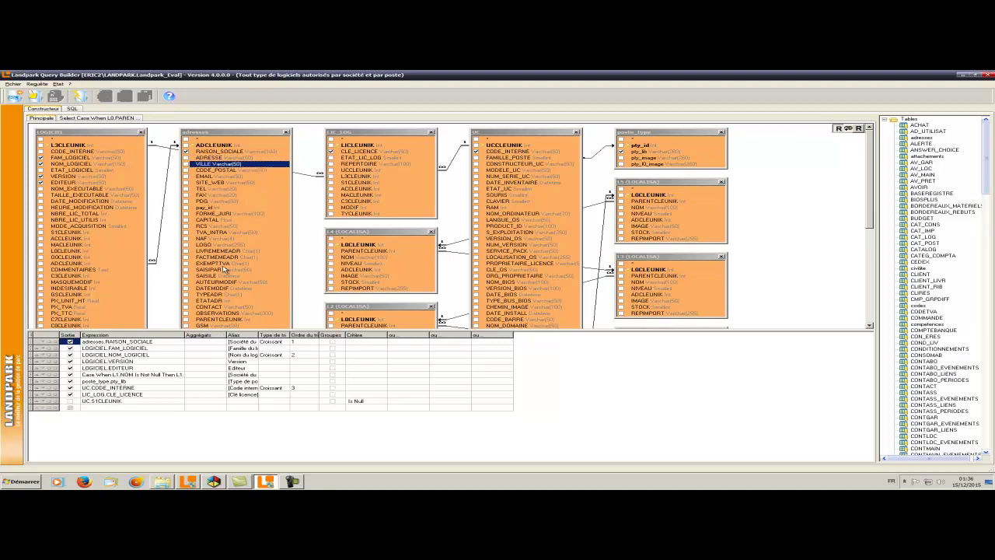
Step: View the SQL code of the authorised software query and run the query
{"action": "left_click", "coordinate": [70, 109]}
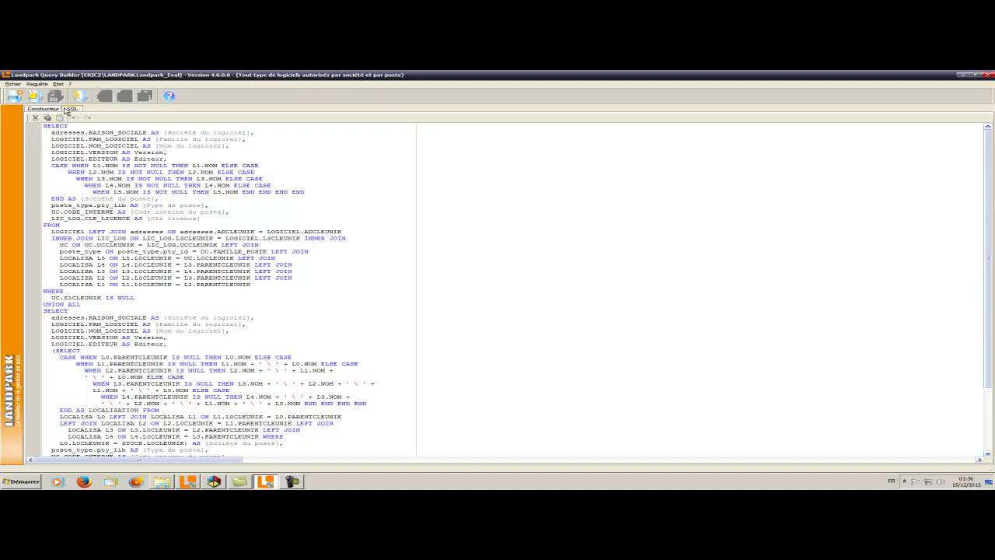
{"action": "left_click", "coordinate": [81, 98]}
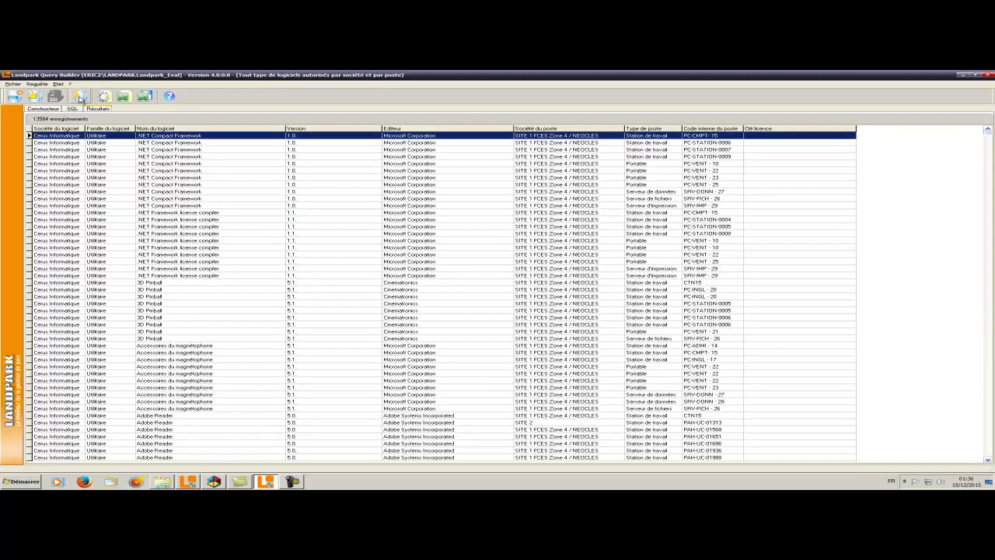
Step: In Landpark Manager, open the predefined query viewer, display "Liste des commandes par fournisseur" and widen the query list
{"action": "left_click", "coordinate": [124, 97]}
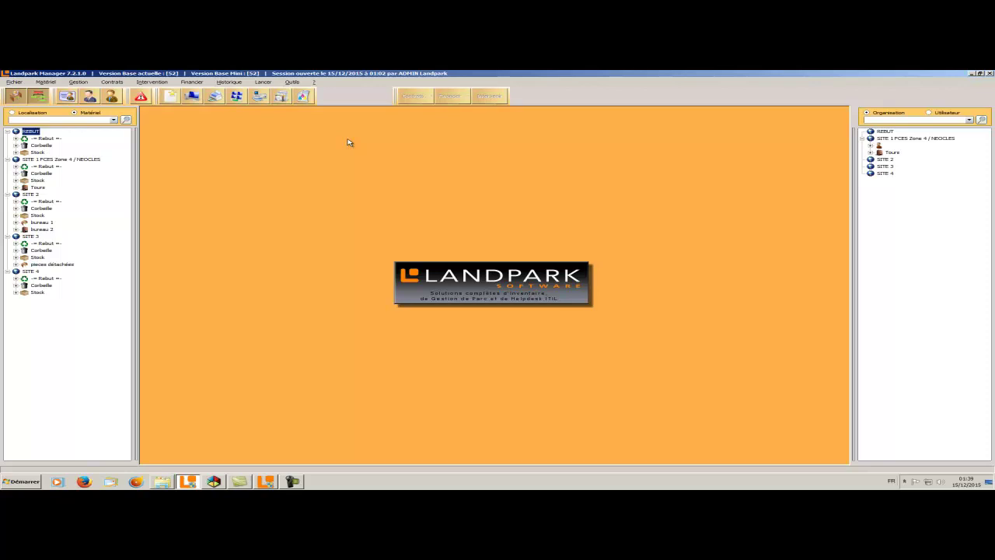
{"action": "left_click", "coordinate": [263, 82]}
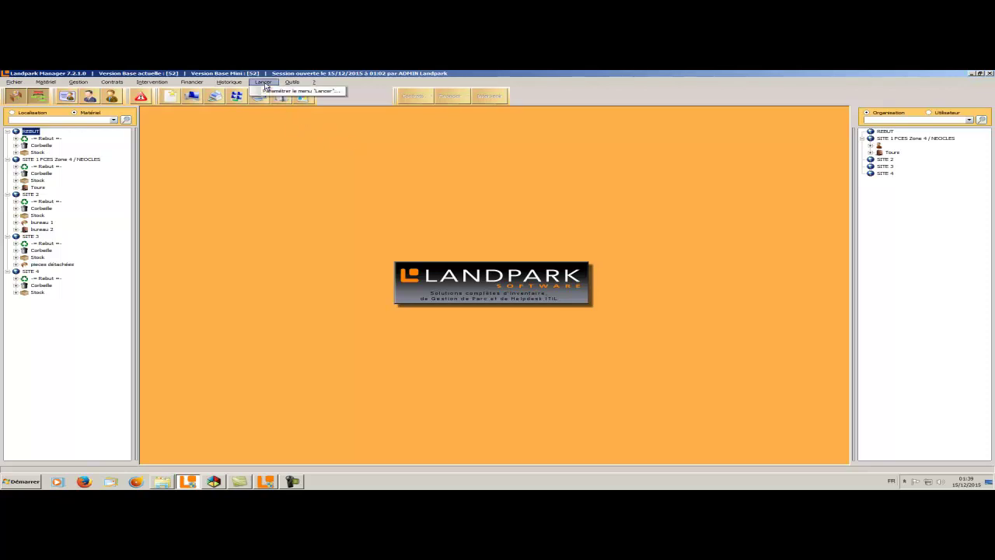
{"action": "mouse_move", "coordinate": [284, 85]}
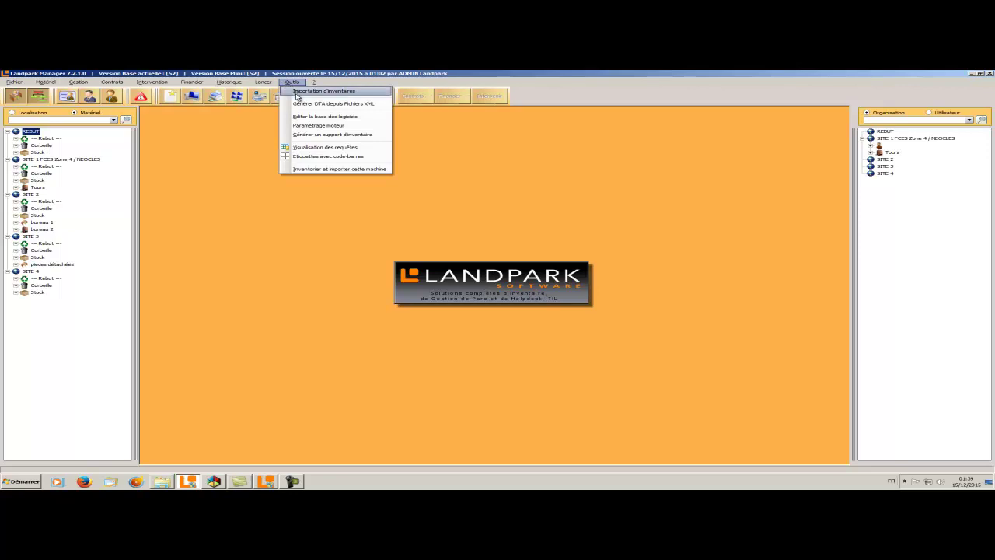
{"action": "left_click", "coordinate": [323, 147]}
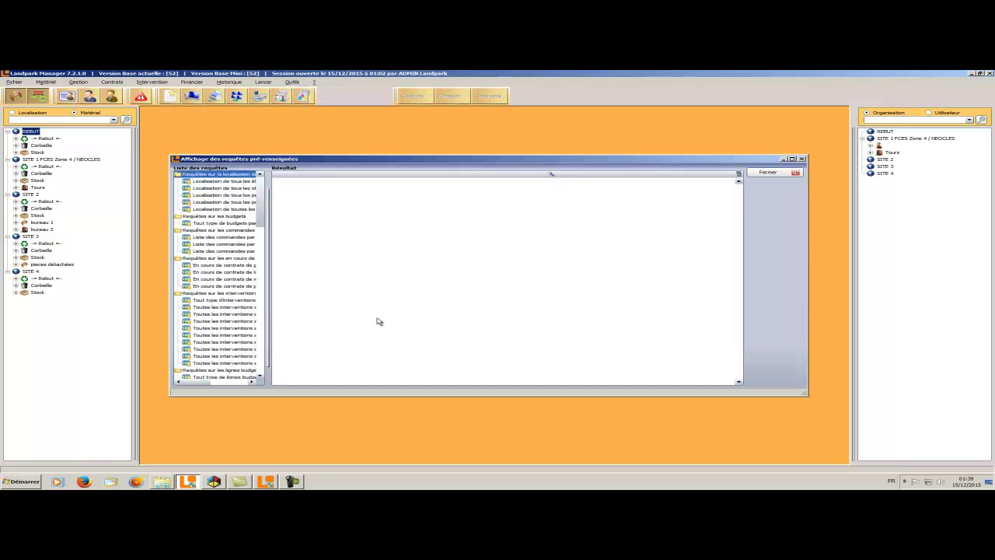
{"action": "left_click", "coordinate": [219, 237]}
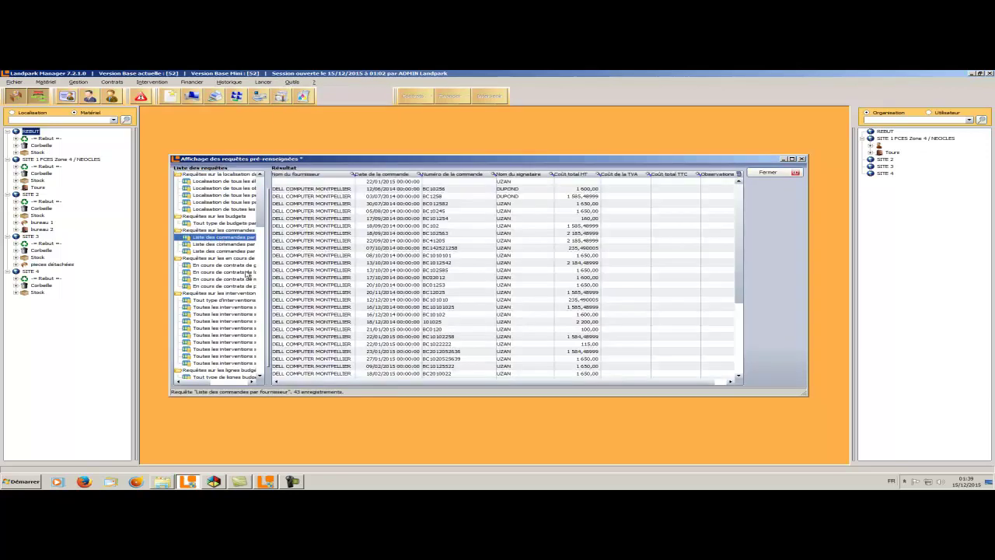
{"action": "left_click_drag", "start_coordinate": [268, 280], "coordinate": [308, 278]}
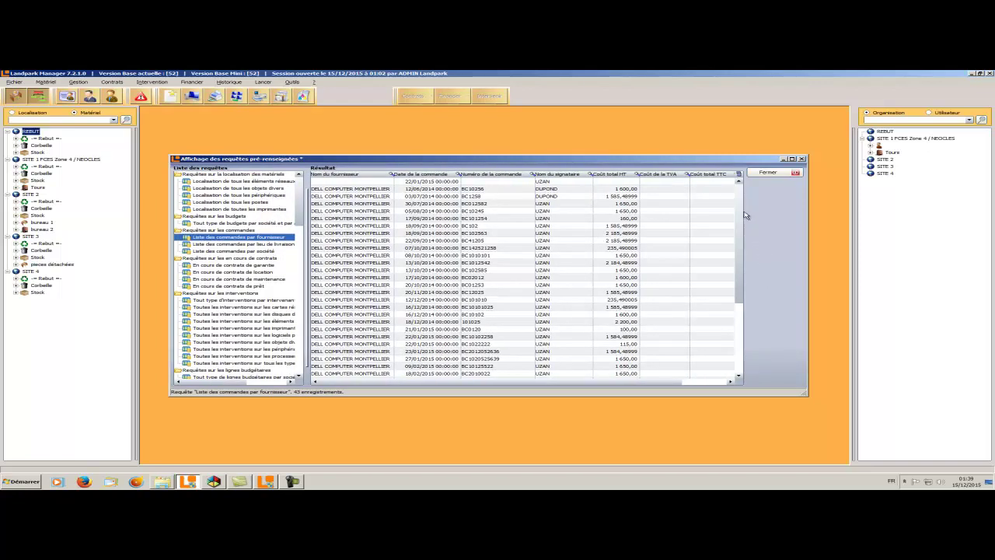
Step: Examine the result table's options for export, column selection, printing, charting and background colour
{"action": "left_click", "coordinate": [738, 175]}
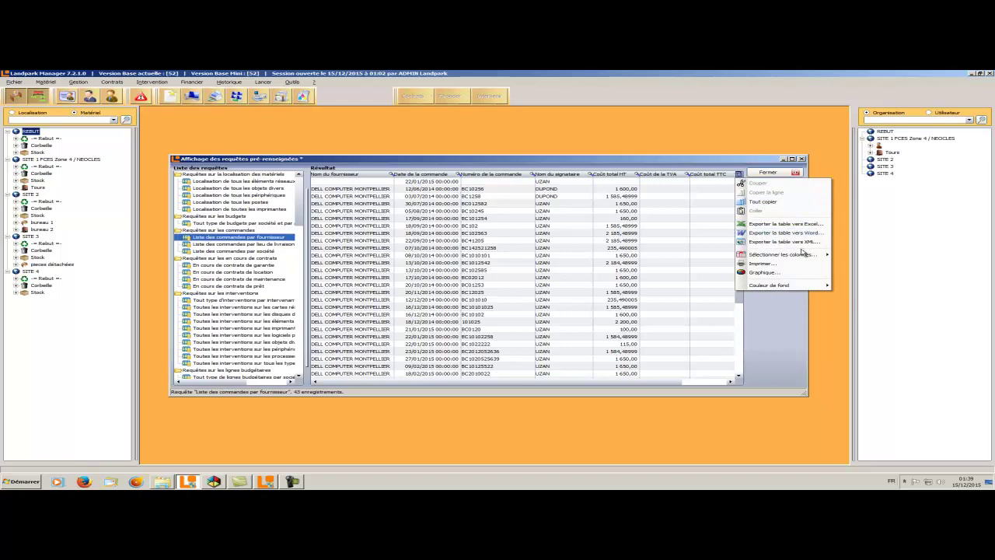
{"action": "mouse_move", "coordinate": [803, 255]}
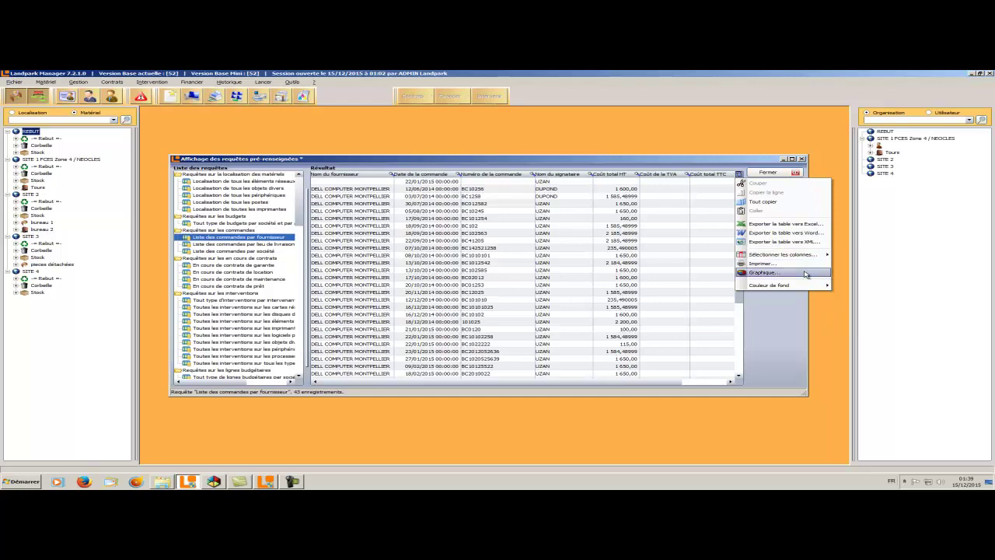
{"action": "mouse_move", "coordinate": [806, 286]}
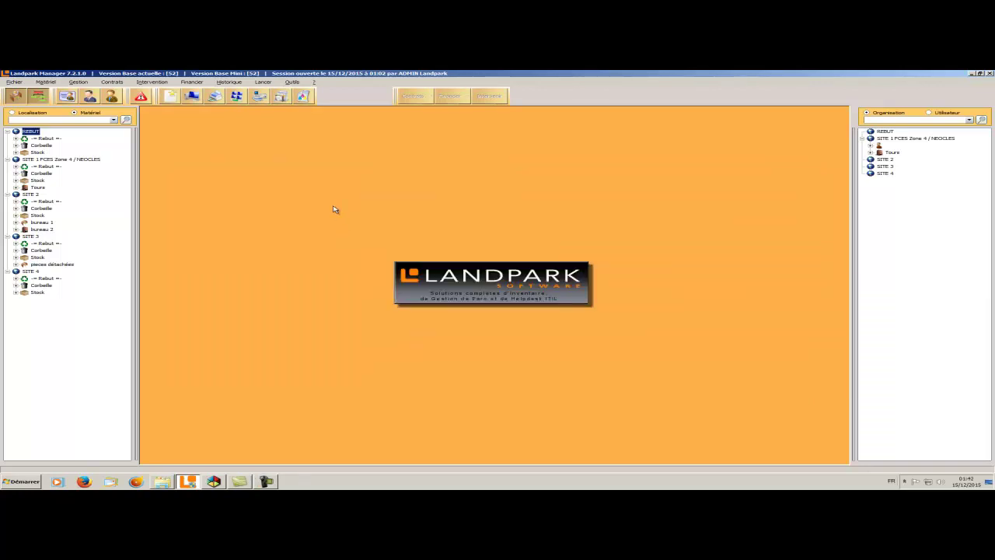
Step: Prepare barcode labels for the Poste element type, starting at label position 1, and launch their printing
{"action": "left_click", "coordinate": [292, 84]}
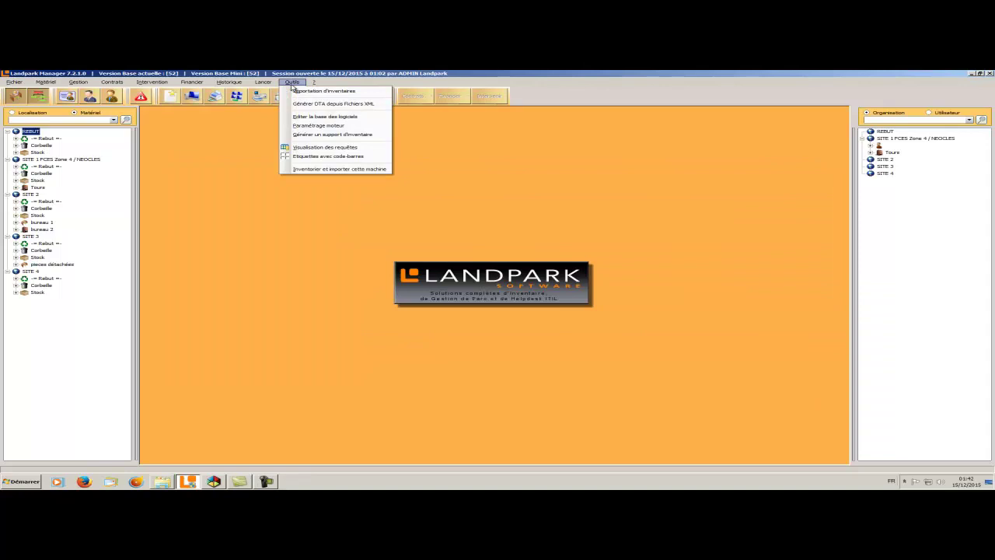
{"action": "left_click", "coordinate": [319, 157]}
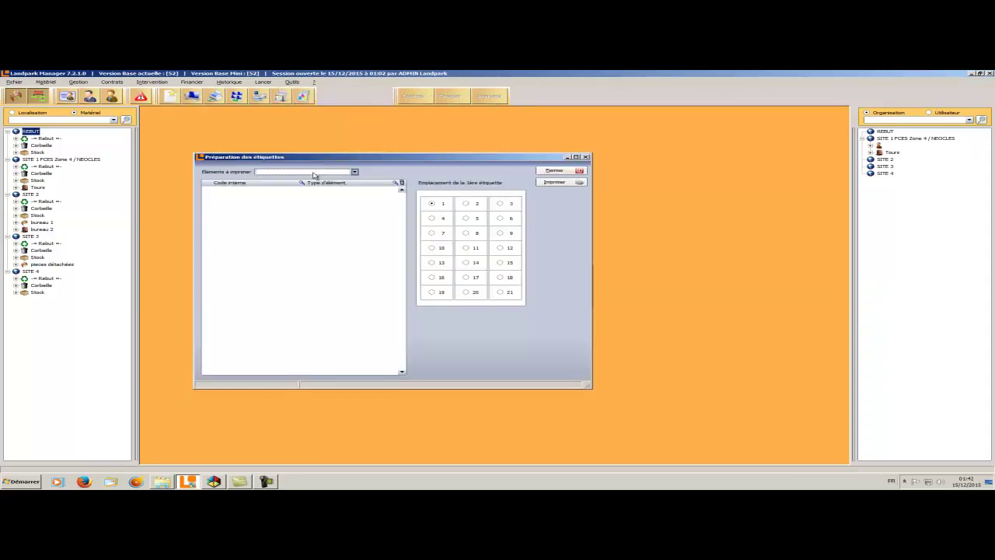
{"action": "left_click", "coordinate": [309, 172]}
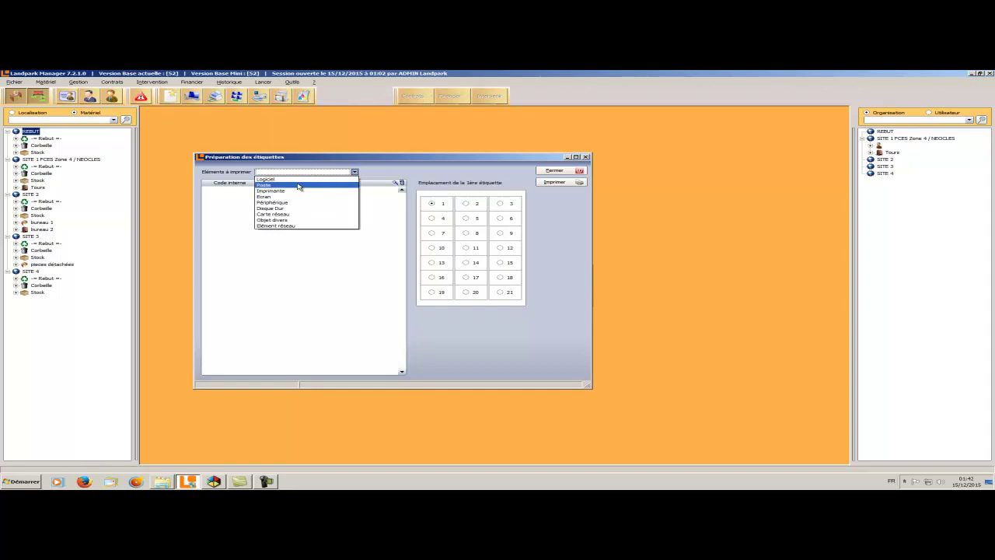
{"action": "left_click", "coordinate": [309, 185]}
{"action": "left_click", "coordinate": [558, 182]}
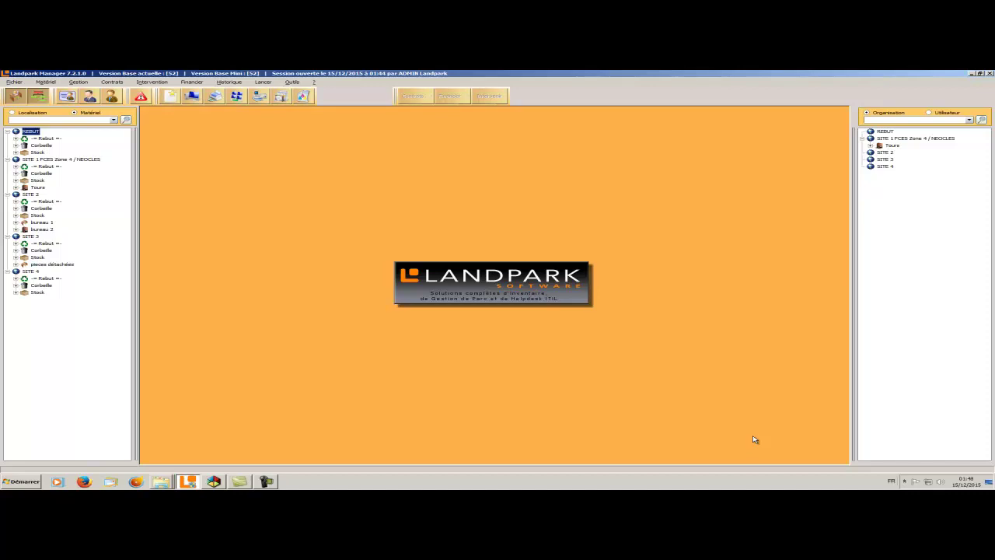
Step: Start an inventory import with the existing import settings and add workstations GPMH-UC-05264 and GPMH-UC-05265 to the selection
{"action": "left_click", "coordinate": [288, 83]}
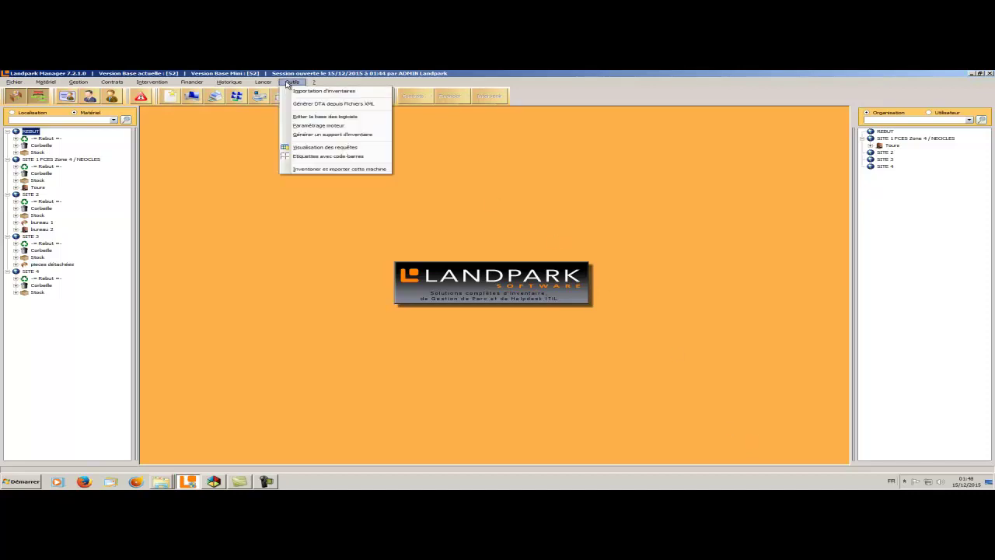
{"action": "left_click", "coordinate": [301, 92]}
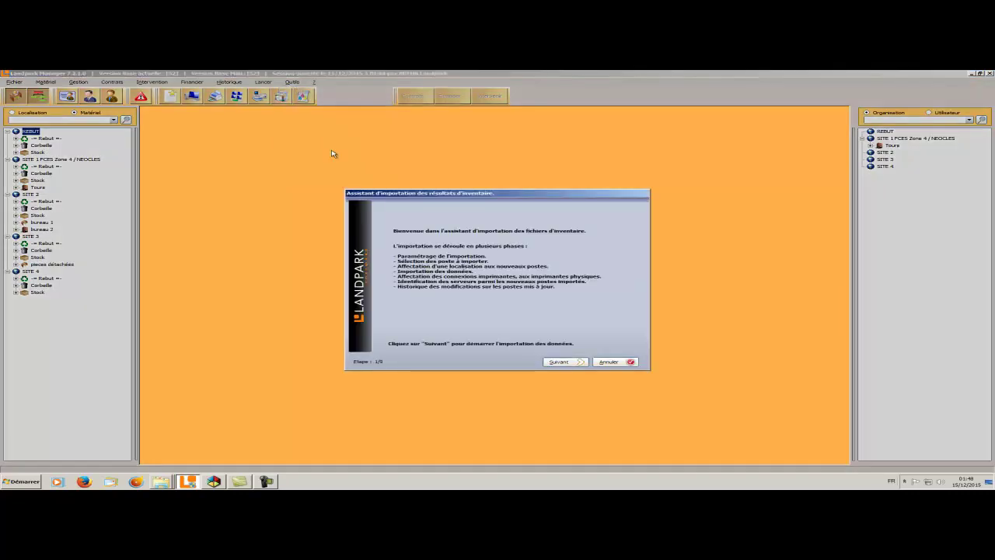
{"action": "left_click", "coordinate": [559, 362]}
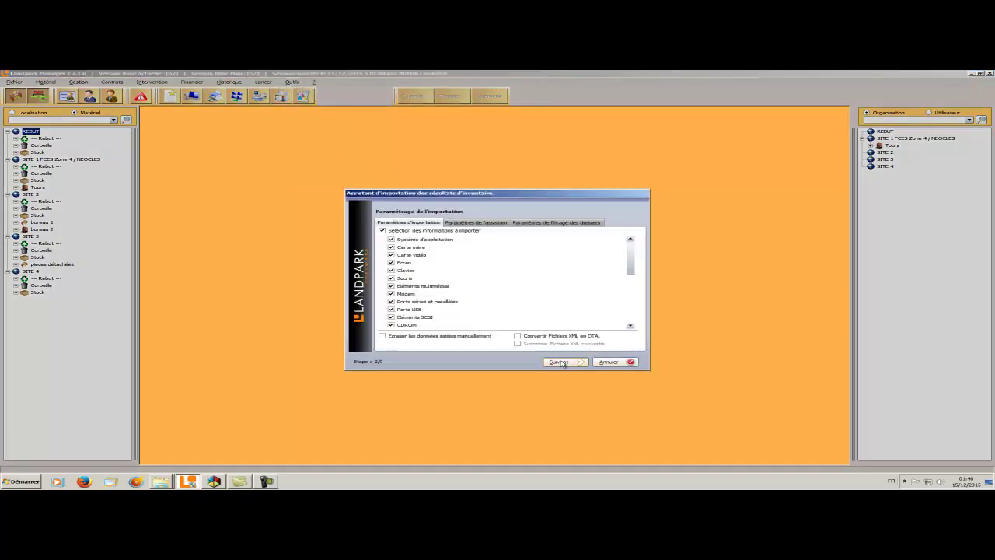
{"action": "left_click", "coordinate": [560, 362]}
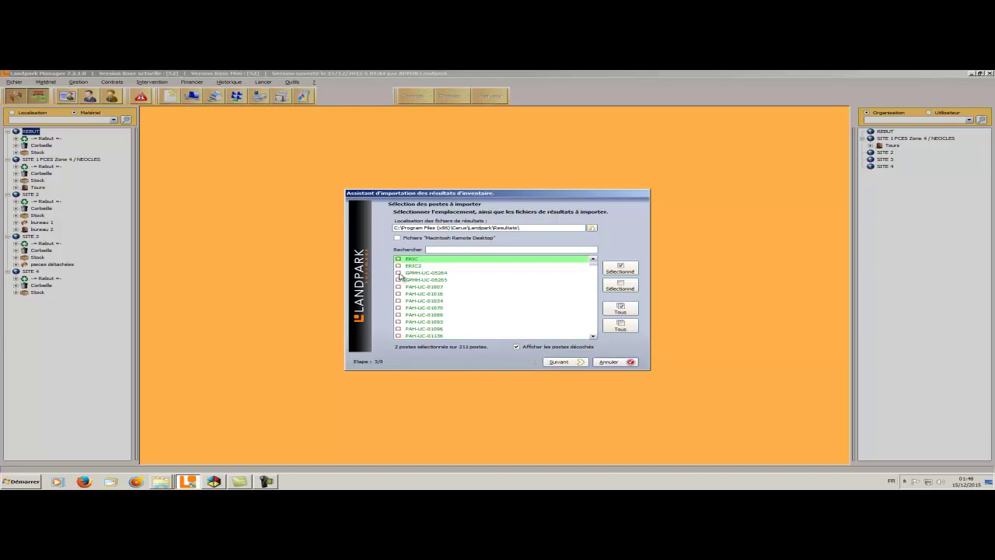
{"action": "left_click", "coordinate": [399, 274]}
{"action": "left_click", "coordinate": [399, 281]}
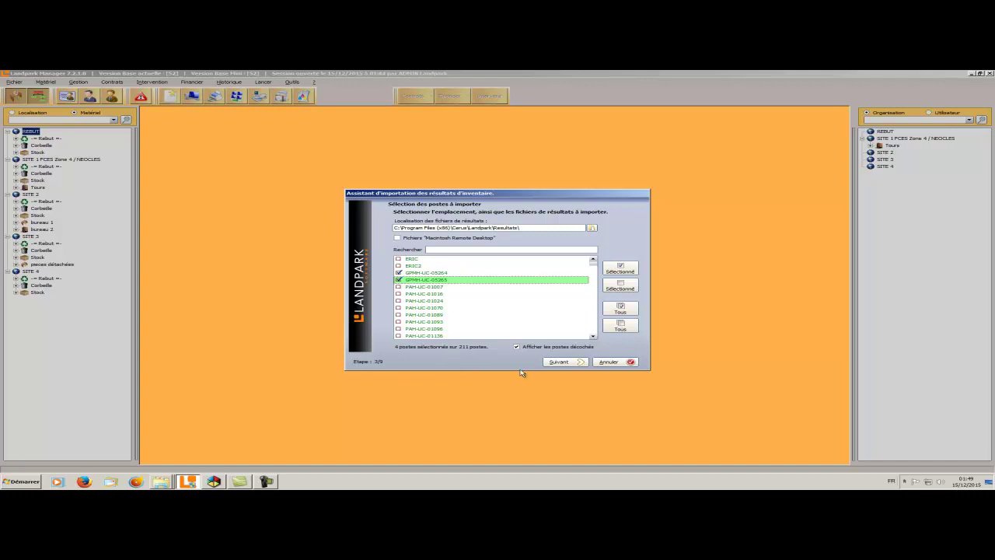
{"action": "left_click", "coordinate": [559, 362]}
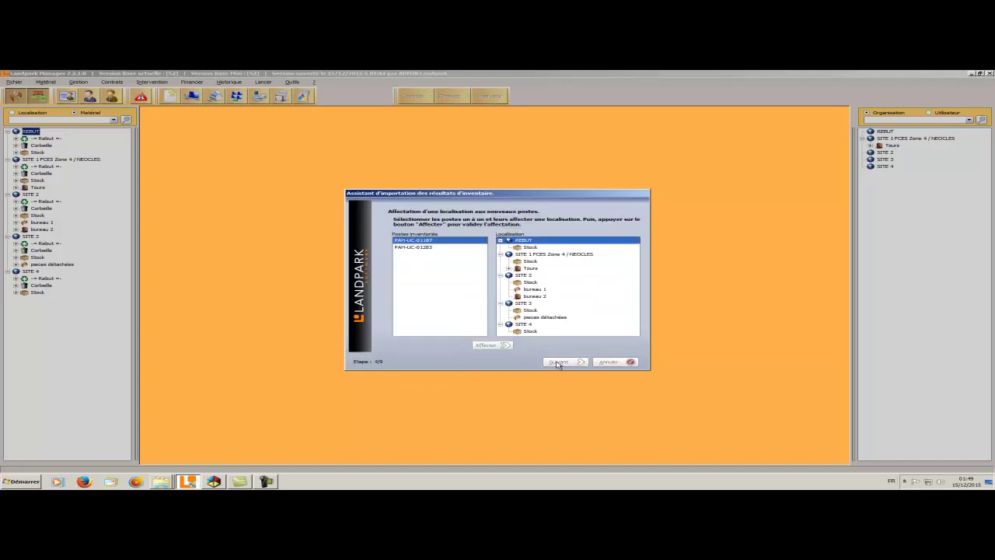
Step: Assign the new workstations PAH-UC-01187 and PAH-UC-01283 to the location bureau 1 in SITE 2
{"action": "left_click", "coordinate": [528, 291]}
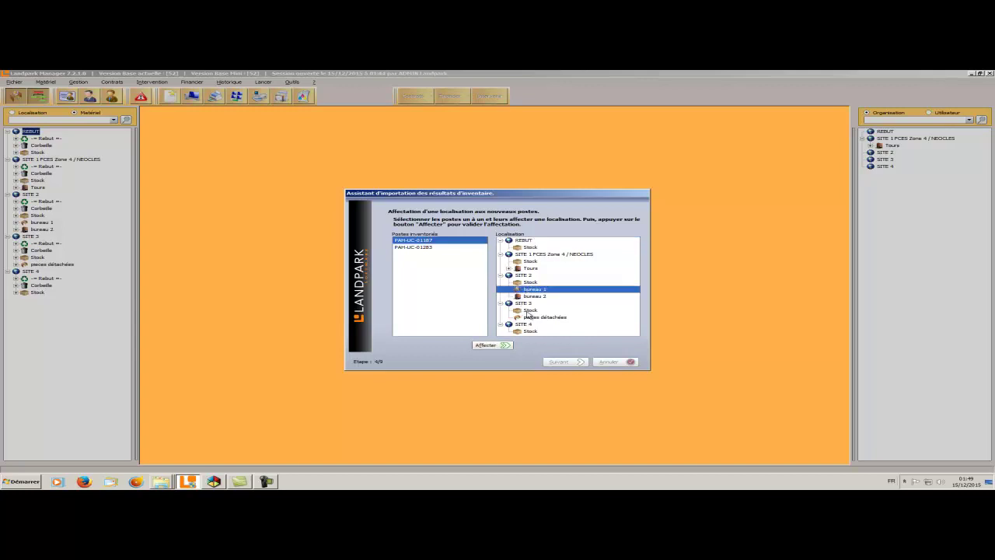
{"action": "left_click", "coordinate": [499, 345]}
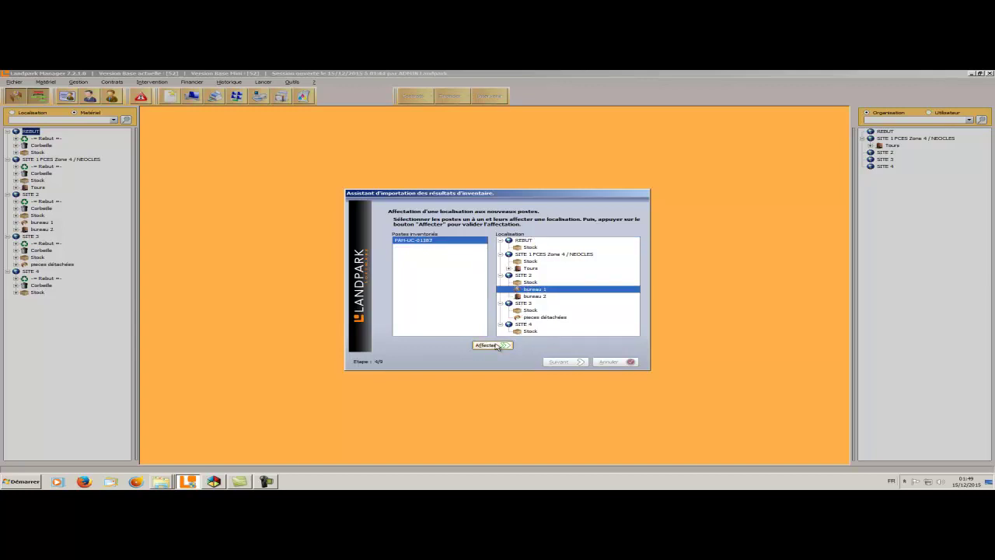
{"action": "left_click", "coordinate": [533, 299]}
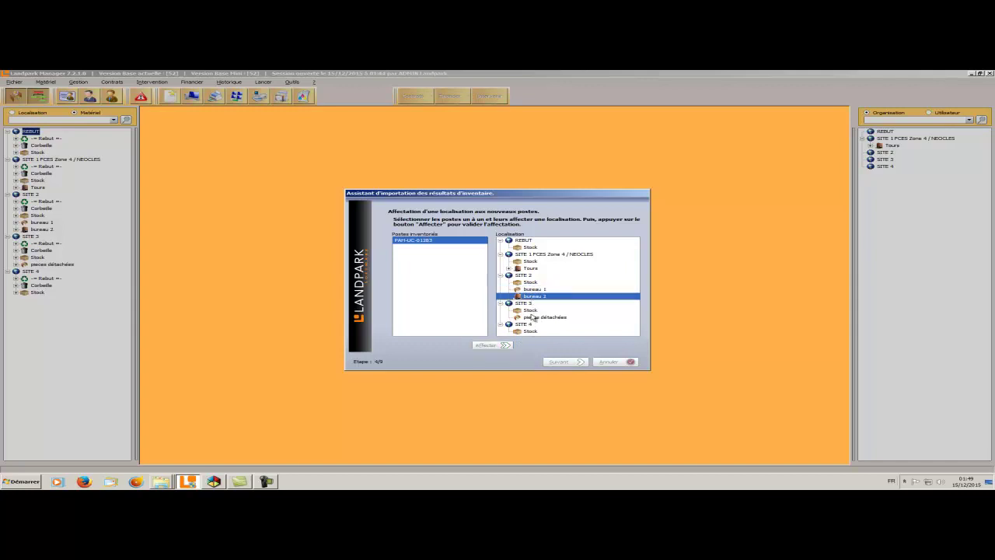
{"action": "left_click", "coordinate": [534, 289]}
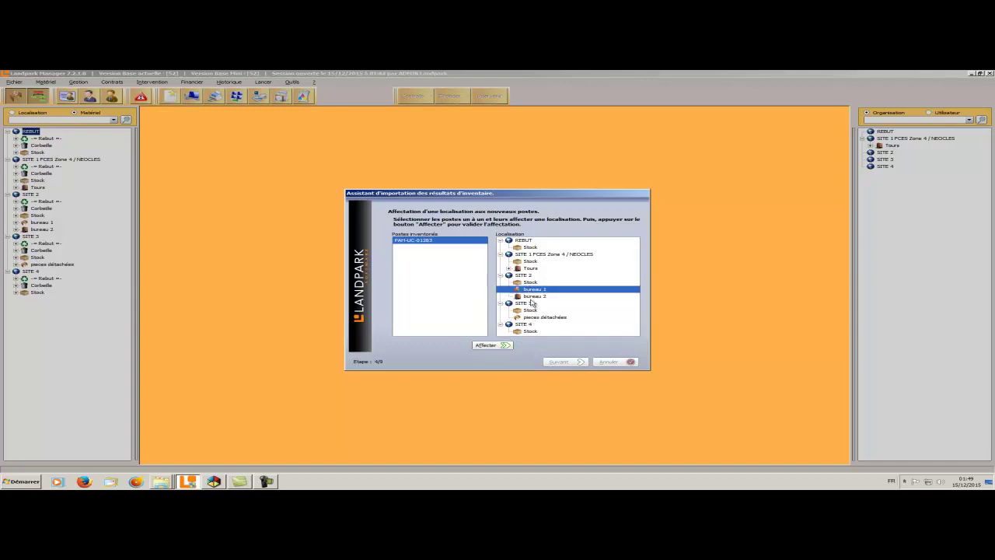
{"action": "left_click", "coordinate": [508, 346]}
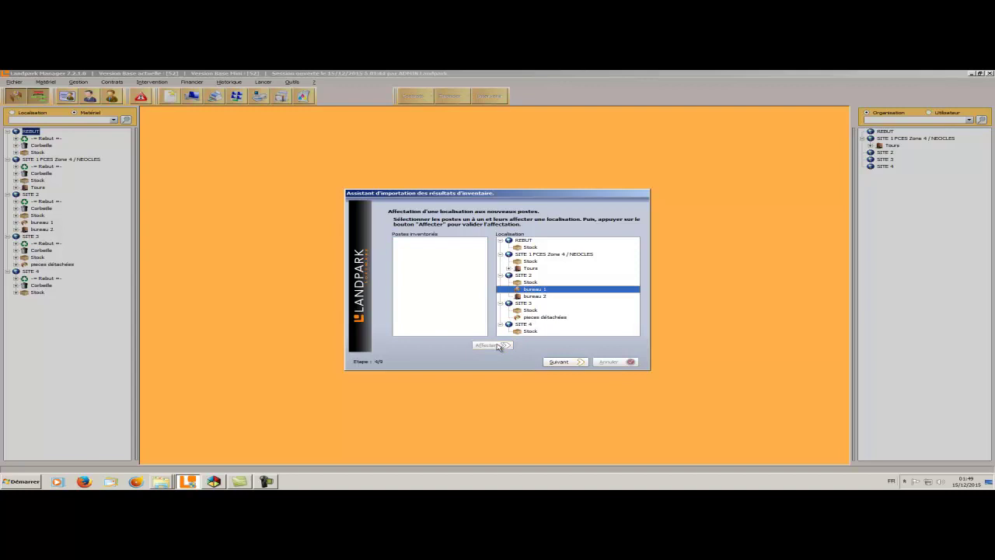
Step: Import the selected workstations, without assigning any printer connections or identifying any of the new workstations as servers
{"action": "left_click", "coordinate": [560, 362]}
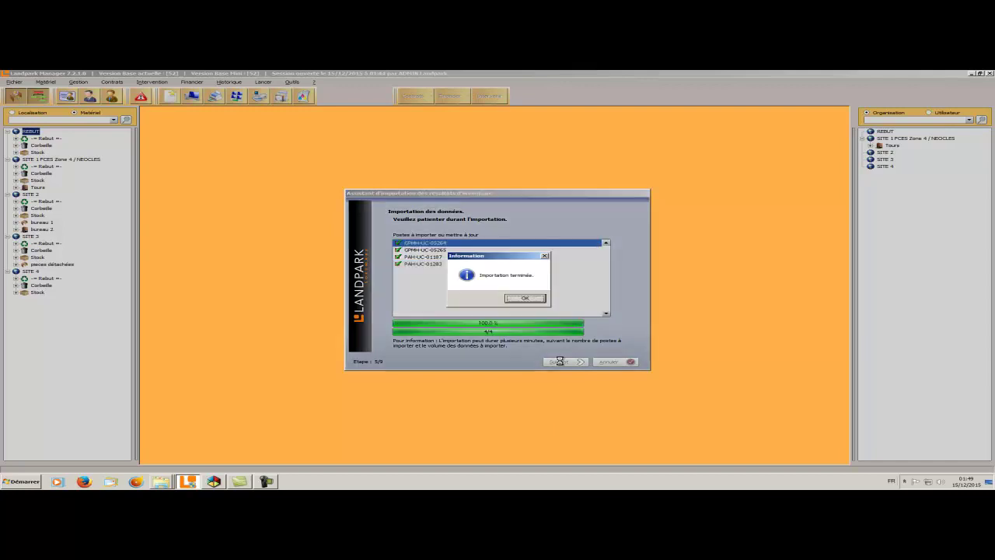
{"action": "left_click", "coordinate": [526, 299]}
{"action": "left_click", "coordinate": [558, 362]}
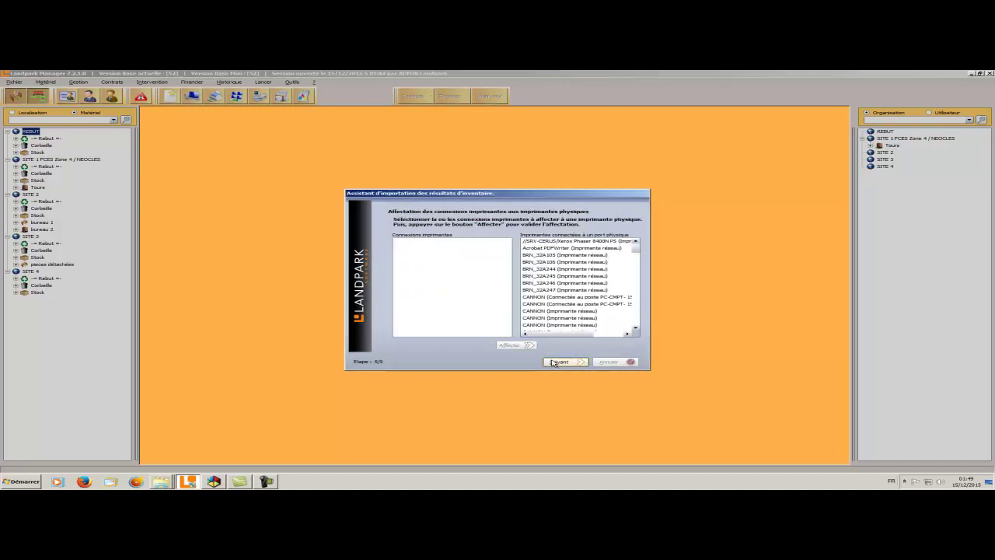
{"action": "left_click", "coordinate": [554, 363]}
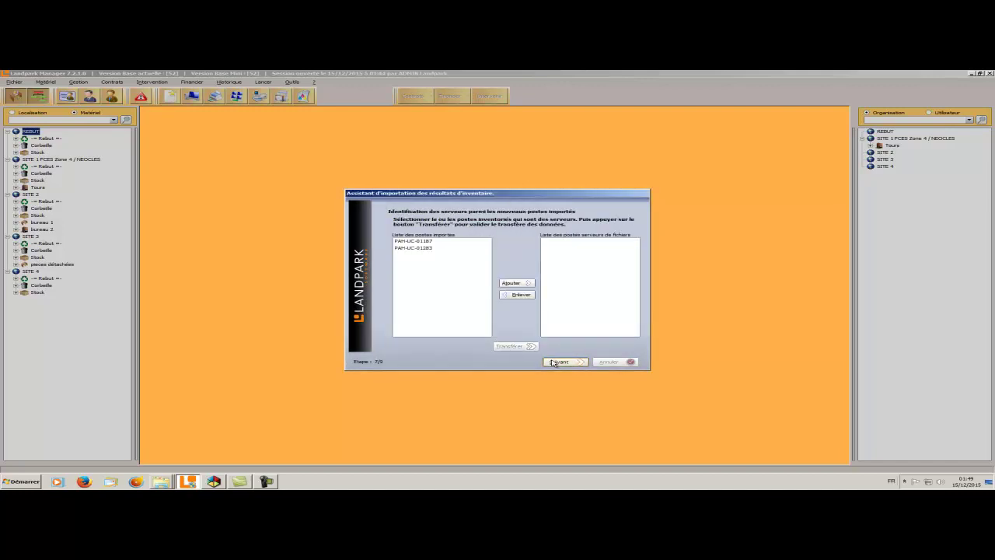
{"action": "left_click", "coordinate": [554, 362]}
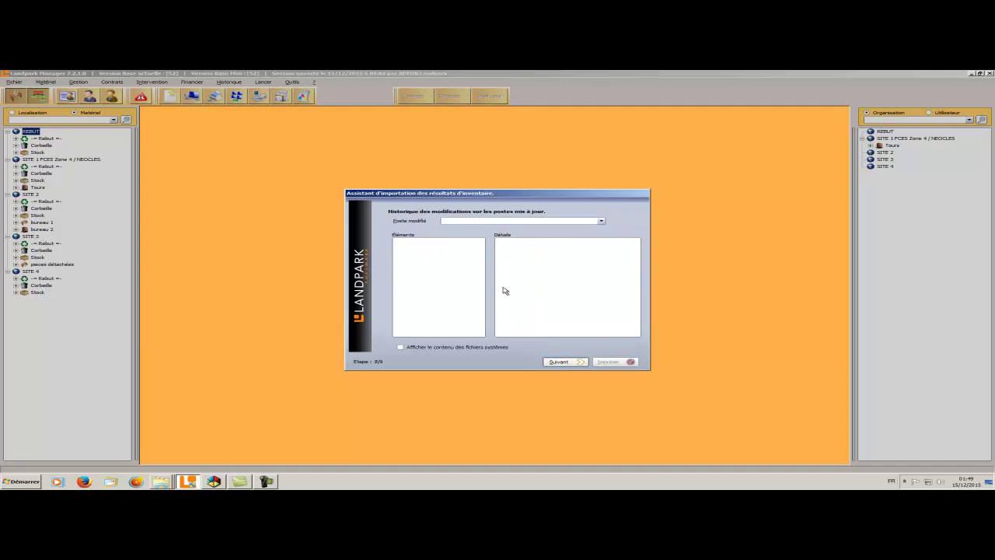
Step: Review the hard disk, screen and software data added to workstation ERIC2, and finish the import assistant
{"action": "left_click", "coordinate": [600, 221]}
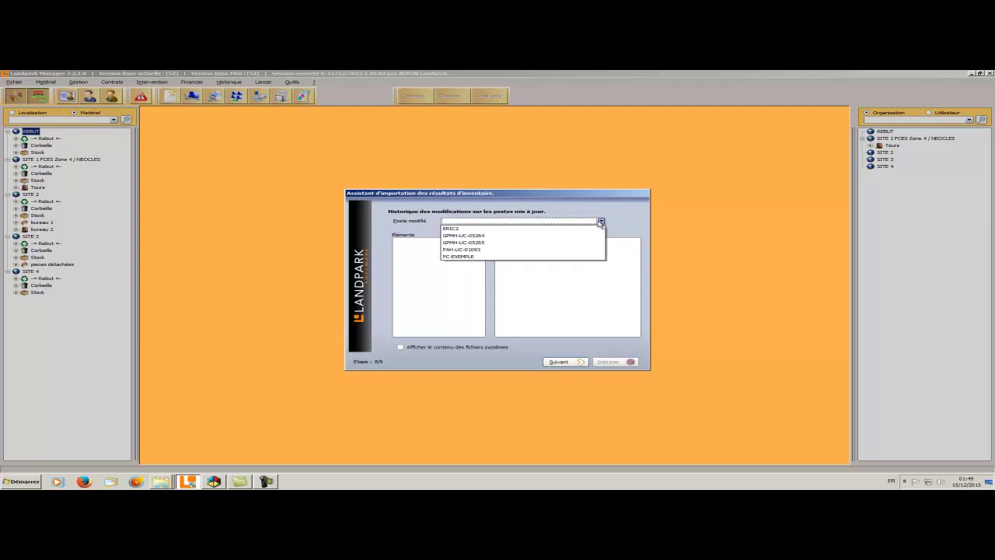
{"action": "left_click", "coordinate": [527, 229]}
{"action": "left_click", "coordinate": [449, 242]}
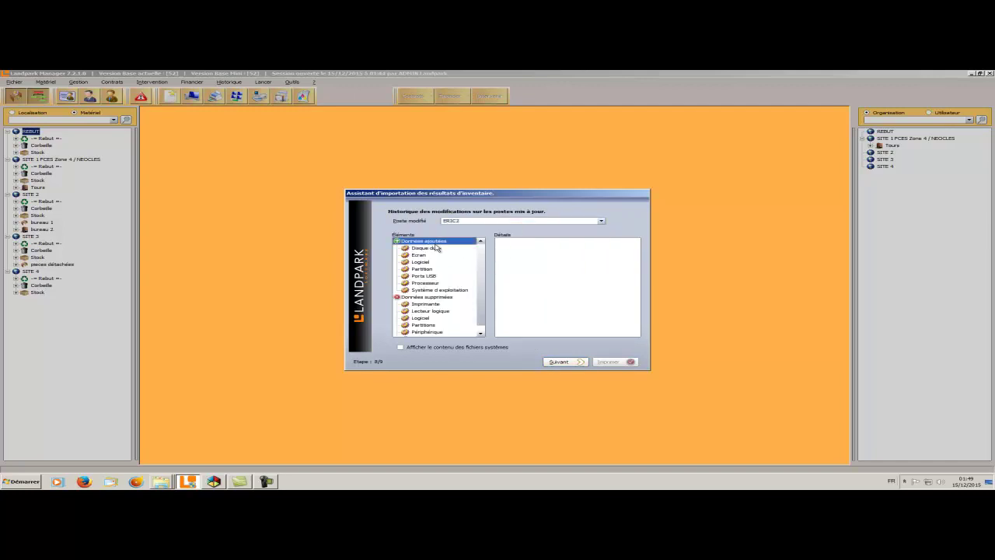
{"action": "left_click", "coordinate": [434, 249]}
{"action": "left_click", "coordinate": [430, 256]}
{"action": "left_click", "coordinate": [426, 262]}
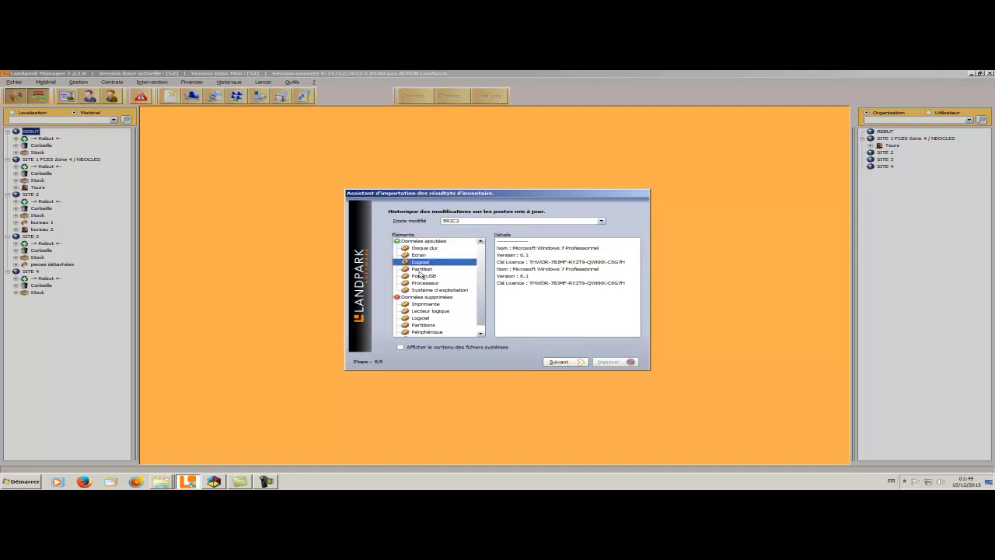
{"action": "left_click", "coordinate": [558, 362]}
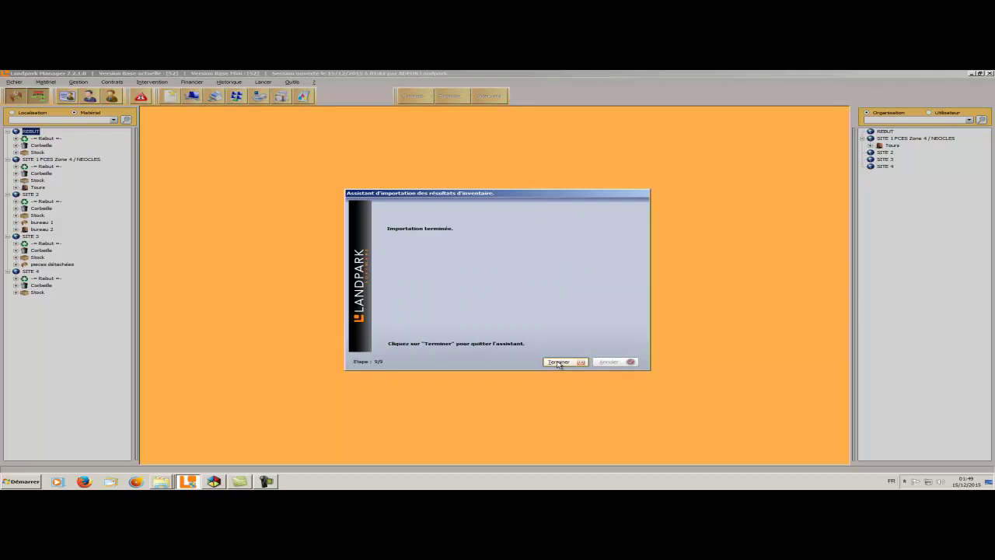
{"action": "left_click", "coordinate": [558, 363]}
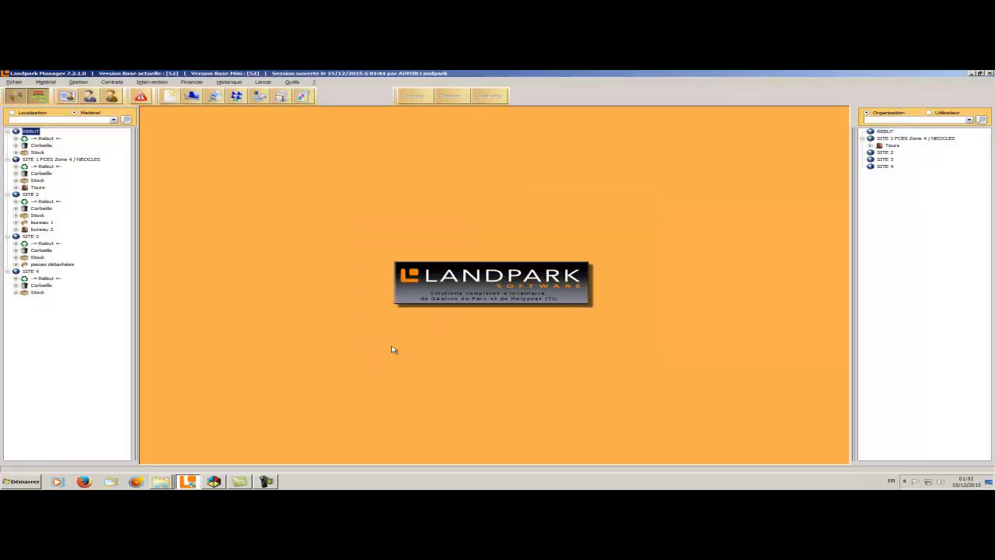
Step: Open the Landpark Manager settings and review the SQL Server connection, external applications, inventory engine path and attachments path
{"action": "left_click", "coordinate": [22, 87]}
{"action": "mouse_move", "coordinate": [29, 105]}
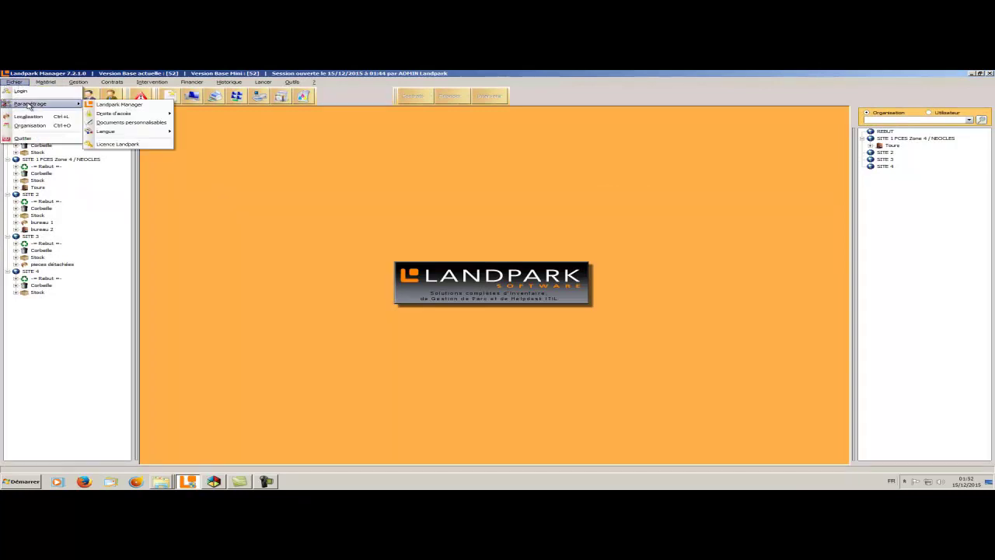
{"action": "left_click", "coordinate": [116, 104]}
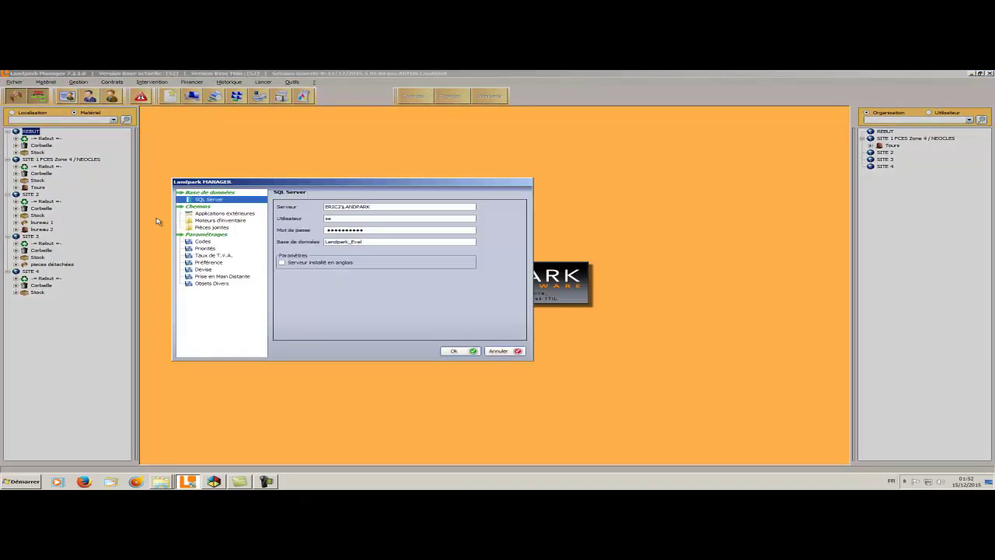
{"action": "double_click", "coordinate": [345, 220]}
{"action": "double_click", "coordinate": [377, 206]}
{"action": "left_click", "coordinate": [221, 216]}
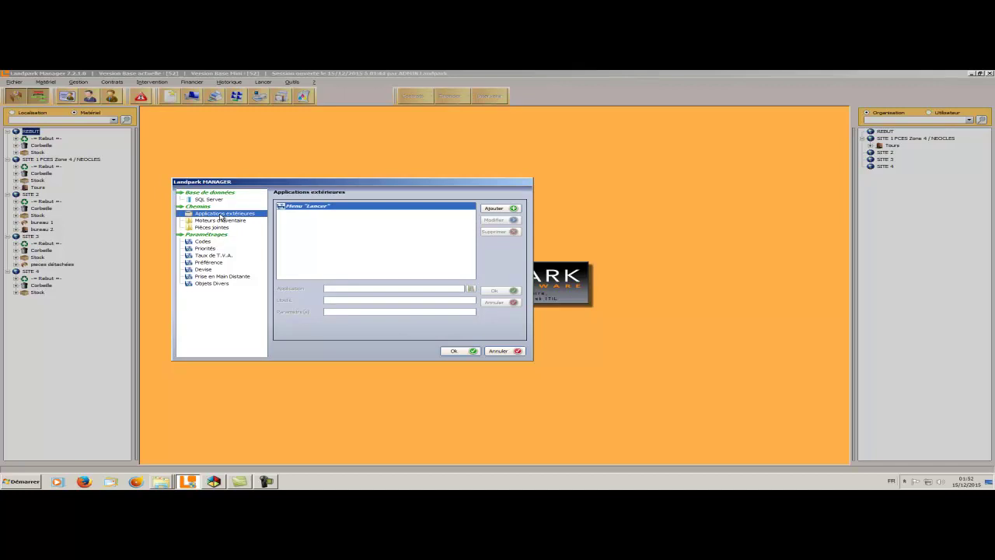
{"action": "left_click", "coordinate": [223, 221]}
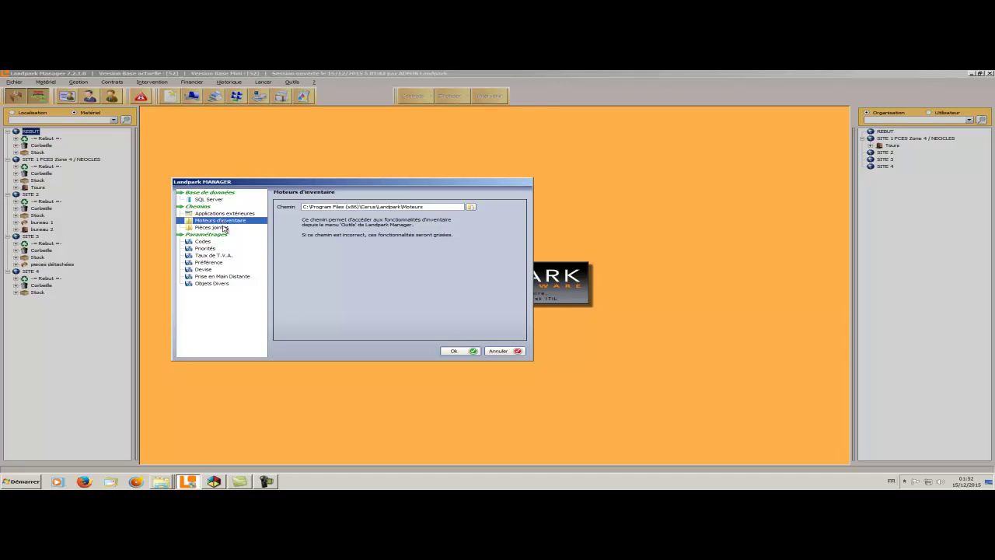
{"action": "left_click", "coordinate": [224, 228]}
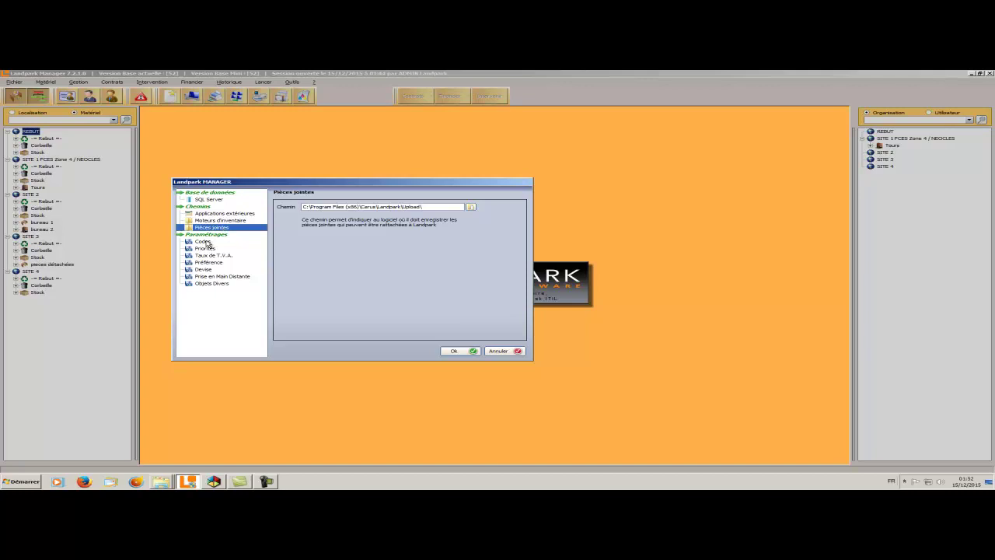
Step: Examine the code masks, inspect the prefix and numbering part of the OB-TEL-PORT-#### mask, and leave it unmodified
{"action": "left_click", "coordinate": [206, 241]}
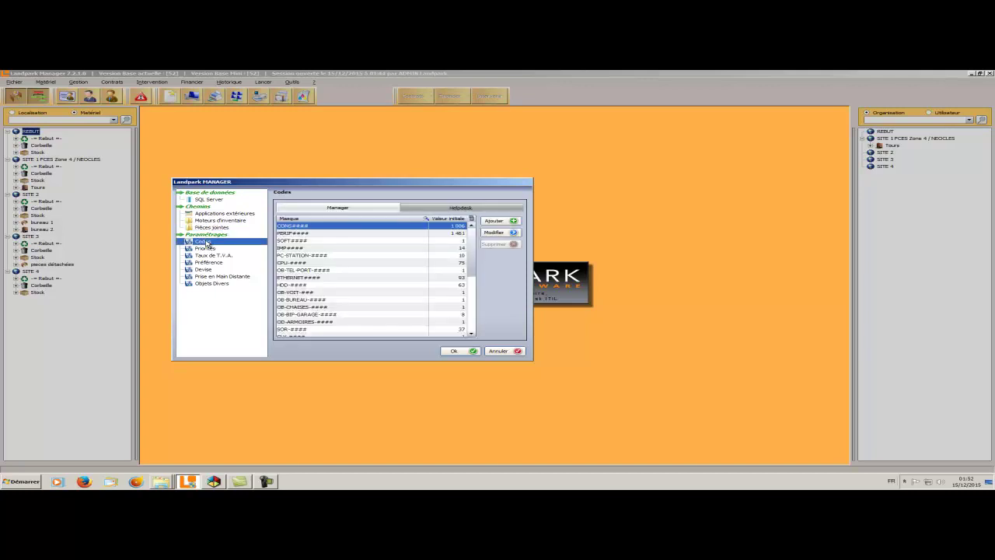
{"action": "left_click", "coordinate": [328, 271]}
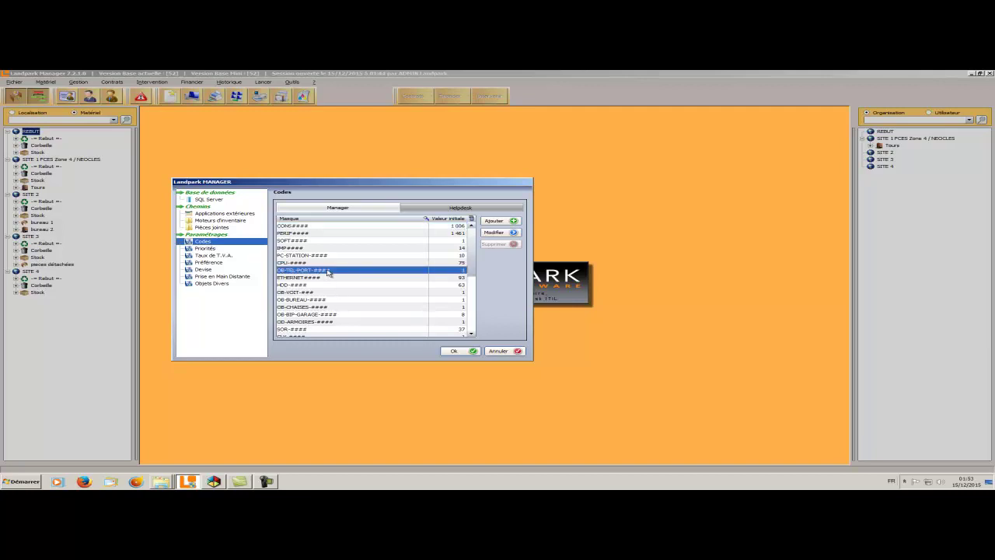
{"action": "left_click", "coordinate": [493, 233]}
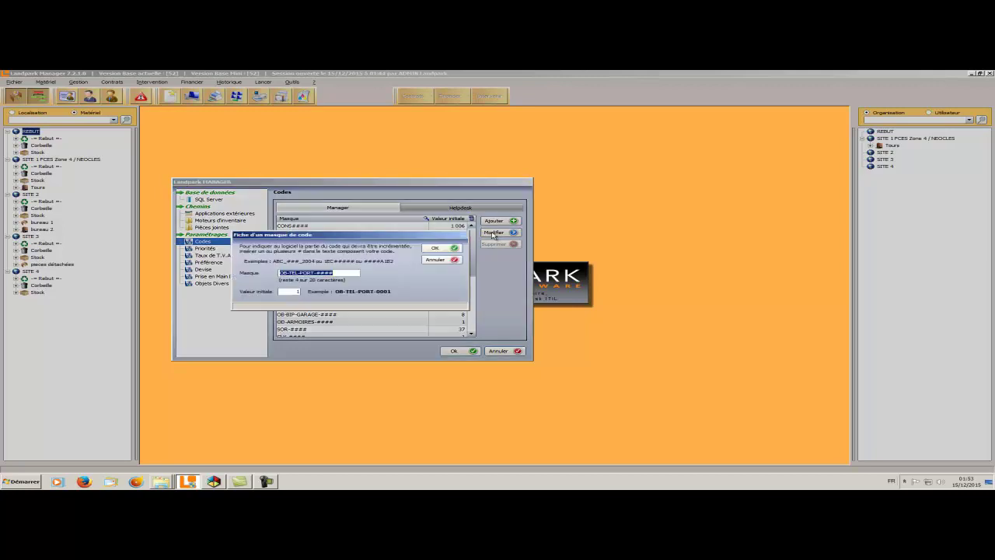
{"action": "left_click", "coordinate": [314, 273]}
{"action": "left_click_drag", "start_coordinate": [314, 272], "coordinate": [279, 272]}
{"action": "left_click", "coordinate": [318, 273]}
{"action": "double_click", "coordinate": [319, 272]}
{"action": "left_click_drag", "start_coordinate": [316, 273], "coordinate": [337, 273]}
{"action": "left_click", "coordinate": [430, 262]}
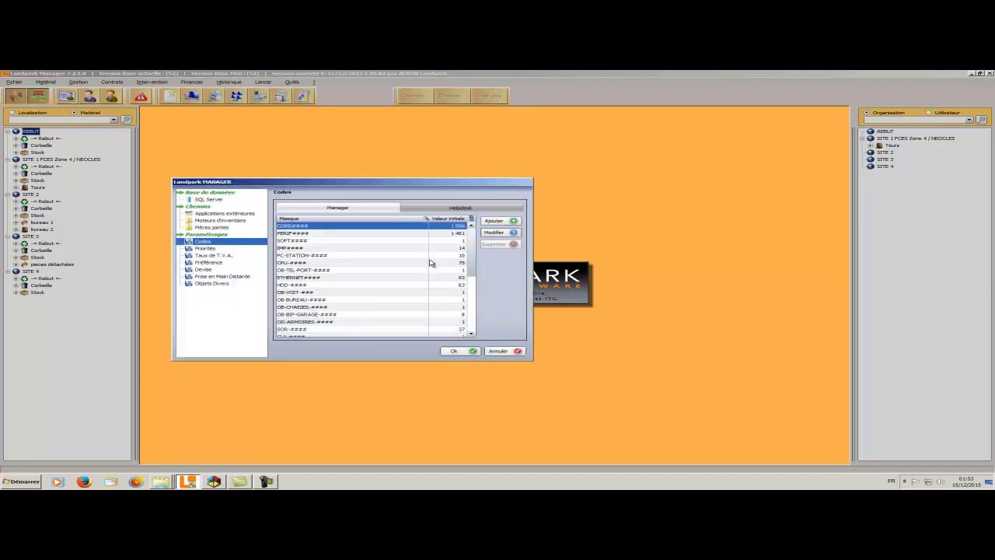
Step: Review the priorities and VAT rates, then enable "Nom du poste" and the alert panel at startup in the preferences
{"action": "left_click", "coordinate": [208, 249]}
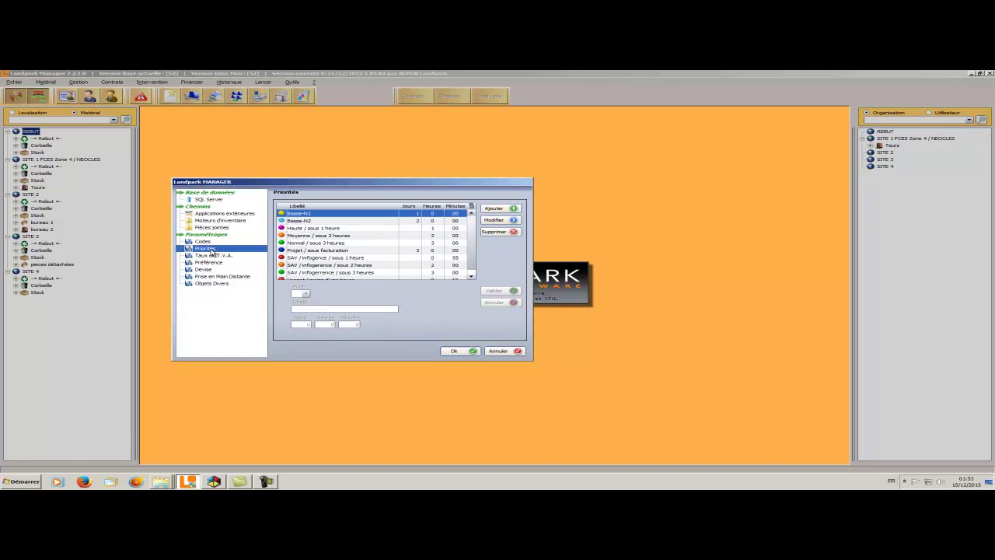
{"action": "left_click", "coordinate": [212, 255]}
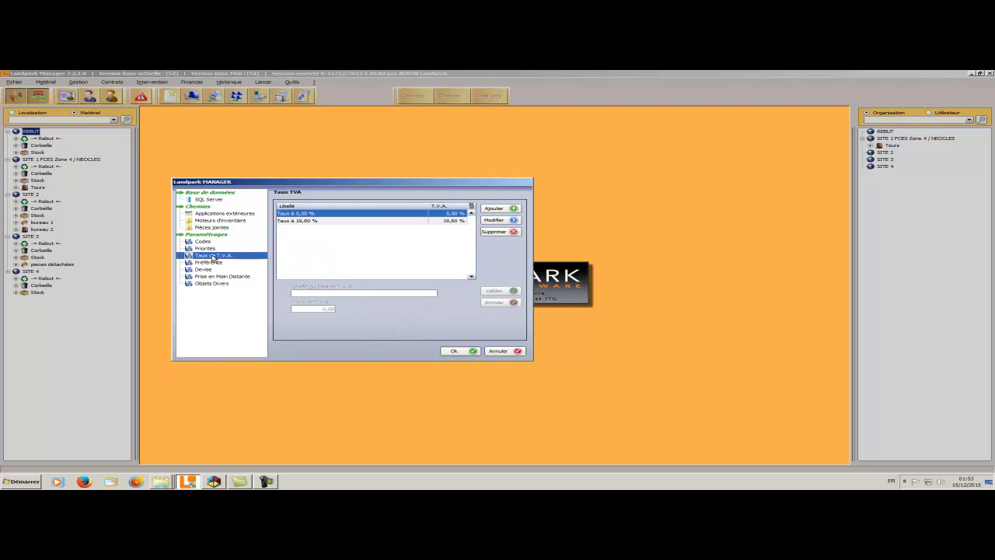
{"action": "left_click", "coordinate": [209, 263]}
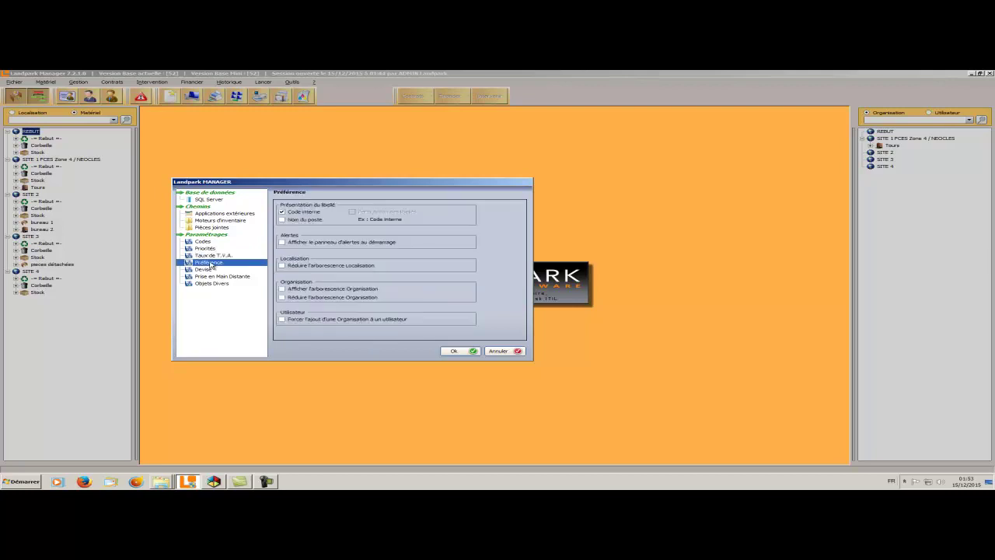
{"action": "left_click", "coordinate": [305, 220]}
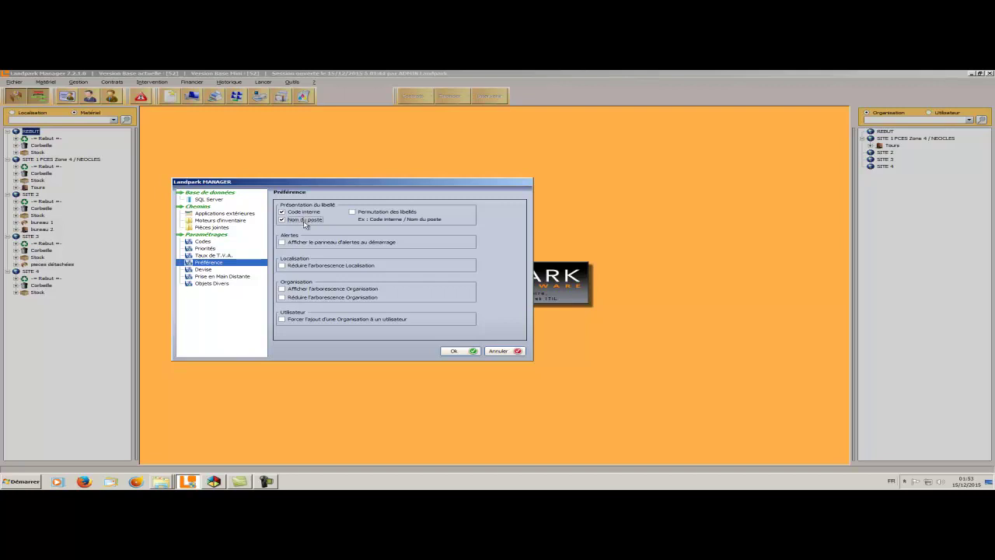
{"action": "left_click", "coordinate": [305, 243]}
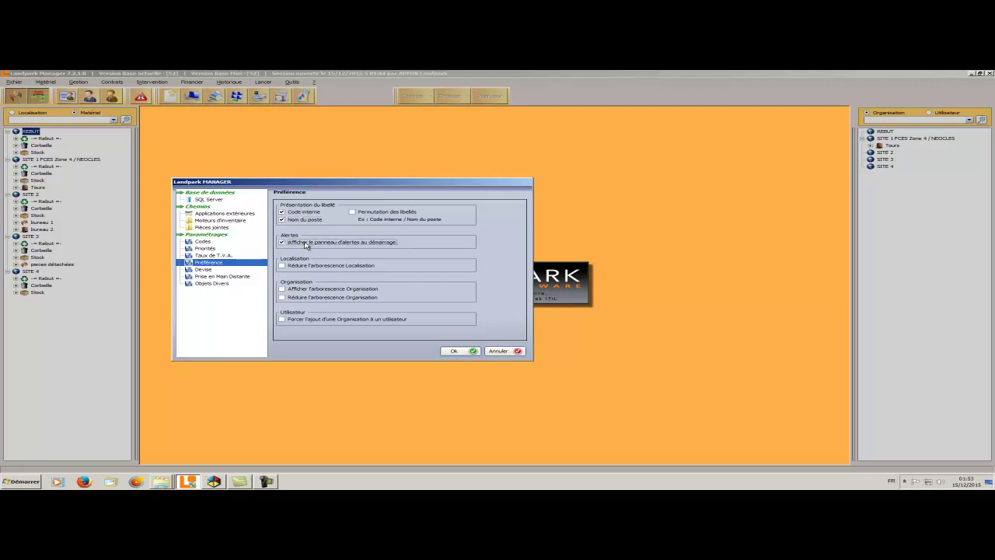
Step: Review the available currencies and the remote control application settings
{"action": "left_click", "coordinate": [205, 271]}
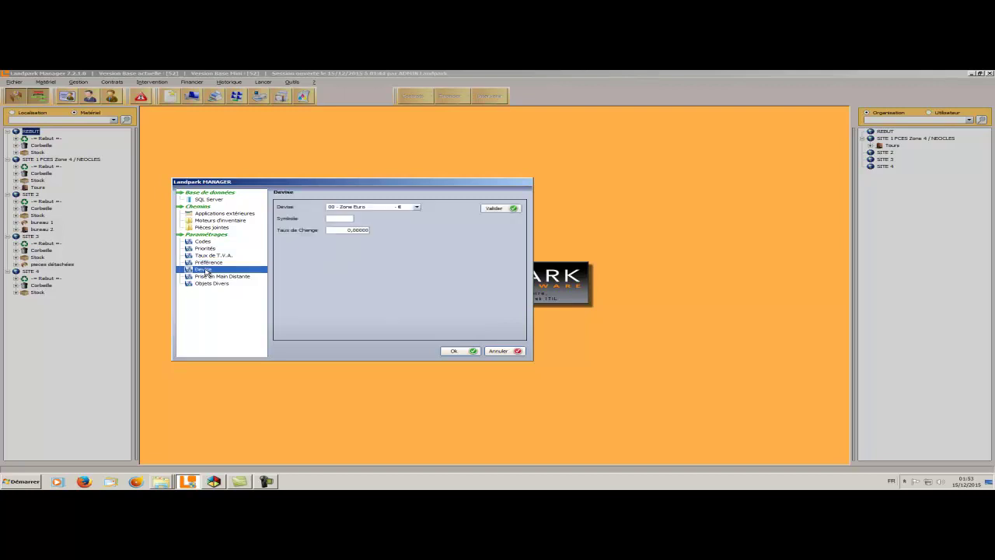
{"action": "left_click", "coordinate": [417, 208]}
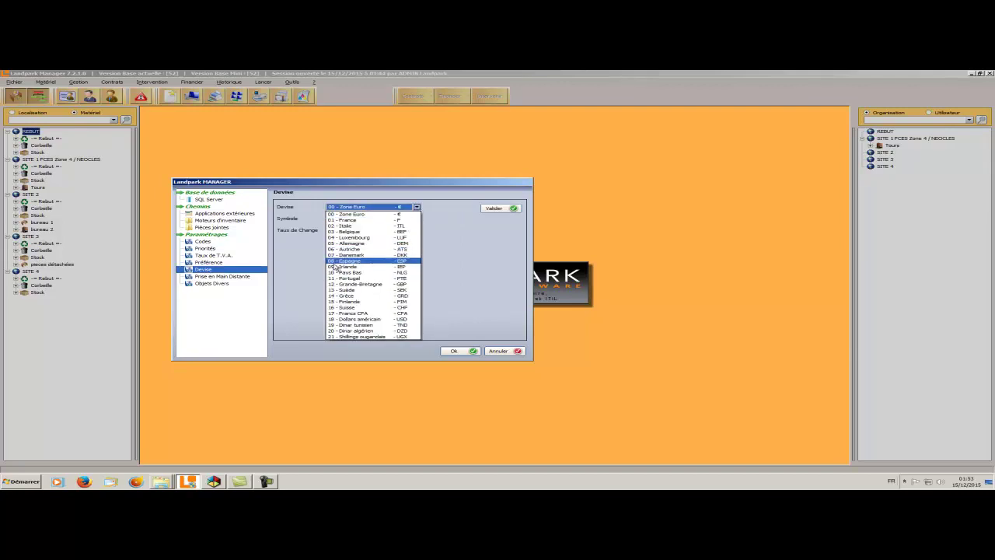
{"action": "left_click", "coordinate": [234, 277]}
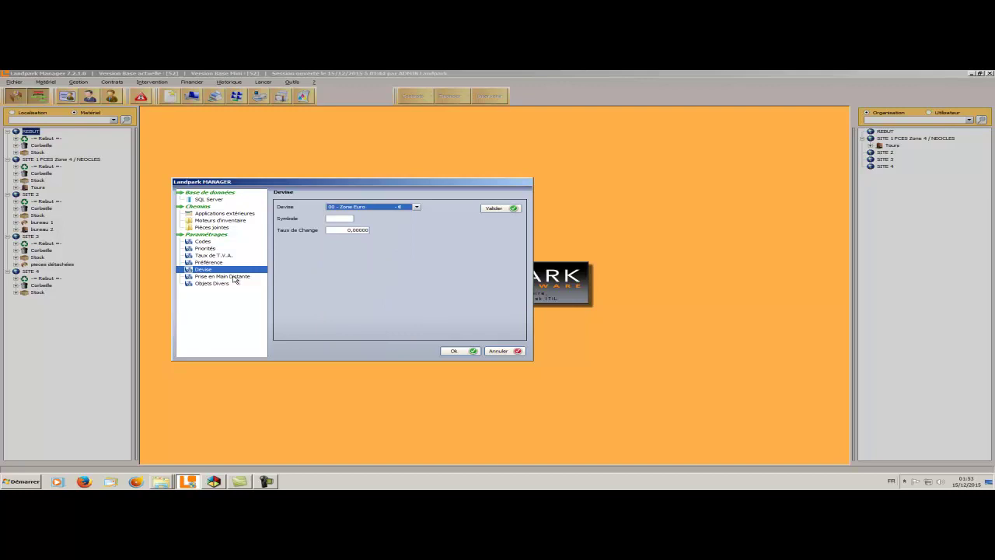
{"action": "left_click", "coordinate": [234, 277]}
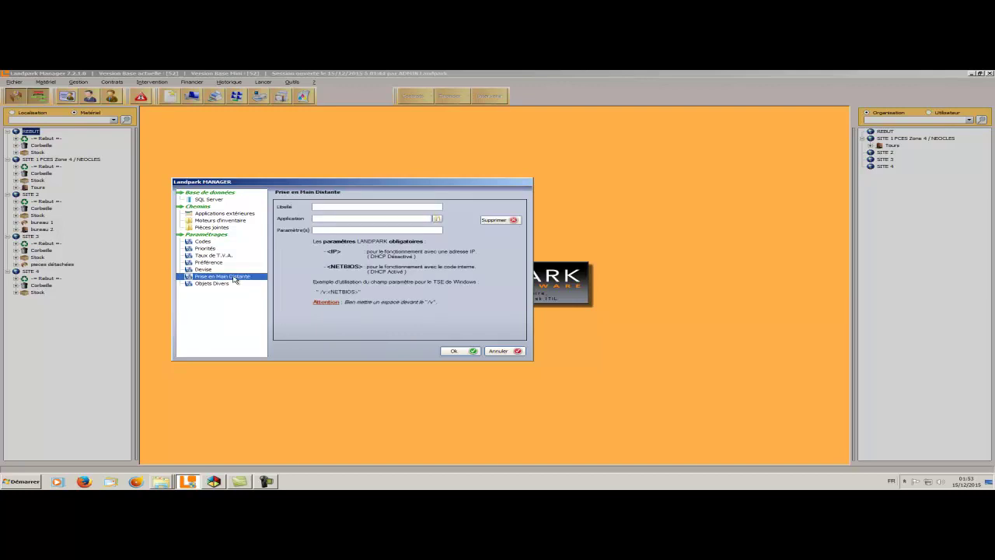
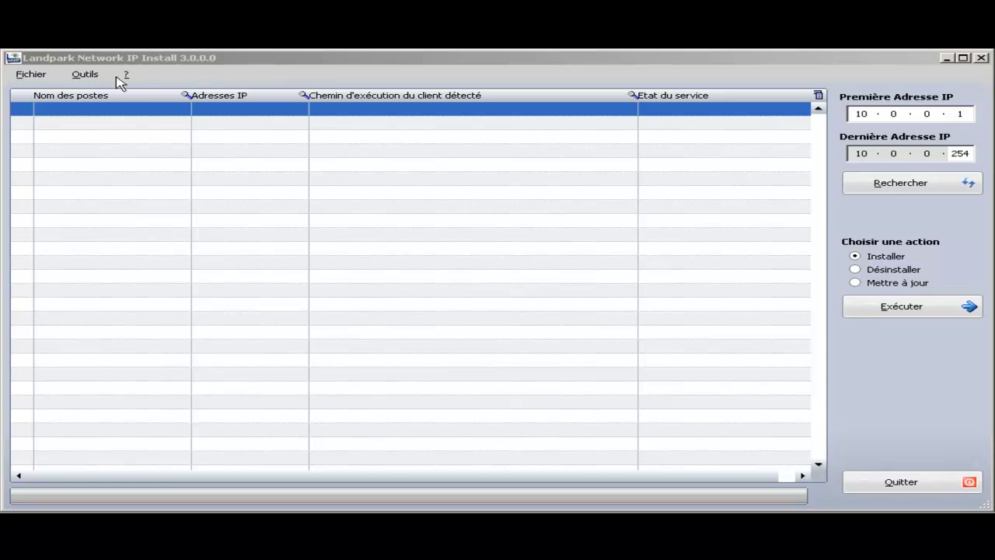
Step: In Landpark Network IP Install, review the IP Client deployment, administrator account and search settings, and save them
{"action": "left_click", "coordinate": [35, 75]}
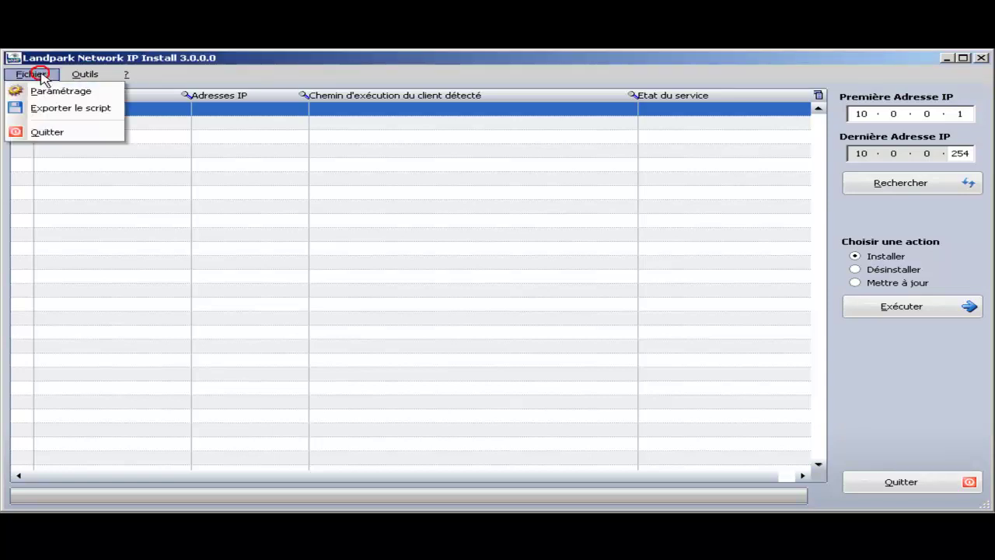
{"action": "left_click", "coordinate": [74, 91]}
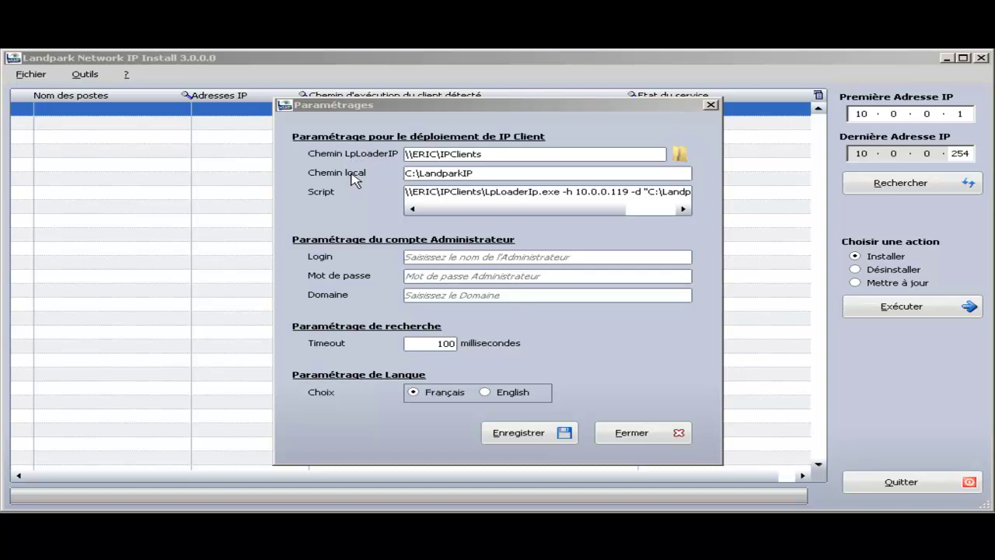
{"action": "left_click", "coordinate": [364, 178]}
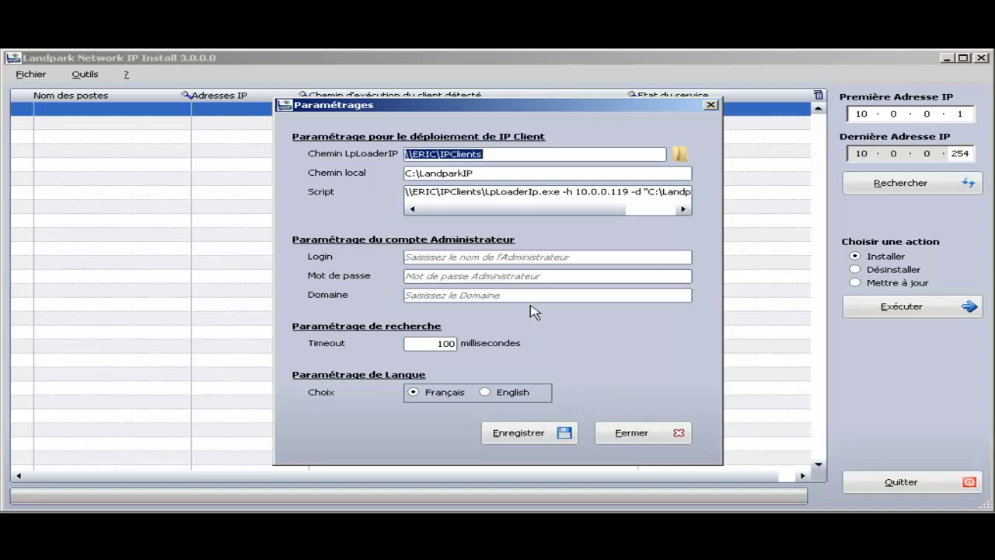
{"action": "left_click", "coordinate": [562, 435]}
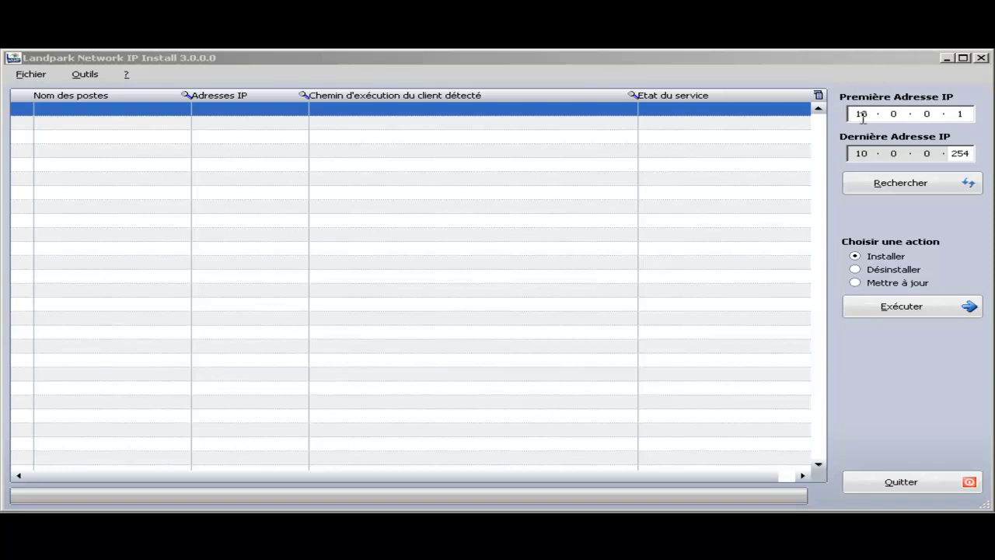
Step: Set the IP range from 10.0.0.20 to 10.0.0.100 and search it for workstations
{"action": "left_click", "coordinate": [961, 113]}
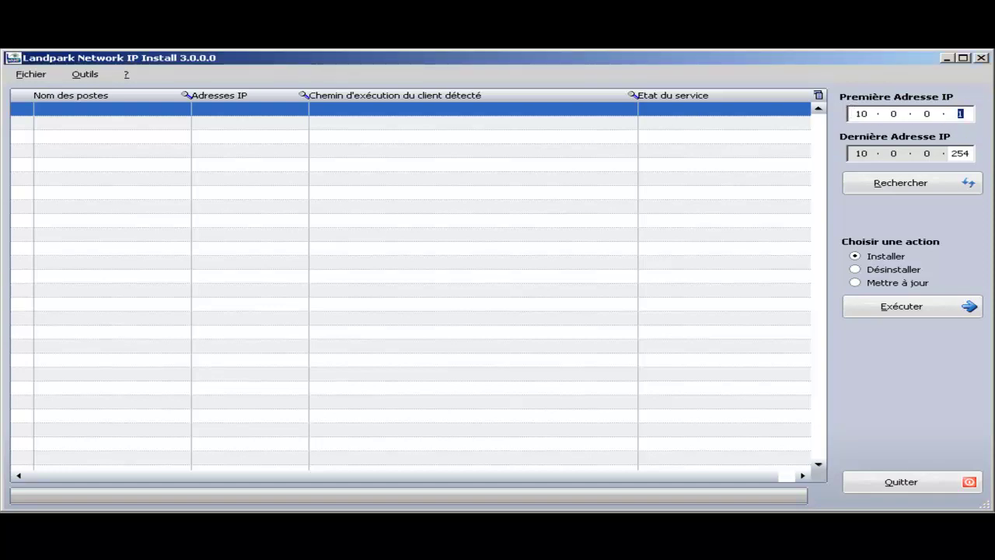
{"action": "type", "text": "20"}
{"action": "left_click", "coordinate": [968, 153]}
{"action": "type", "text": "100"}
{"action": "left_click", "coordinate": [921, 185]}
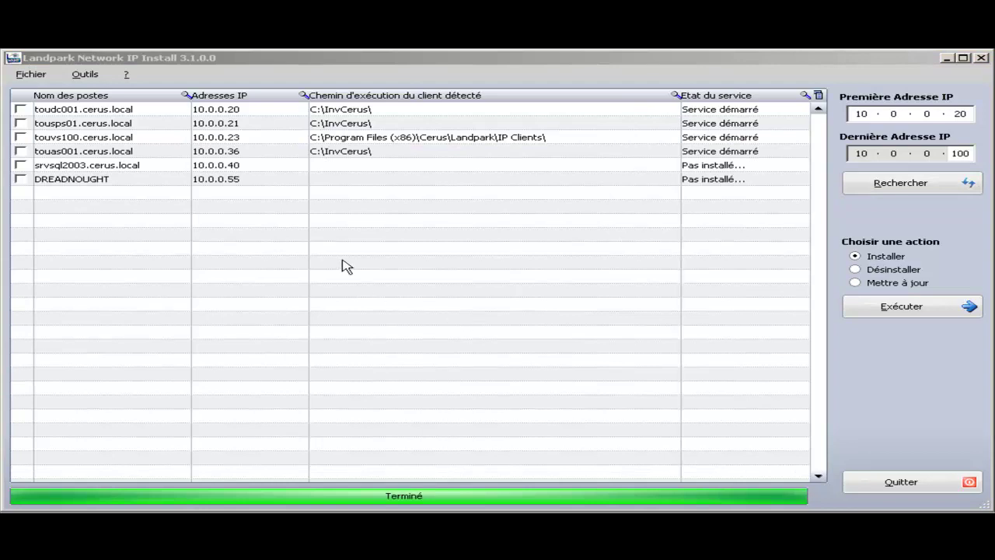
Step: Install the IP client on srvsql2003.cerus.local
{"action": "left_click", "coordinate": [20, 164]}
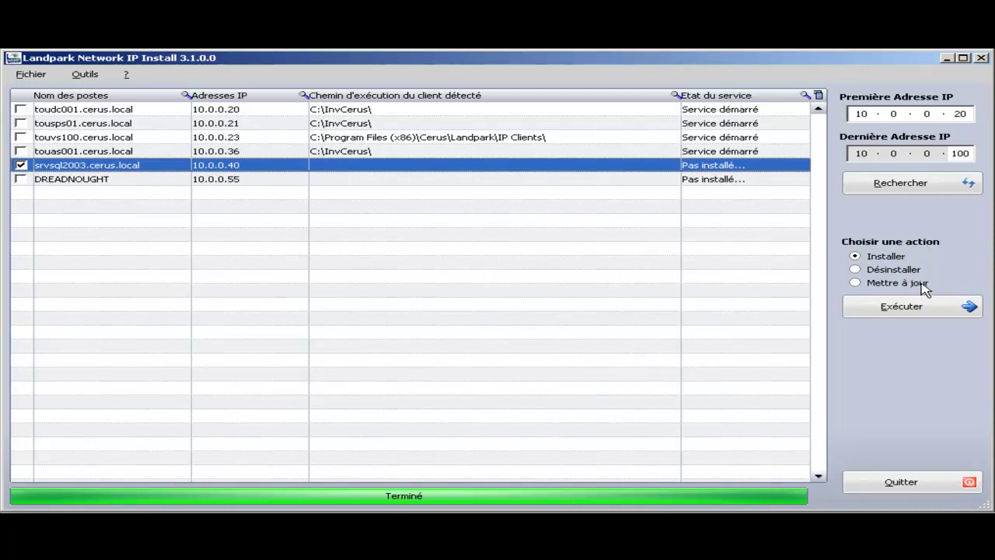
{"action": "left_click", "coordinate": [890, 257]}
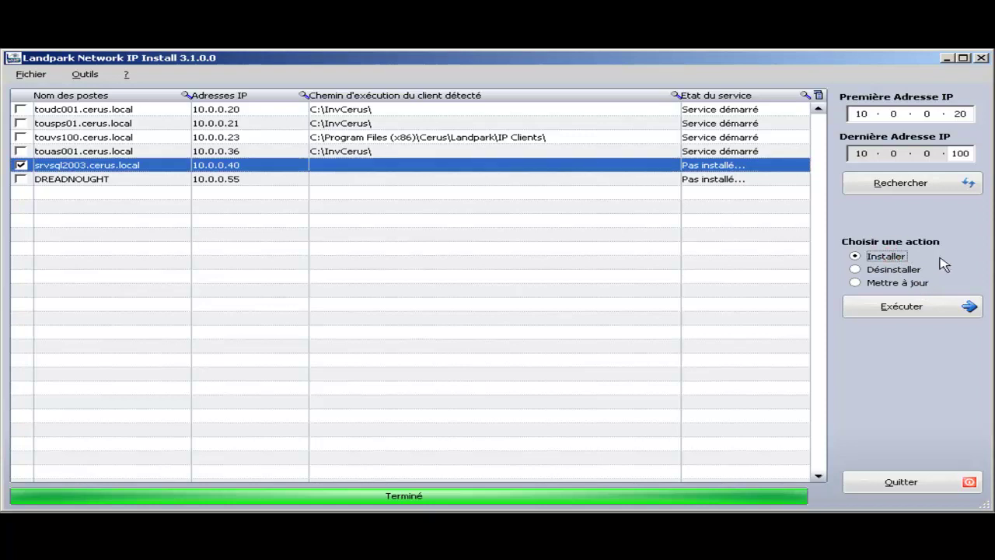
{"action": "left_click", "coordinate": [900, 308]}
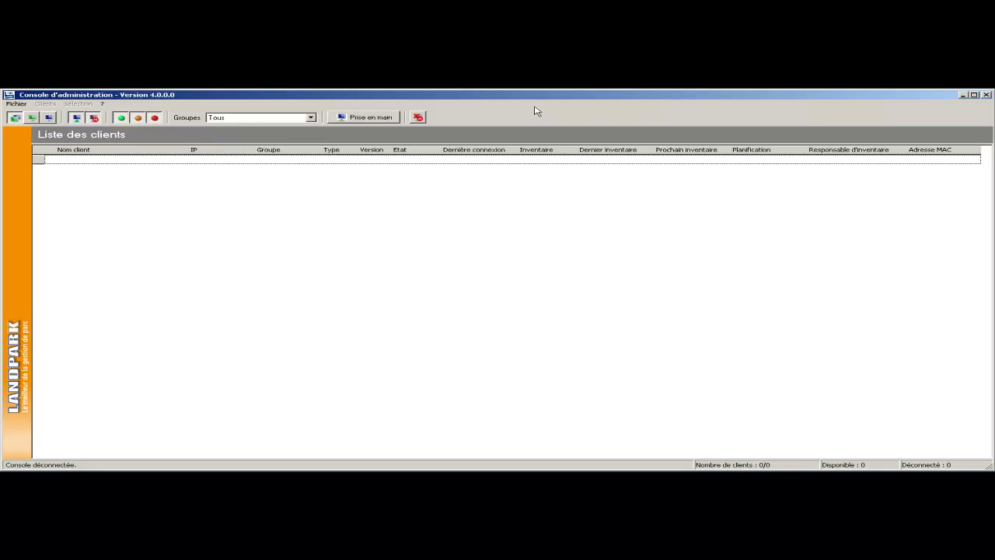
Step: Switch to the administration console and try to connect it to the server with the existing settings
{"action": "left_click", "coordinate": [18, 104]}
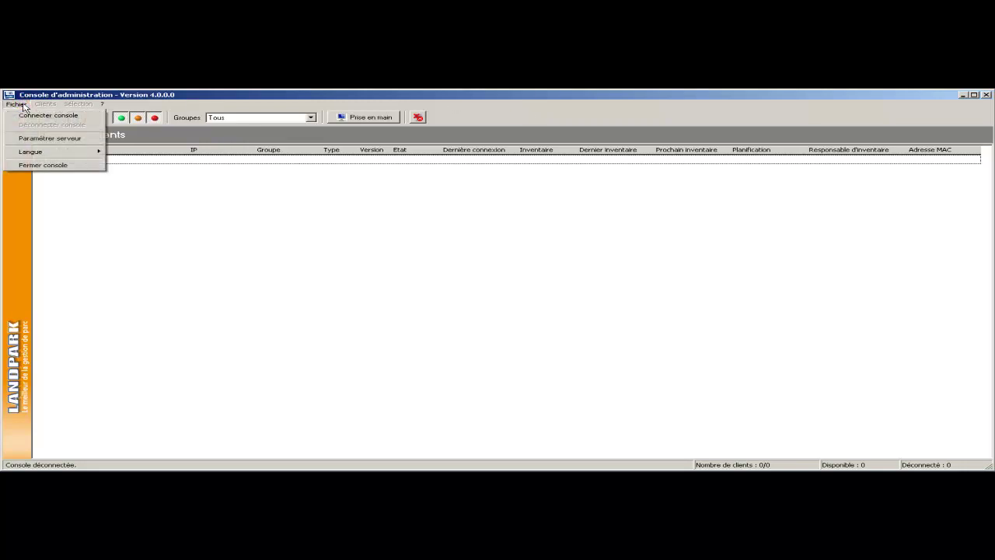
{"action": "left_click", "coordinate": [51, 116]}
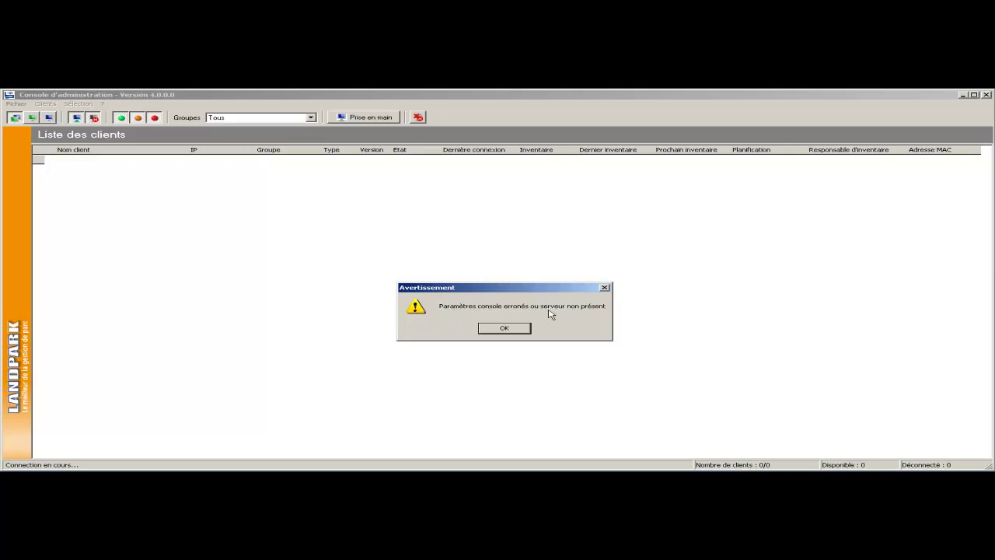
{"action": "left_click", "coordinate": [521, 328]}
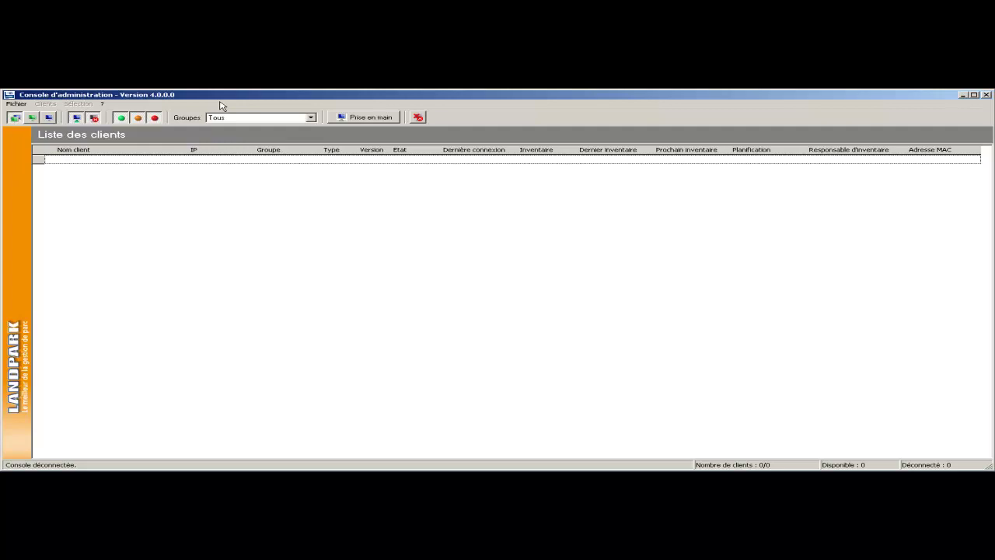
Step: Check the server IP 10.0.0.23 and the port in the server settings, and connect the console from there
{"action": "left_click", "coordinate": [22, 106]}
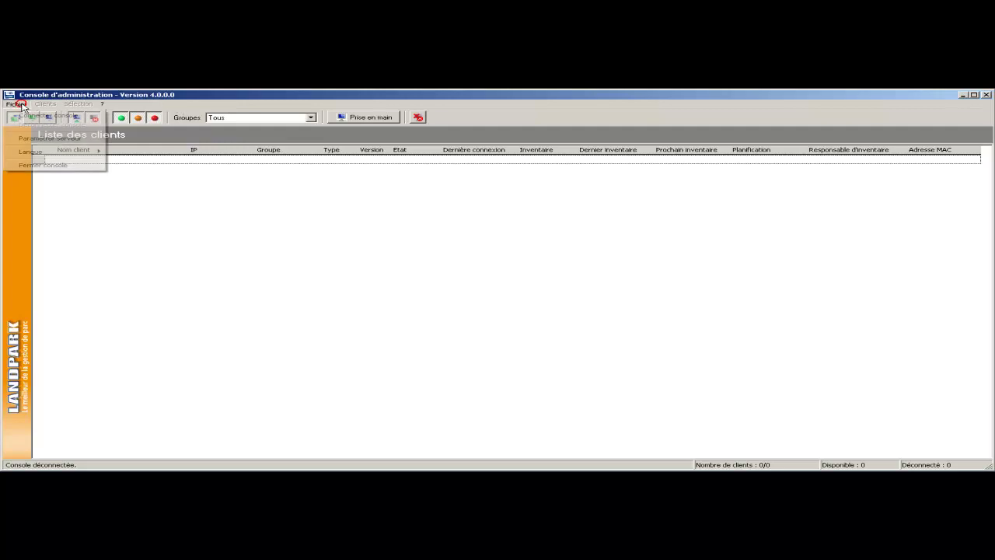
{"action": "left_click", "coordinate": [65, 139]}
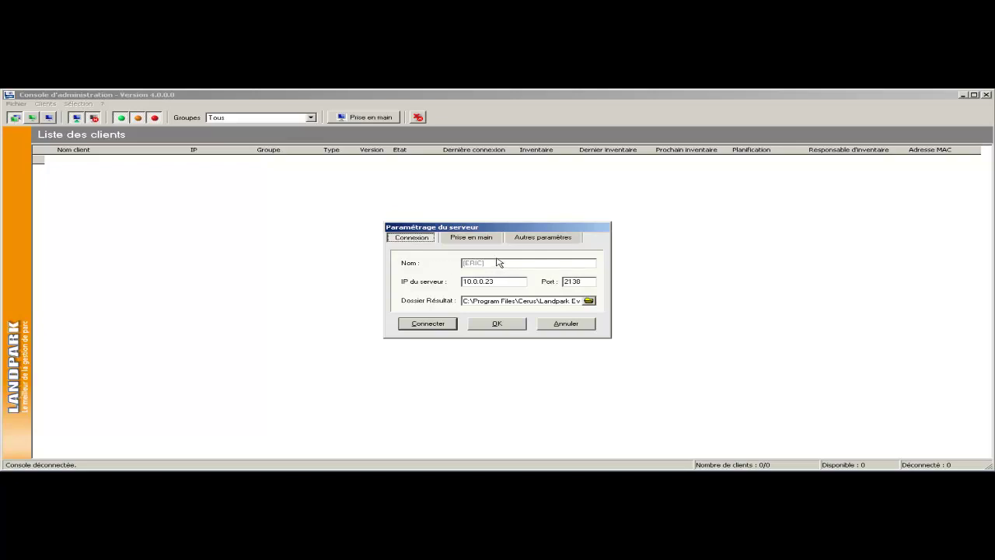
{"action": "left_click", "coordinate": [502, 281]}
{"action": "left_click", "coordinate": [591, 281]}
{"action": "left_click", "coordinate": [430, 325]}
{"action": "left_click", "coordinate": [493, 334]}
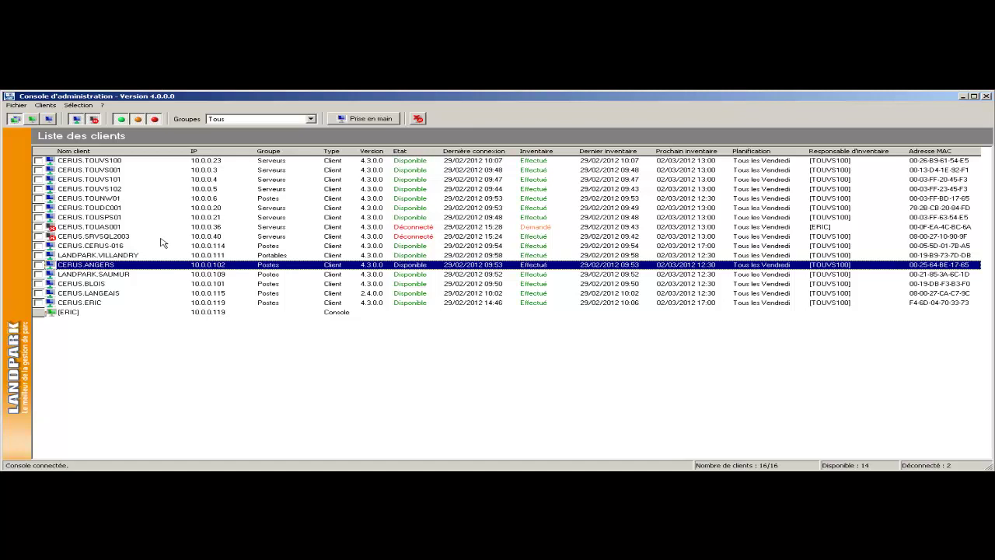
Step: Request an inventory of the CERUS.ANGERS client and check its progress in the client list
{"action": "left_click", "coordinate": [38, 266]}
{"action": "right_click", "coordinate": [251, 267]}
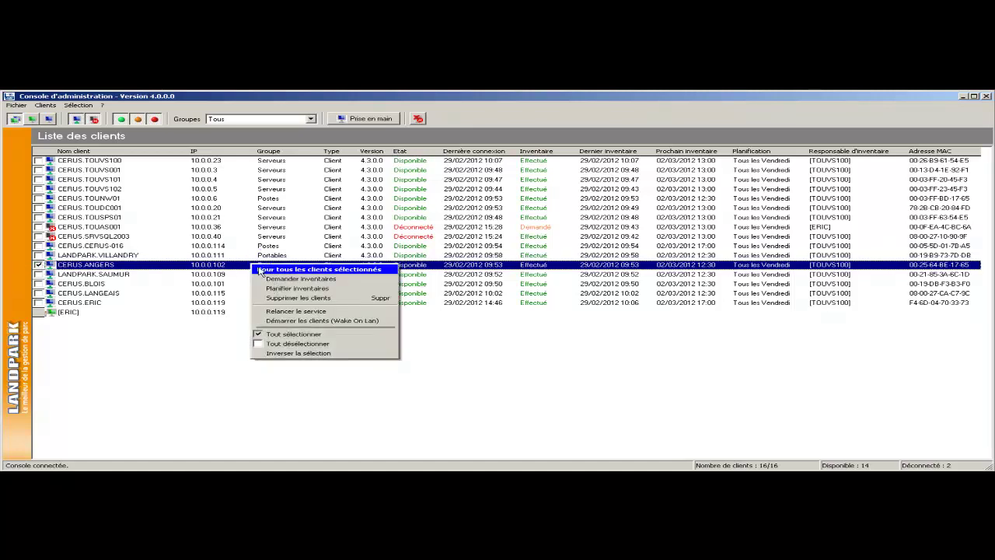
{"action": "left_click", "coordinate": [331, 279]}
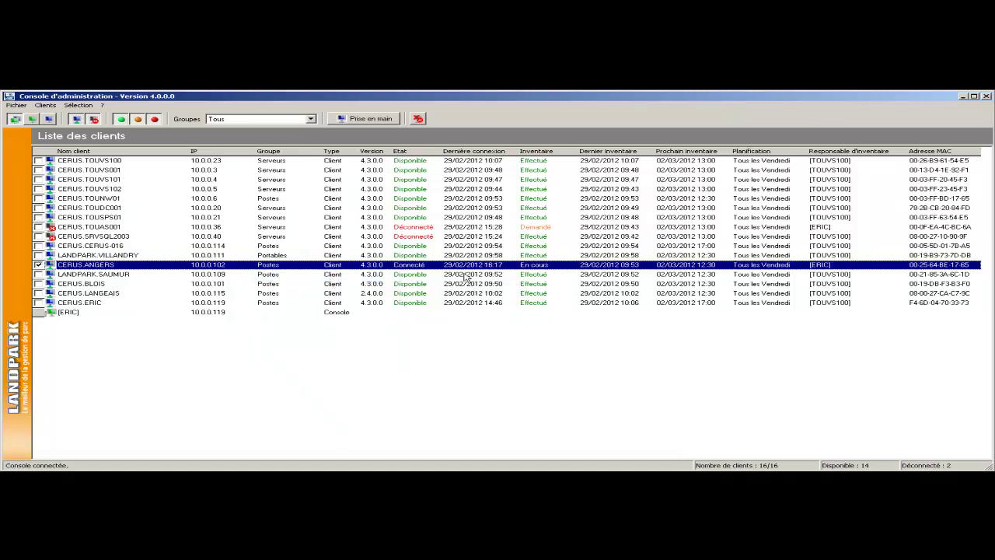
{"action": "left_click", "coordinate": [455, 314]}
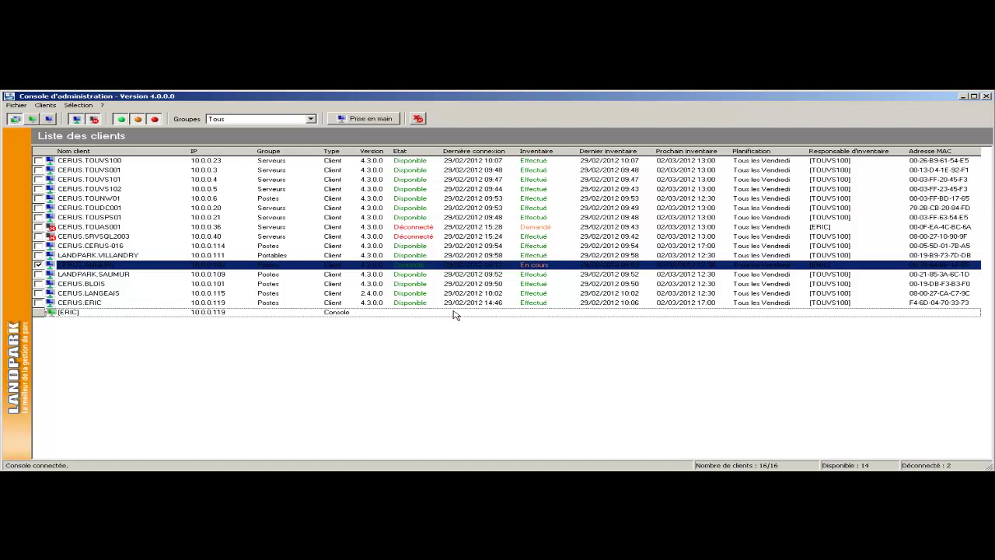
{"action": "left_click", "coordinate": [453, 268]}
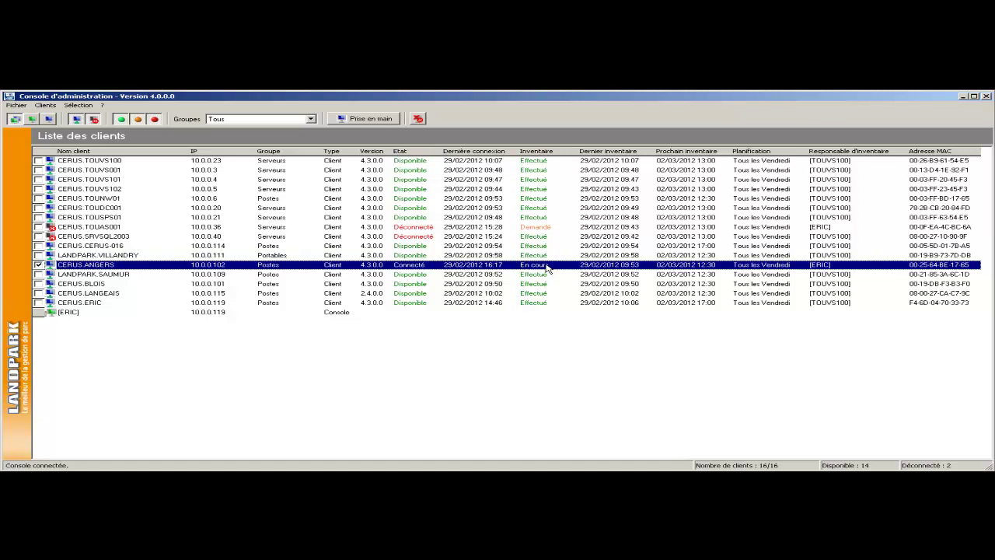
{"action": "left_click", "coordinate": [444, 226]}
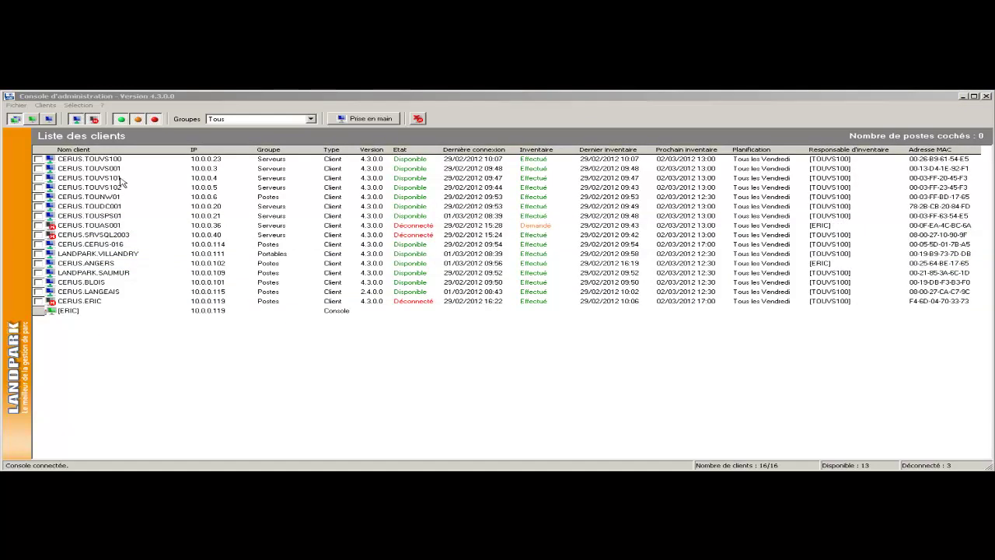
Step: Open the client inventory settings and review the filtered files option and its file extension filters
{"action": "left_click", "coordinate": [45, 105]}
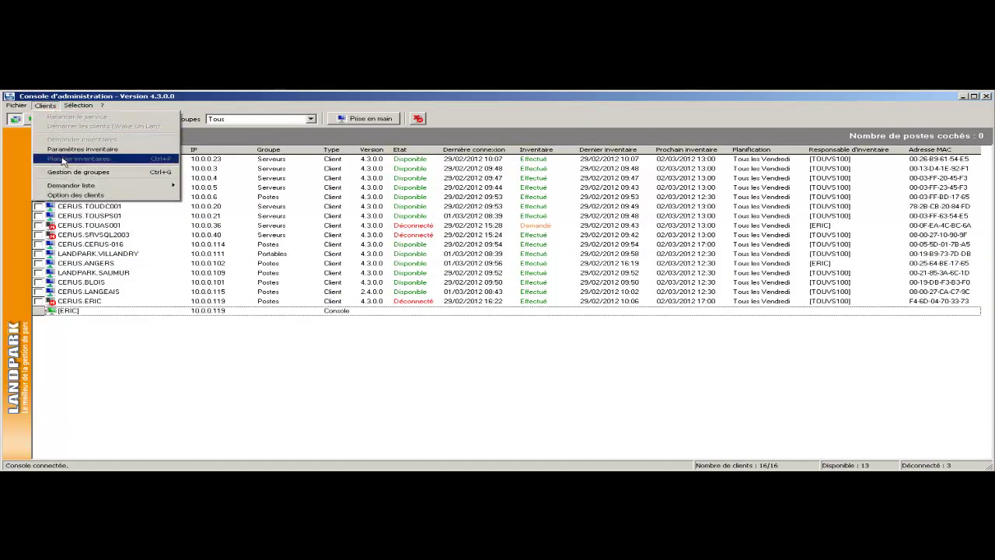
{"action": "left_click", "coordinate": [111, 150]}
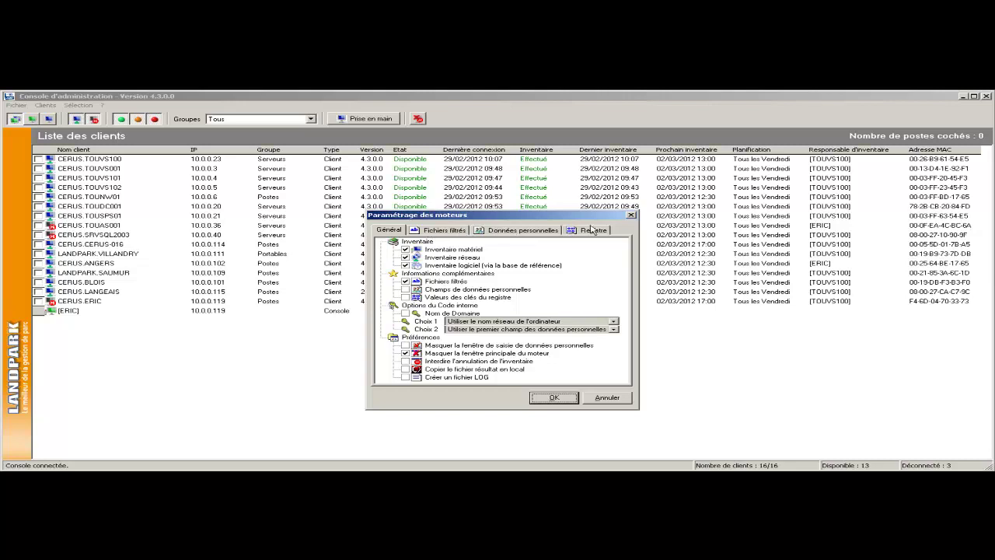
{"action": "left_click", "coordinate": [458, 281]}
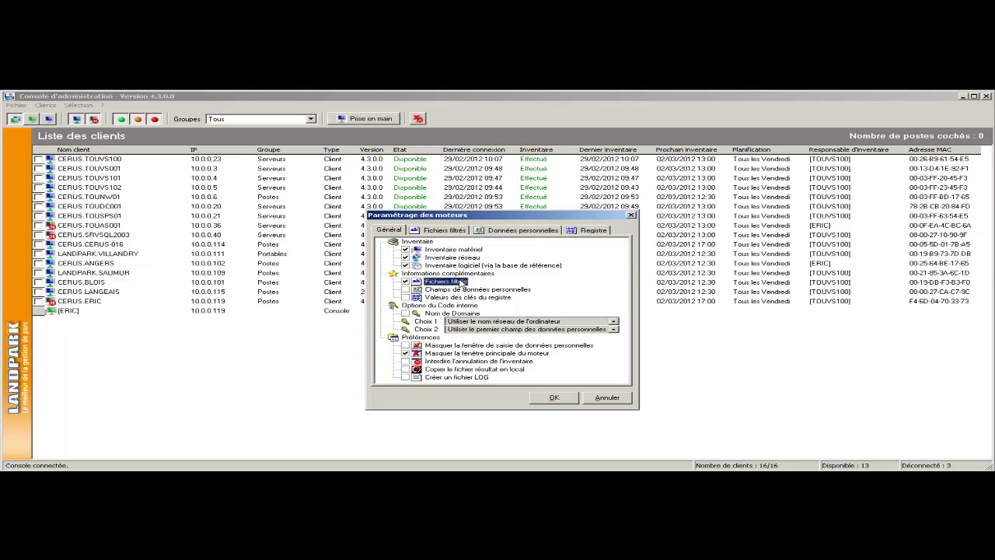
{"action": "left_click", "coordinate": [453, 231]}
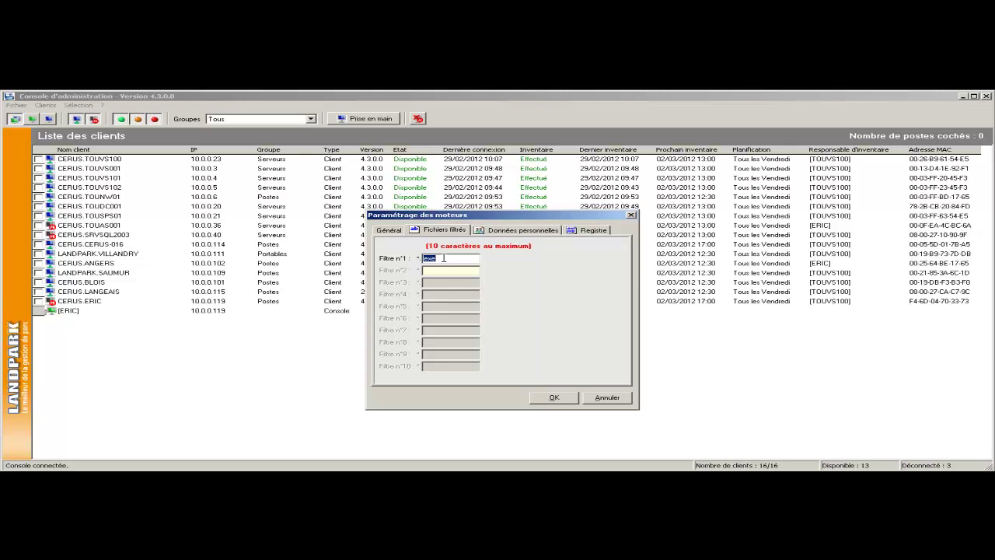
{"action": "left_click", "coordinate": [389, 230]}
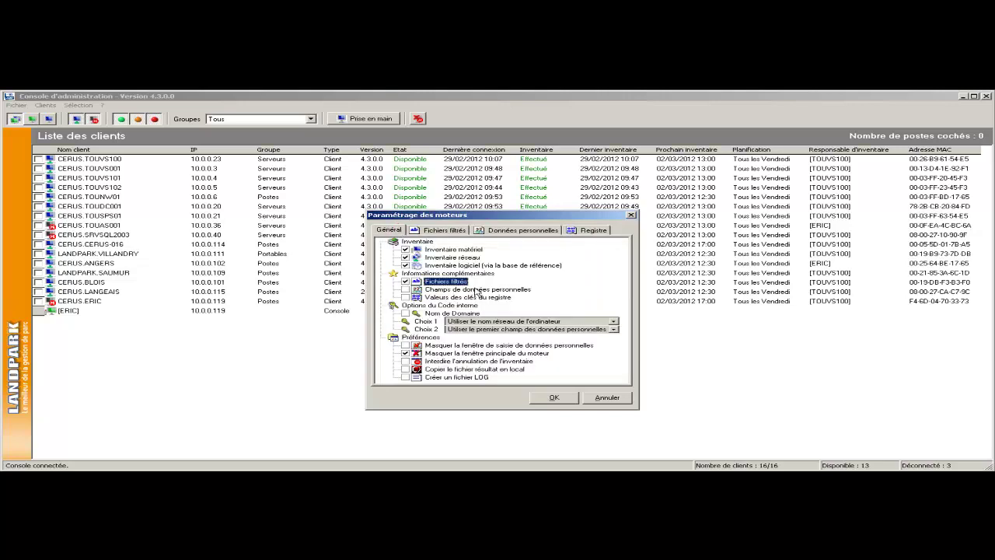
Step: Review the personal data field labels and the registry keys that the inventory engine can collect
{"action": "left_click", "coordinate": [476, 289]}
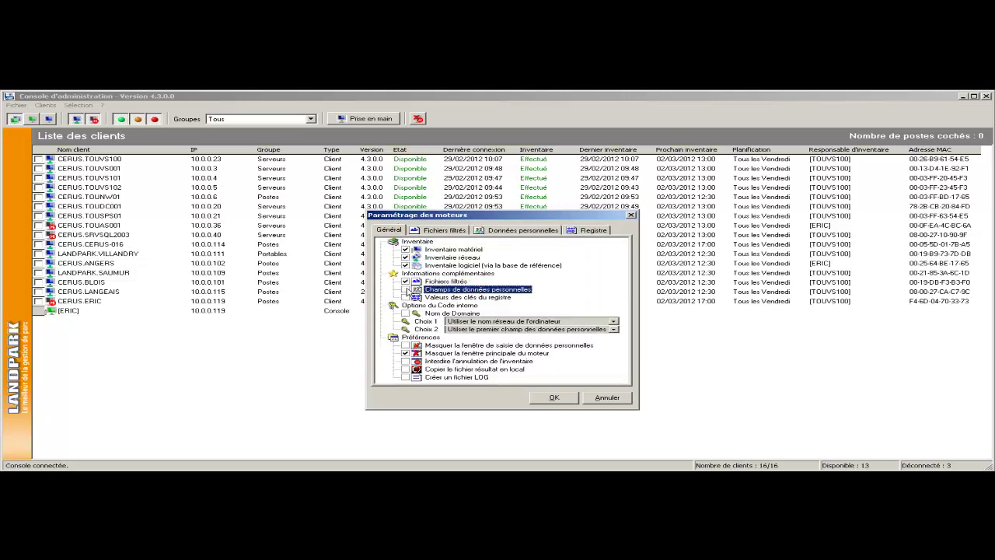
{"action": "left_click", "coordinate": [531, 232]}
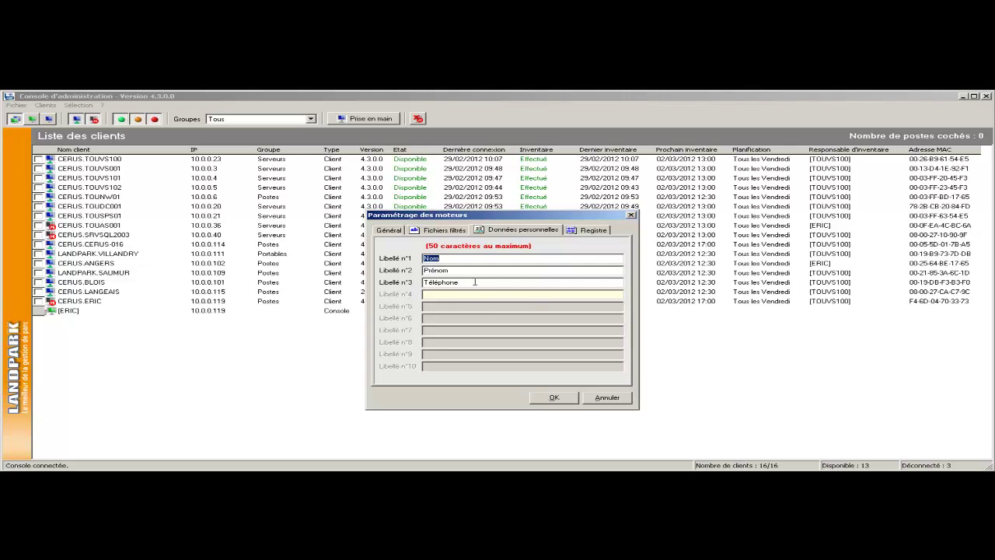
{"action": "left_click", "coordinate": [393, 231]}
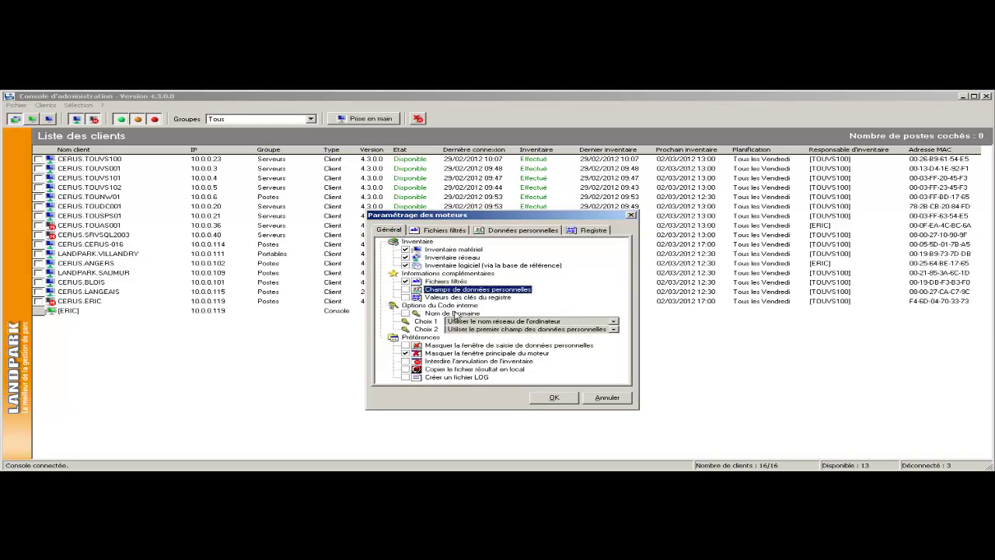
{"action": "left_click", "coordinate": [471, 299]}
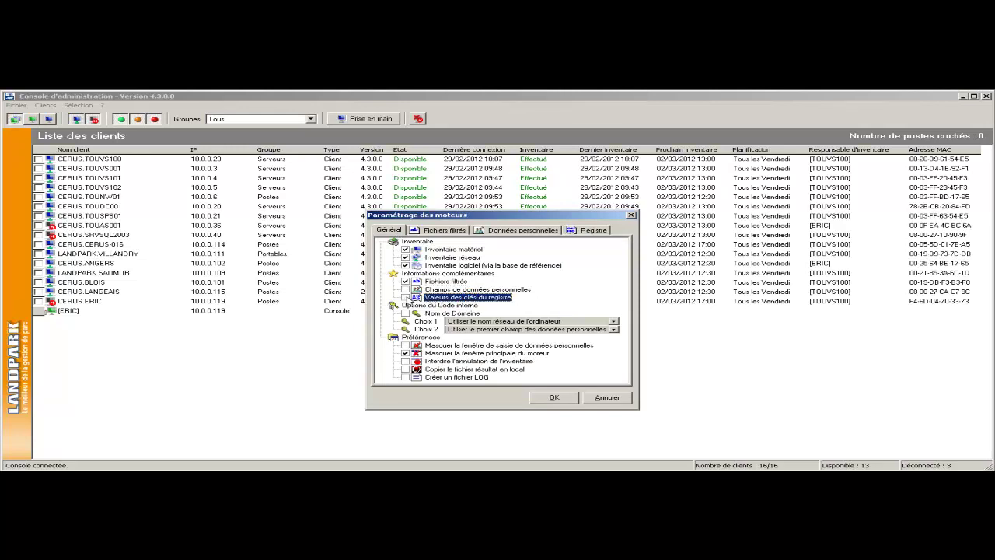
{"action": "left_click", "coordinate": [591, 231]}
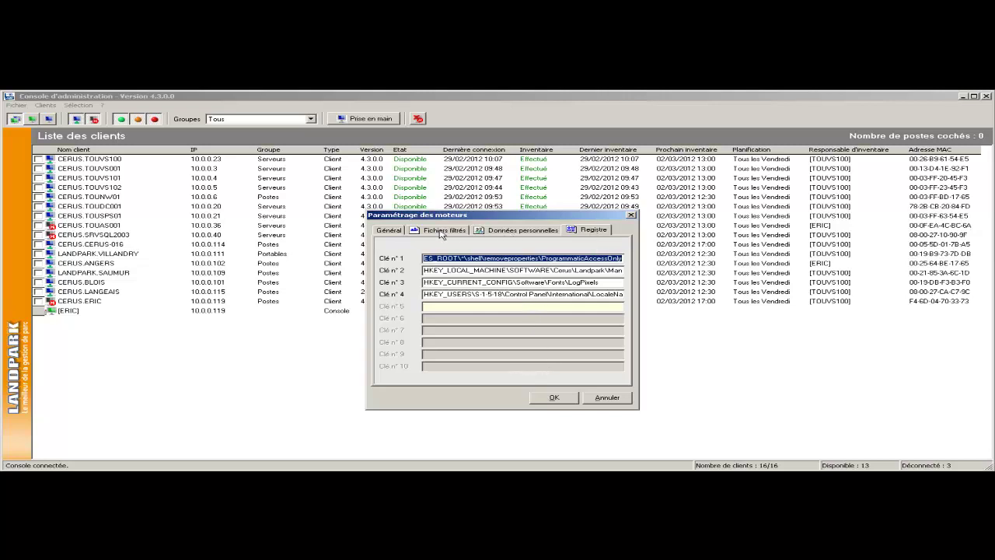
{"action": "left_click", "coordinate": [396, 231]}
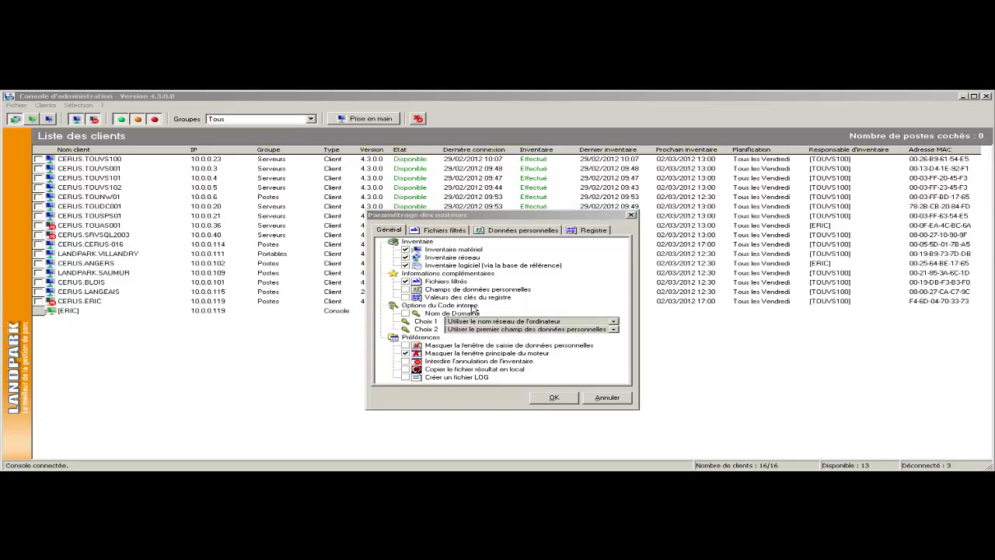
Step: Try including the domain name in the internal code options, and clear the option again
{"action": "left_click", "coordinate": [471, 305]}
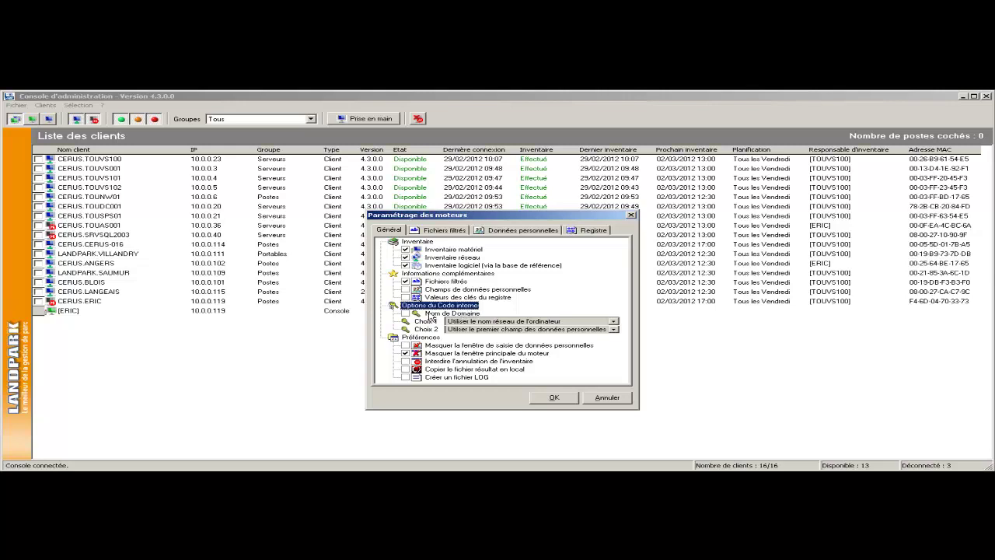
{"action": "left_click", "coordinate": [409, 315]}
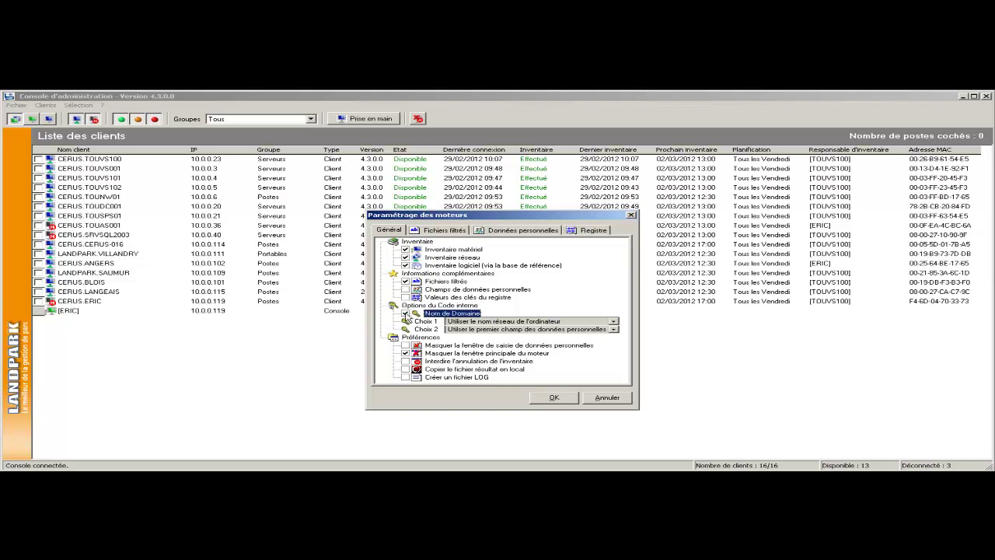
{"action": "left_click", "coordinate": [405, 314]}
Step: Try the first registry key as Choice 1 of the internal code, and return it to the computer's network name
{"action": "left_click", "coordinate": [614, 321]}
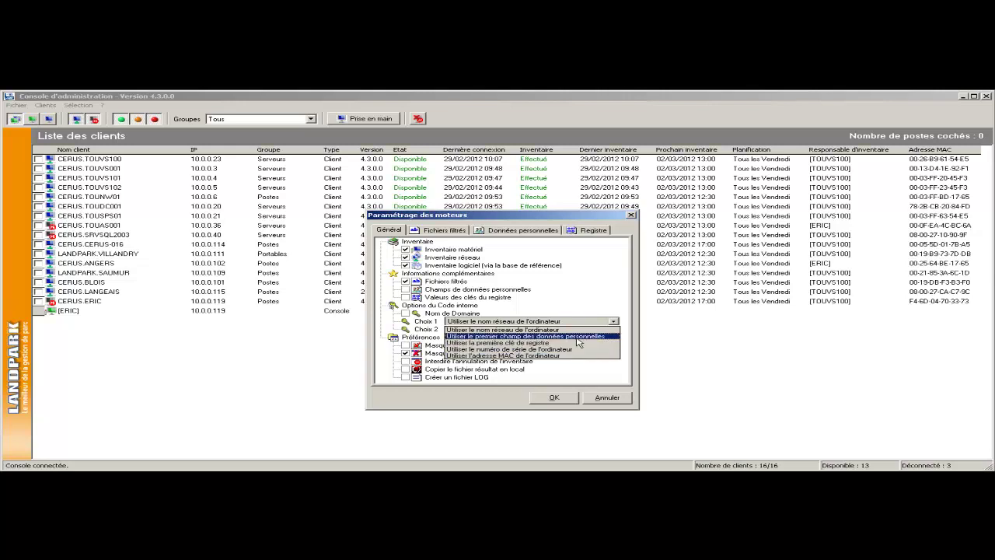
{"action": "left_click", "coordinate": [613, 322]}
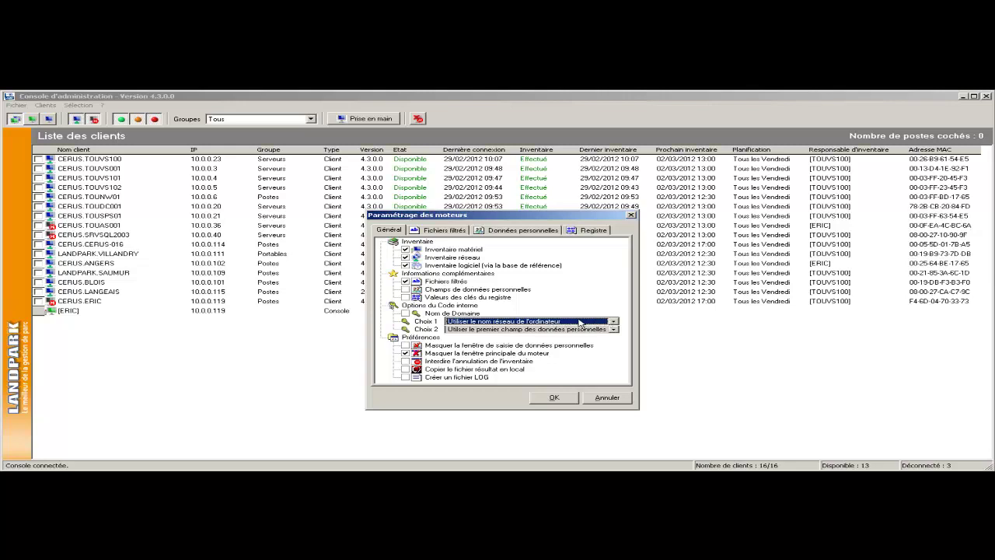
{"action": "left_click", "coordinate": [580, 322]}
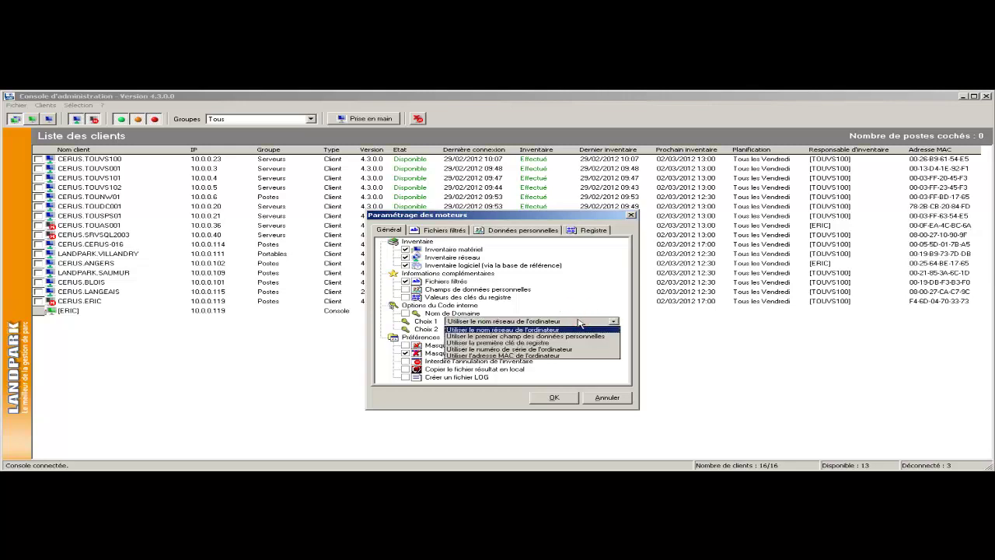
{"action": "left_click", "coordinate": [537, 342]}
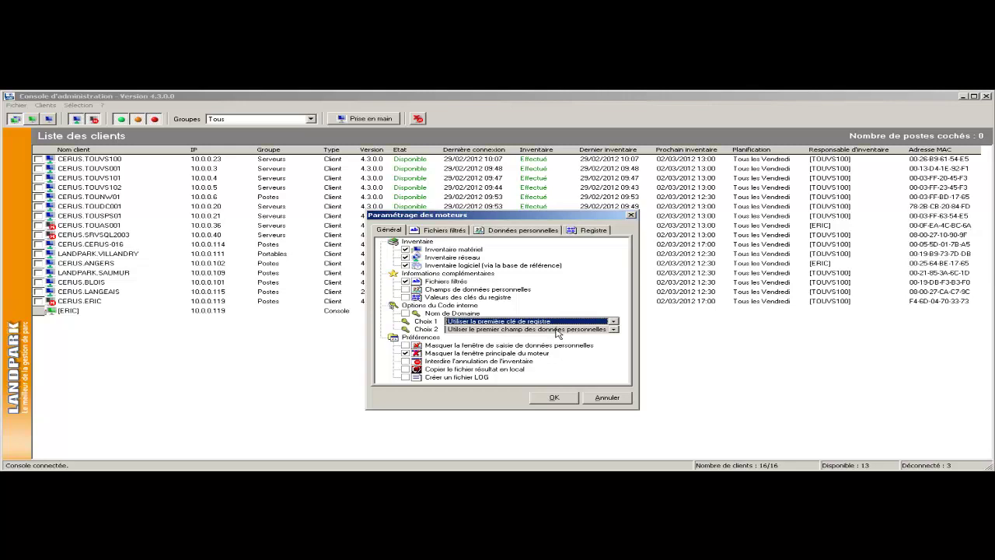
{"action": "left_click", "coordinate": [613, 321]}
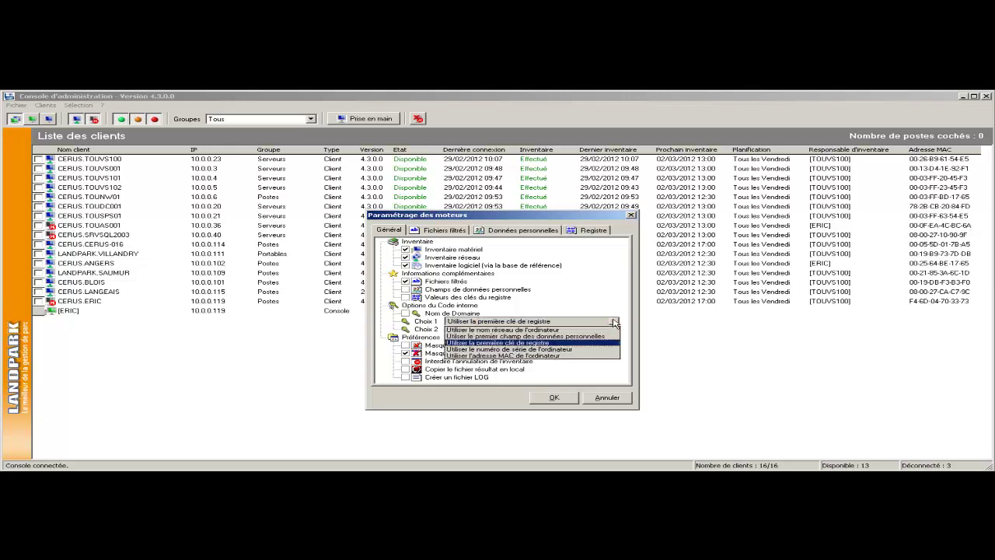
{"action": "left_click", "coordinate": [559, 329]}
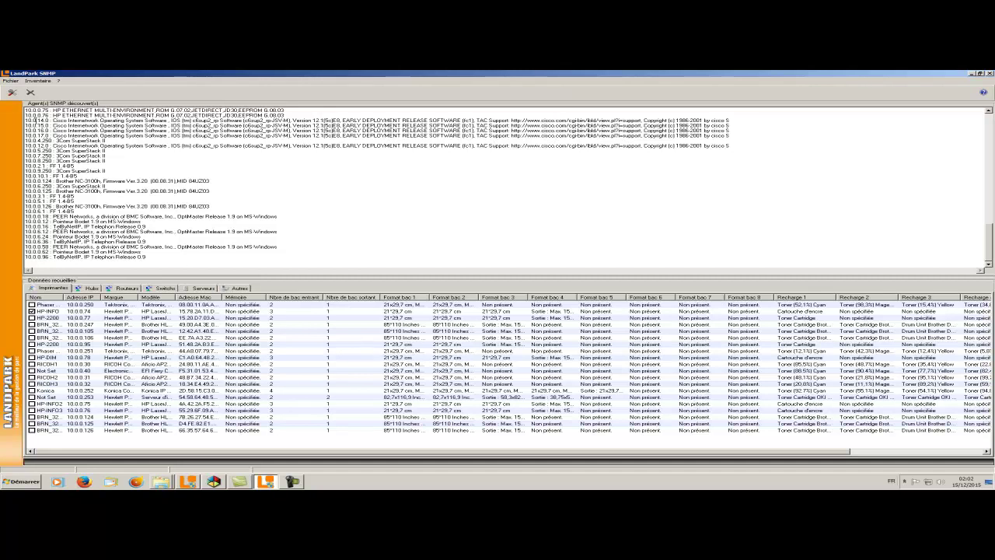
Step: In LandPark SNMP, review the IP range, community and detail options for launching an inventory, and cancel
{"action": "left_click", "coordinate": [35, 82]}
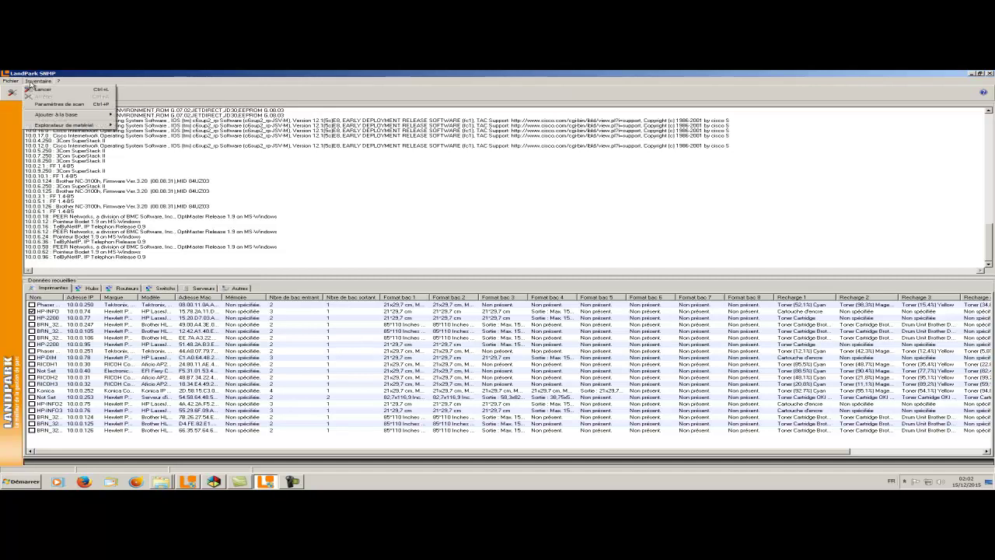
{"action": "left_click", "coordinate": [34, 90]}
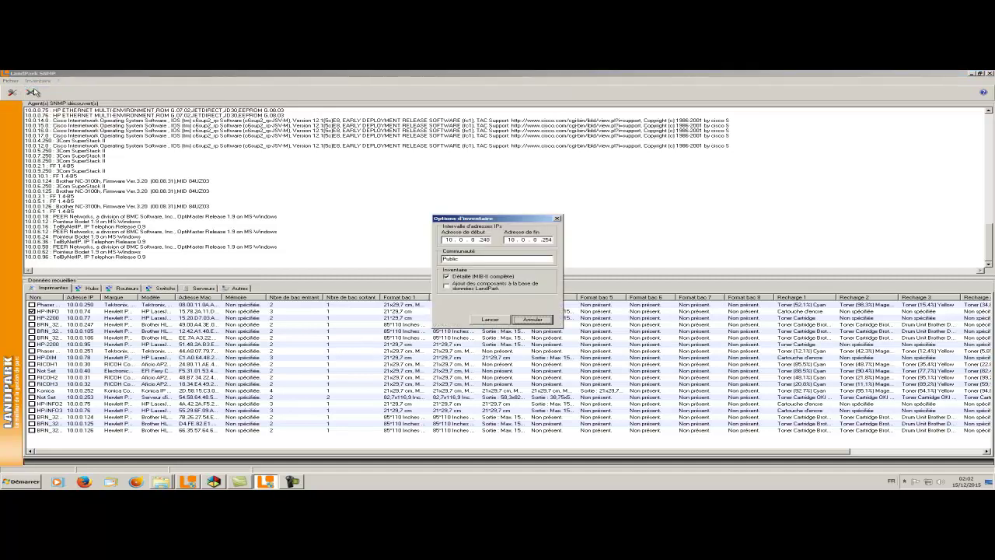
{"action": "left_click", "coordinate": [482, 241]}
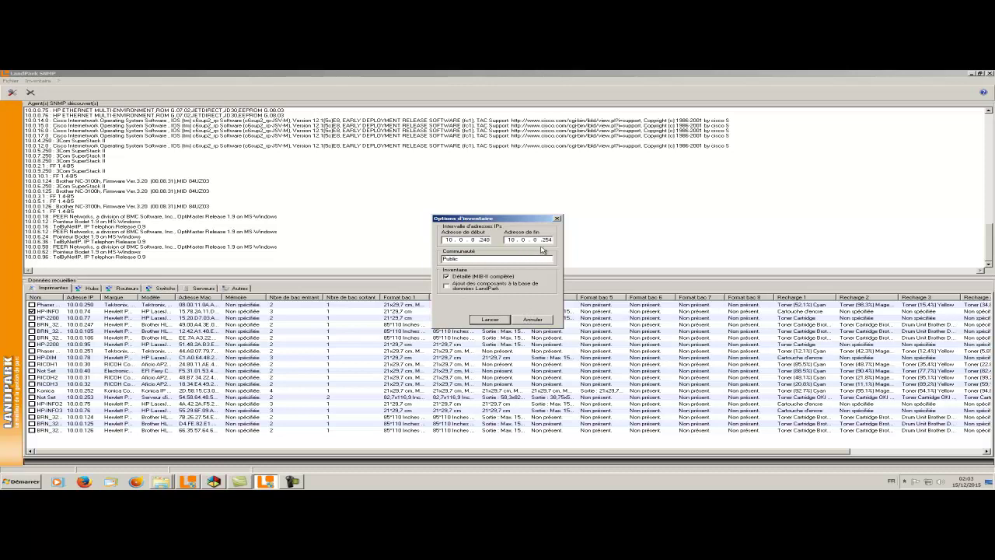
{"action": "left_click", "coordinate": [500, 279]}
{"action": "left_click", "coordinate": [500, 278]}
{"action": "left_click", "coordinate": [518, 321]}
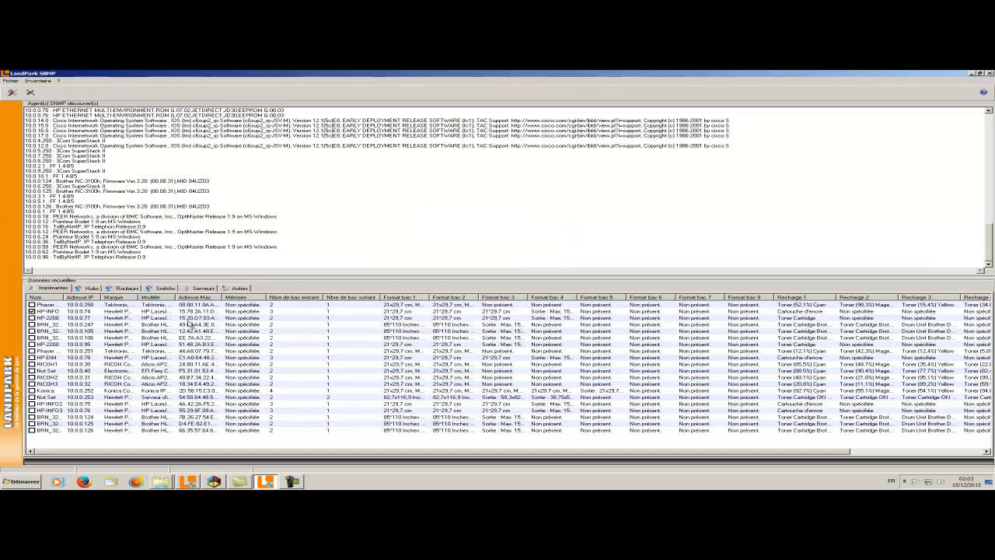
Step: Examine the collected SNMP data for hubs, routers, switches, servers and other devices, and return to the printers
{"action": "left_click", "coordinate": [88, 288]}
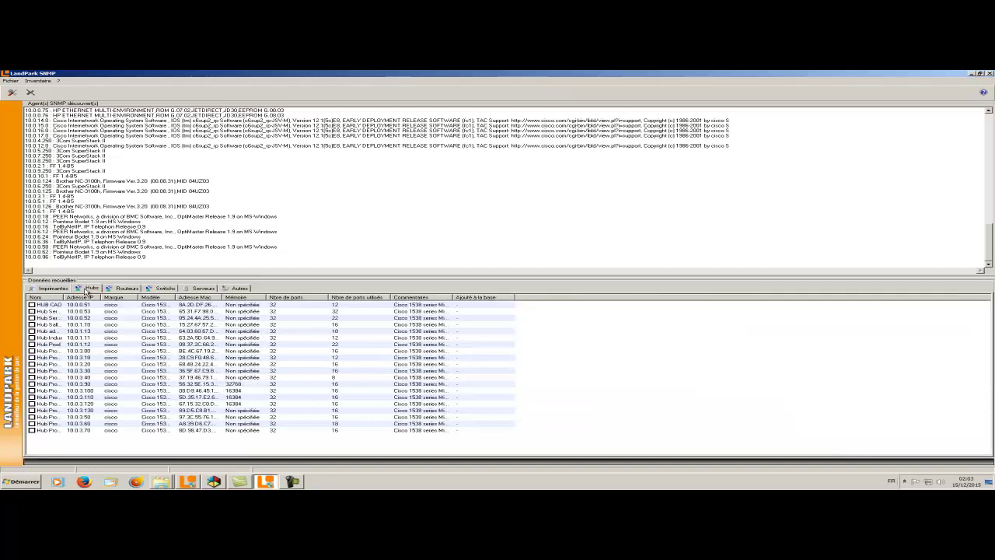
{"action": "left_click", "coordinate": [129, 289]}
{"action": "left_click", "coordinate": [163, 289]}
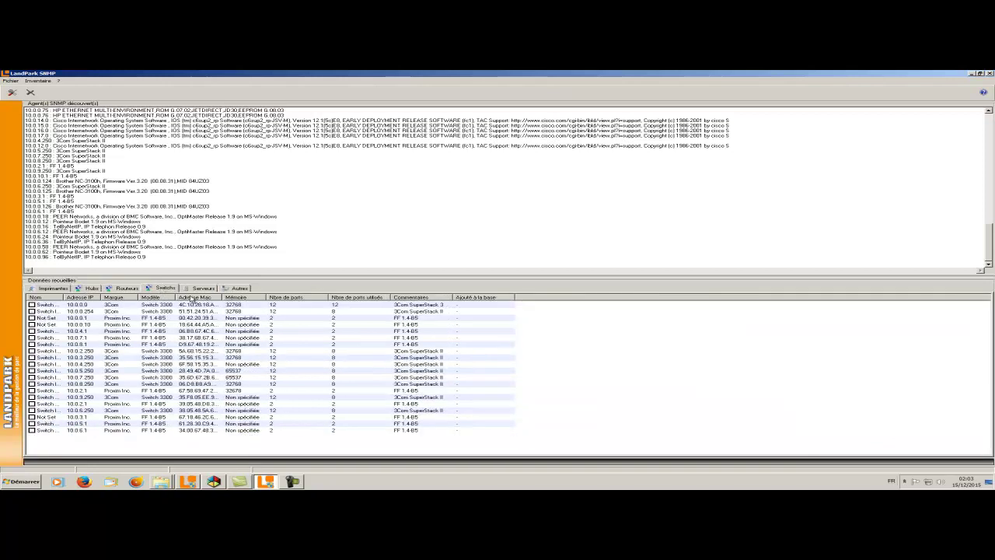
{"action": "left_click", "coordinate": [202, 288]}
{"action": "left_click", "coordinate": [238, 288]}
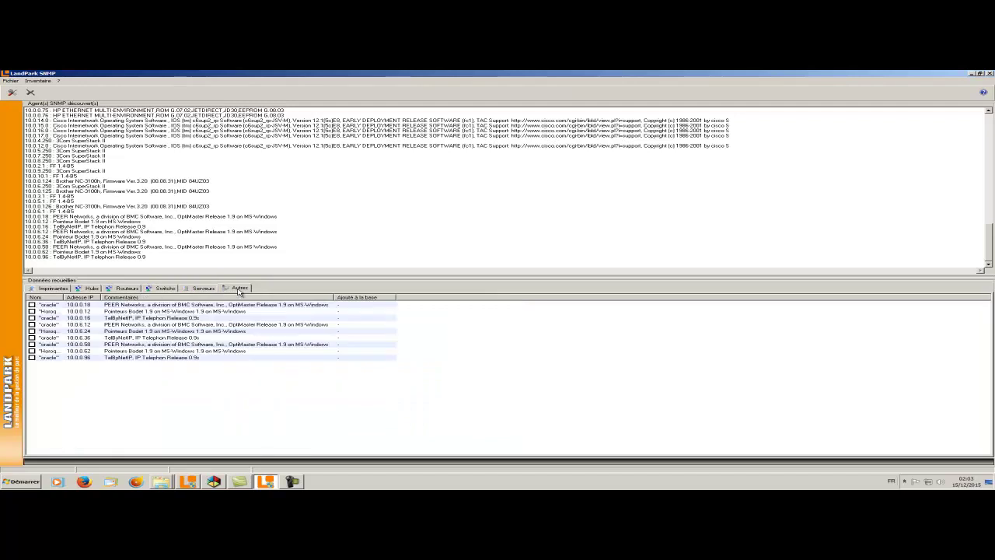
{"action": "left_click", "coordinate": [54, 288]}
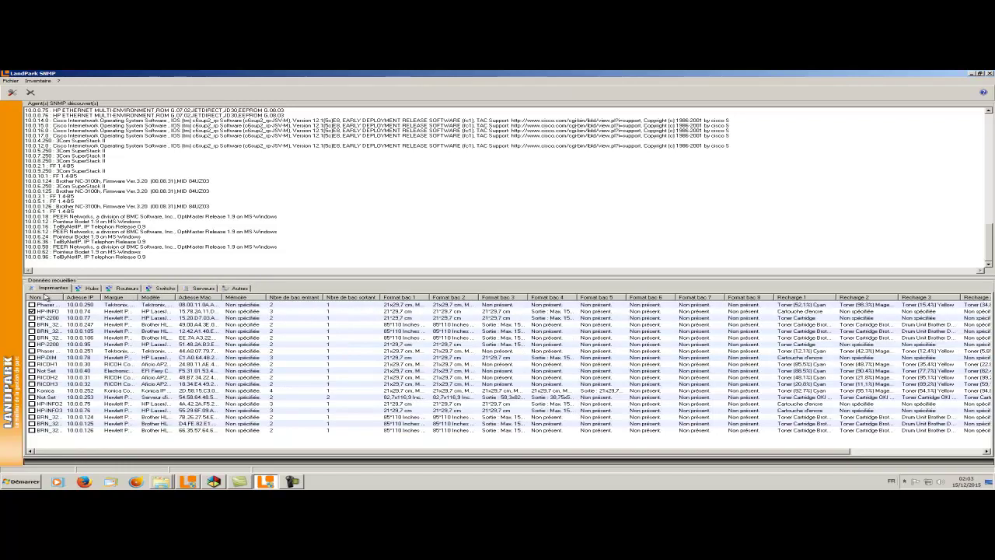
Step: Open the hardware explorer for all device types and inspect the details of printers Phaser 740 and HP-INFO
{"action": "right_click", "coordinate": [32, 319]}
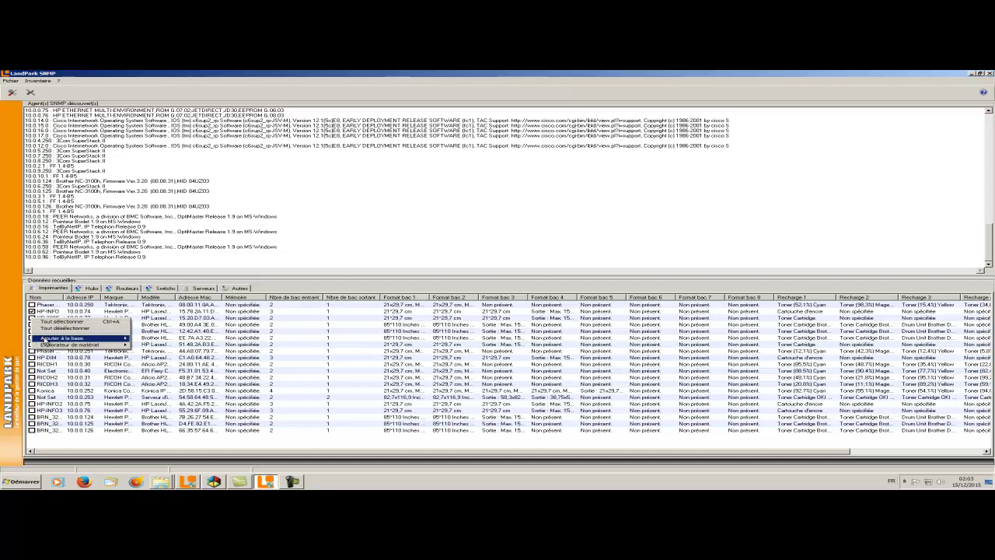
{"action": "mouse_move", "coordinate": [43, 340]}
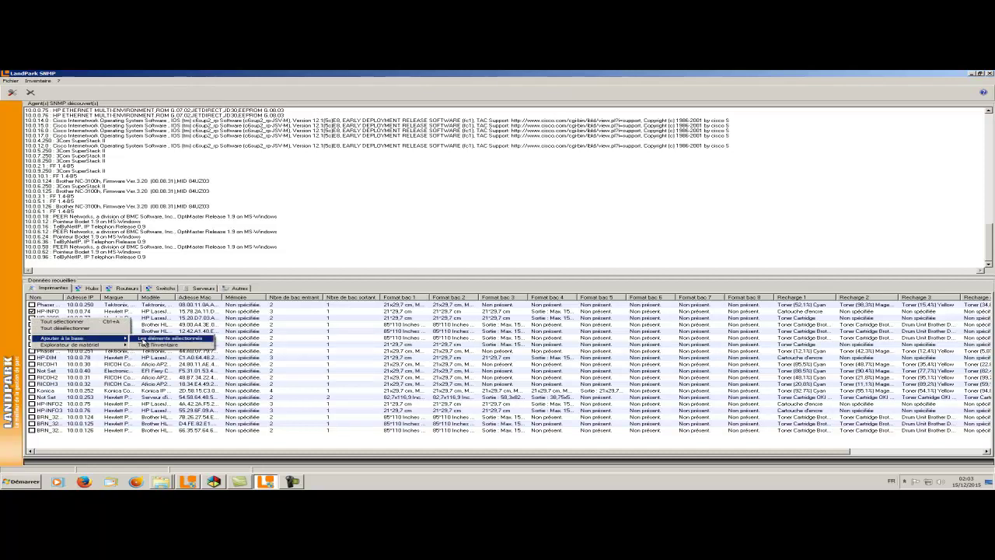
{"action": "mouse_move", "coordinate": [117, 344]}
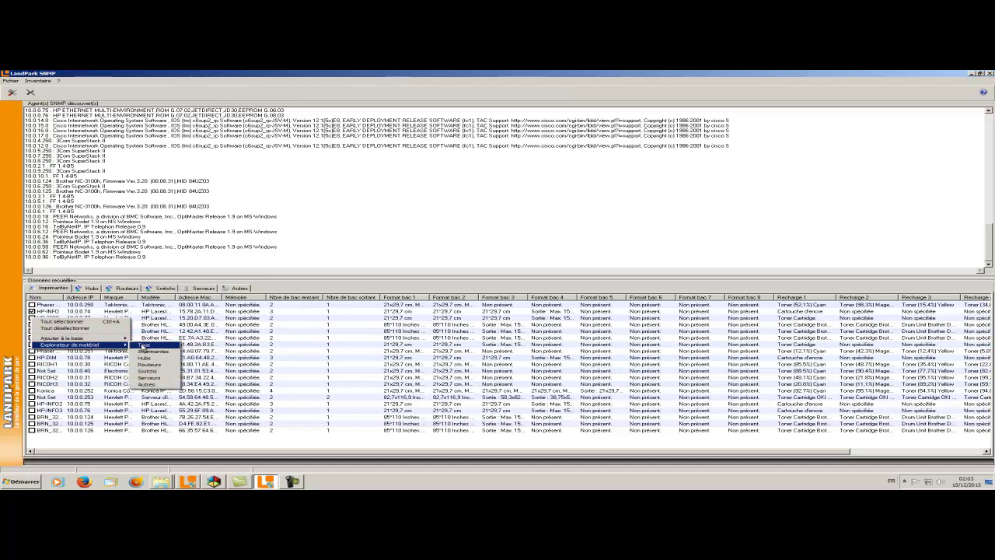
{"action": "left_click", "coordinate": [143, 345]}
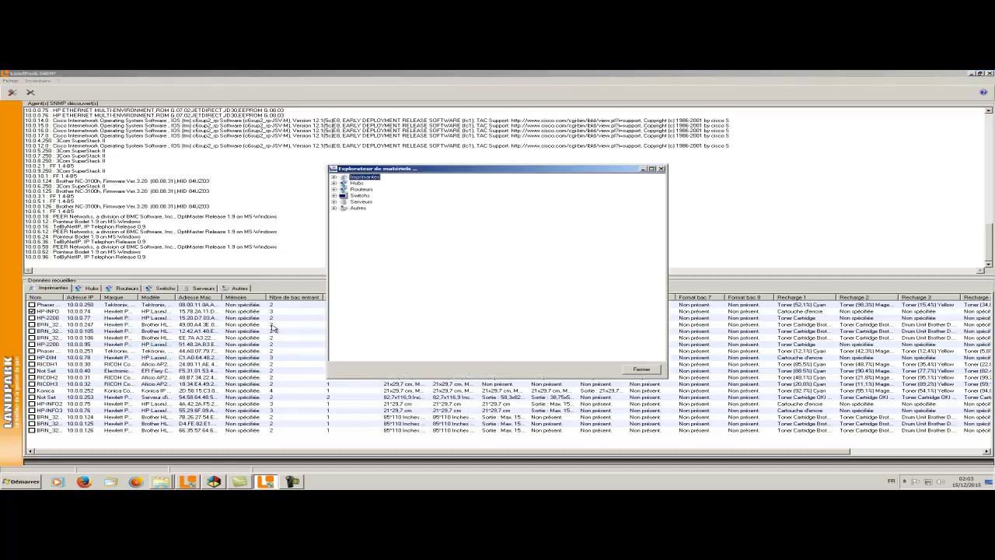
{"action": "left_click", "coordinate": [334, 178]}
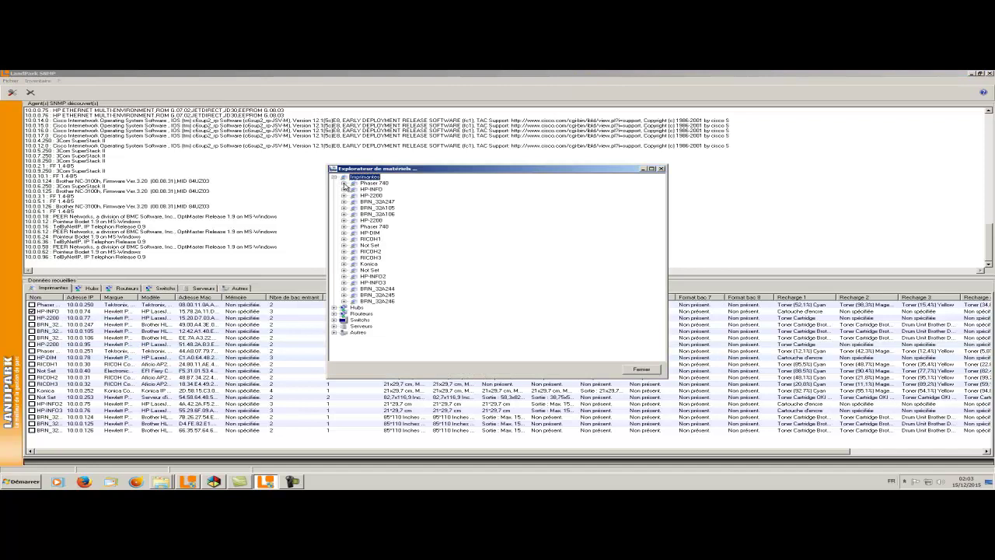
{"action": "left_click", "coordinate": [345, 184]}
{"action": "left_click", "coordinate": [344, 258]}
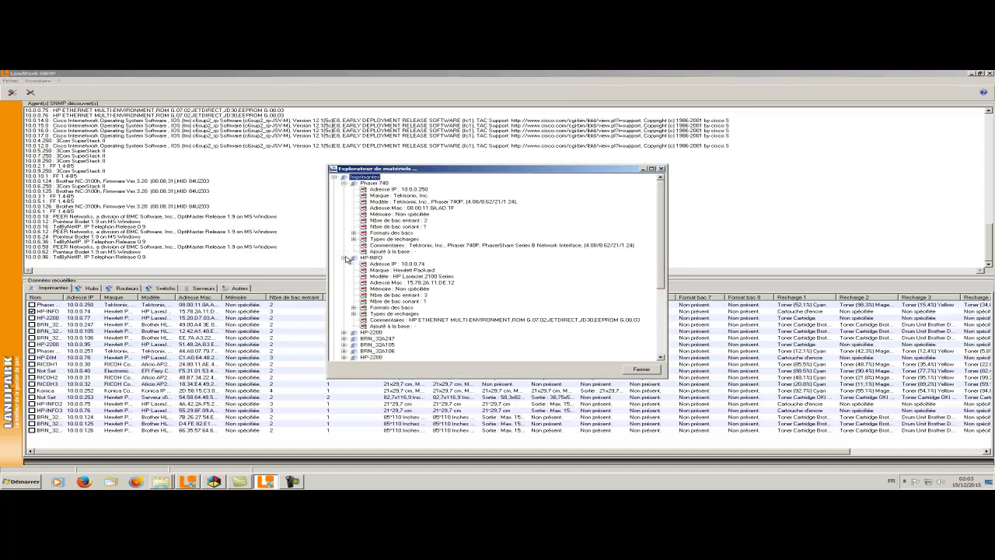
{"action": "scroll", "coordinate": [355, 300], "scroll_direction": "down", "scroll_amount": 5}
{"action": "scroll", "coordinate": [355, 302], "scroll_direction": "down", "scroll_amount": 1}
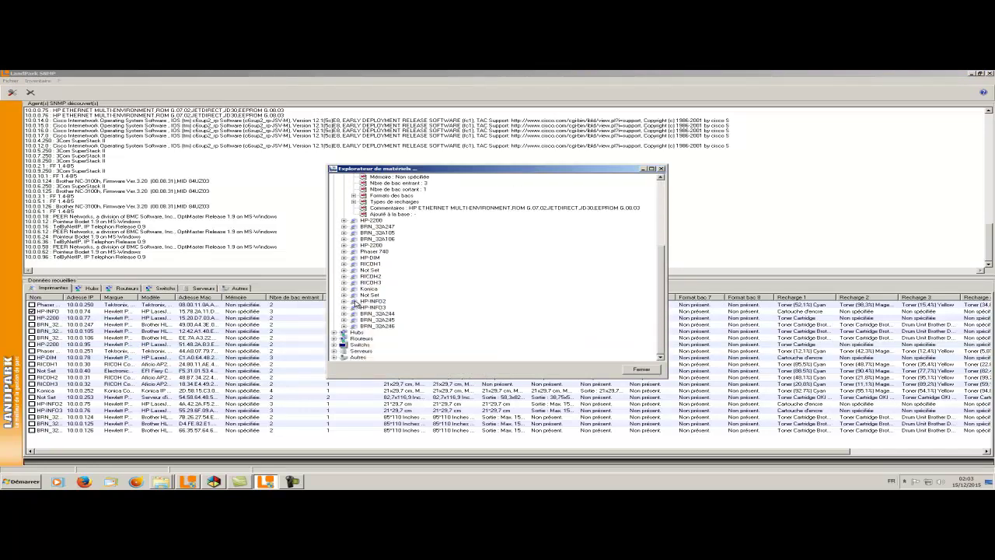
Step: Inspect the details of Hub Prod 13 under Hubs and Router LAN 16 under Routeurs in the hardware explorer
{"action": "left_click", "coordinate": [335, 332]}
{"action": "left_click", "coordinate": [344, 340]}
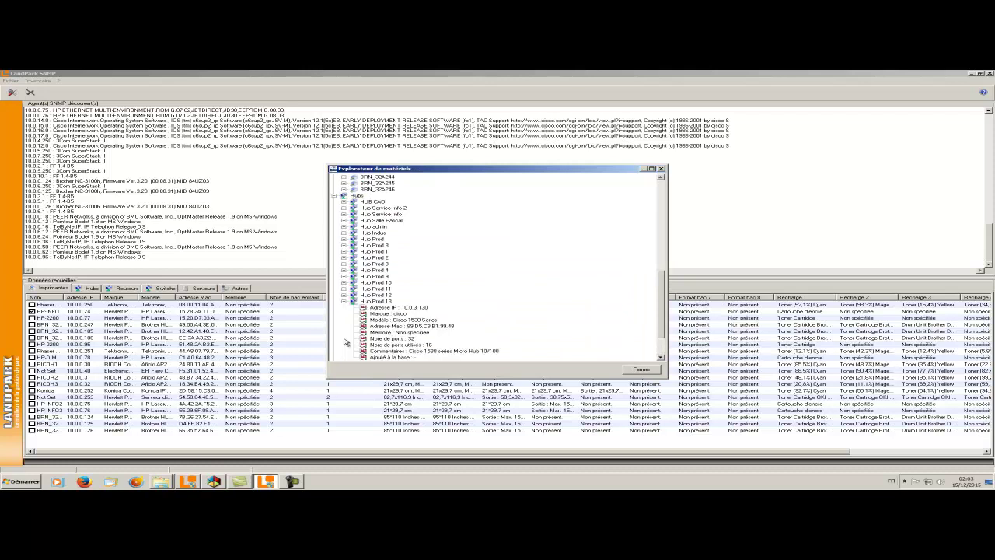
{"action": "scroll", "coordinate": [447, 336], "scroll_direction": "down", "scroll_amount": 3}
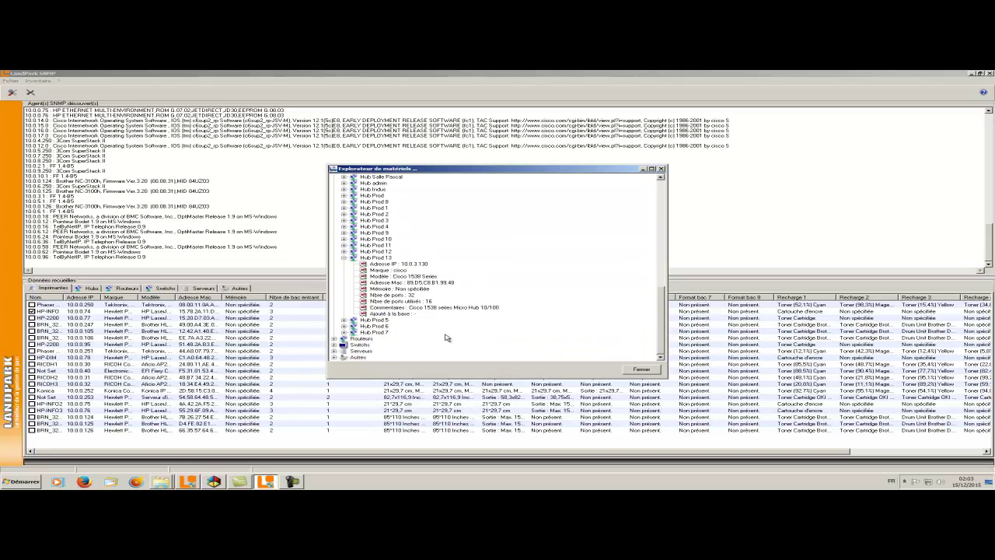
{"action": "left_click", "coordinate": [334, 339]}
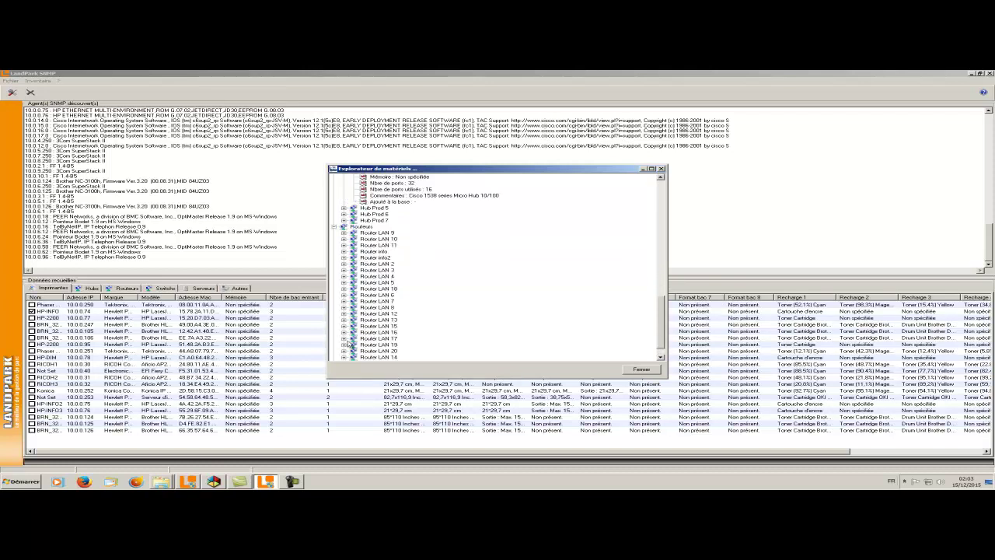
{"action": "scroll", "coordinate": [439, 327], "scroll_direction": "down", "scroll_amount": 1}
{"action": "left_click", "coordinate": [343, 319]}
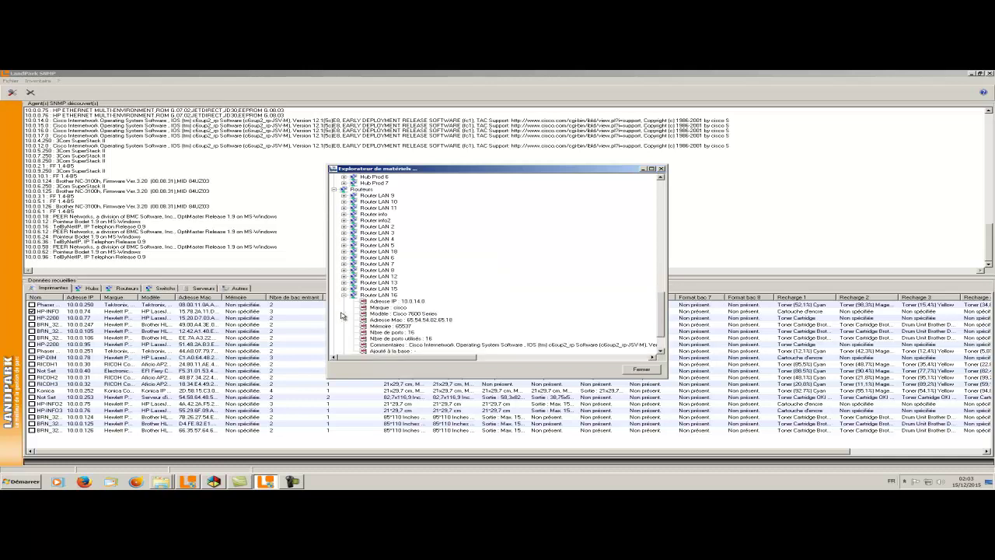
Step: Inspect the details of the 3Com switch at 10.0.8.250, the server Station CAO 16 and the "oracle" device at 10.0.6.12
{"action": "scroll", "coordinate": [349, 330], "scroll_direction": "down", "scroll_amount": 3}
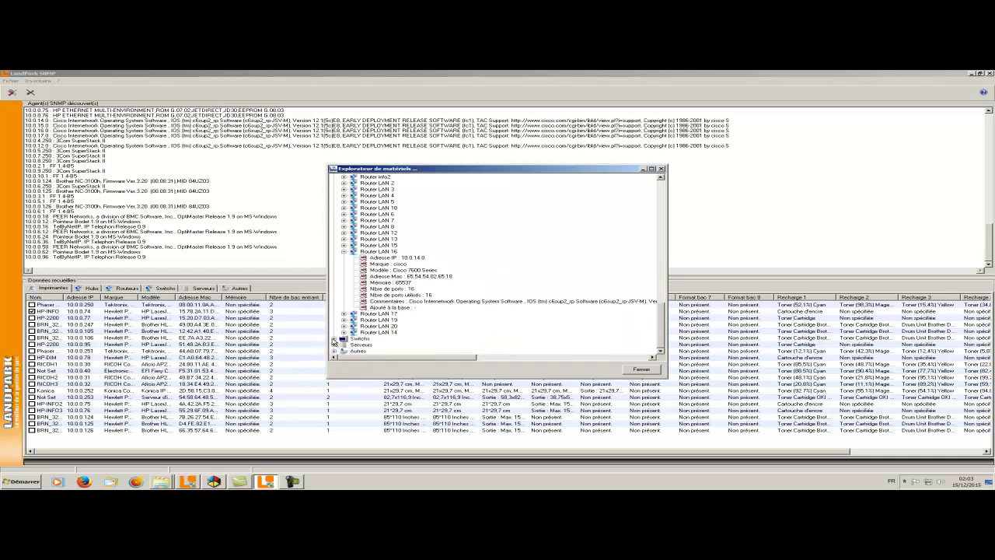
{"action": "left_click", "coordinate": [334, 339]}
{"action": "left_click", "coordinate": [345, 308]}
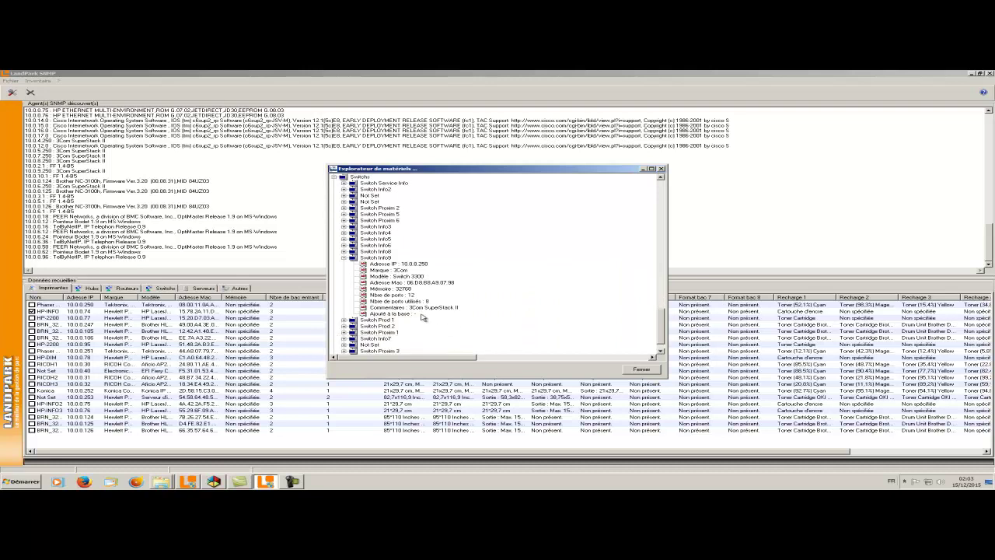
{"action": "left_click", "coordinate": [335, 346]}
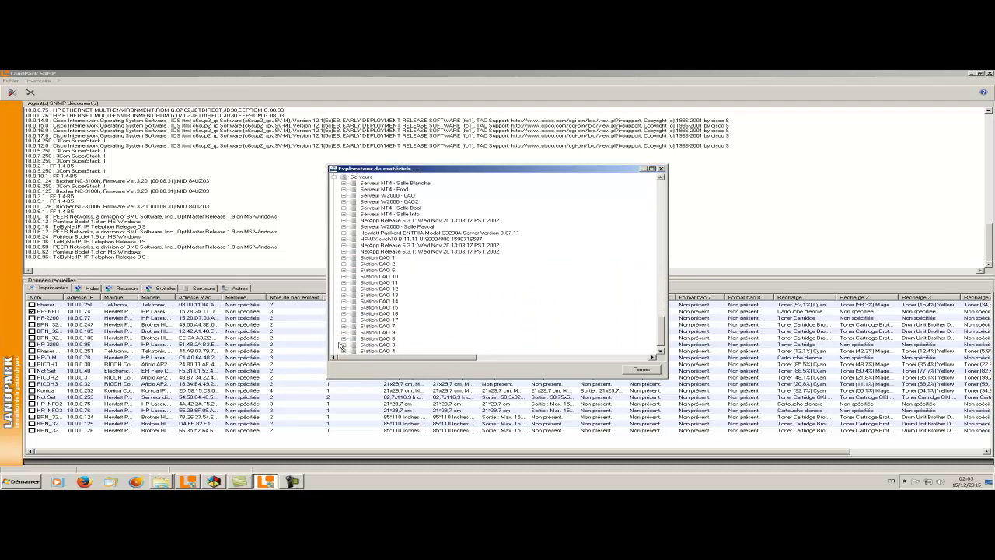
{"action": "left_click", "coordinate": [344, 314]}
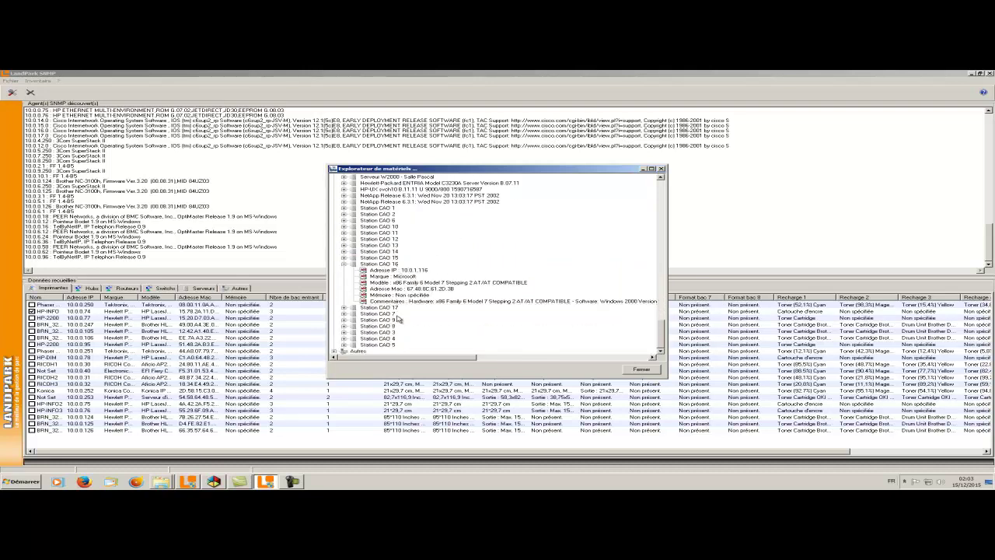
{"action": "left_click", "coordinate": [335, 351]}
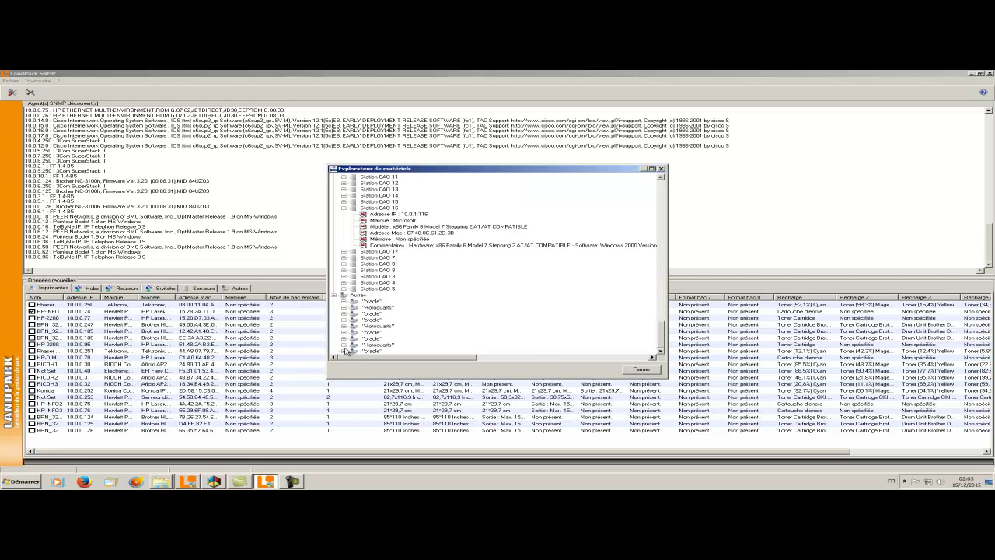
{"action": "left_click", "coordinate": [342, 320]}
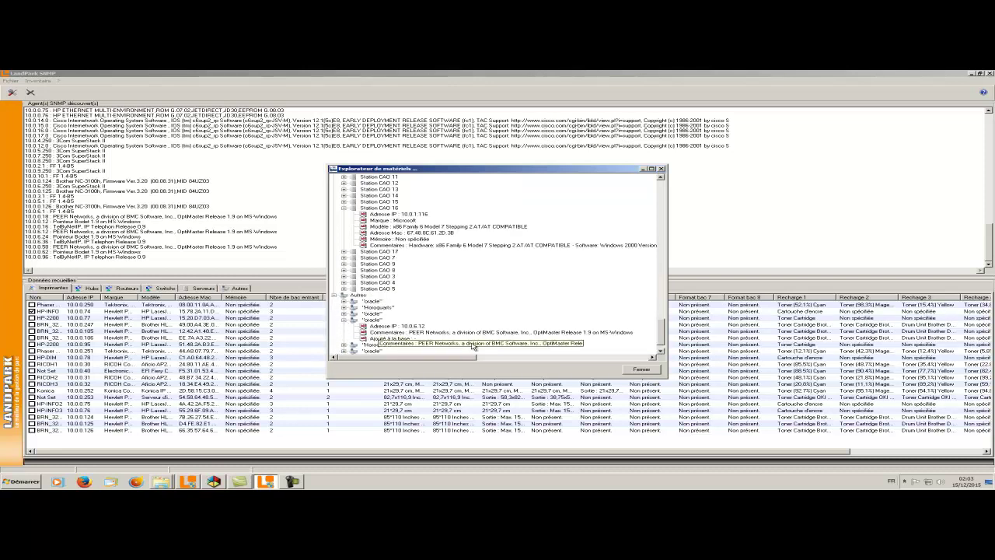